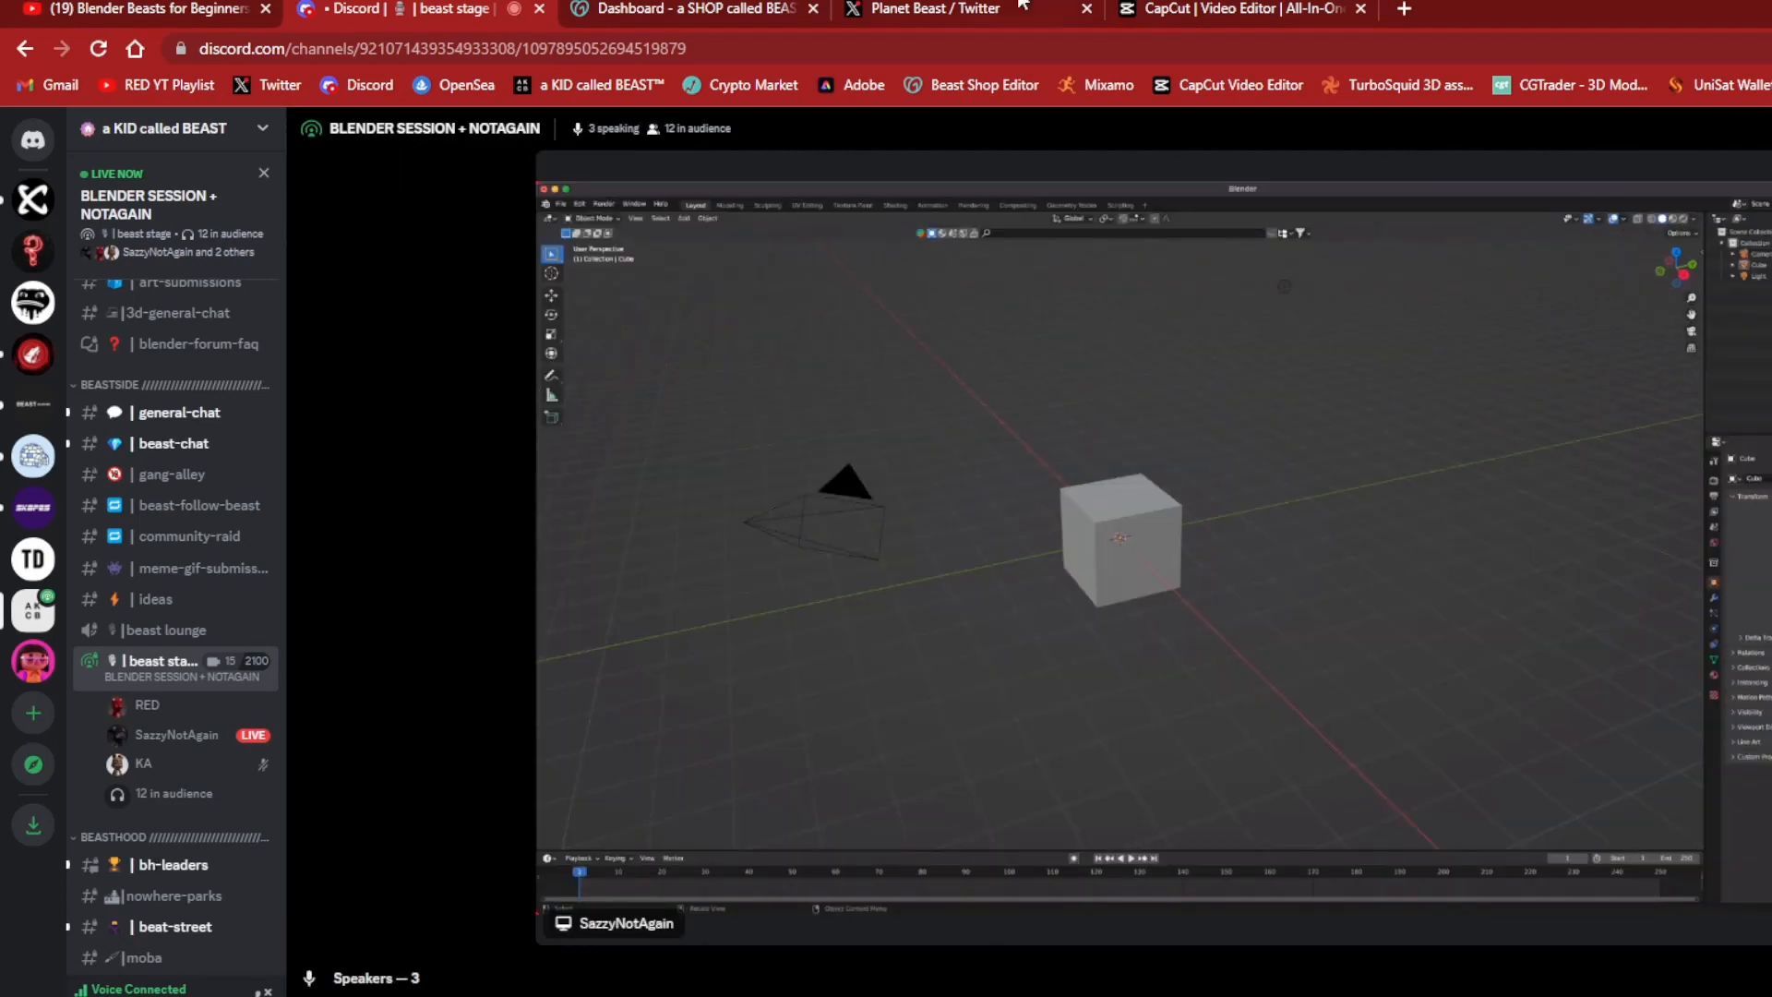
Close the Planet Beast Twitter, CapCut, shop Dashboard and YouTube browser tabs, leaving only the Discord stage open
{"action": "left_click", "coordinate": [1087, 9]}
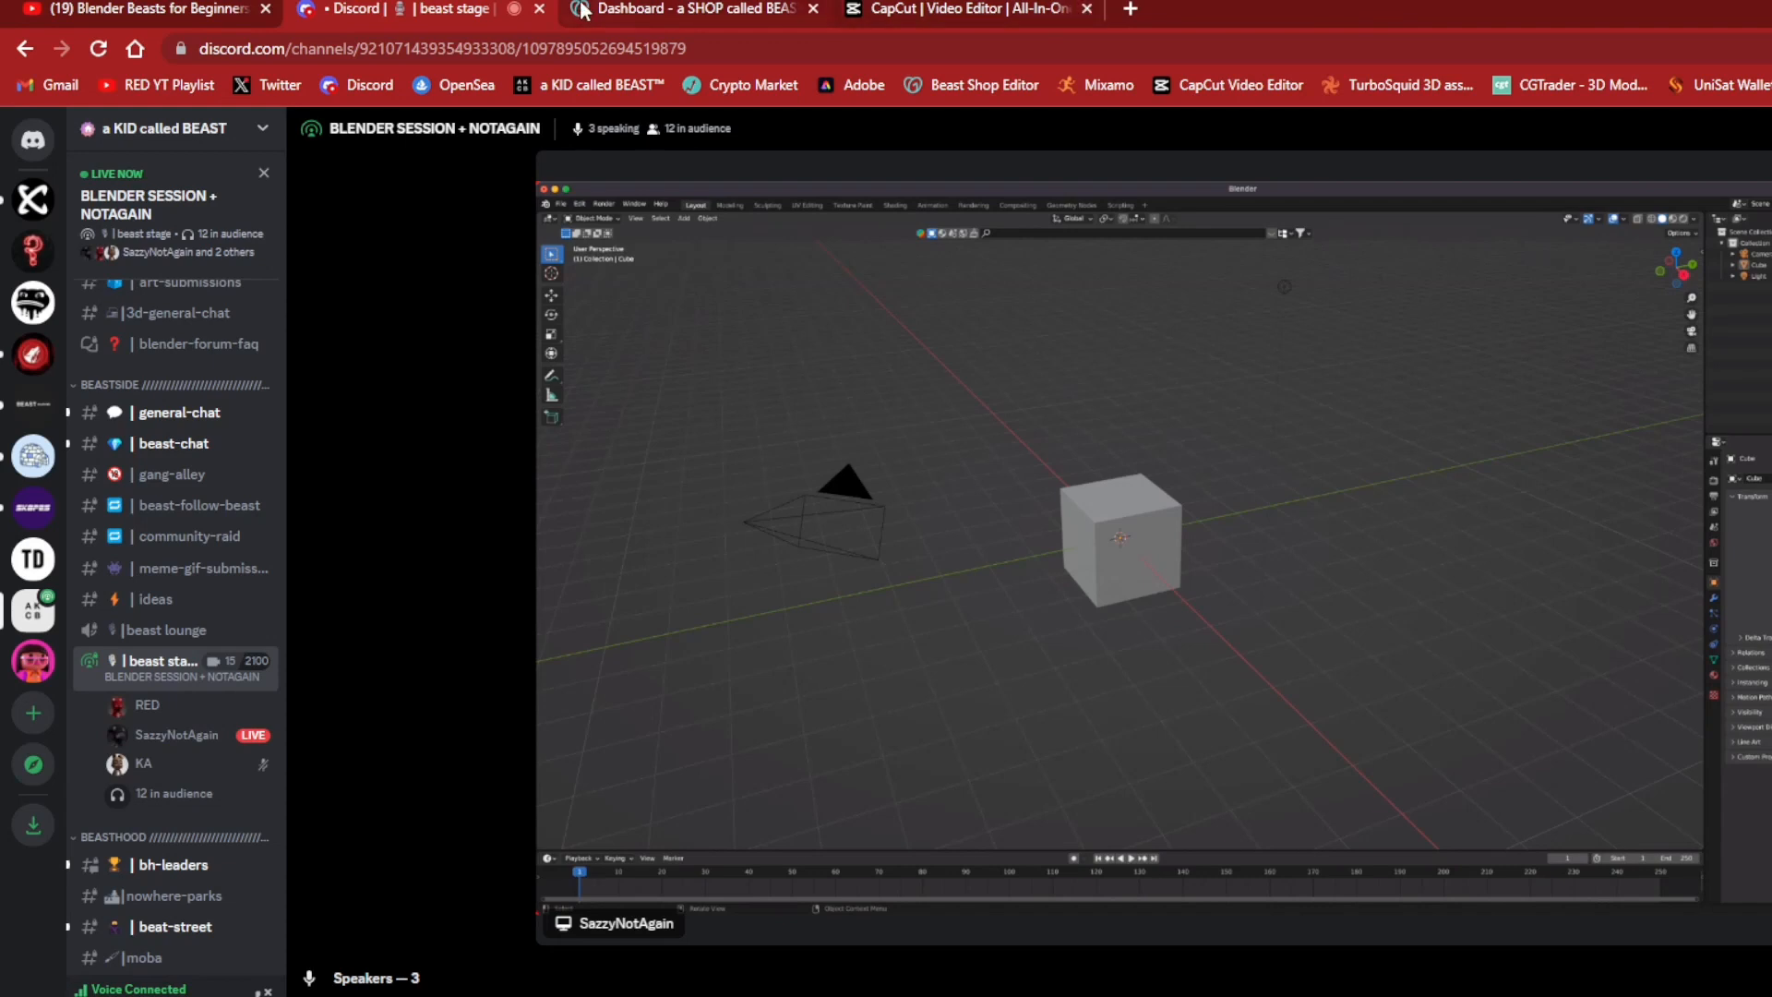
{"action": "left_click", "coordinate": [1089, 9]}
{"action": "left_click", "coordinate": [811, 8]}
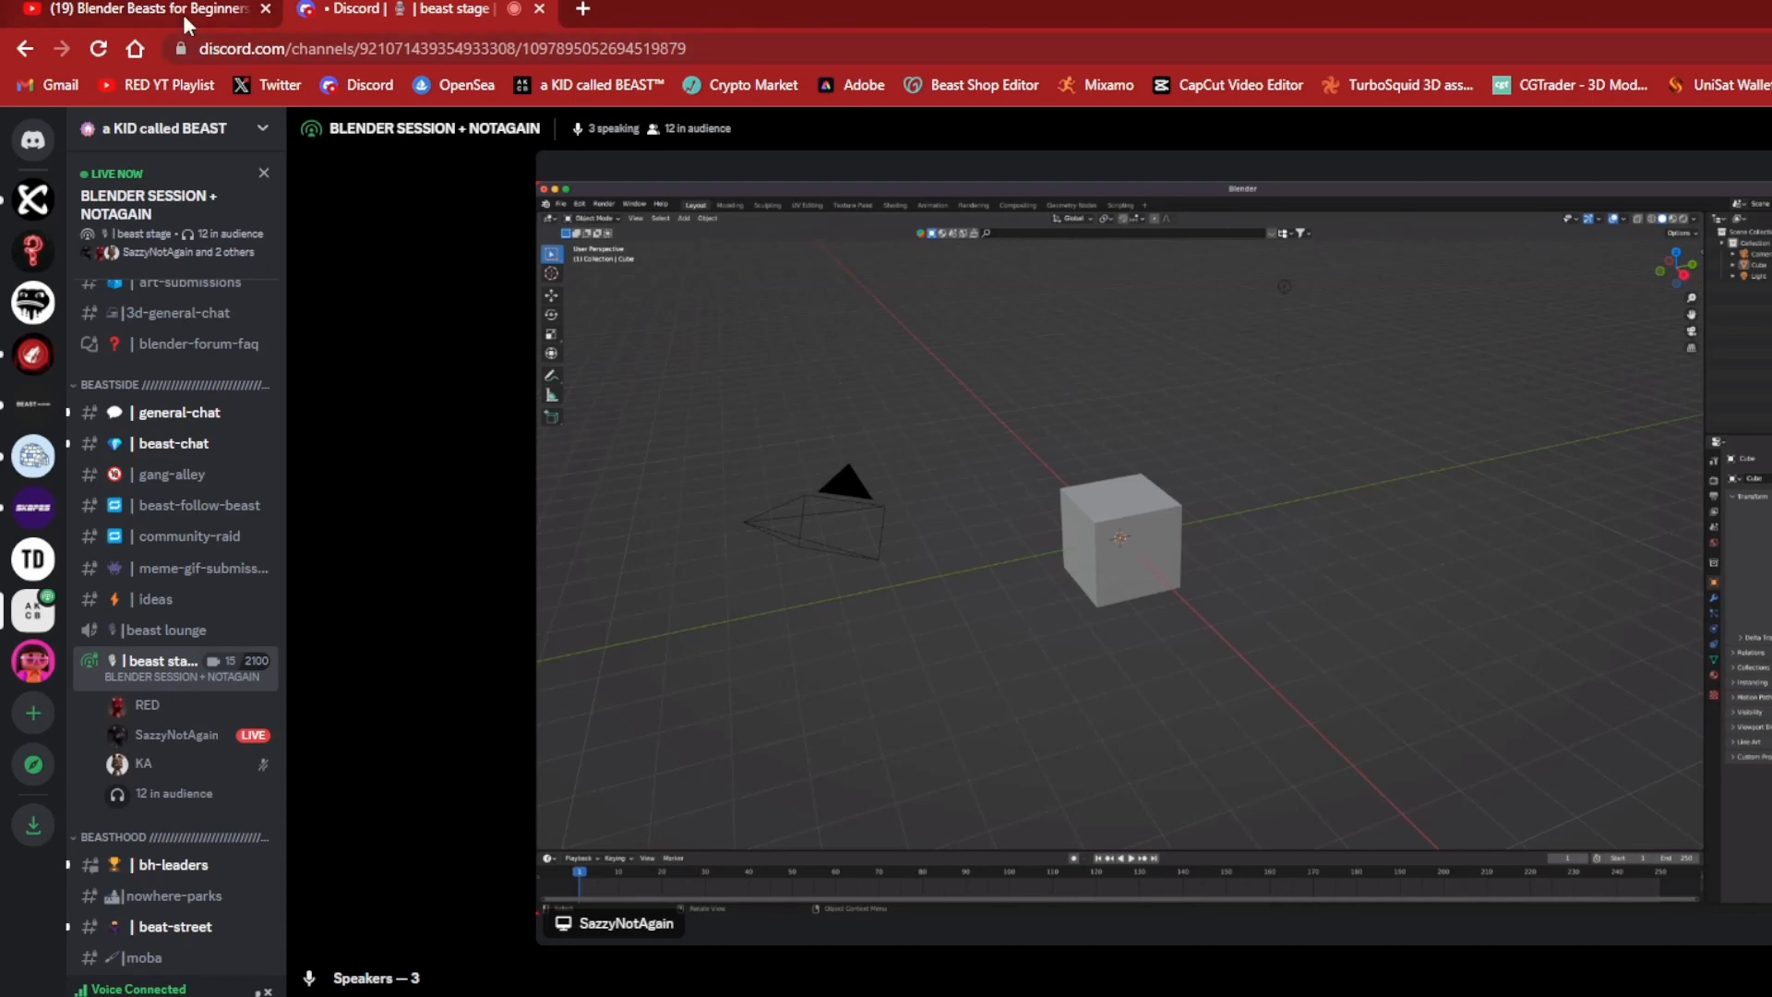
{"action": "left_click", "coordinate": [265, 11]}
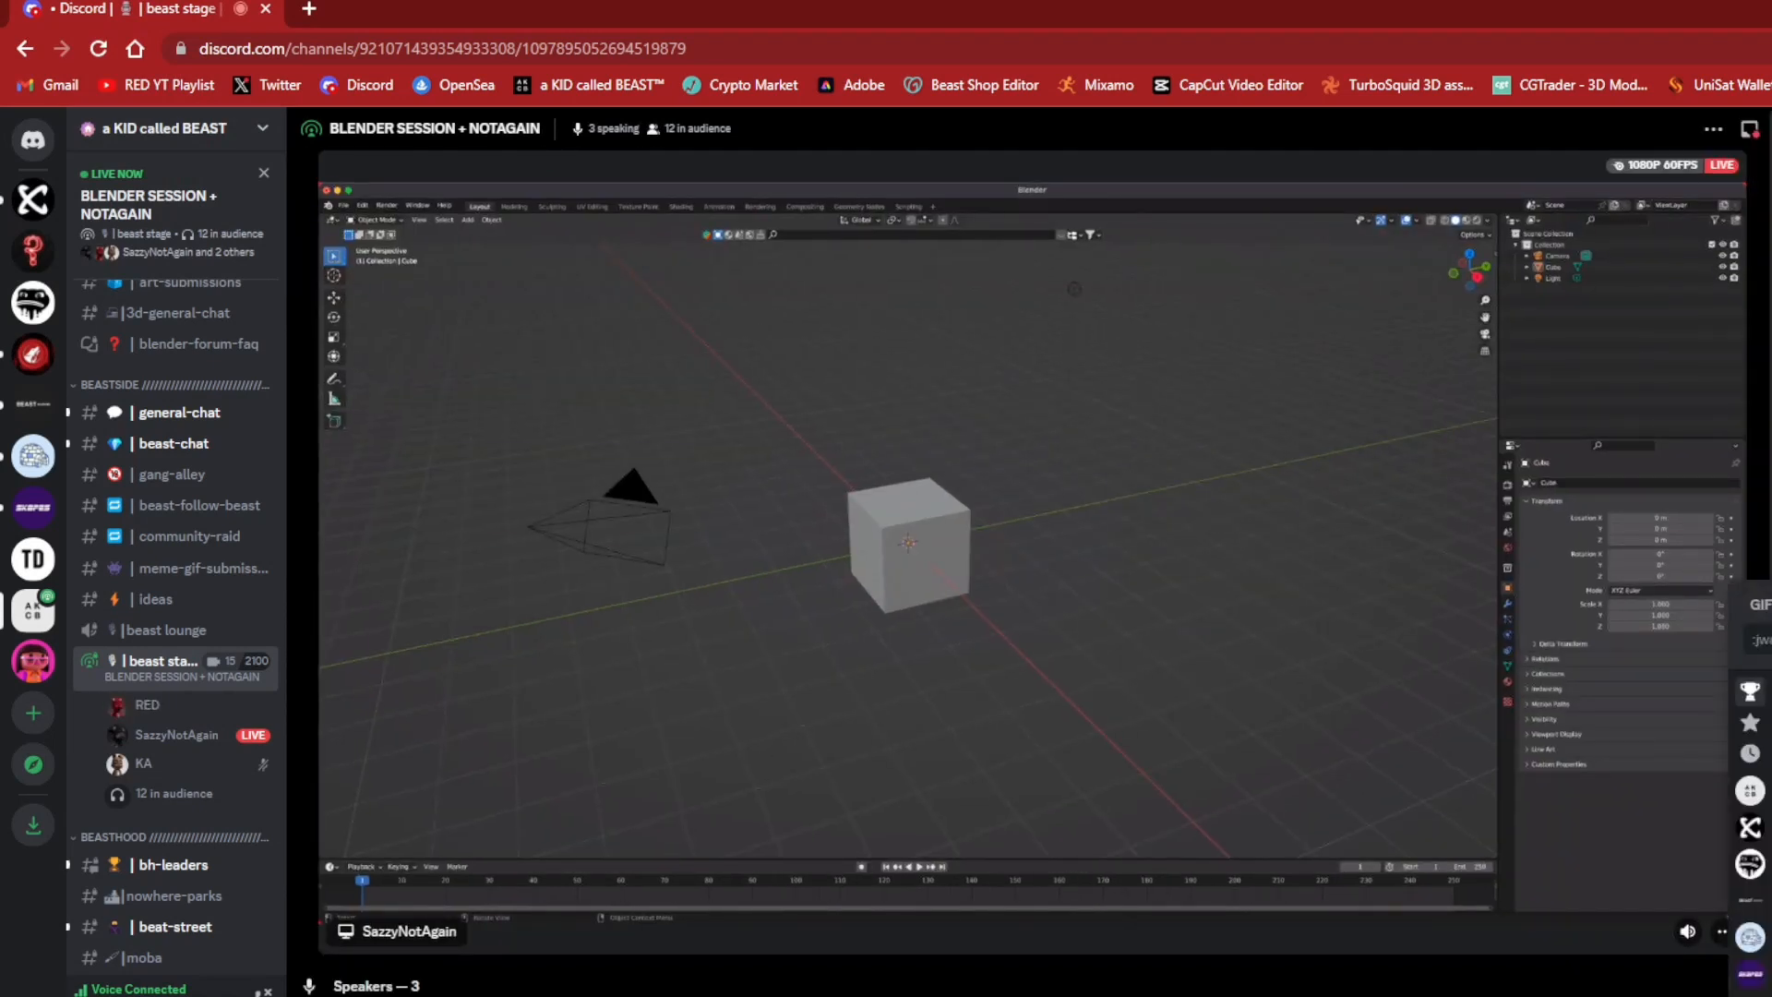
{"action": "left_click", "coordinate": [1761, 615]}
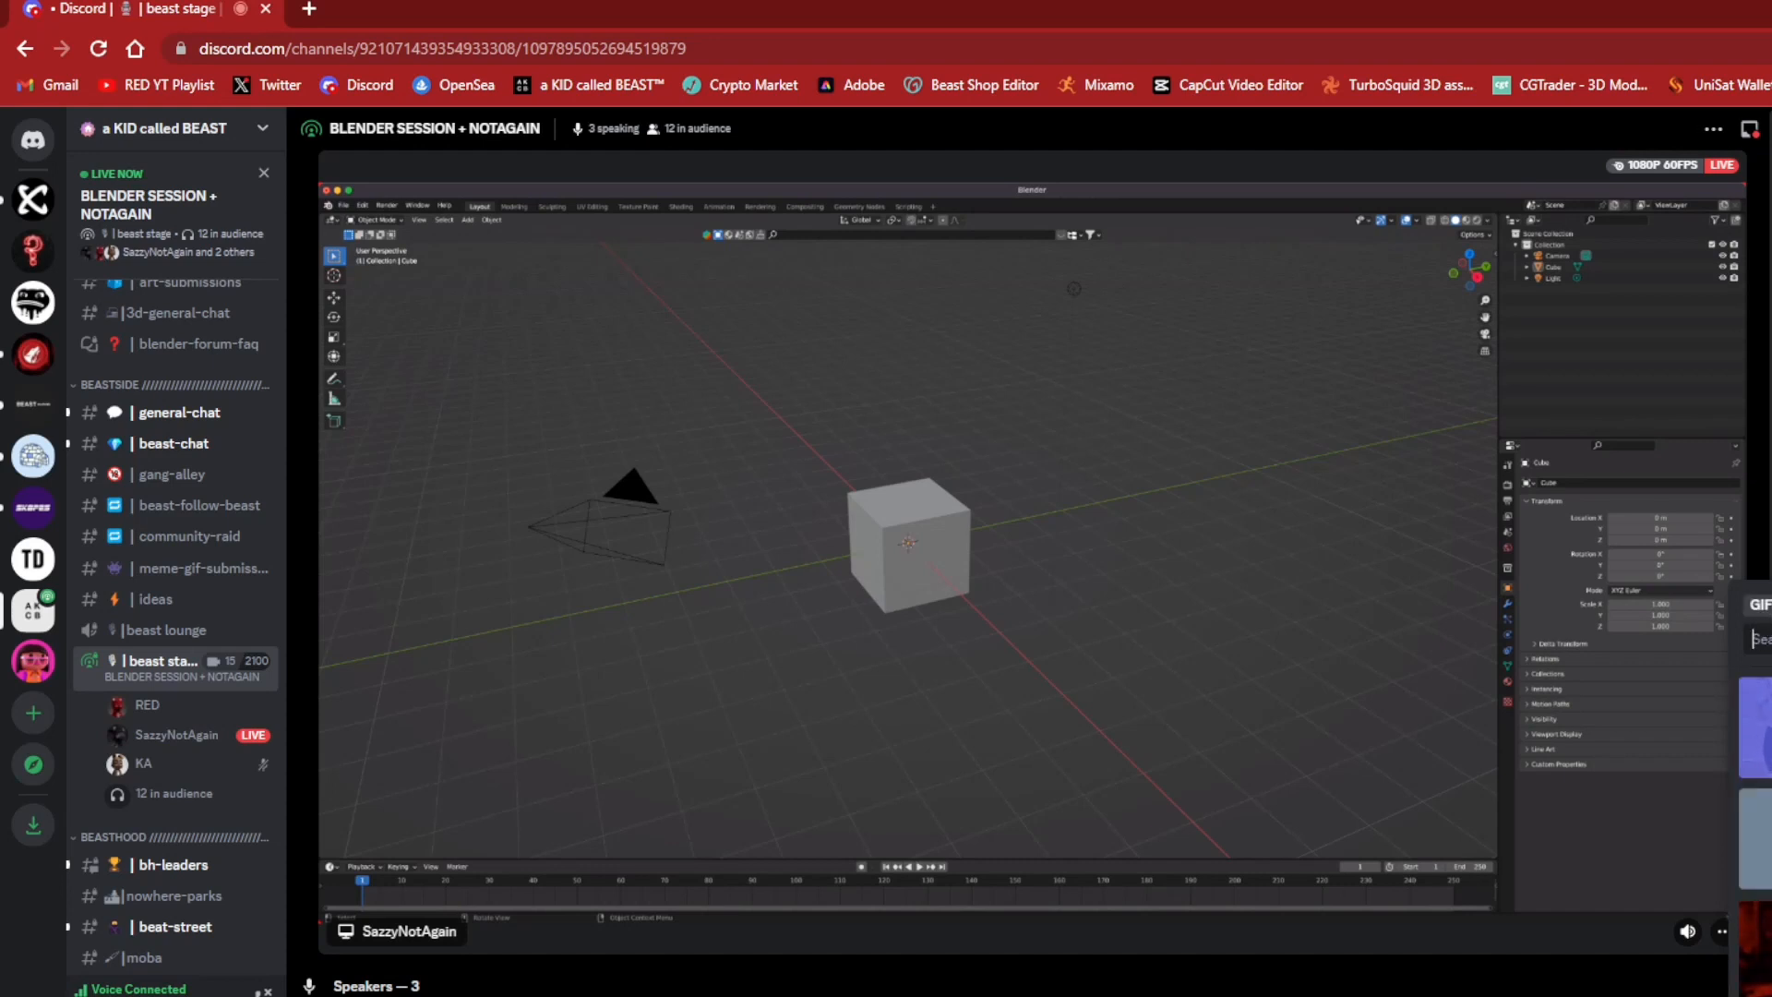
{"action": "left_click", "coordinate": [1763, 738]}
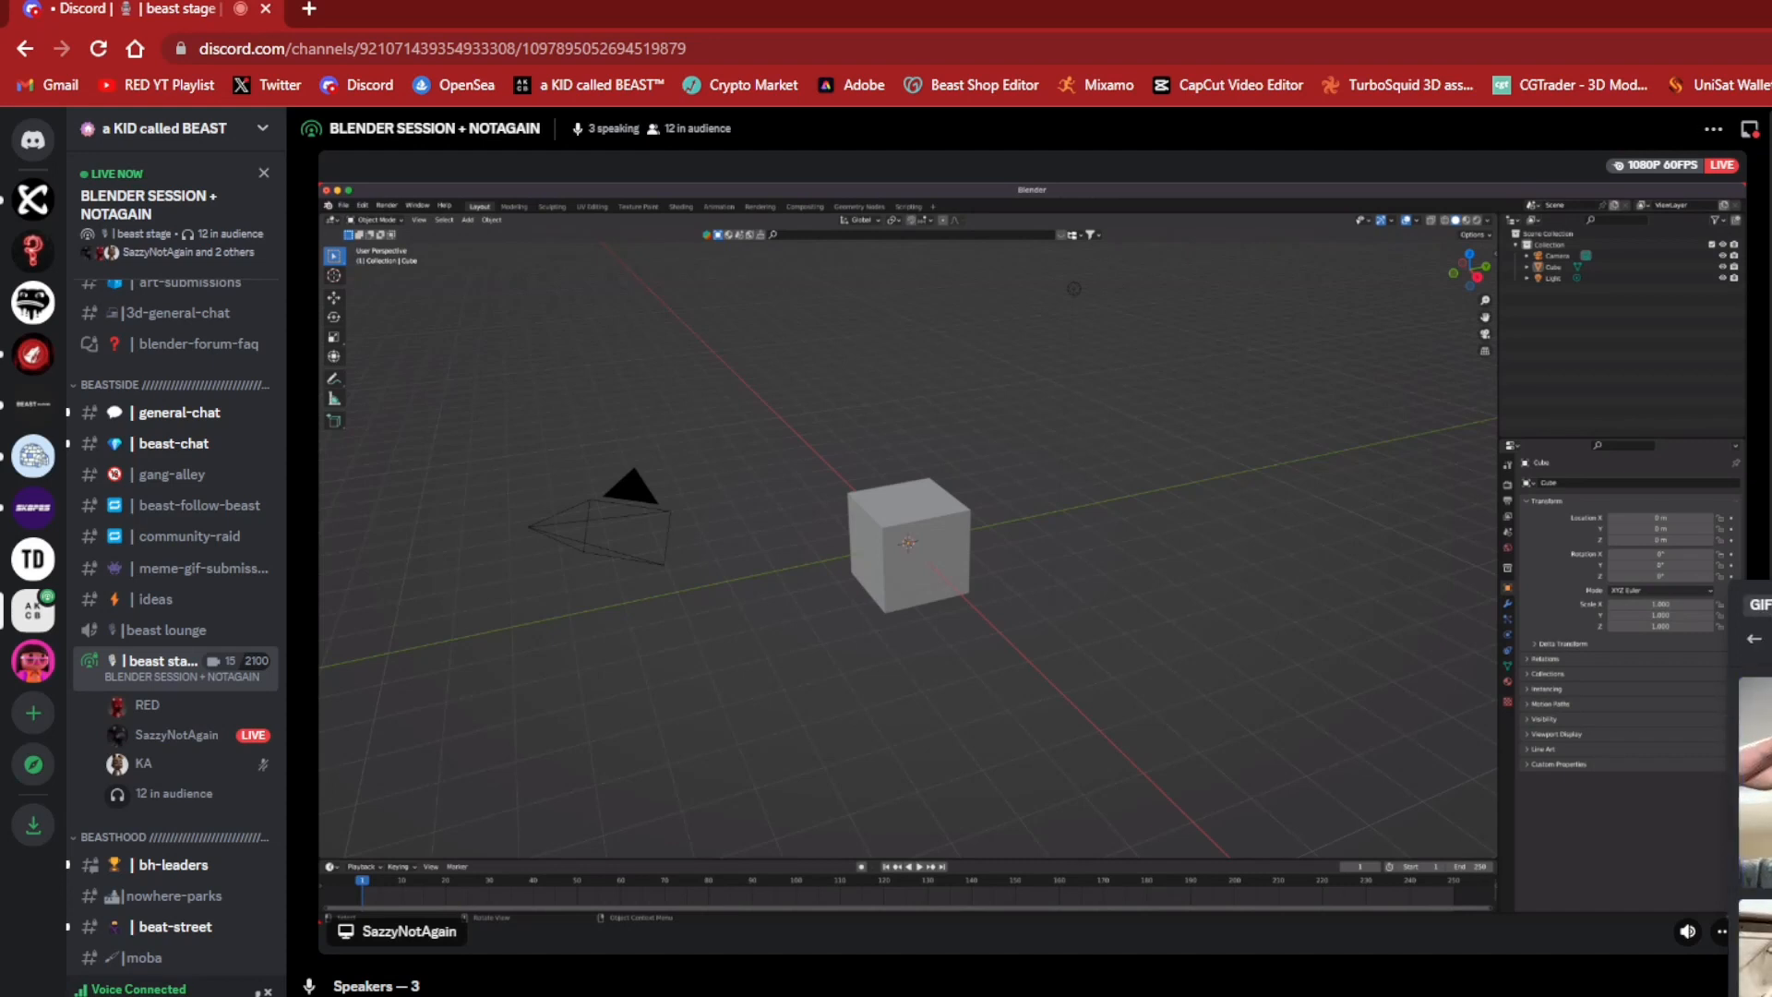
{"action": "key", "text": "Escape"}
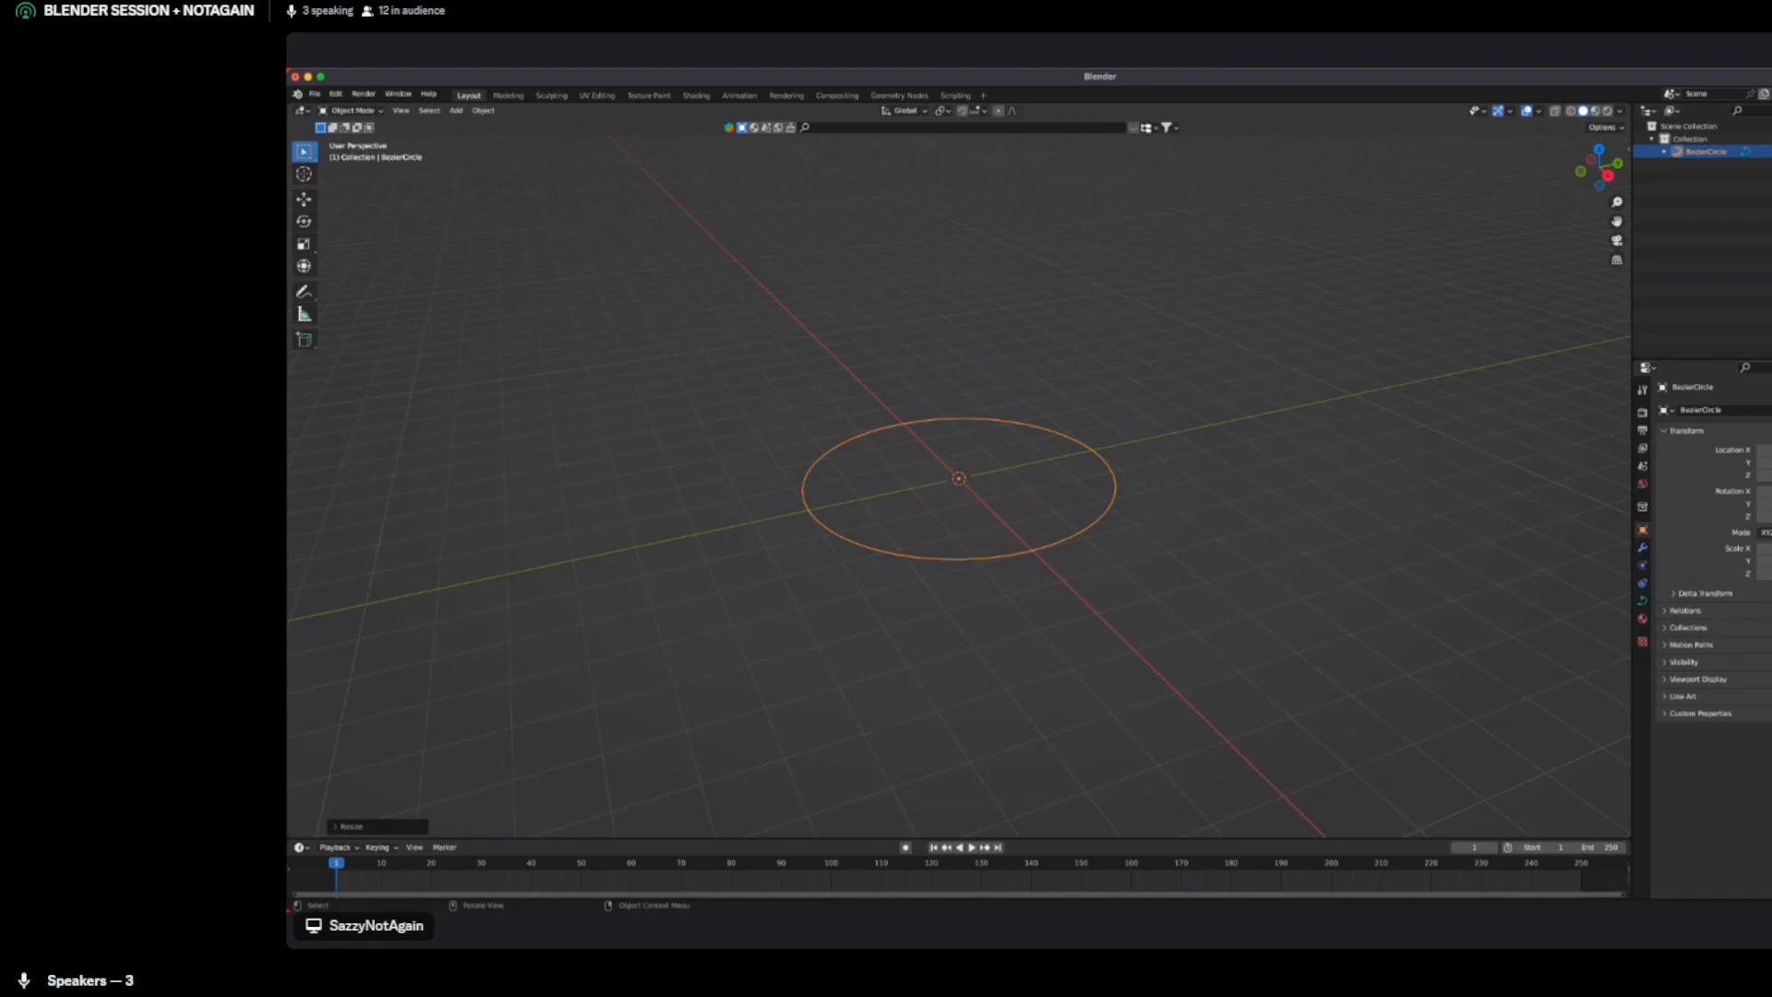
Duplicate the Bezier circle and move the copy away from the origin along the X axis
{"action": "key", "text": "shift+d"}
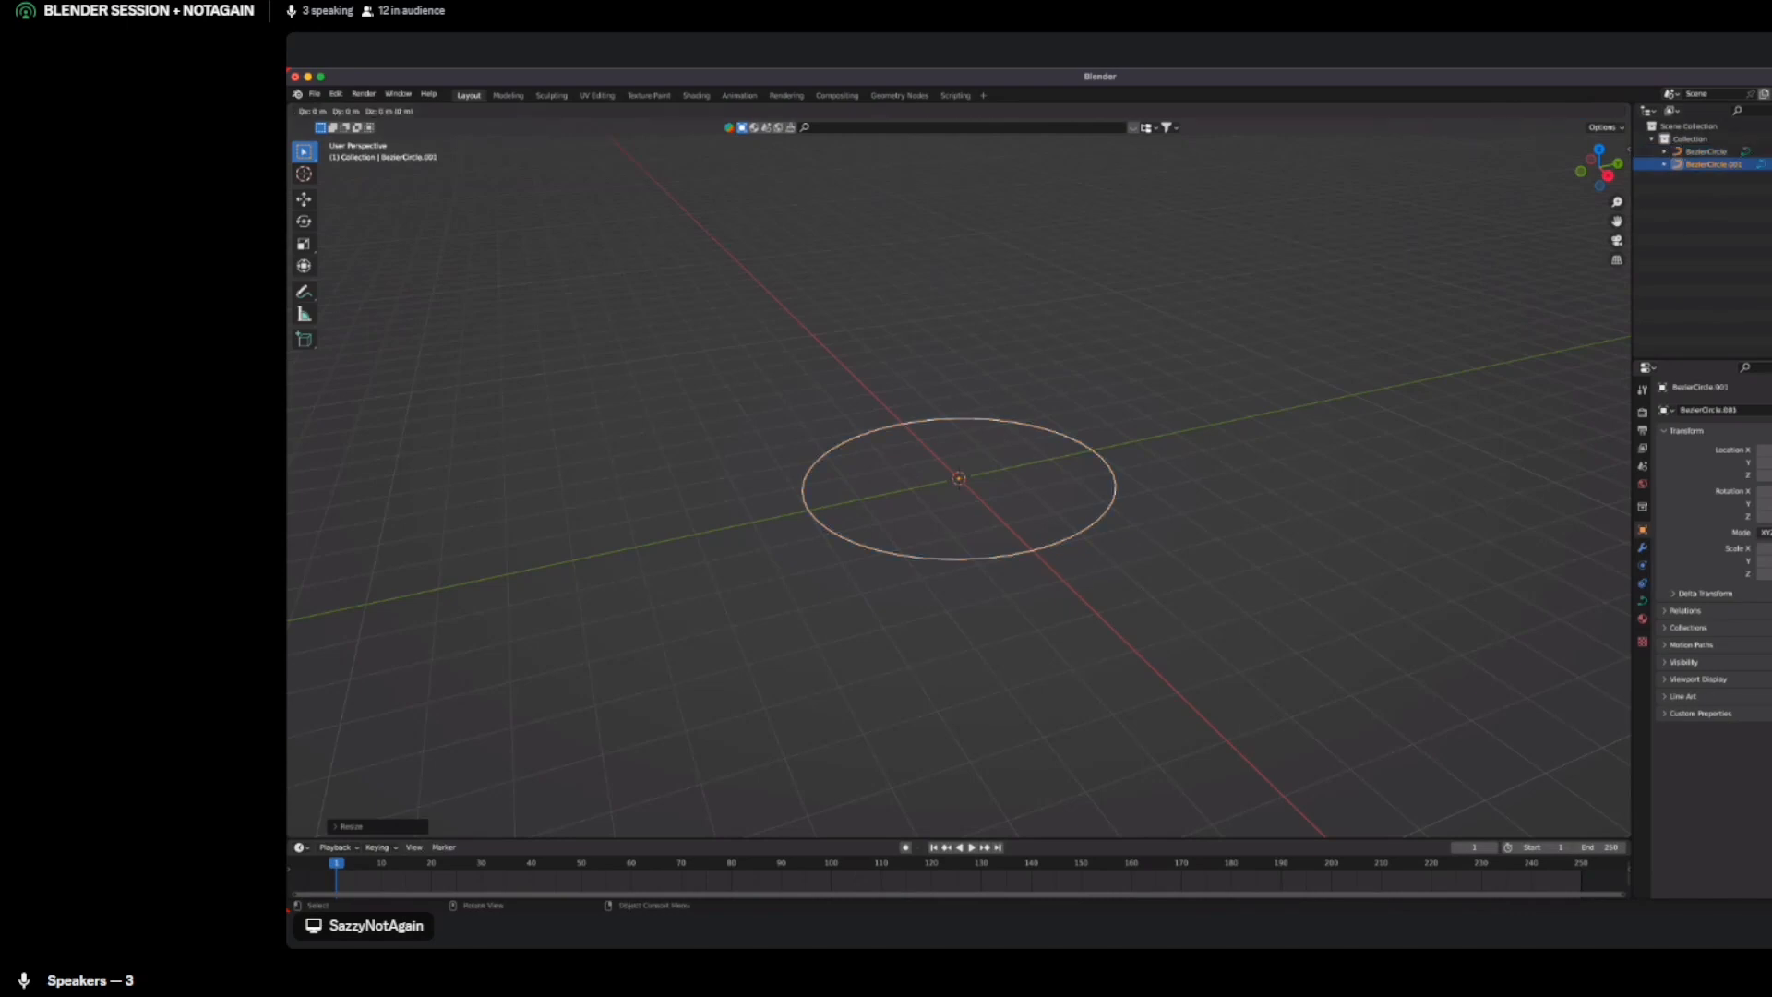
{"action": "key", "text": "x"}
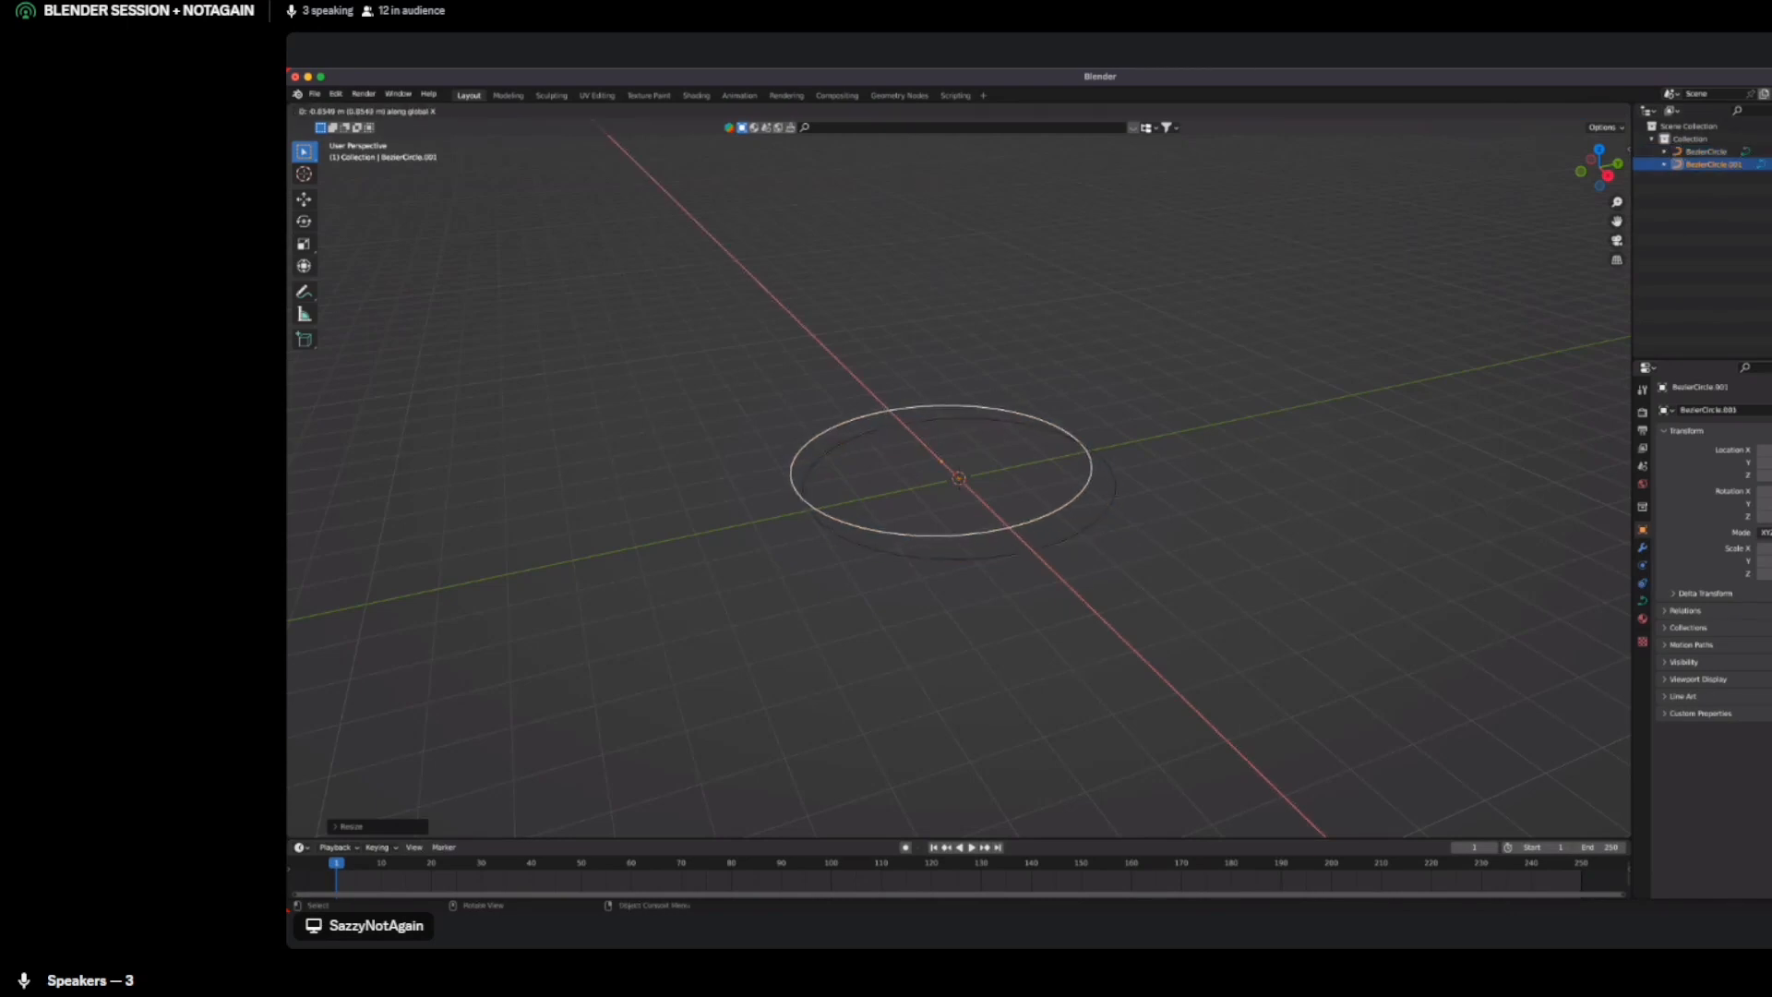
{"action": "key", "text": "Return"}
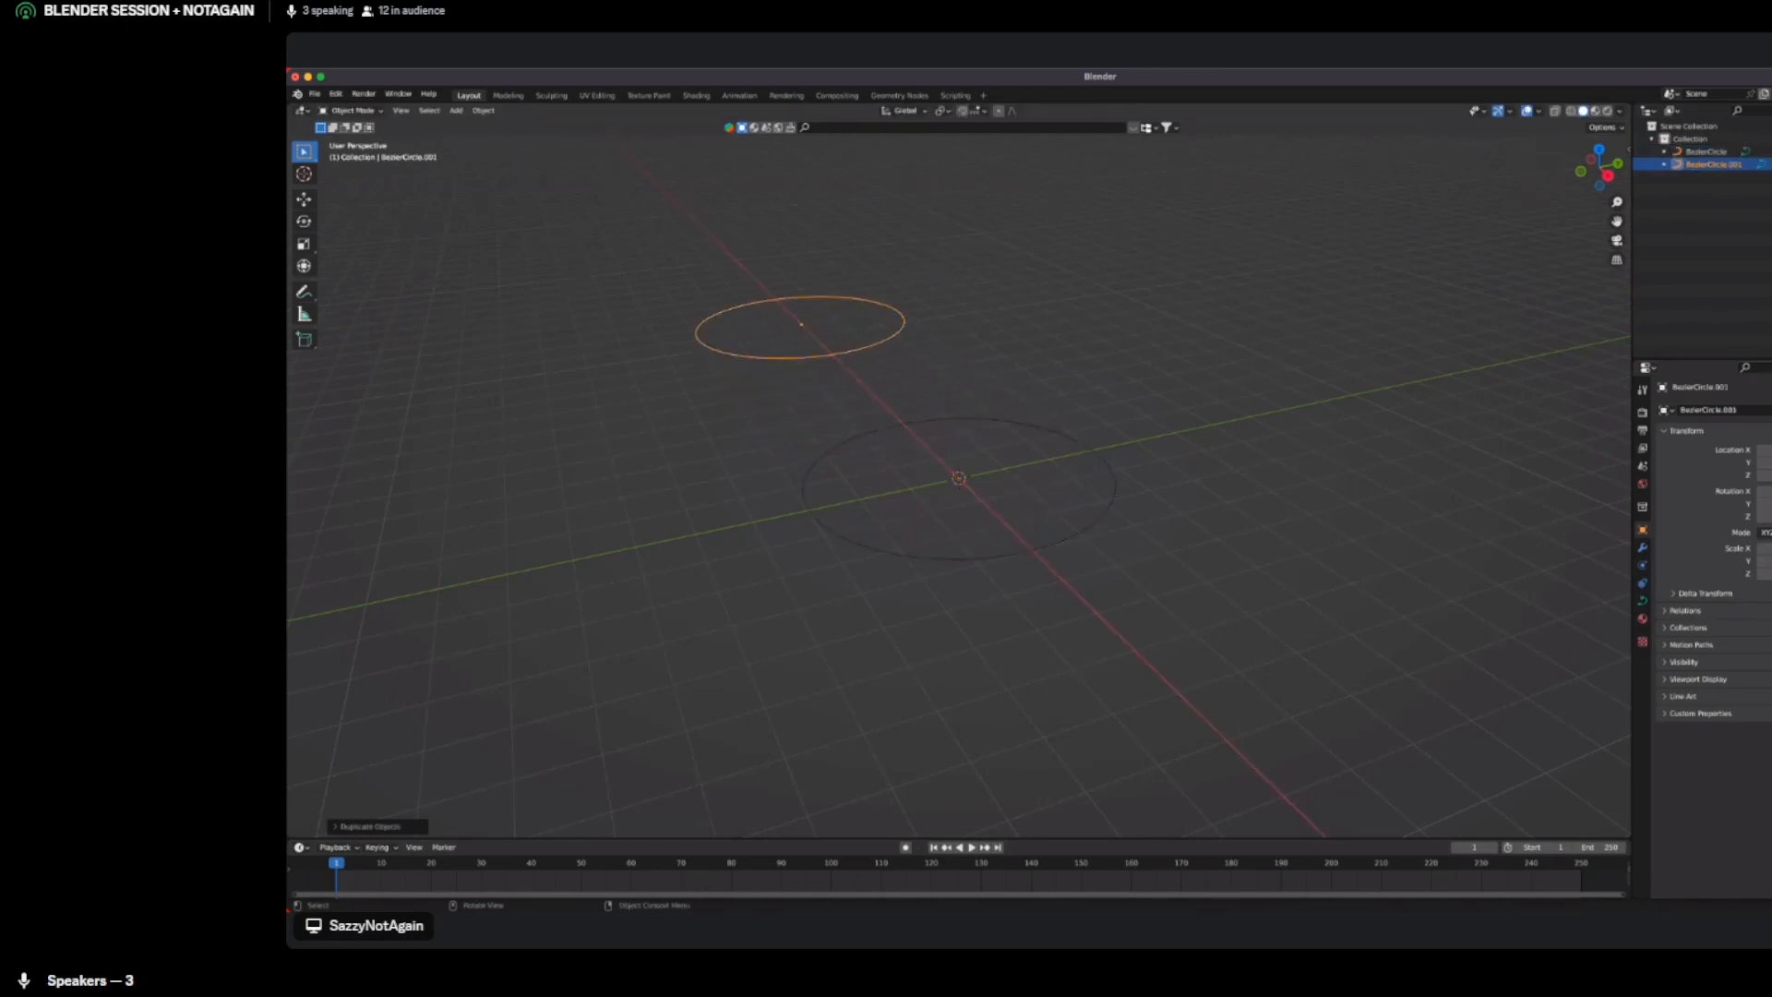
Bevel the Bezier circle at the origin in Object mode with the duplicate circle as bevel object, and shrink the duplicate to form a torus
{"action": "middle_click_drag", "start_coordinate": [886, 480], "coordinate": [1062, 682]}
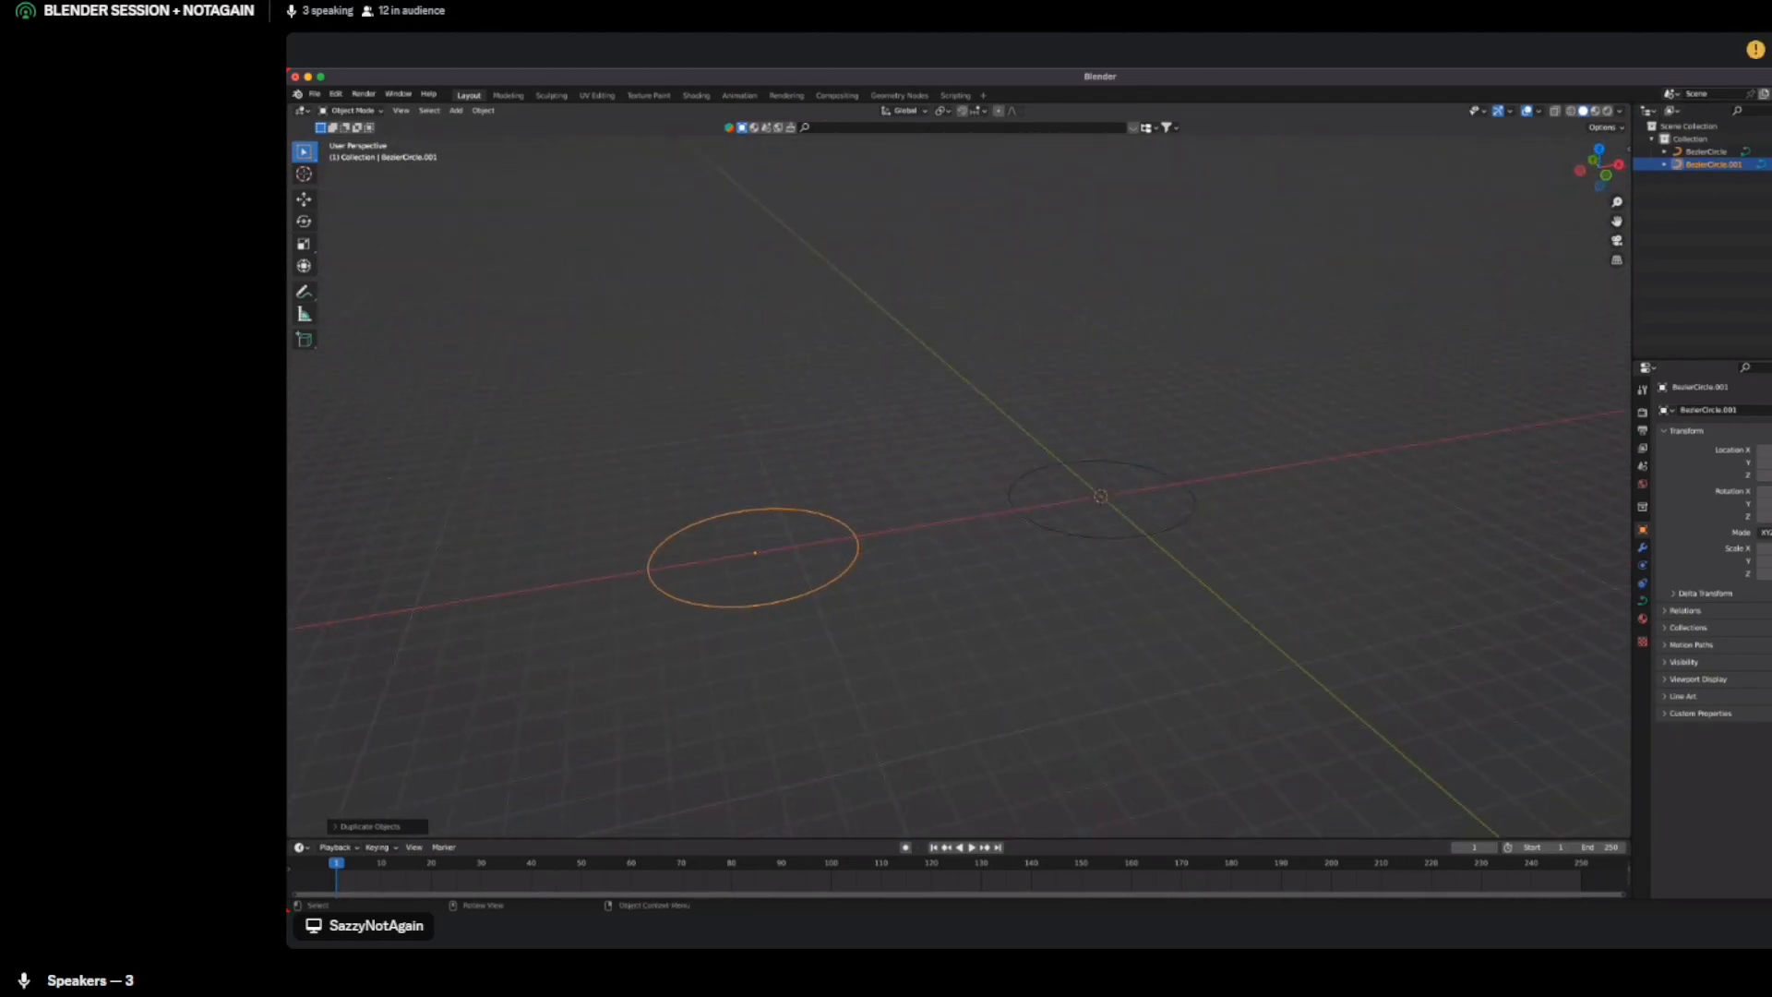
{"action": "left_click", "coordinate": [1108, 540]}
{"action": "middle_click_drag", "start_coordinate": [1107, 540], "coordinate": [1103, 563]}
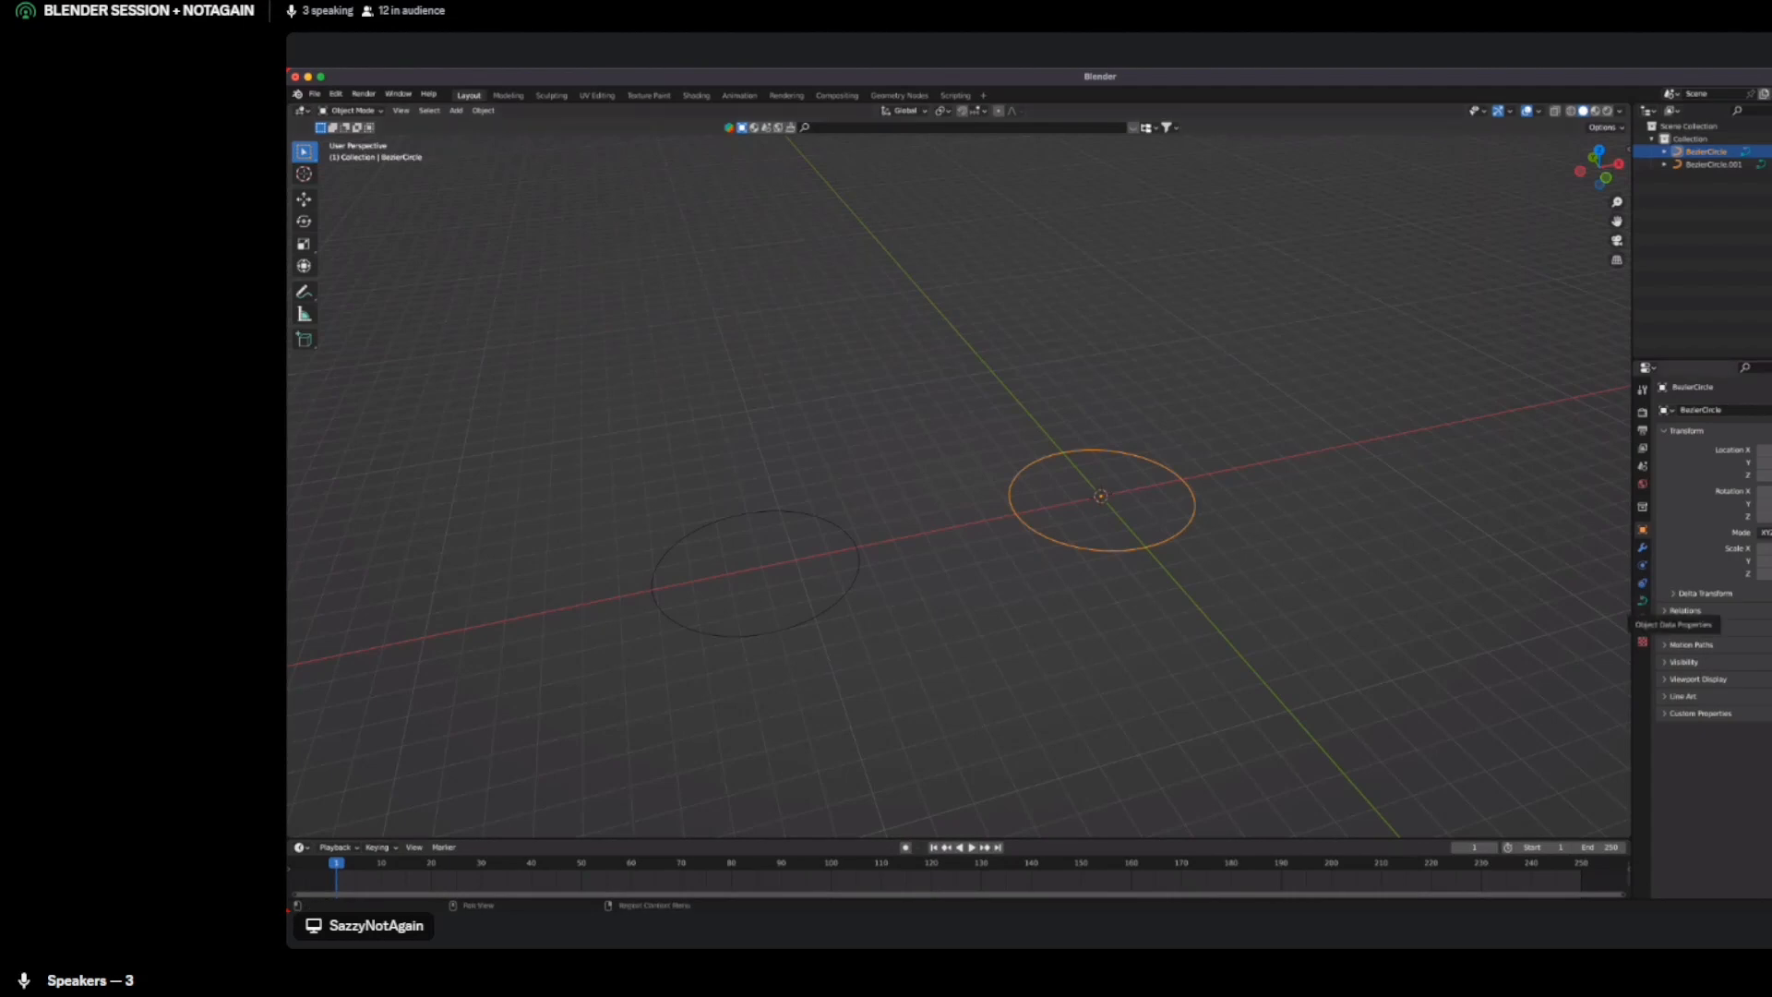
{"action": "left_click", "coordinate": [1643, 601]}
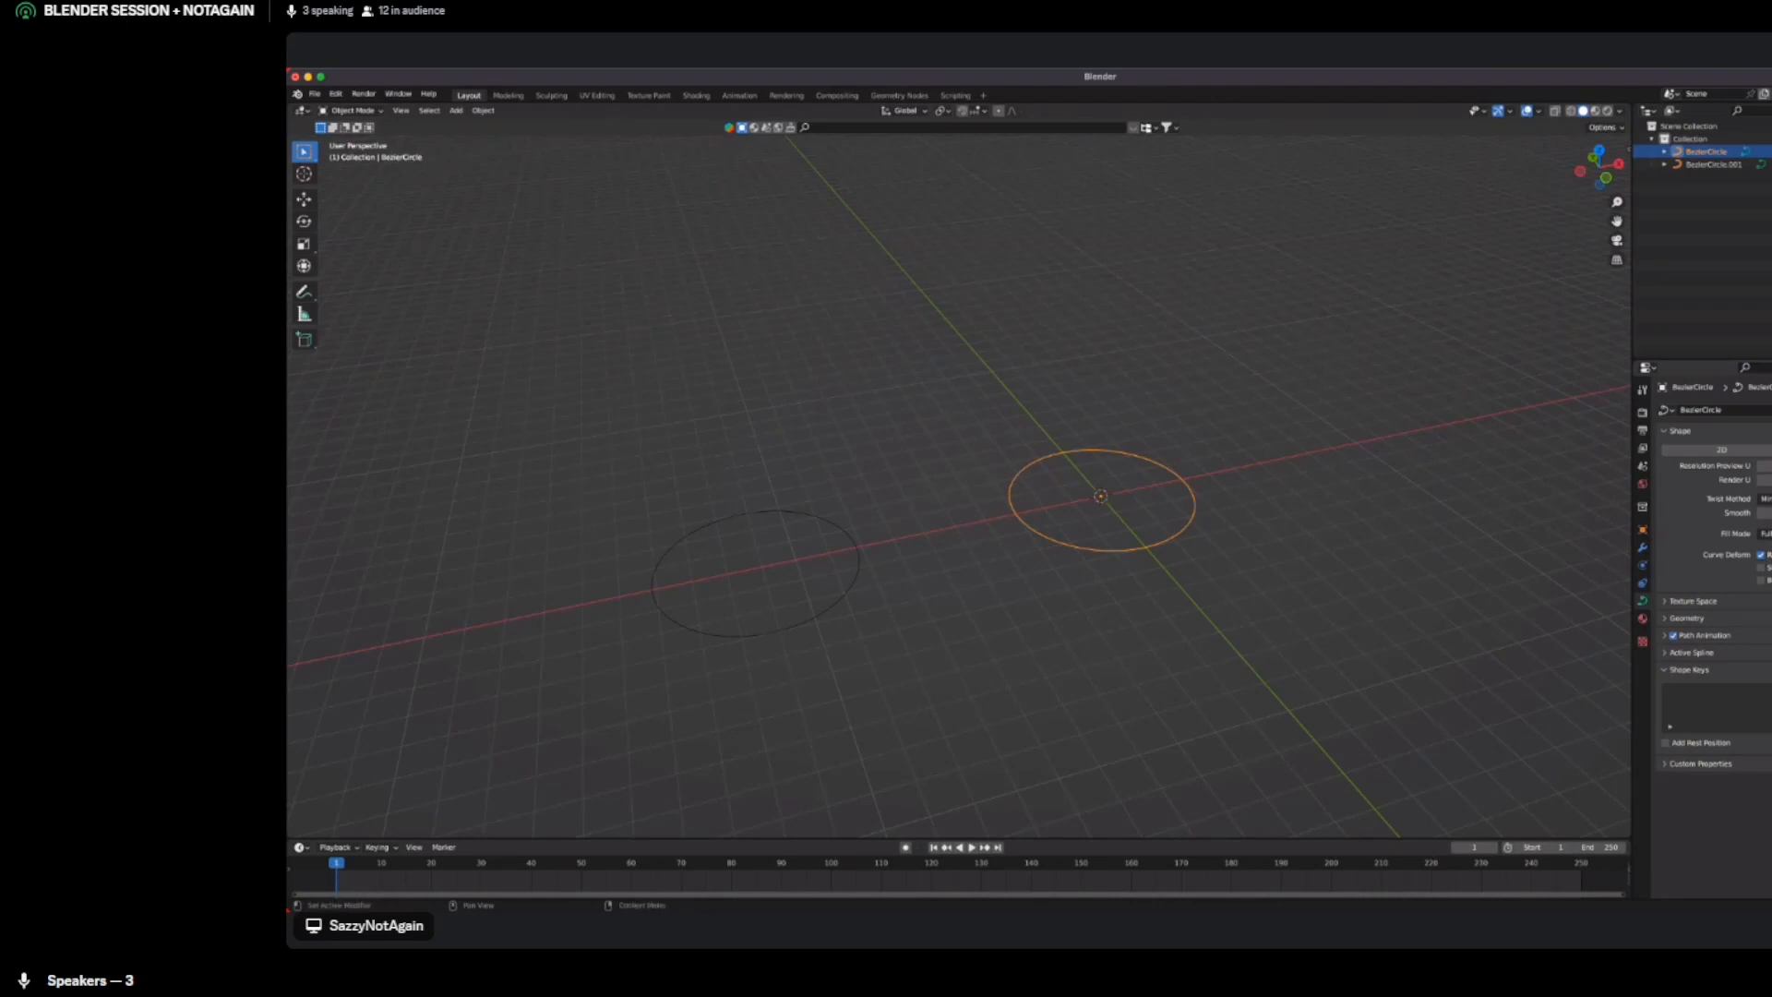
{"action": "left_click", "coordinate": [1686, 617]}
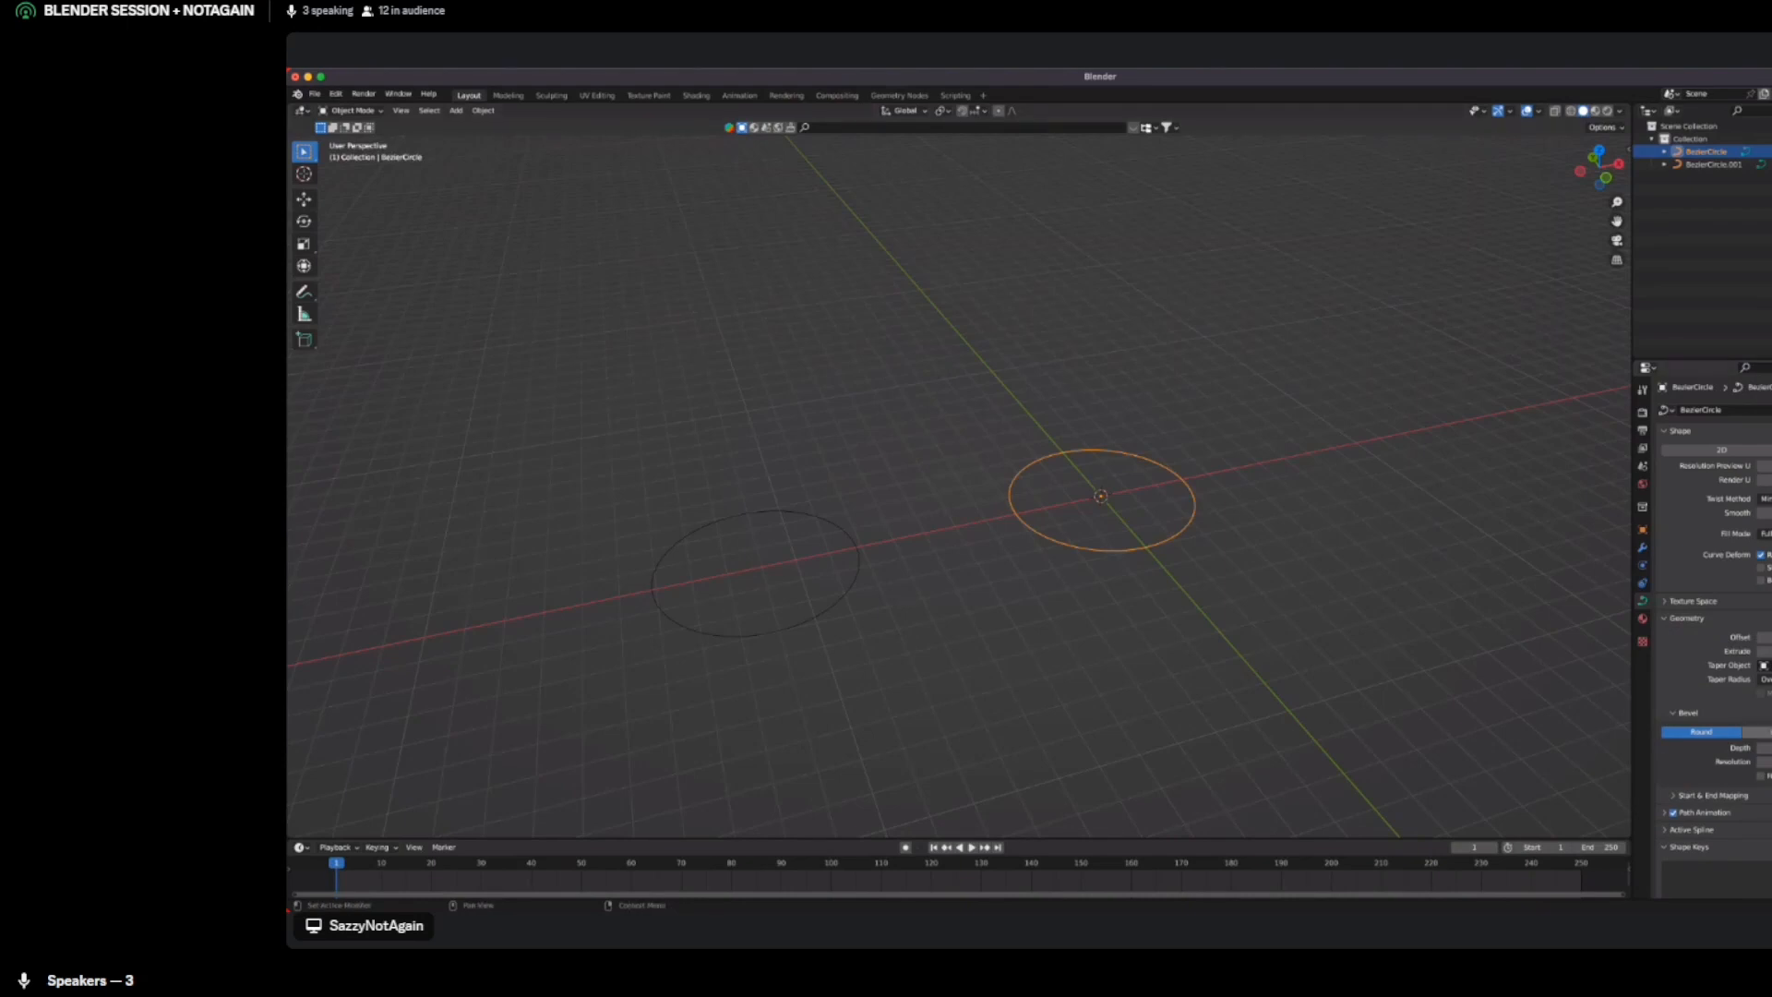
{"action": "left_click", "coordinate": [1754, 732]}
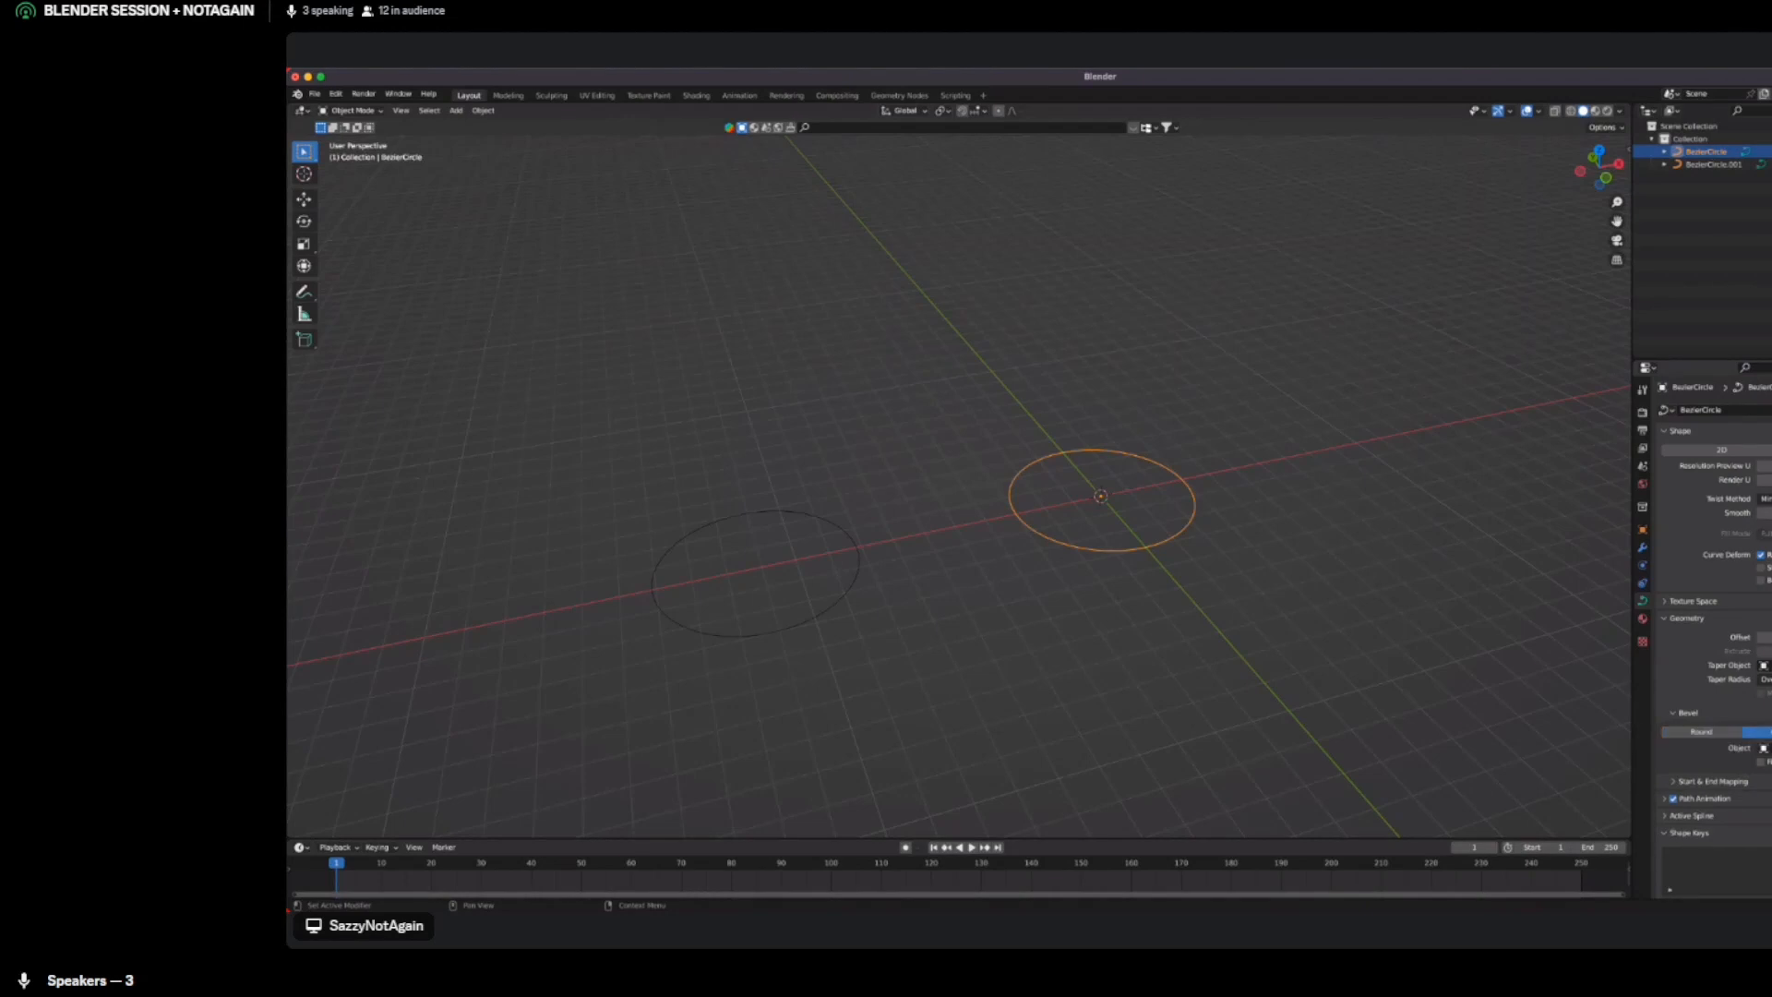
{"action": "key", "text": "e"}
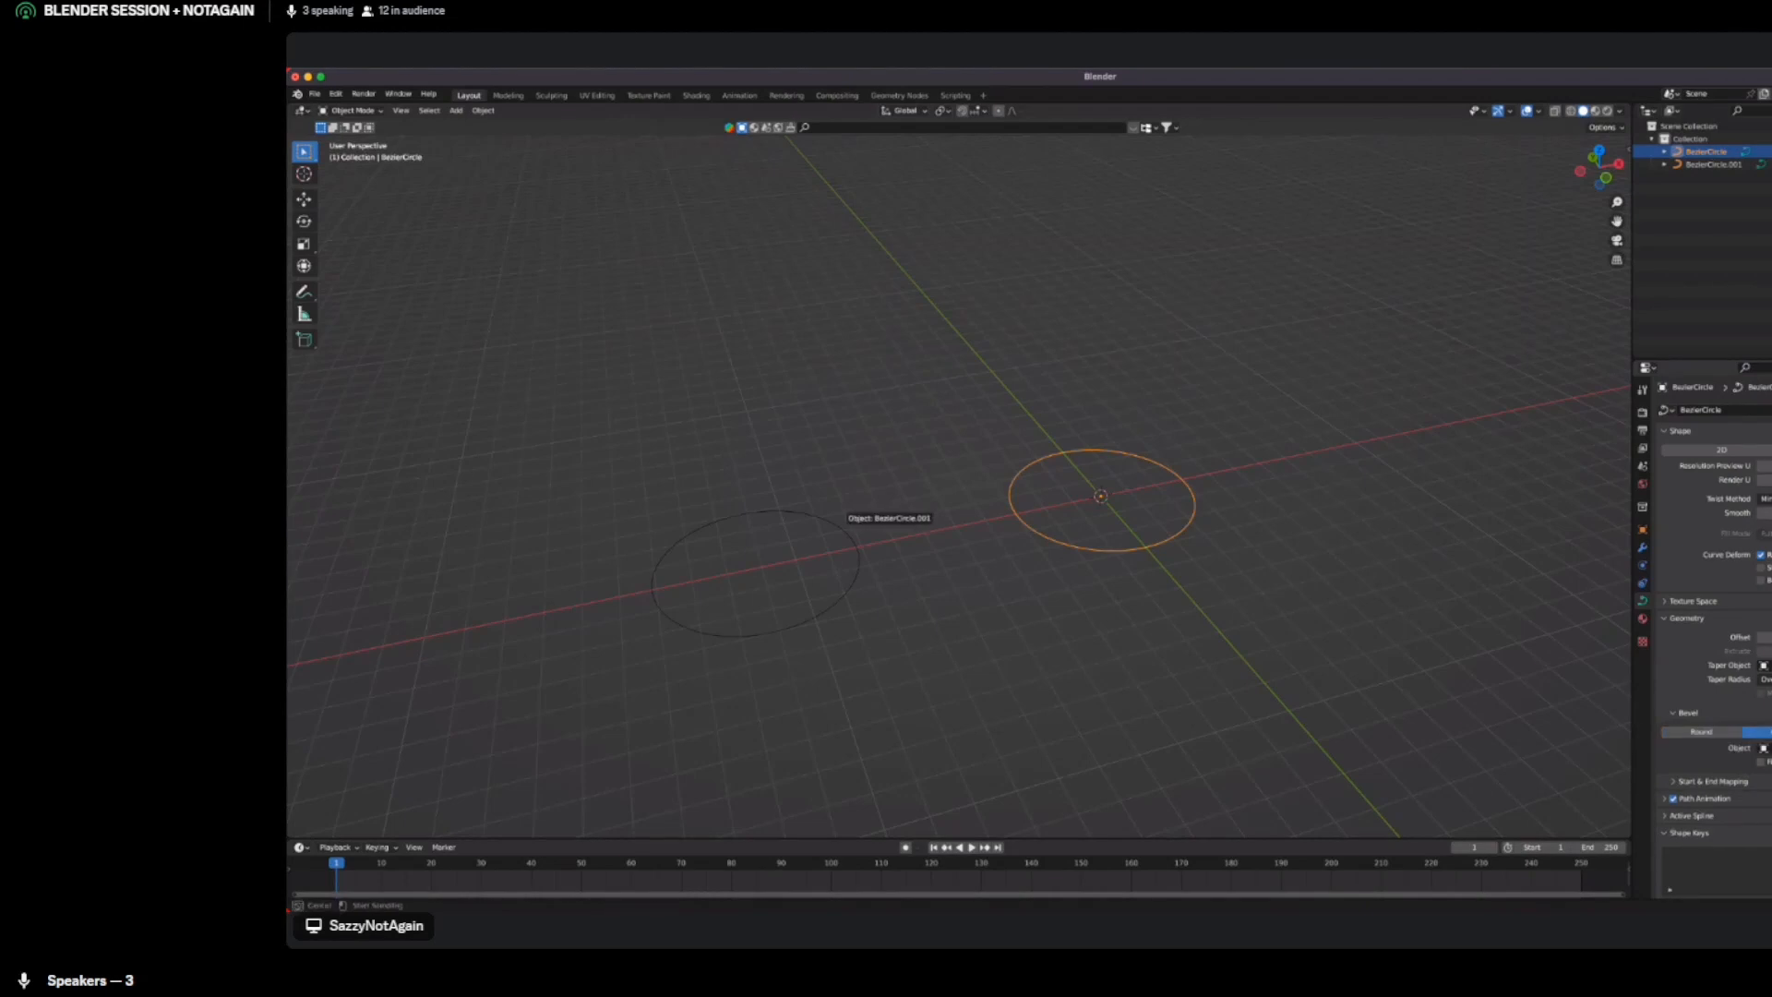
{"action": "left_click", "coordinate": [835, 528]}
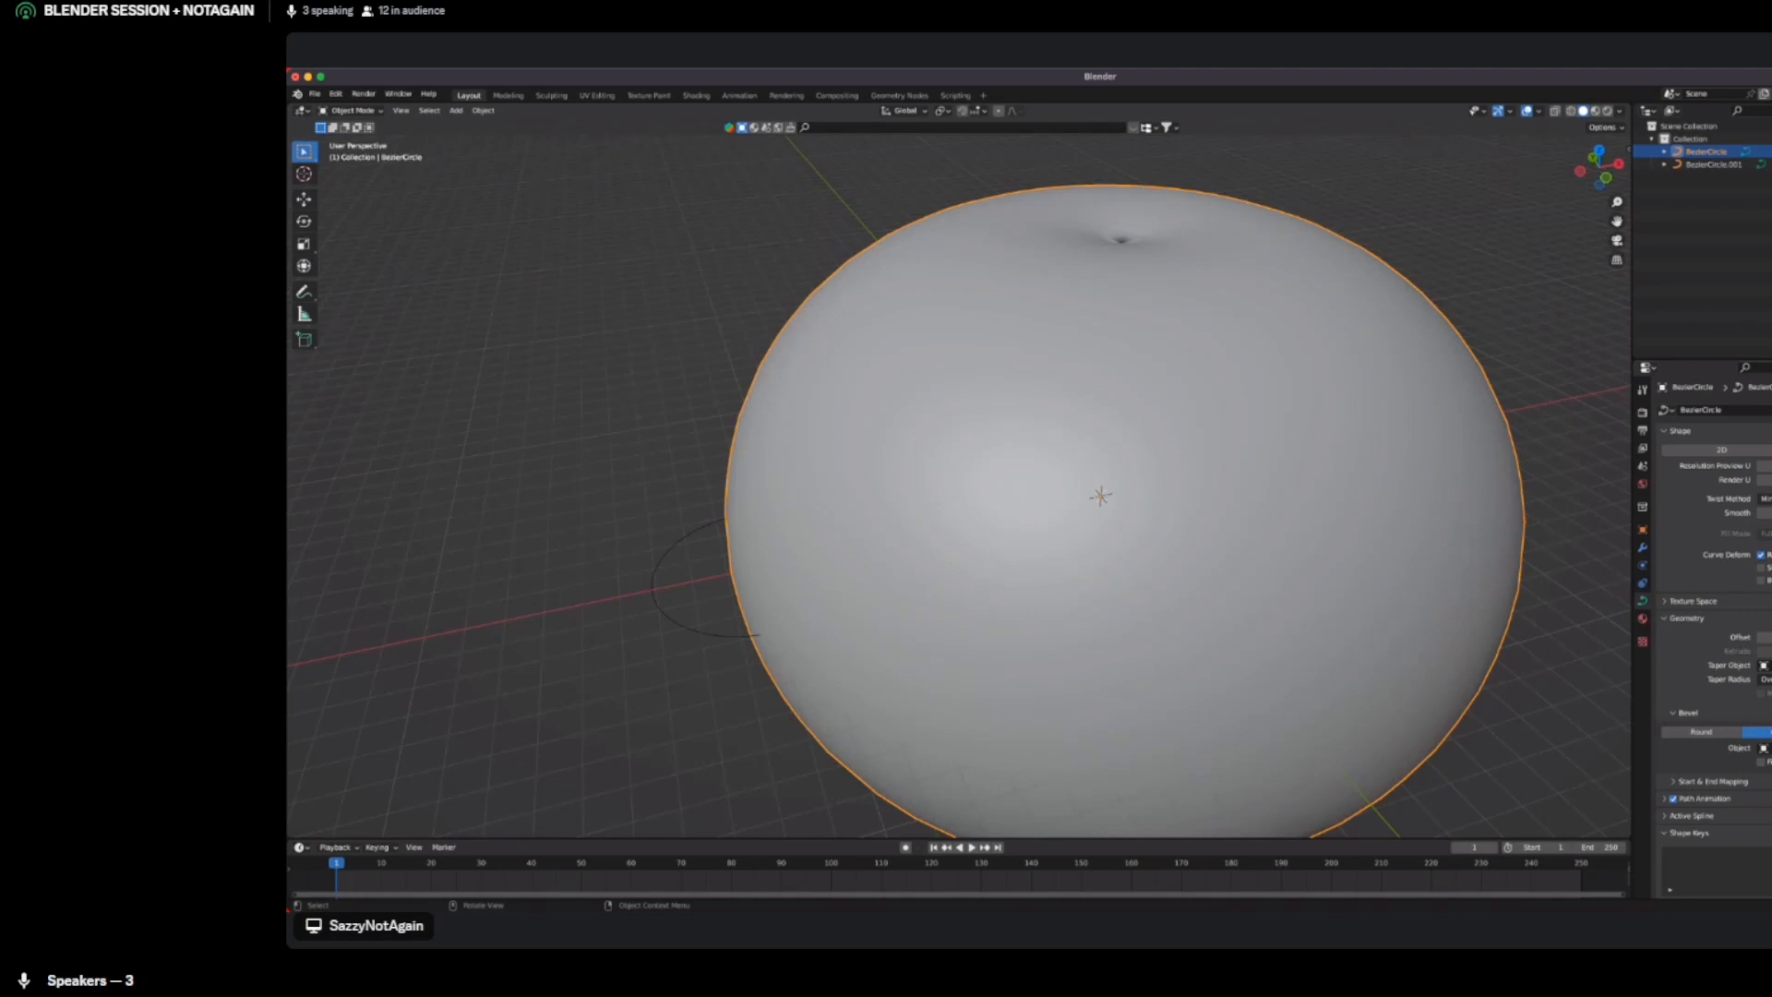
{"action": "key", "text": "ctrl+i"}
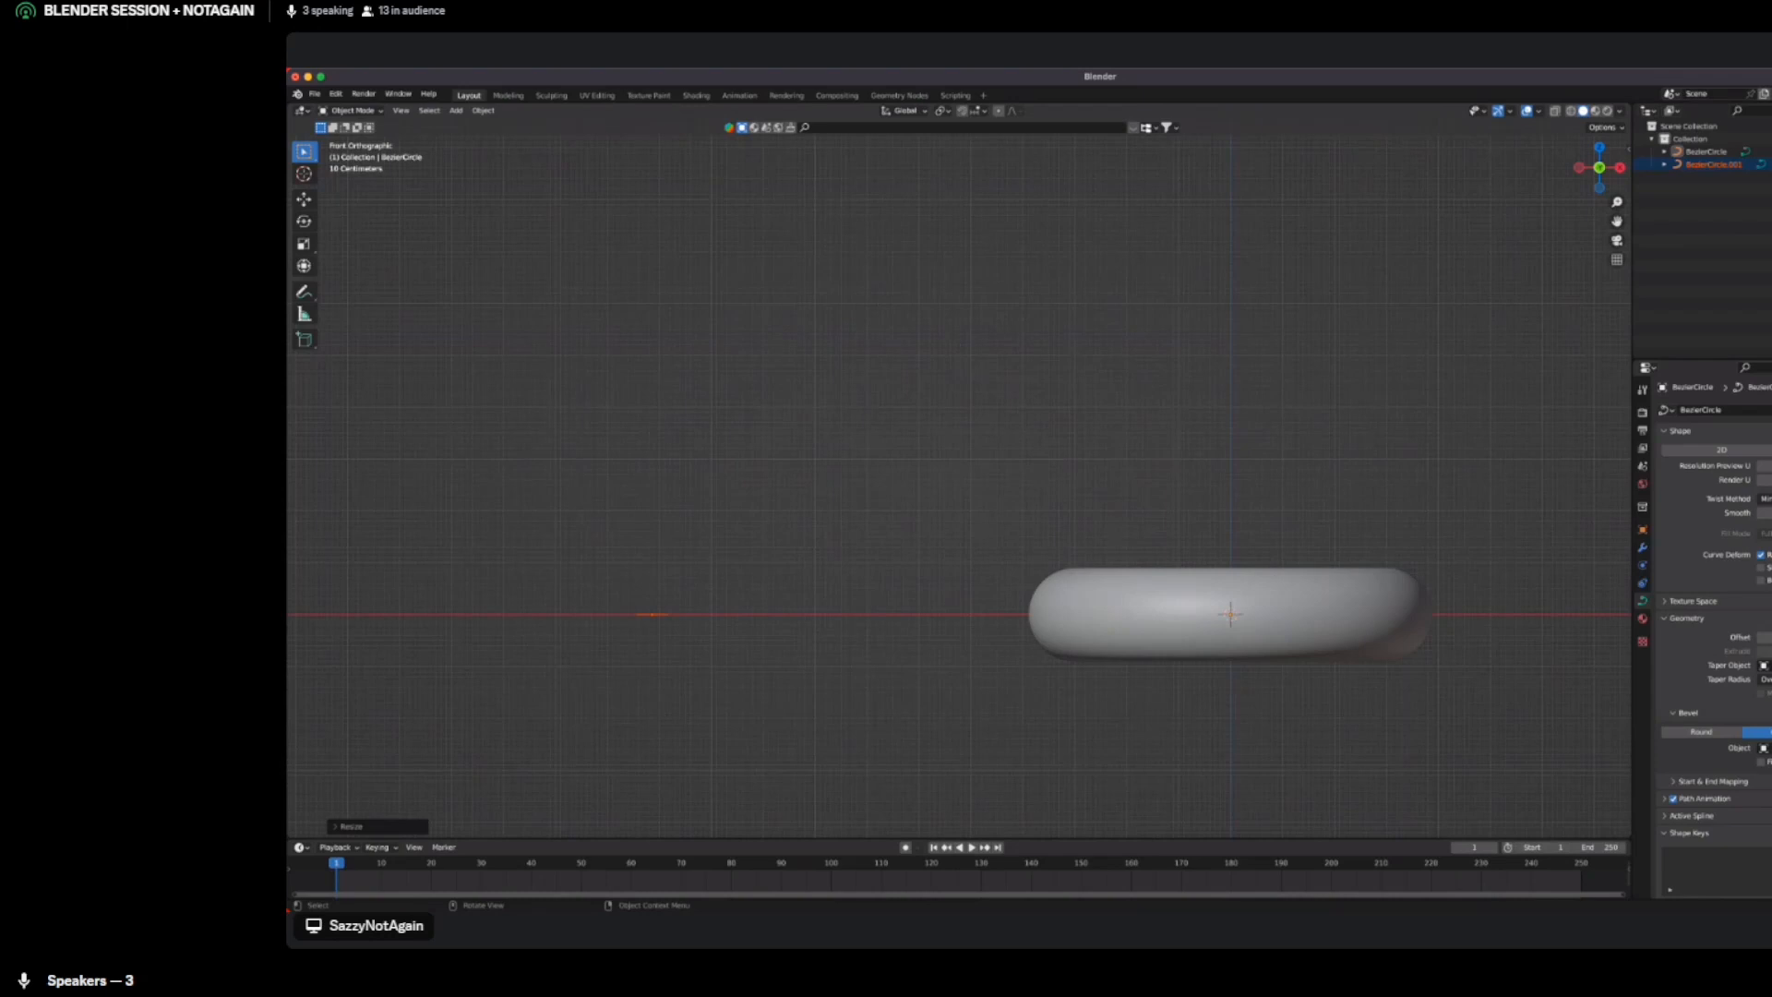
Delete both the torus and the small bevel circle from the scene
{"action": "middle_click_drag", "start_coordinate": [960, 486], "coordinate": [973, 545]}
{"action": "left_click_drag", "start_coordinate": [709, 437], "coordinate": [1384, 672]}
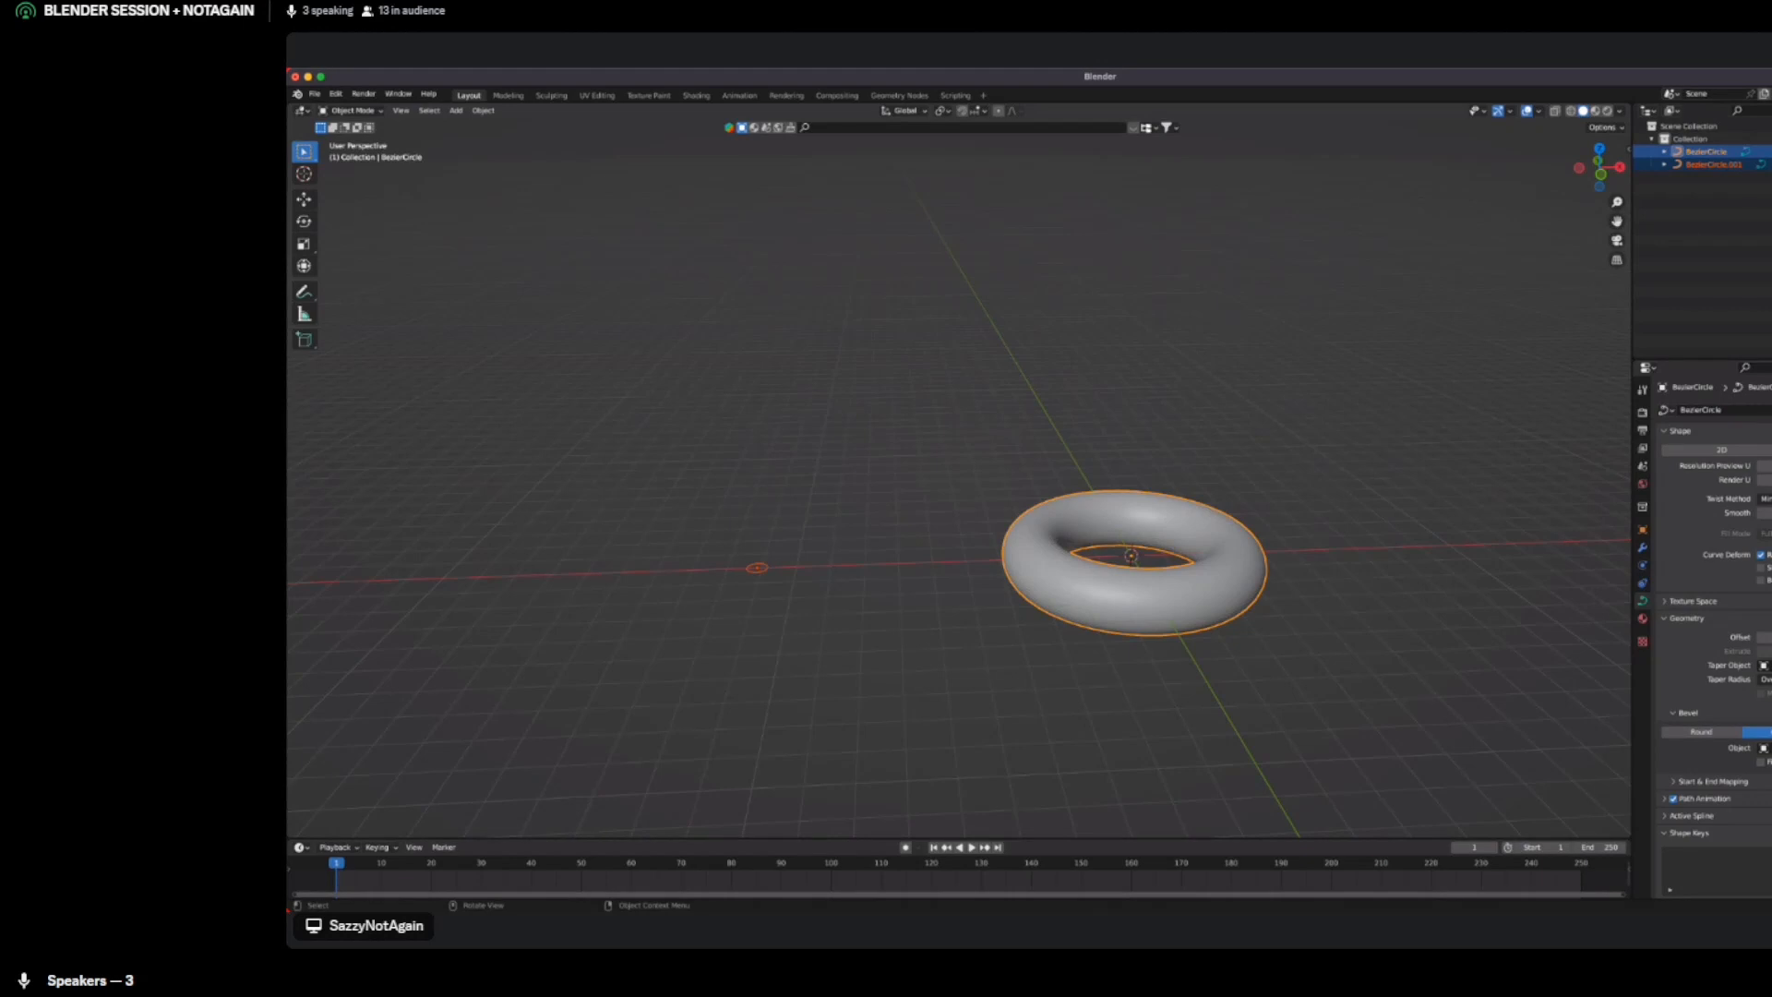
{"action": "key", "text": "Delete"}
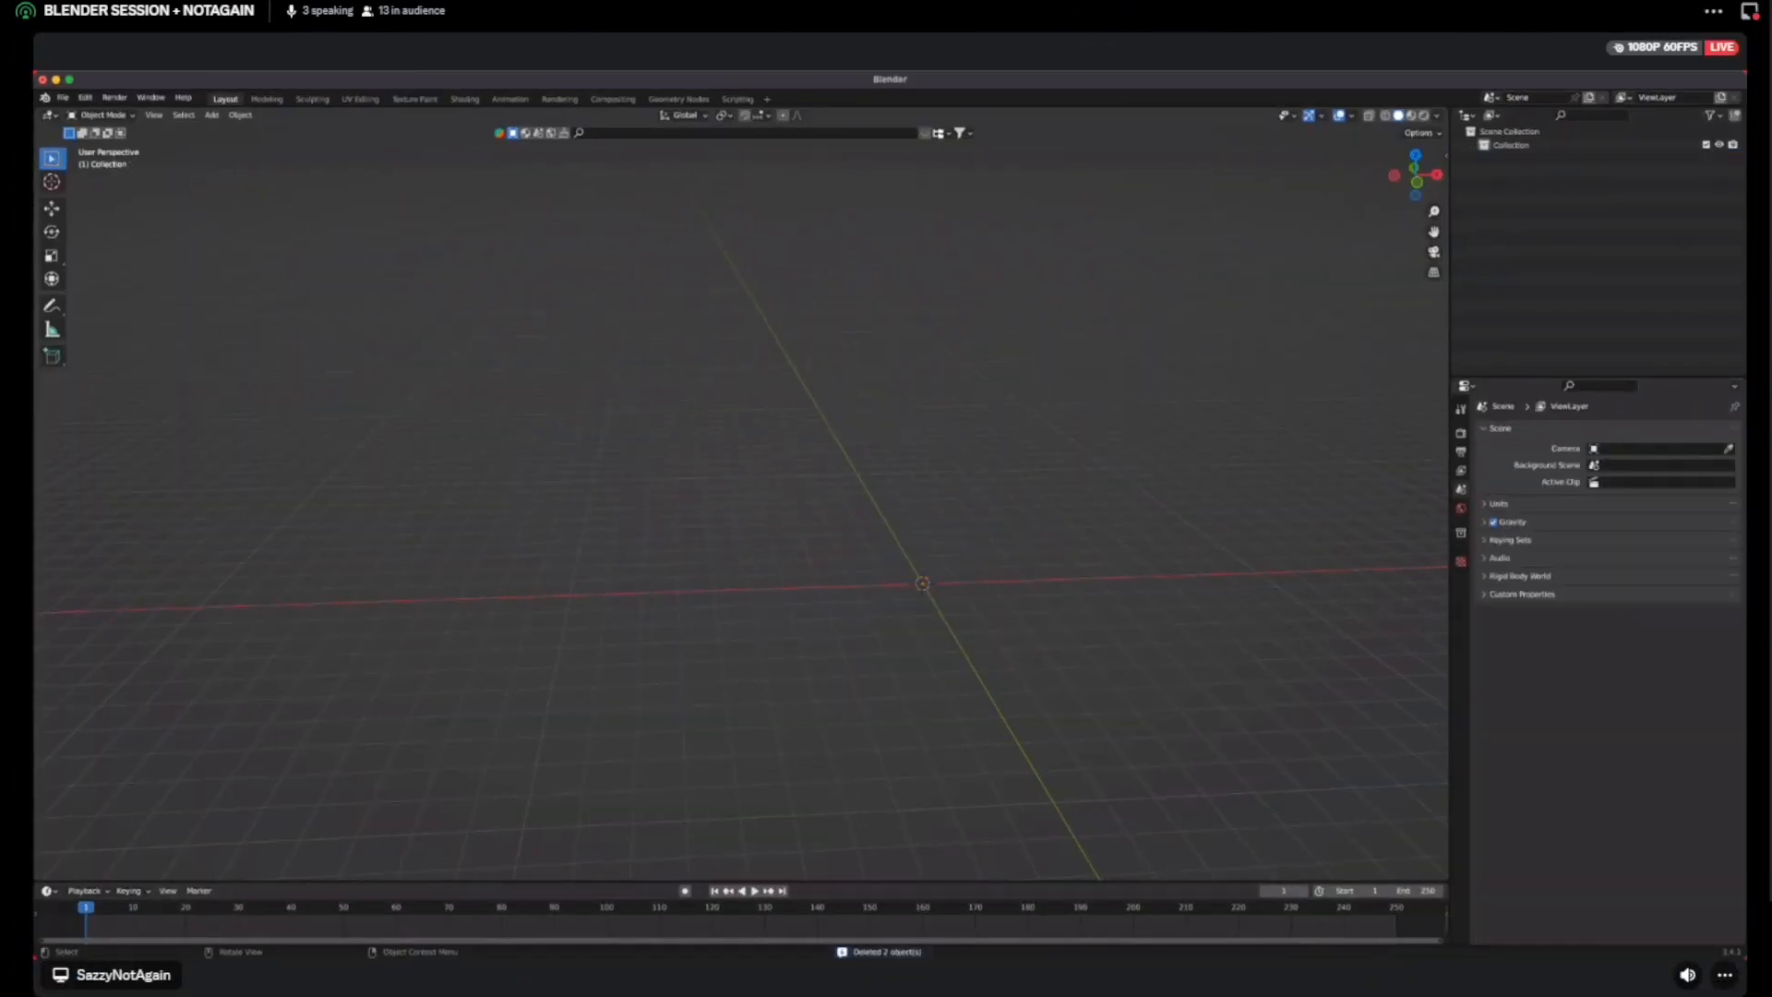
Add a new Bezier circle at the origin and scale it up to about three times its size
{"action": "key", "text": "shift+a"}
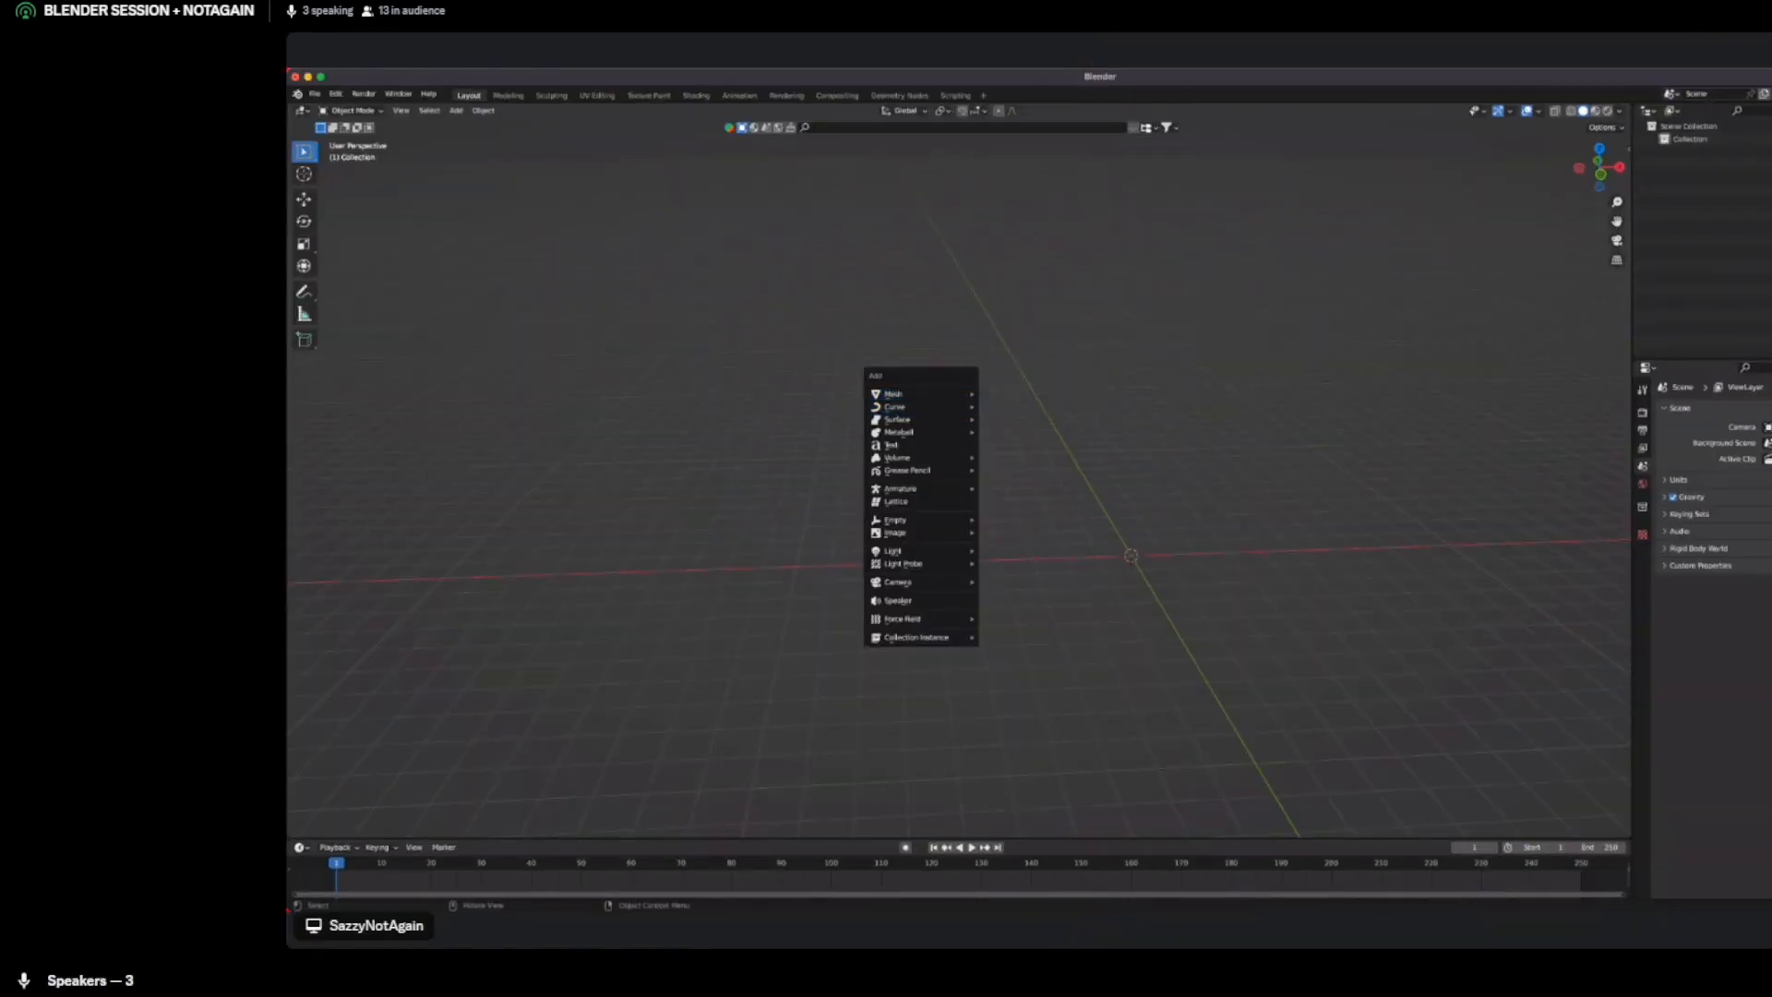
{"action": "mouse_move", "coordinate": [920, 406]}
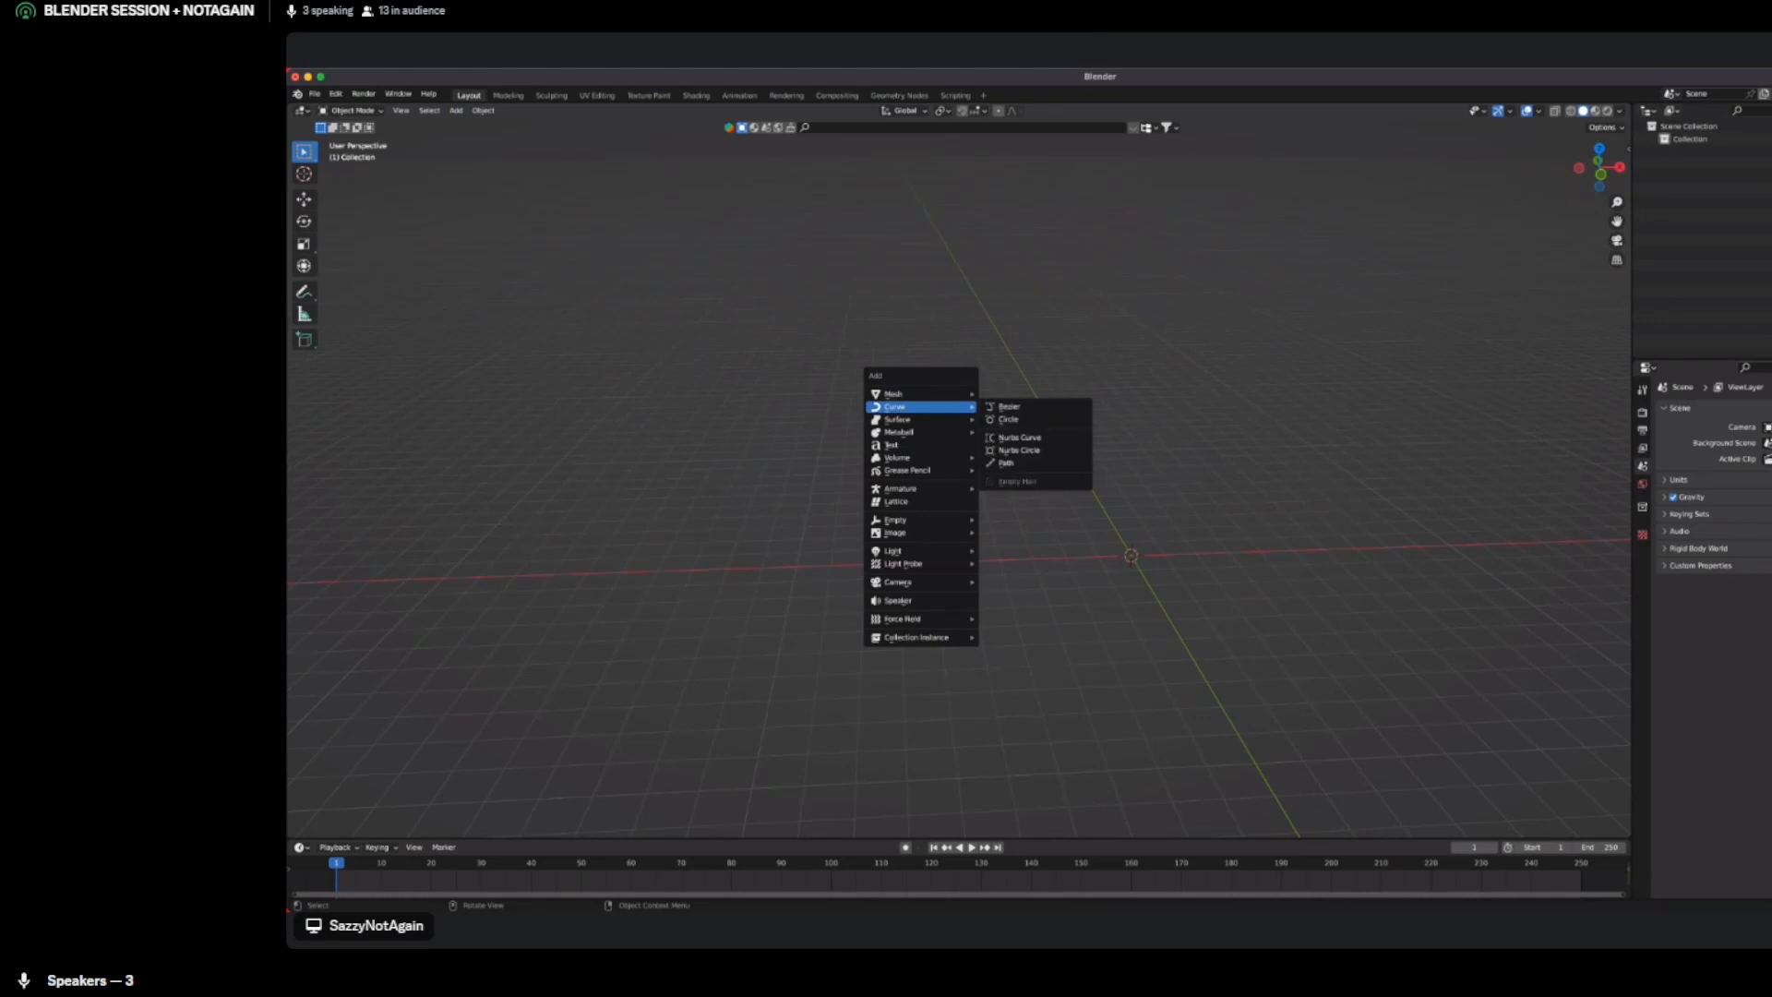
{"action": "left_click", "coordinate": [1035, 419]}
{"action": "middle_click_drag", "start_coordinate": [1035, 419], "coordinate": [1362, 421]}
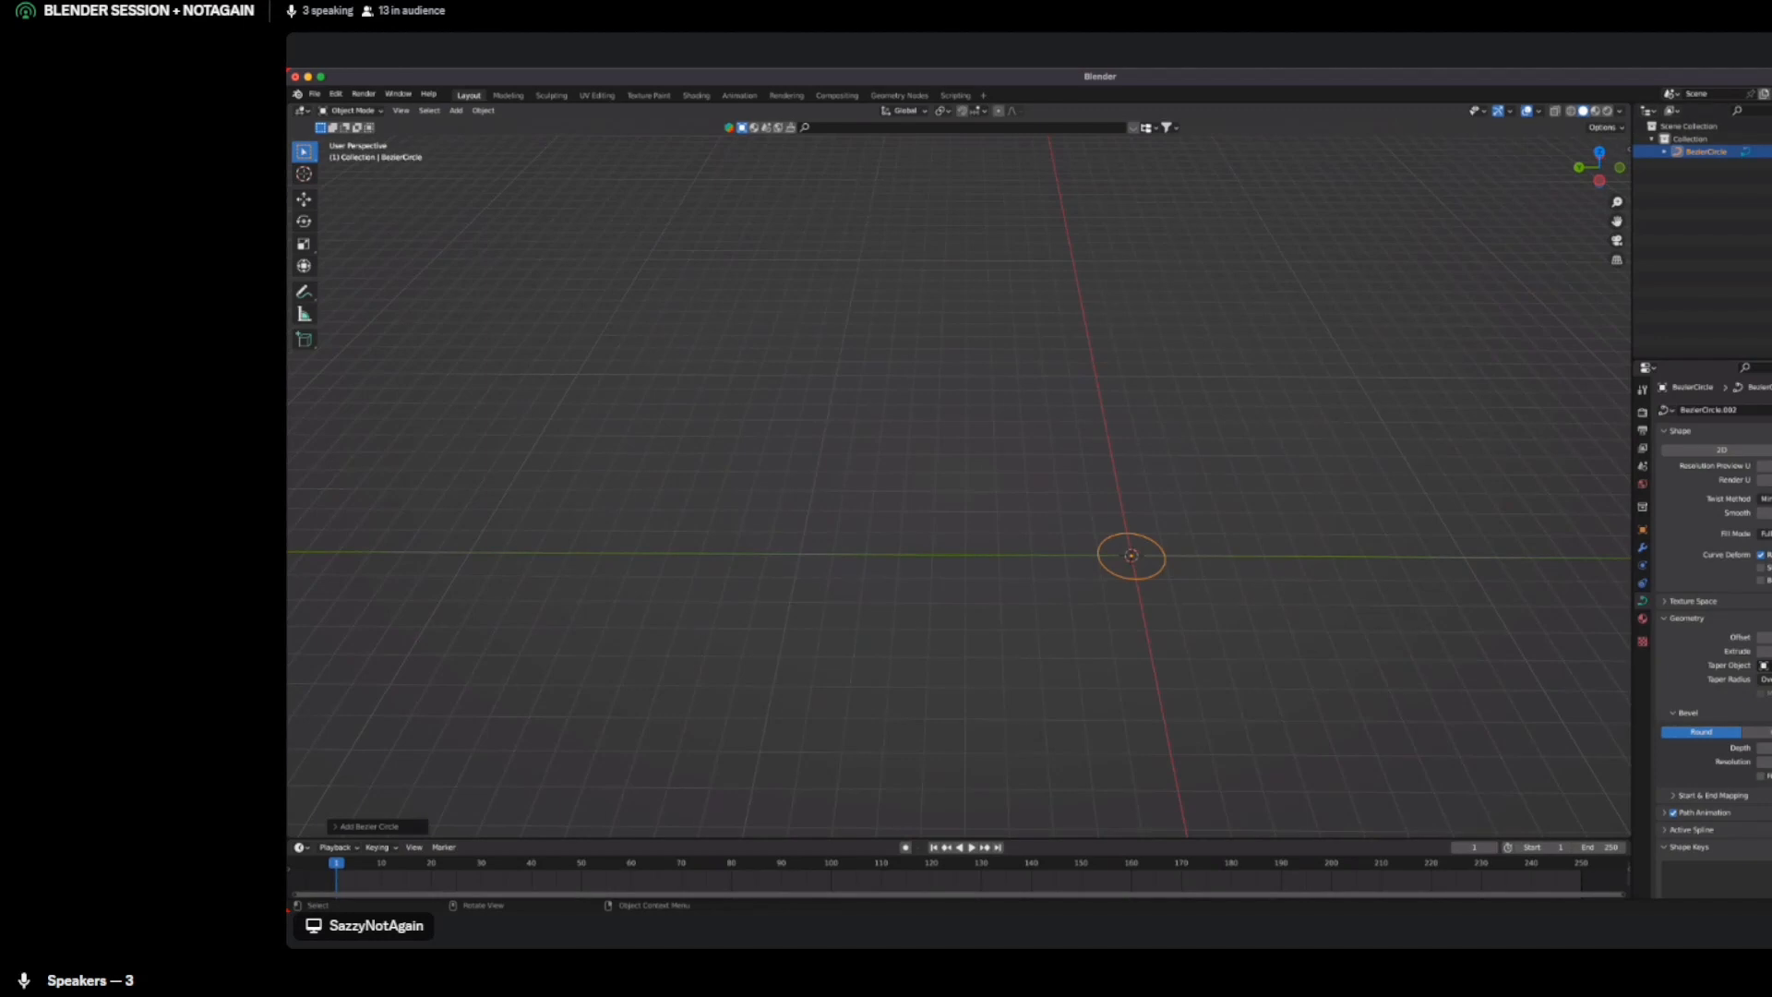
{"action": "key", "text": "s"}
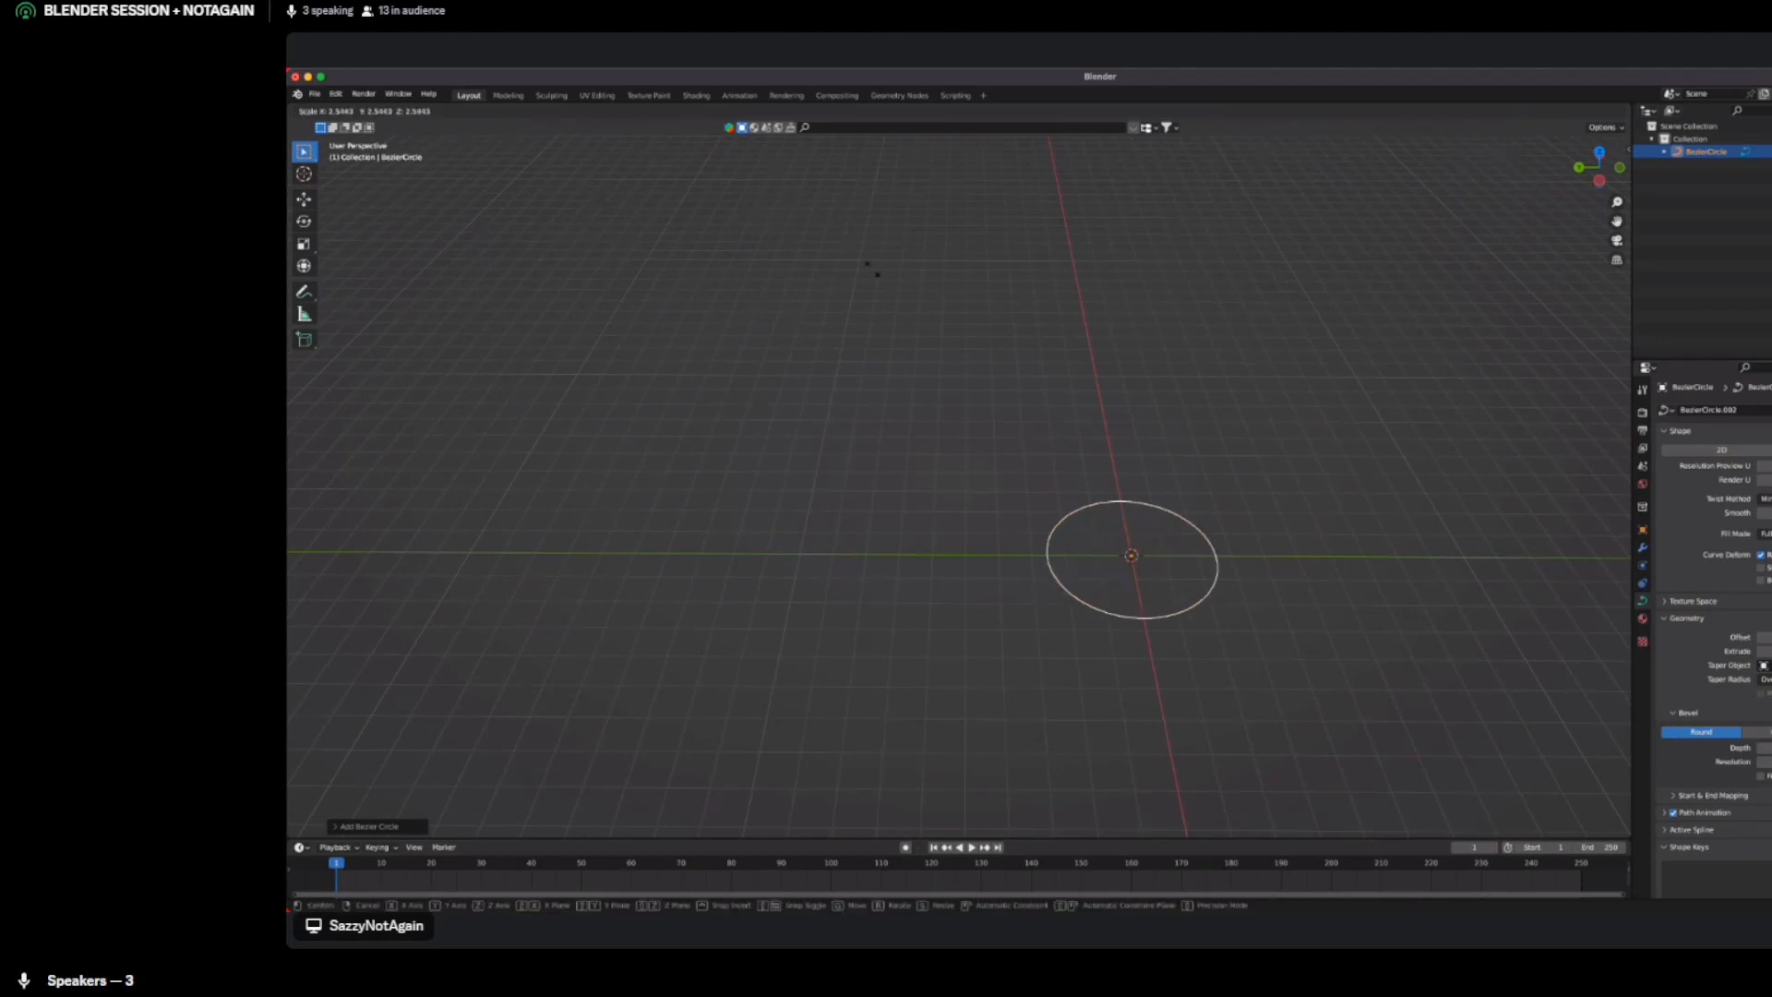
{"action": "left_click", "coordinate": [820, 240]}
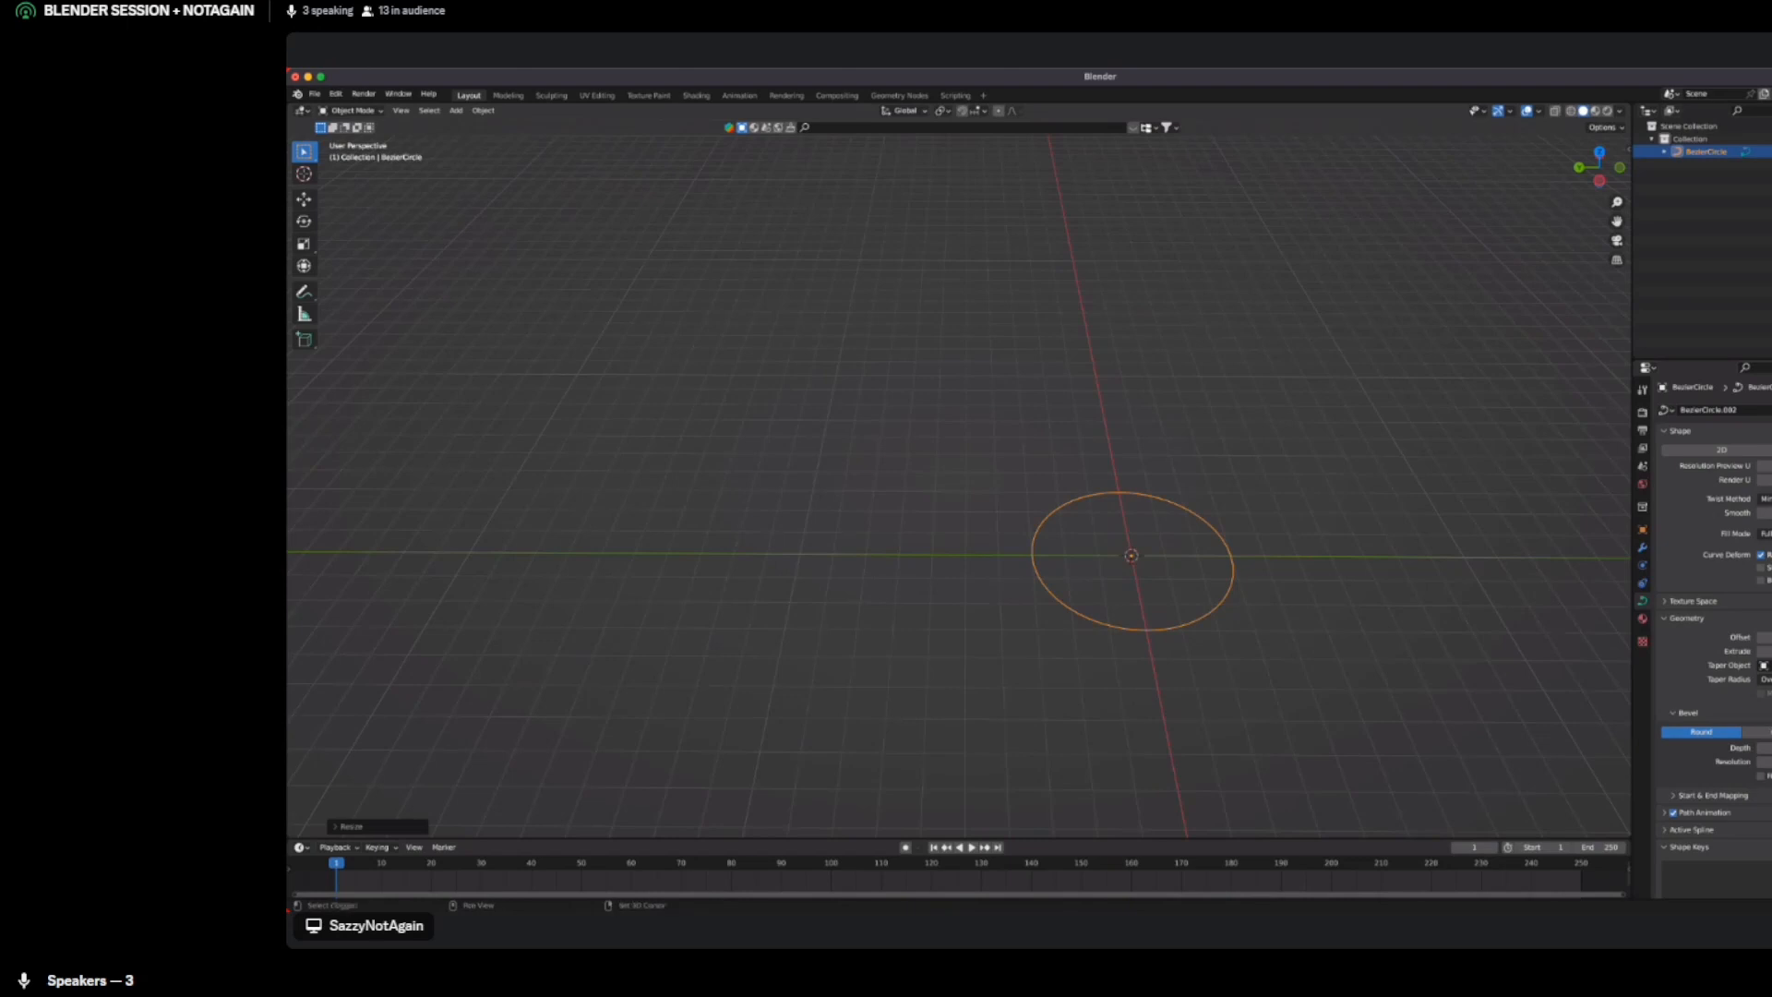
Duplicate the enlarged circle and move the copy about 10 m along the X axis
{"action": "key", "text": "shift+d"}
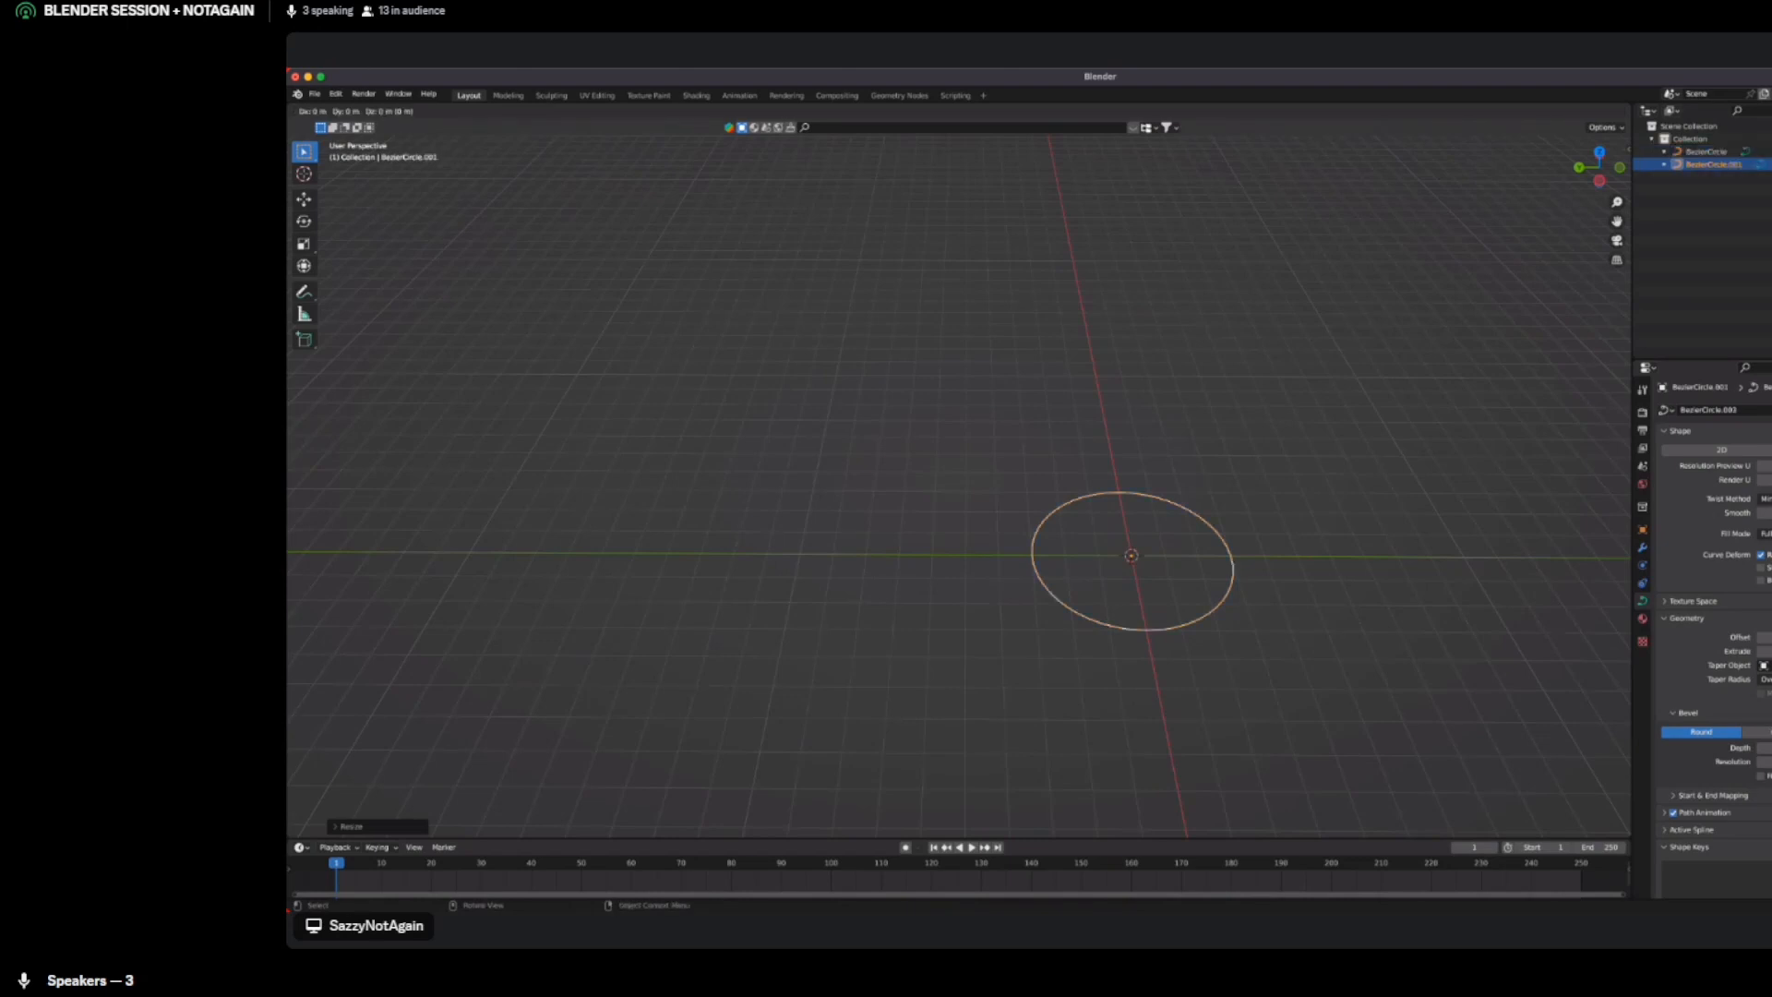
{"action": "key", "text": "x"}
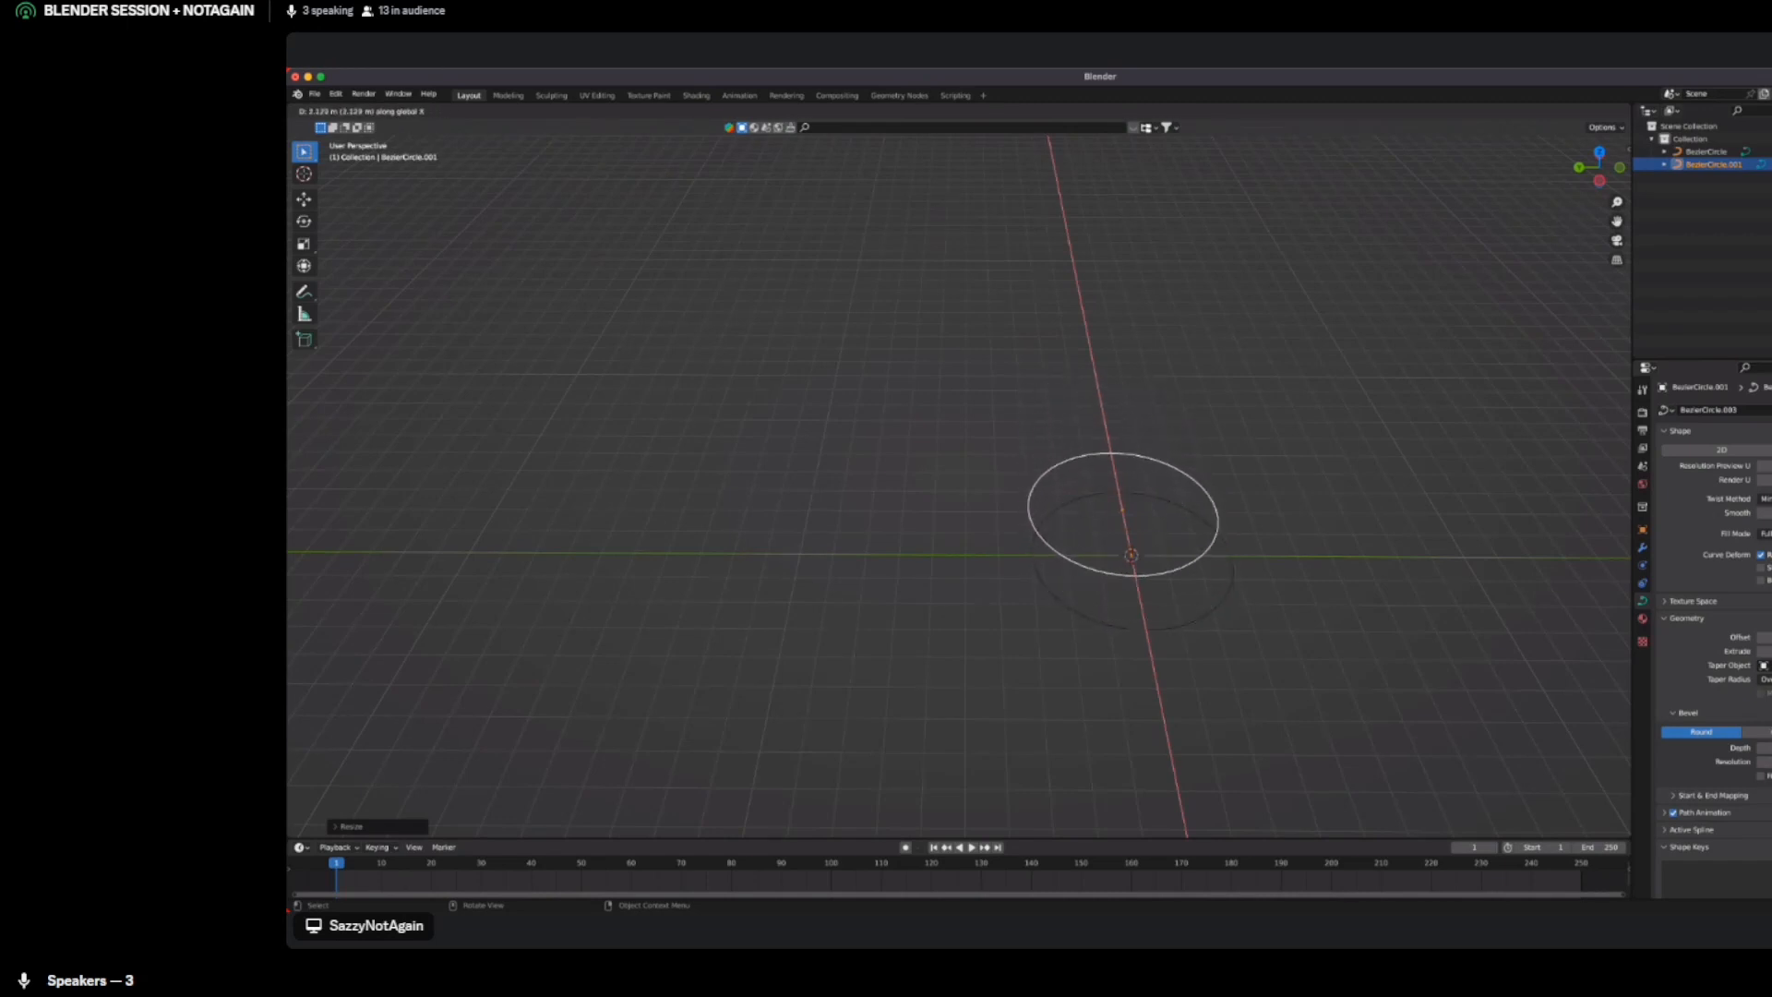
{"action": "key", "text": "y"}
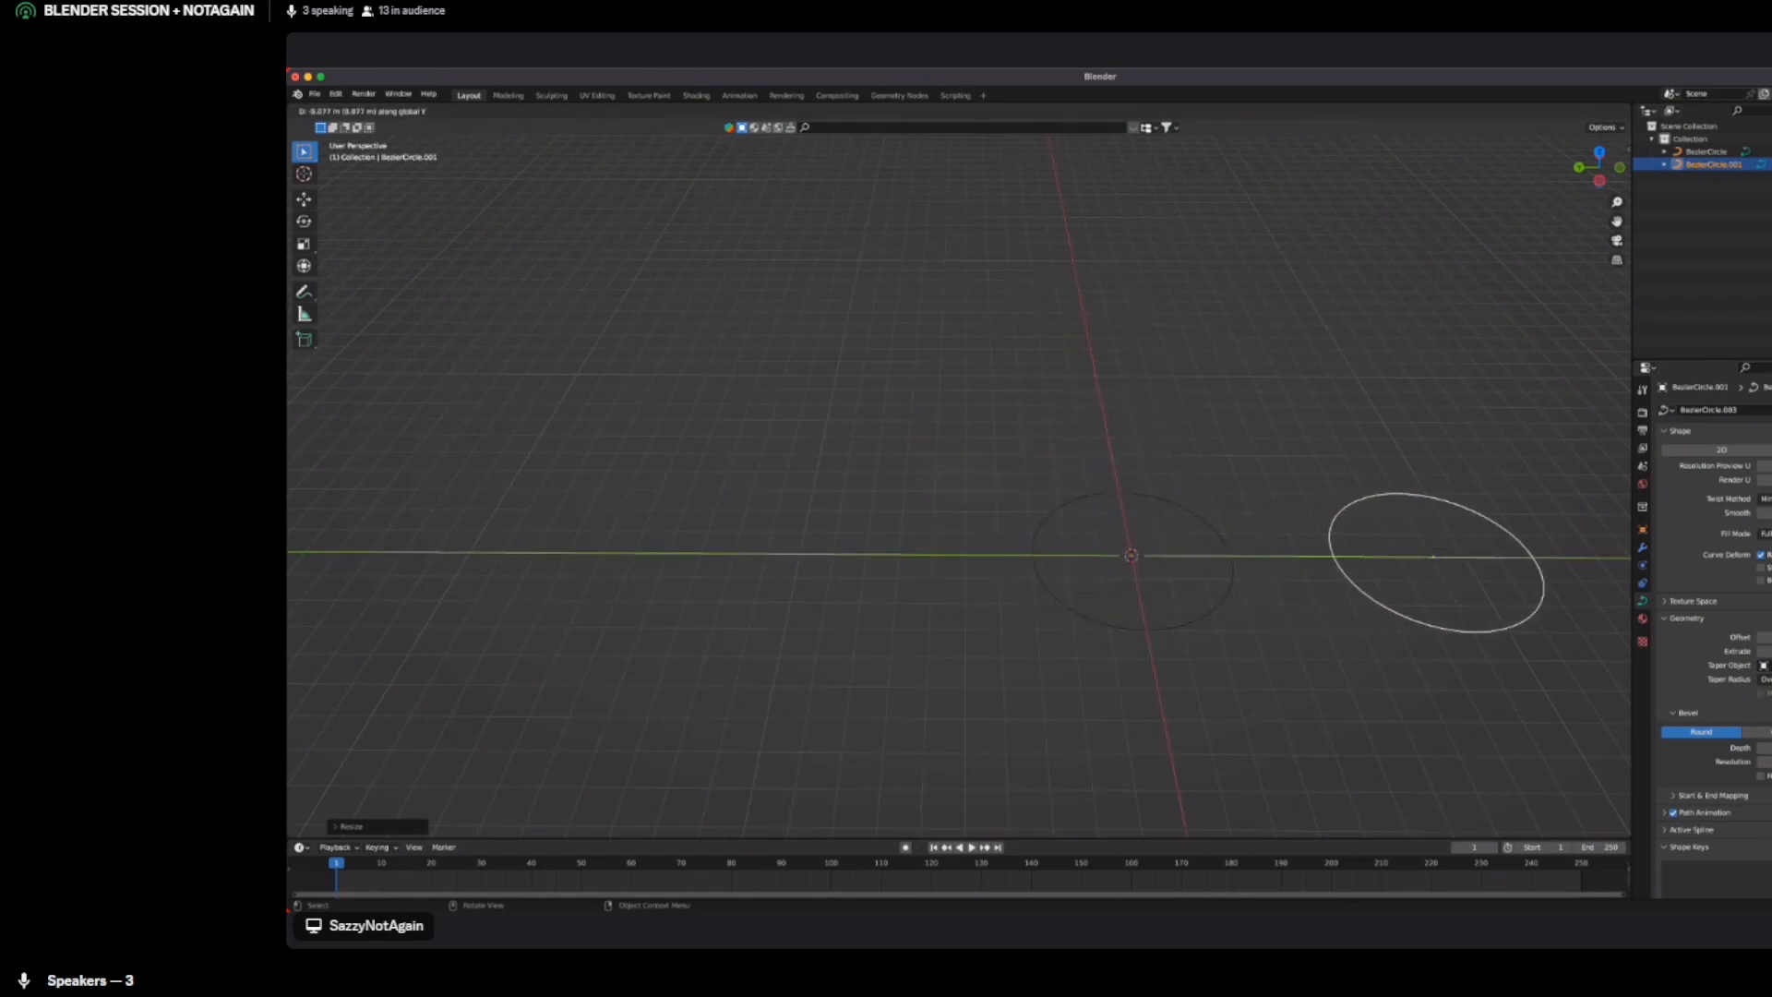
{"action": "key", "text": "x"}
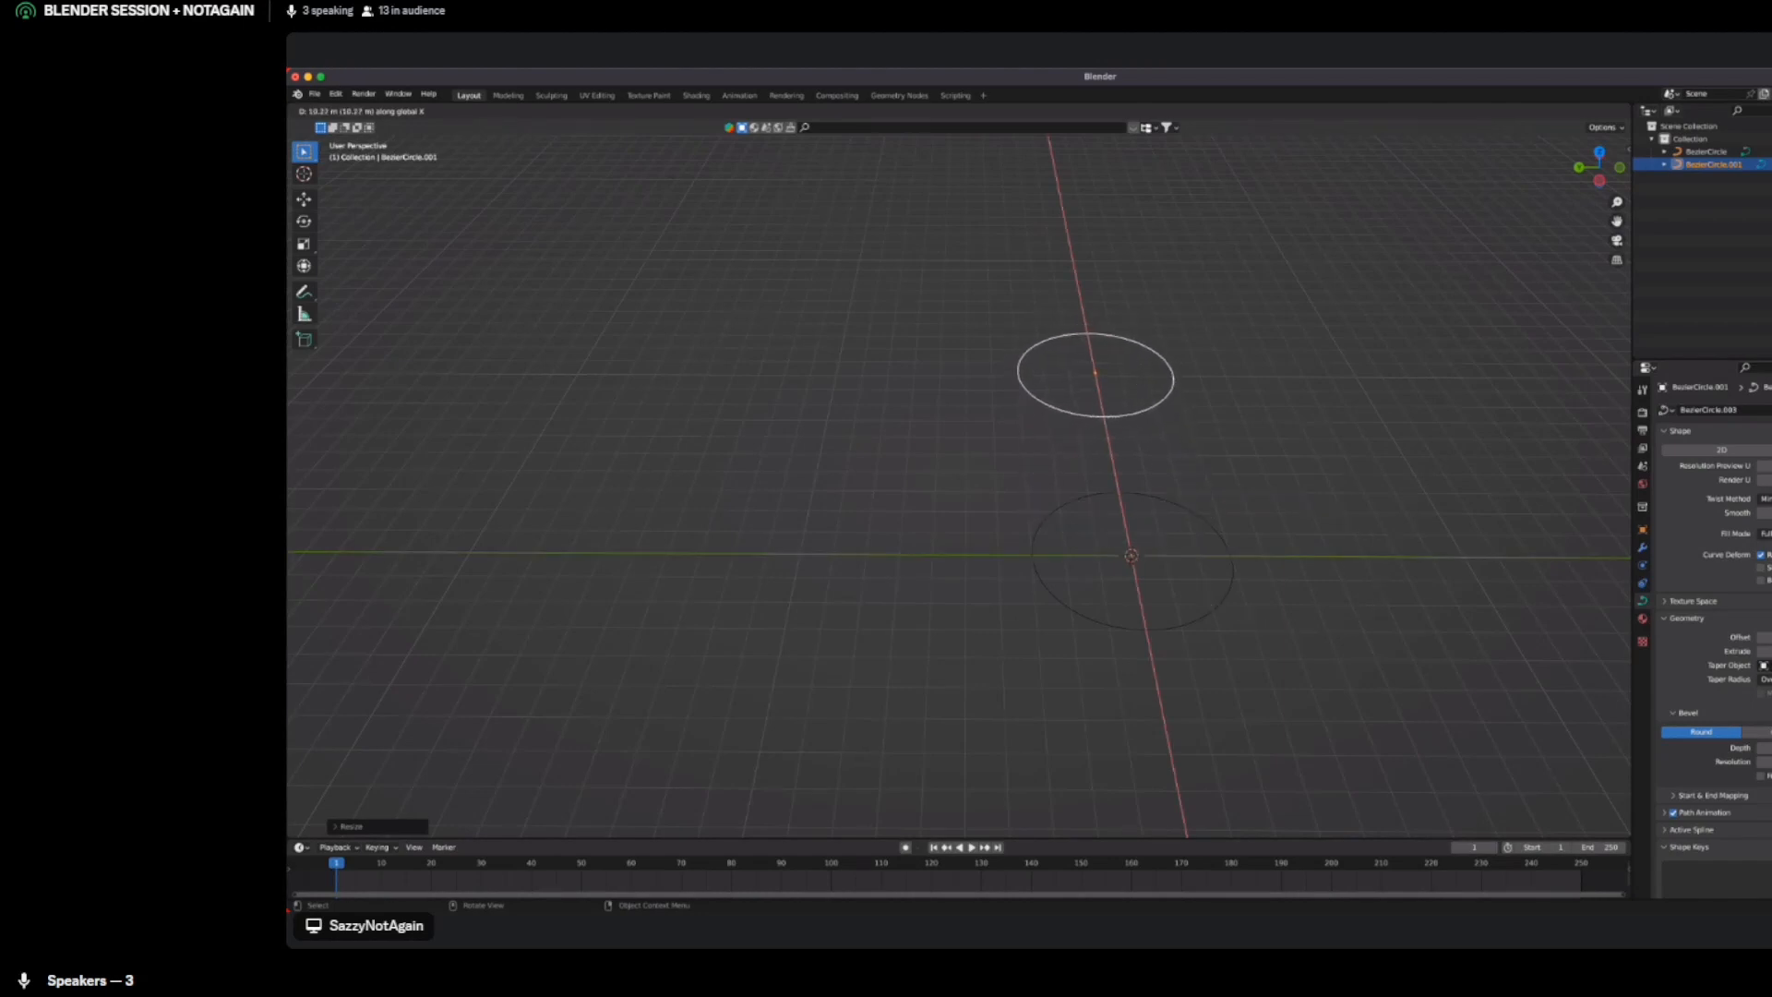
{"action": "key", "text": "Return"}
Select the Bezier circle at the origin and open the Geometry settings in its curve data properties
{"action": "middle_click_drag", "start_coordinate": [960, 480], "coordinate": [965, 652]}
{"action": "left_click_drag", "start_coordinate": [1017, 382], "coordinate": [1291, 668]}
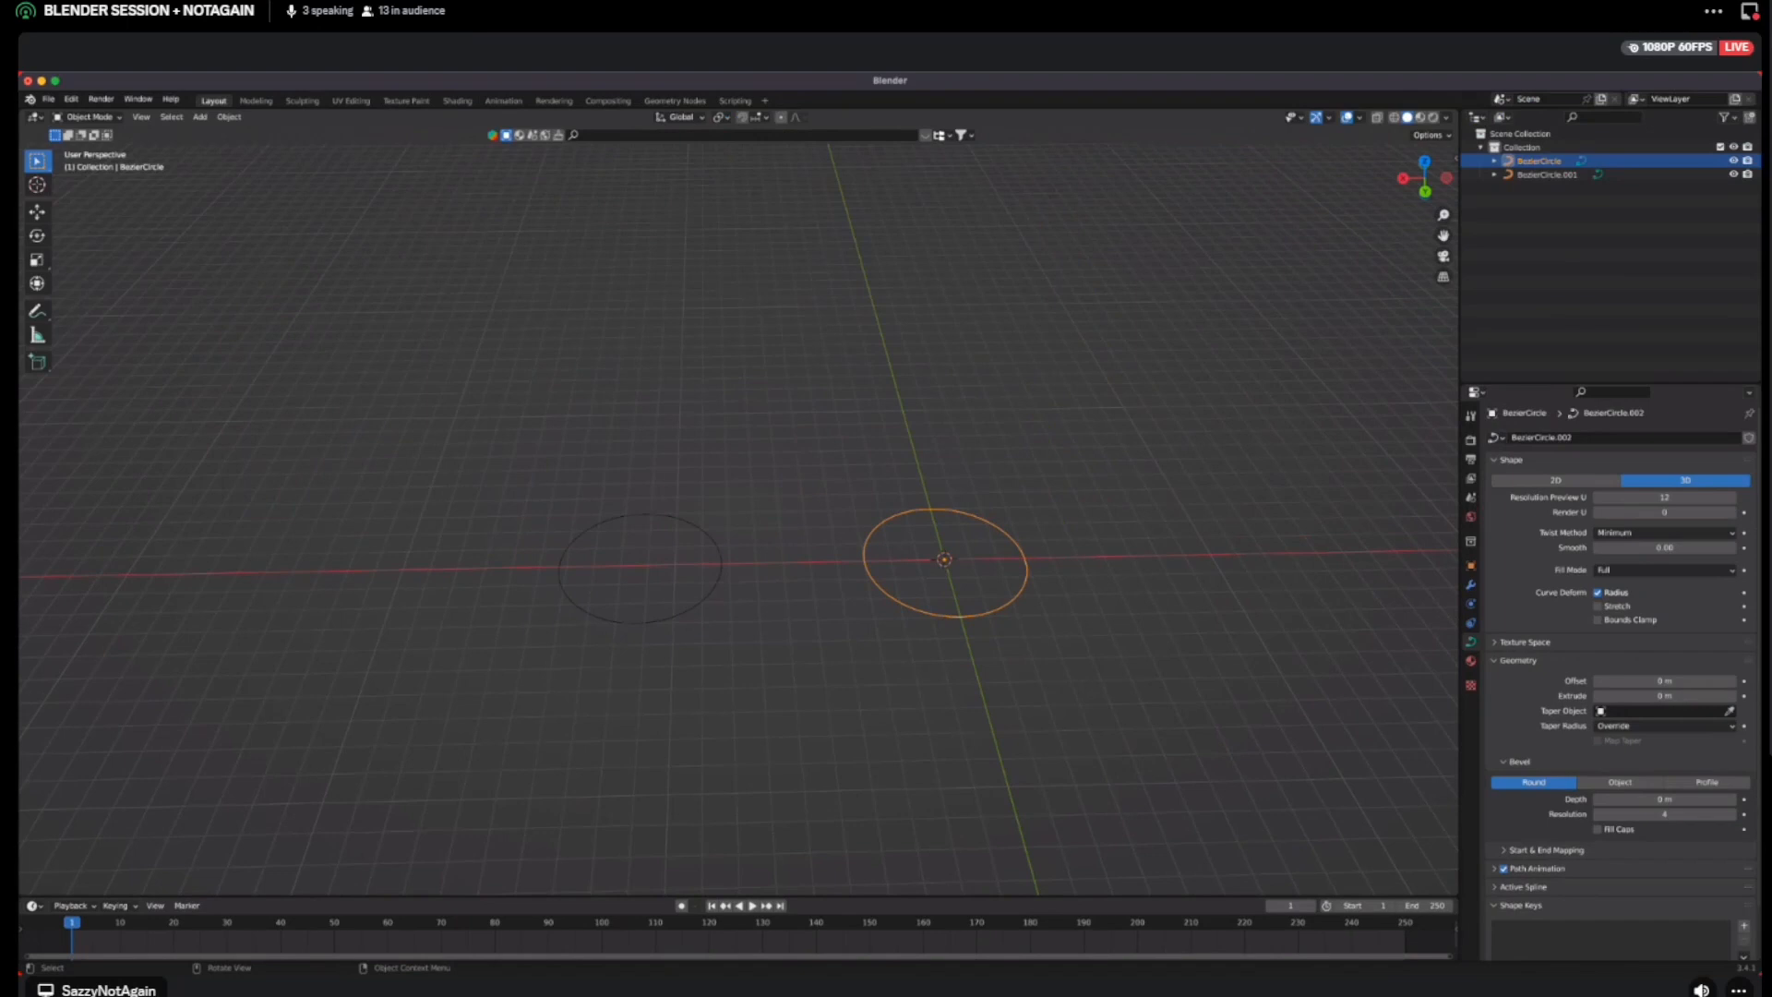
{"action": "left_click_drag", "start_coordinate": [731, 377], "coordinate": [1060, 714]}
{"action": "left_click_drag", "start_coordinate": [807, 438], "coordinate": [1004, 560]}
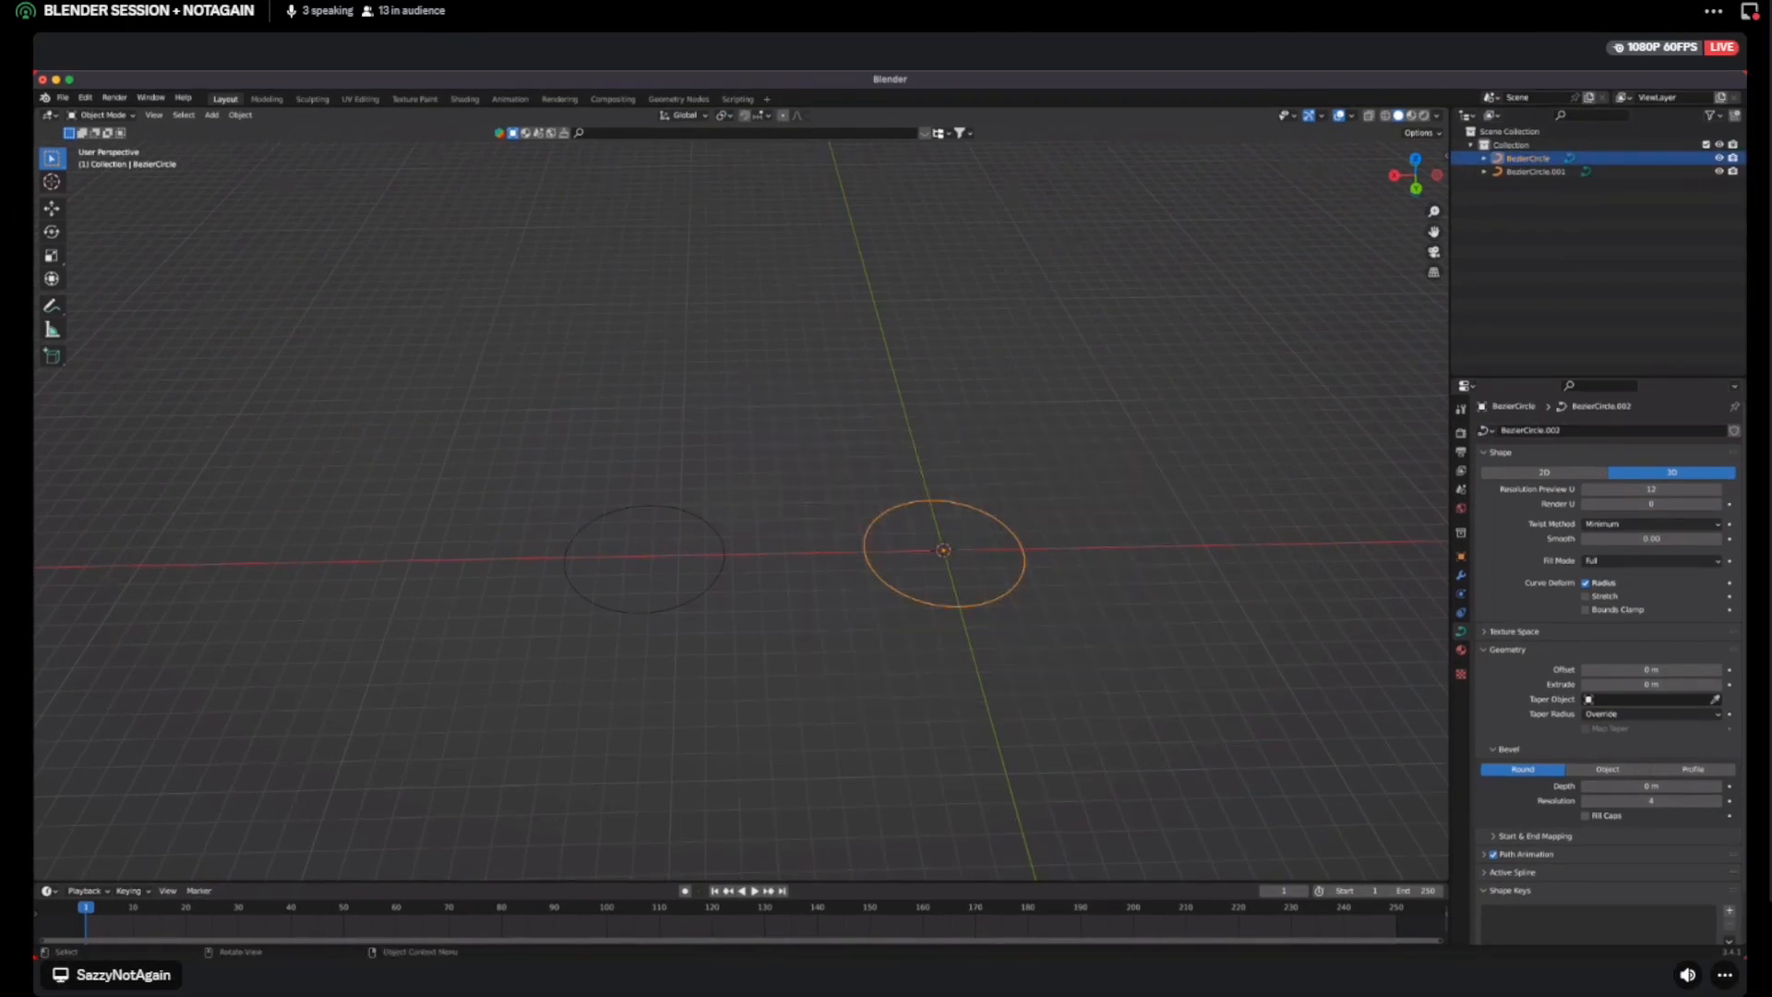
{"action": "key", "text": "alt+a"}
{"action": "left_click", "coordinate": [1023, 552]}
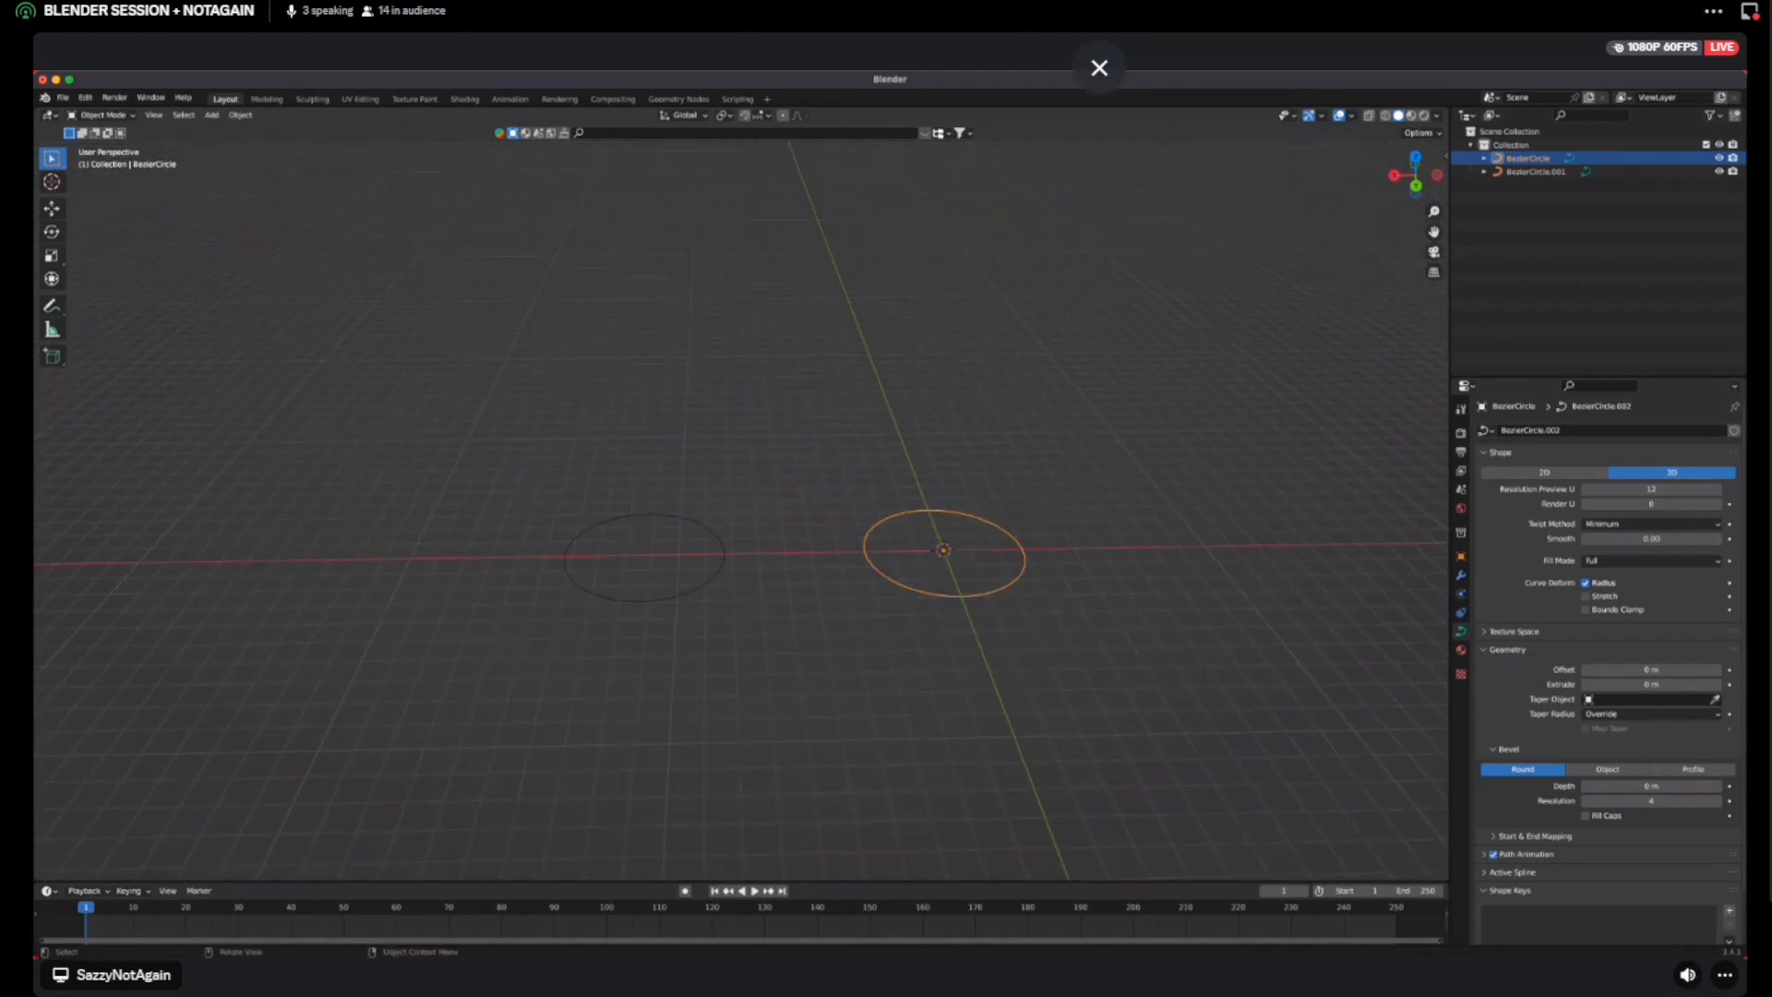
{"action": "left_click", "coordinate": [1507, 649]}
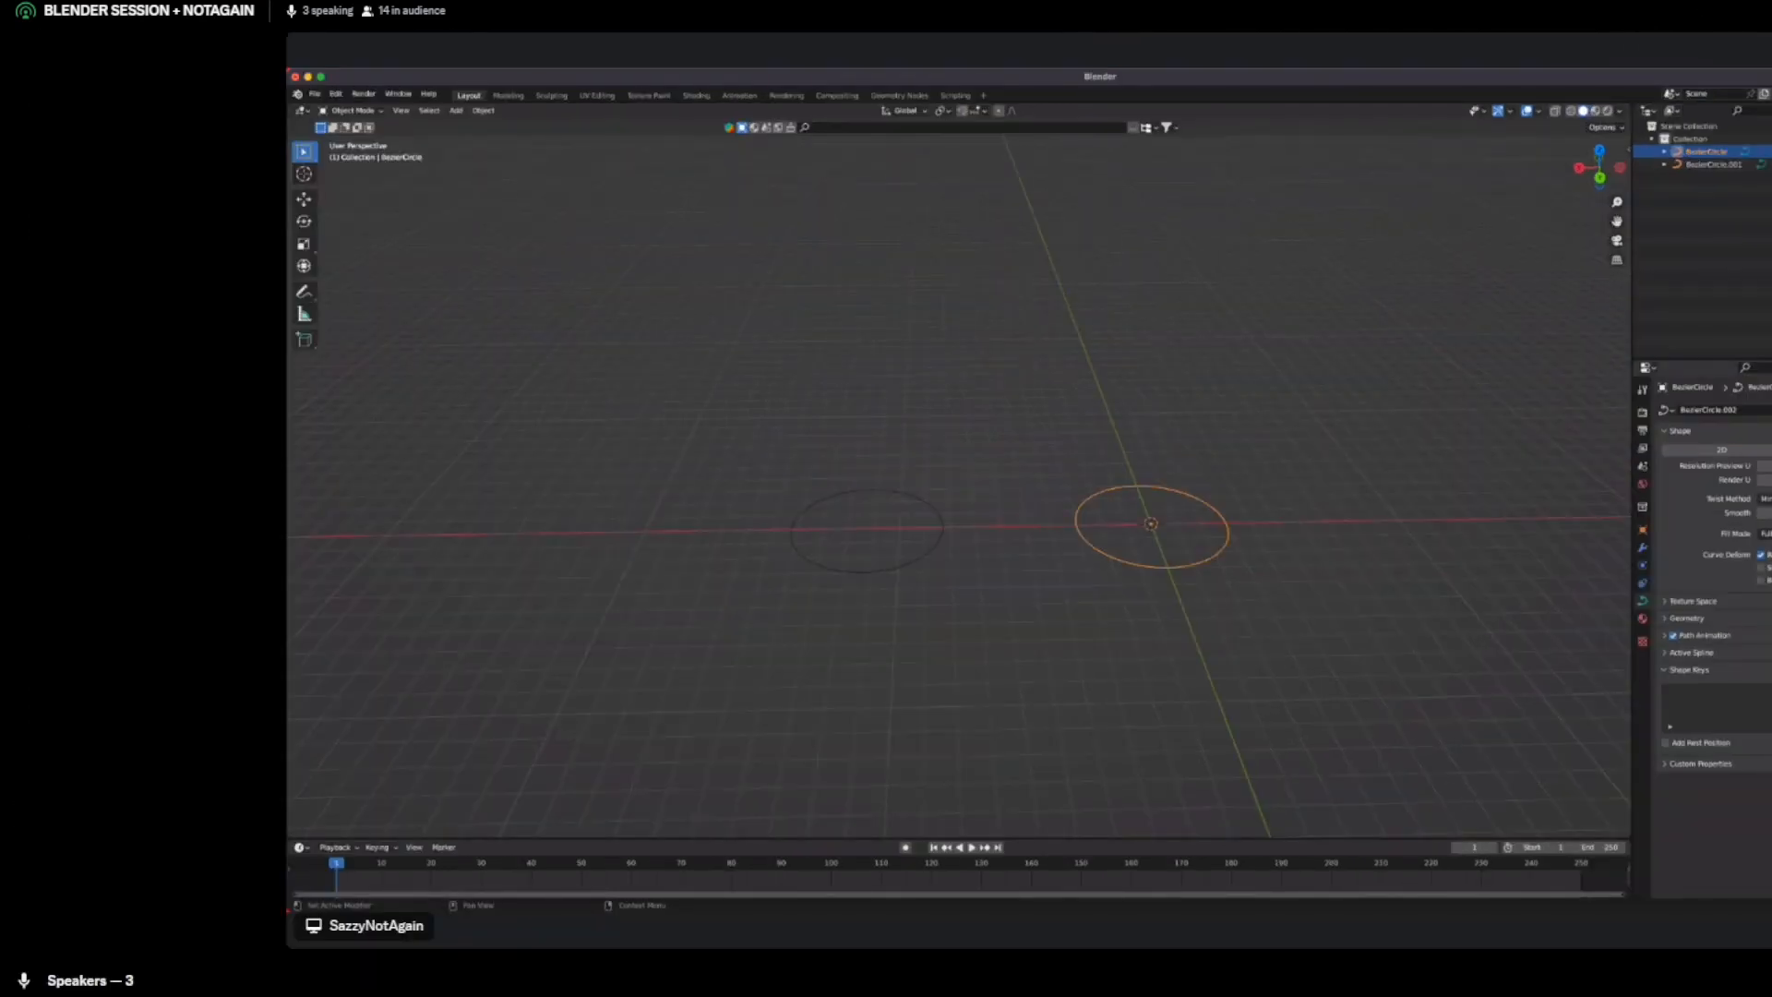
{"action": "left_click", "coordinate": [1643, 530]}
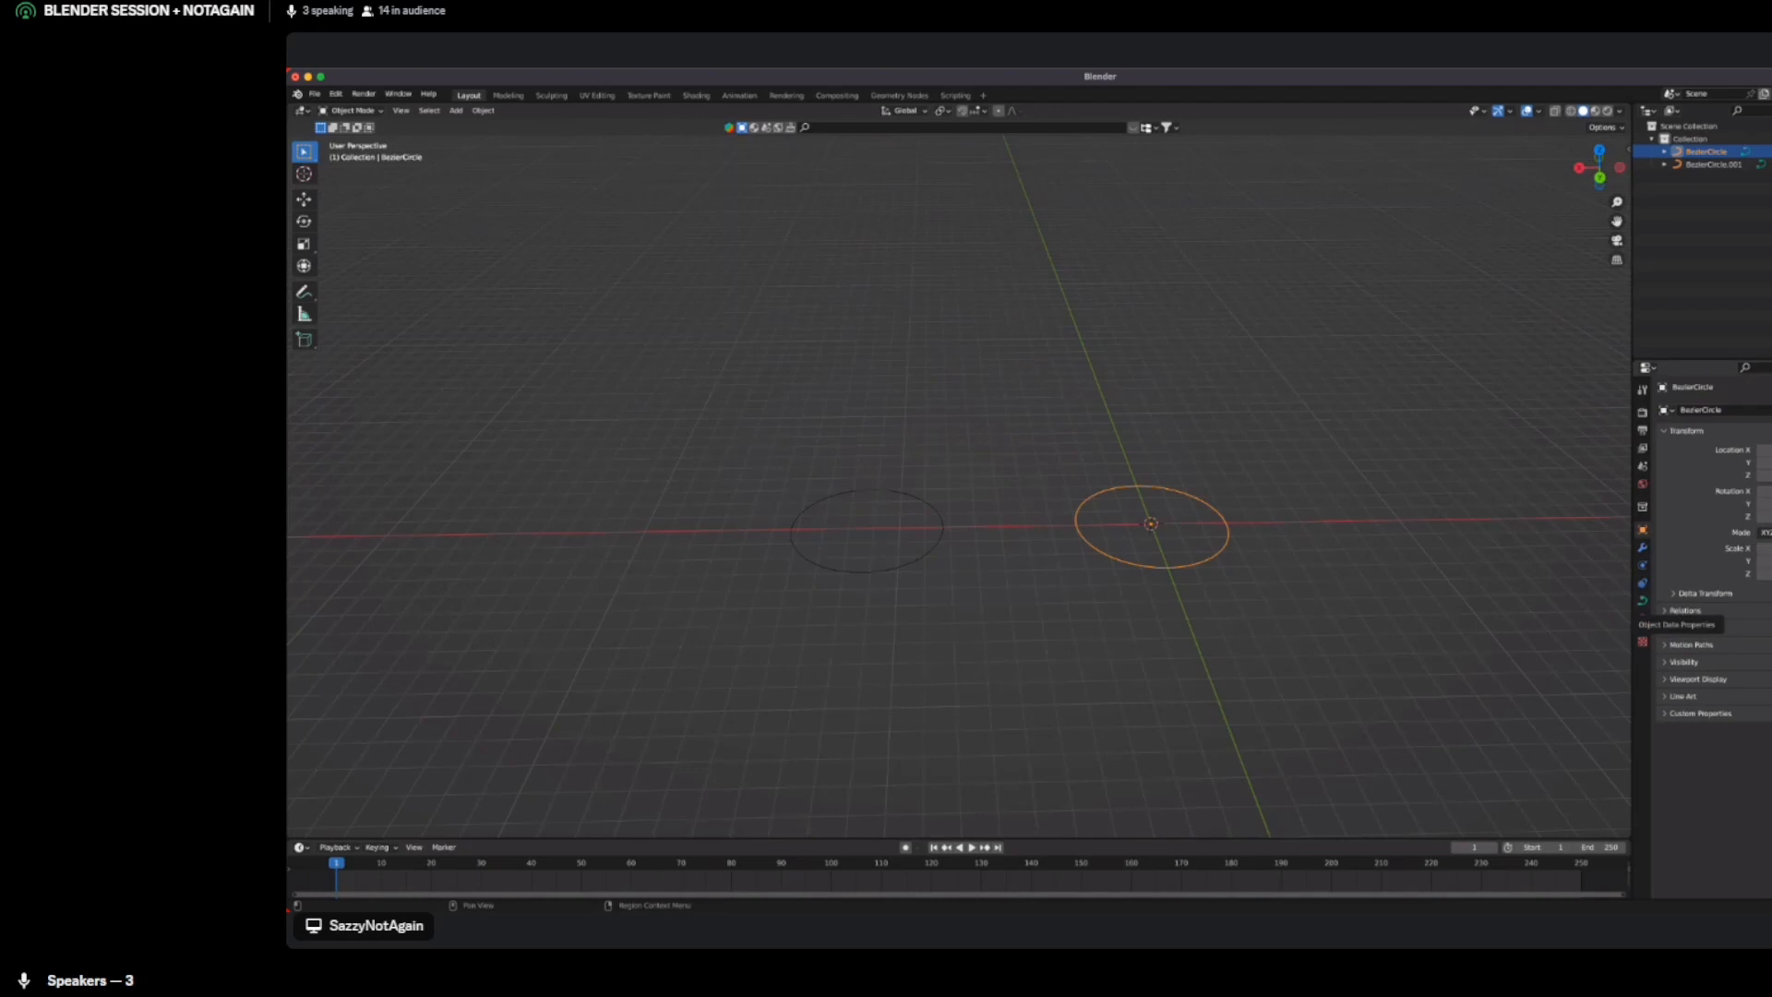
{"action": "left_click", "coordinate": [1642, 601]}
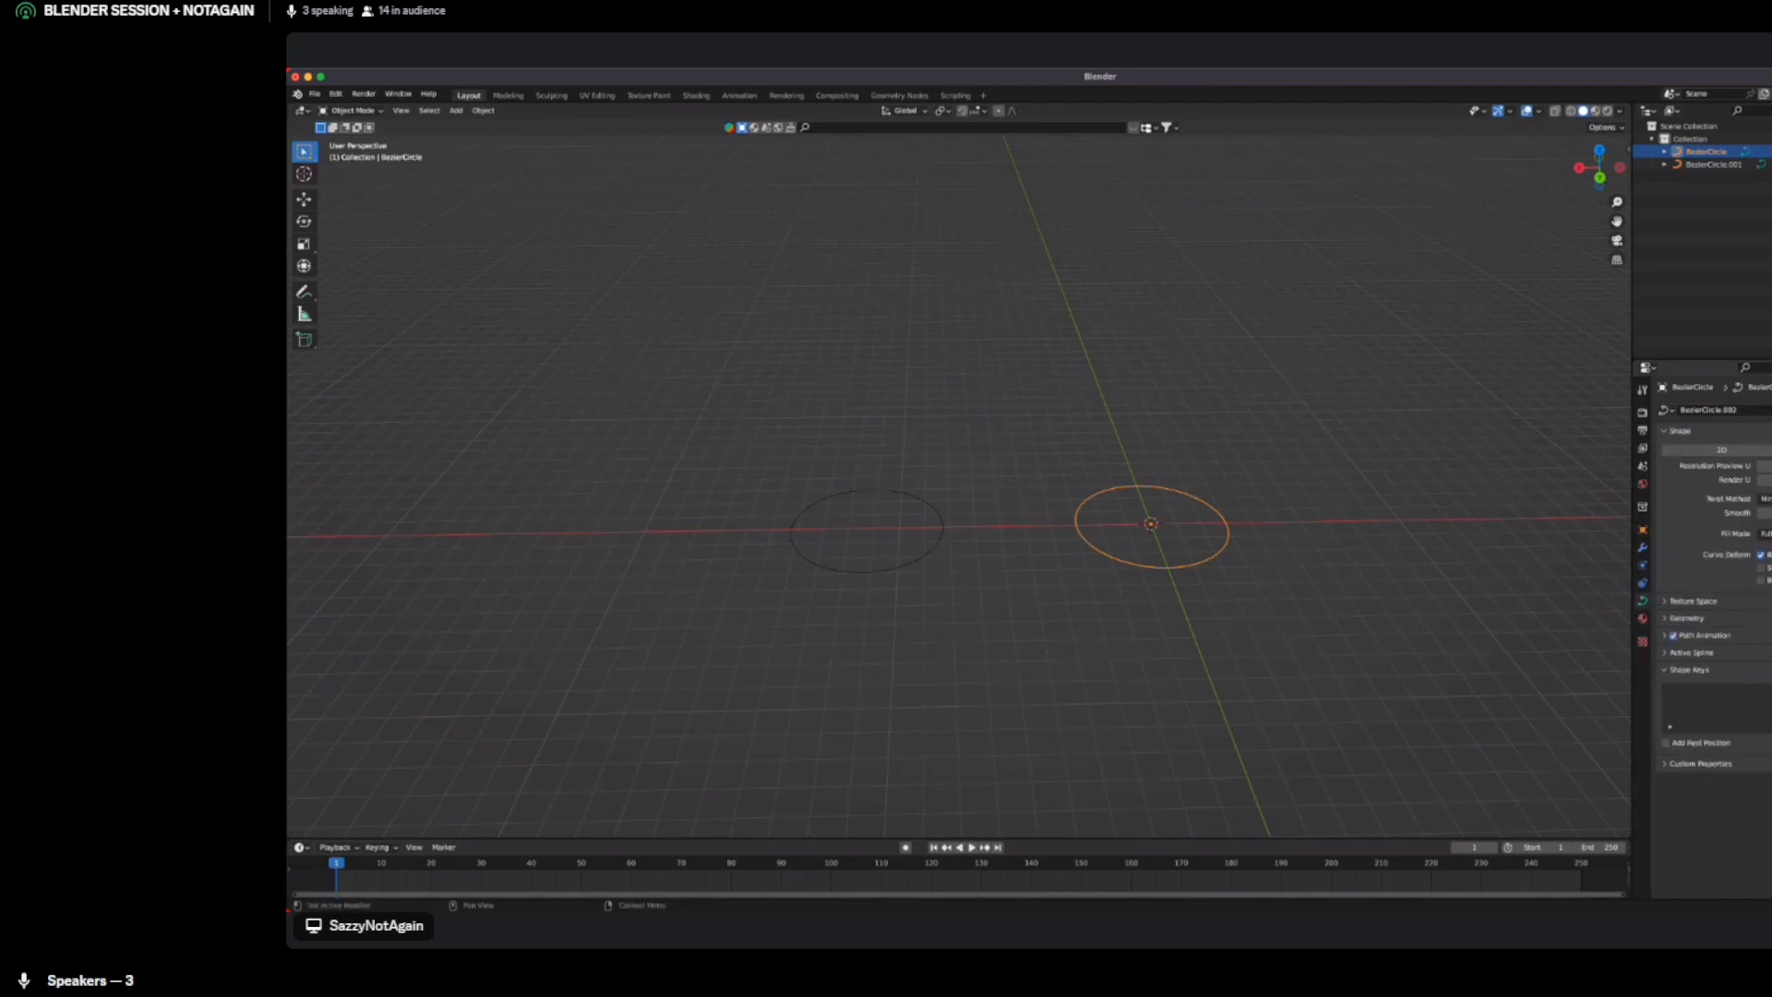
{"action": "left_click", "coordinate": [1687, 618]}
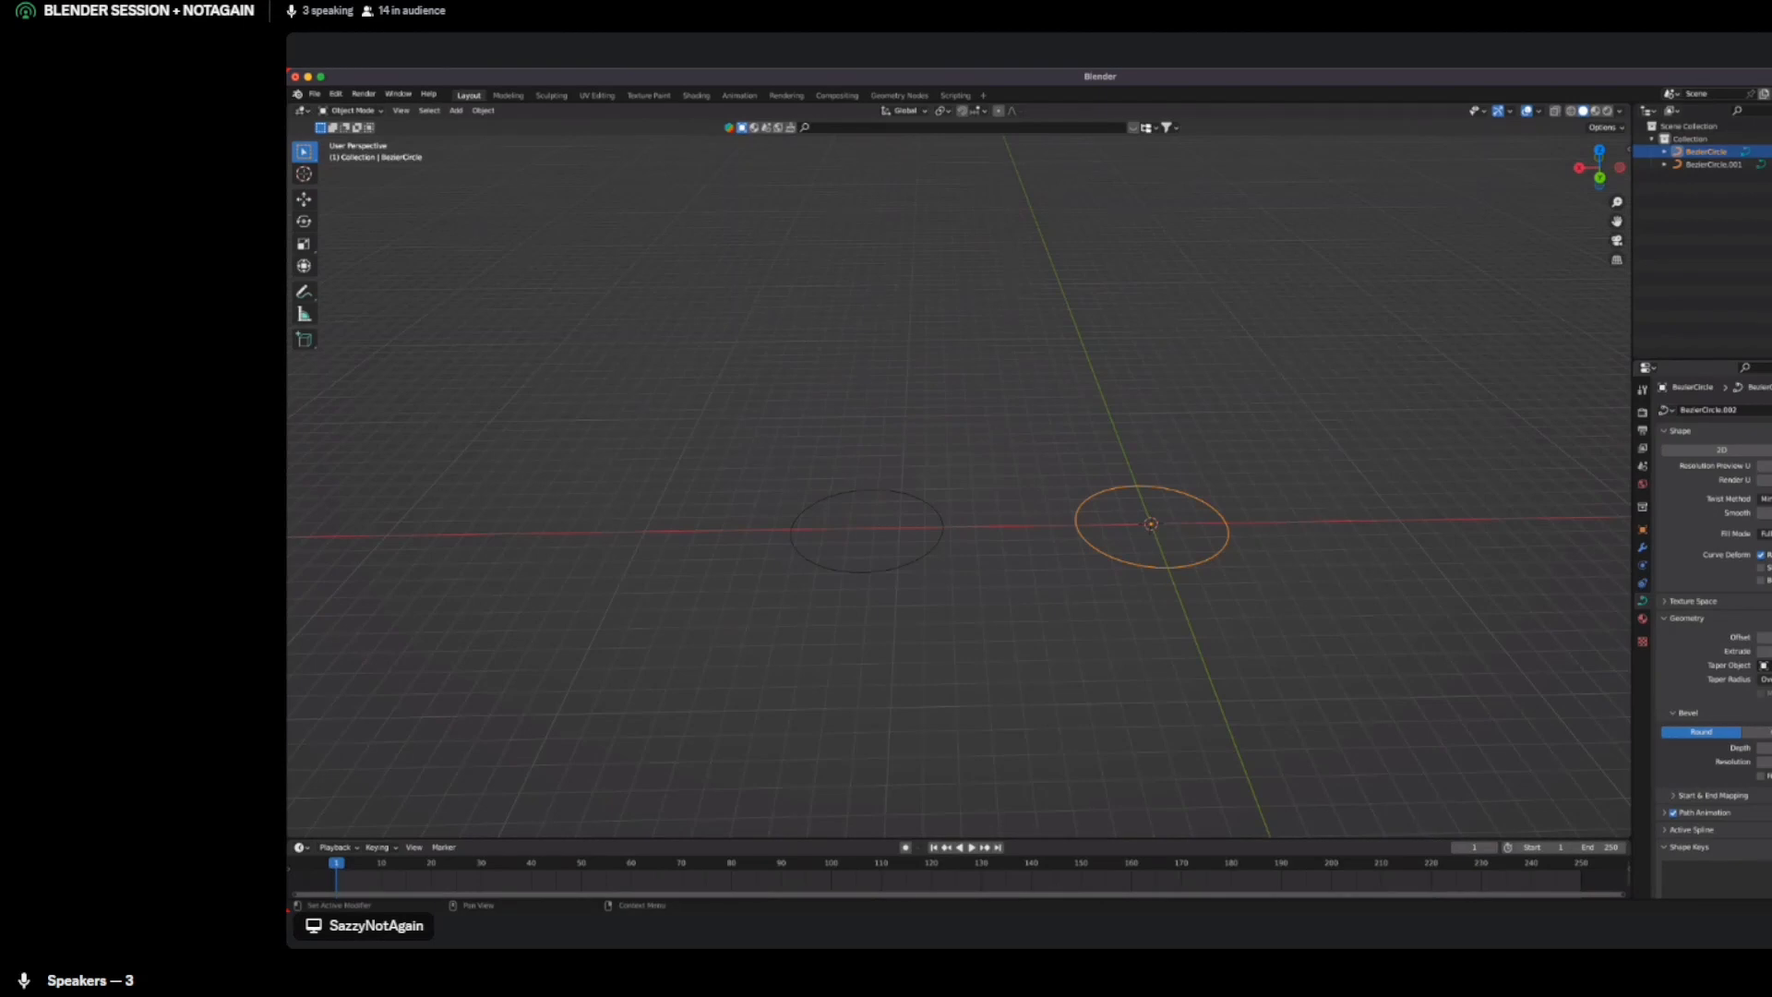
Bevel the circle at the origin in Object mode, using the duplicate circle as the bevel object
{"action": "left_click", "coordinate": [1754, 732]}
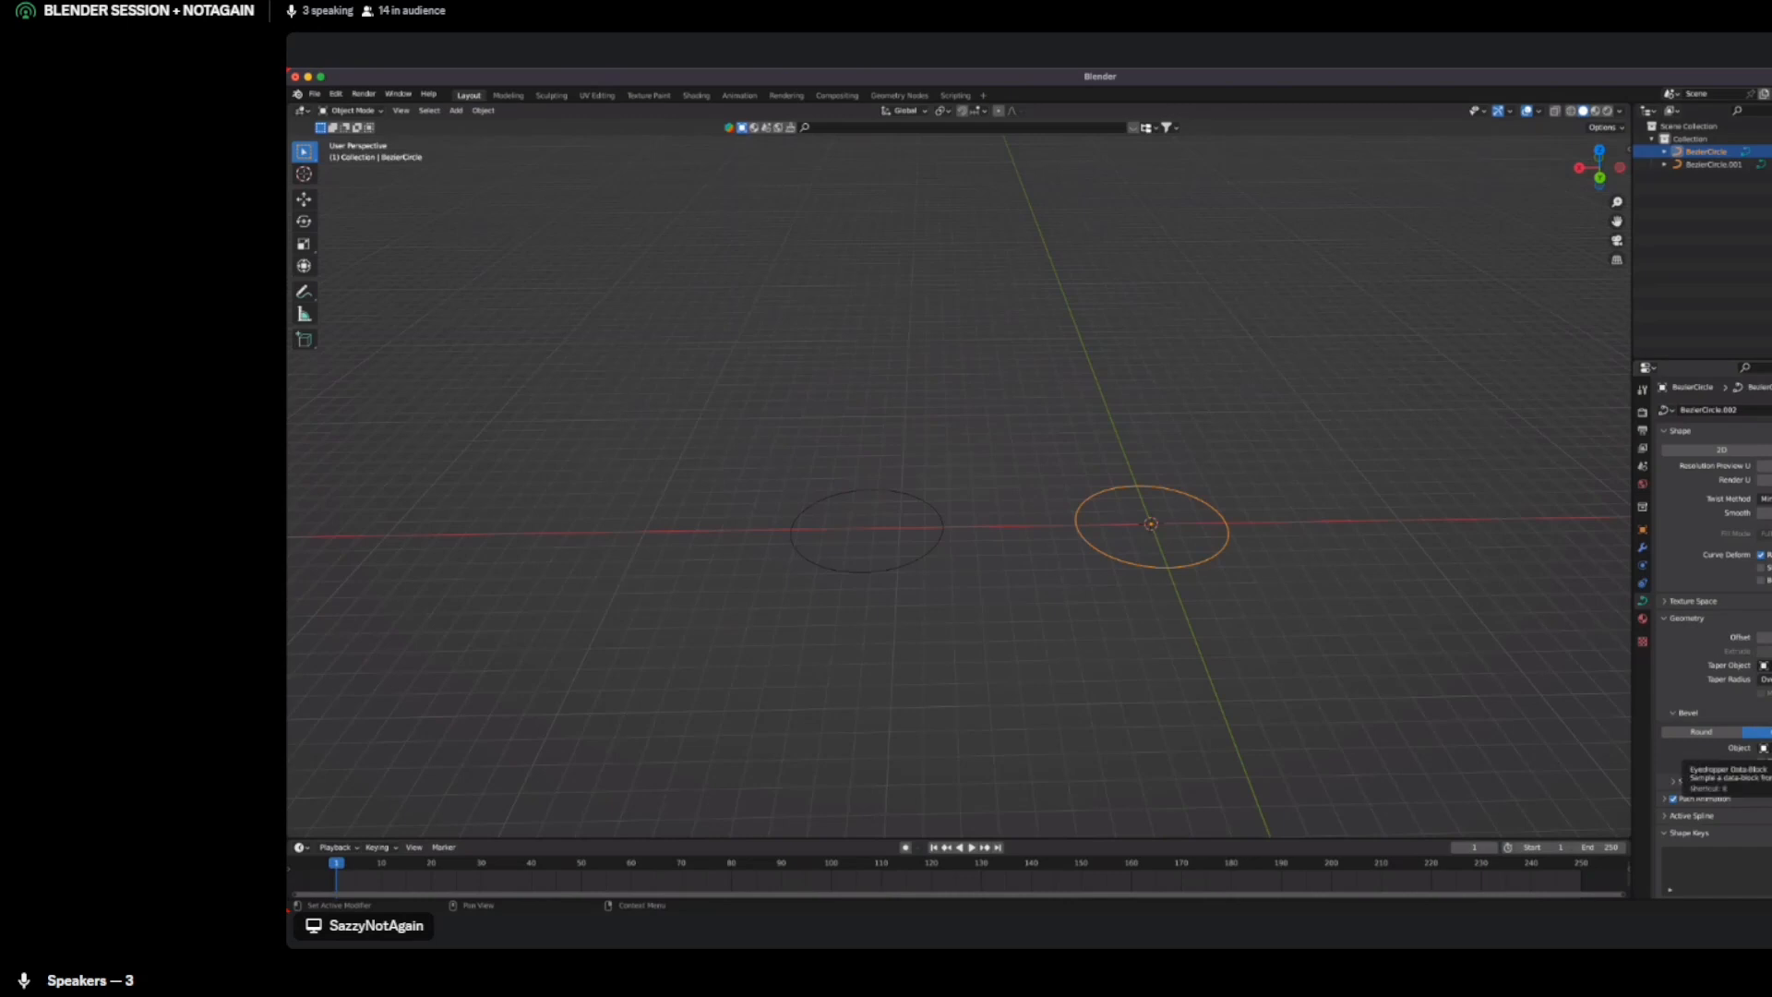
{"action": "left_click", "coordinate": [1763, 748]}
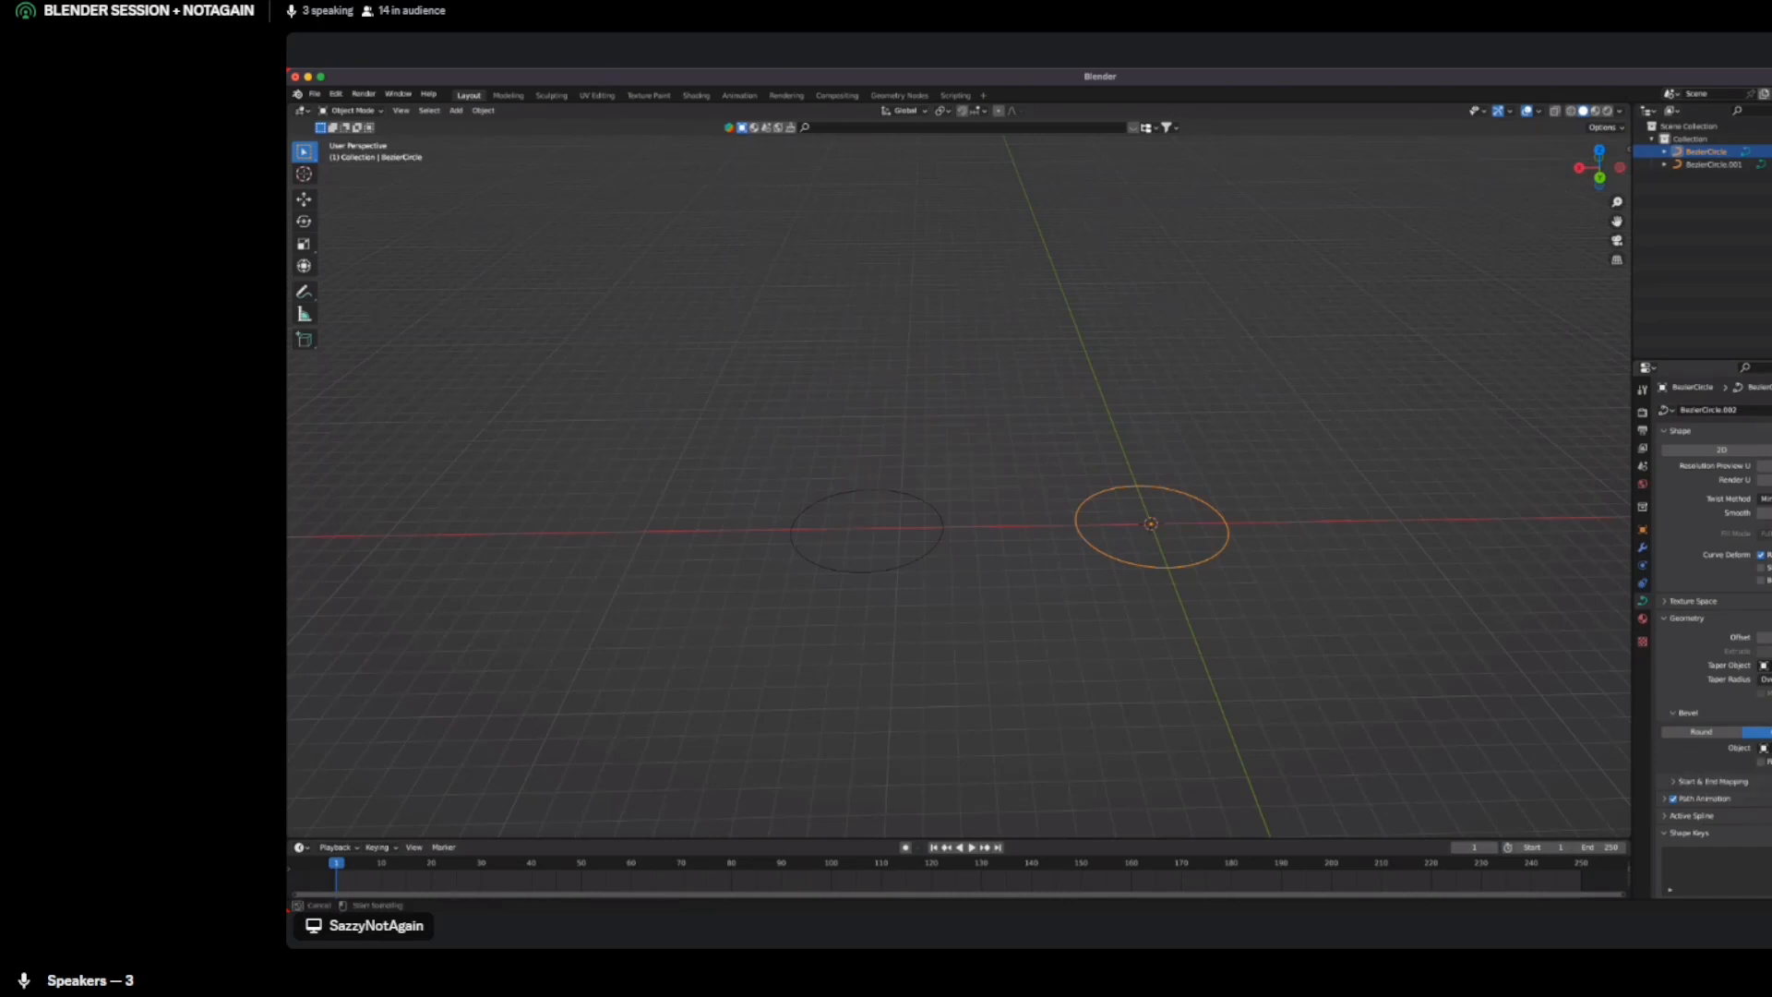
{"action": "left_click", "coordinate": [857, 495]}
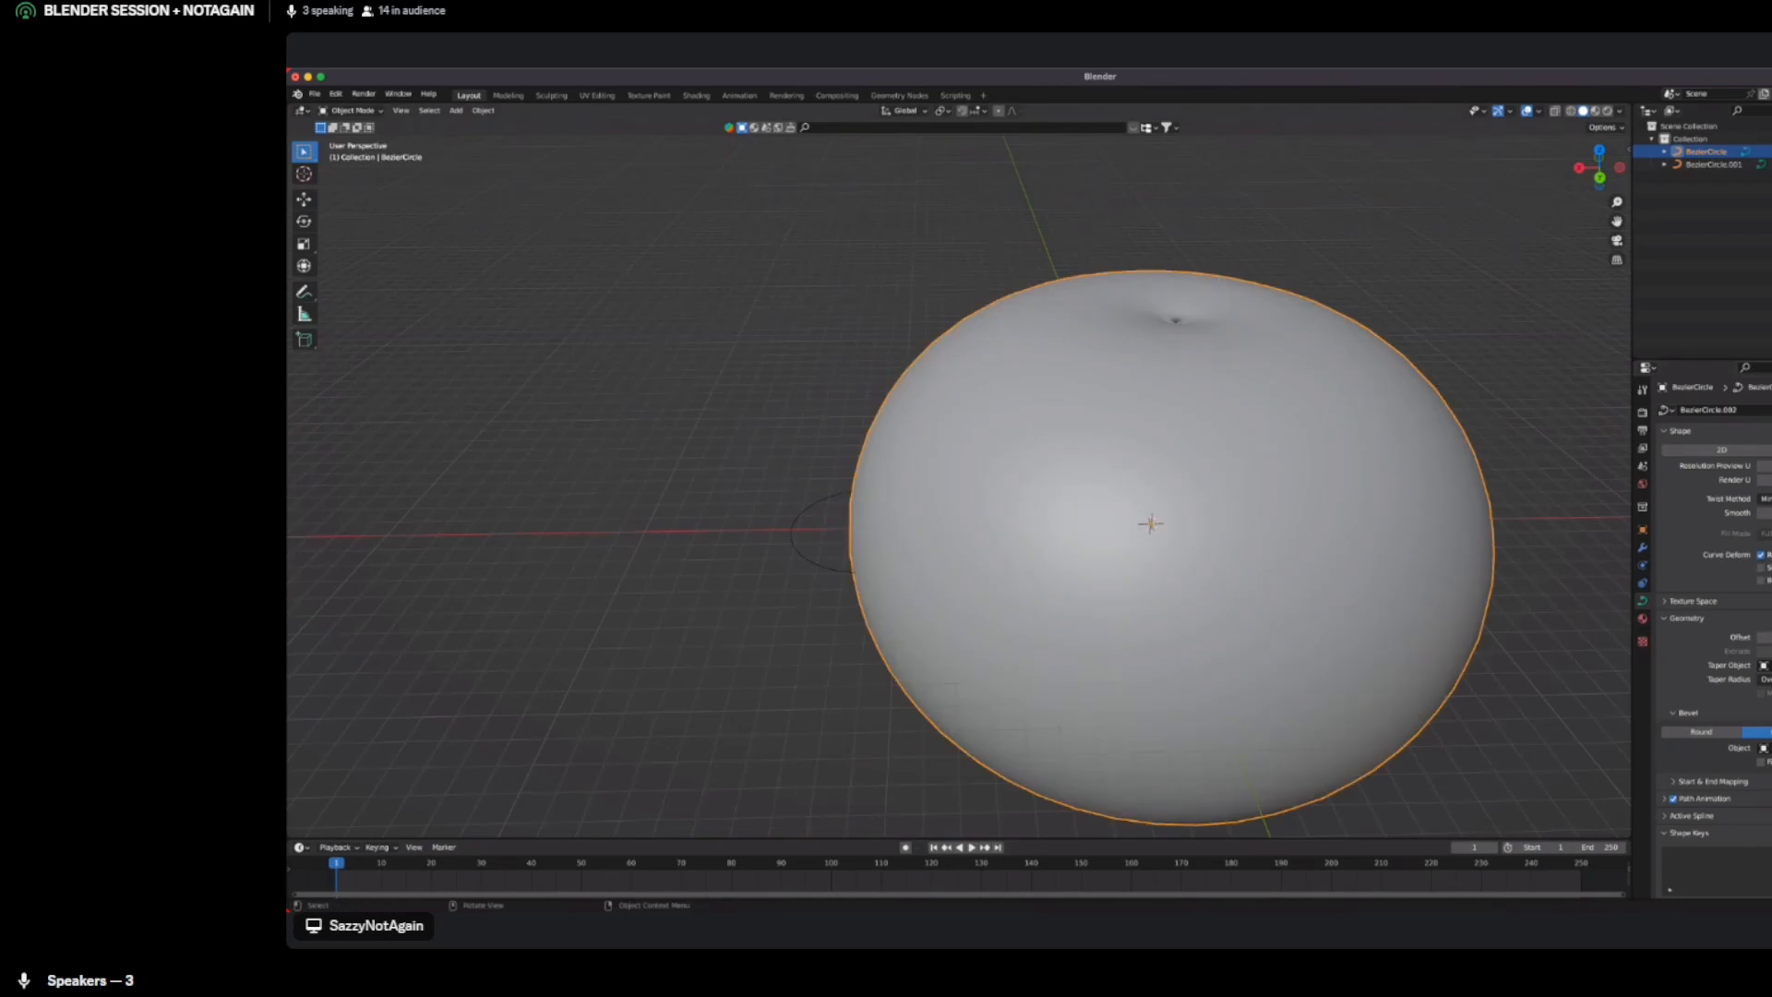
Select the duplicate circle and scale it down to about a tenth of its size to form a torus
{"action": "left_click", "coordinate": [760, 483]}
{"action": "left_click_drag", "start_coordinate": [758, 480], "coordinate": [807, 558]}
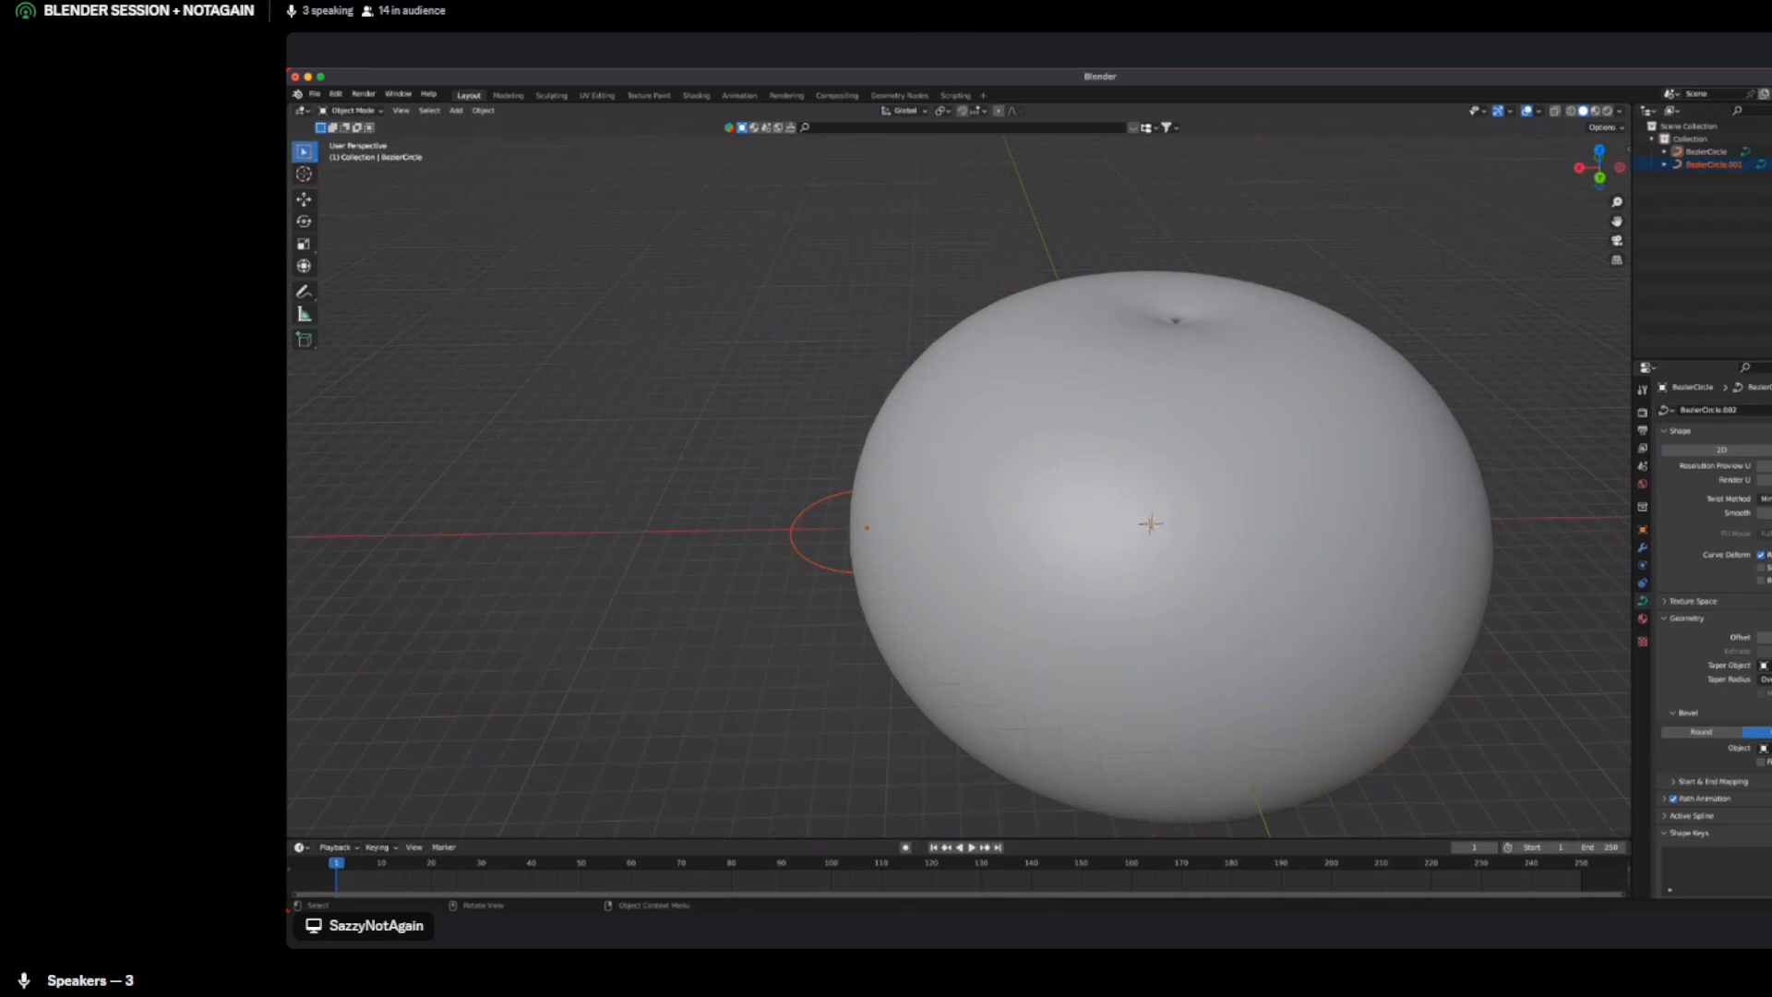
{"action": "key", "text": "s"}
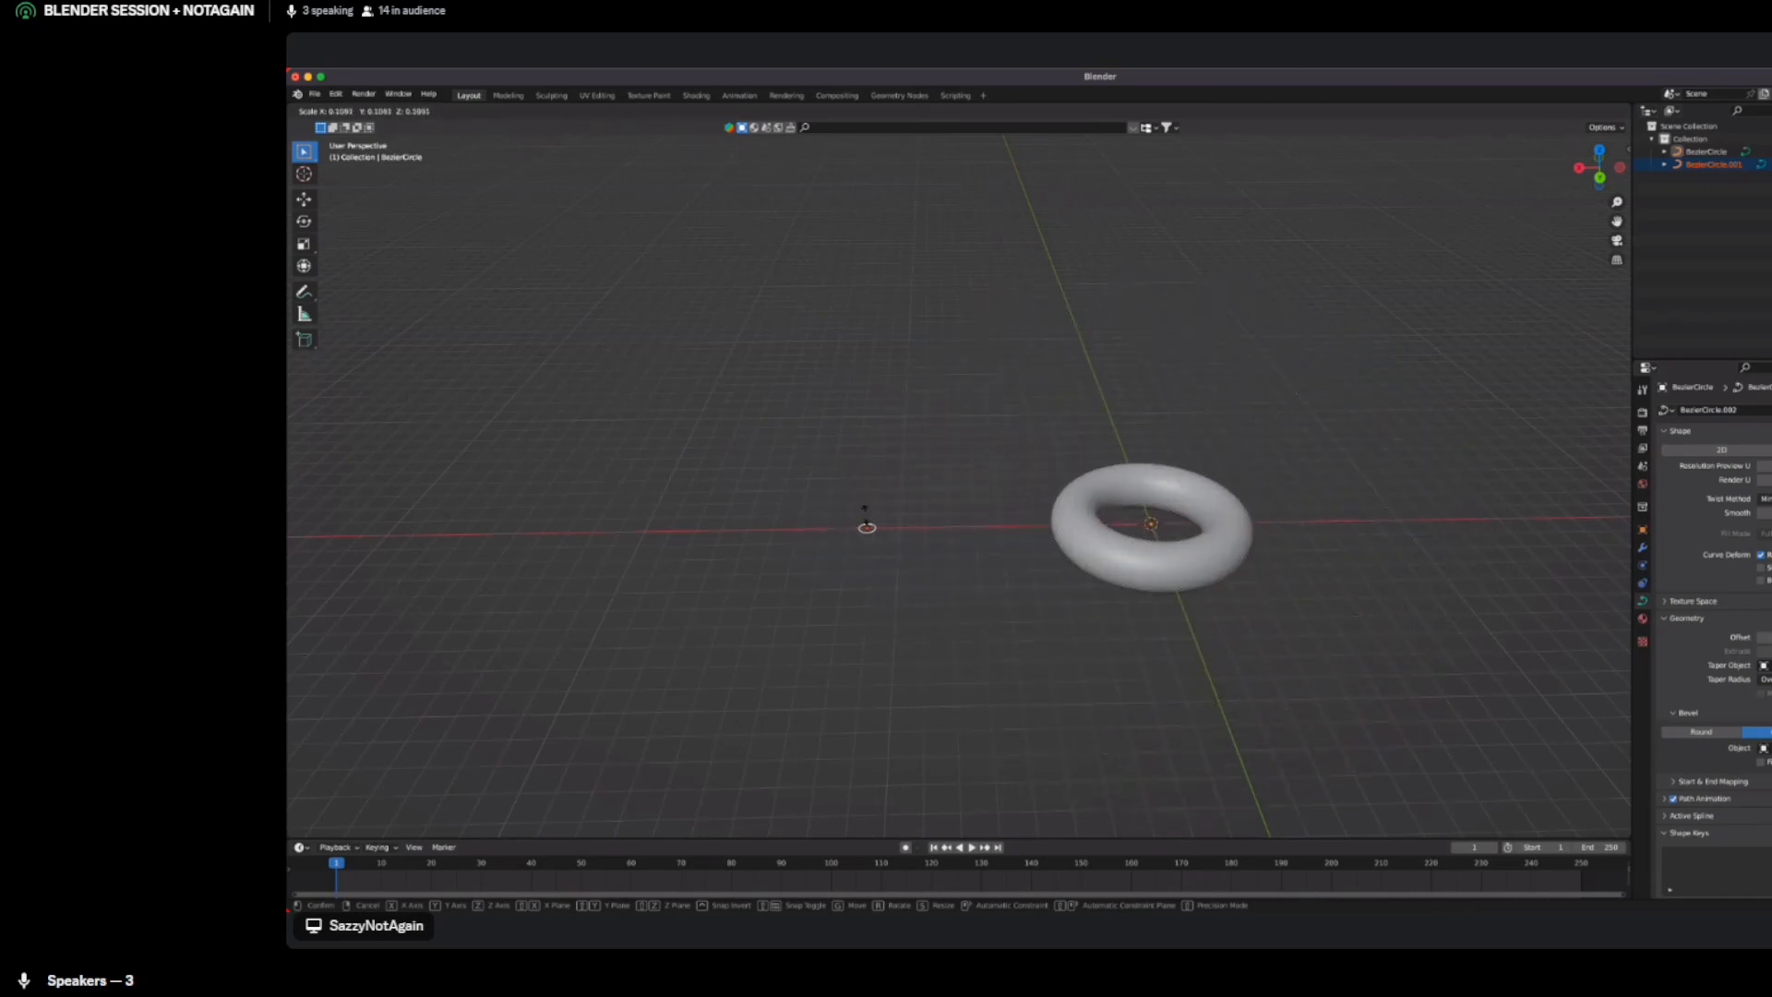
{"action": "left_click", "coordinate": [865, 510]}
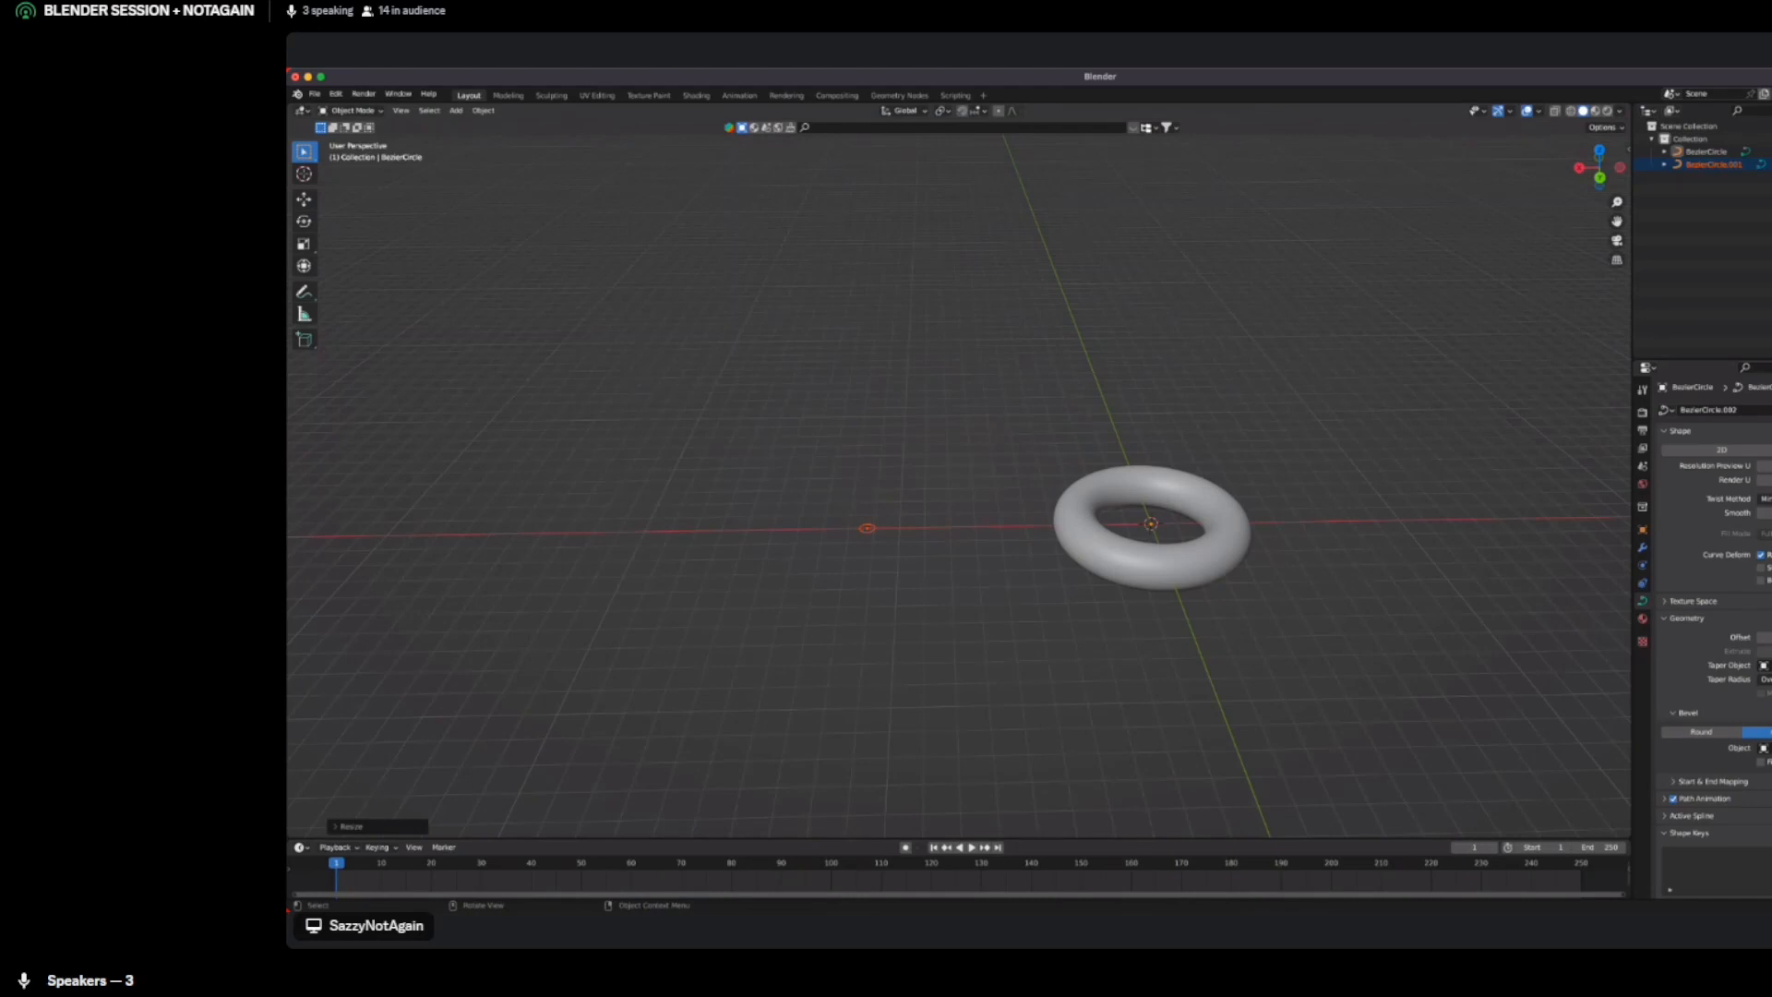
Scale the small bevel circle up slightly to thicken the torus, and clear the selection
{"action": "key", "text": "KP_1"}
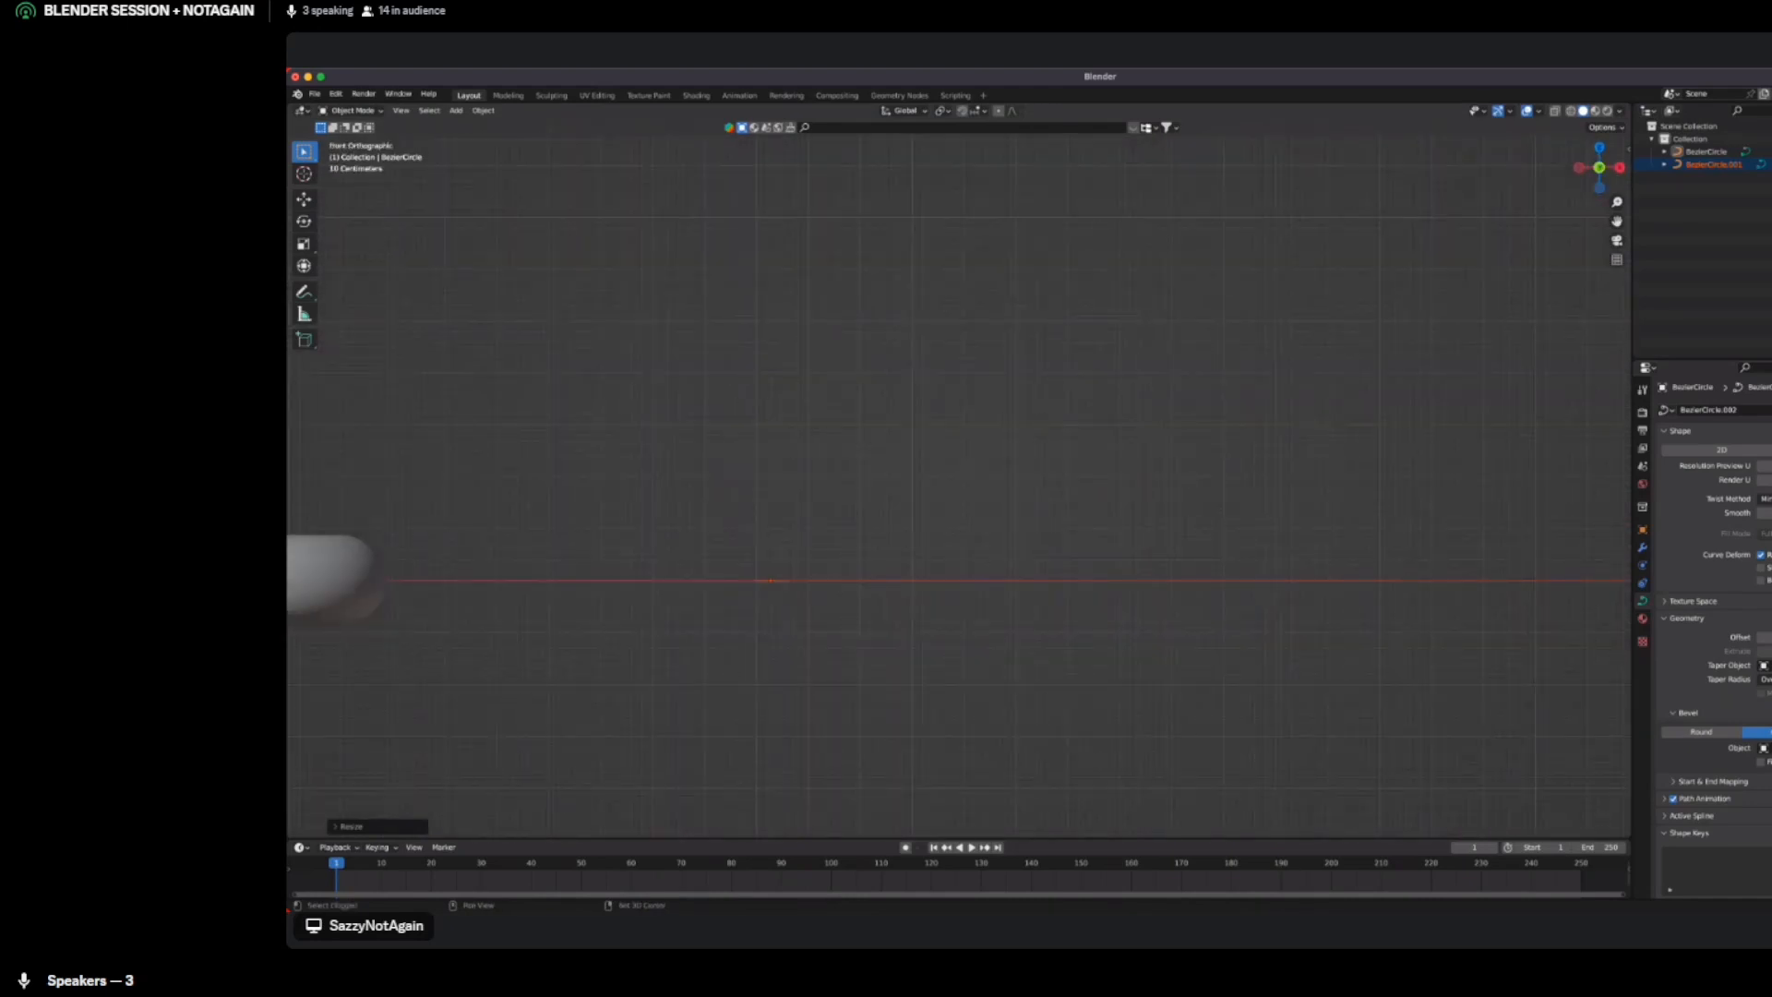
{"action": "middle_click_drag", "start_coordinate": [369, 573], "coordinate": [1042, 692], "text": "shift"}
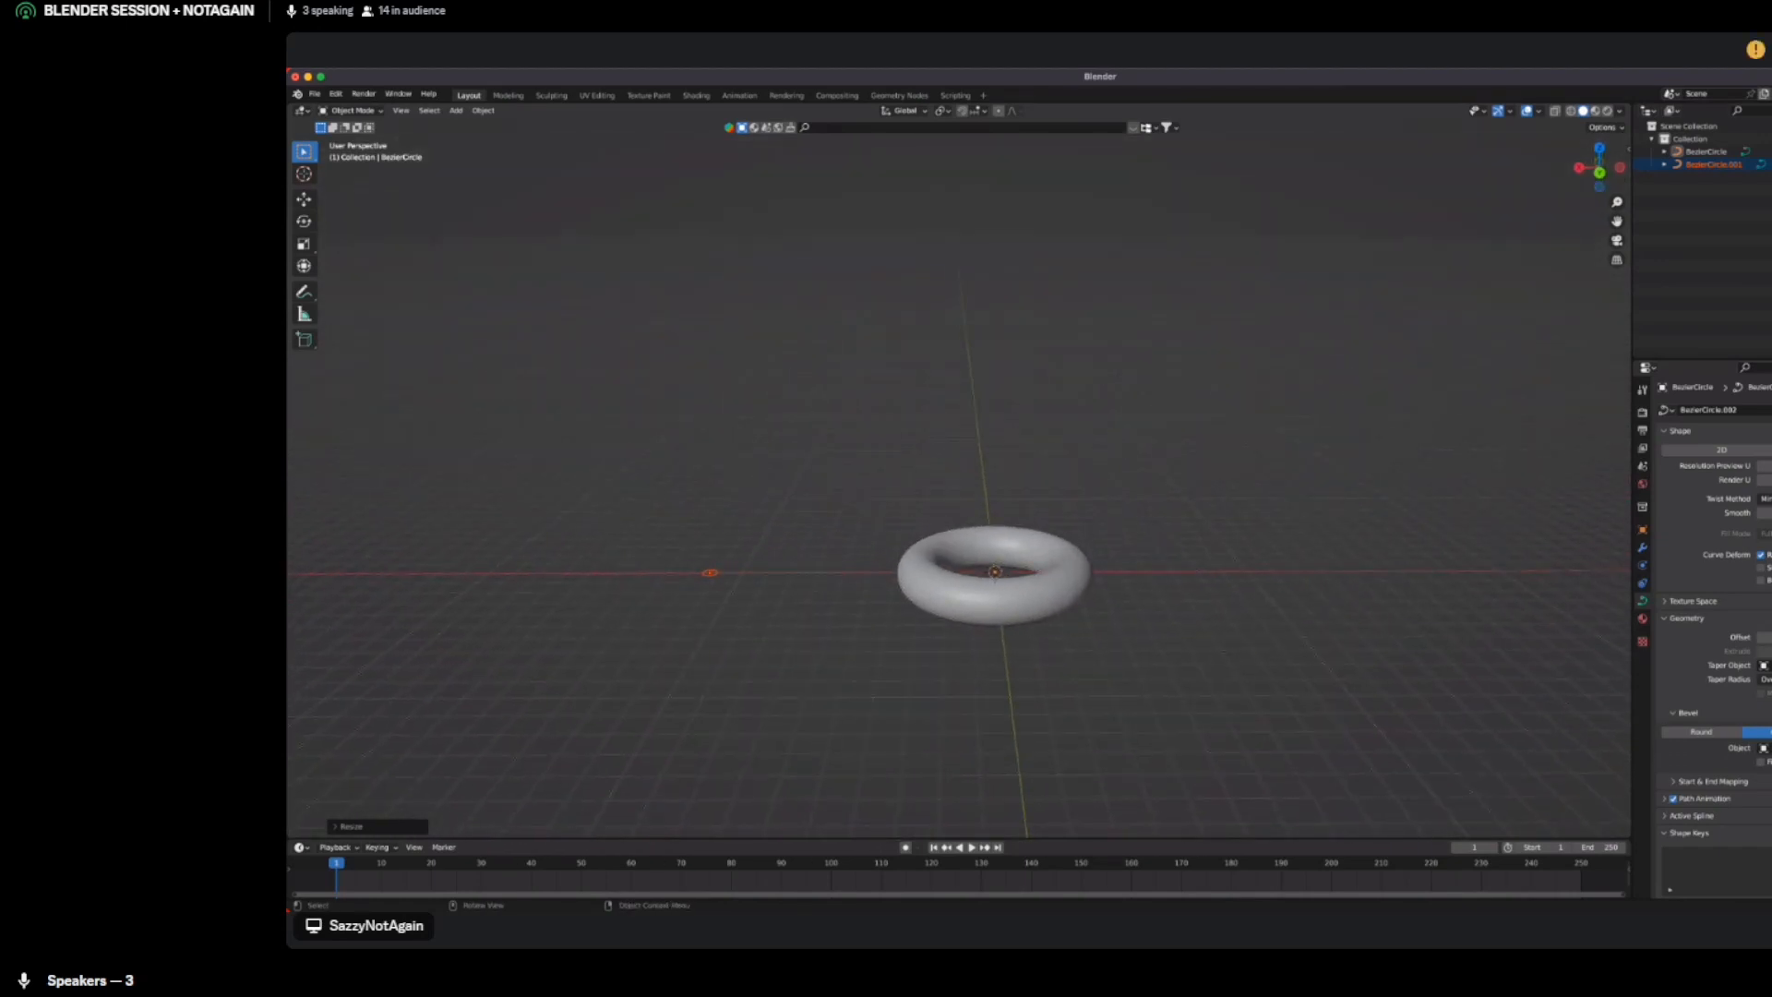
{"action": "key", "text": "KP_1"}
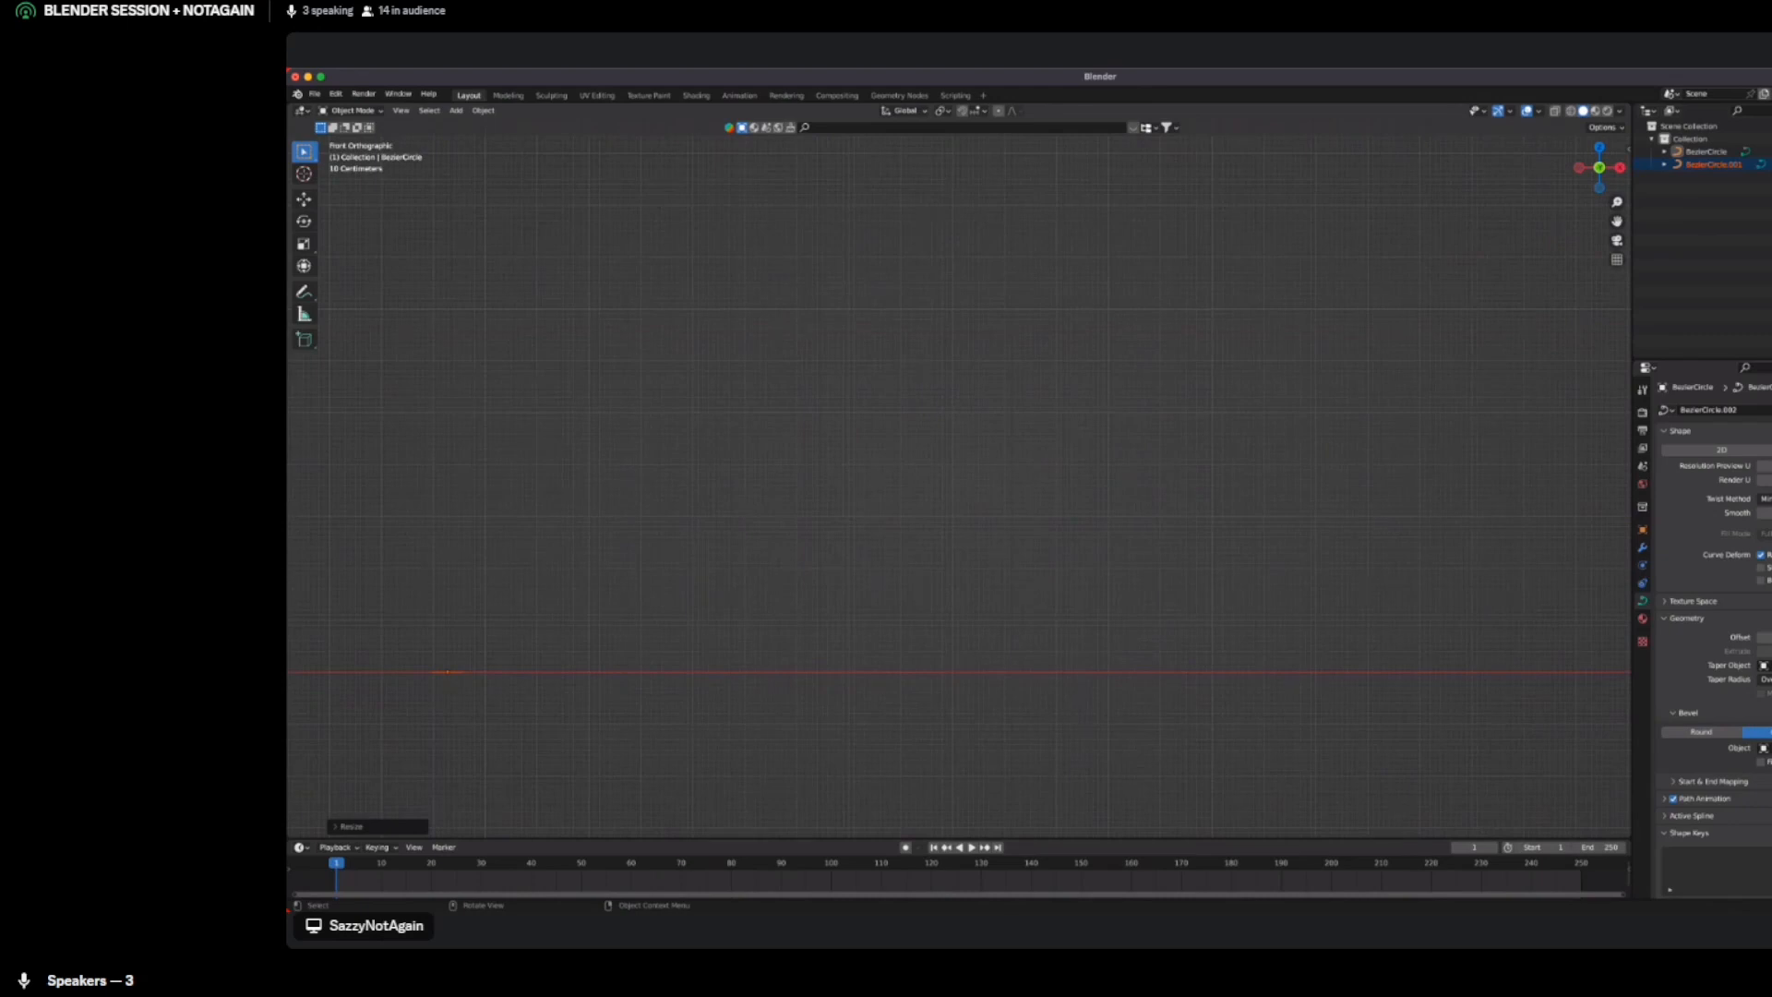
{"action": "key", "text": "ctrl+KP_1"}
{"action": "middle_click_drag", "start_coordinate": [1032, 672], "coordinate": [1028, 636], "text": "shift"}
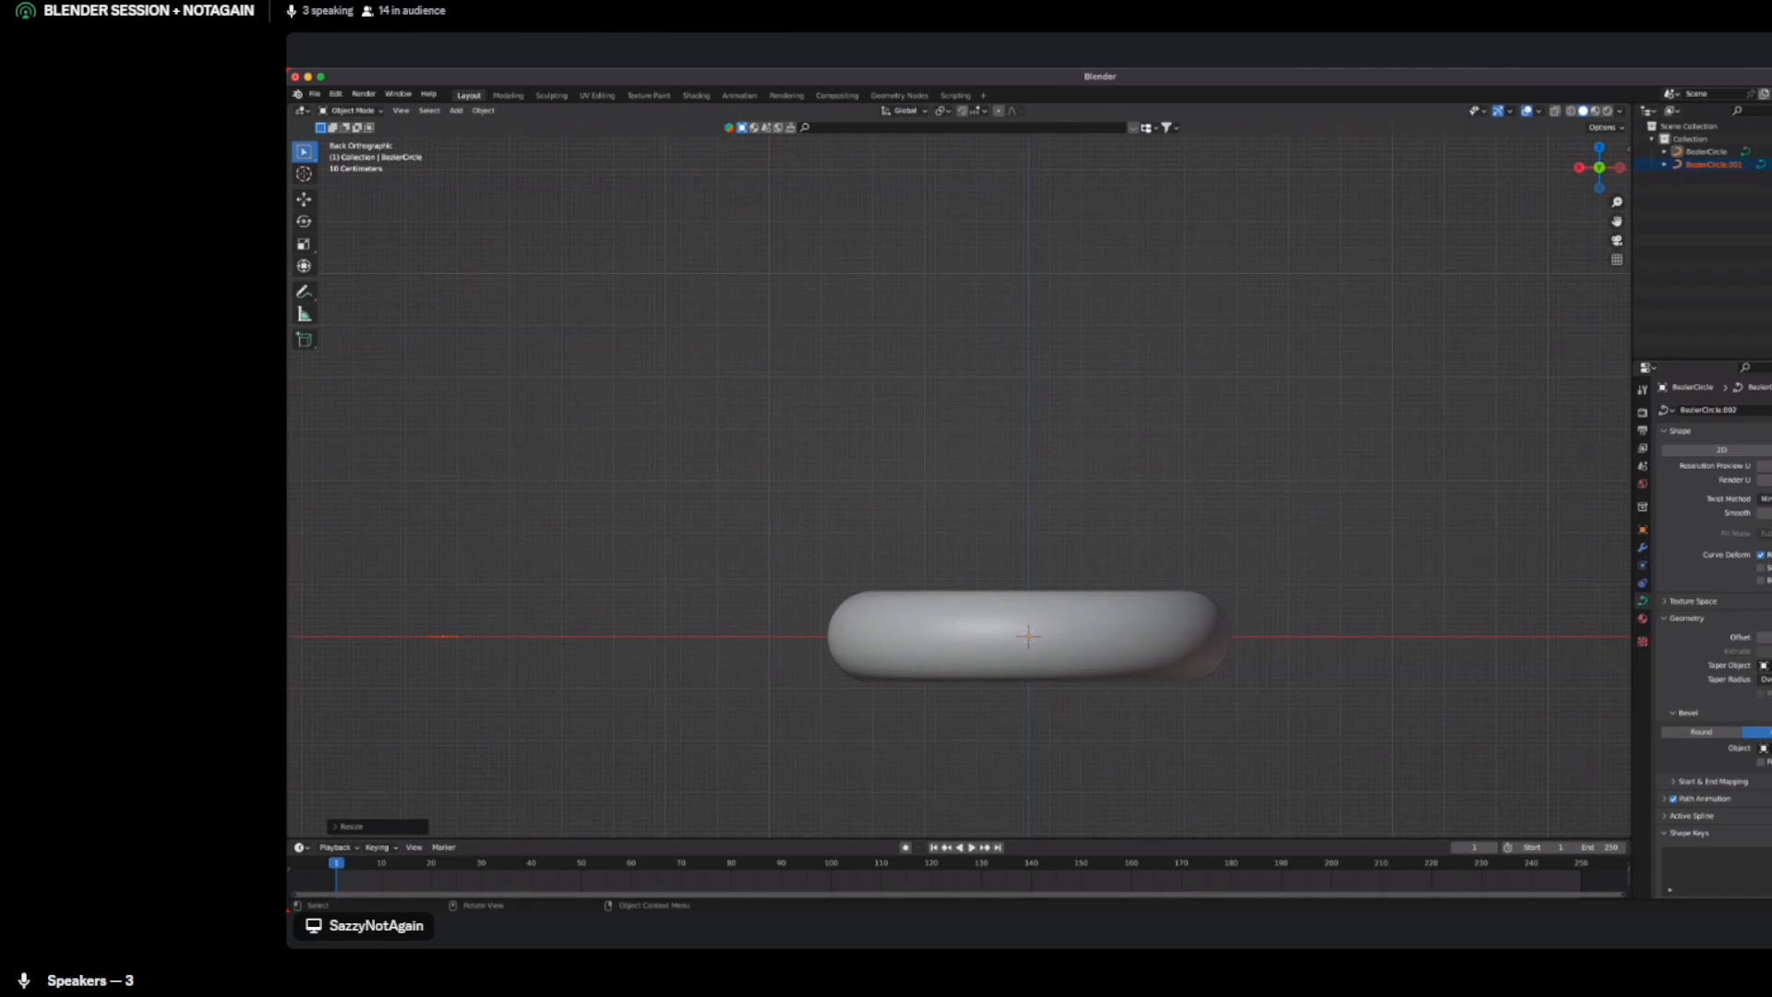
{"action": "key", "text": "s"}
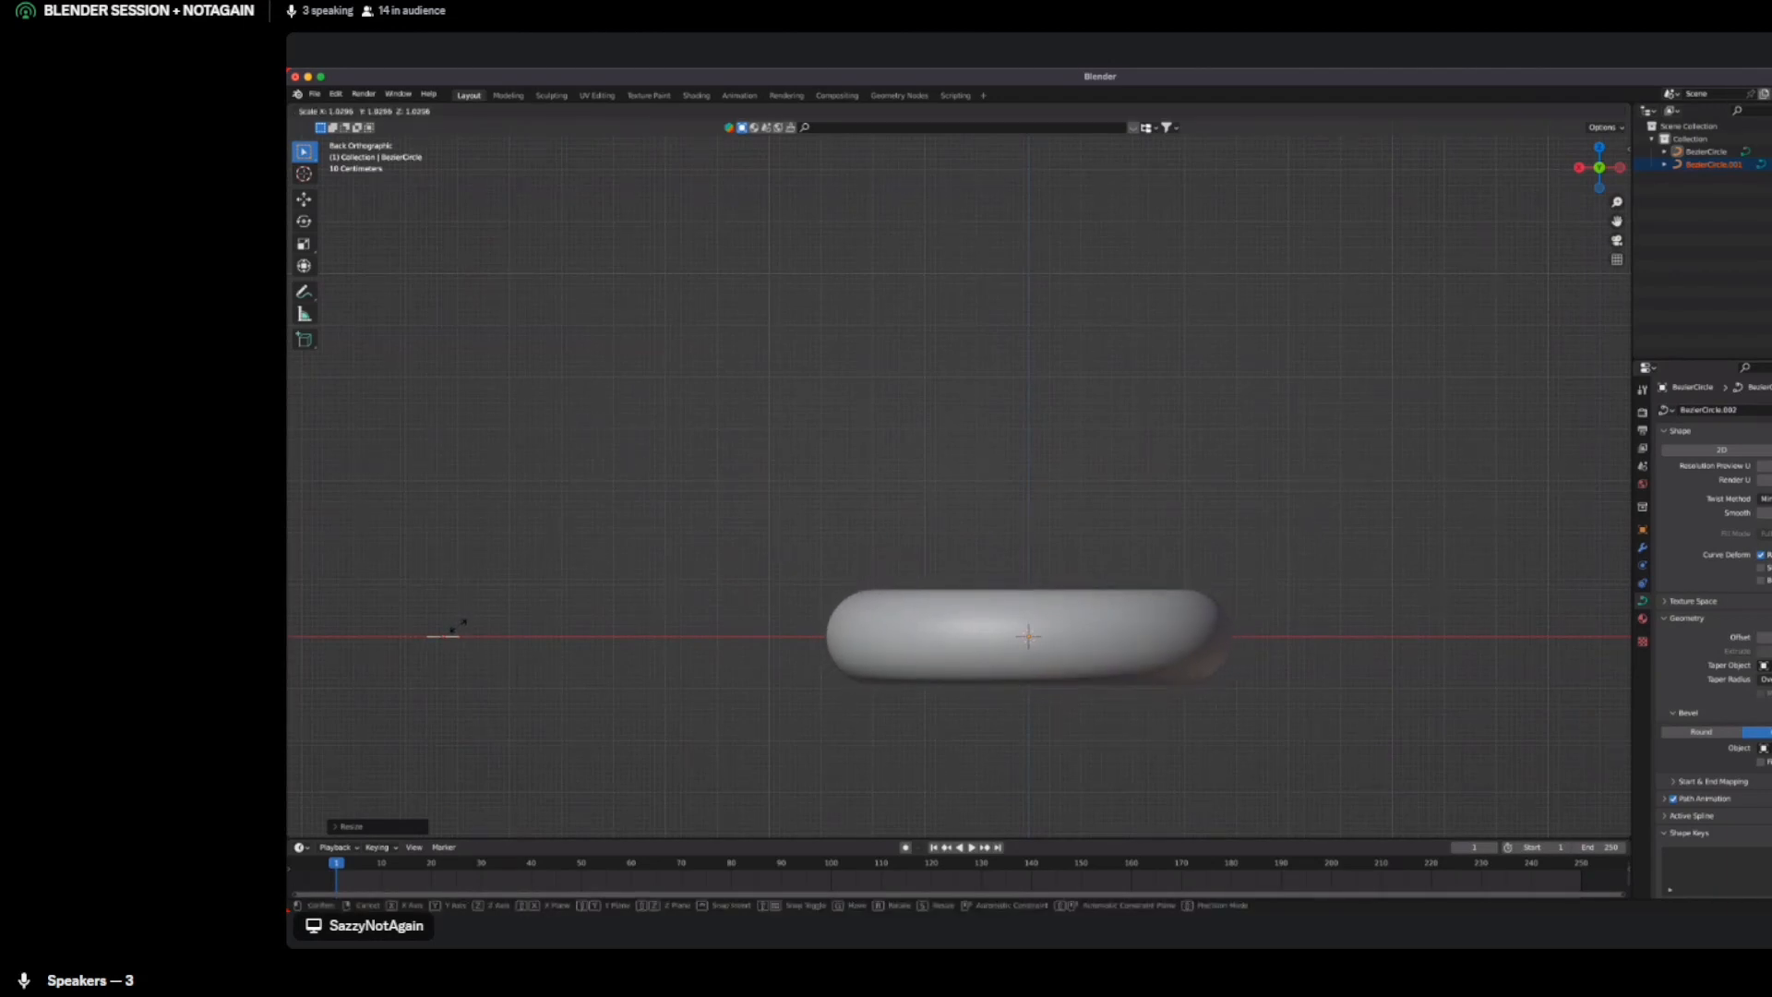
{"action": "left_click", "coordinate": [451, 632]}
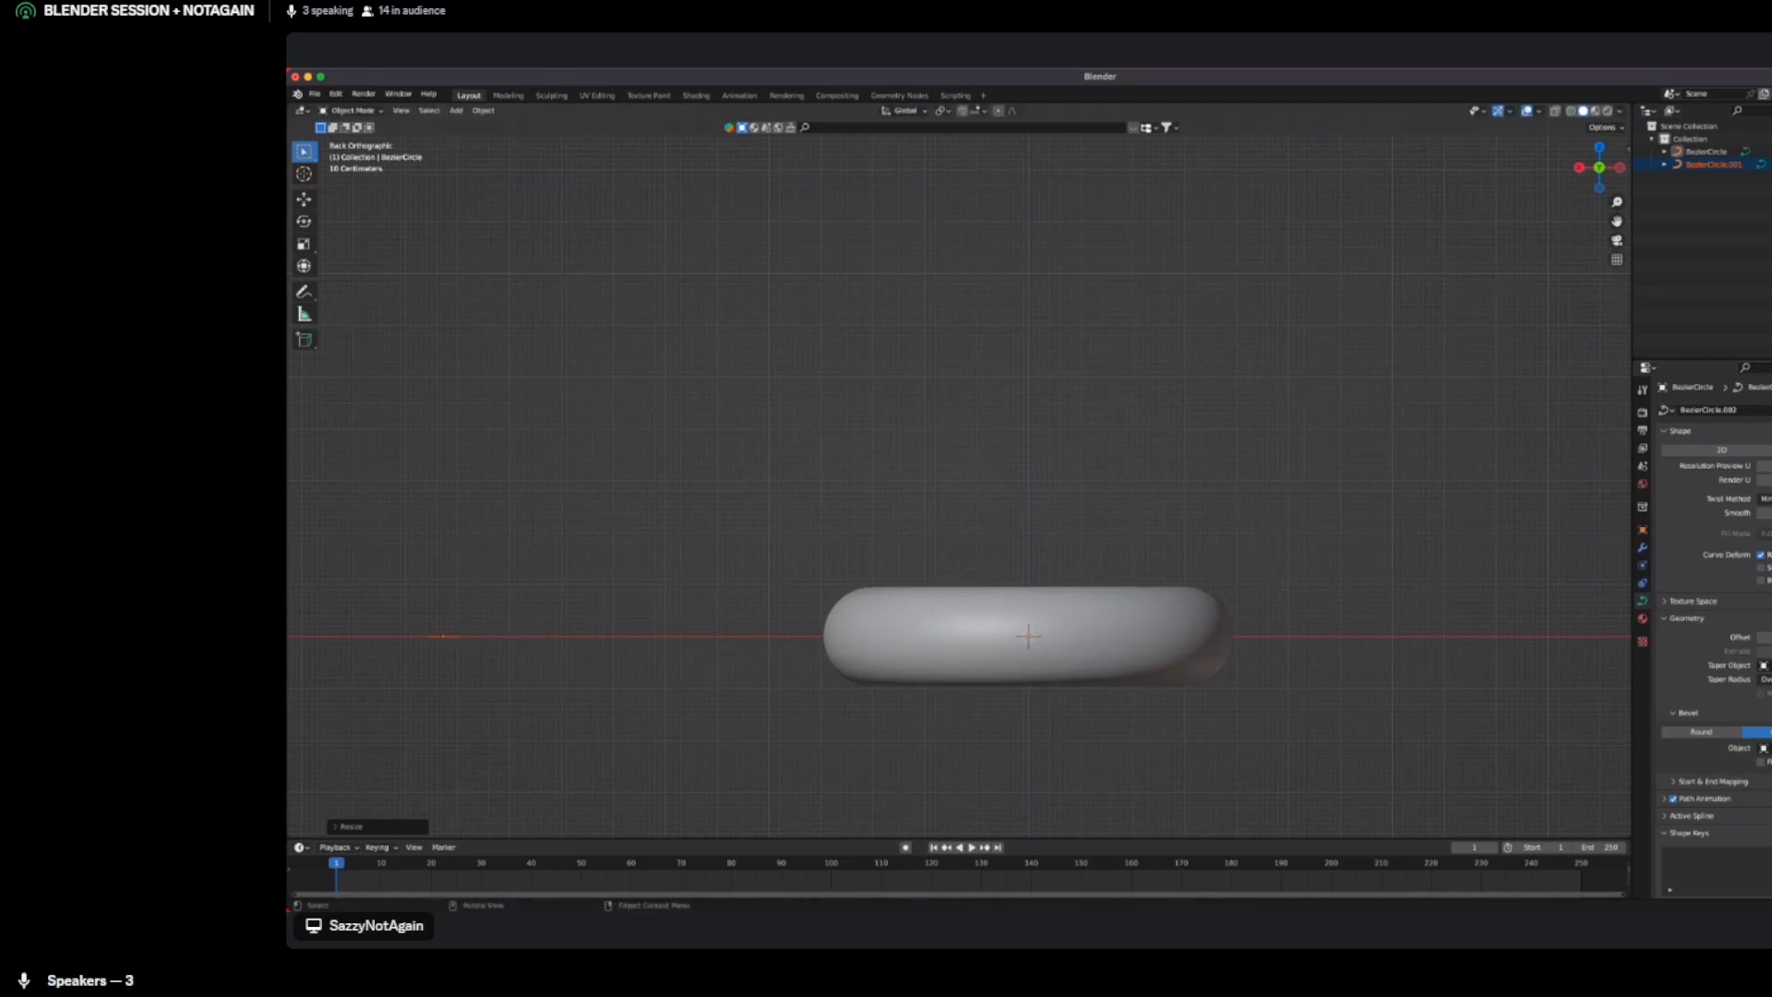
{"action": "left_click_drag", "start_coordinate": [819, 585], "coordinate": [812, 674]}
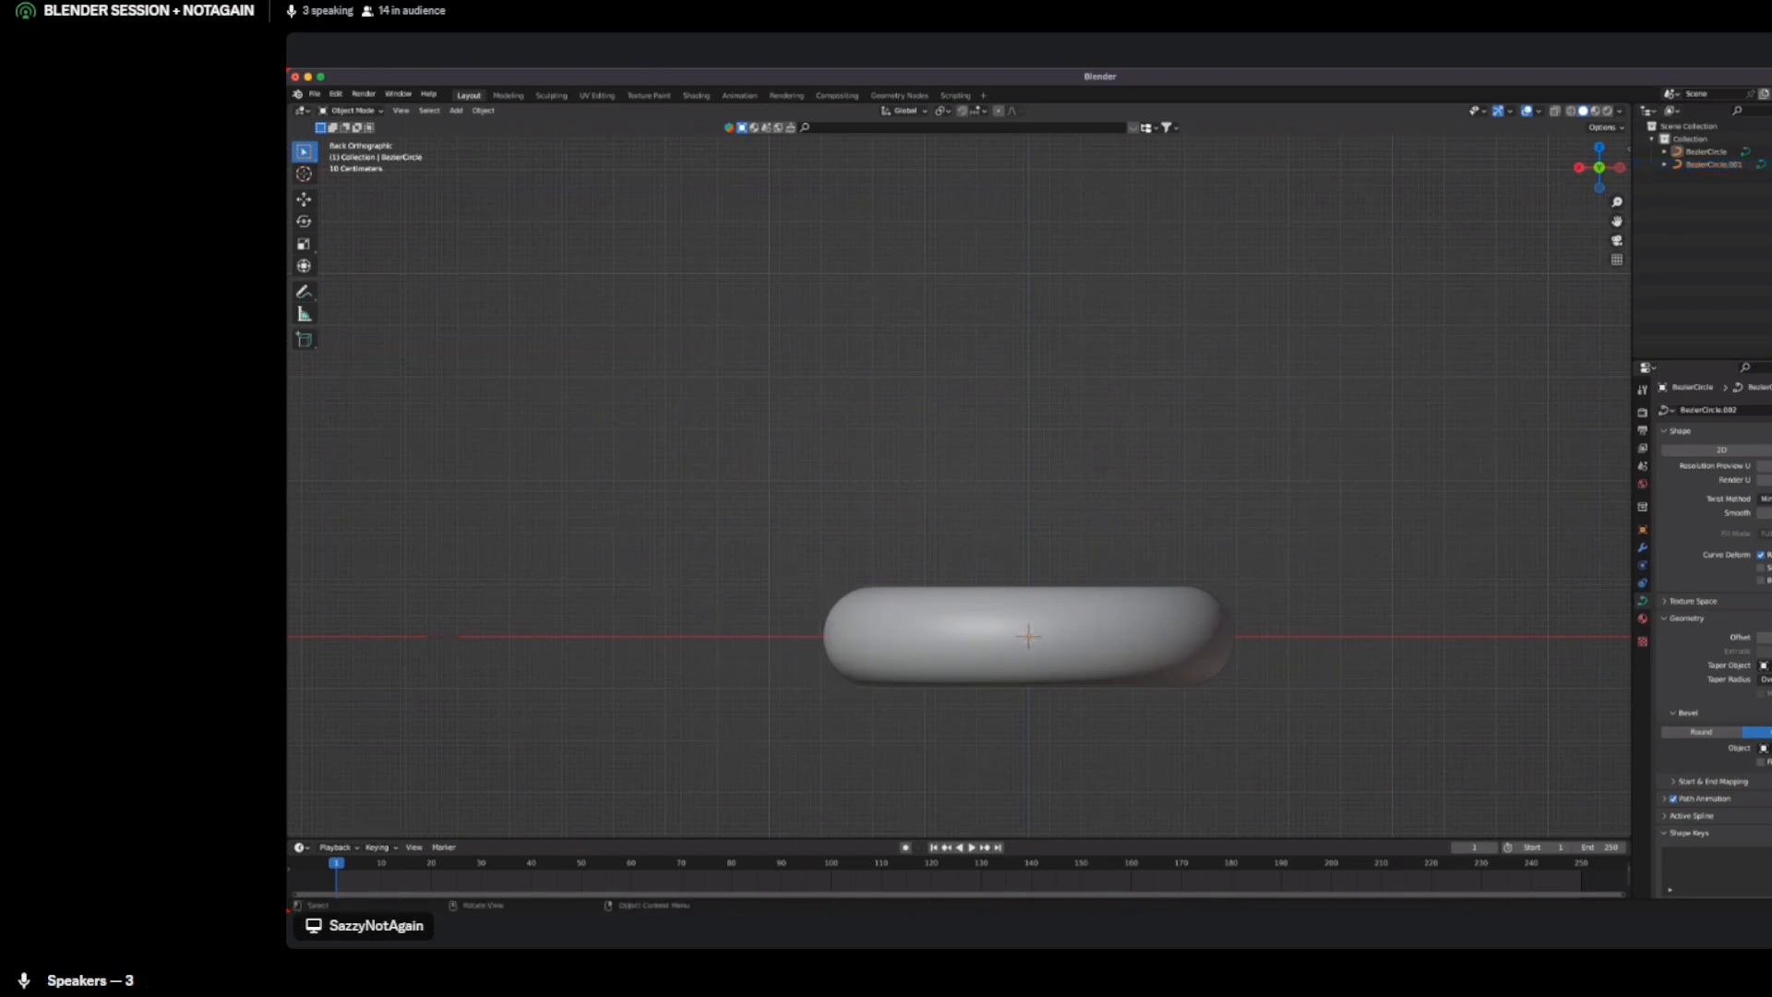
{"action": "scroll", "coordinate": [959, 487], "scroll_direction": "down", "scroll_amount": 4}
{"action": "middle_click_drag", "start_coordinate": [959, 487], "coordinate": [986, 554]}
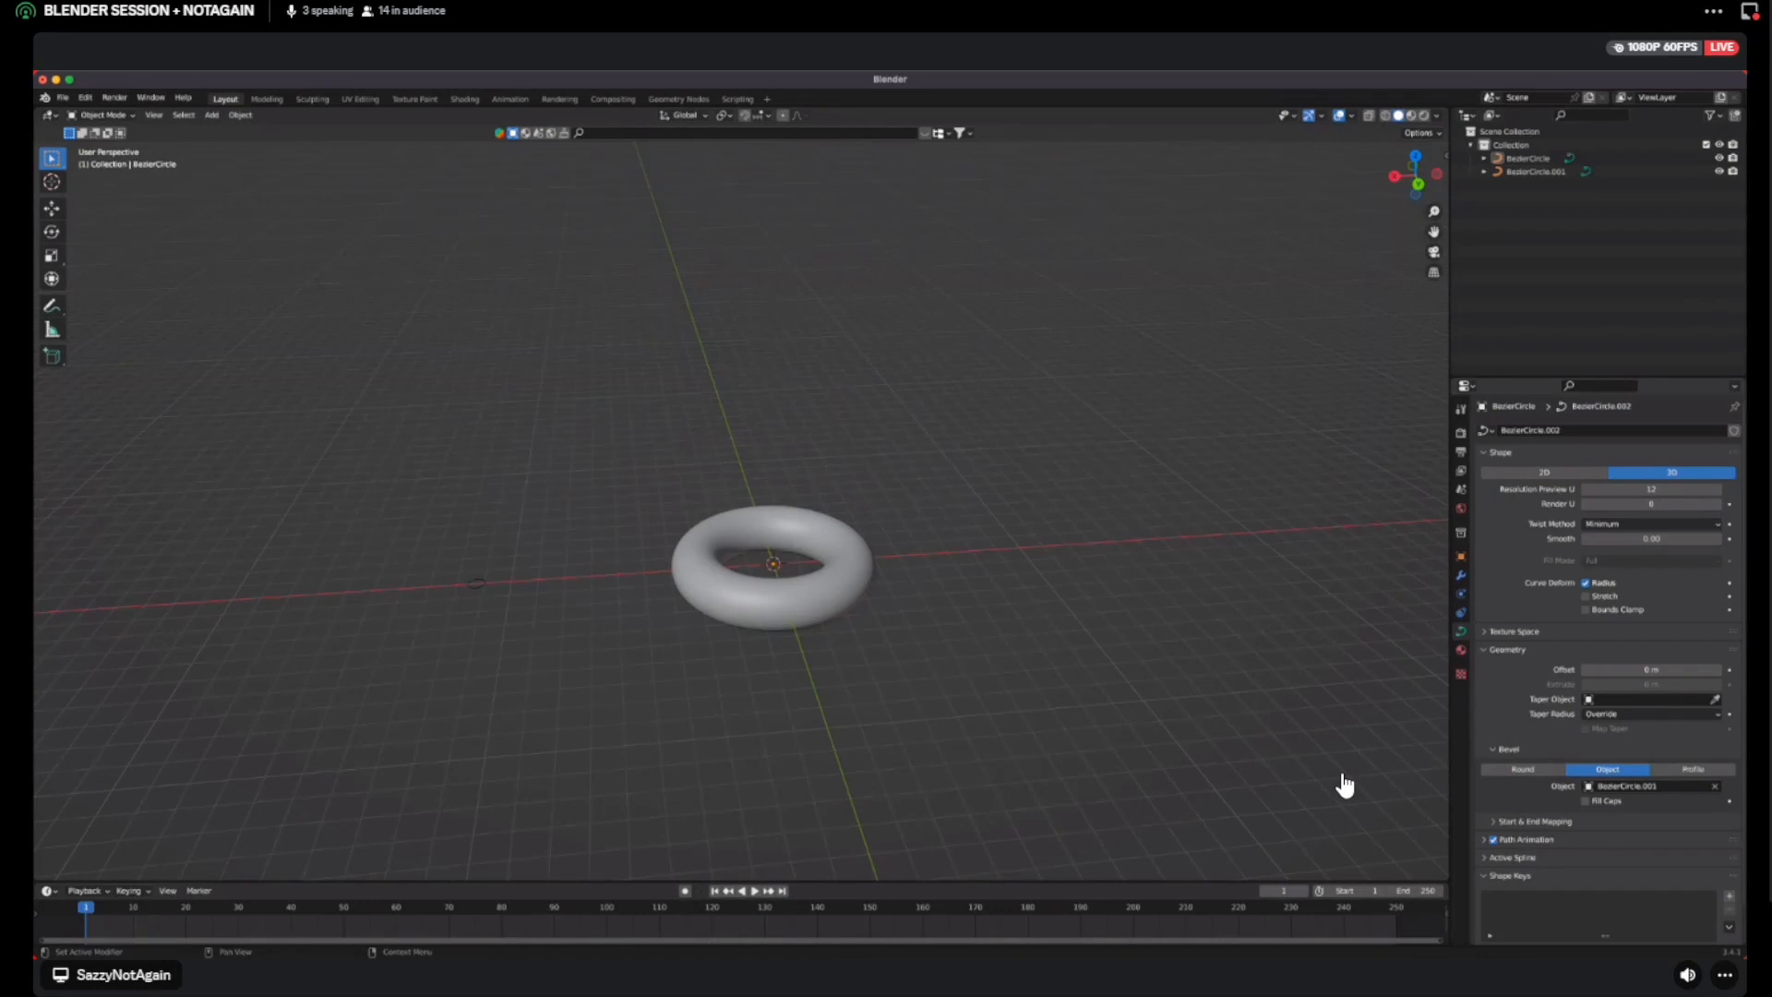
Clear the torus's bevel object and pick the small duplicate circle as its bevel object again
{"action": "key", "text": "ctrl+z"}
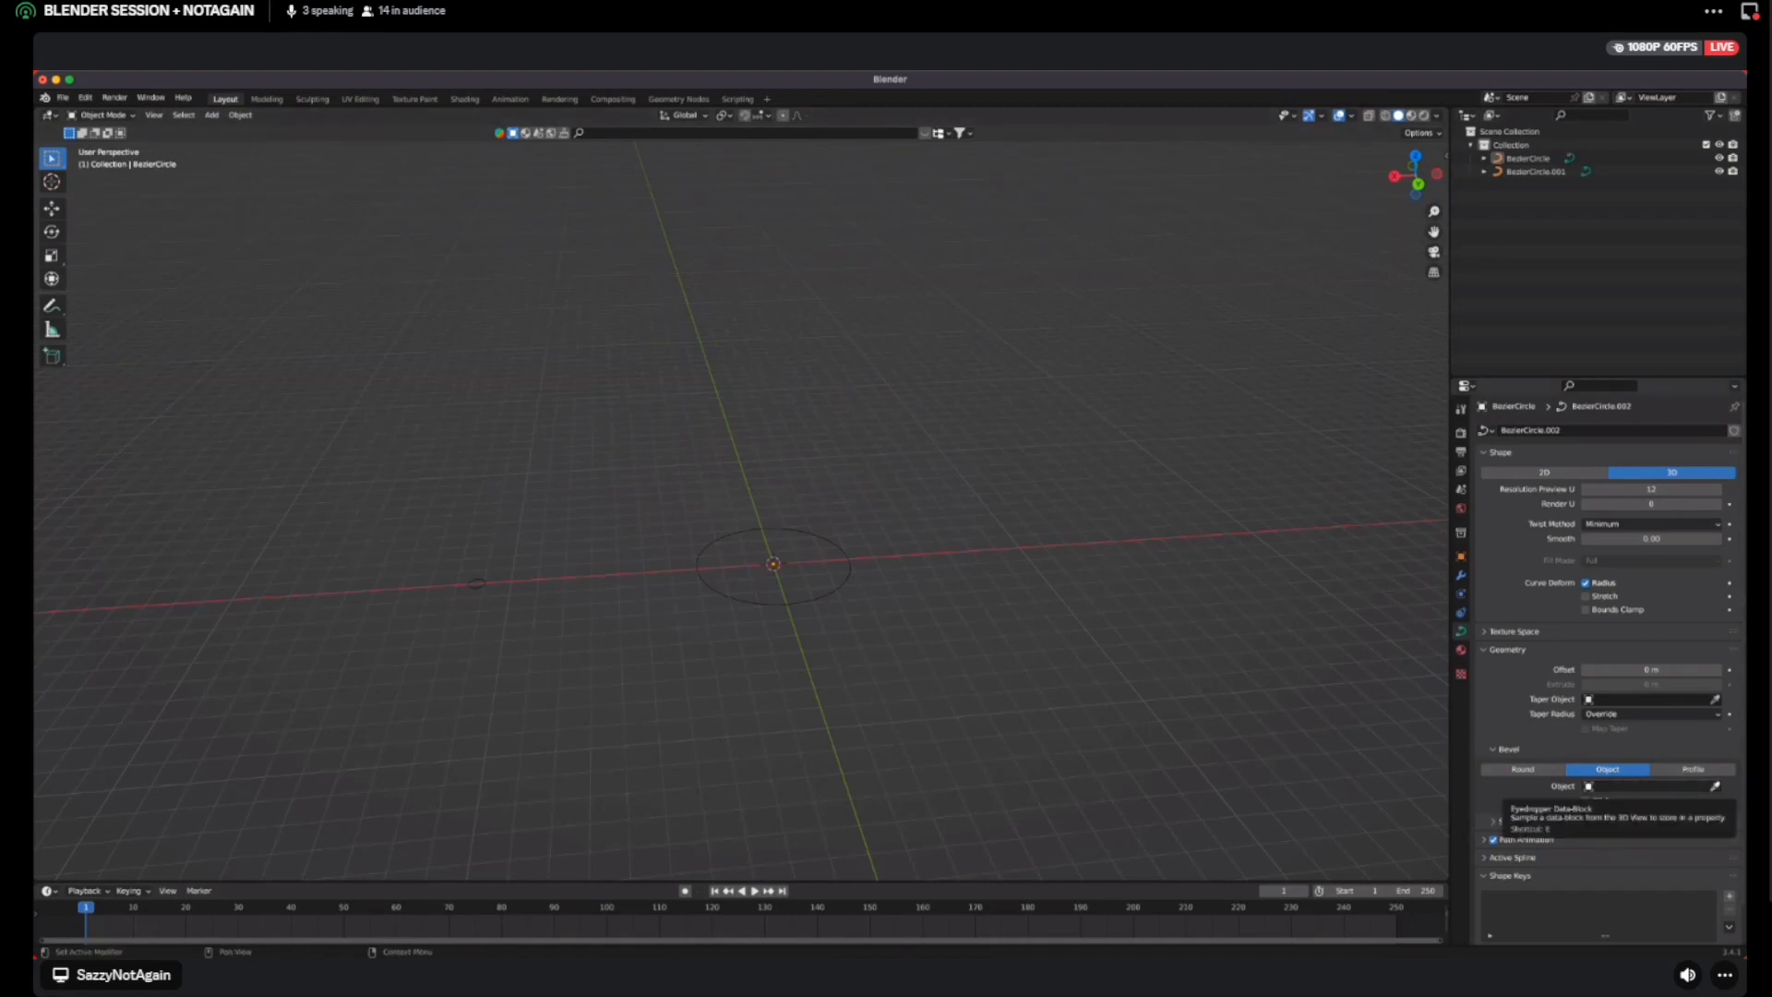
{"action": "left_click", "coordinate": [1715, 786]}
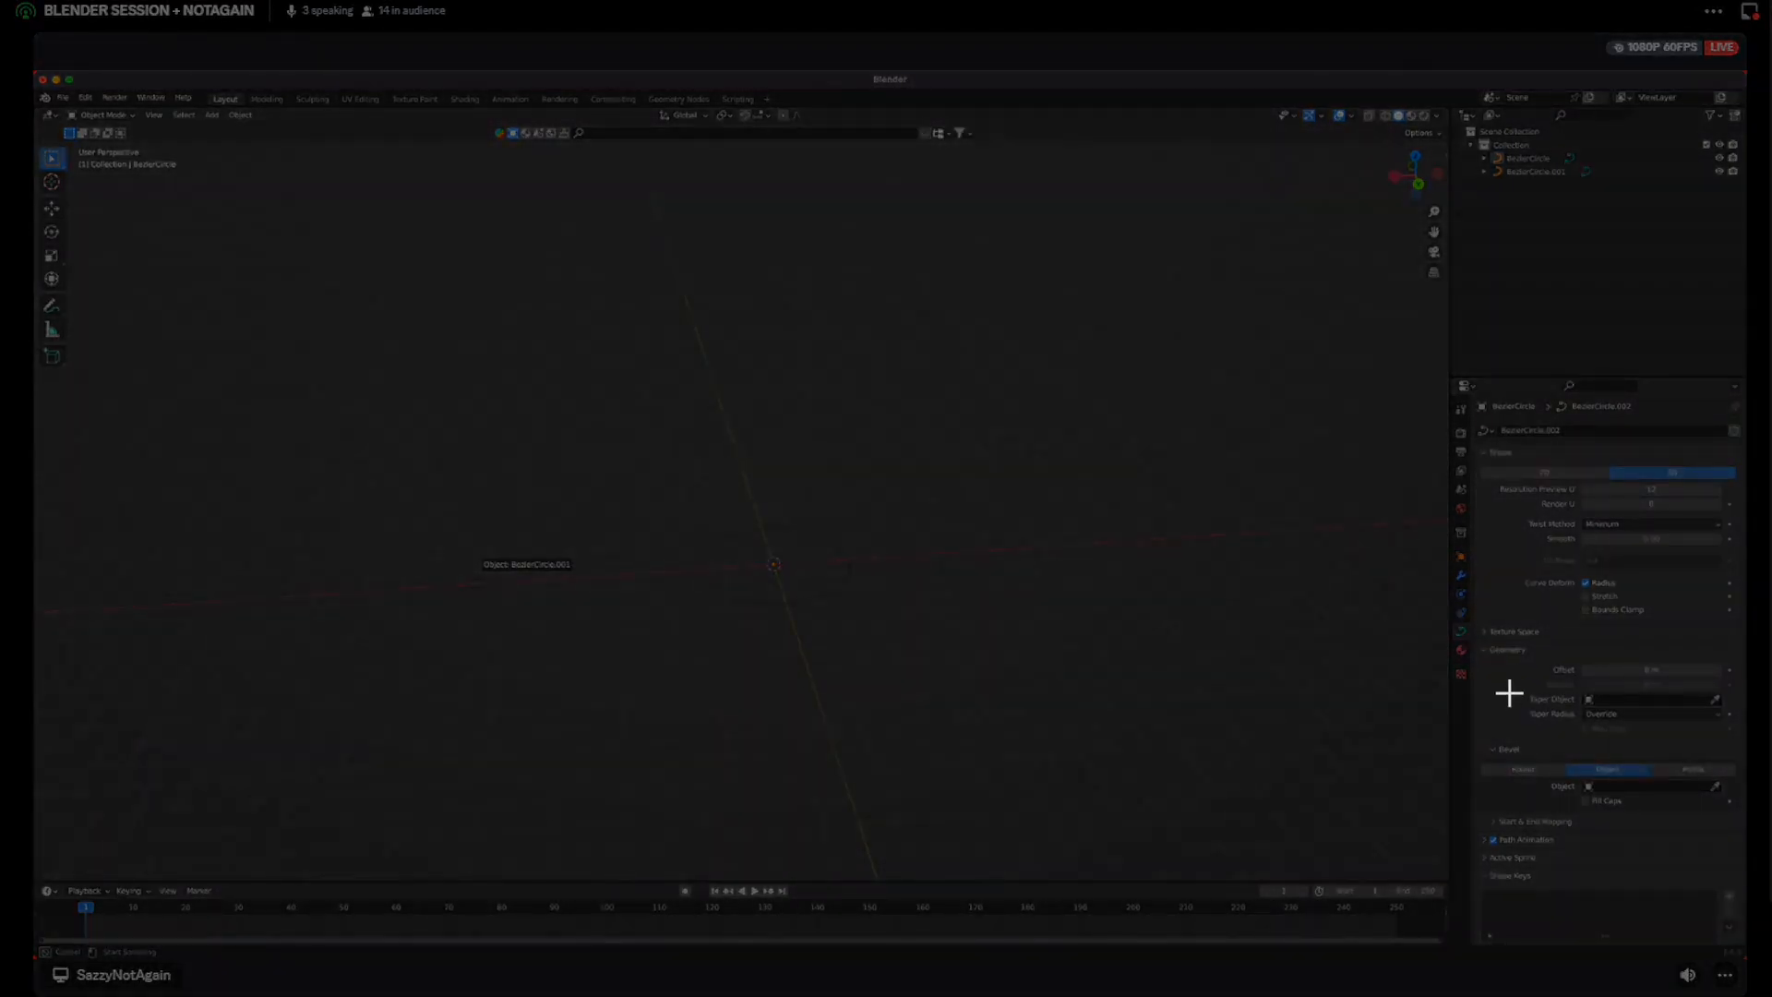
{"action": "left_click", "coordinate": [476, 580]}
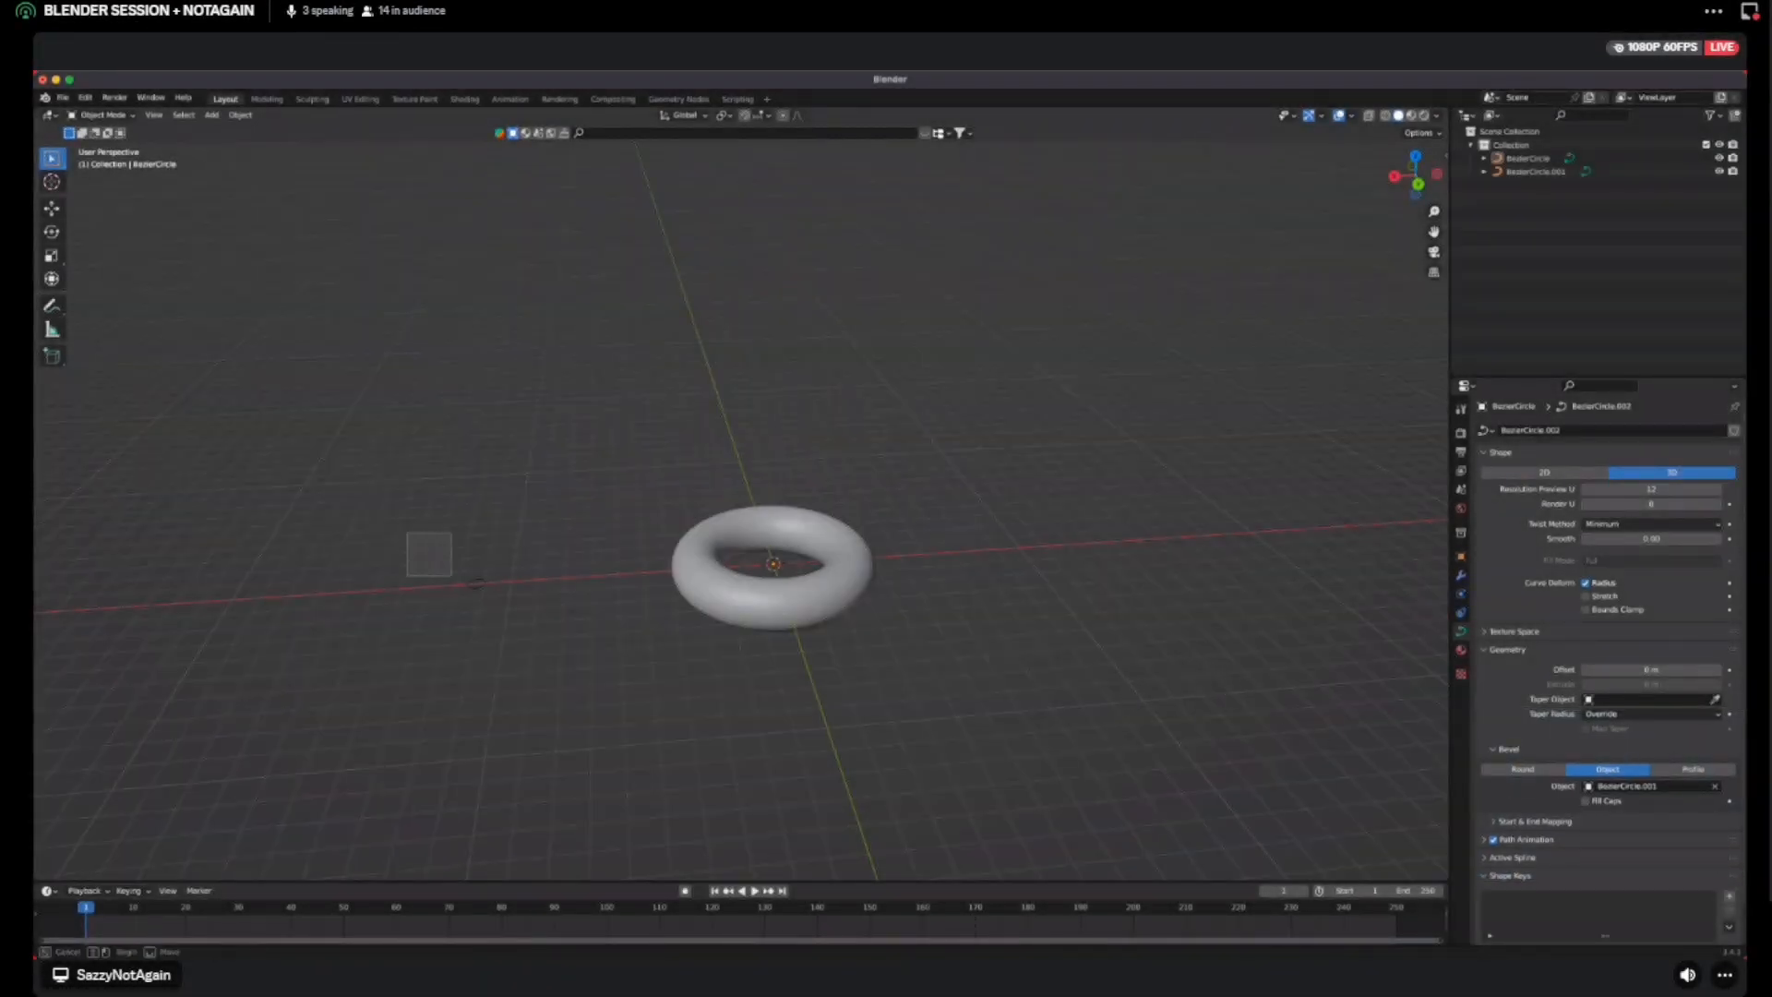
Scale the small bevel circle down to demonstrate a thinner torus, and undo that scaling
{"action": "left_click", "coordinate": [476, 582]}
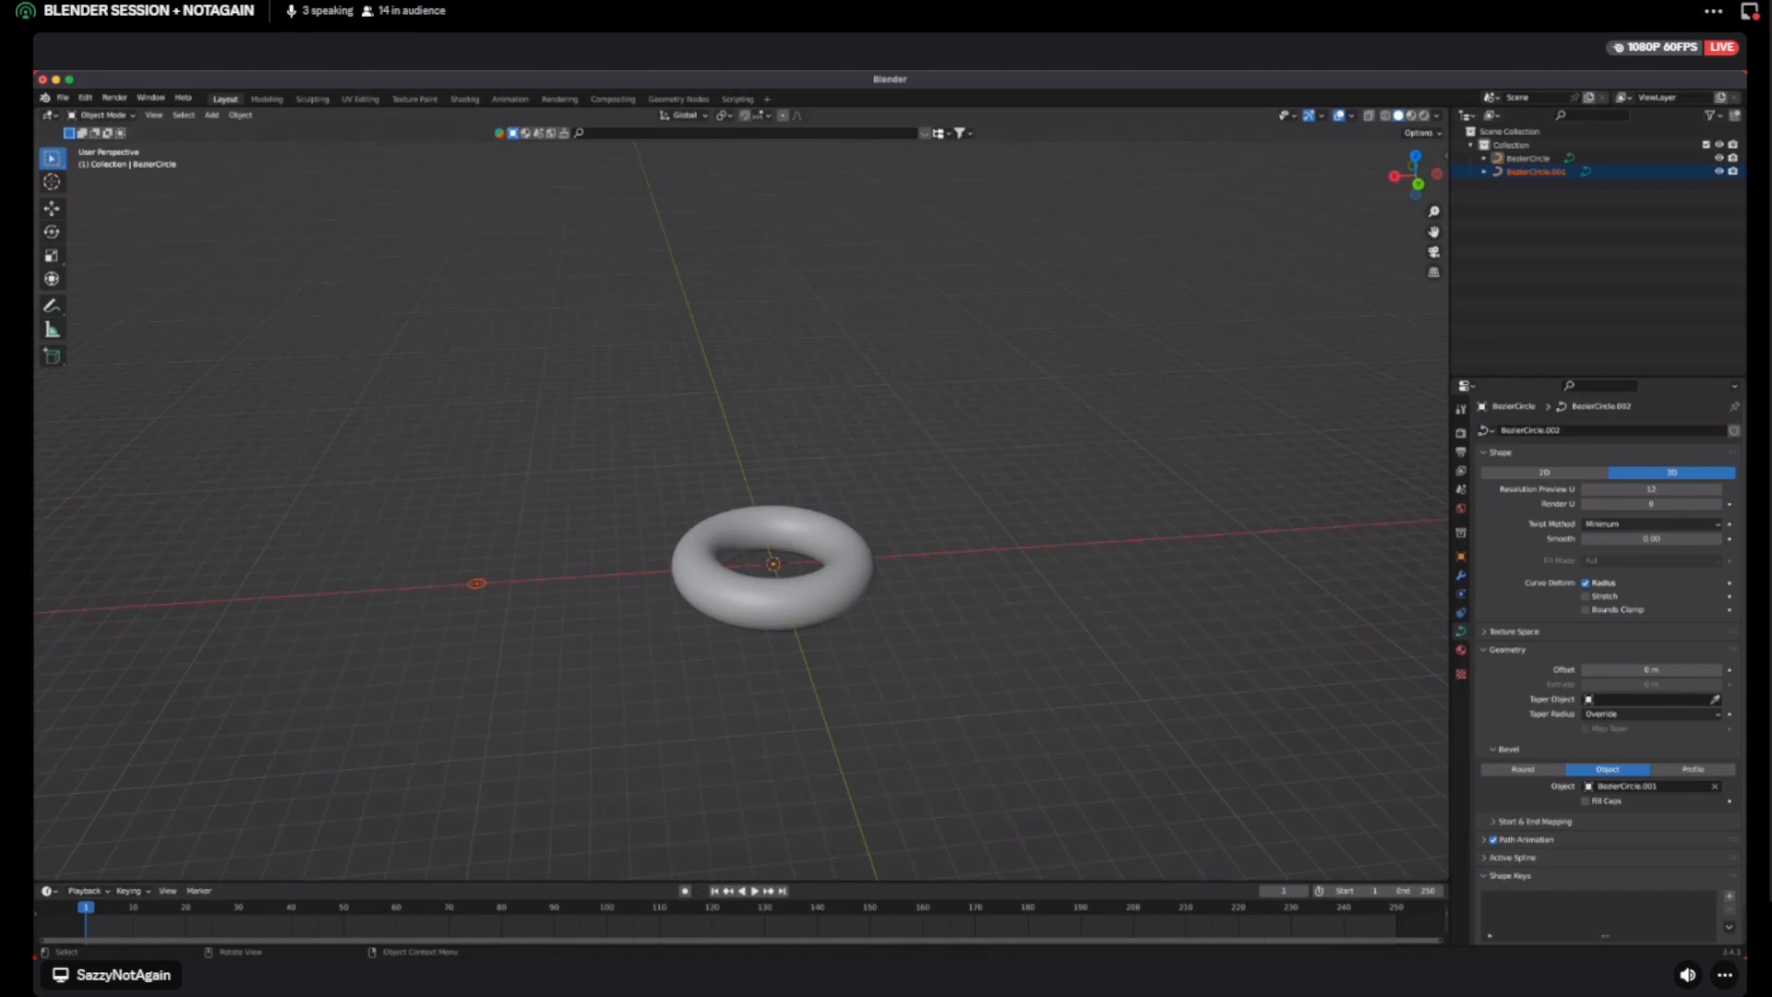
{"action": "key", "text": "s"}
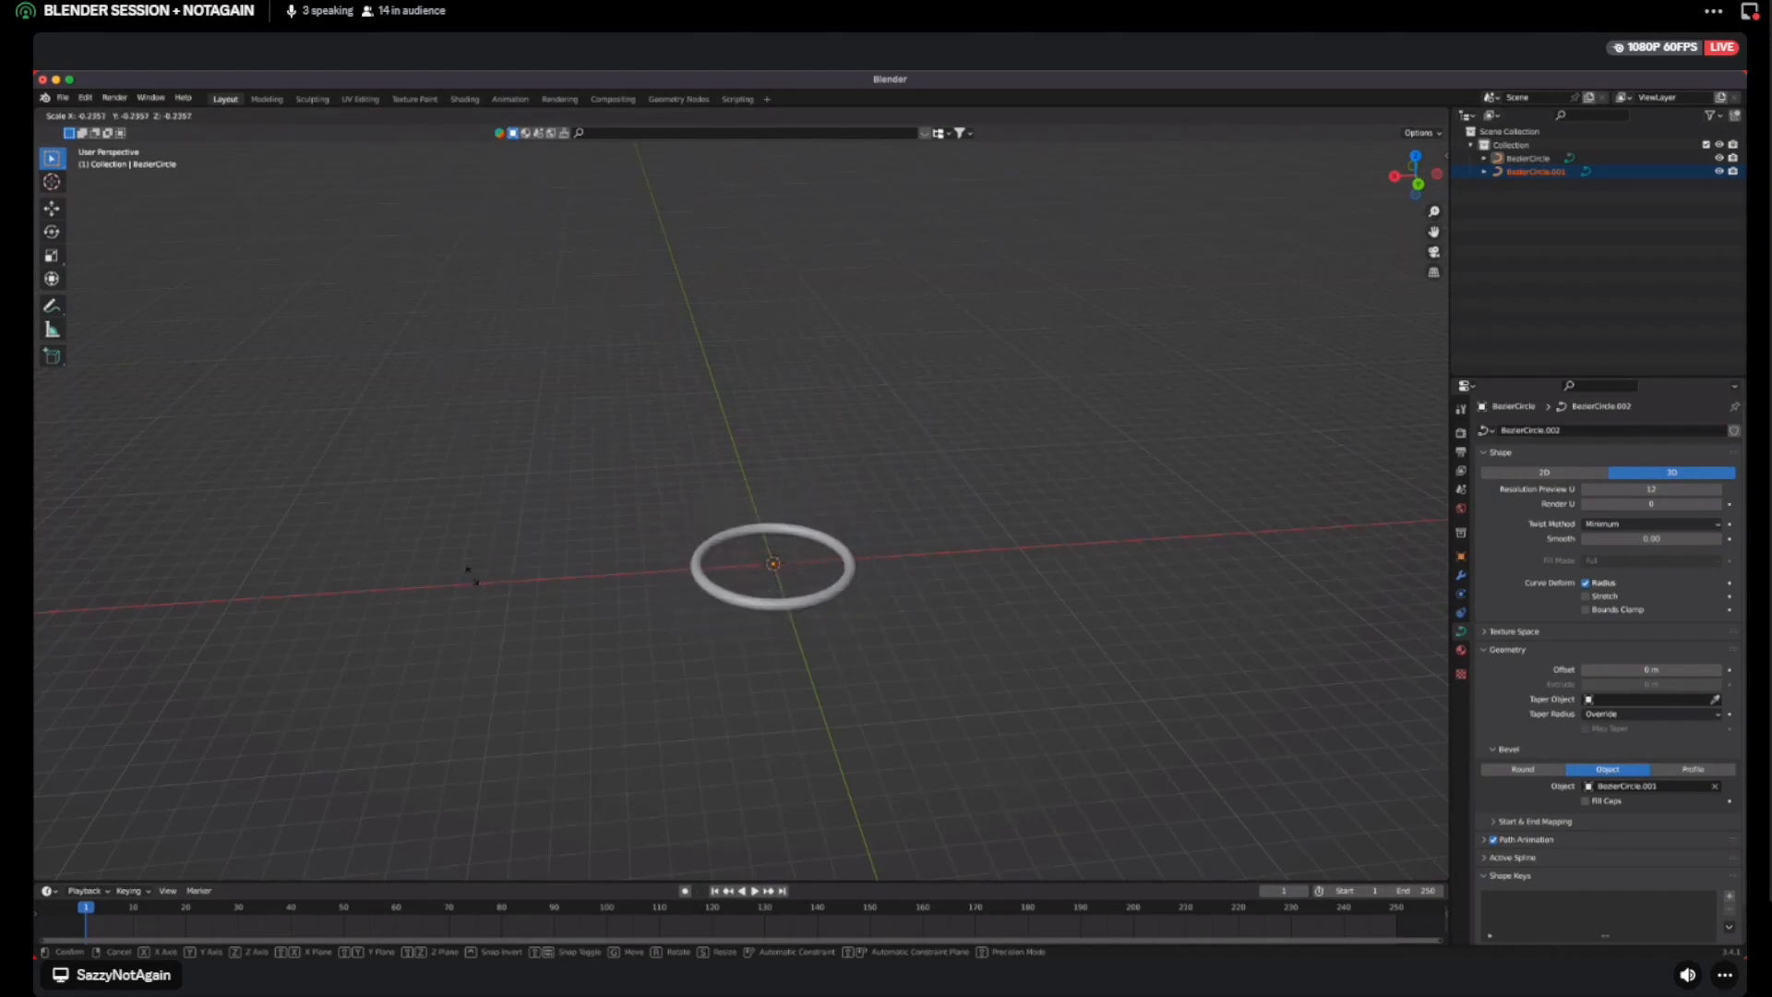
{"action": "left_click", "coordinate": [484, 565]}
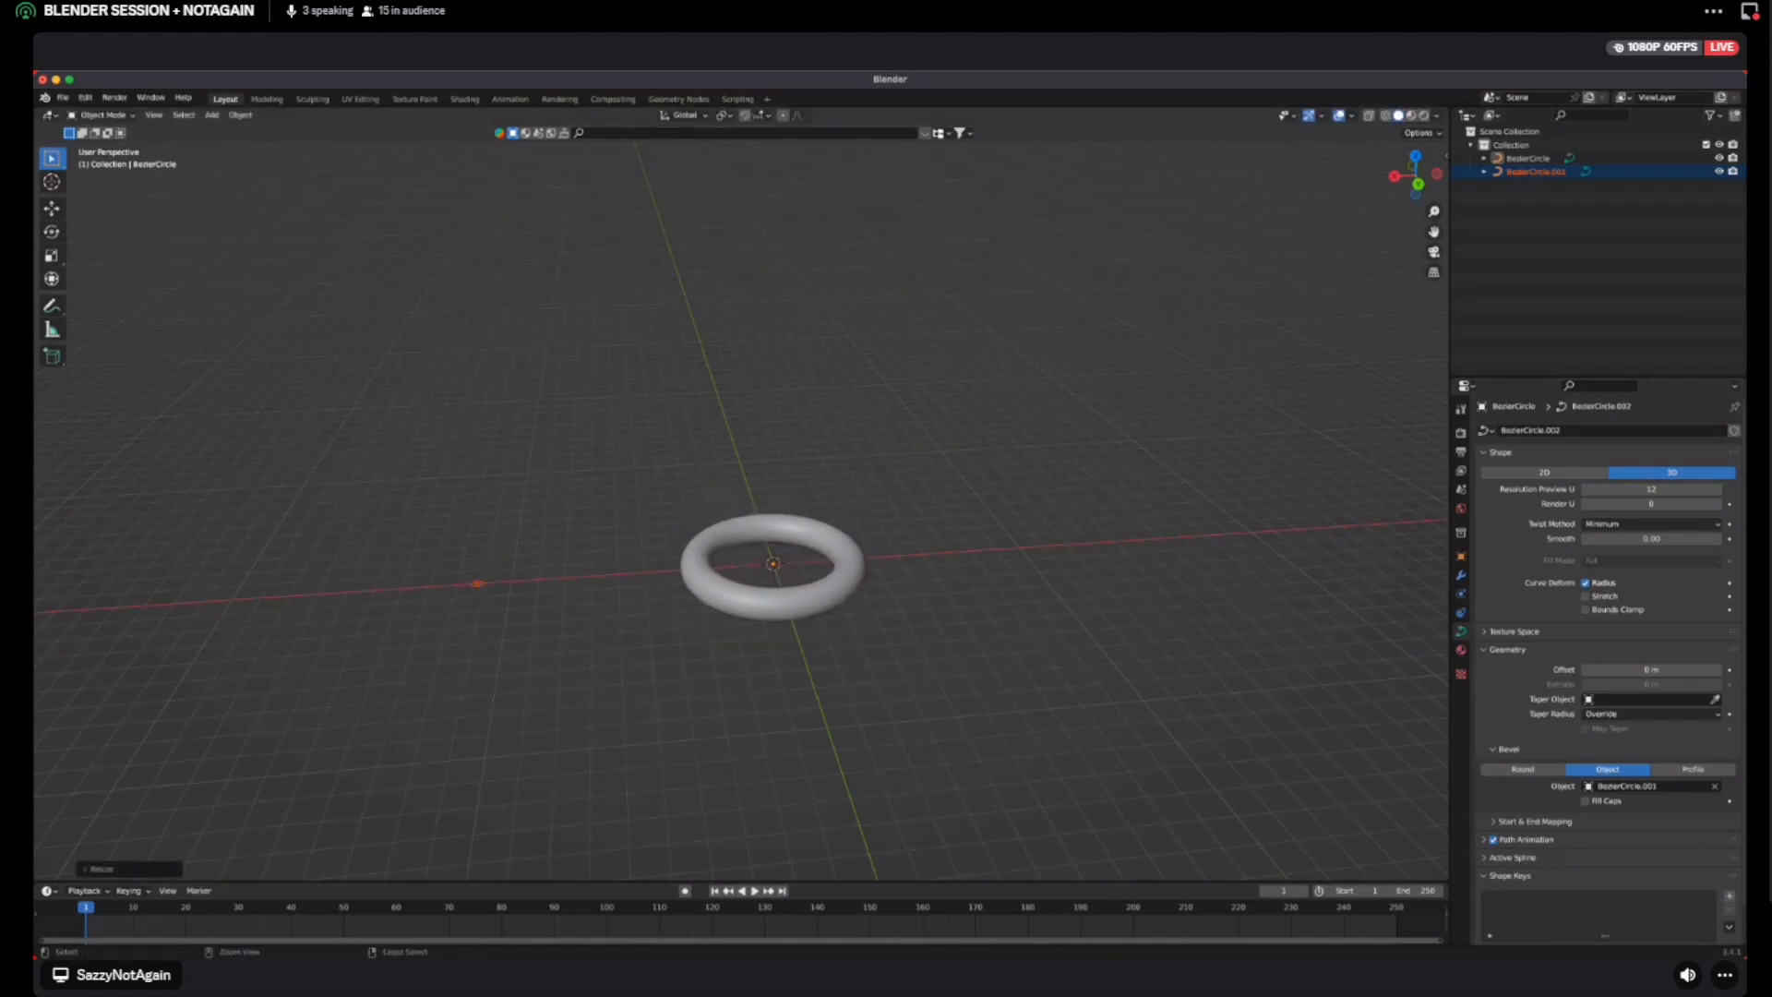
{"action": "key", "text": "super+z"}
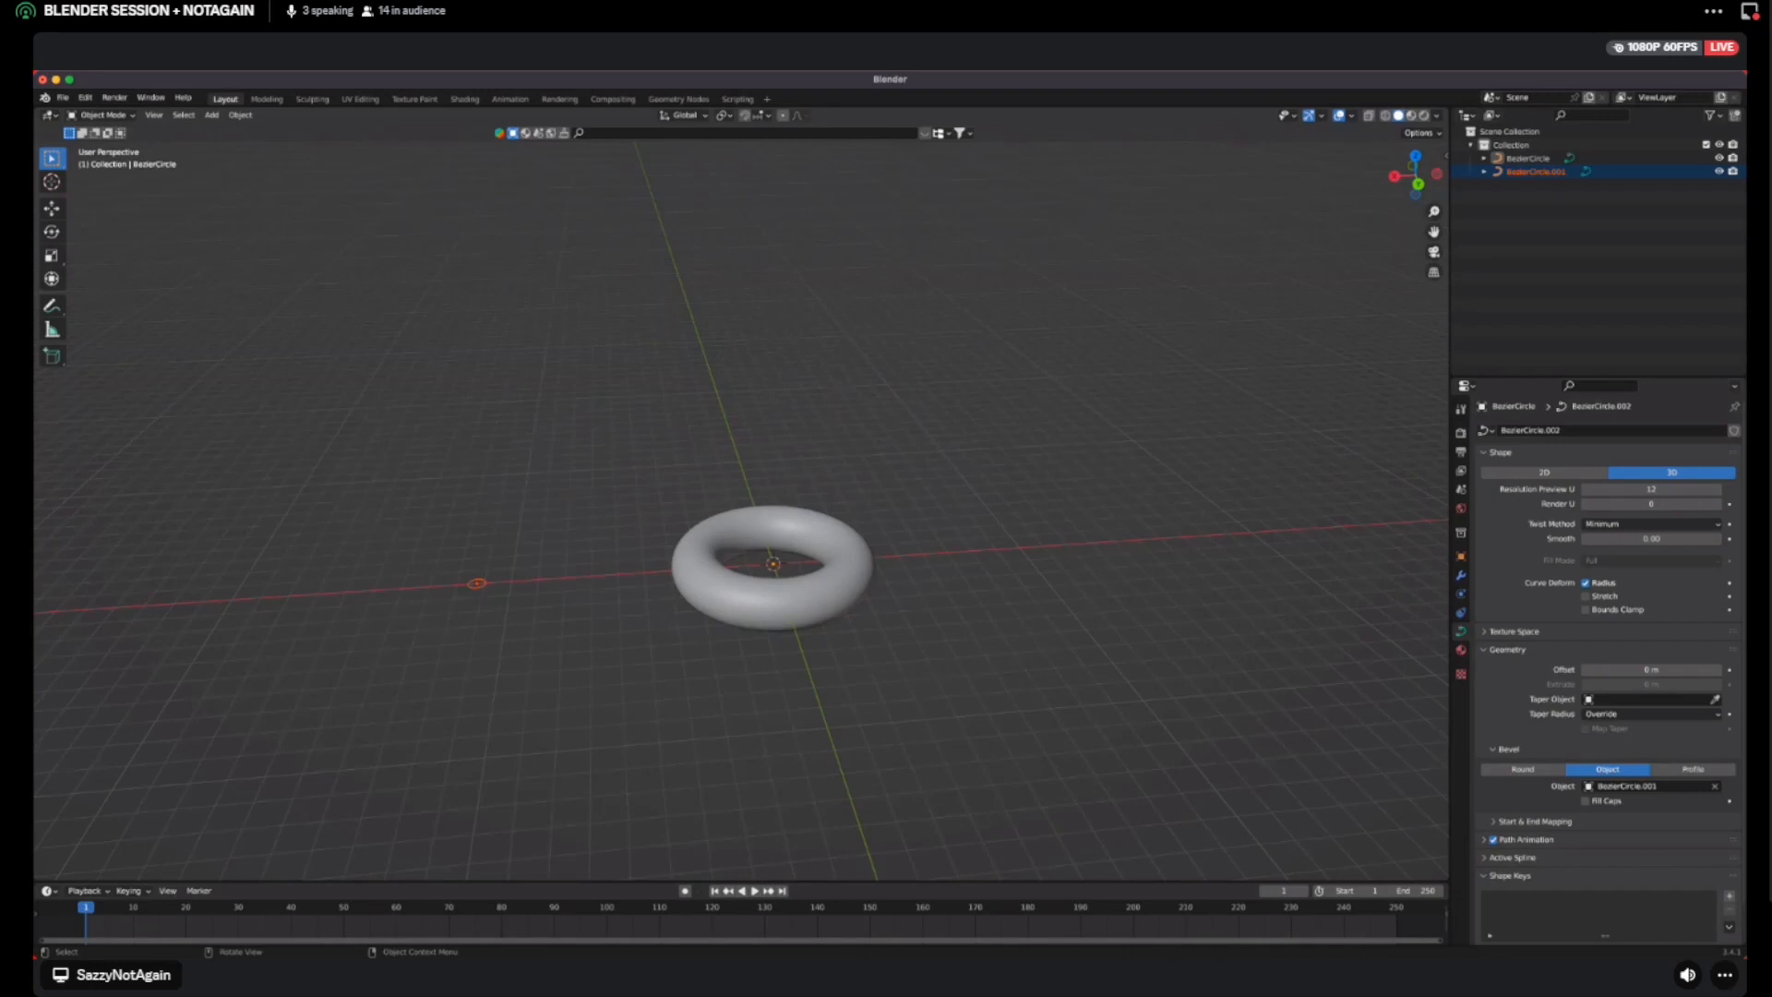
Examine the torus's profile next to its bevel circle in back and perspective views, and select the torus
{"action": "middle_click_drag", "start_coordinate": [742, 510], "coordinate": [741, 499]}
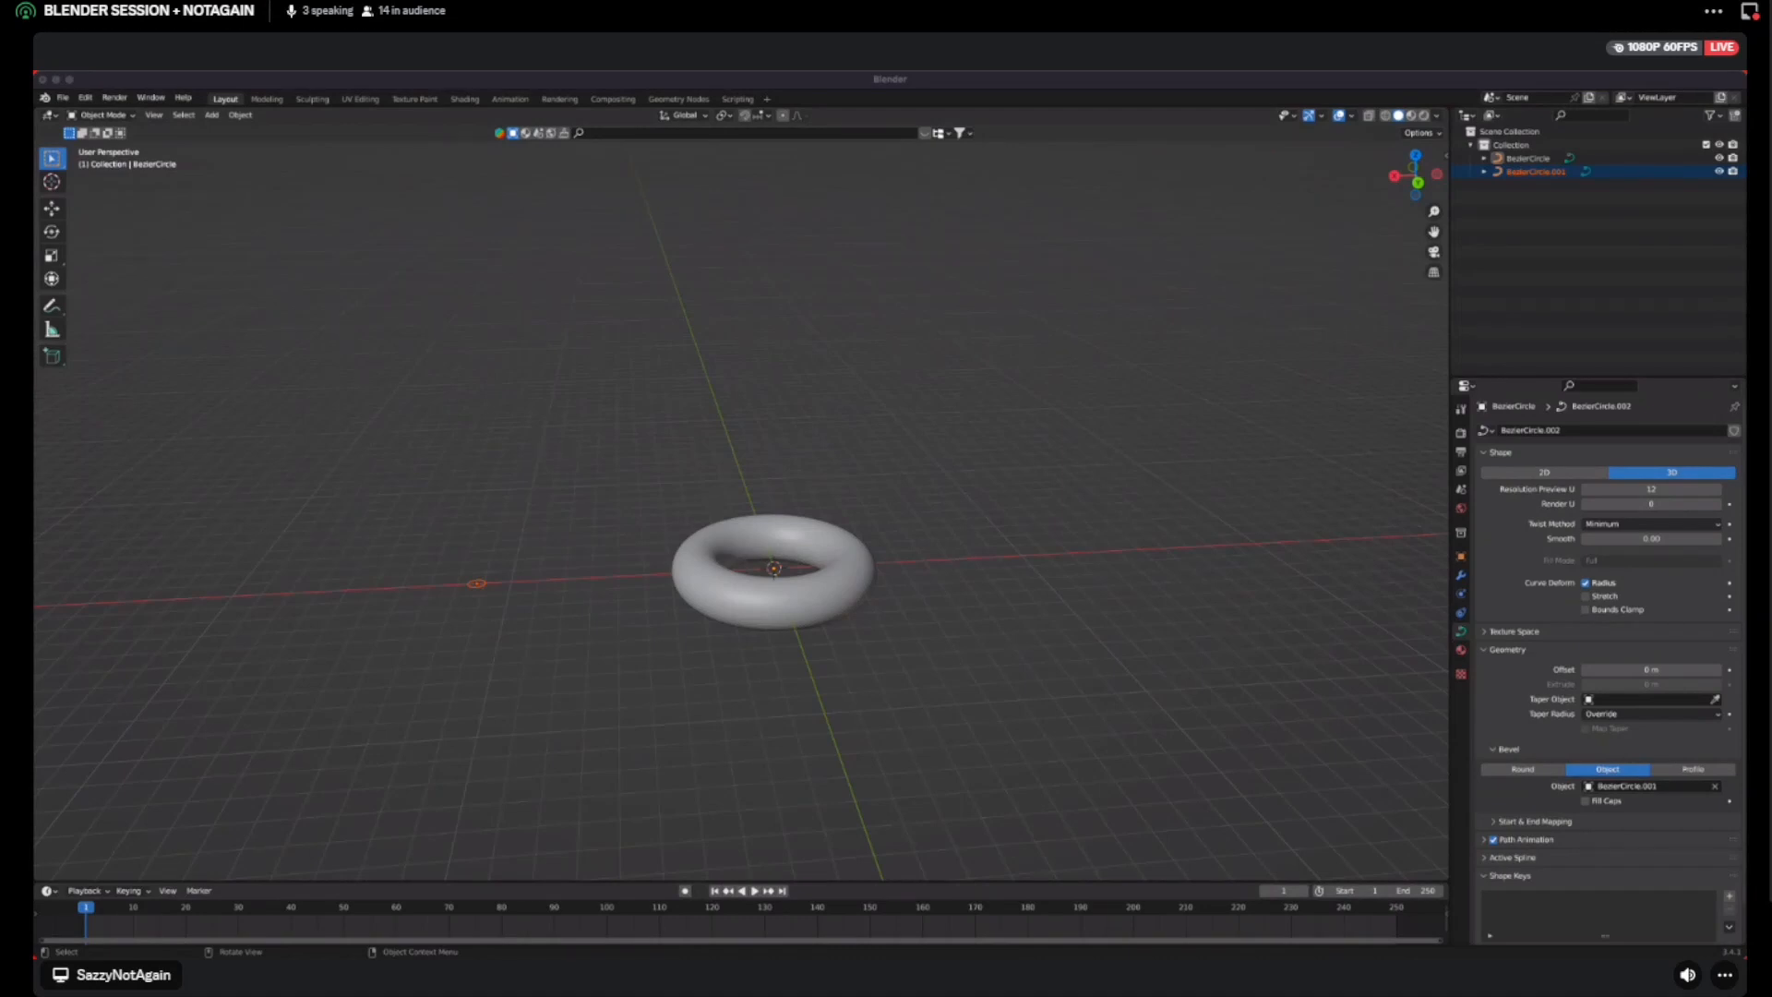
{"action": "key", "text": "alt+a"}
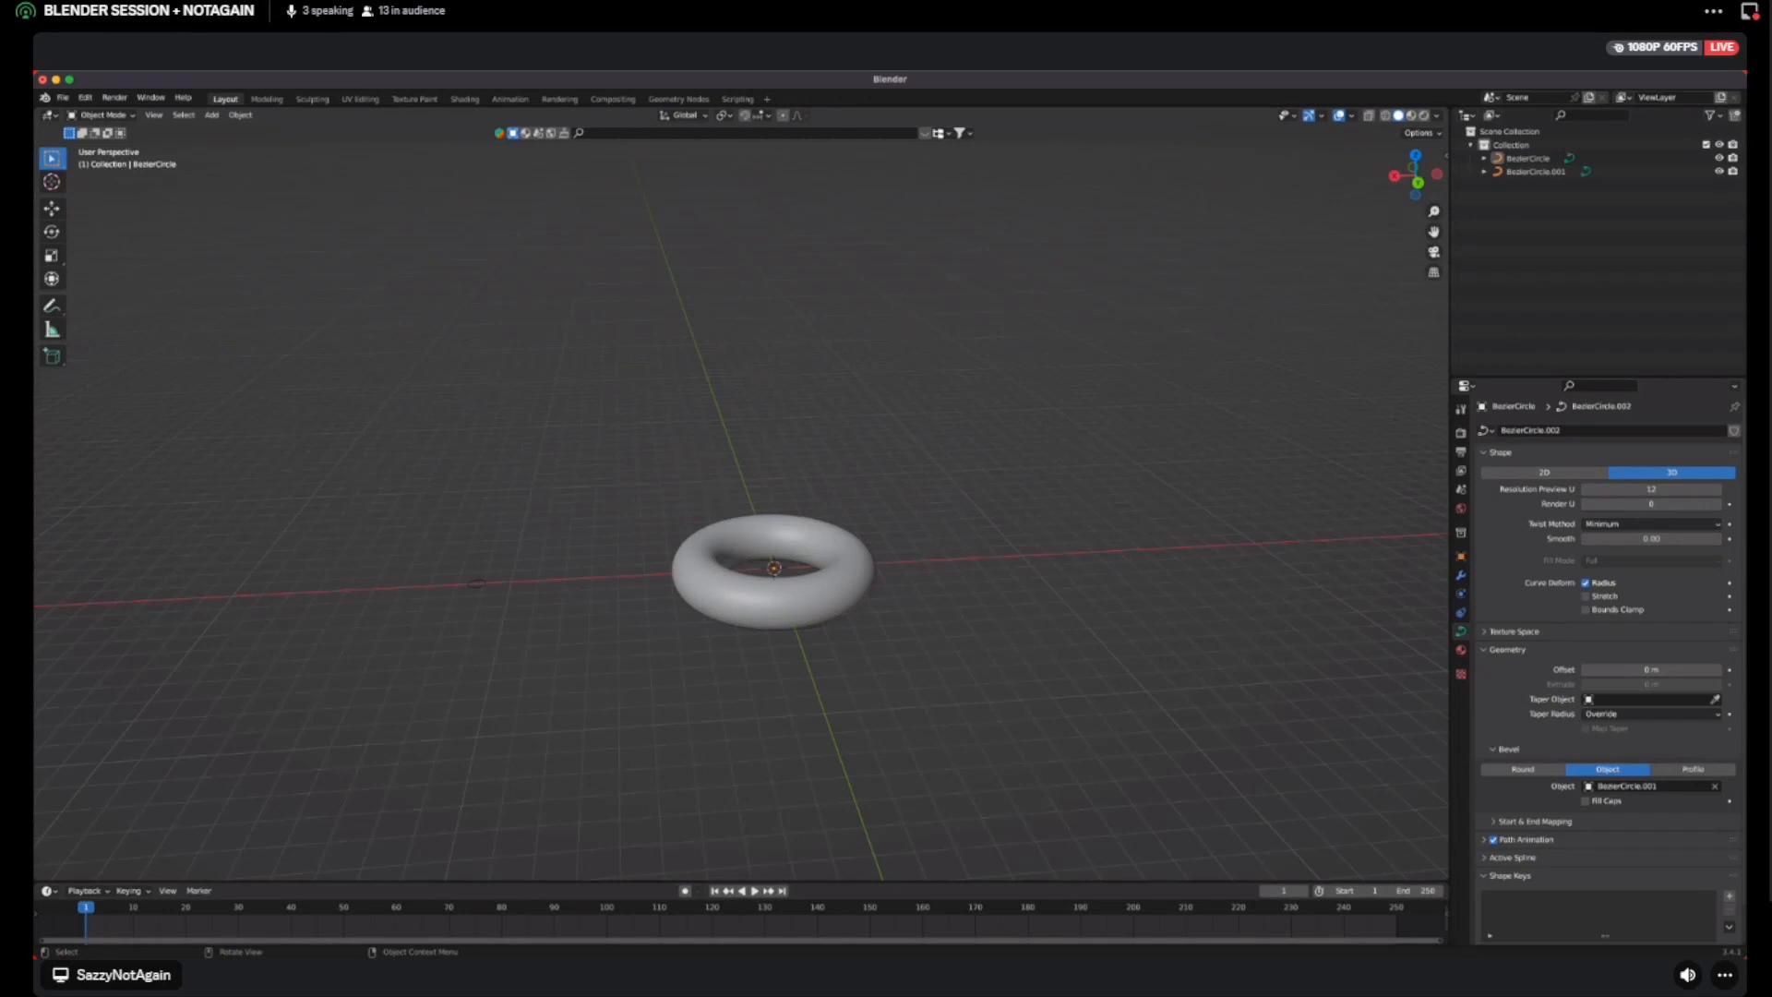
{"action": "mouse_move", "coordinate": [741, 510]}
{"action": "middle_mouse_down"}
{"action": "mouse_move", "coordinate": [742, 489]}
{"action": "mouse_move", "coordinate": [831, 480]}
{"action": "mouse_move", "coordinate": [741, 480]}
{"action": "middle_mouse_up"}
{"action": "scroll", "coordinate": [741, 511], "scroll_direction": "up", "scroll_amount": 4}
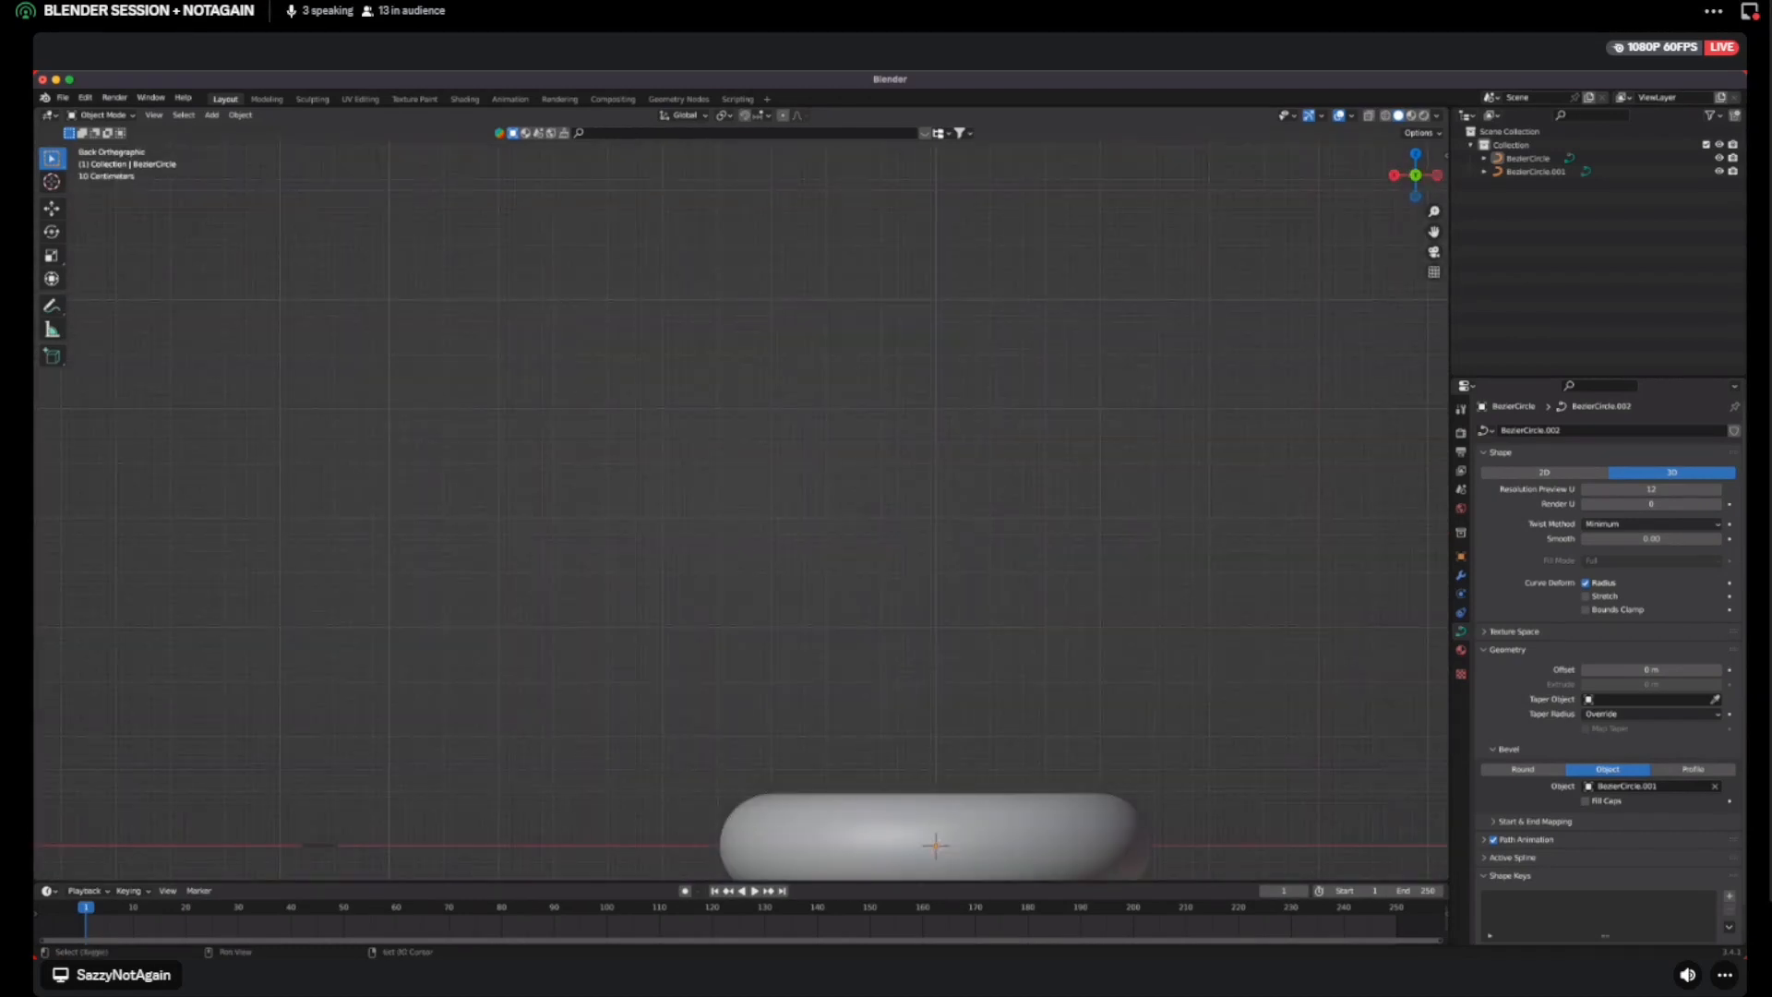
{"action": "middle_click_drag", "start_coordinate": [935, 845], "coordinate": [892, 722], "text": "shift"}
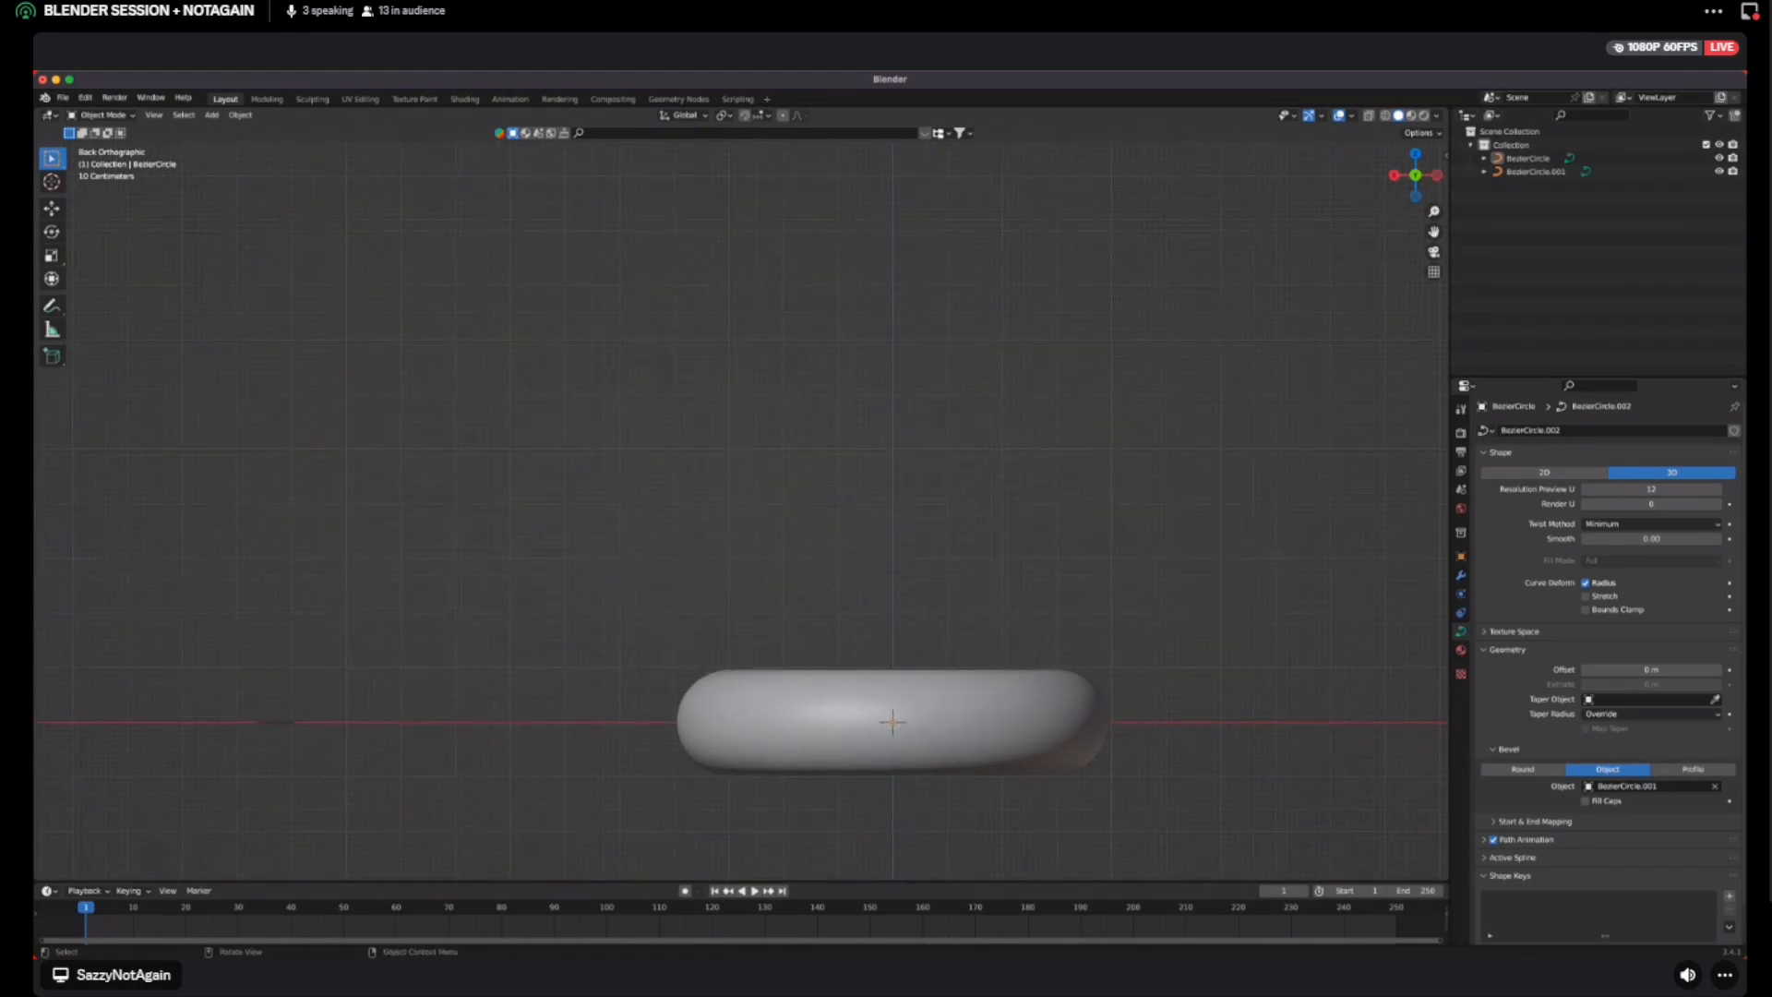
{"action": "mouse_move", "coordinate": [892, 721]}
{"action": "middle_mouse_down"}
{"action": "mouse_move", "coordinate": [900, 777]}
{"action": "mouse_move", "coordinate": [886, 724]}
{"action": "middle_mouse_up"}
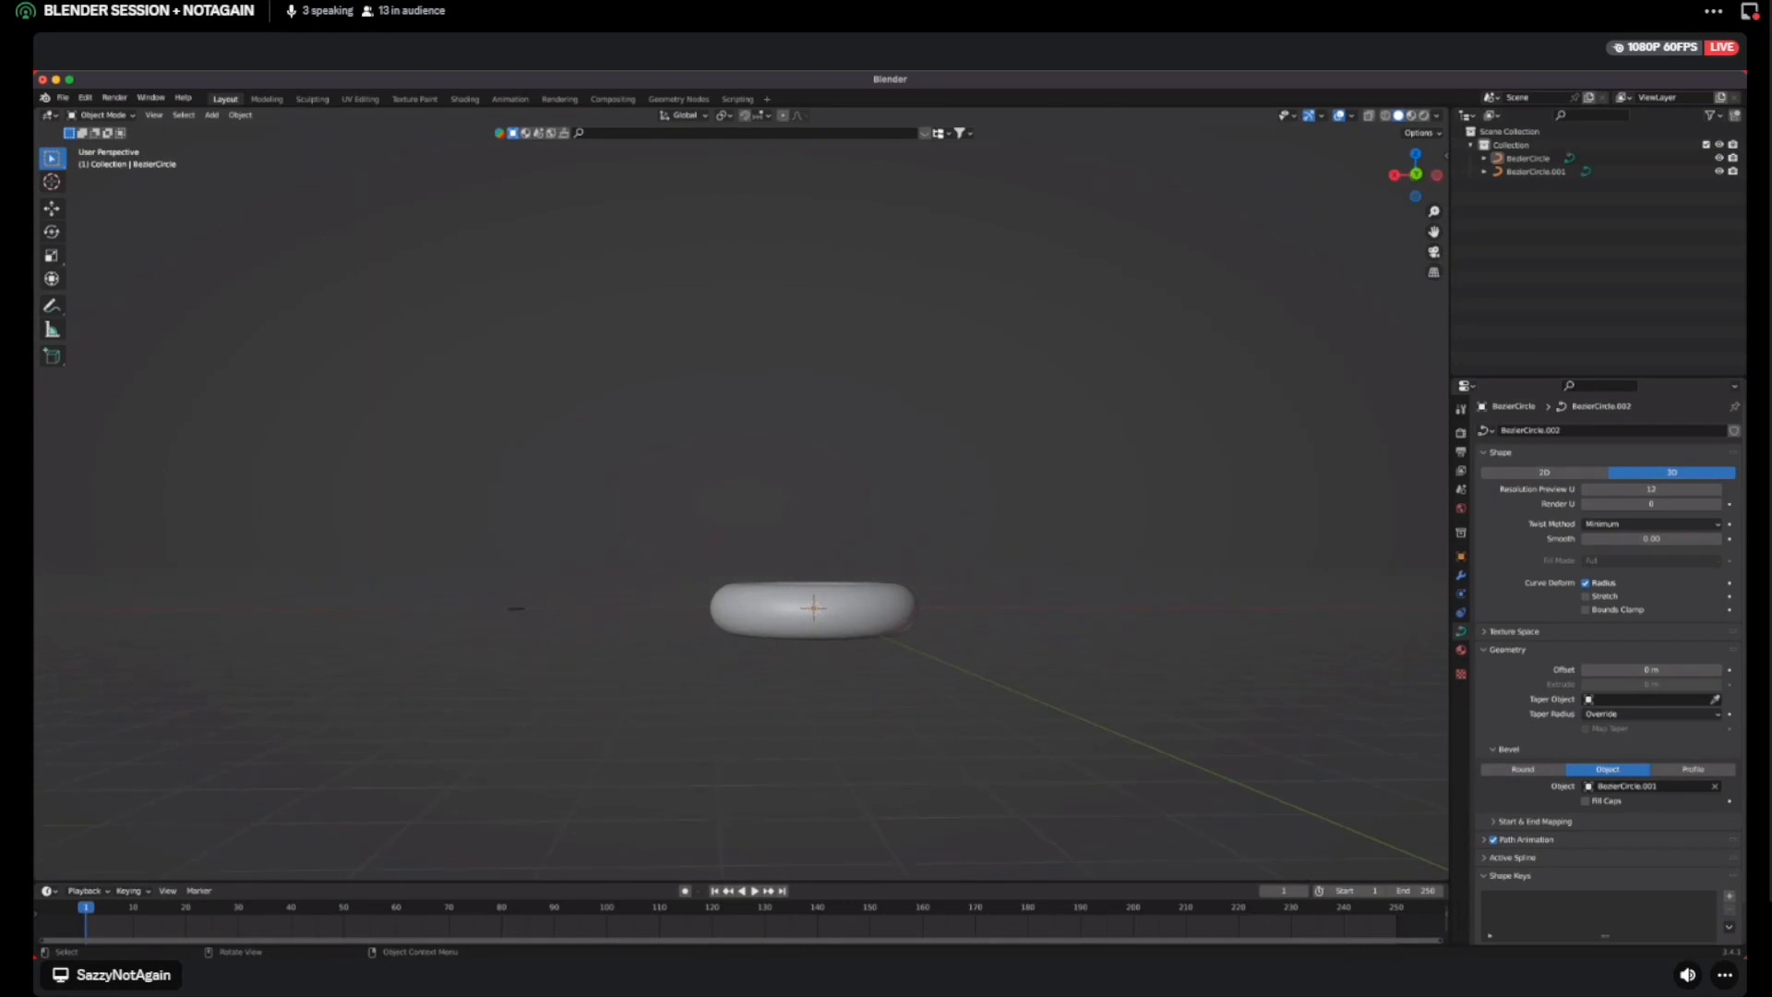
{"action": "key", "text": "KP_1"}
{"action": "key", "text": "ctrl+KP_1"}
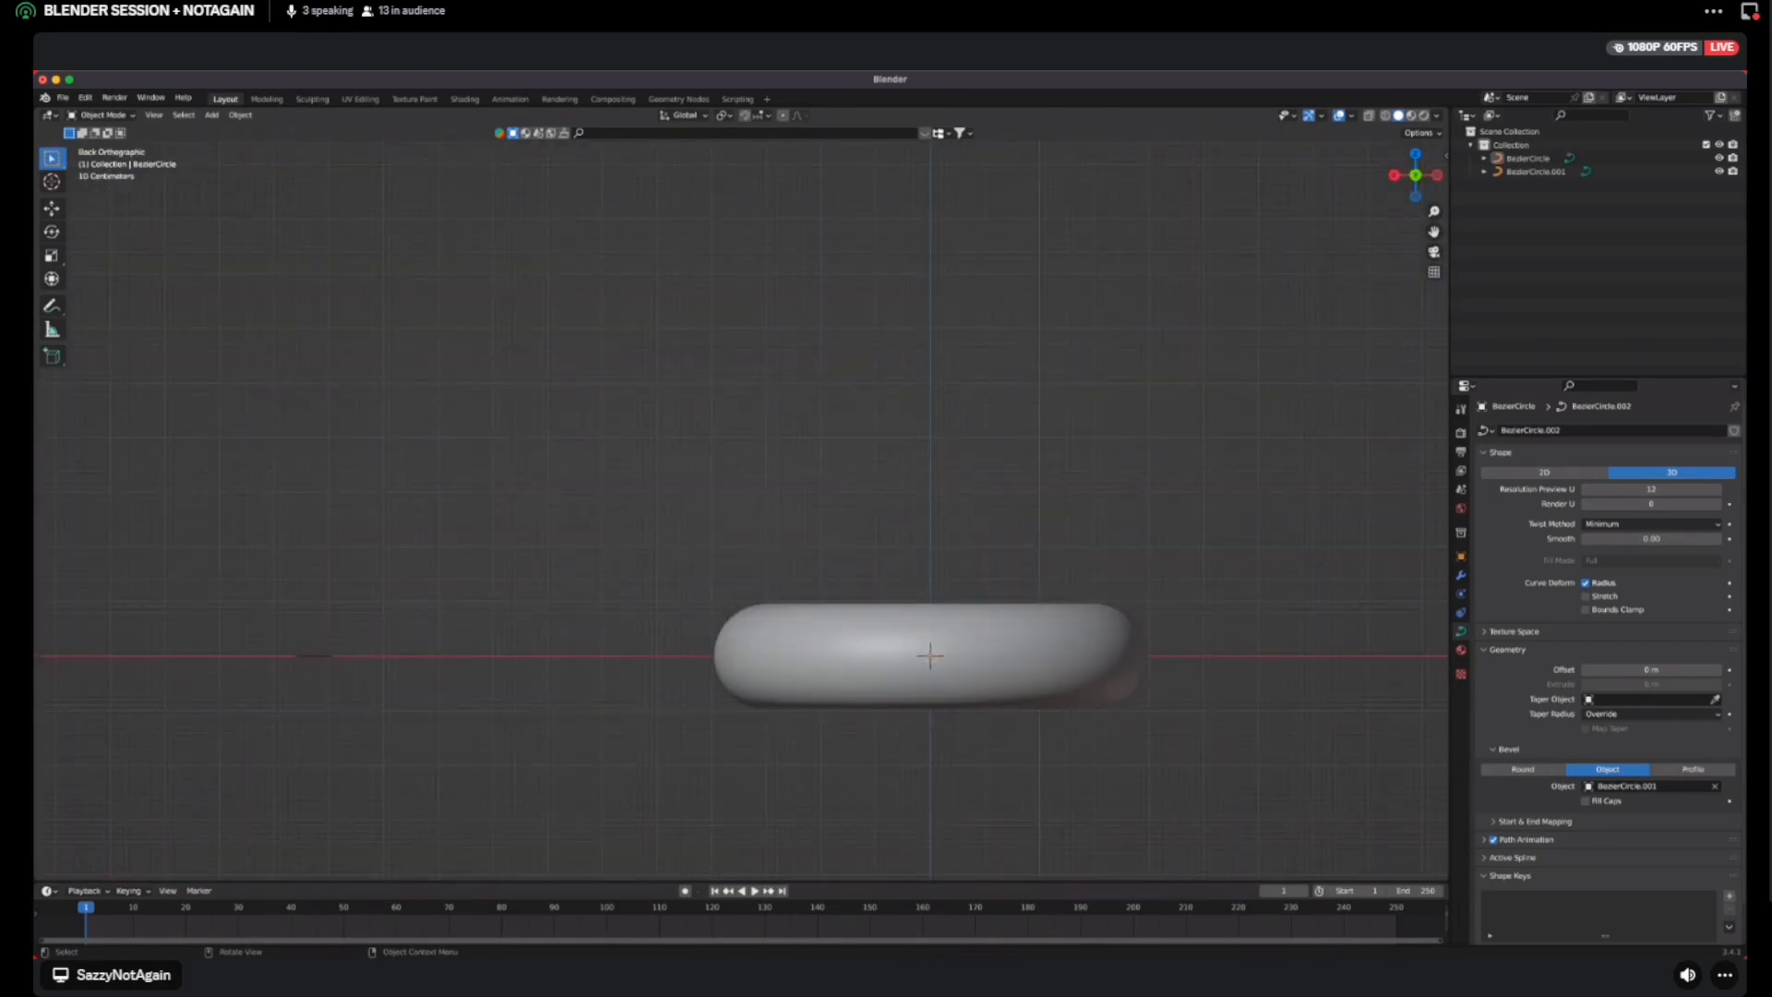
{"action": "middle_click_drag", "start_coordinate": [886, 723], "coordinate": [907, 792]}
{"action": "left_click_drag", "start_coordinate": [660, 452], "coordinate": [983, 678]}
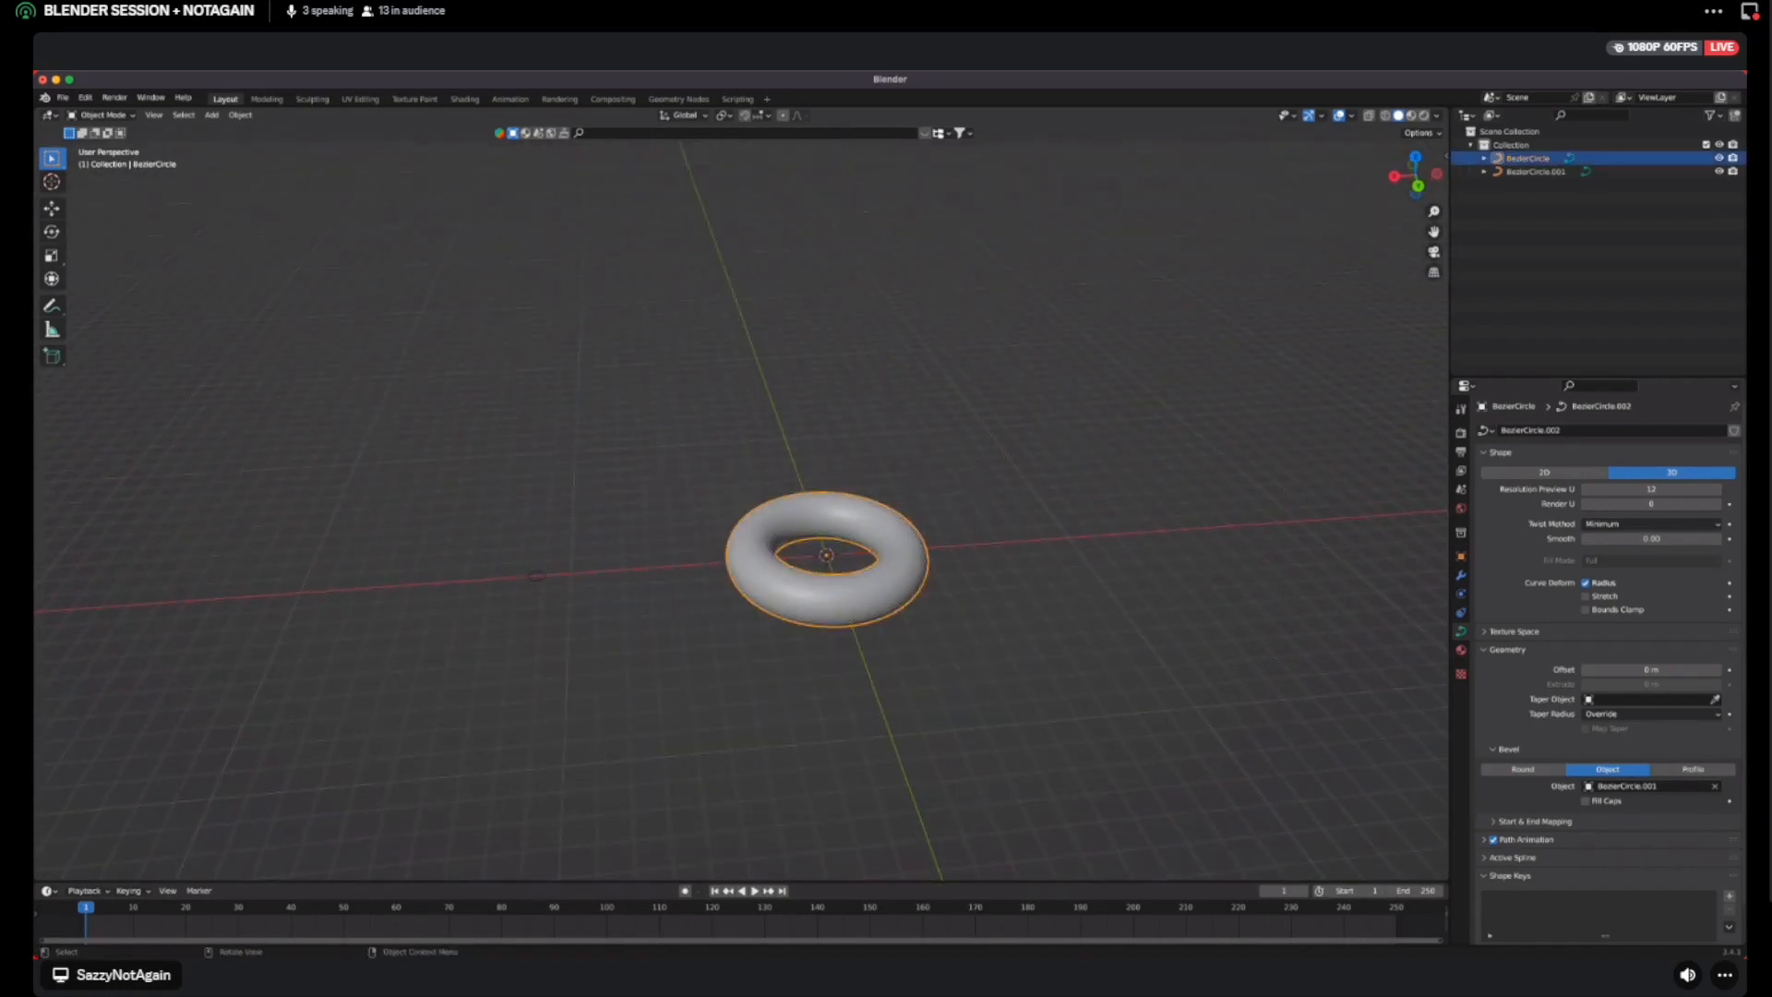
Isolate the torus for a screen capture, restore the full scene and reselect the torus
{"action": "key", "text": "KP_Divide"}
{"action": "key", "text": "super+shift+s"}
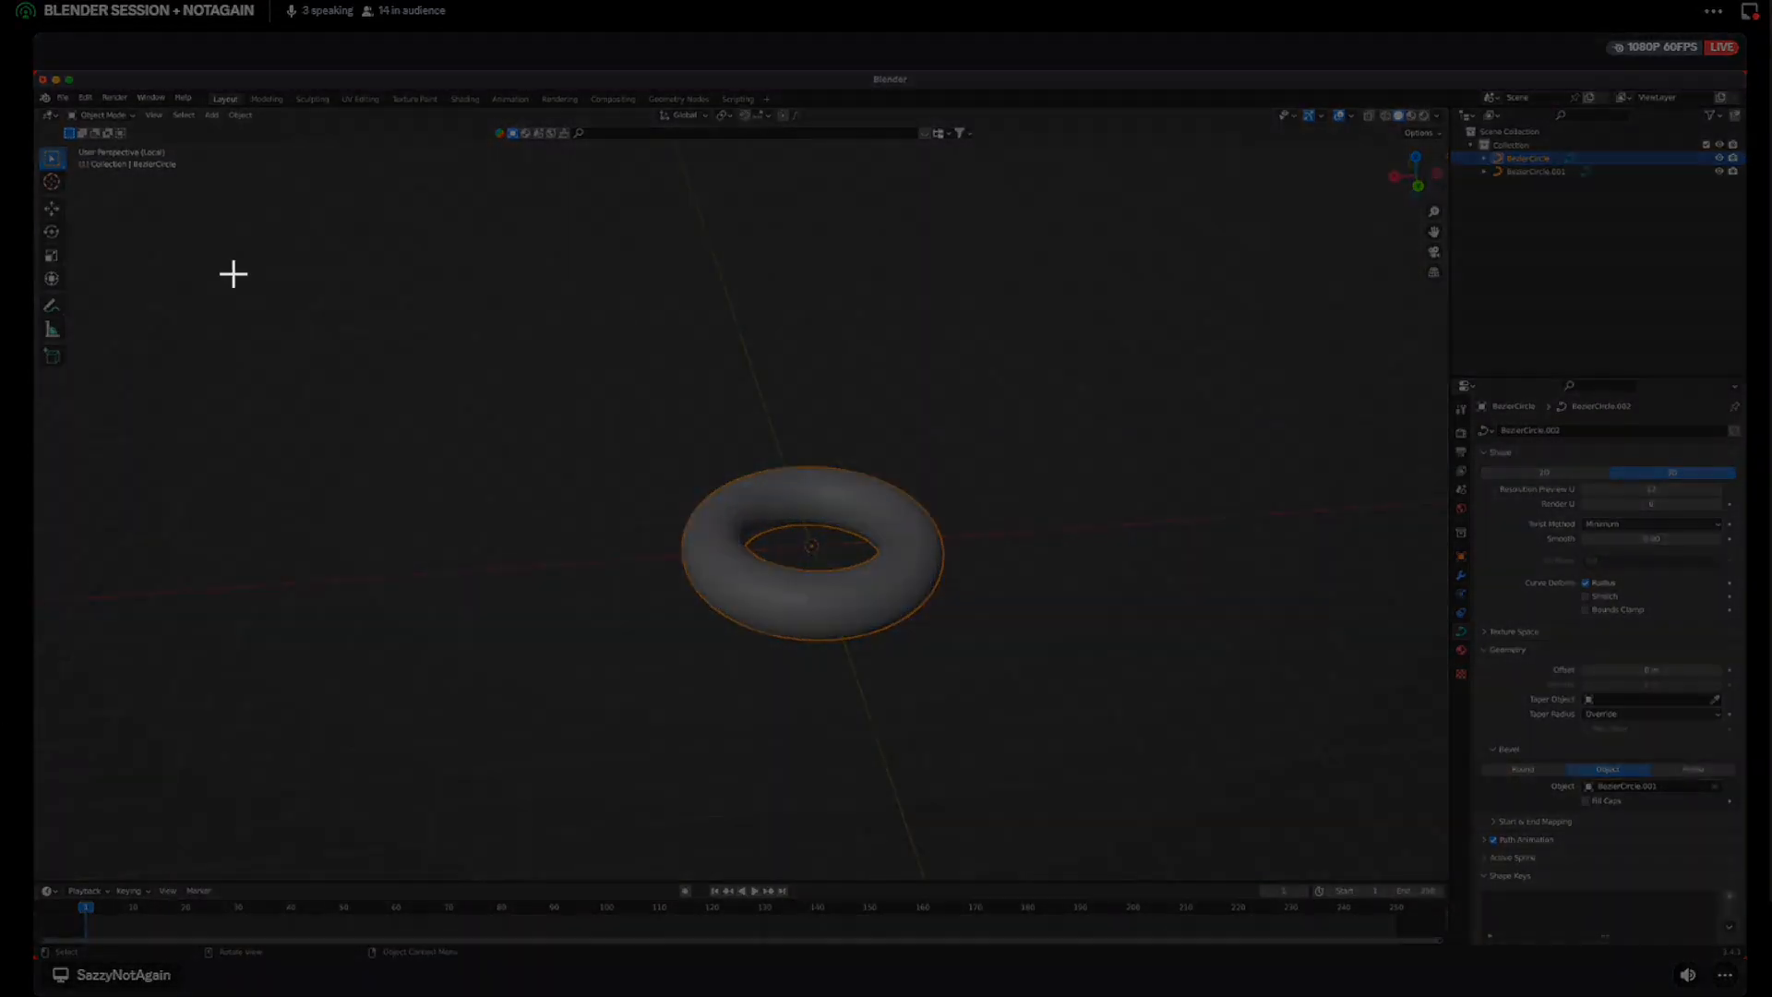
{"action": "left_click_drag", "start_coordinate": [423, 502], "coordinate": [16, 50]}
{"action": "key", "text": "KP_Divide"}
{"action": "key", "text": "alt+a"}
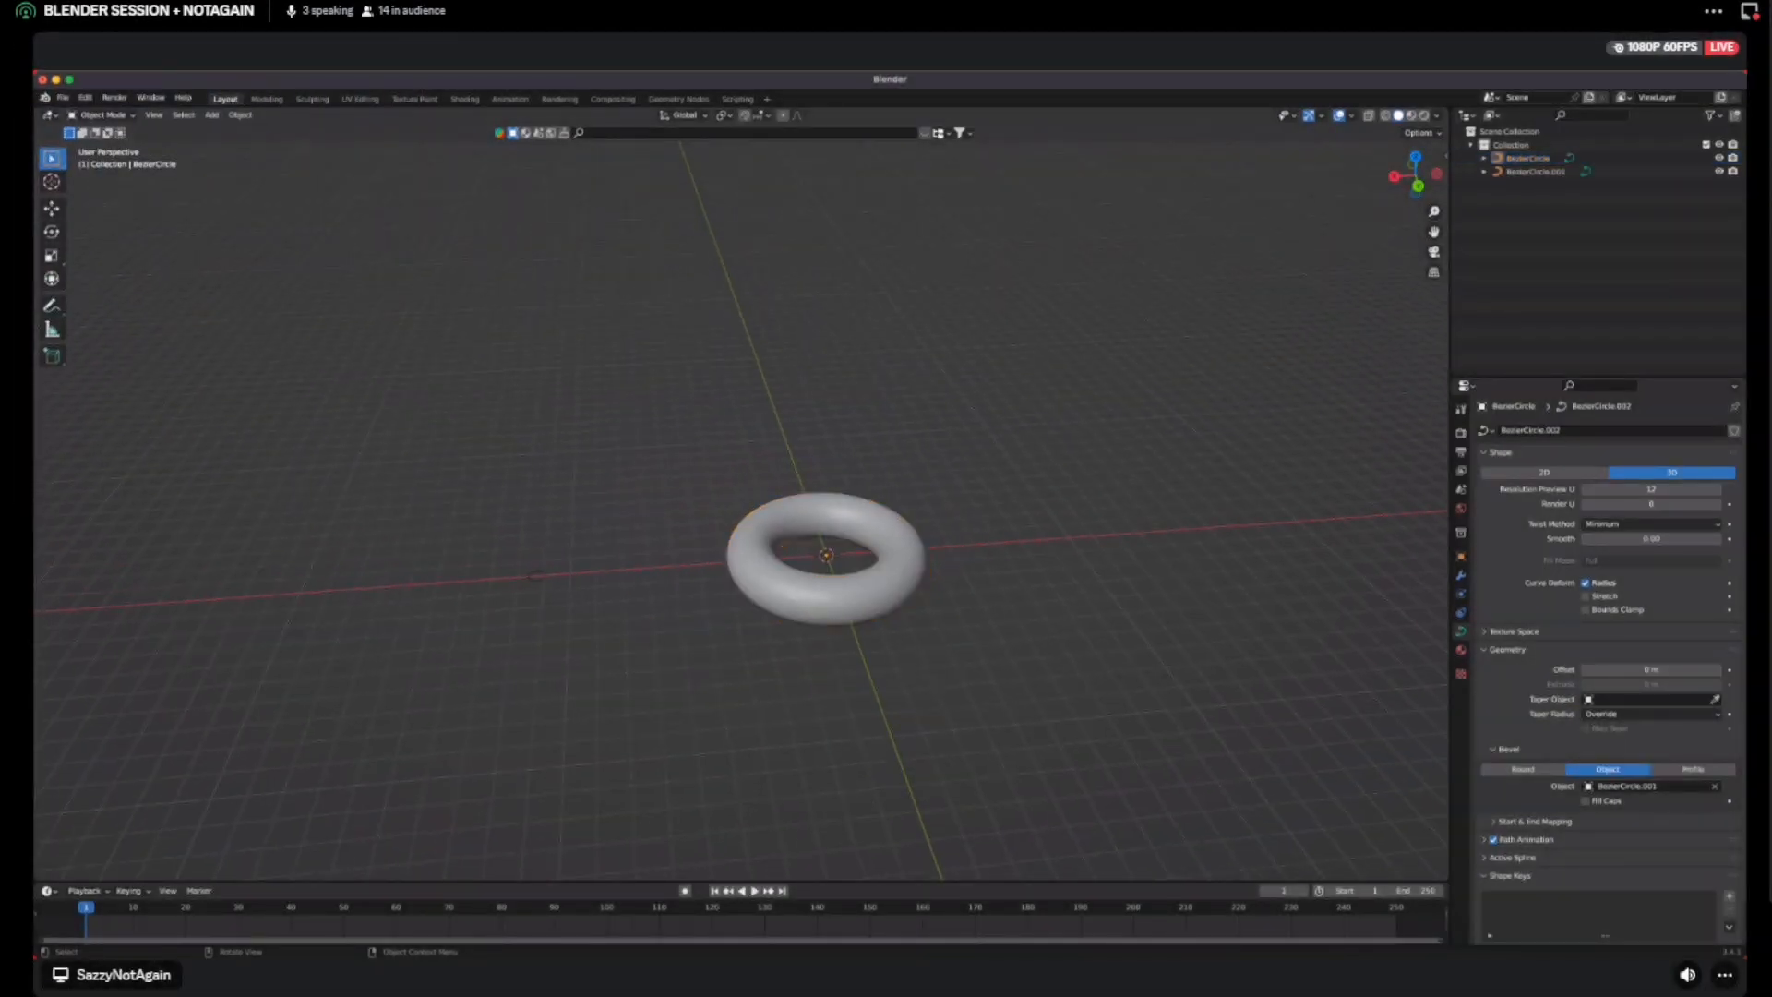
{"action": "left_click_drag", "start_coordinate": [661, 429], "coordinate": [1031, 706]}
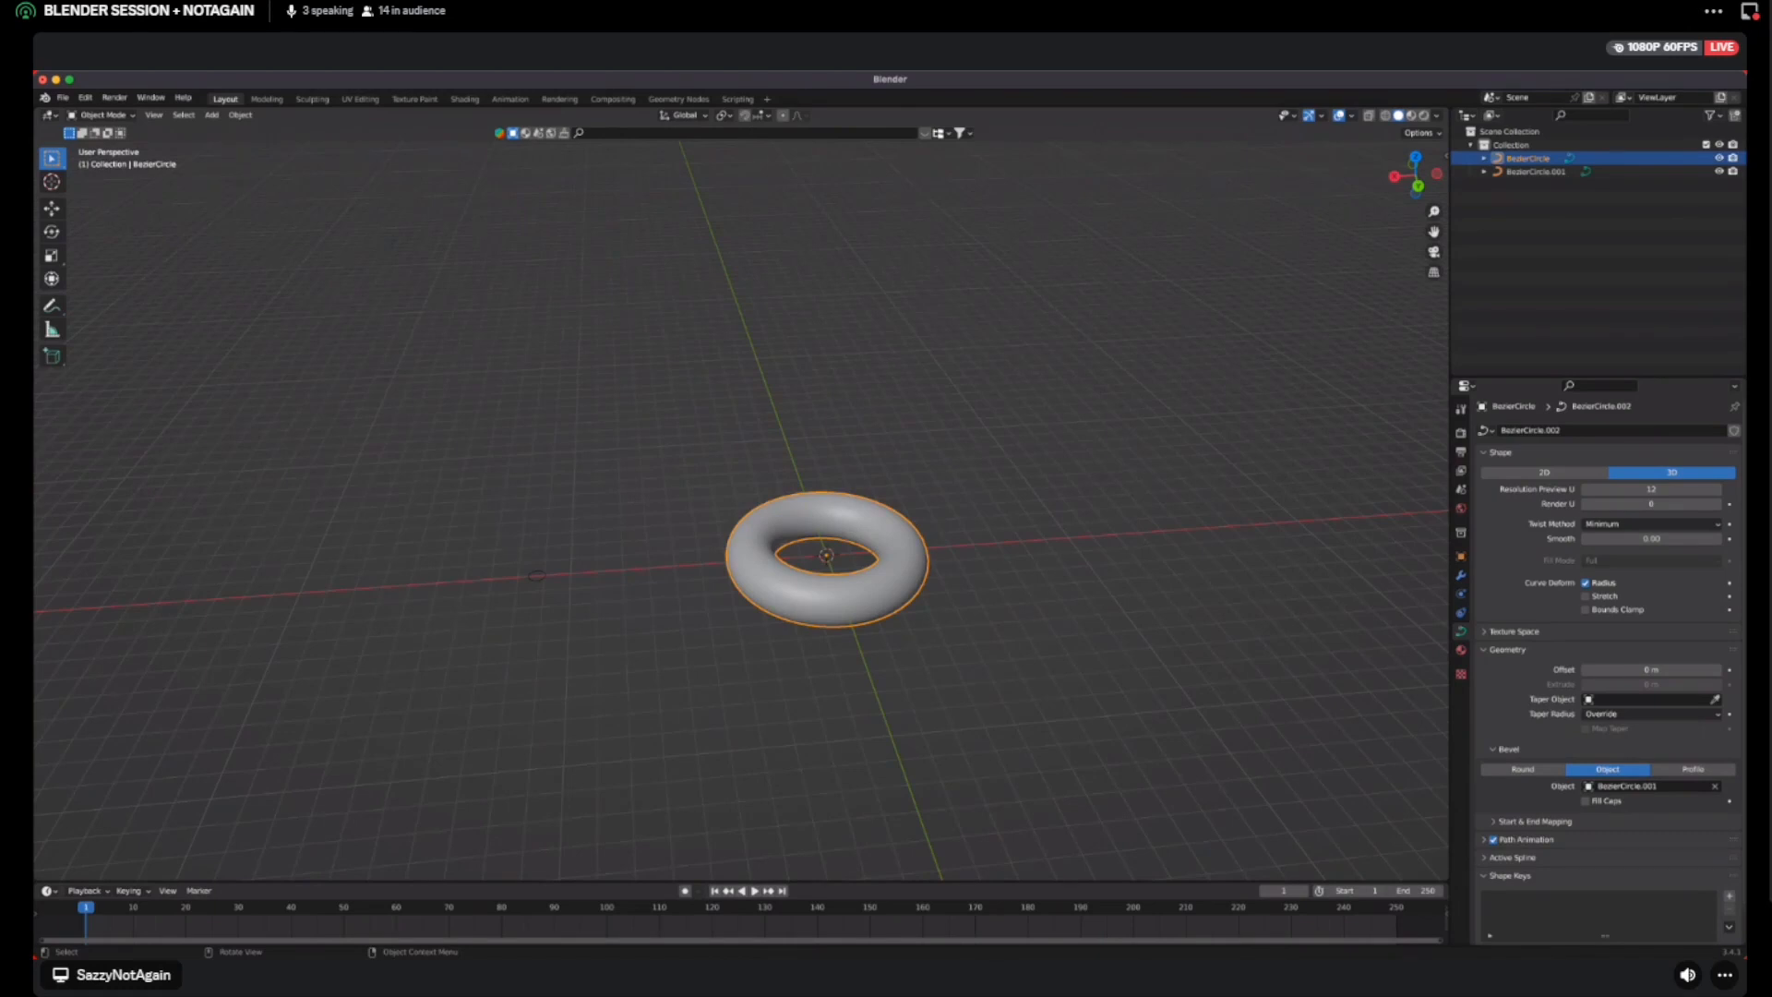
Enter Edit Mode on the large torus curve to access its control points
{"action": "key", "text": "Tab"}
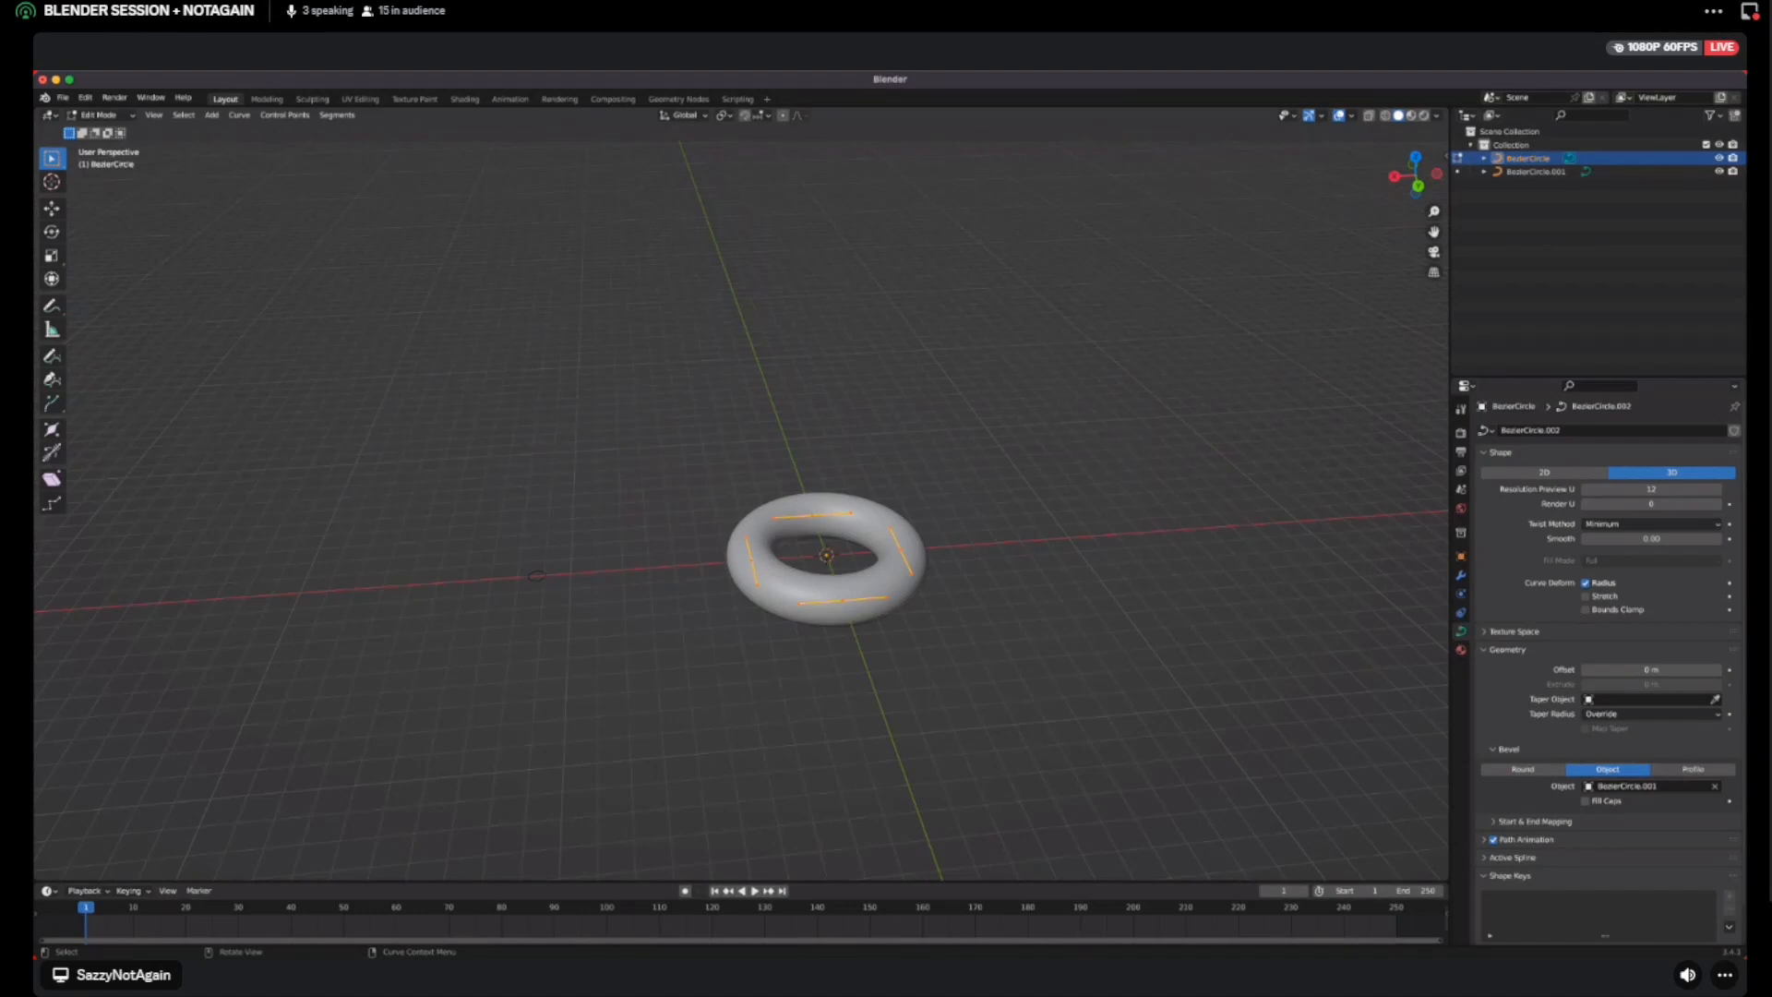
{"action": "key", "text": "Tab"}
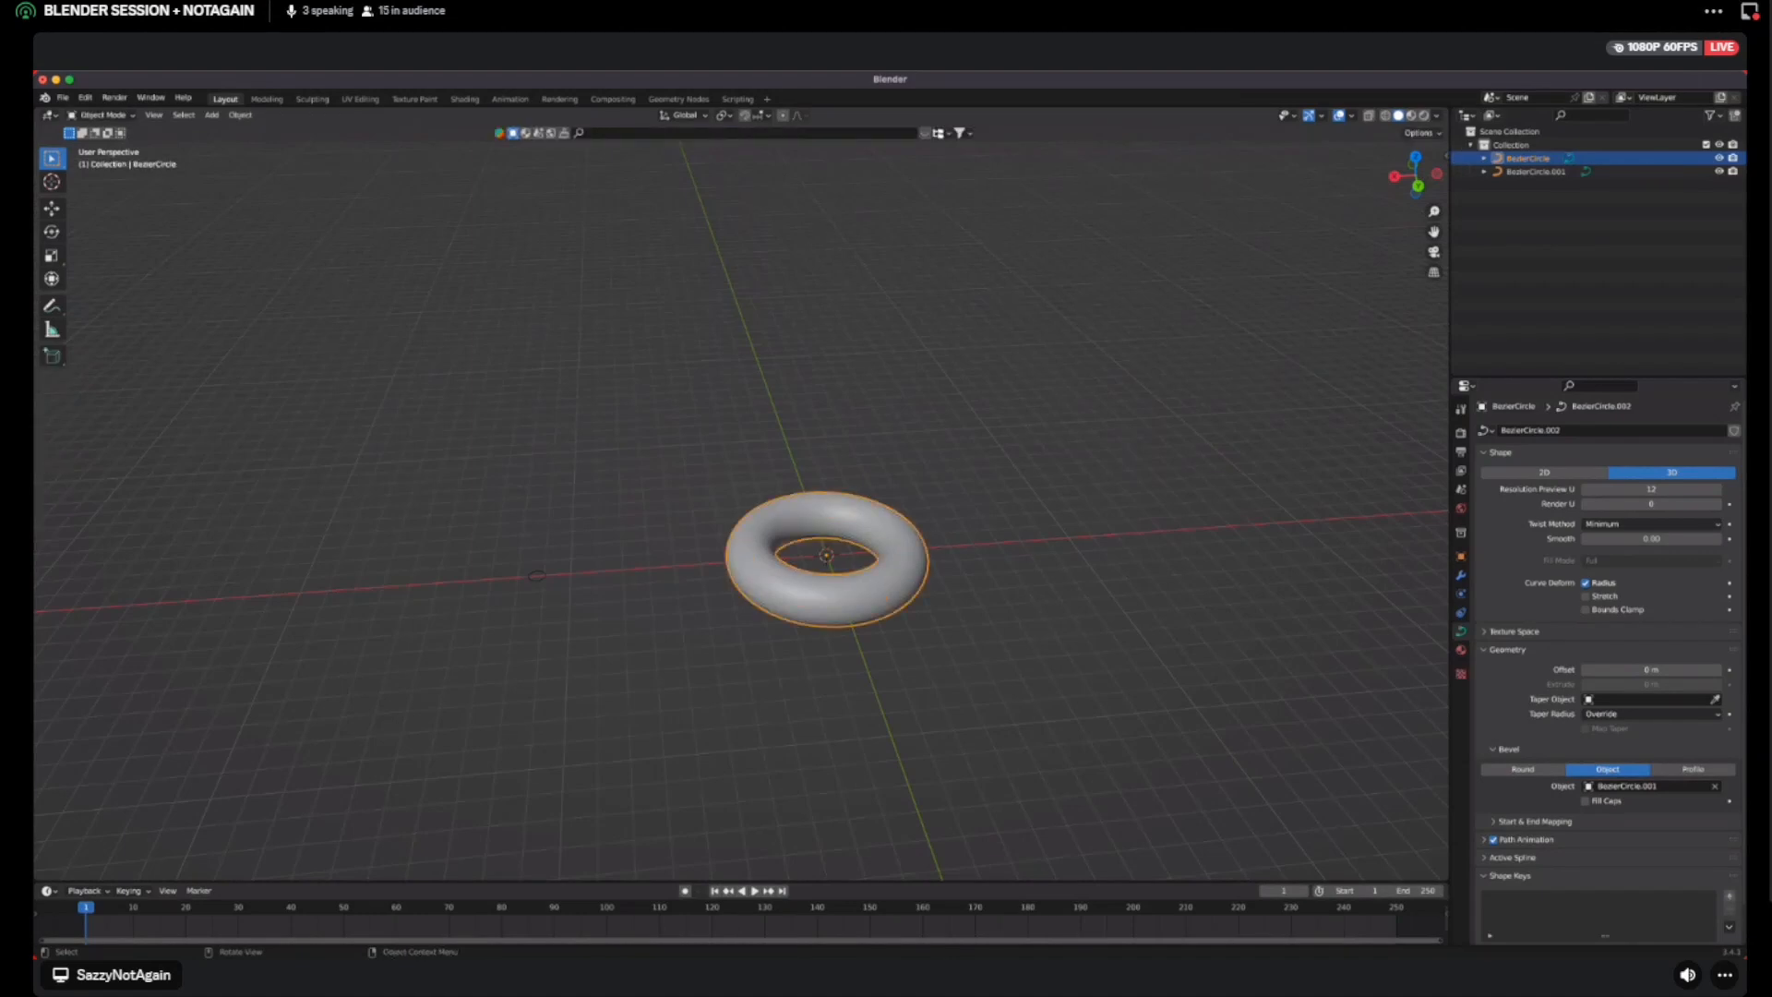
{"action": "key", "text": "Tab"}
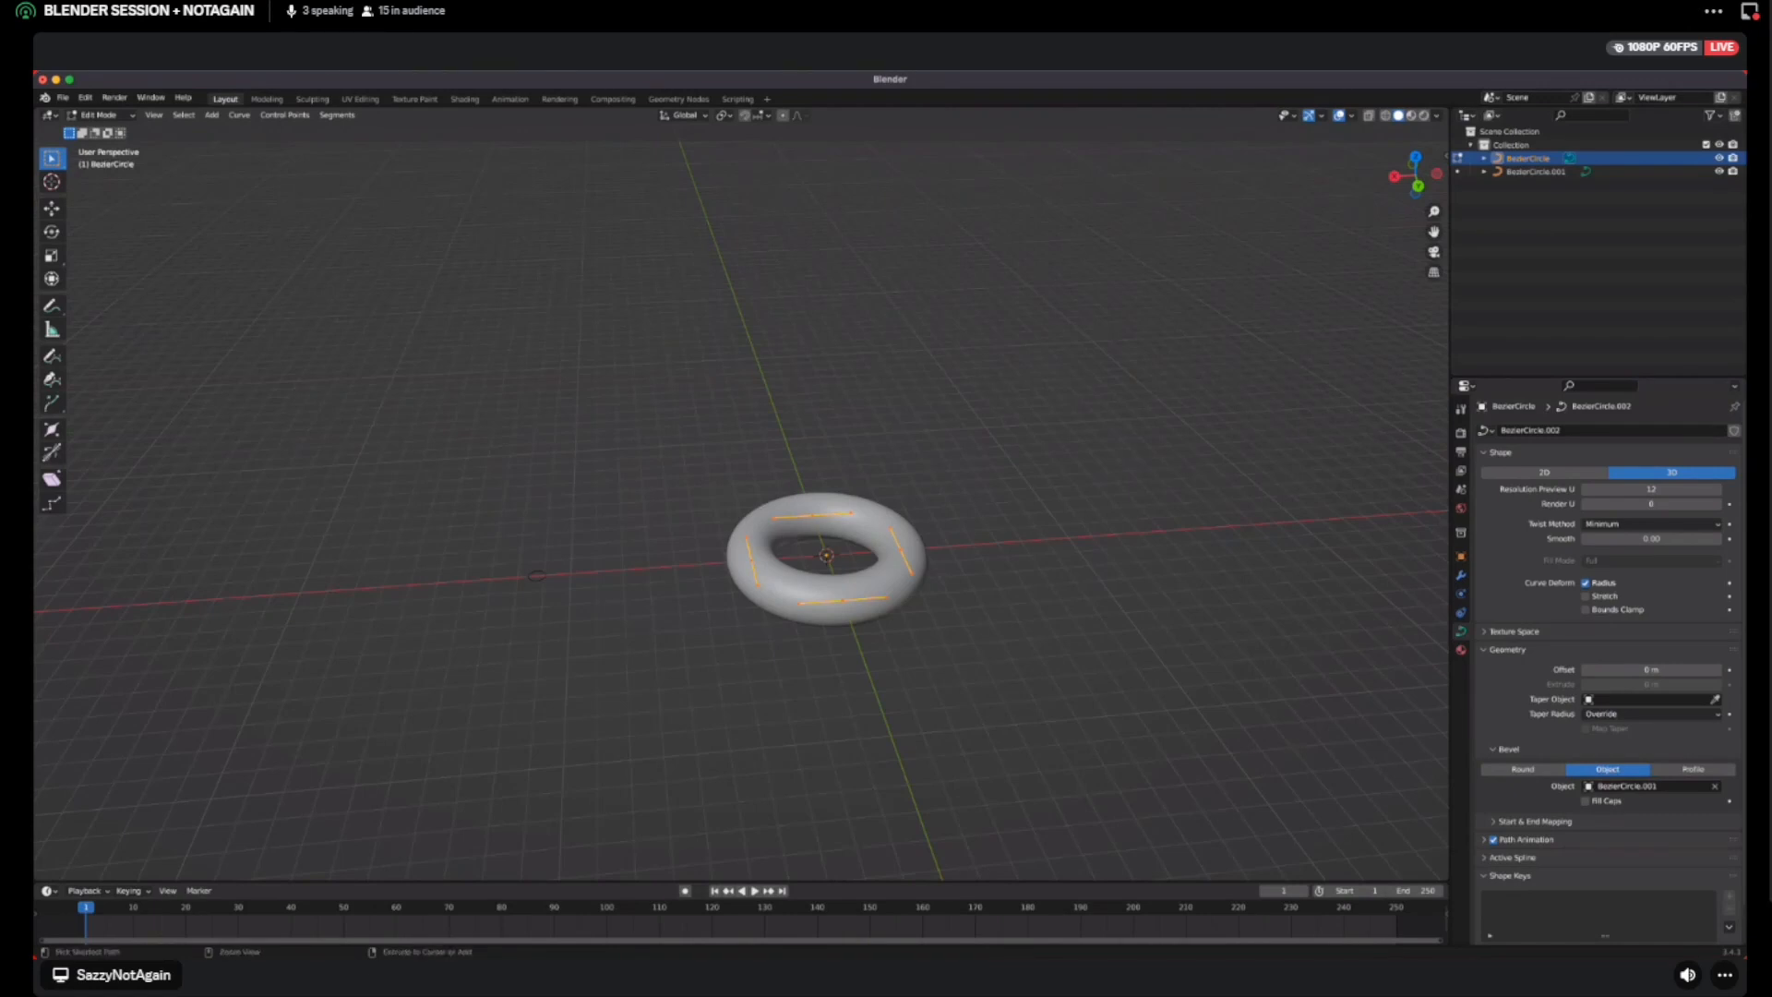
{"action": "scroll", "coordinate": [740, 503], "scroll_direction": "up", "scroll_amount": 2, "text": "ctrl"}
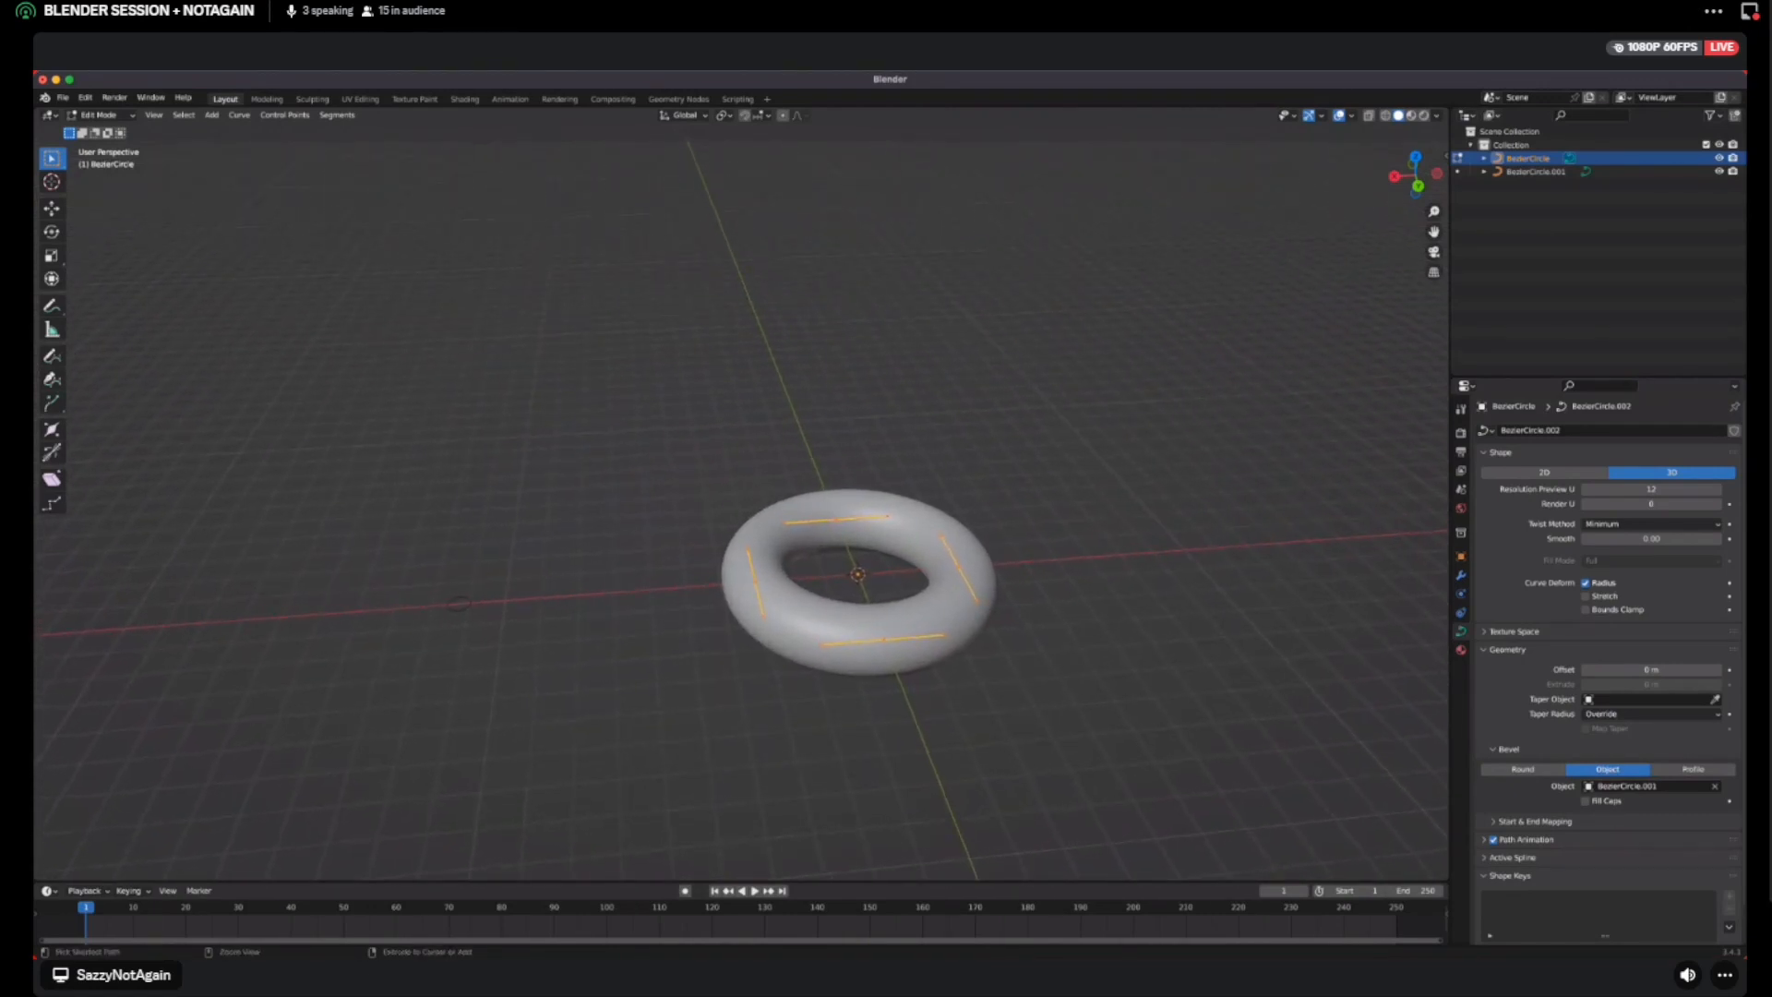
{"action": "middle_click_drag", "start_coordinate": [740, 503], "coordinate": [606, 504], "text": "shift"}
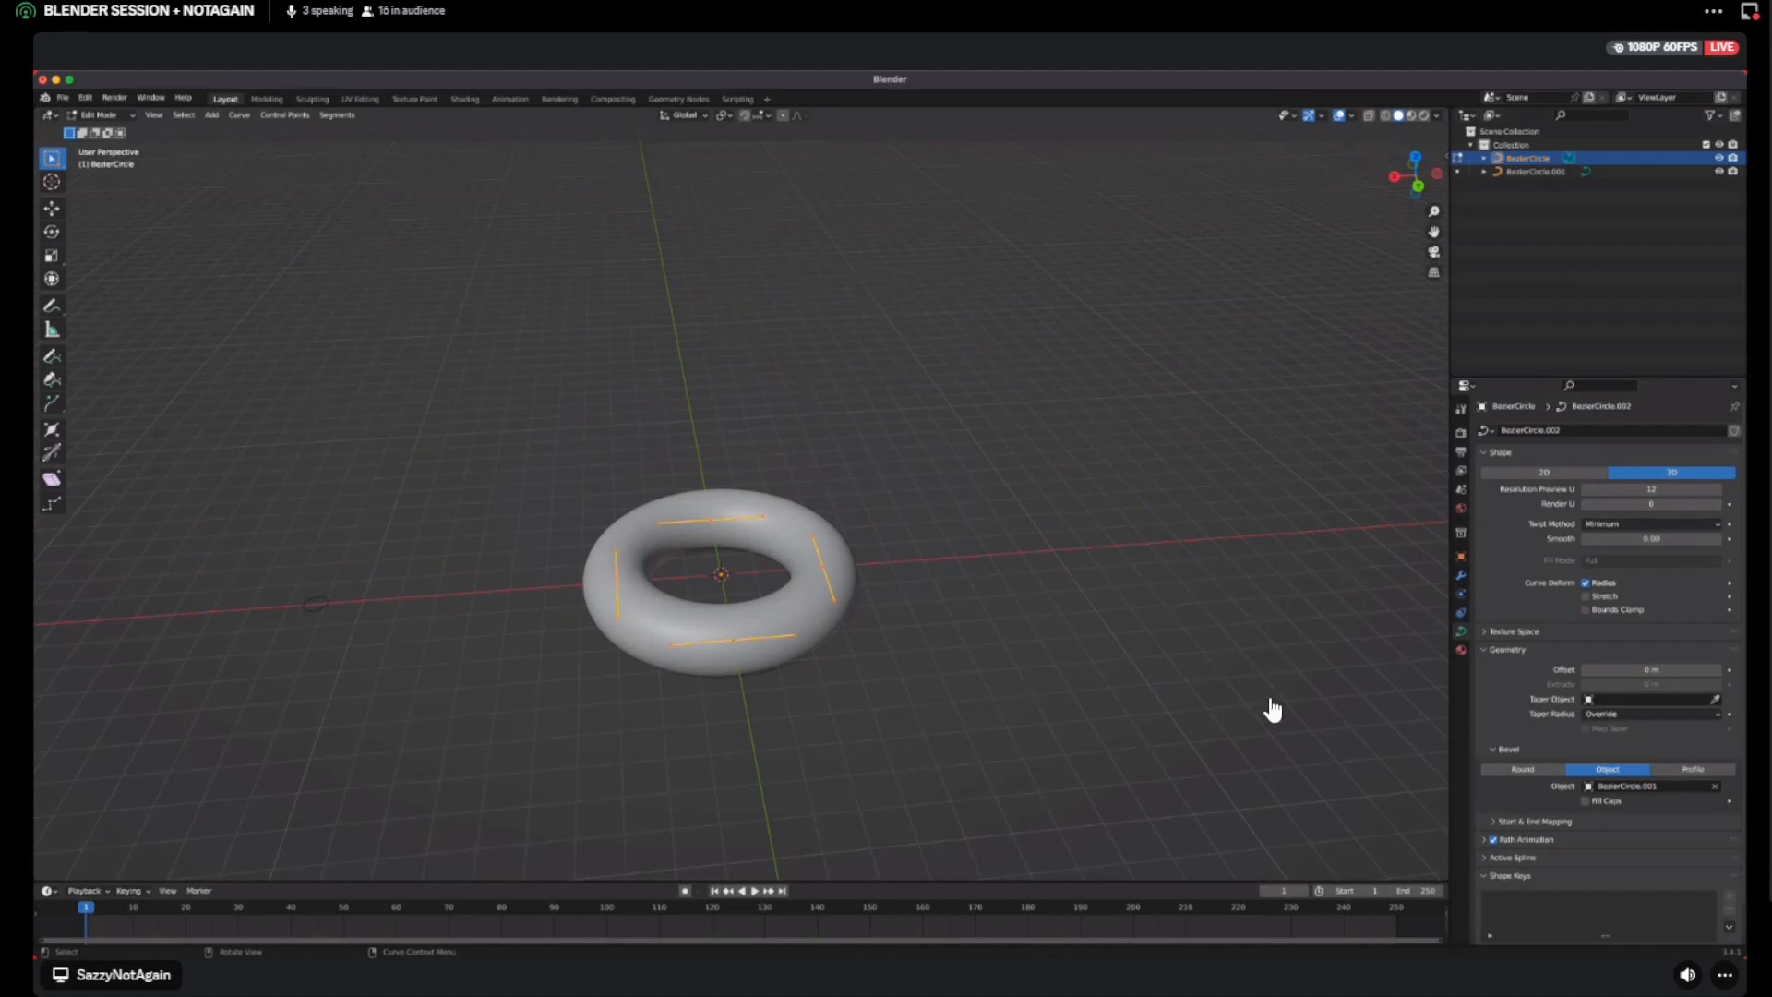
Try freely rotating the control point on the torus's negative X side, and undo that rotation
{"action": "left_click_drag", "start_coordinate": [803, 534], "coordinate": [855, 592]}
{"action": "left_click_drag", "start_coordinate": [878, 626], "coordinate": [797, 496]}
{"action": "key", "text": "r"}
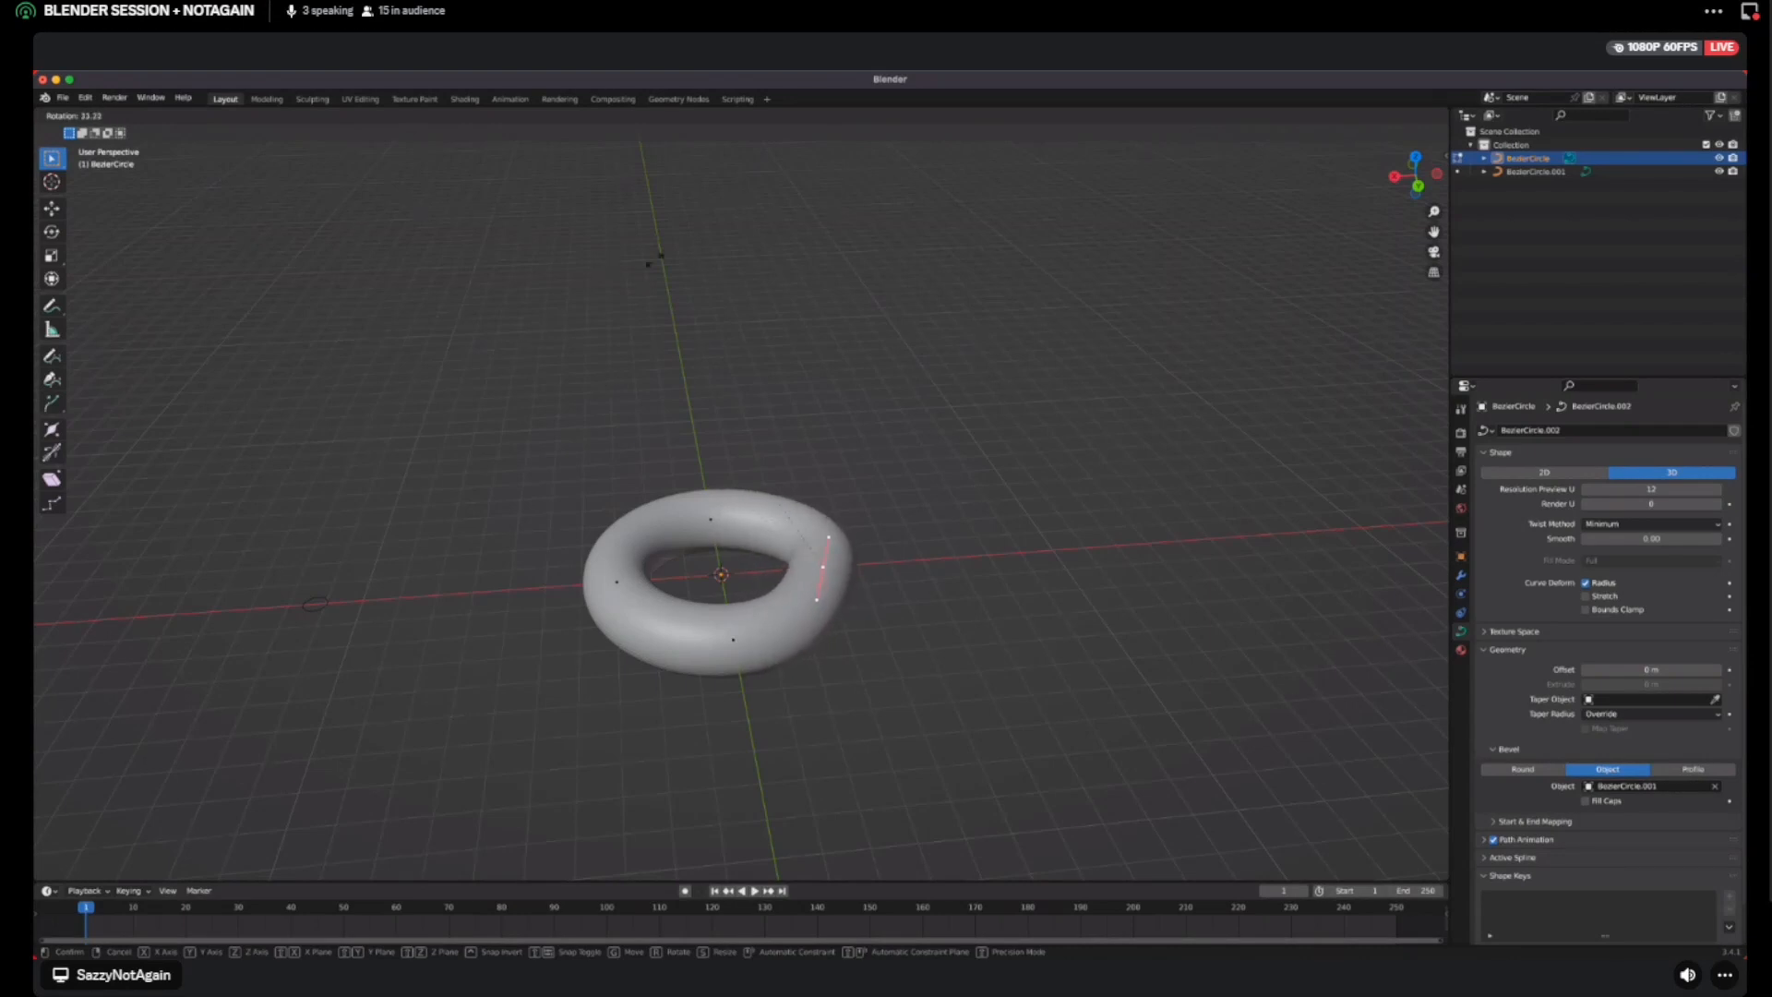
{"action": "left_click", "coordinate": [662, 281]}
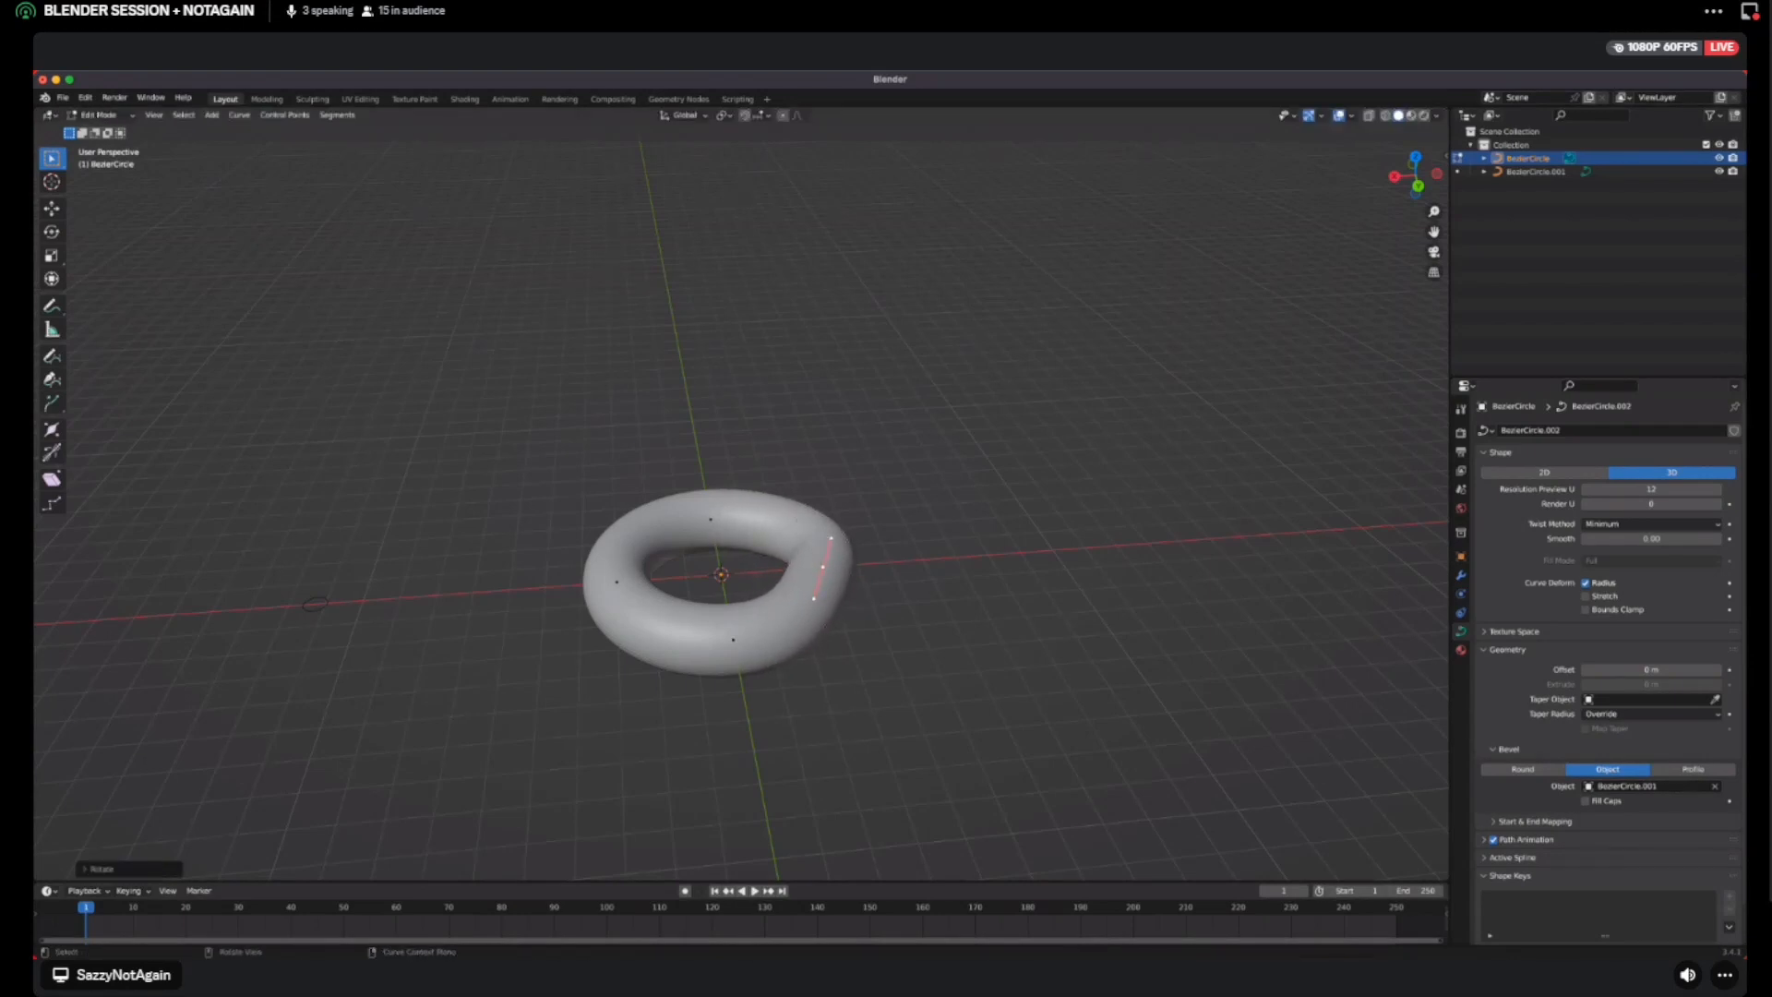
{"action": "key", "text": "super+z"}
{"action": "key", "text": "super+z"}
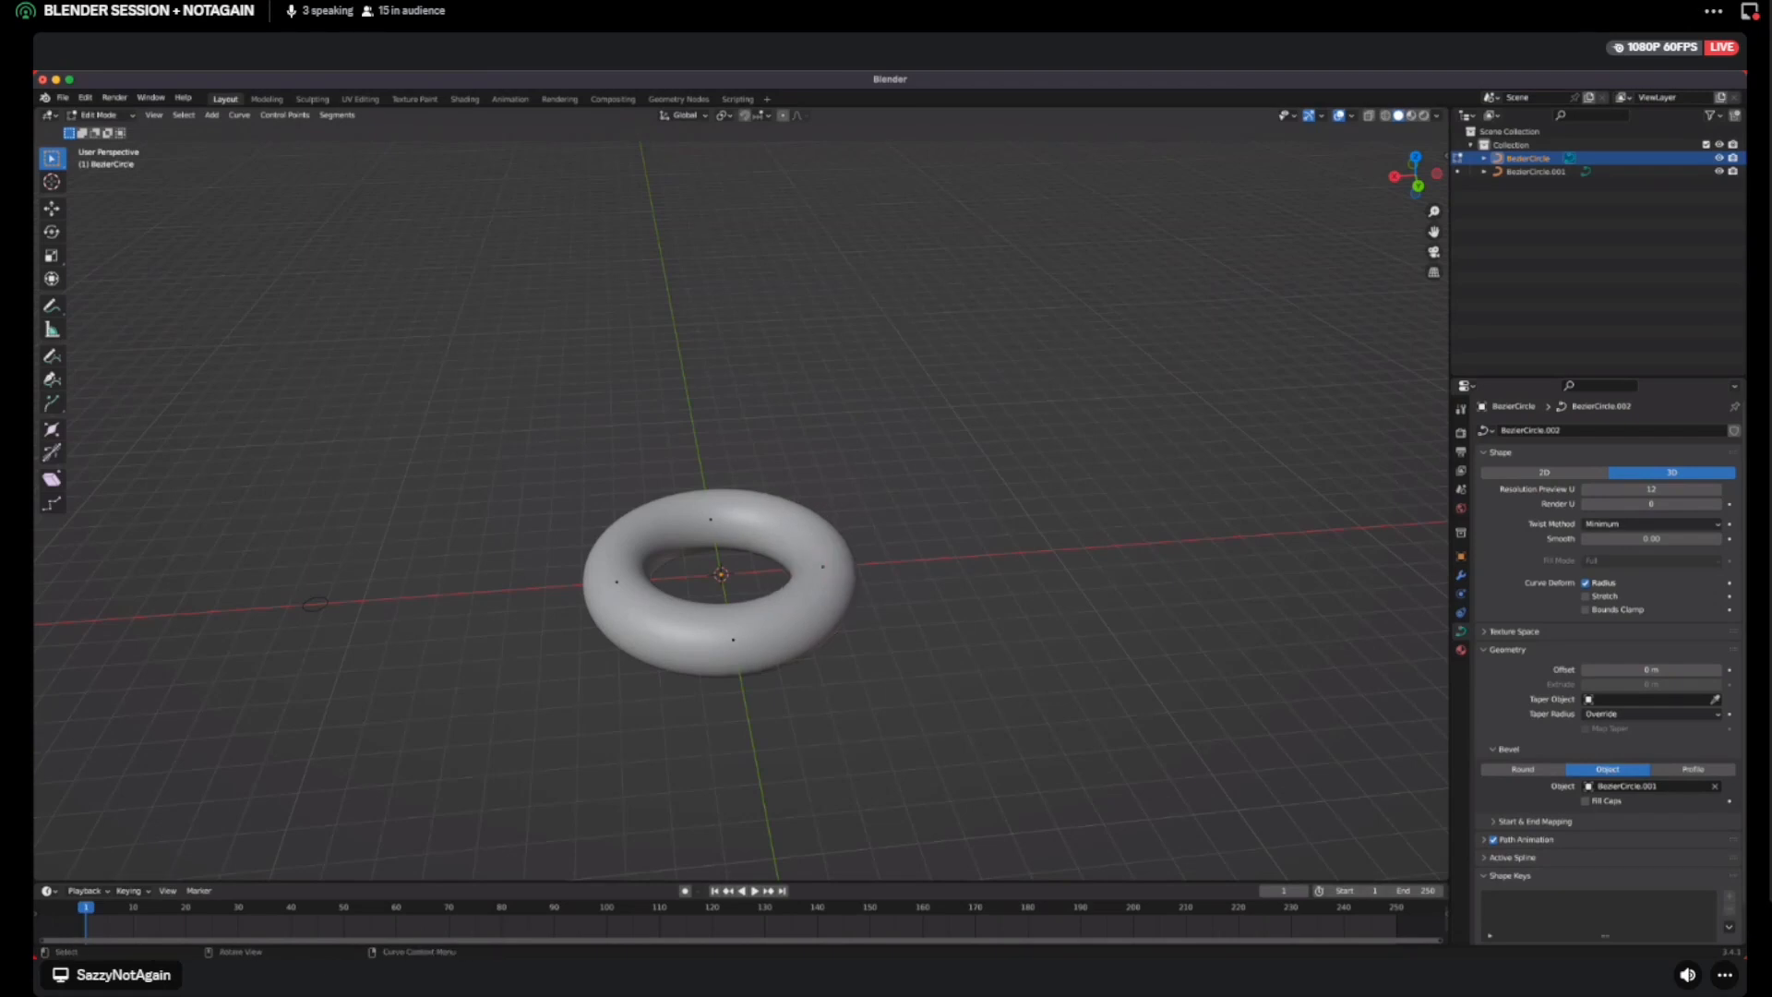
{"action": "left_click_drag", "start_coordinate": [916, 598], "coordinate": [789, 534]}
{"action": "key", "text": "r"}
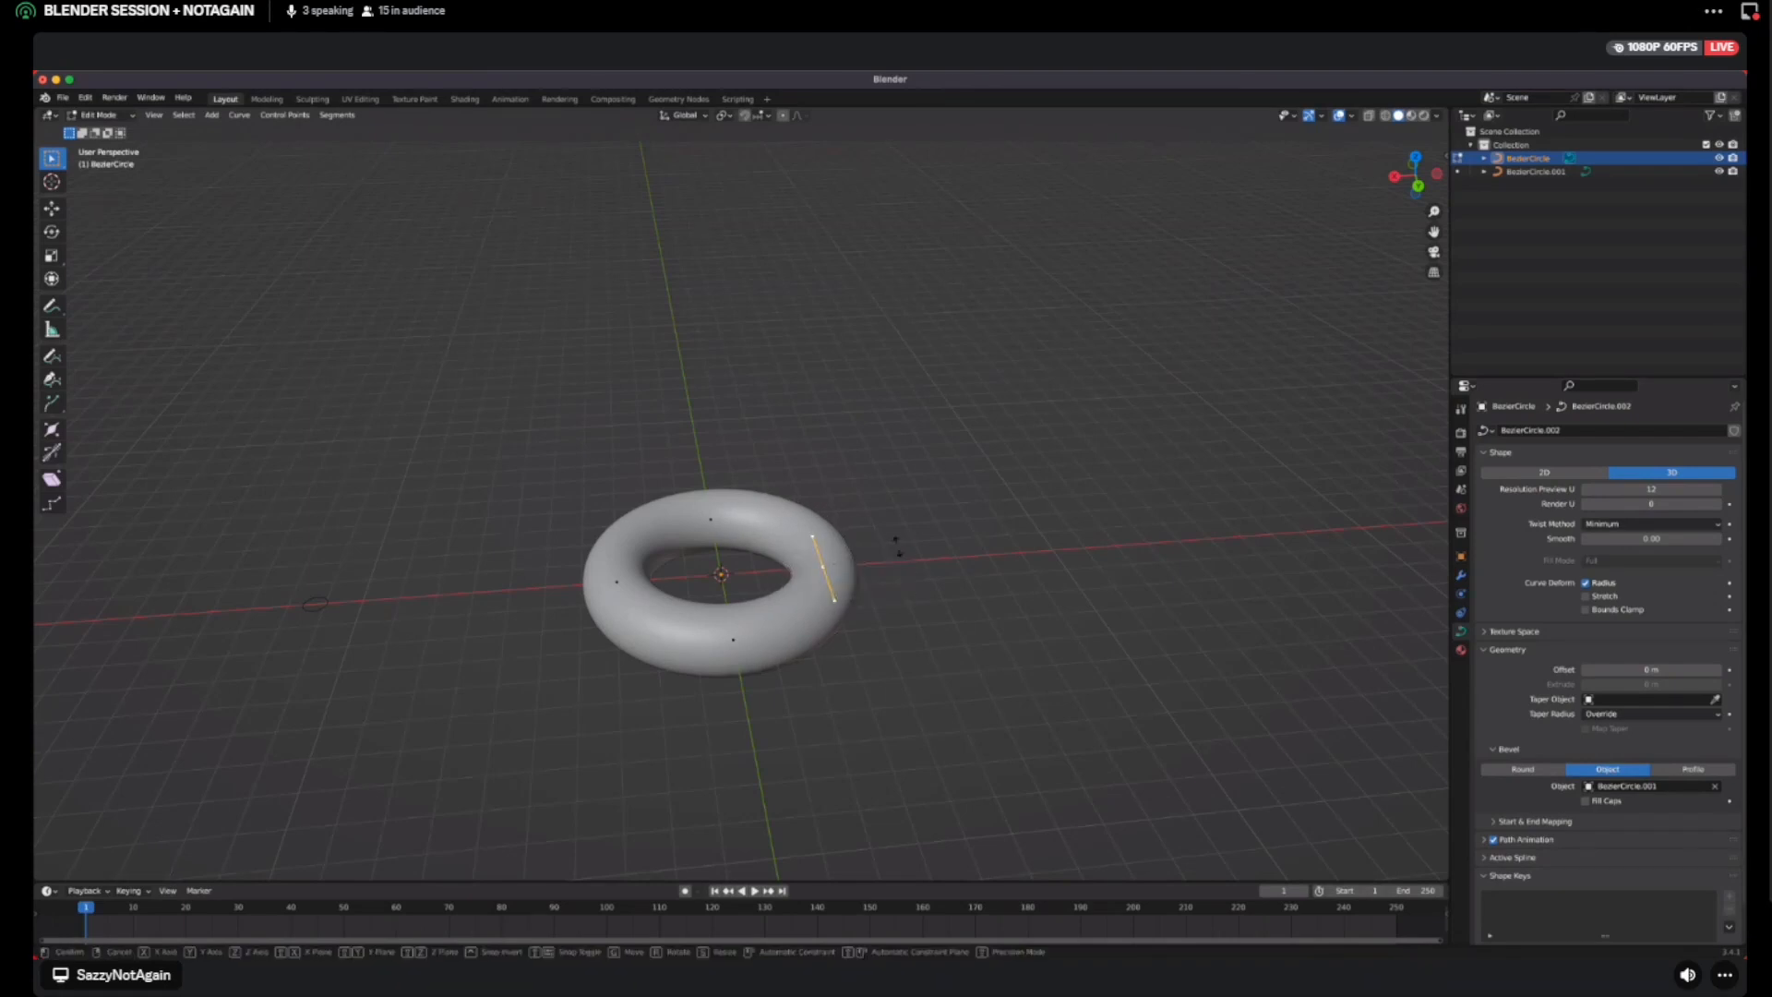
{"action": "type", "text": "x"}
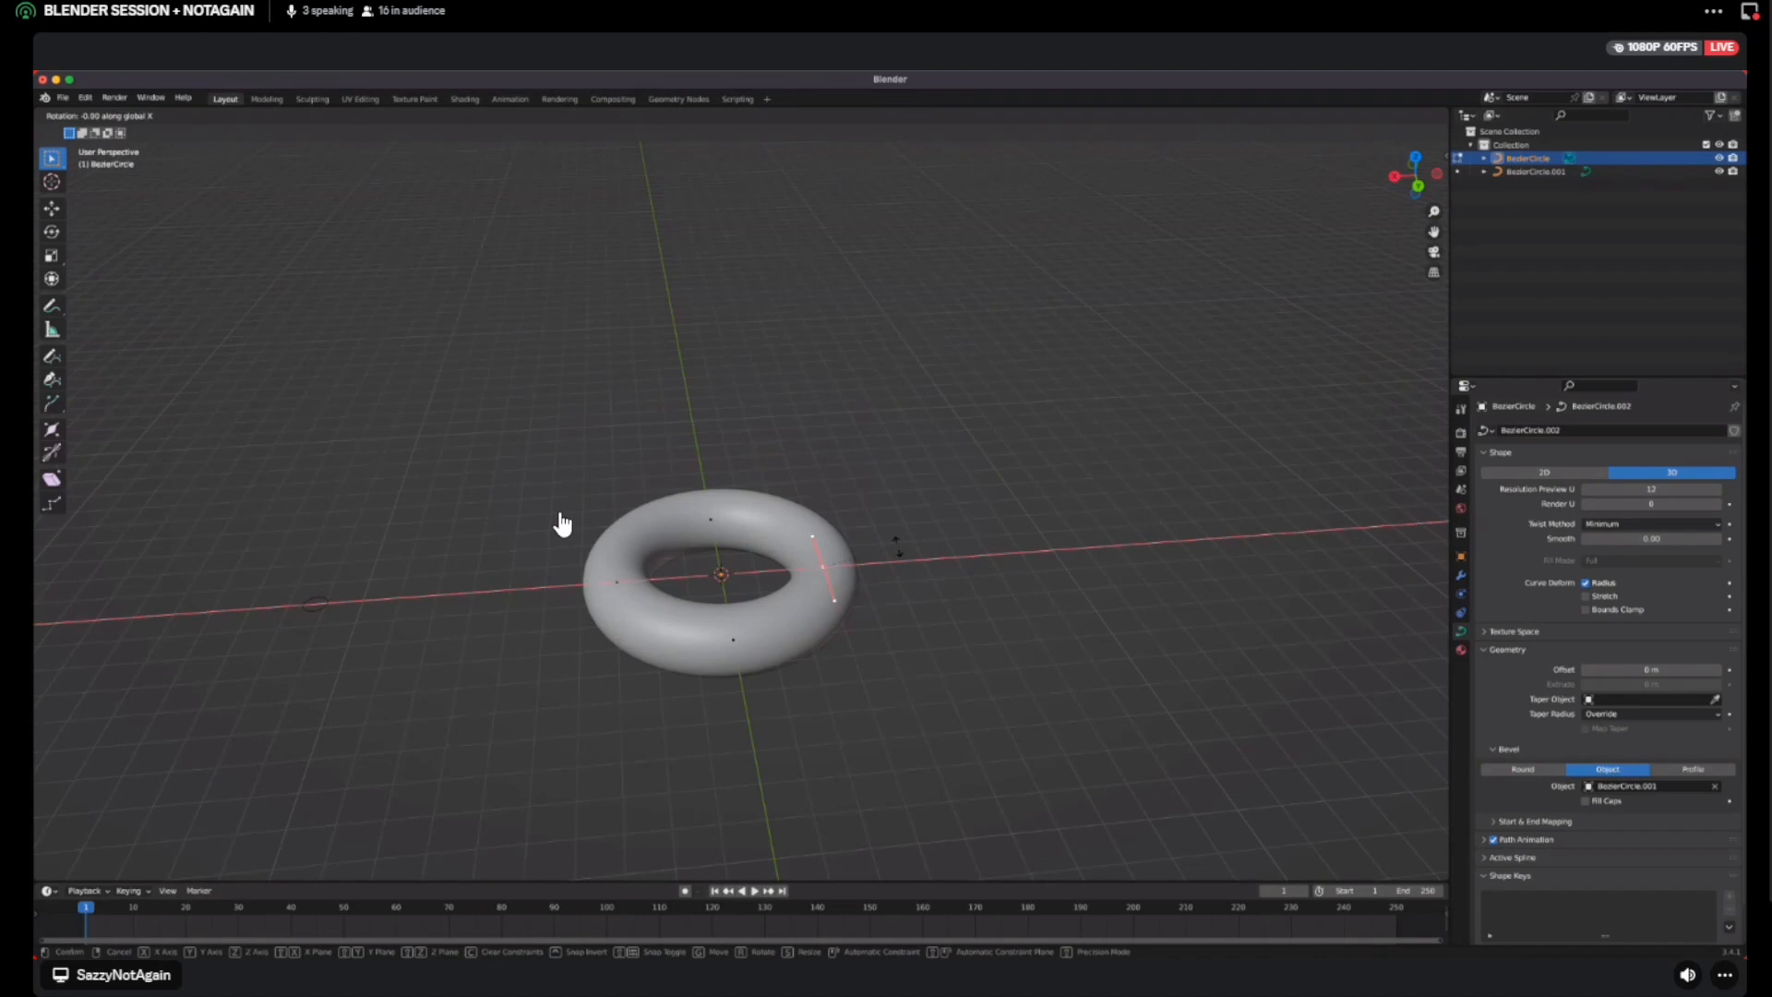
{"action": "type", "text": "60"}
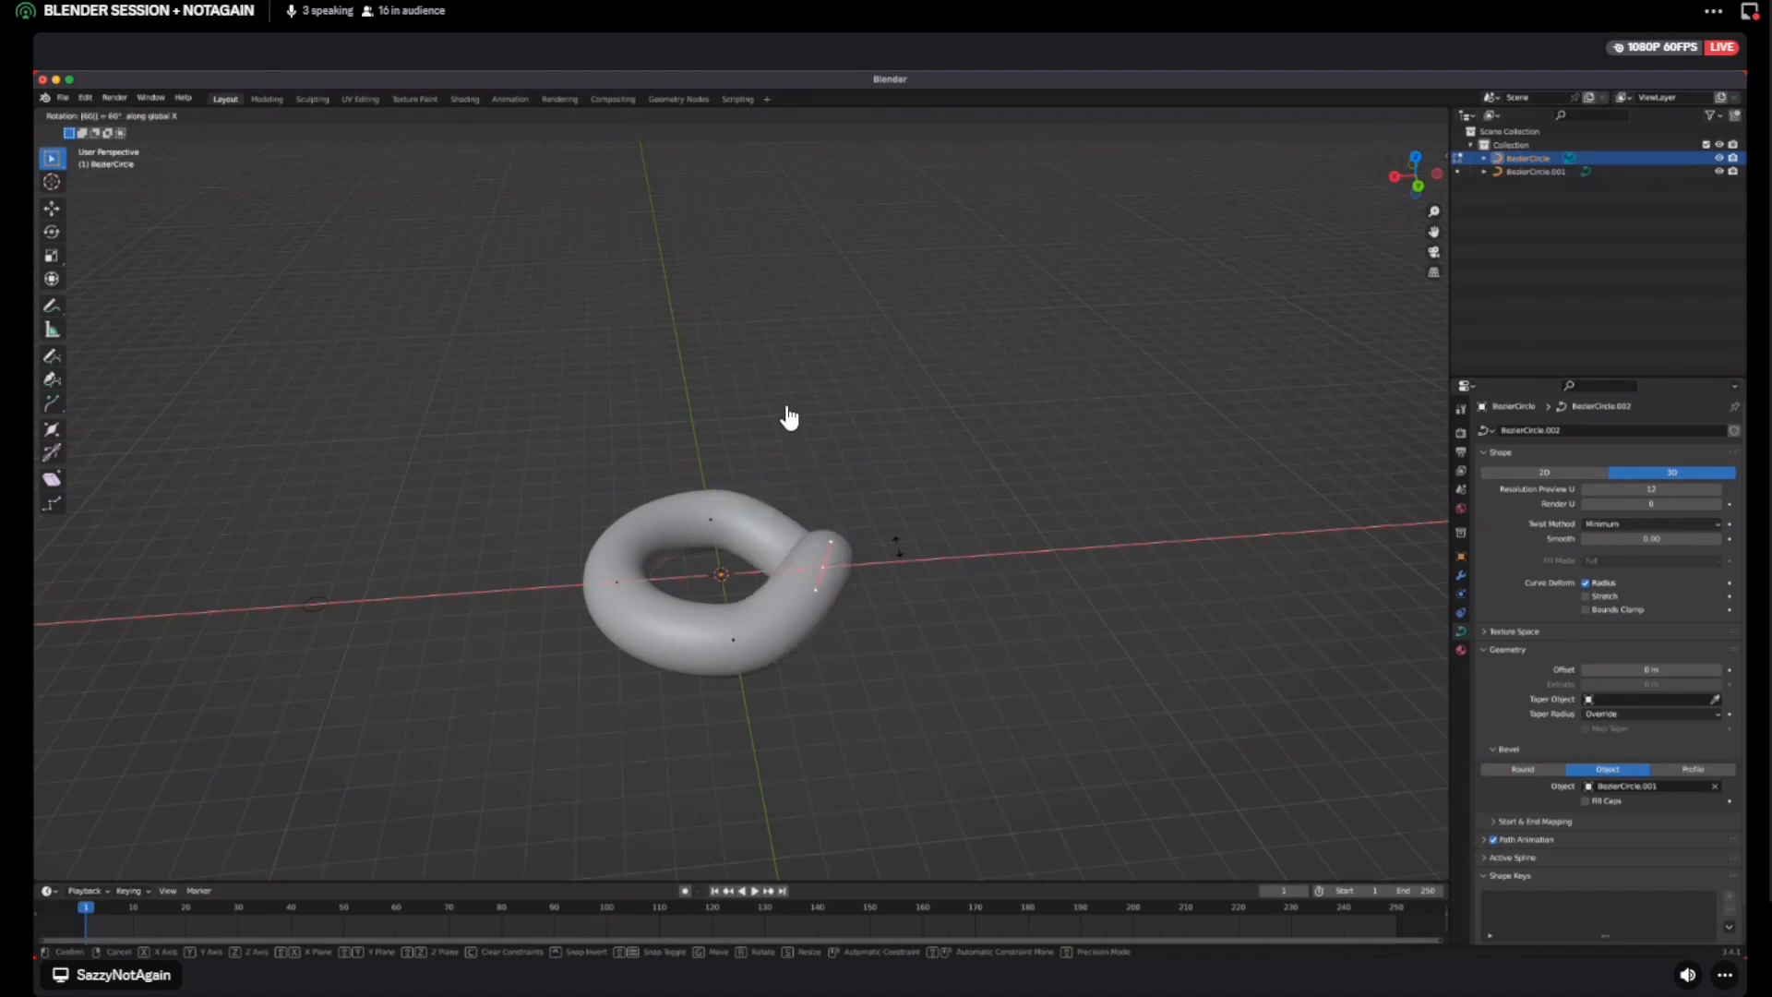
{"action": "key", "text": "Escape"}
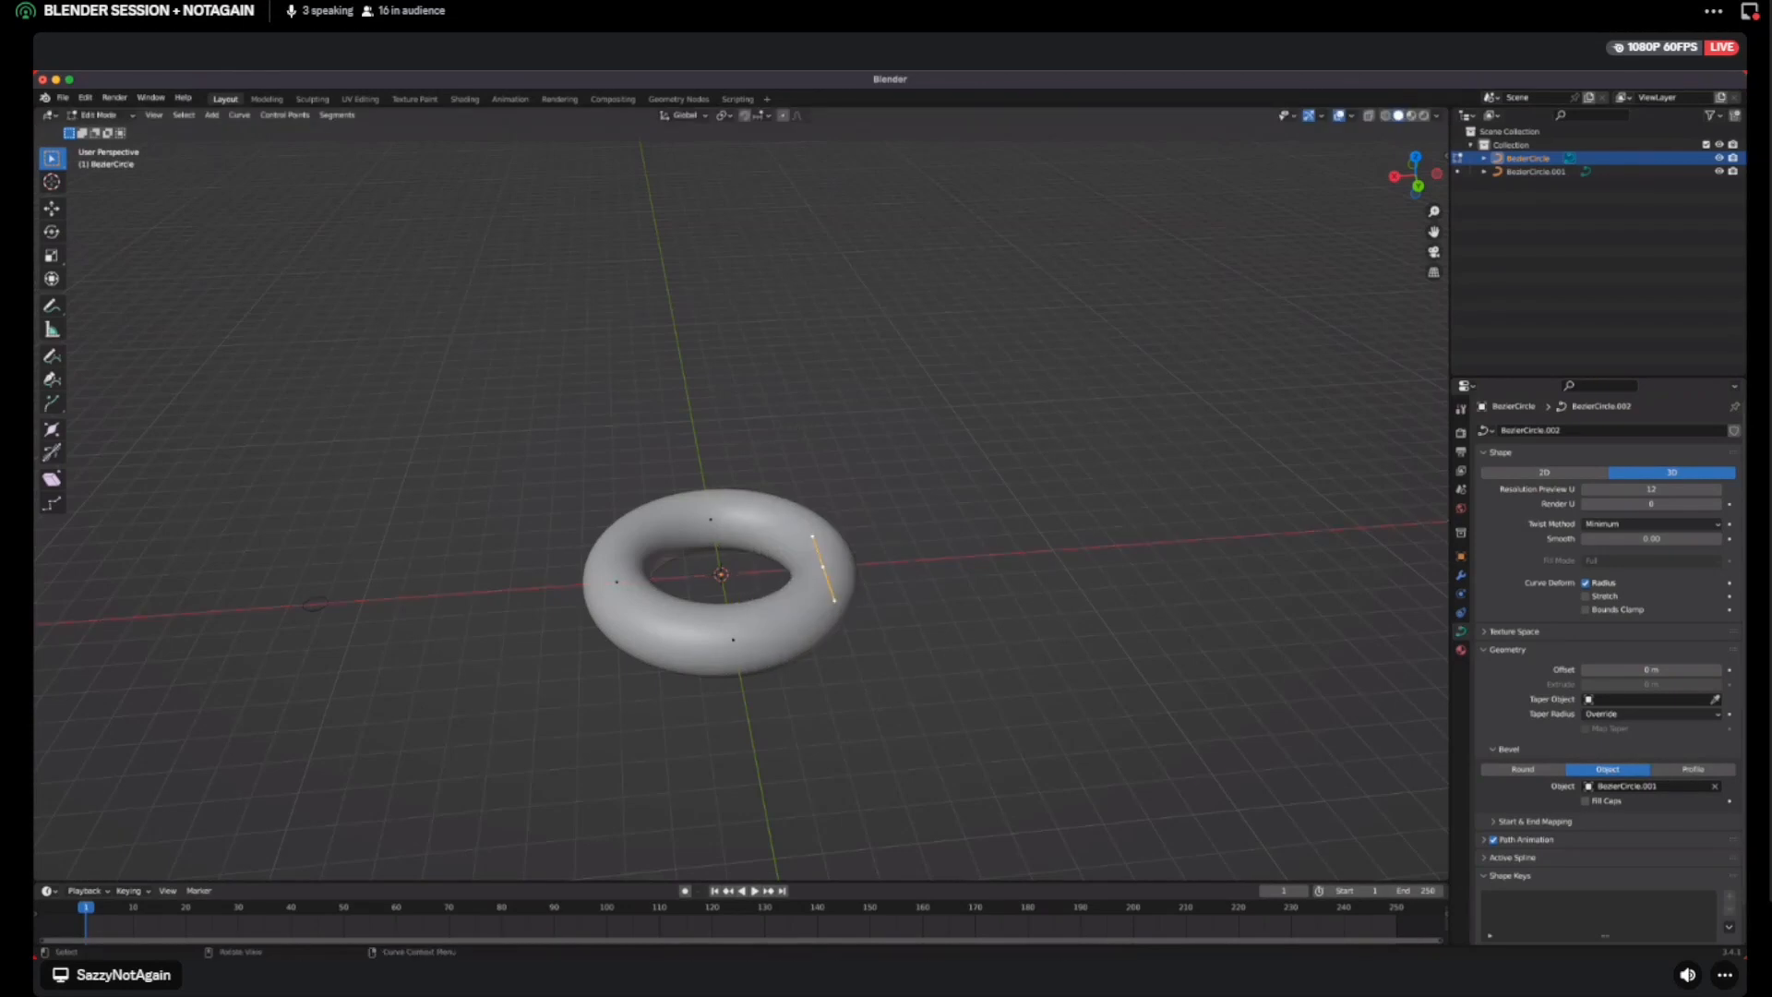
Rotate the control point on the torus's negative X side 60 degrees about the global X axis
{"action": "left_click_drag", "start_coordinate": [918, 669], "coordinate": [787, 491]}
{"action": "key", "text": "r"}
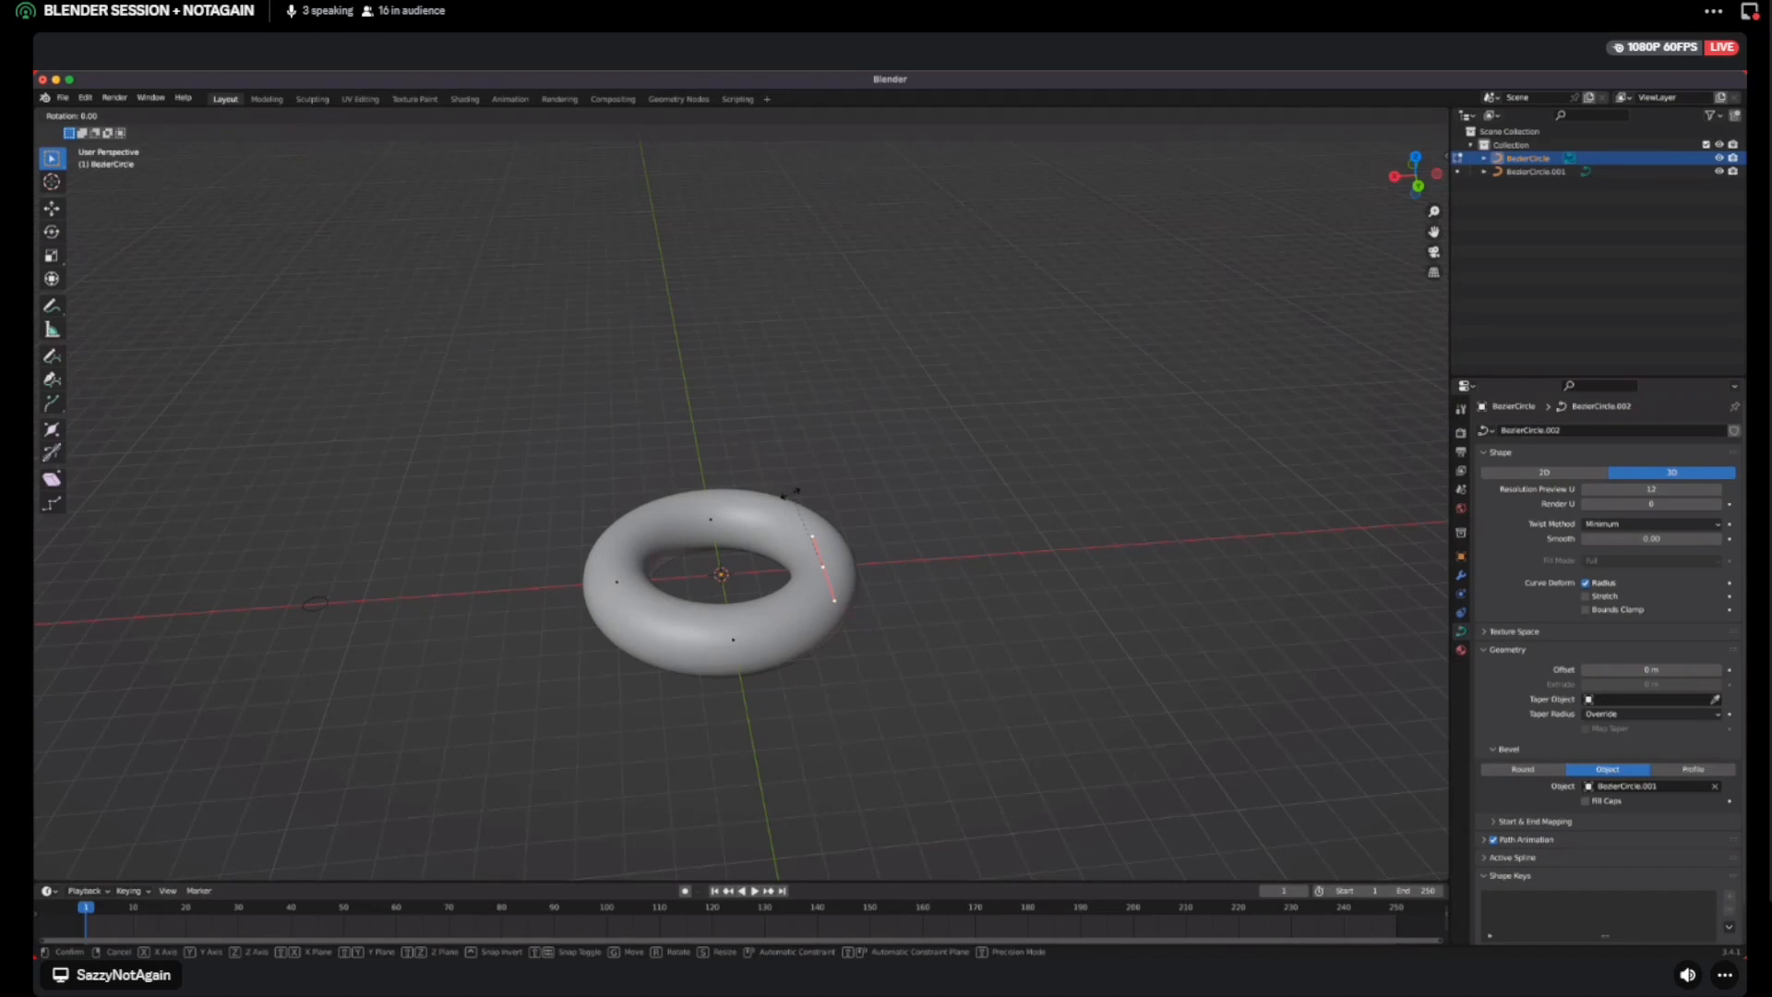
{"action": "key", "text": "x"}
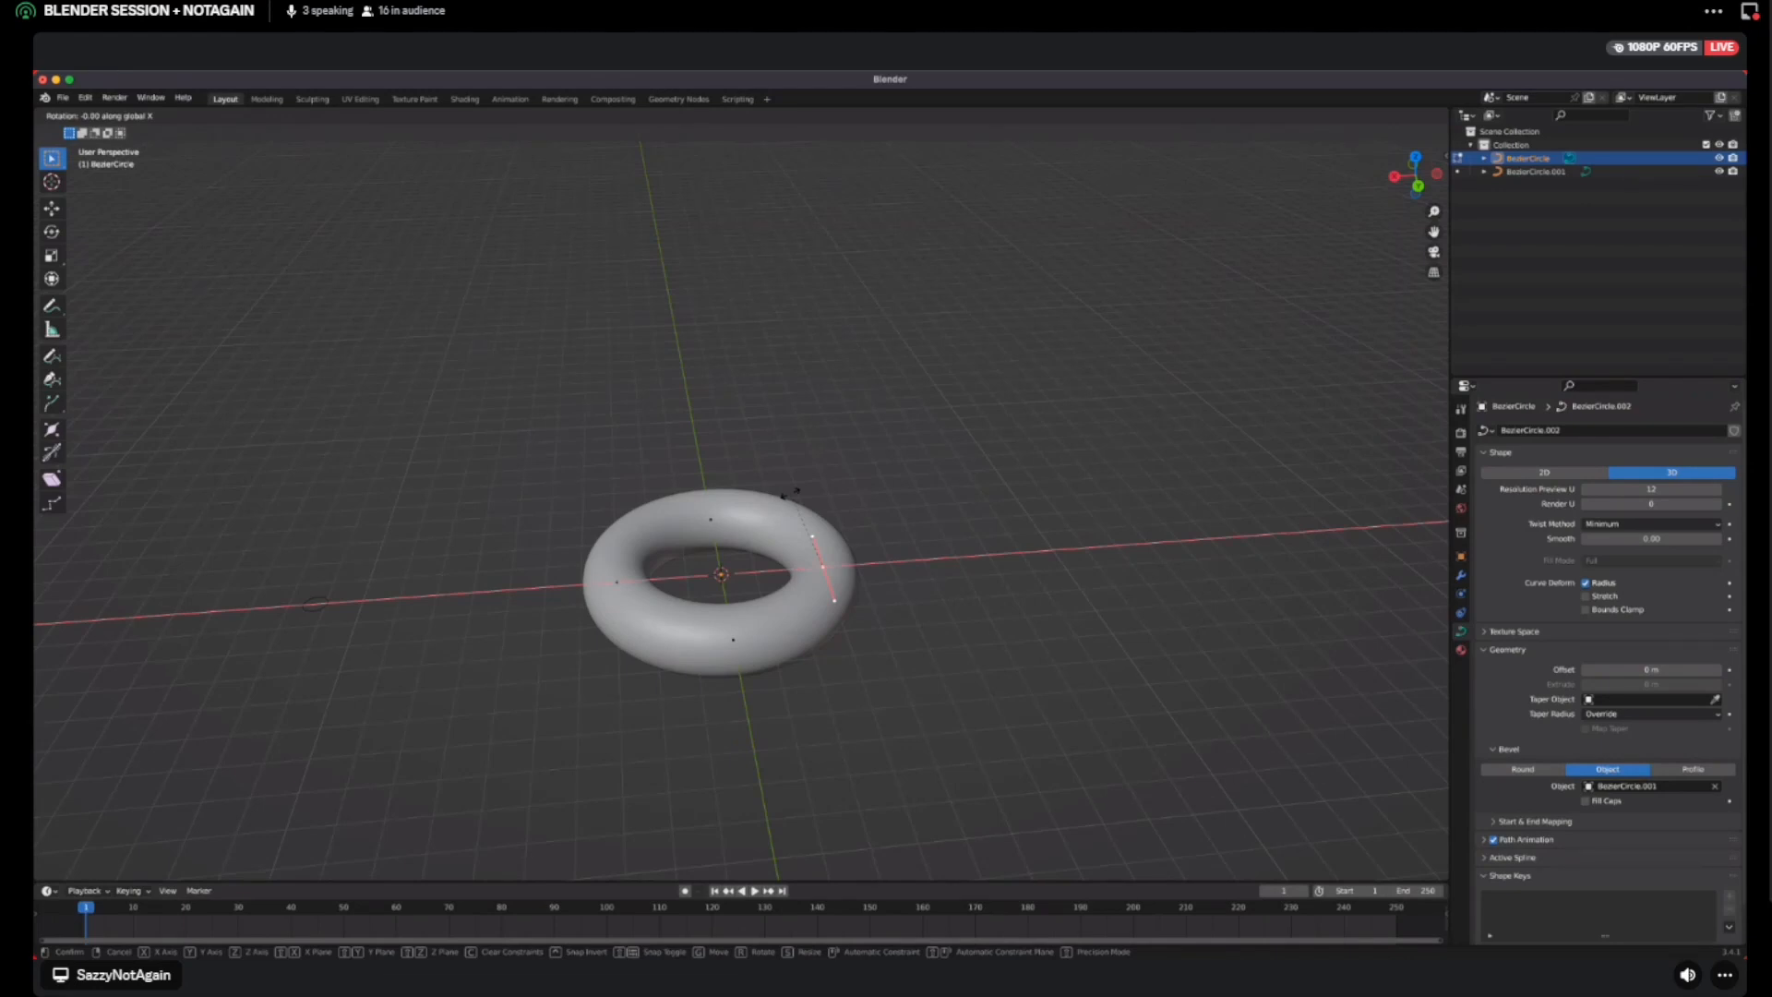
{"action": "type", "text": "60"}
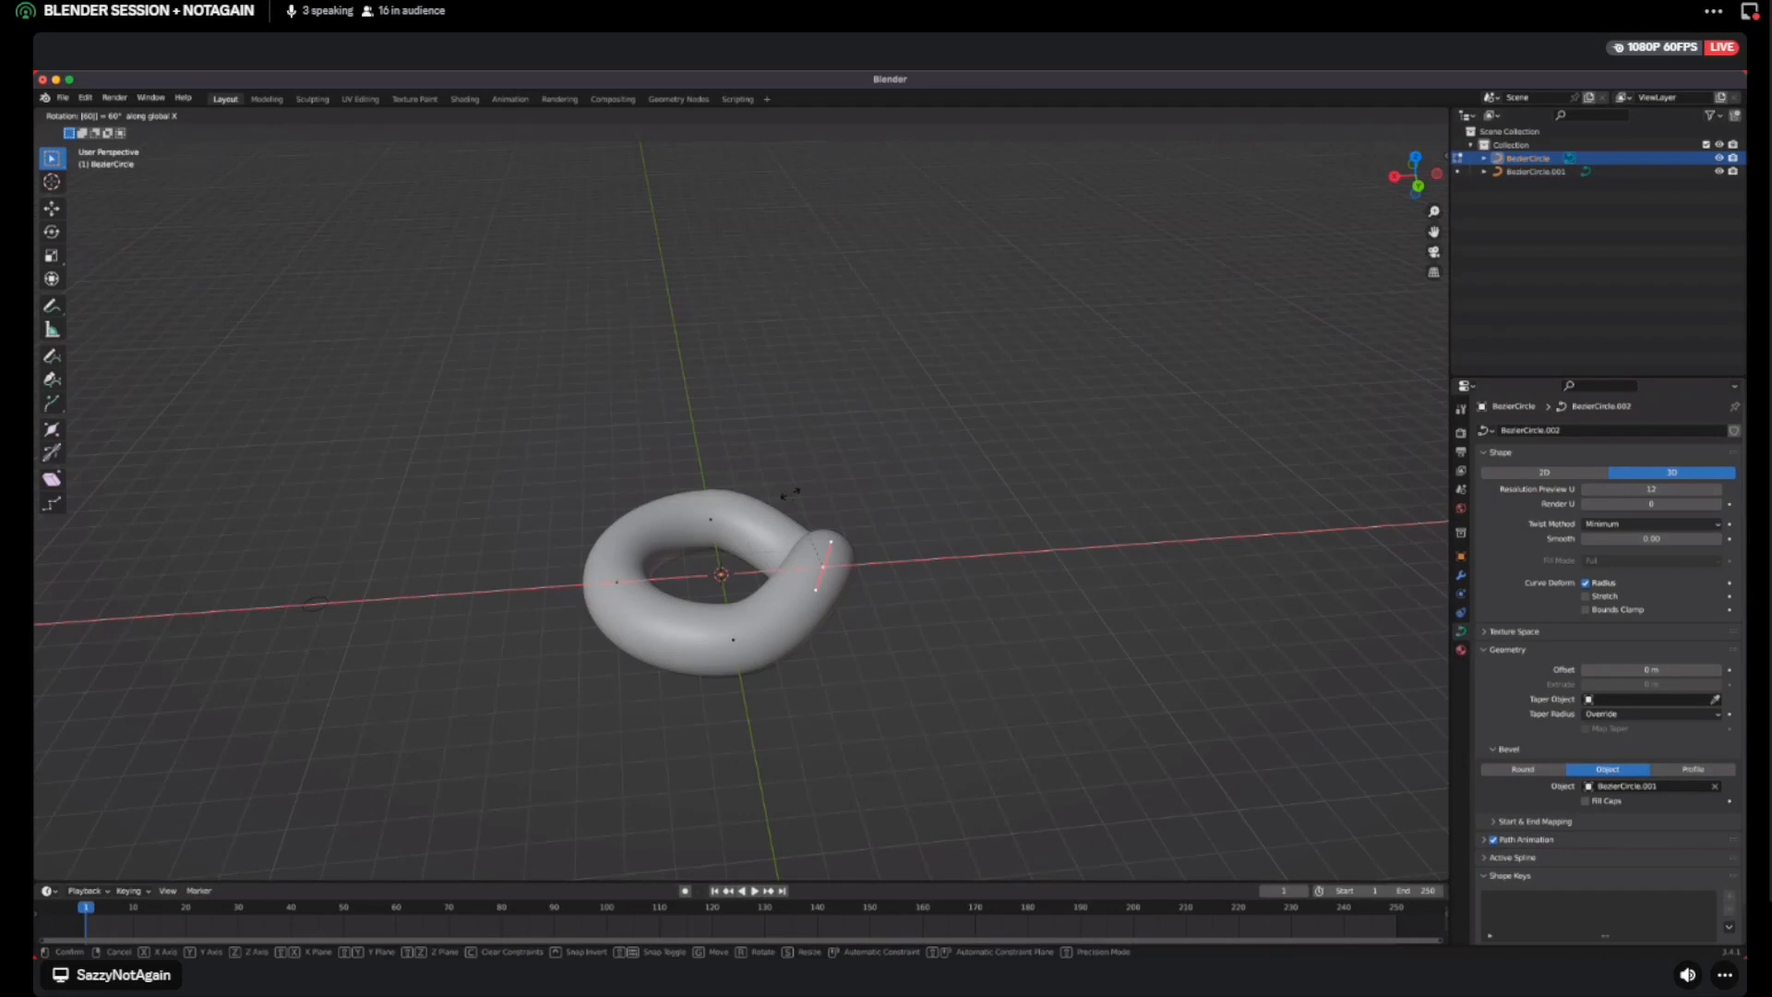
{"action": "key", "text": "Return"}
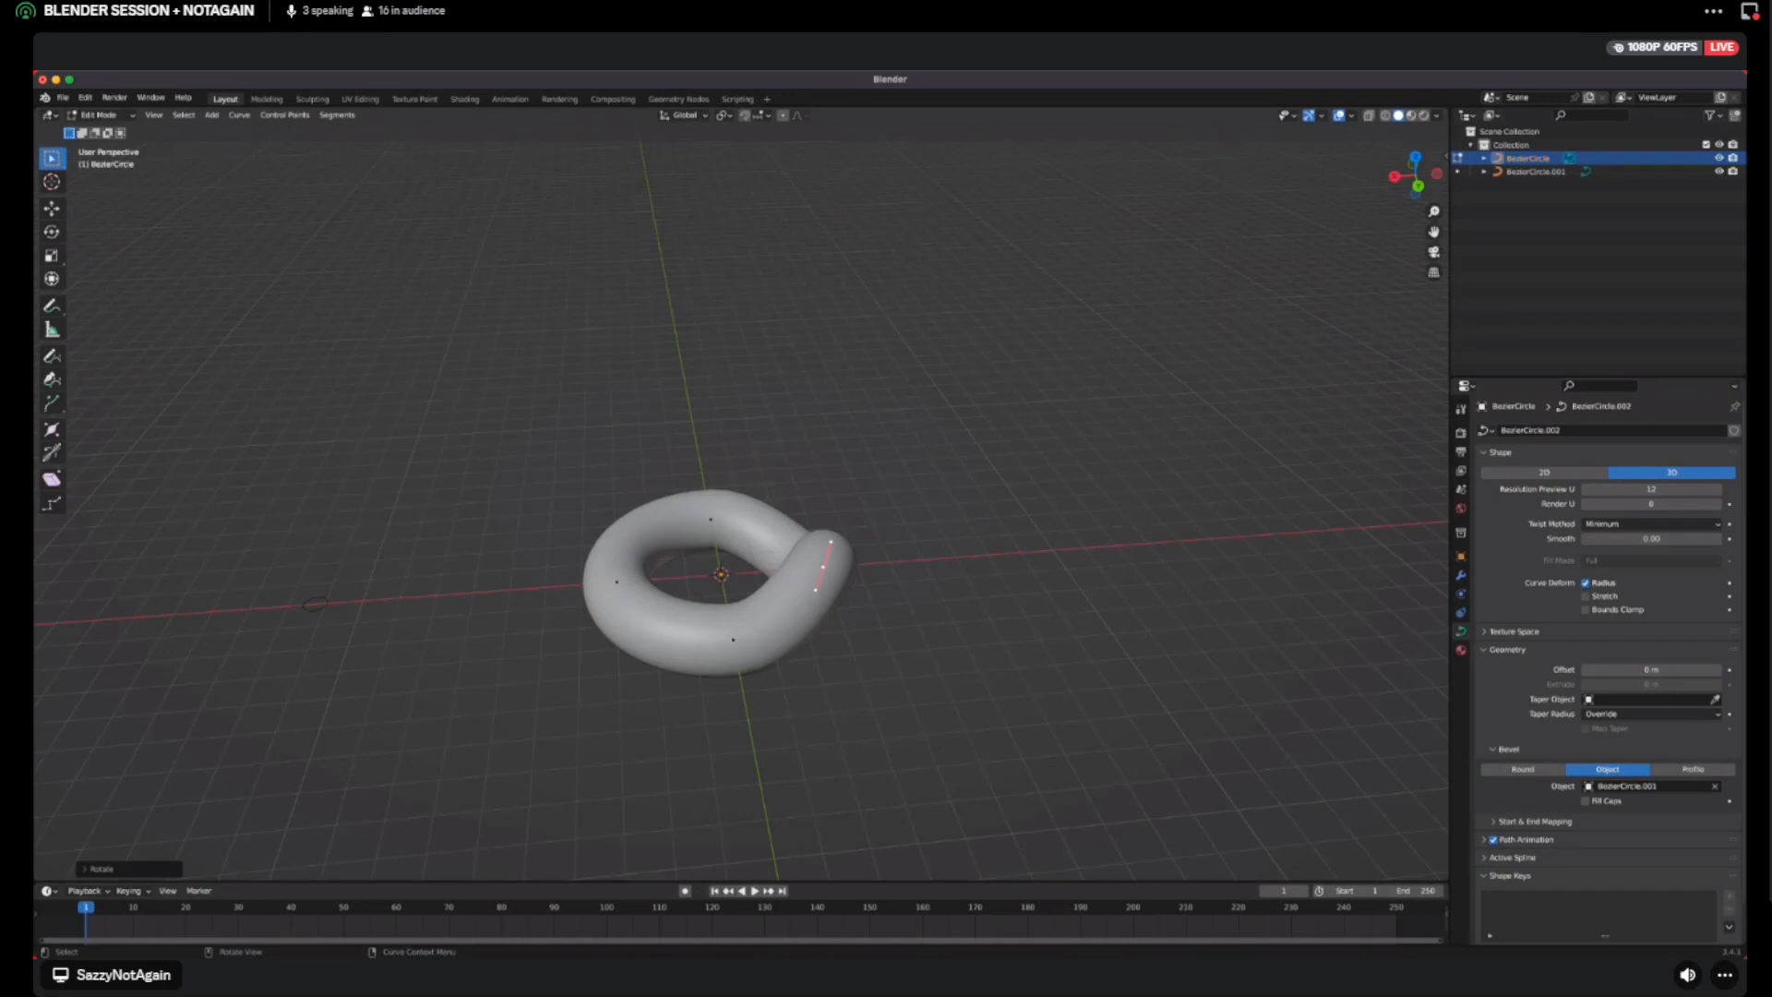
Rotate the control point on the torus's positive X side -60 degrees about the global X axis
{"action": "left_click_drag", "start_coordinate": [537, 534], "coordinate": [664, 628]}
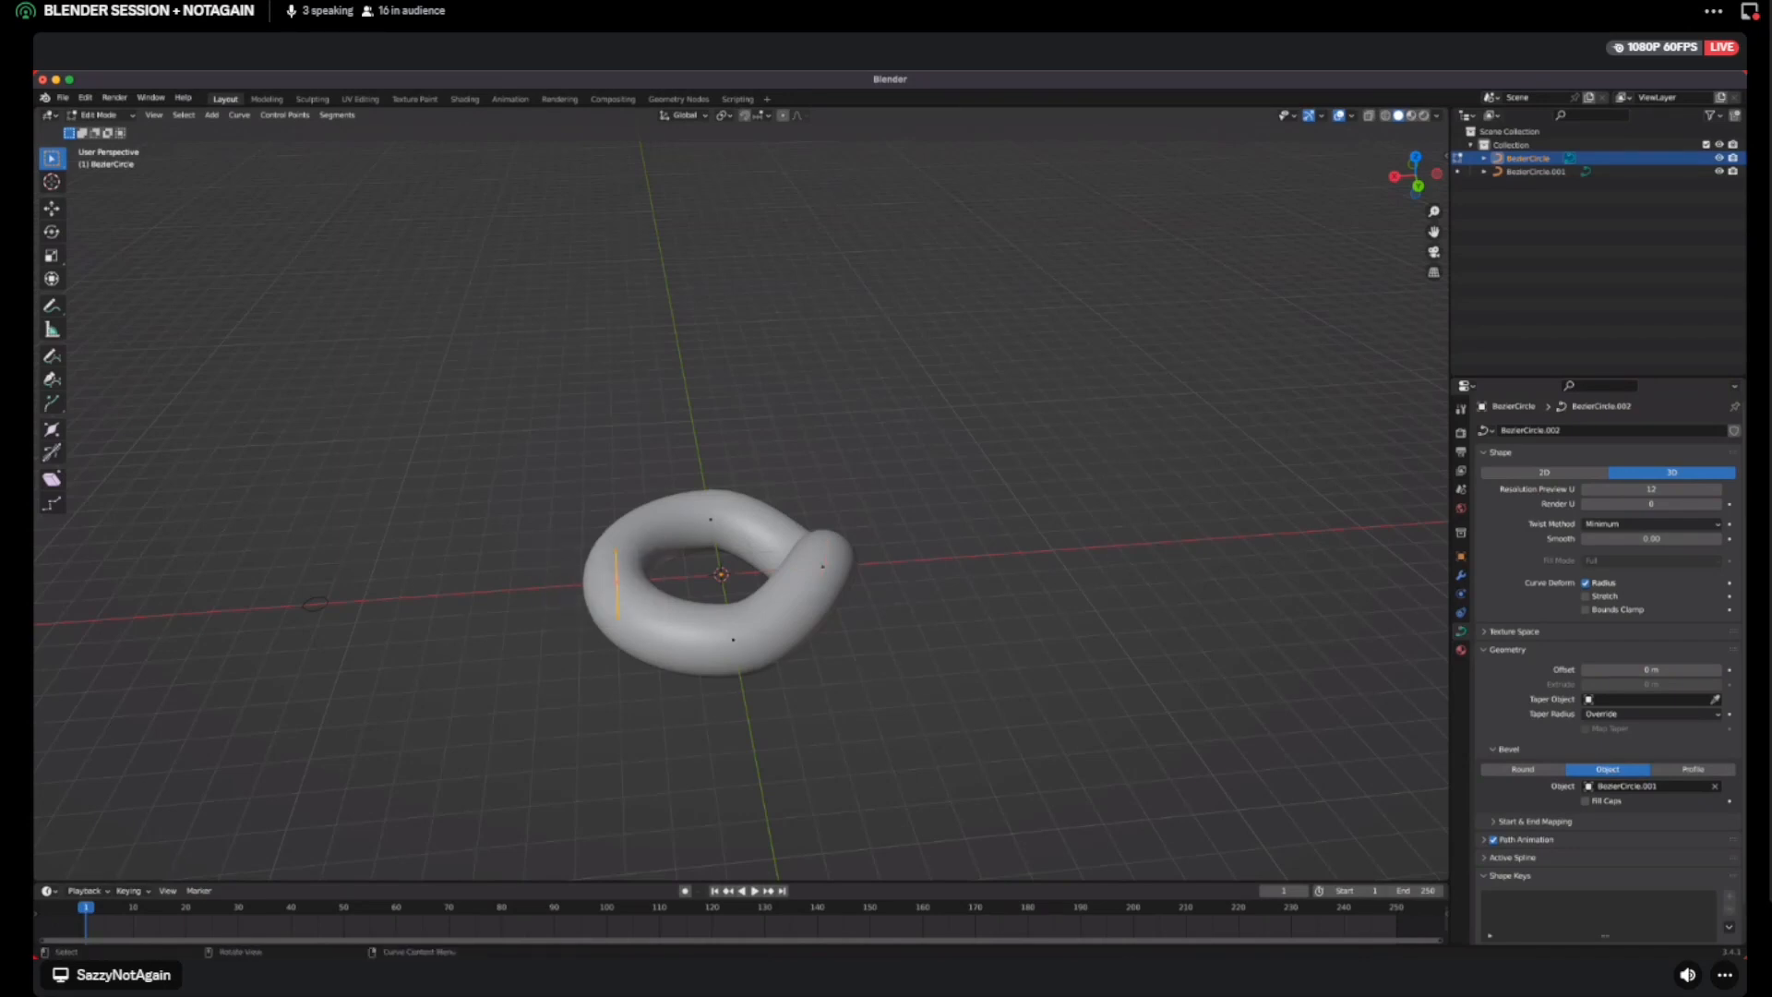
{"action": "key", "text": "r"}
{"action": "key", "text": "x"}
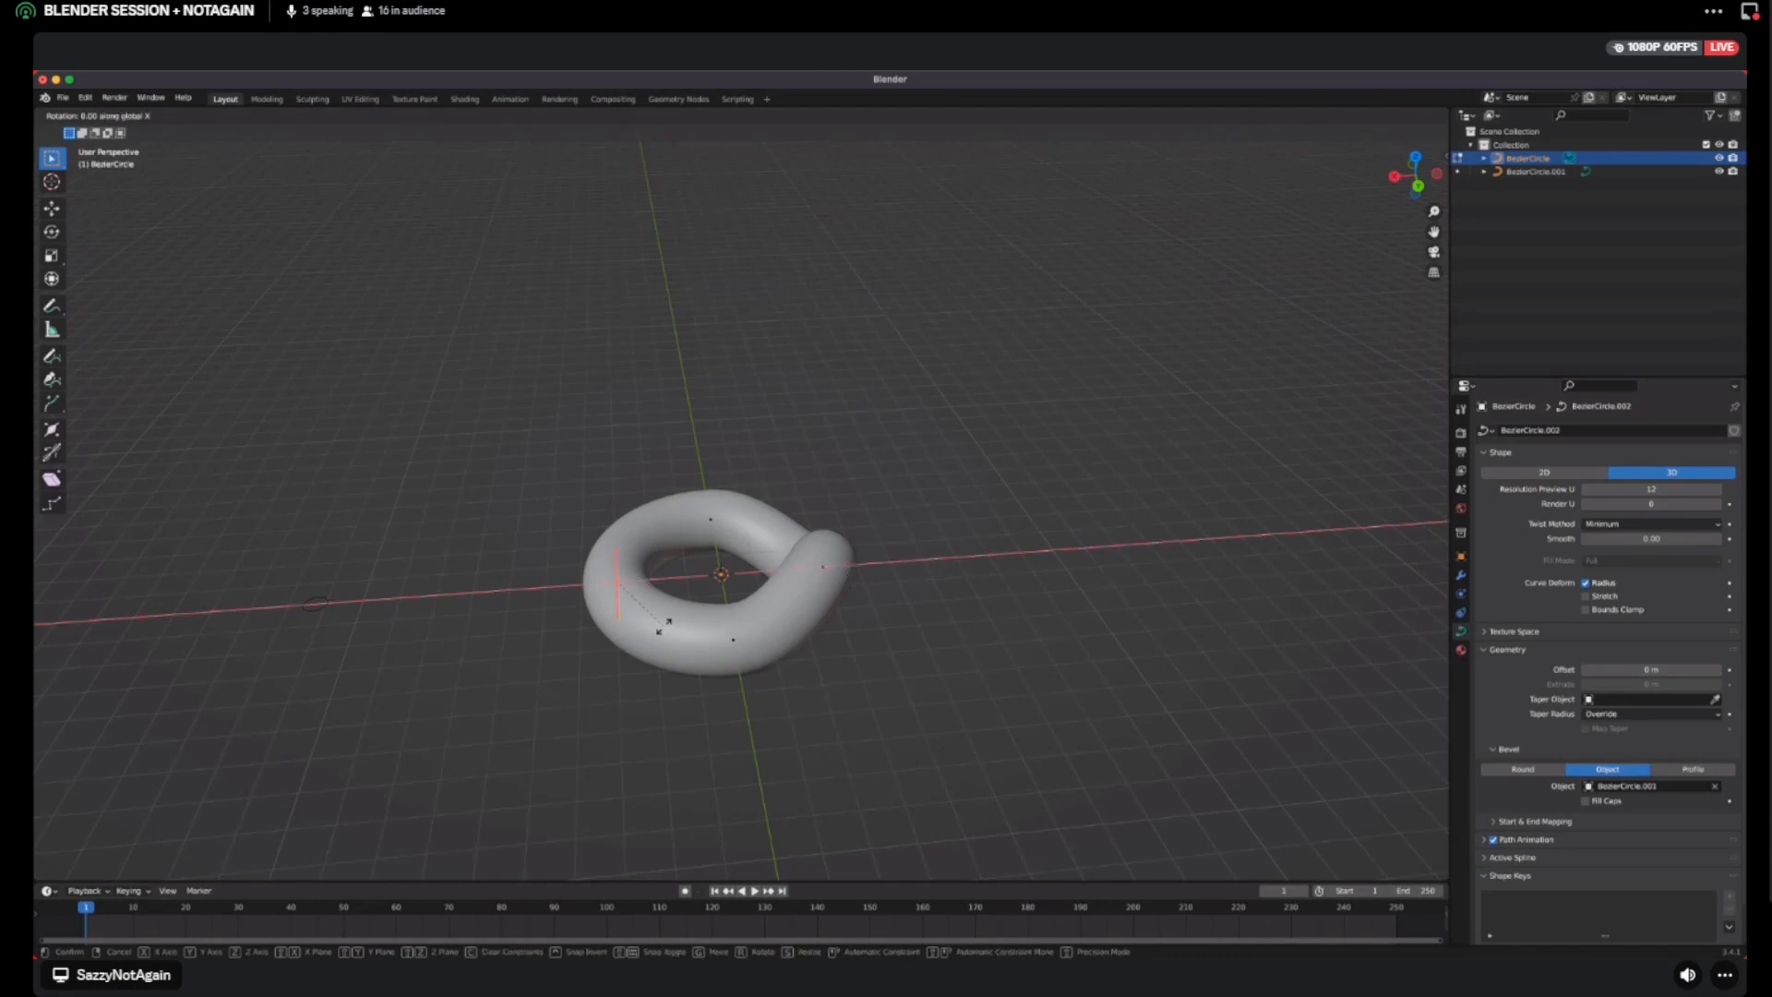
{"action": "type", "text": "-60"}
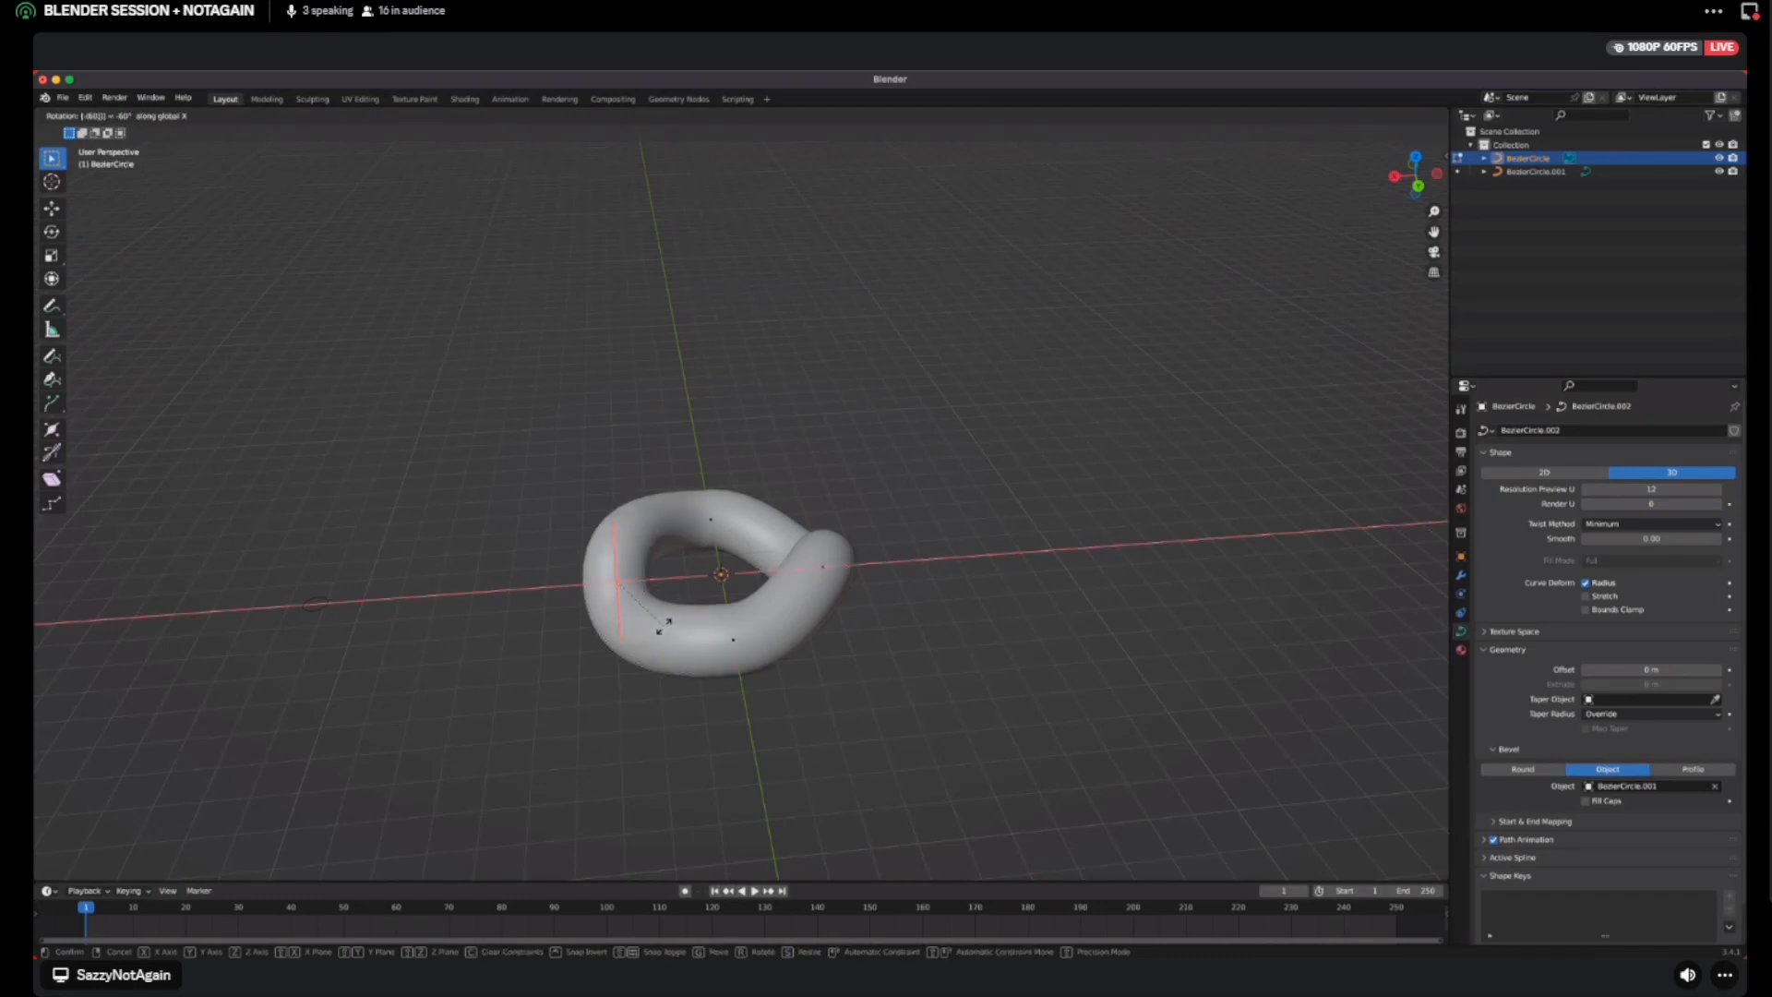
{"action": "key", "text": "Return"}
Rotate the control point on the torus's positive Y side about the global Y axis, giving it a steep slant
{"action": "middle_click_drag", "start_coordinate": [886, 499], "coordinate": [785, 462]}
{"action": "middle_click_drag", "start_coordinate": [646, 618], "coordinate": [777, 683]}
{"action": "left_click_drag", "start_coordinate": [776, 683], "coordinate": [704, 657]}
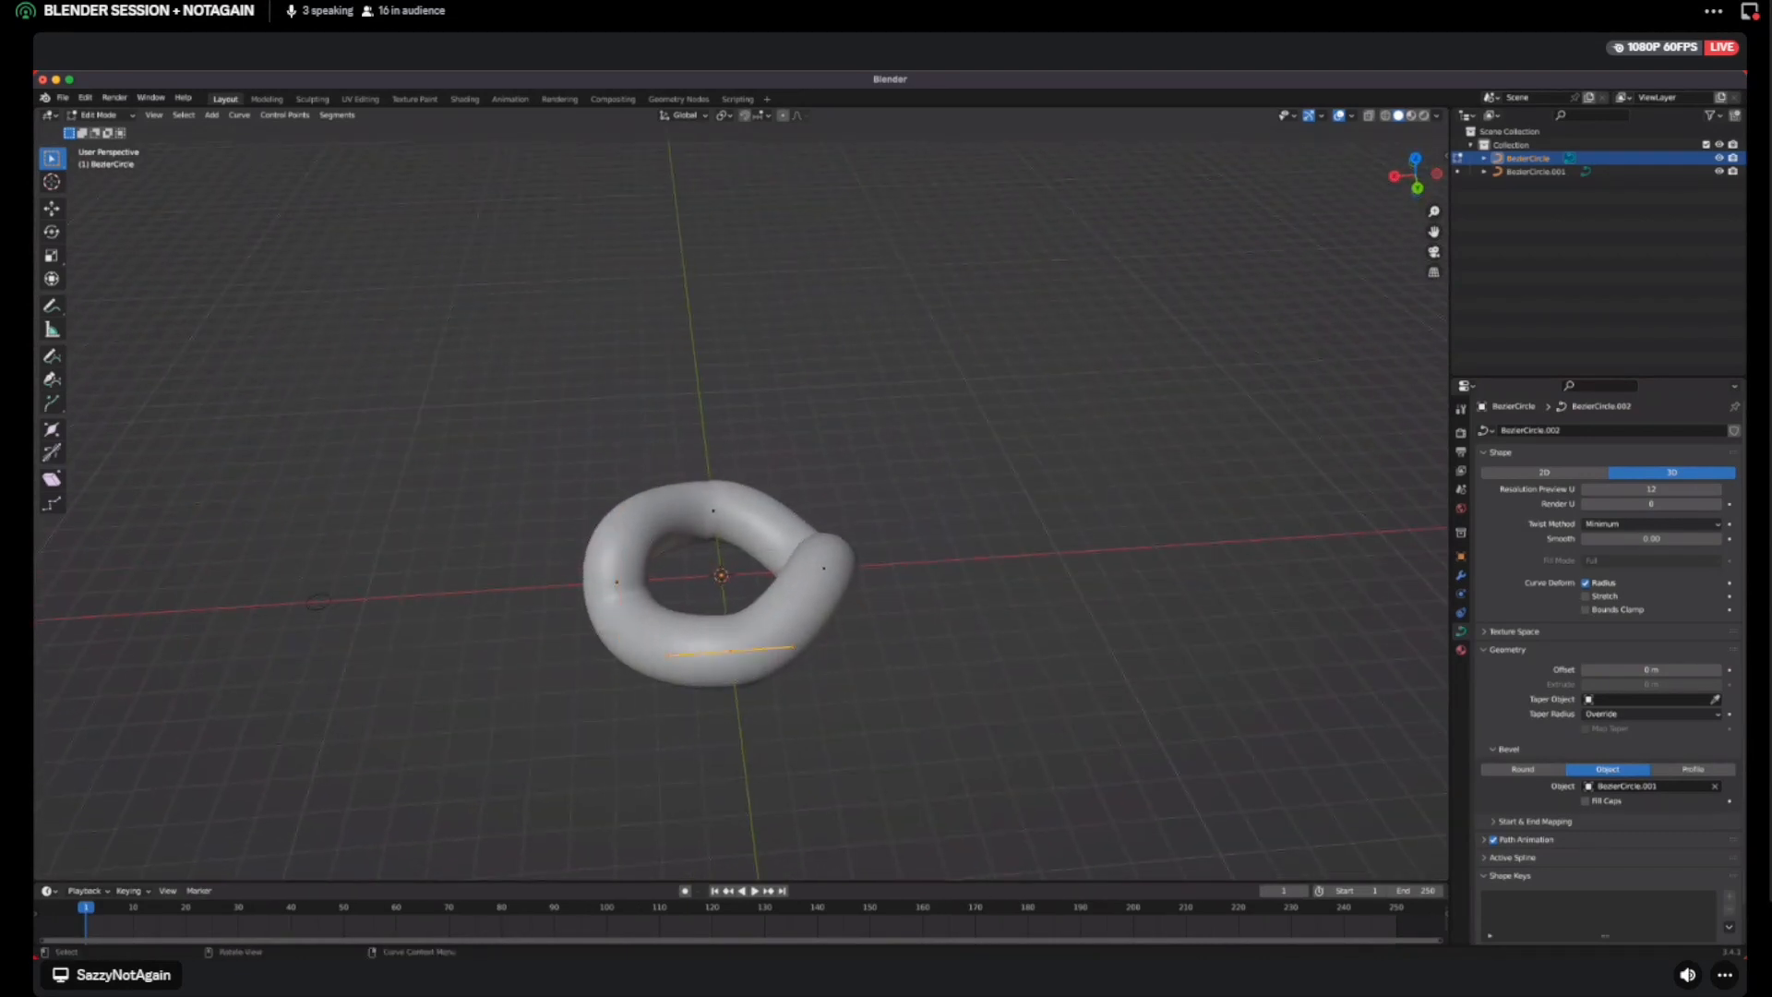
{"action": "key", "text": "r"}
{"action": "key", "text": "y"}
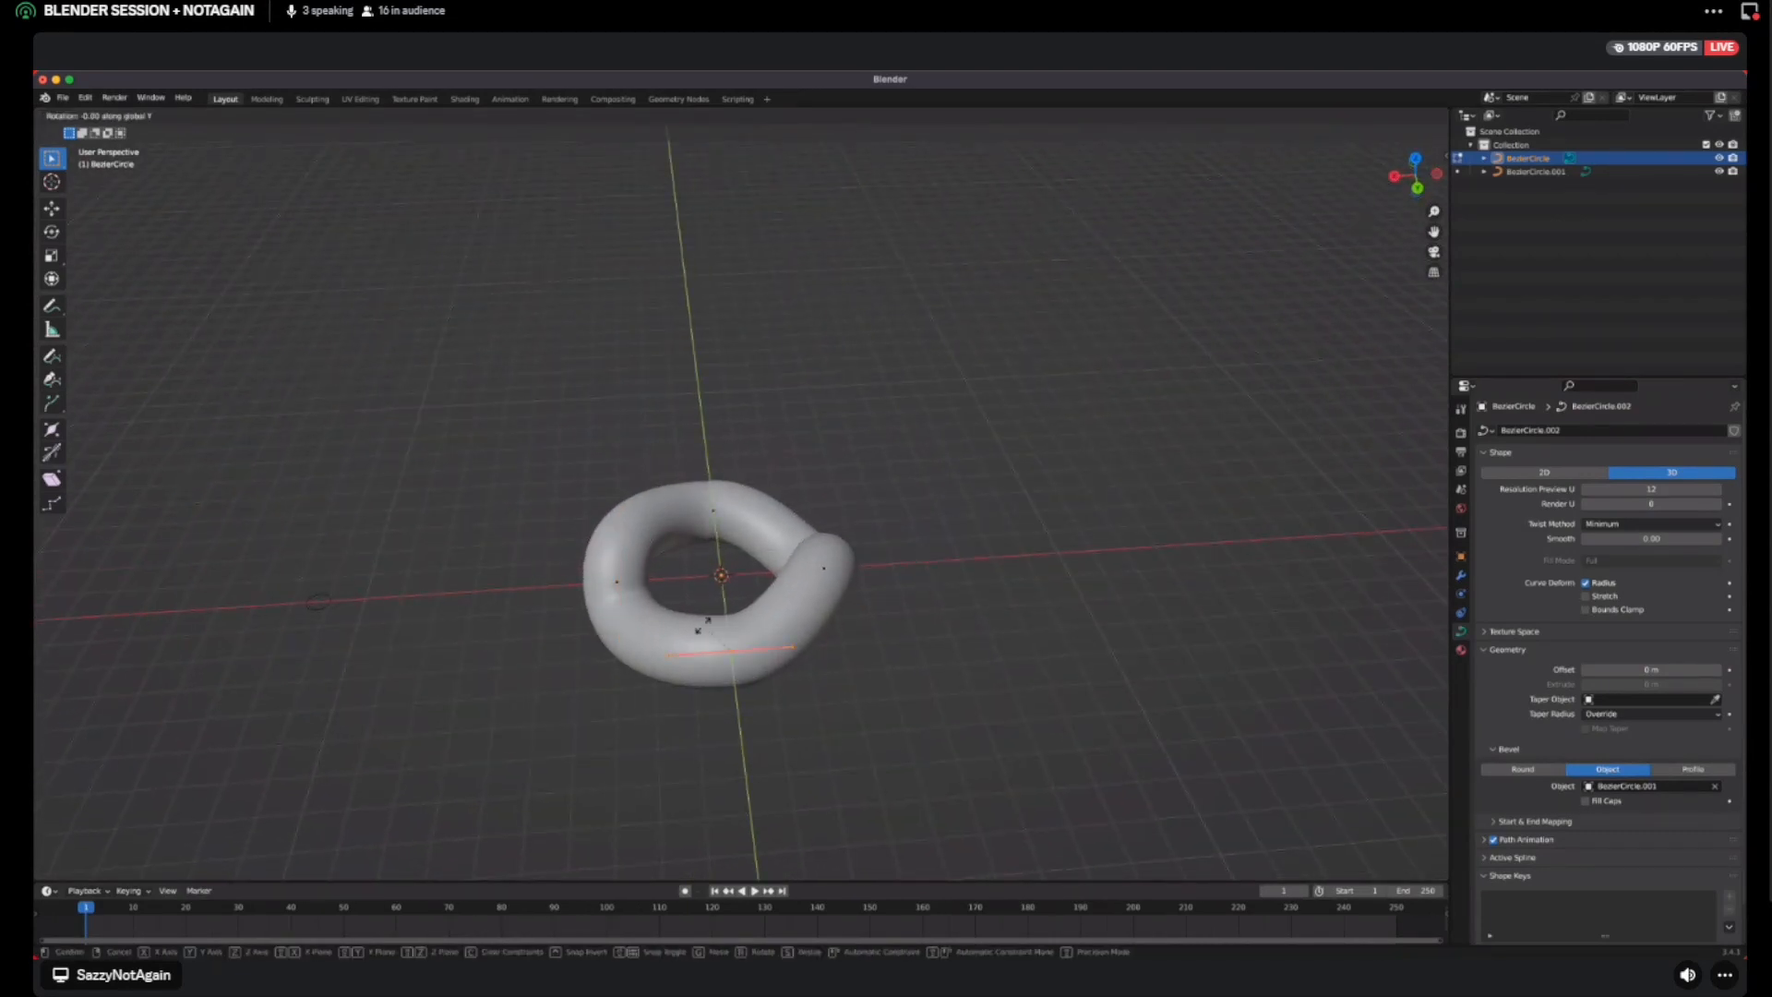
{"action": "left_click", "coordinate": [696, 663]}
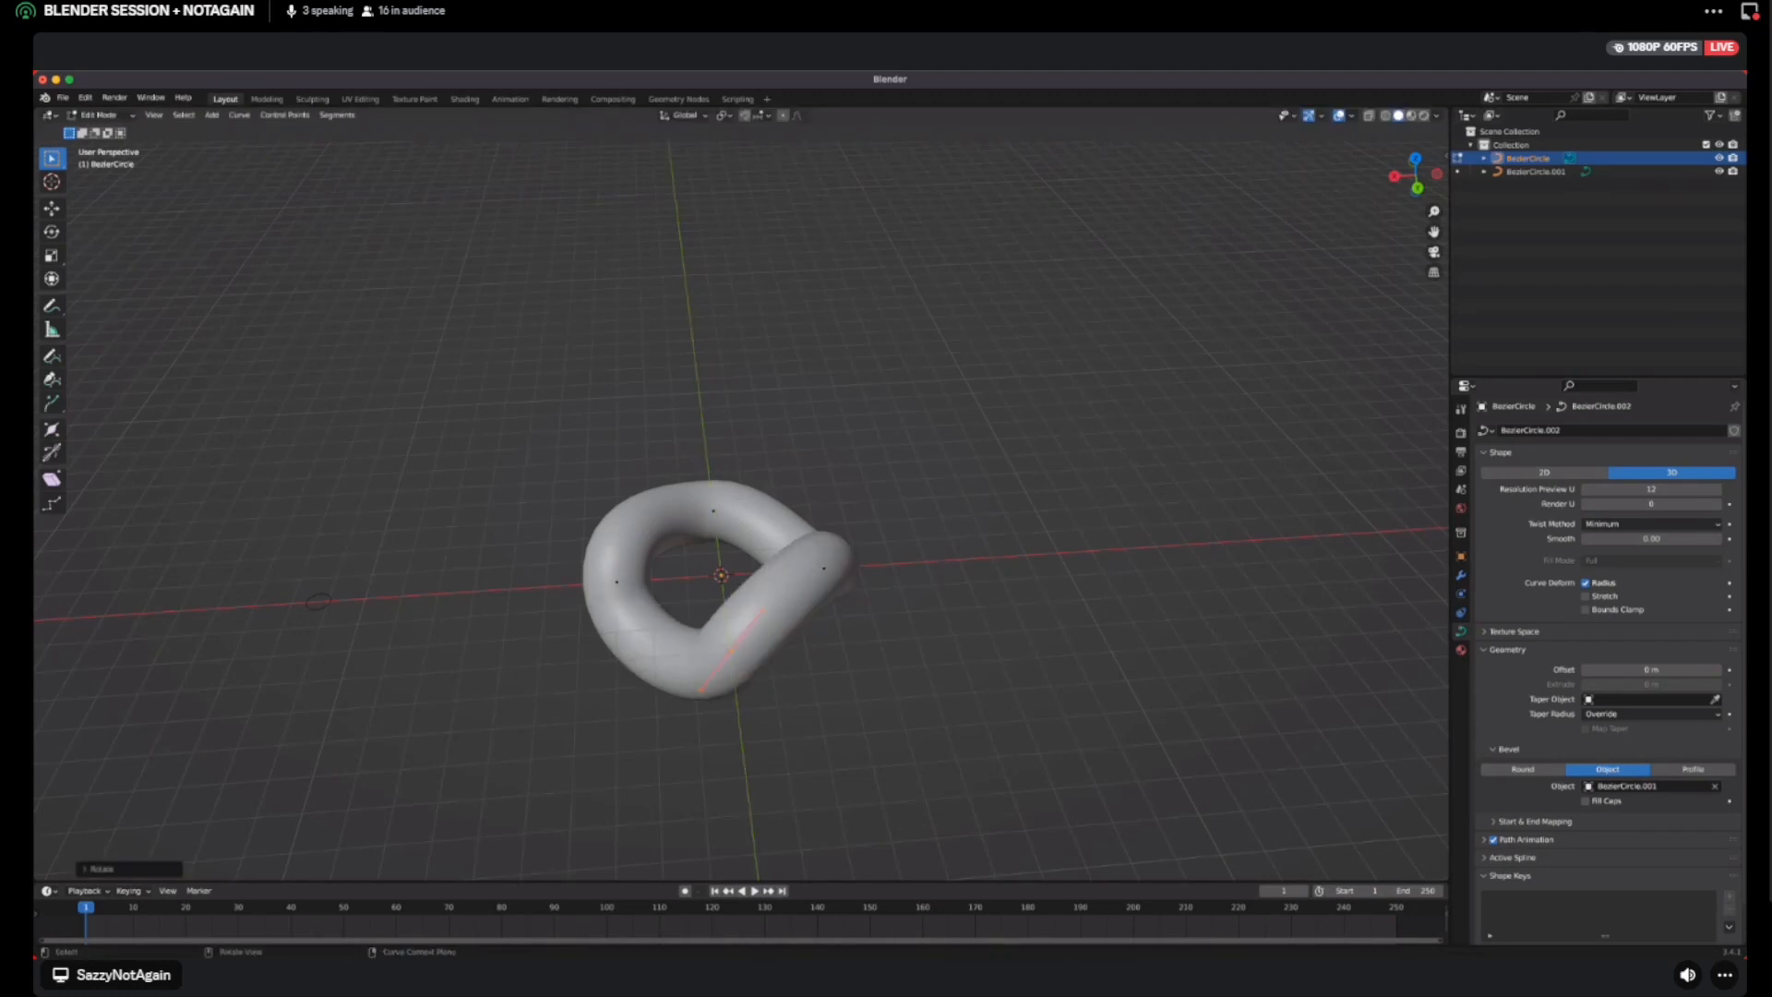
Rotate the control point on the torus's negative Y side -60 degrees about the global Y axis, and return to Object Mode
{"action": "left_click", "coordinate": [713, 511]}
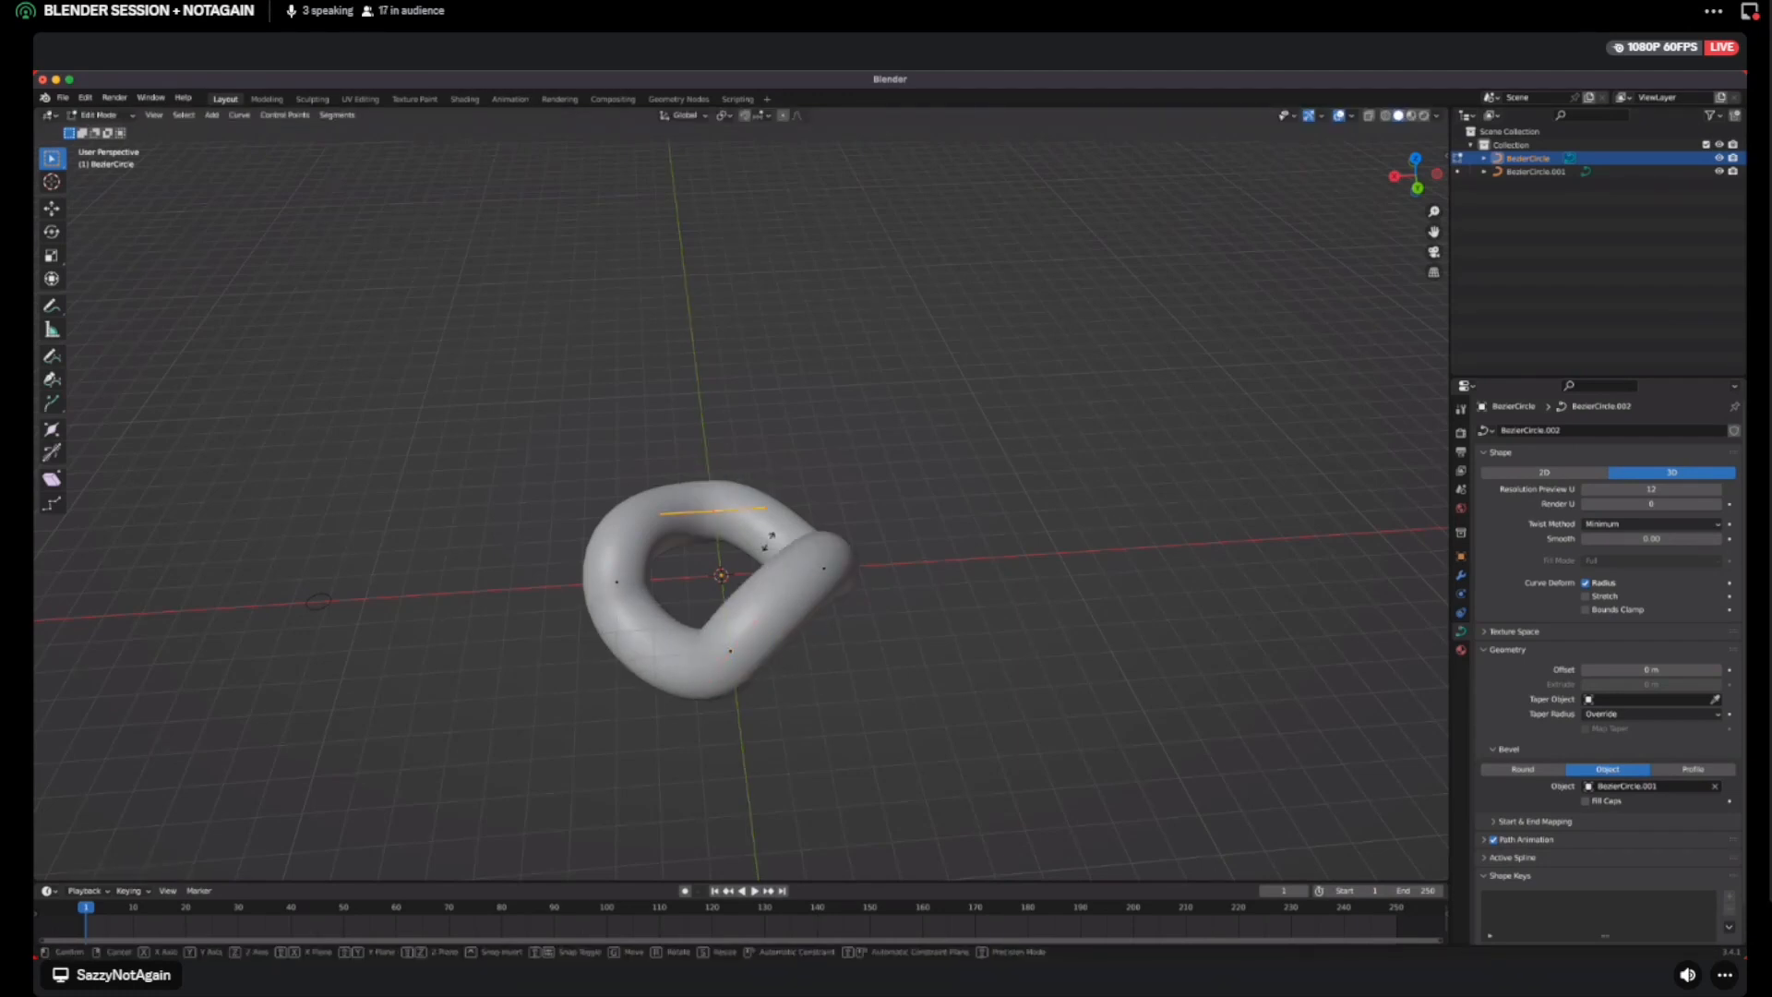
{"action": "type", "text": "ry"}
{"action": "type", "text": "-60"}
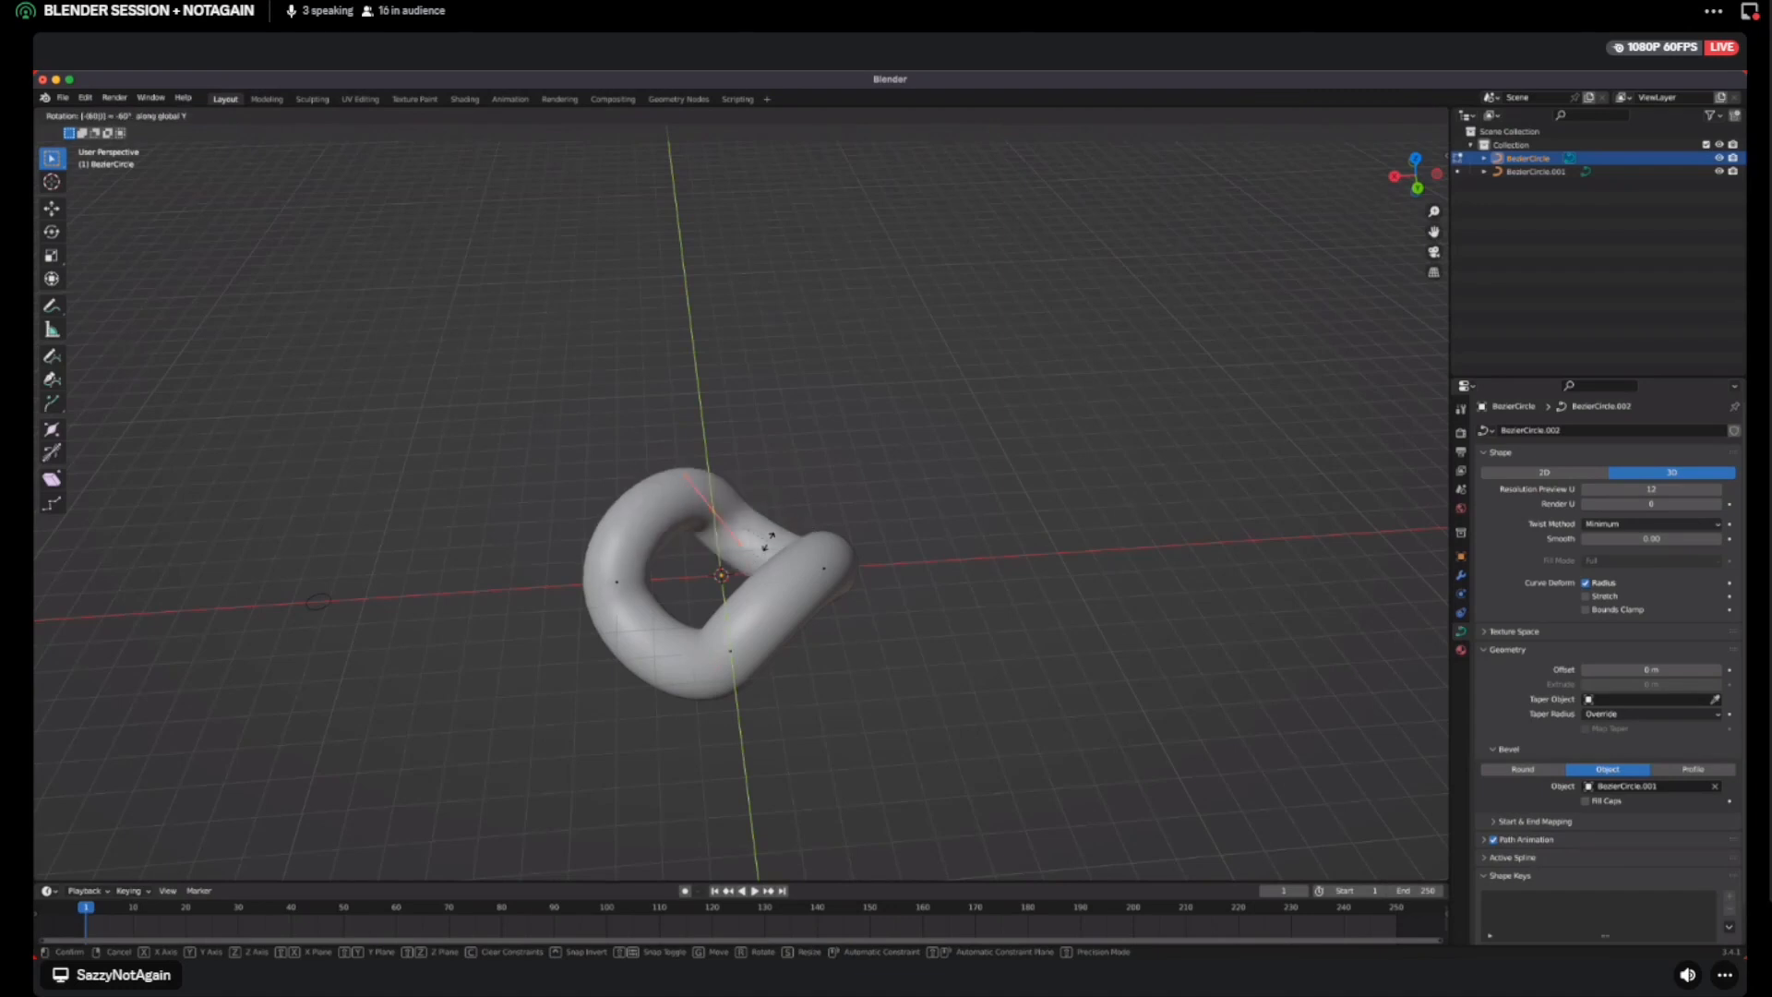
{"action": "key", "text": "Return"}
{"action": "left_click", "coordinate": [739, 544]}
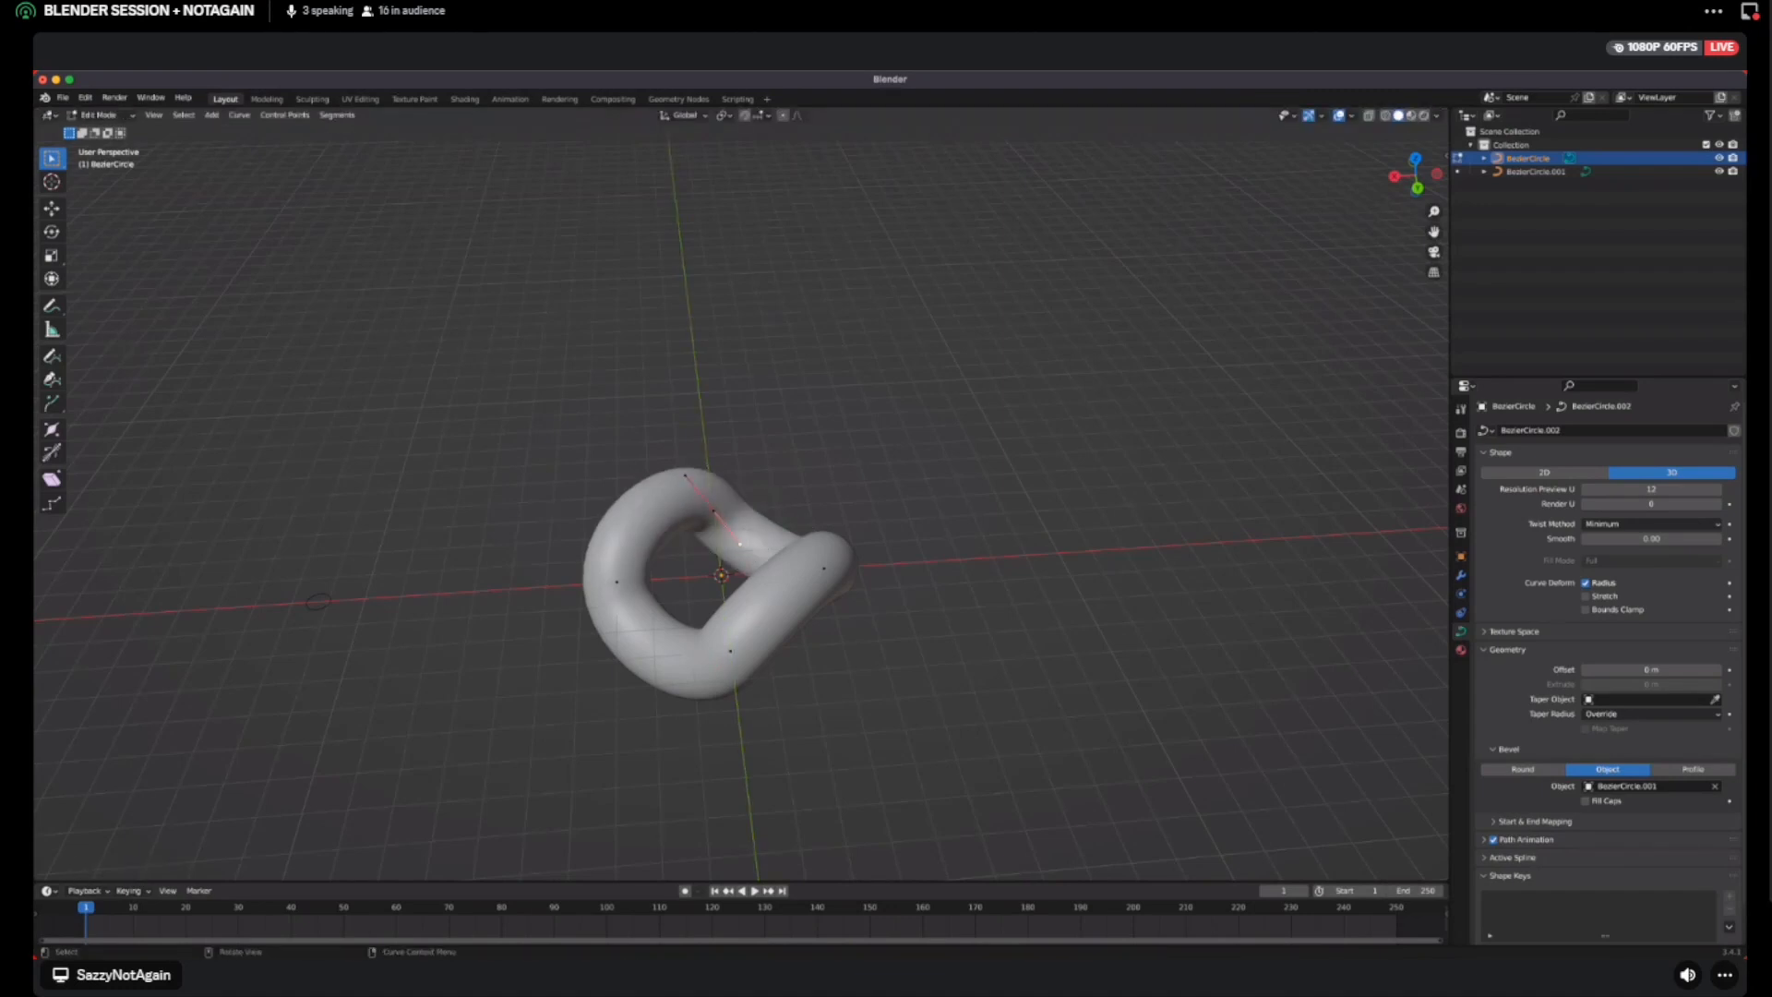
{"action": "key", "text": "Tab"}
Deselect the twisted curve and examine its shape from several angles, ending with a close back orthographic view
{"action": "middle_click_drag", "start_coordinate": [739, 544], "coordinate": [1689, 462]}
{"action": "middle_click_drag", "start_coordinate": [461, 462], "coordinate": [1080, 480]}
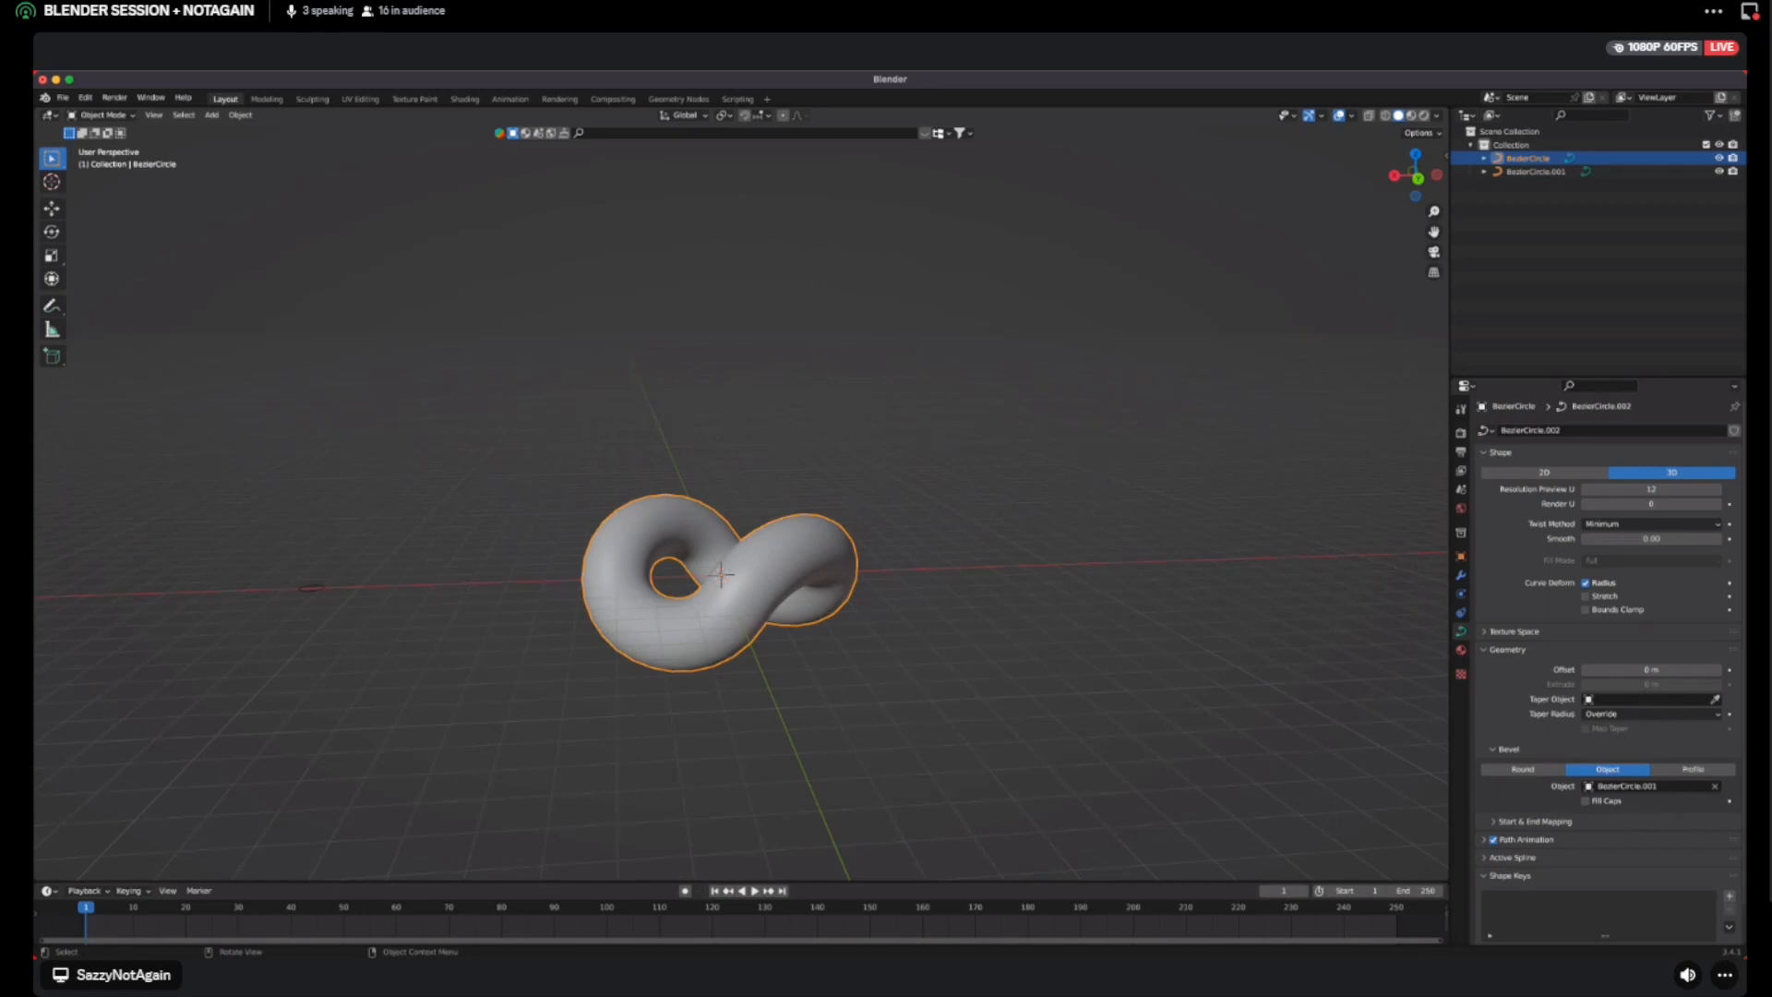
{"action": "key", "text": "alt+a"}
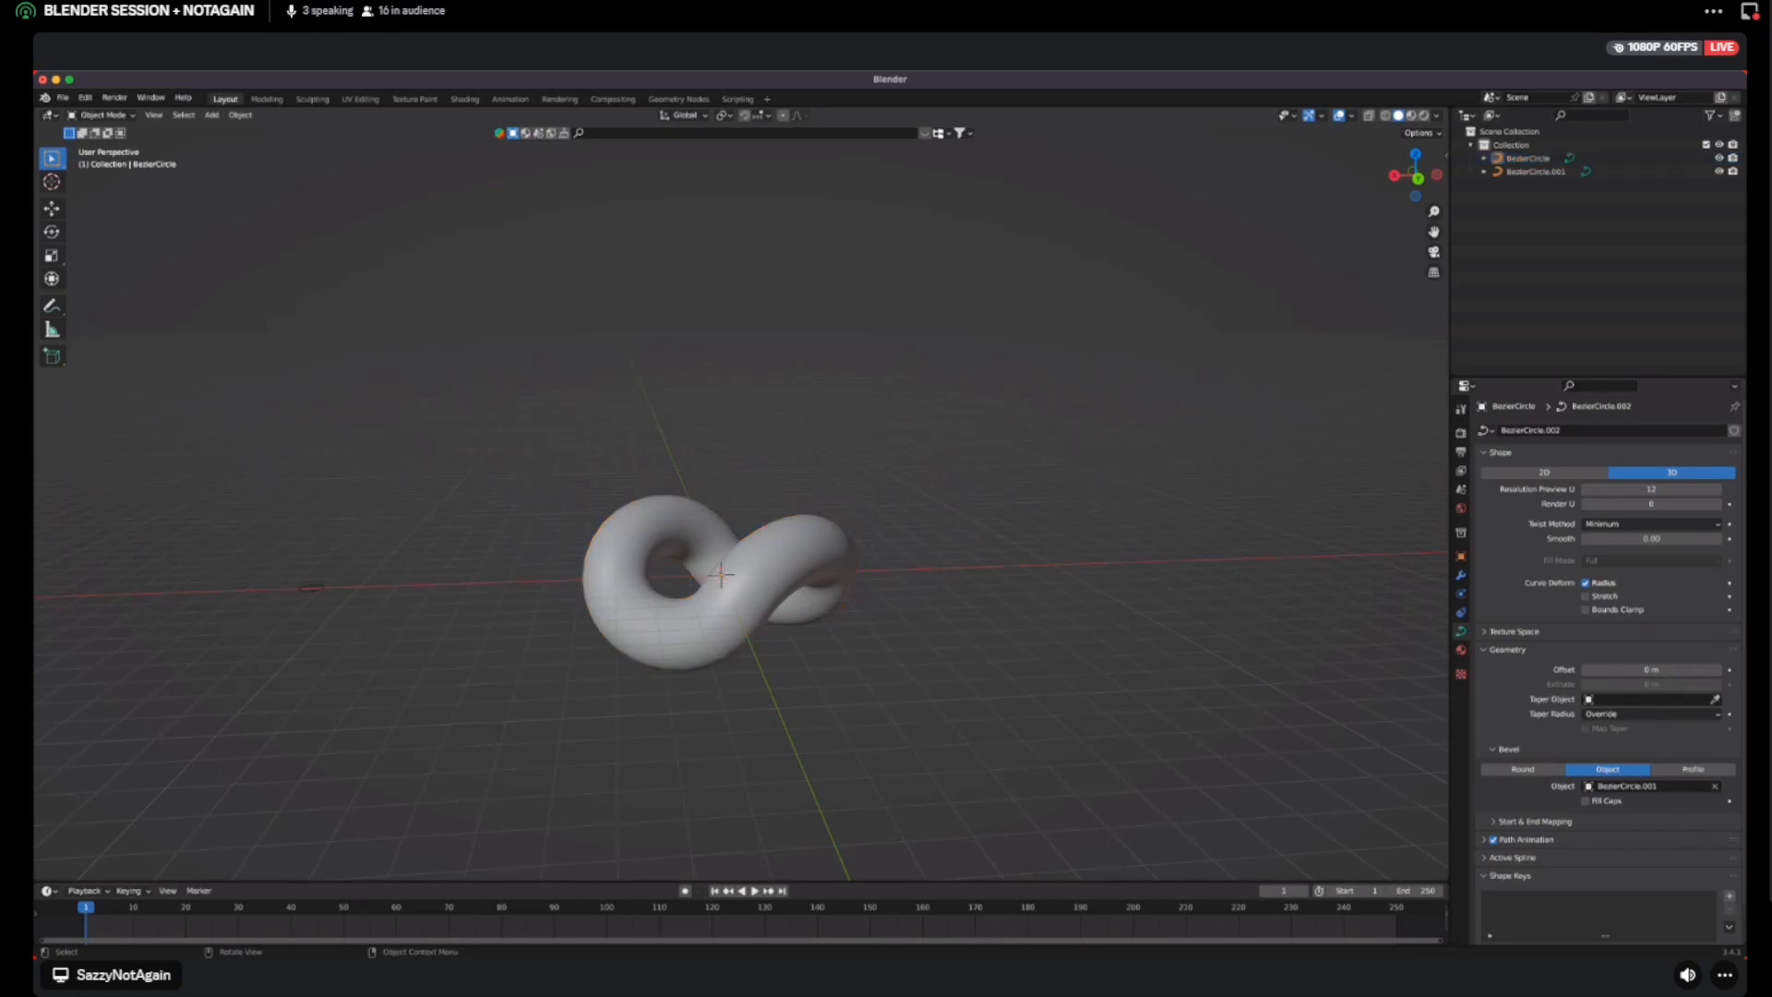
{"action": "key", "text": "a"}
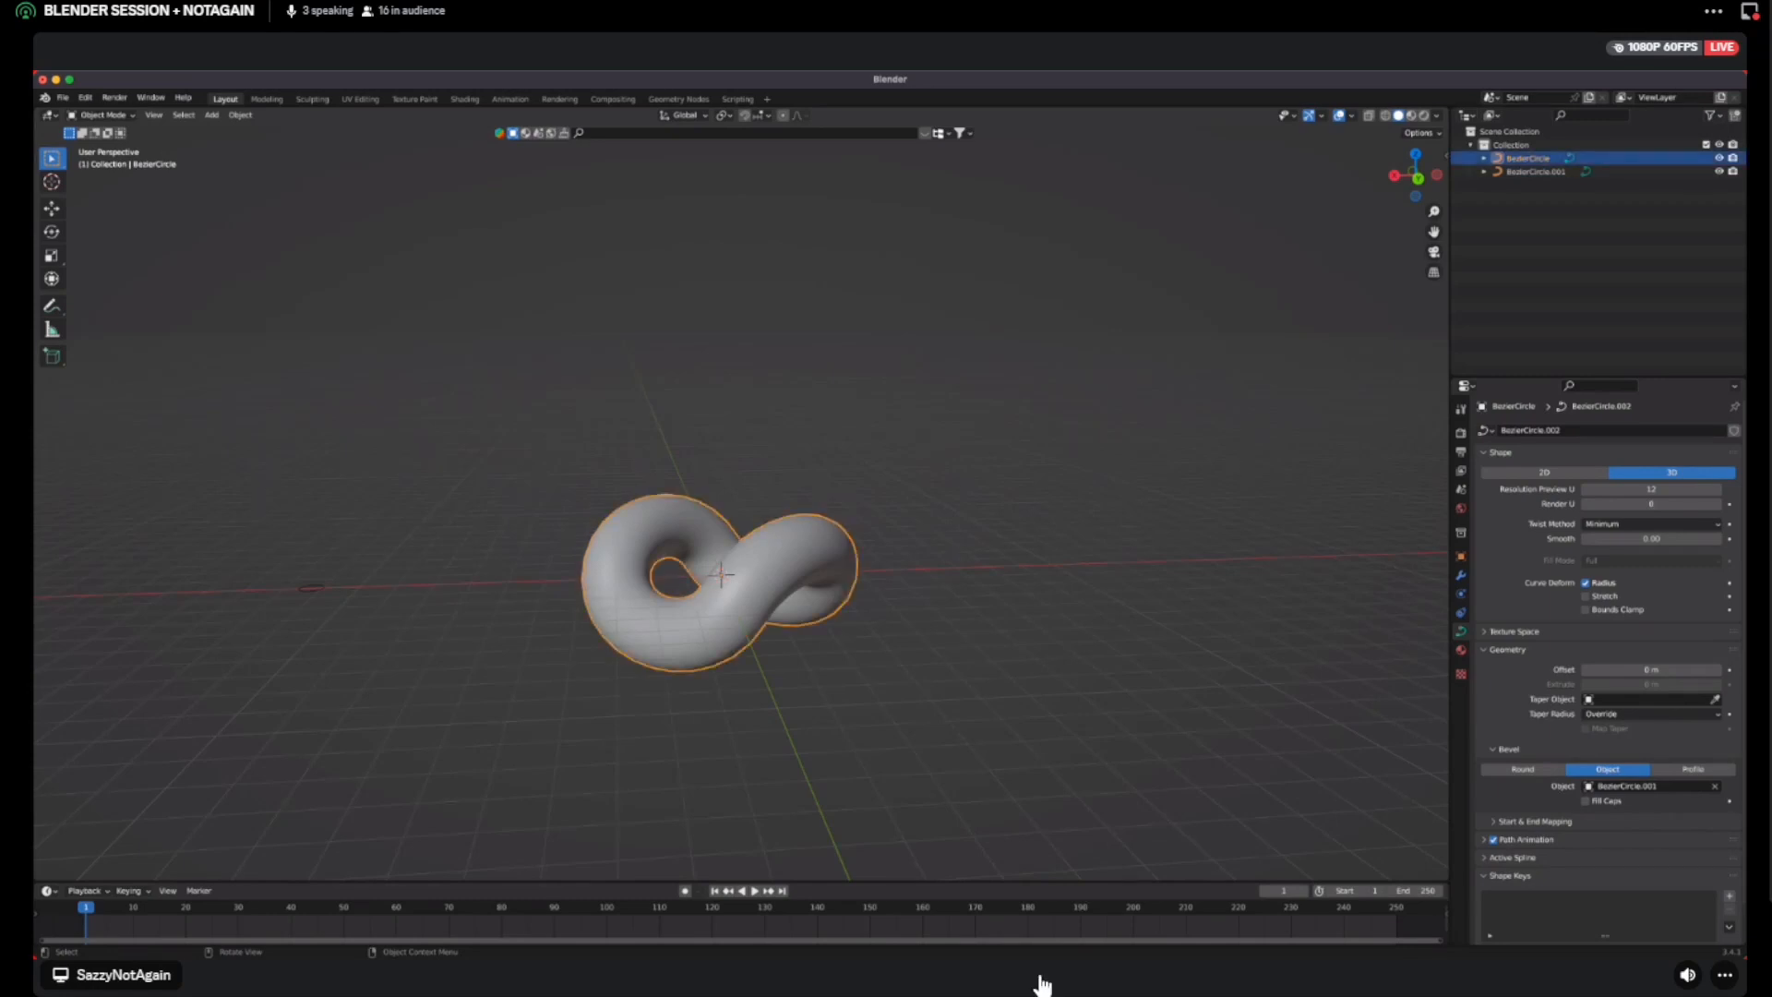
{"action": "key", "text": "alt+a"}
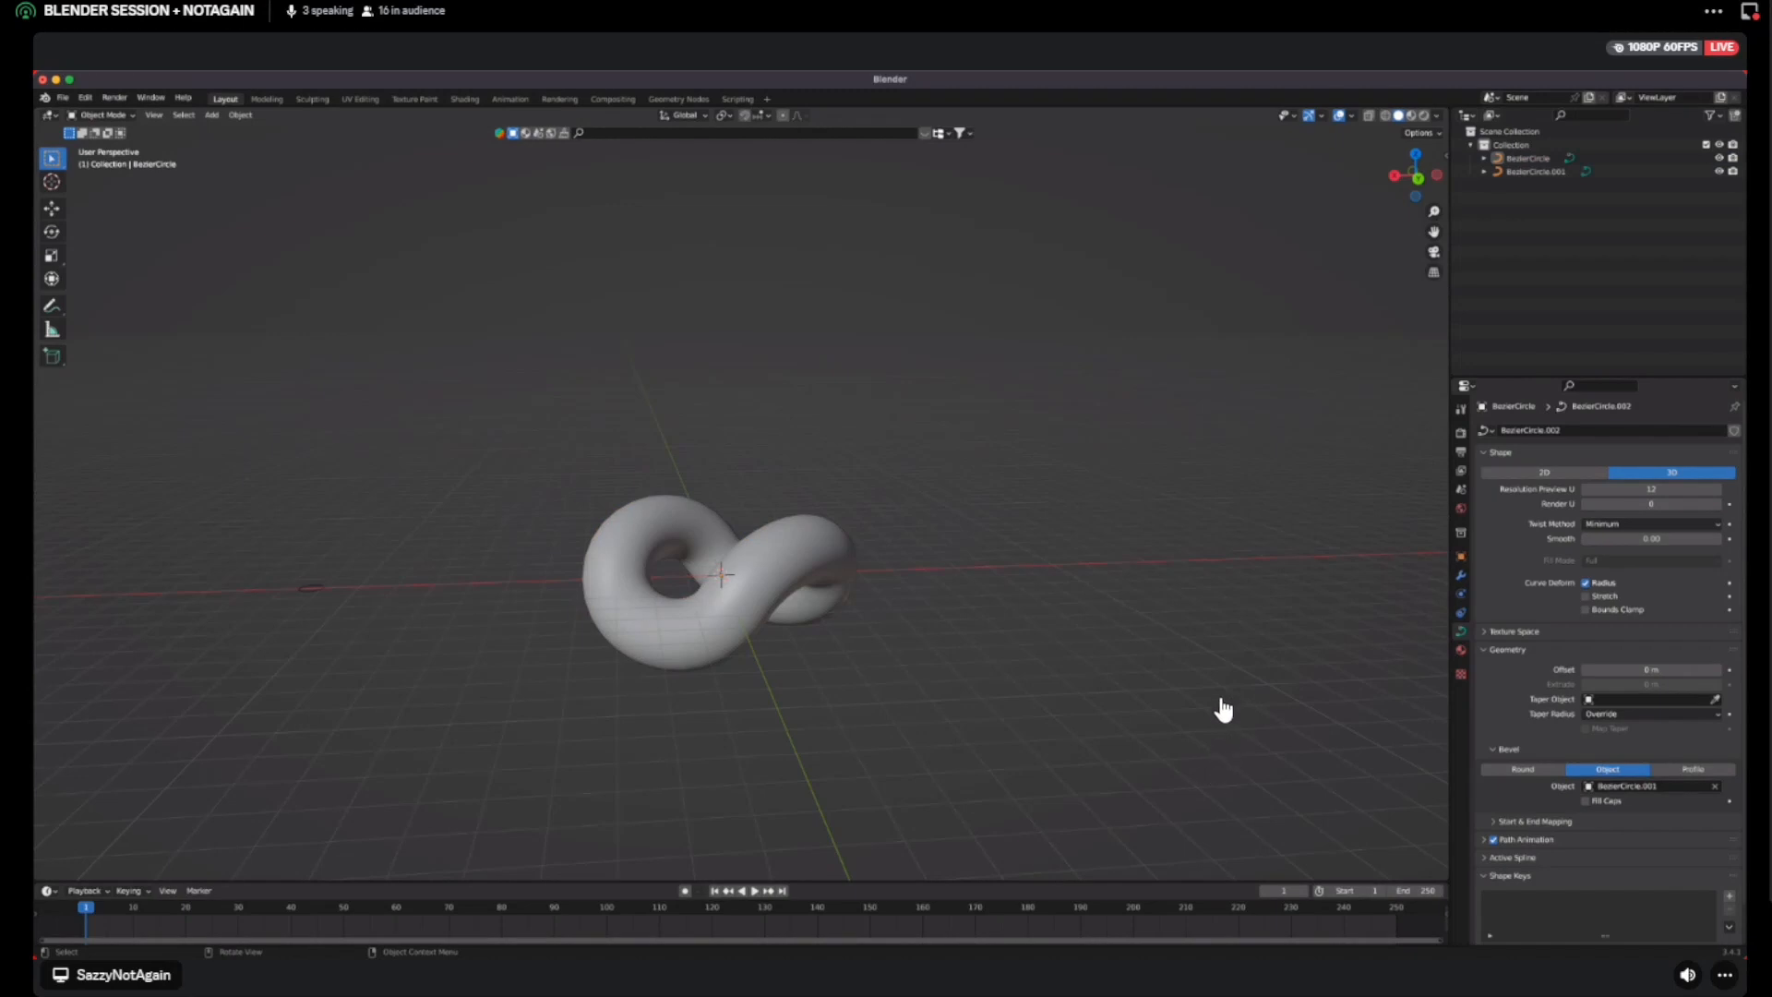
{"action": "key", "text": "KP_1"}
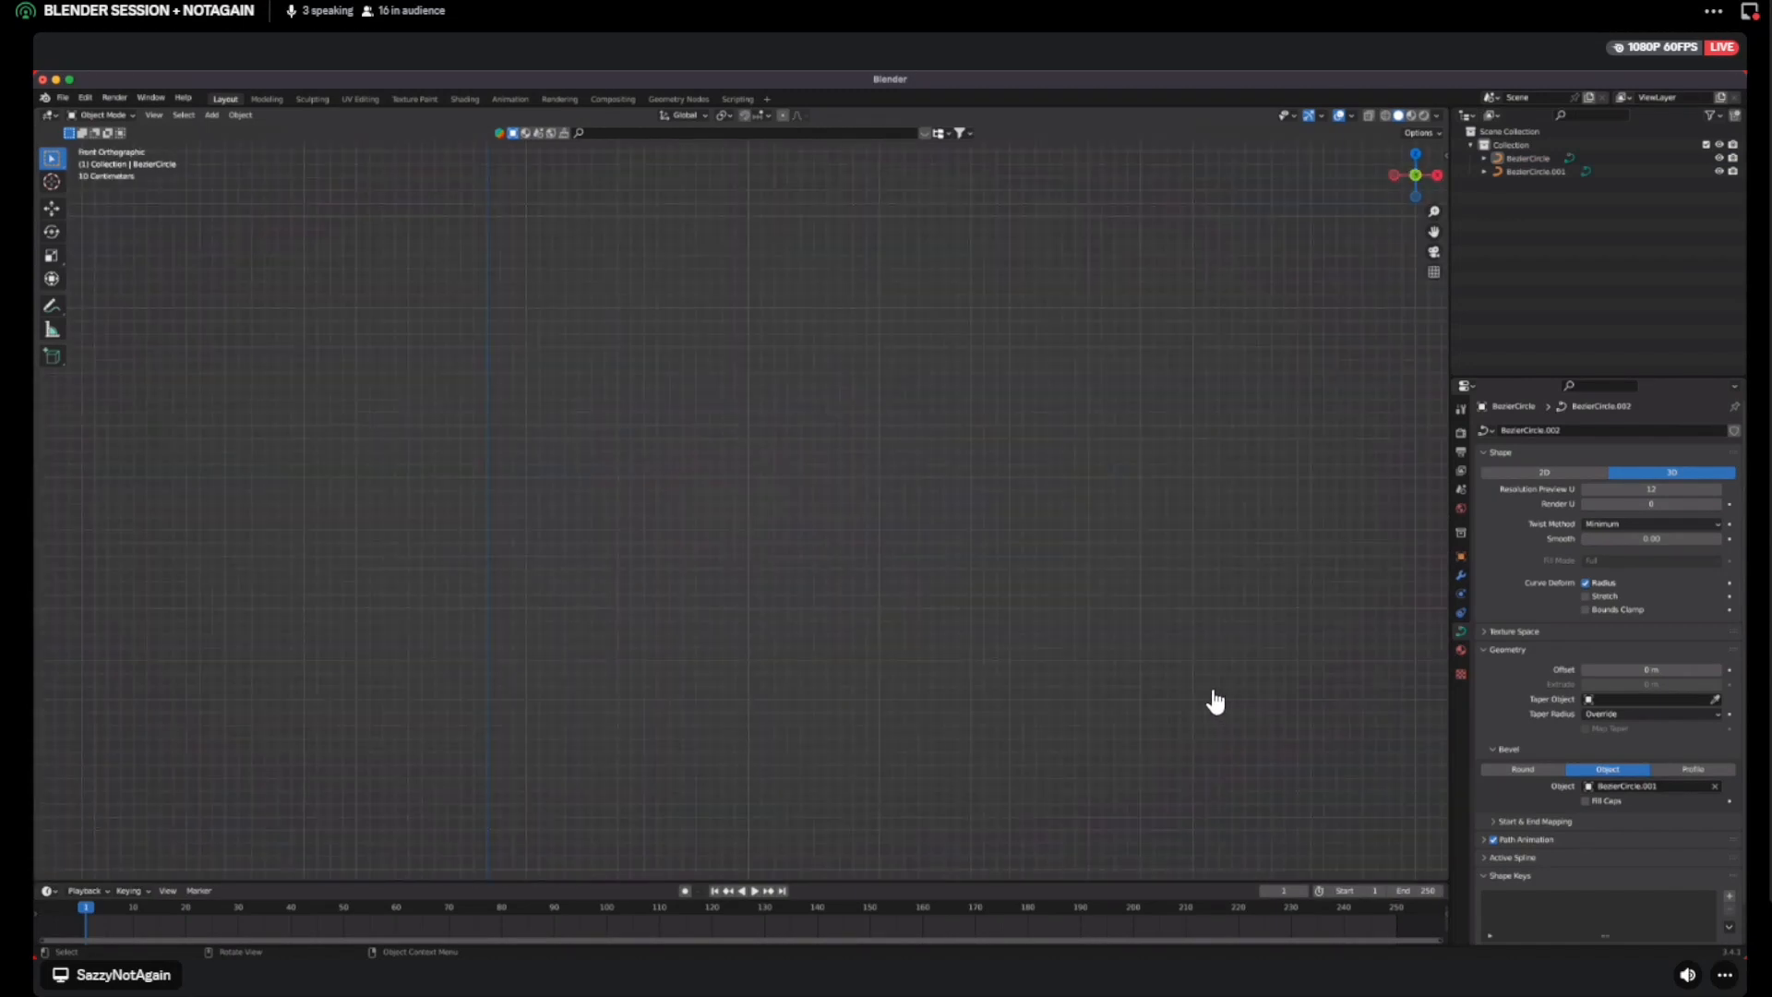
{"action": "key", "text": "ctrl+KP_1"}
{"action": "middle_click_drag", "start_coordinate": [741, 517], "coordinate": [662, 406]}
{"action": "key", "text": "KP_1"}
{"action": "key", "text": "ctrl+KP_1"}
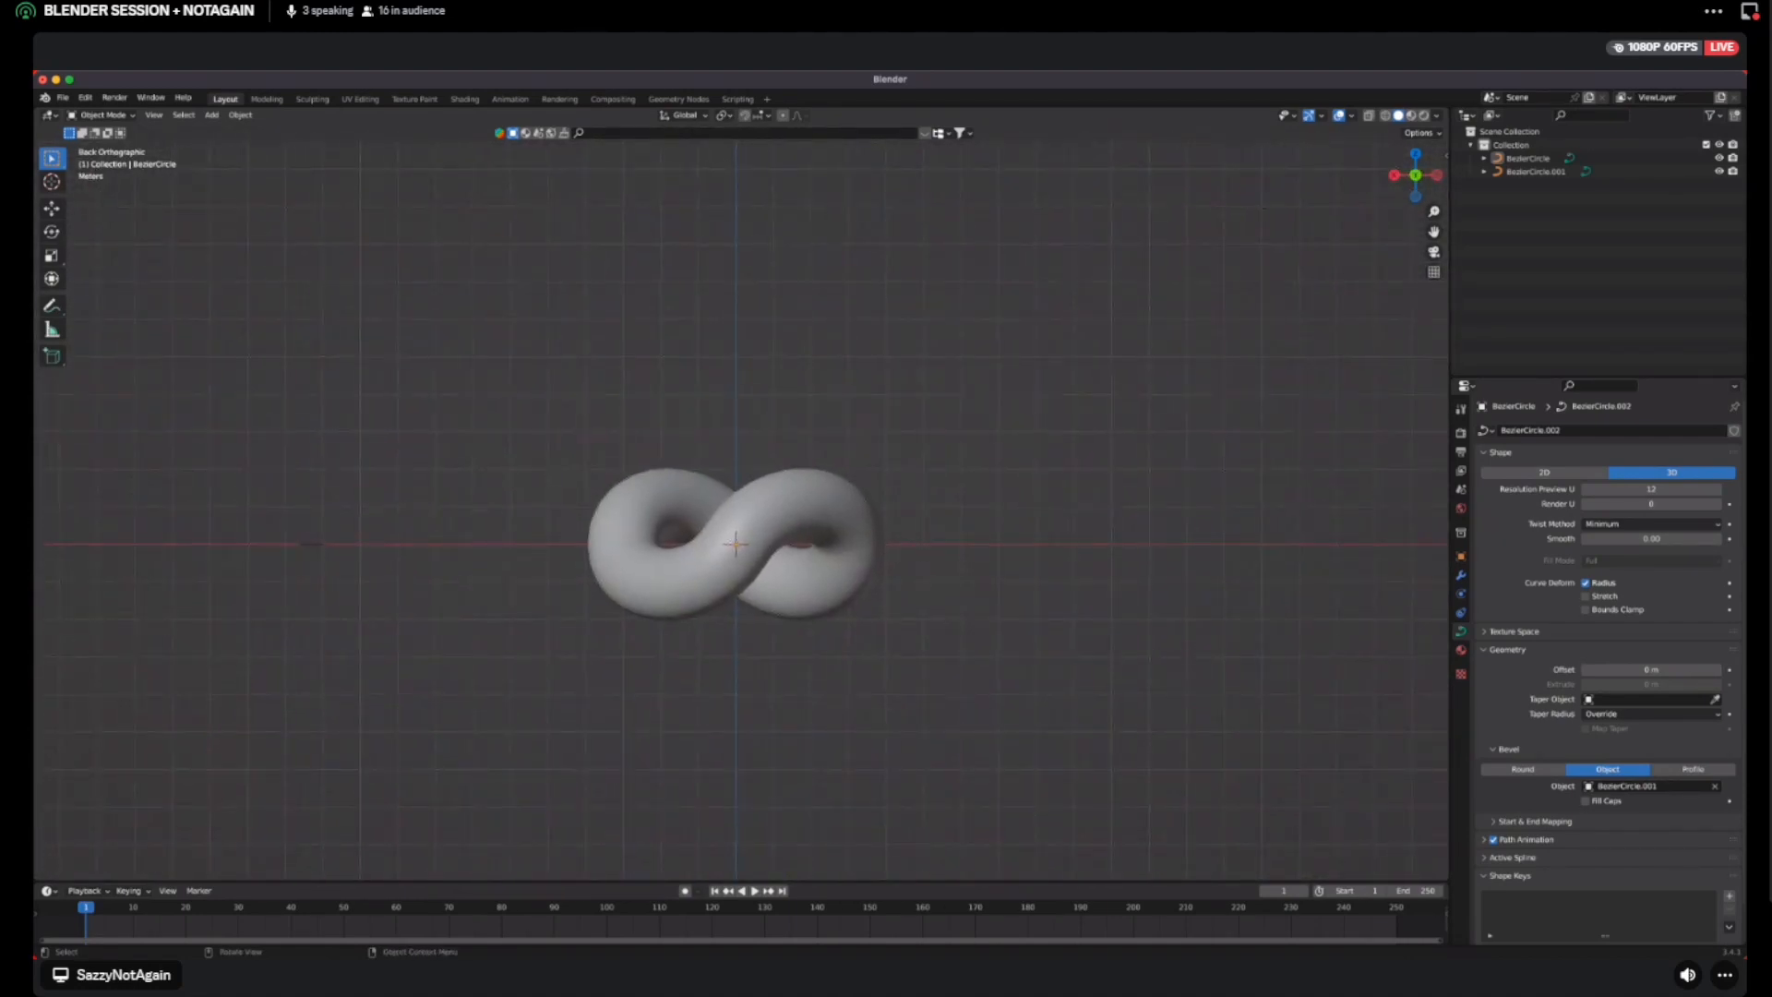
{"action": "middle_click_drag", "start_coordinate": [741, 563], "coordinate": [741, 517], "text": "ctrl"}
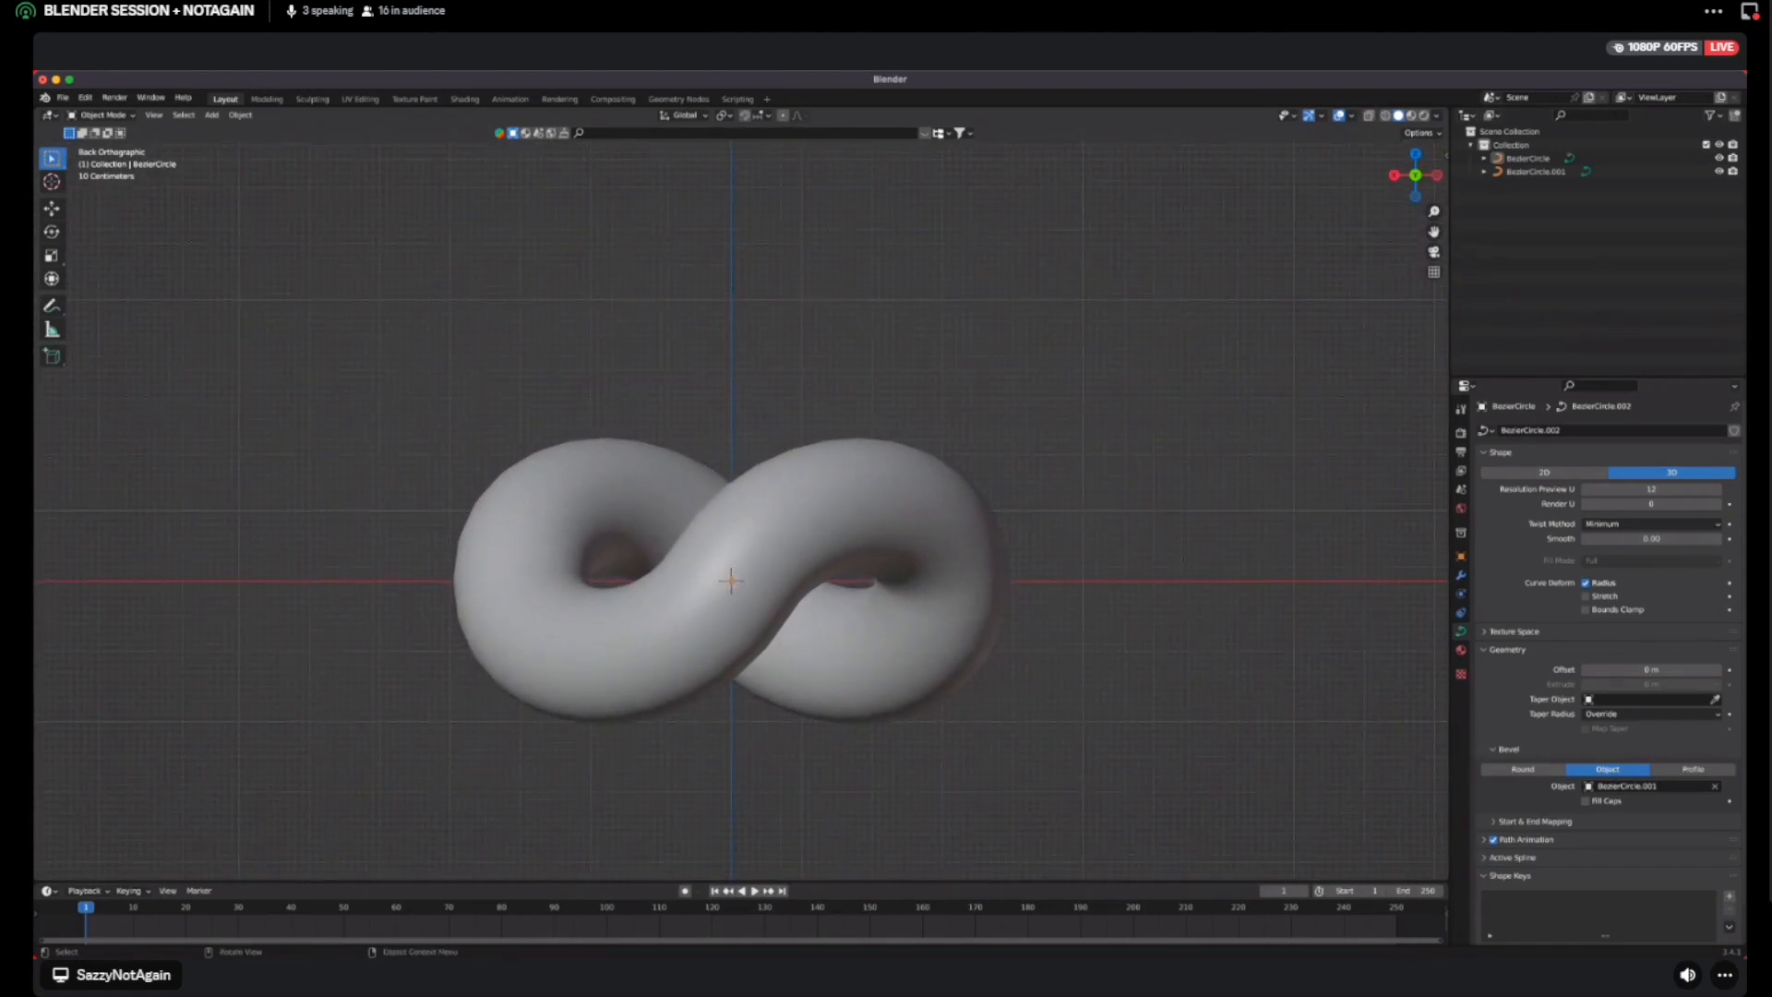
Convert the twisted loop curve to a mesh and check its geometry in Edit Mode
{"action": "left_click", "coordinate": [731, 580]}
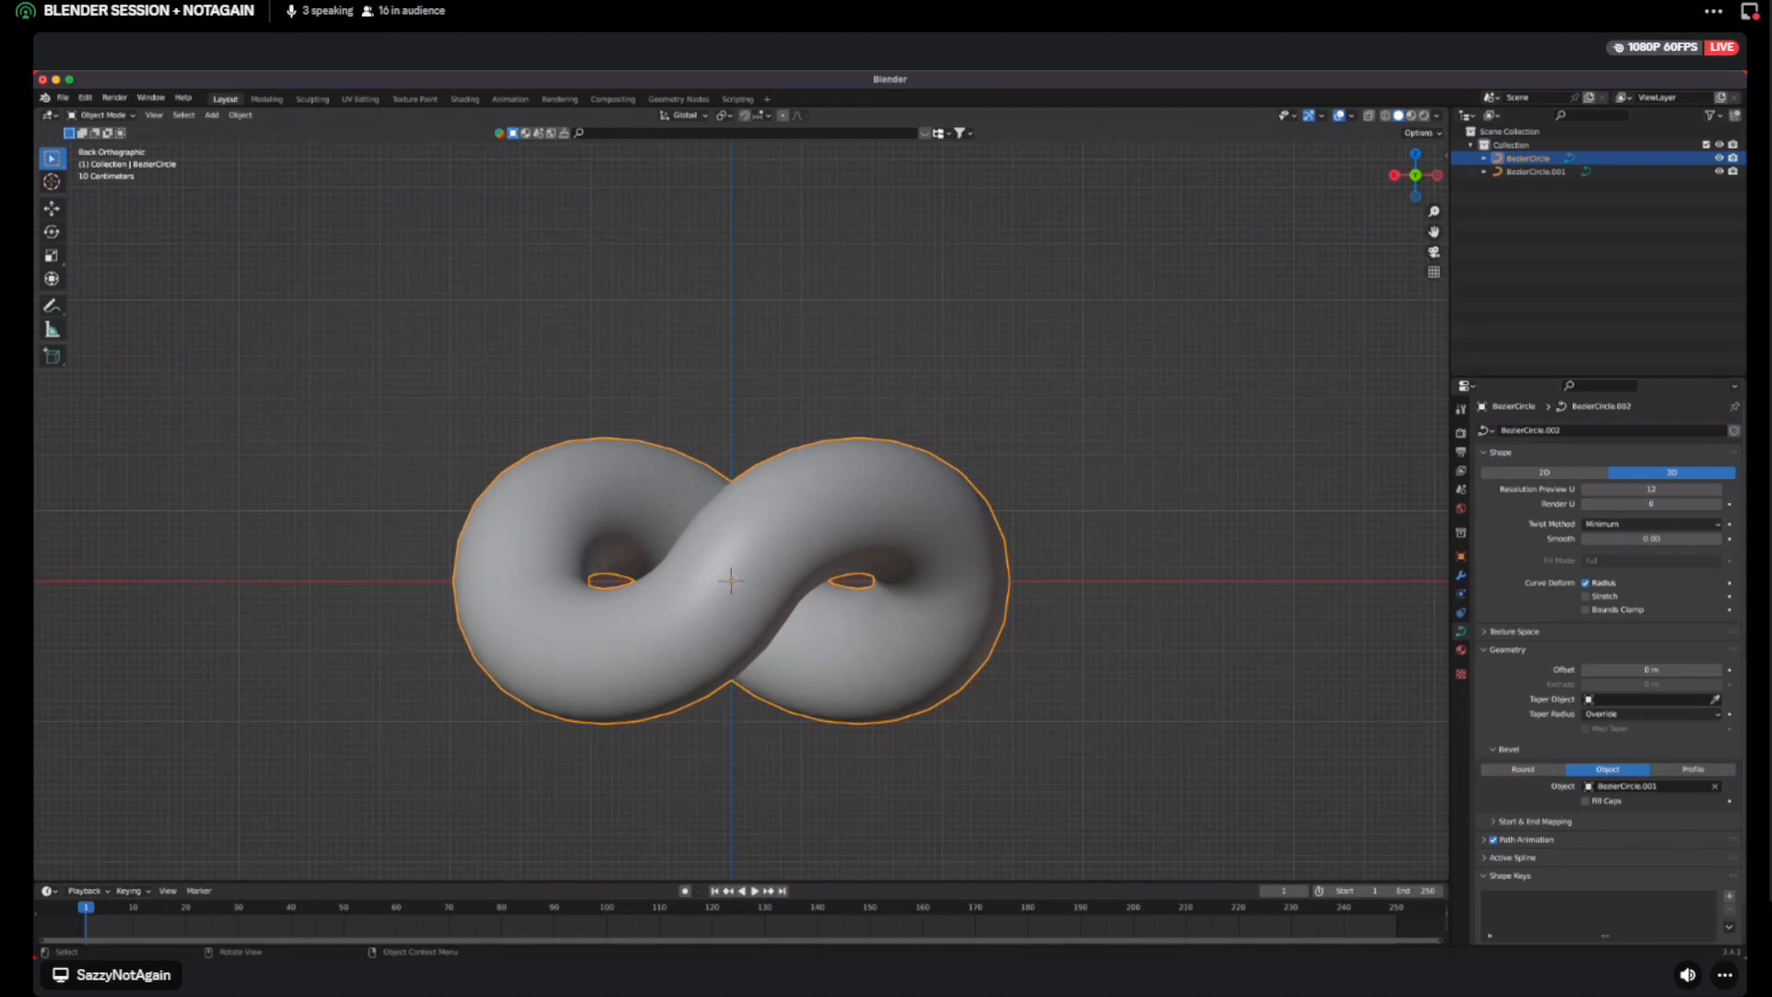
{"action": "scroll", "coordinate": [742, 504], "scroll_direction": "down", "scroll_amount": 3}
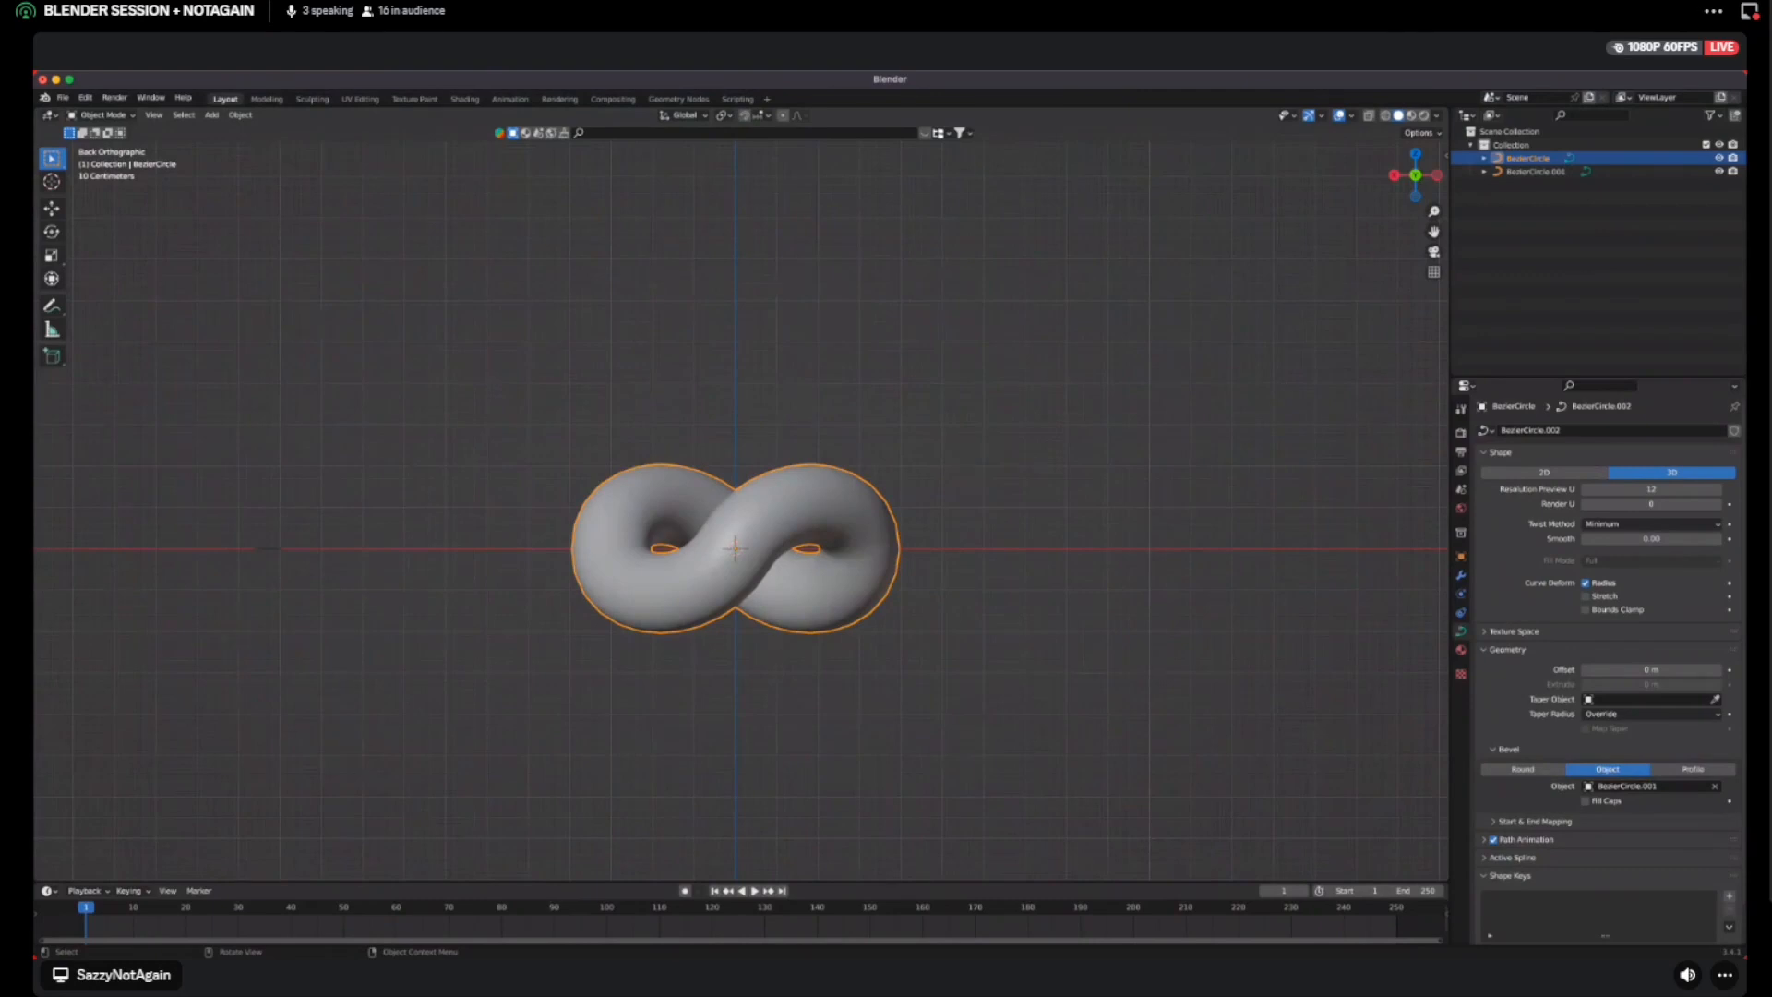
{"action": "right_click", "coordinate": [600, 510]}
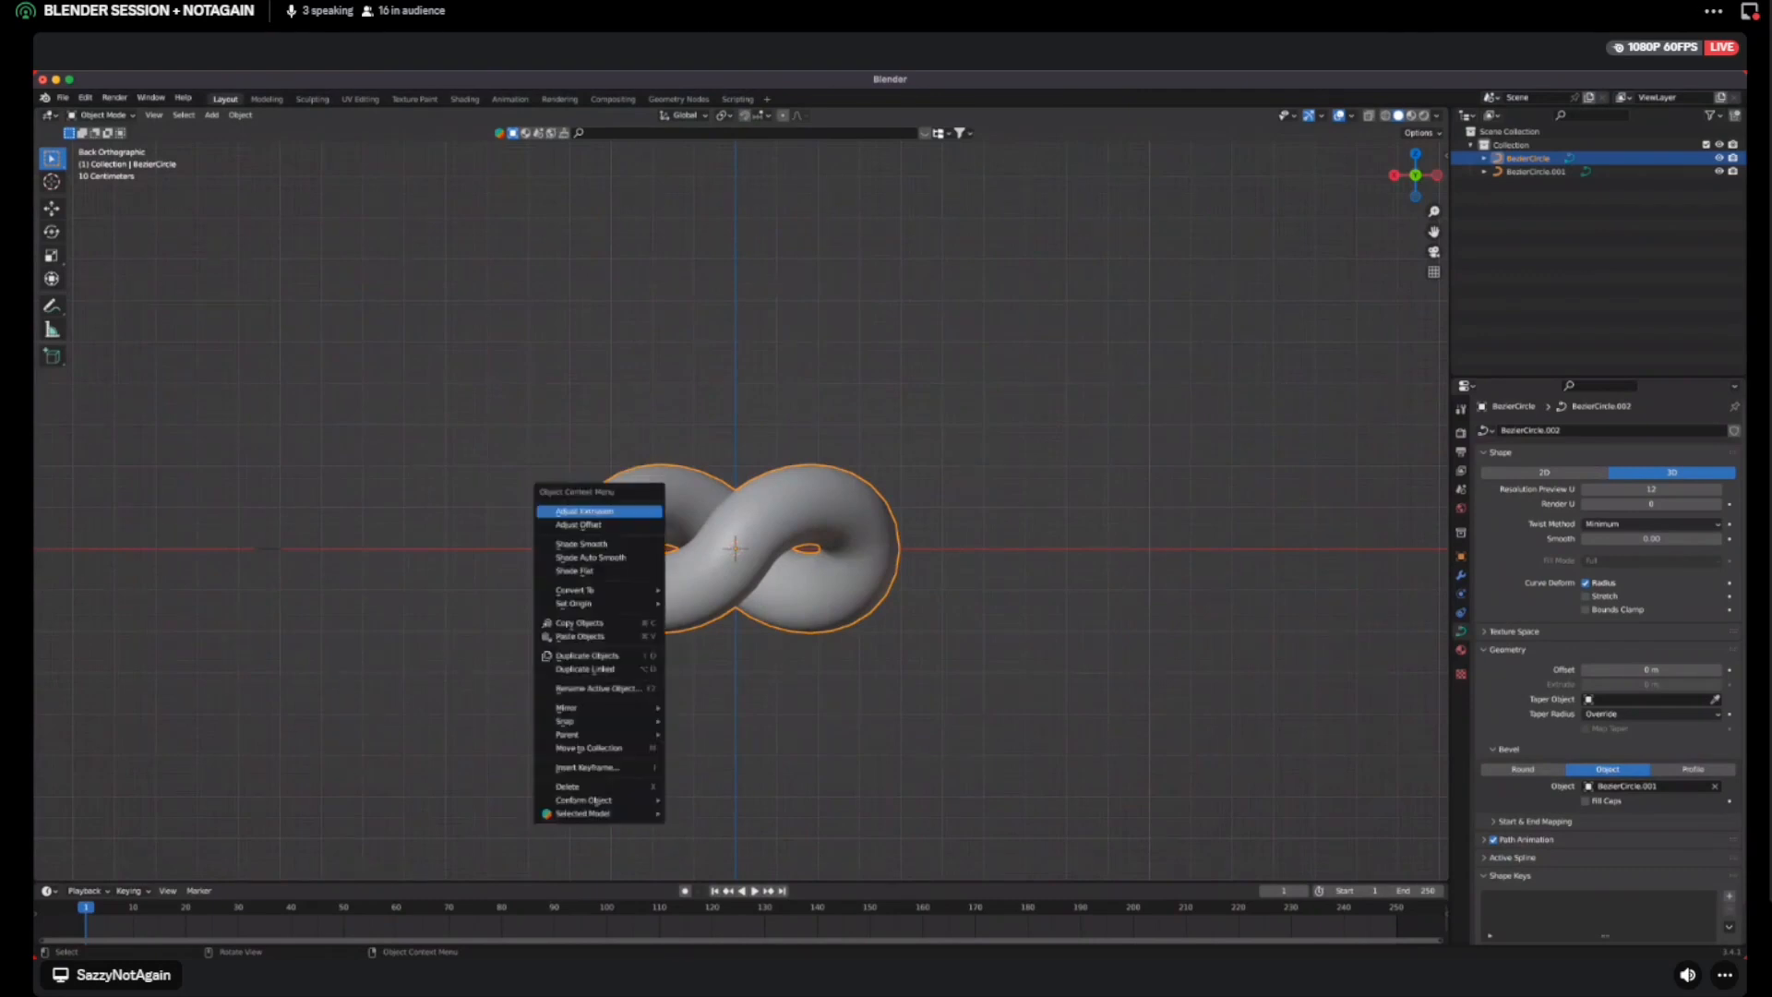
{"action": "mouse_move", "coordinate": [574, 590]}
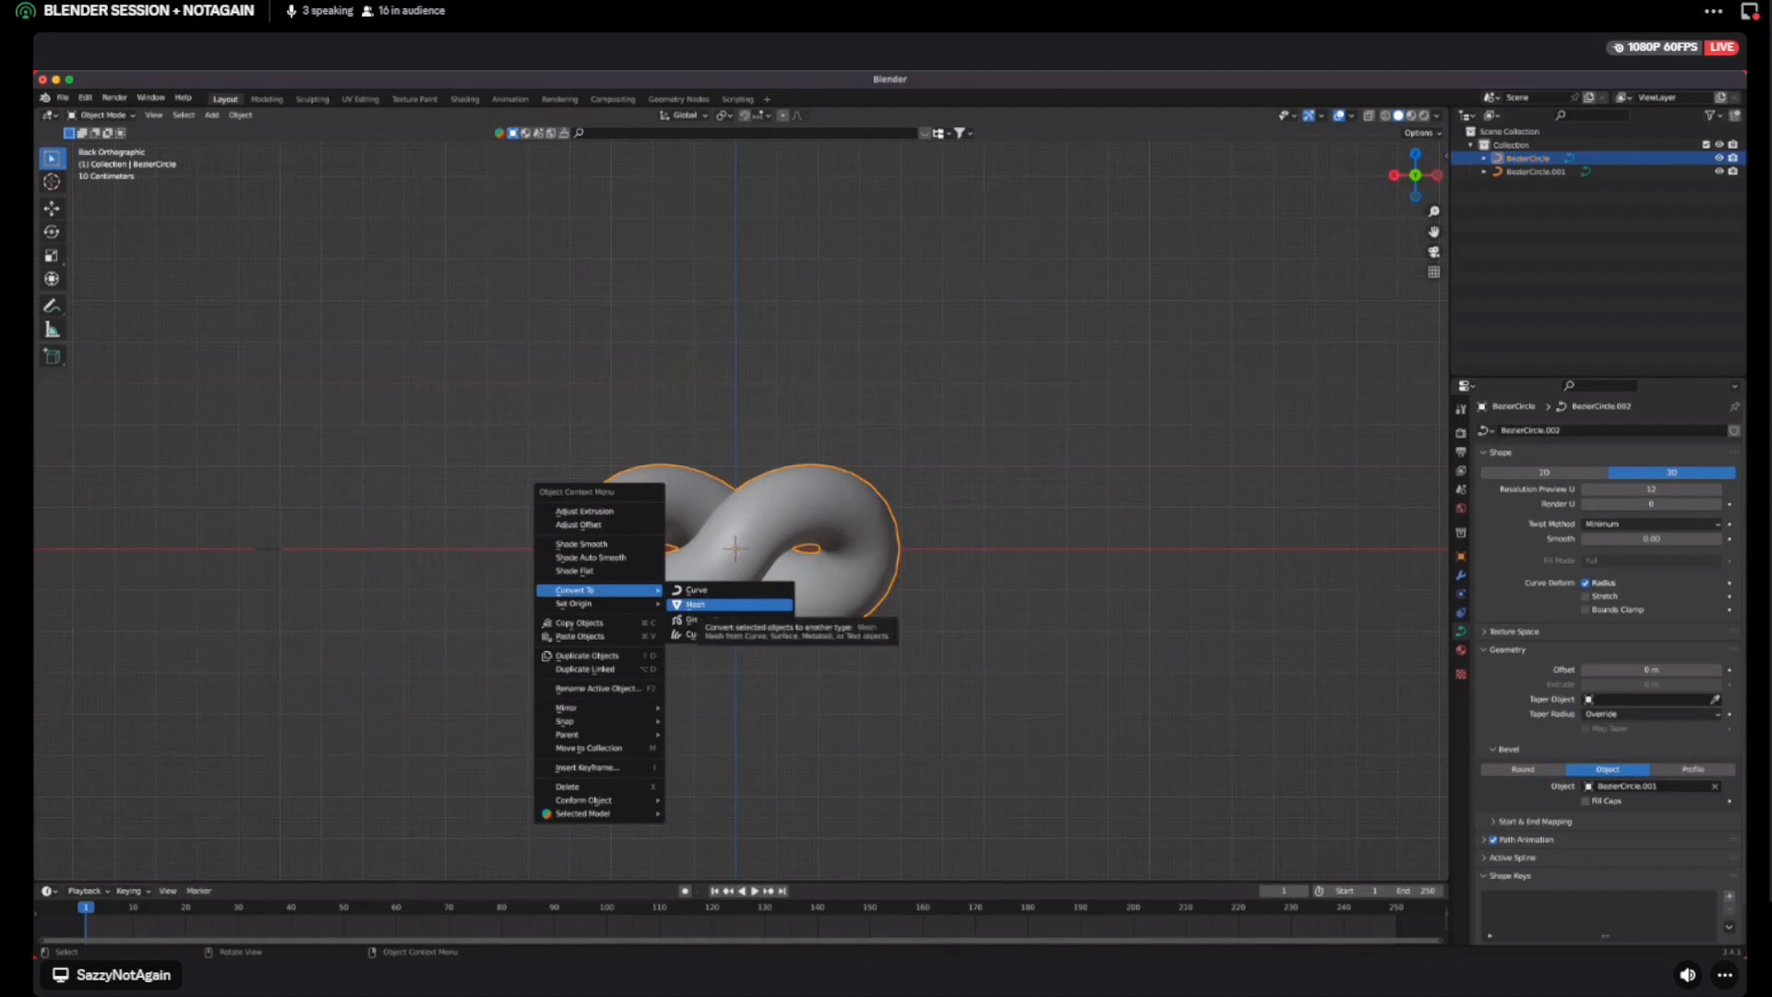
{"action": "left_click", "coordinate": [699, 605]}
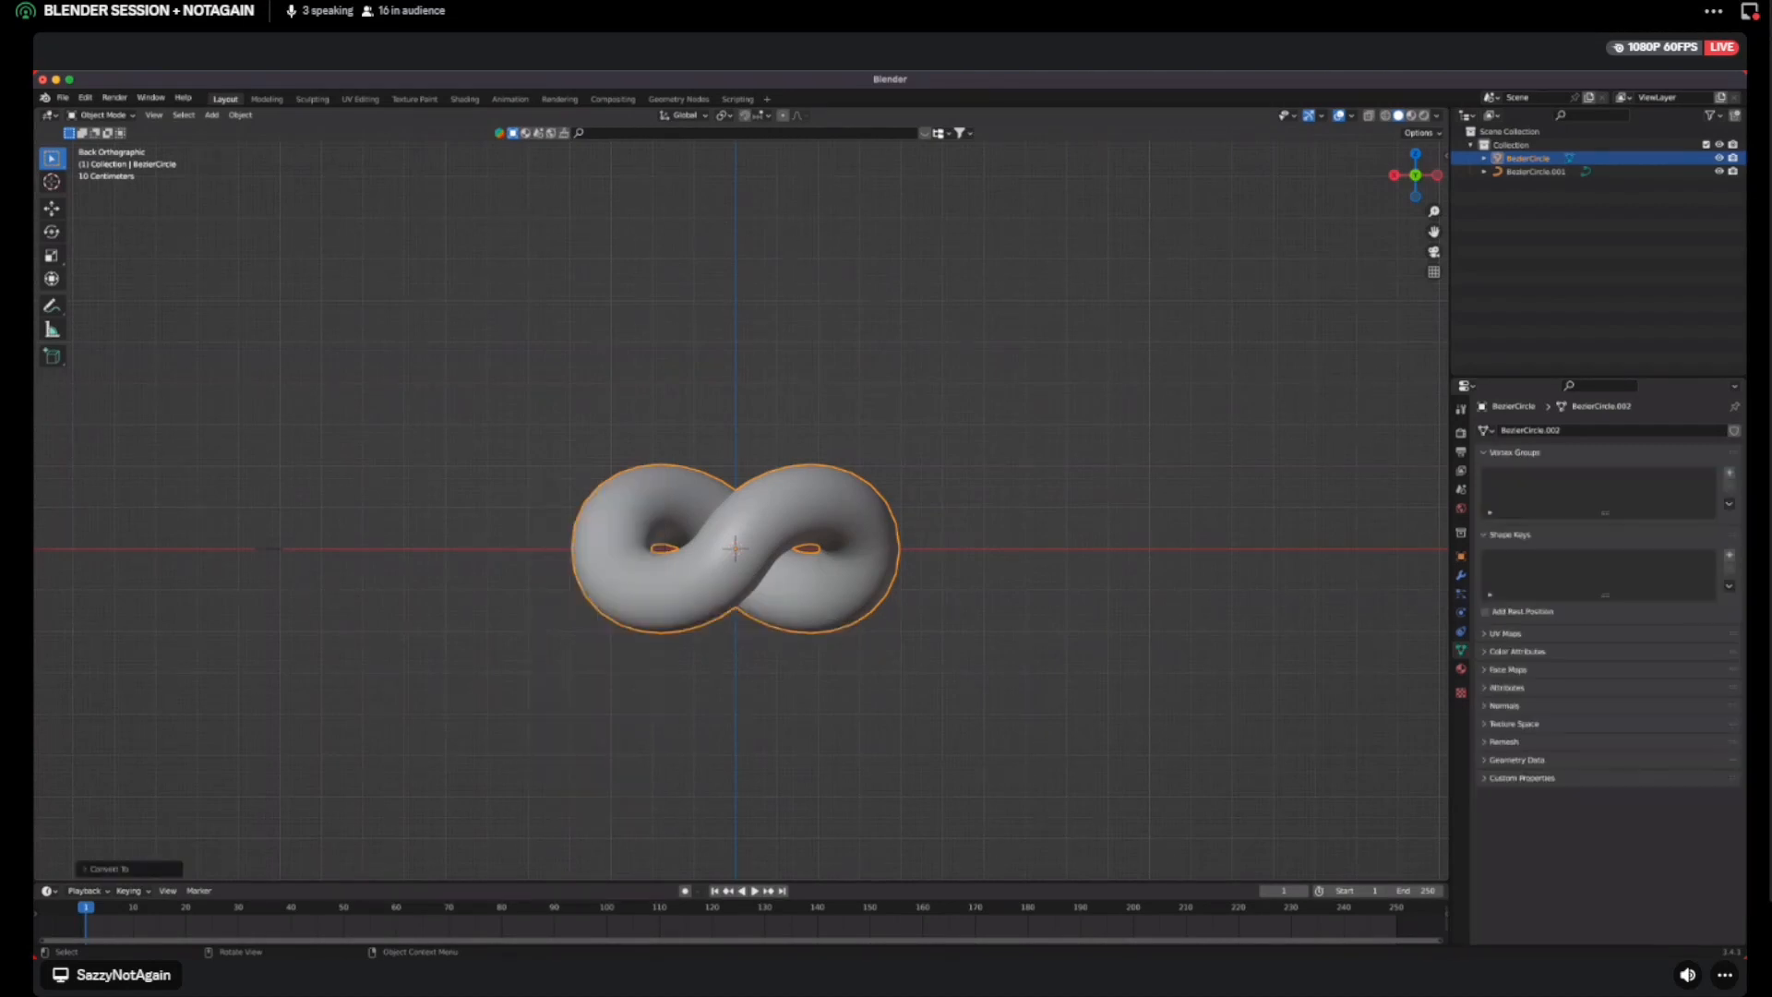
{"action": "key", "text": "Tab"}
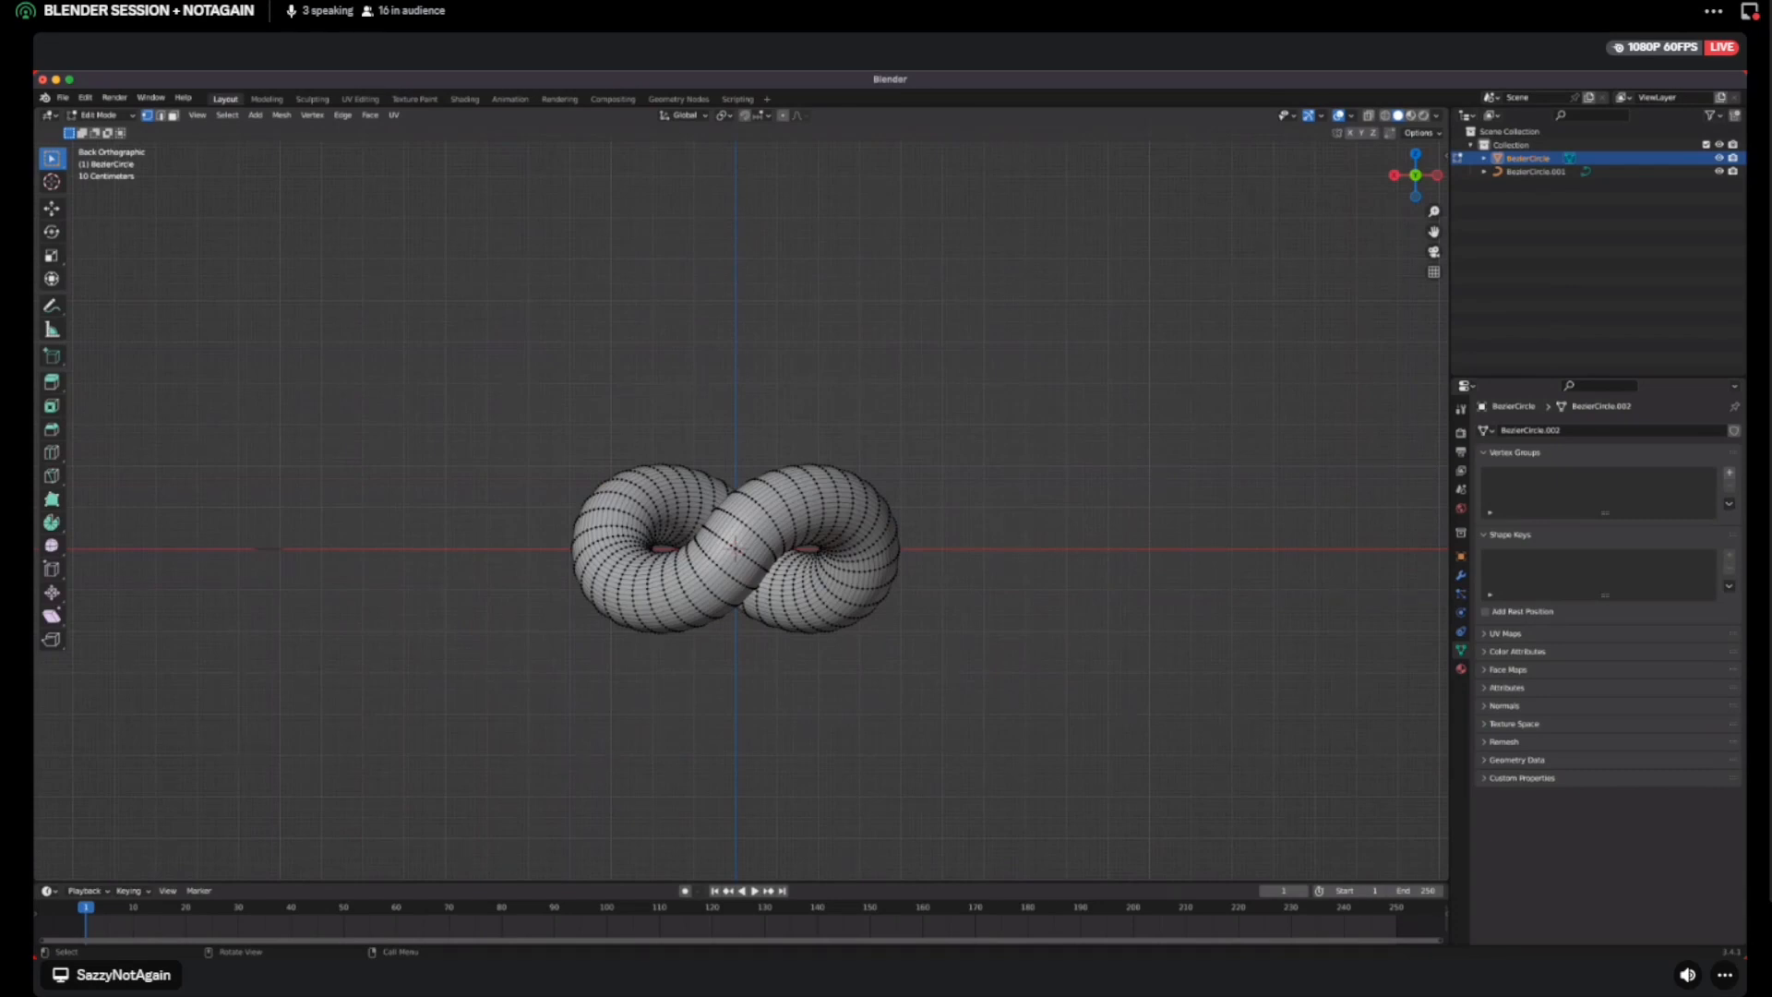
{"action": "key", "text": "Tab"}
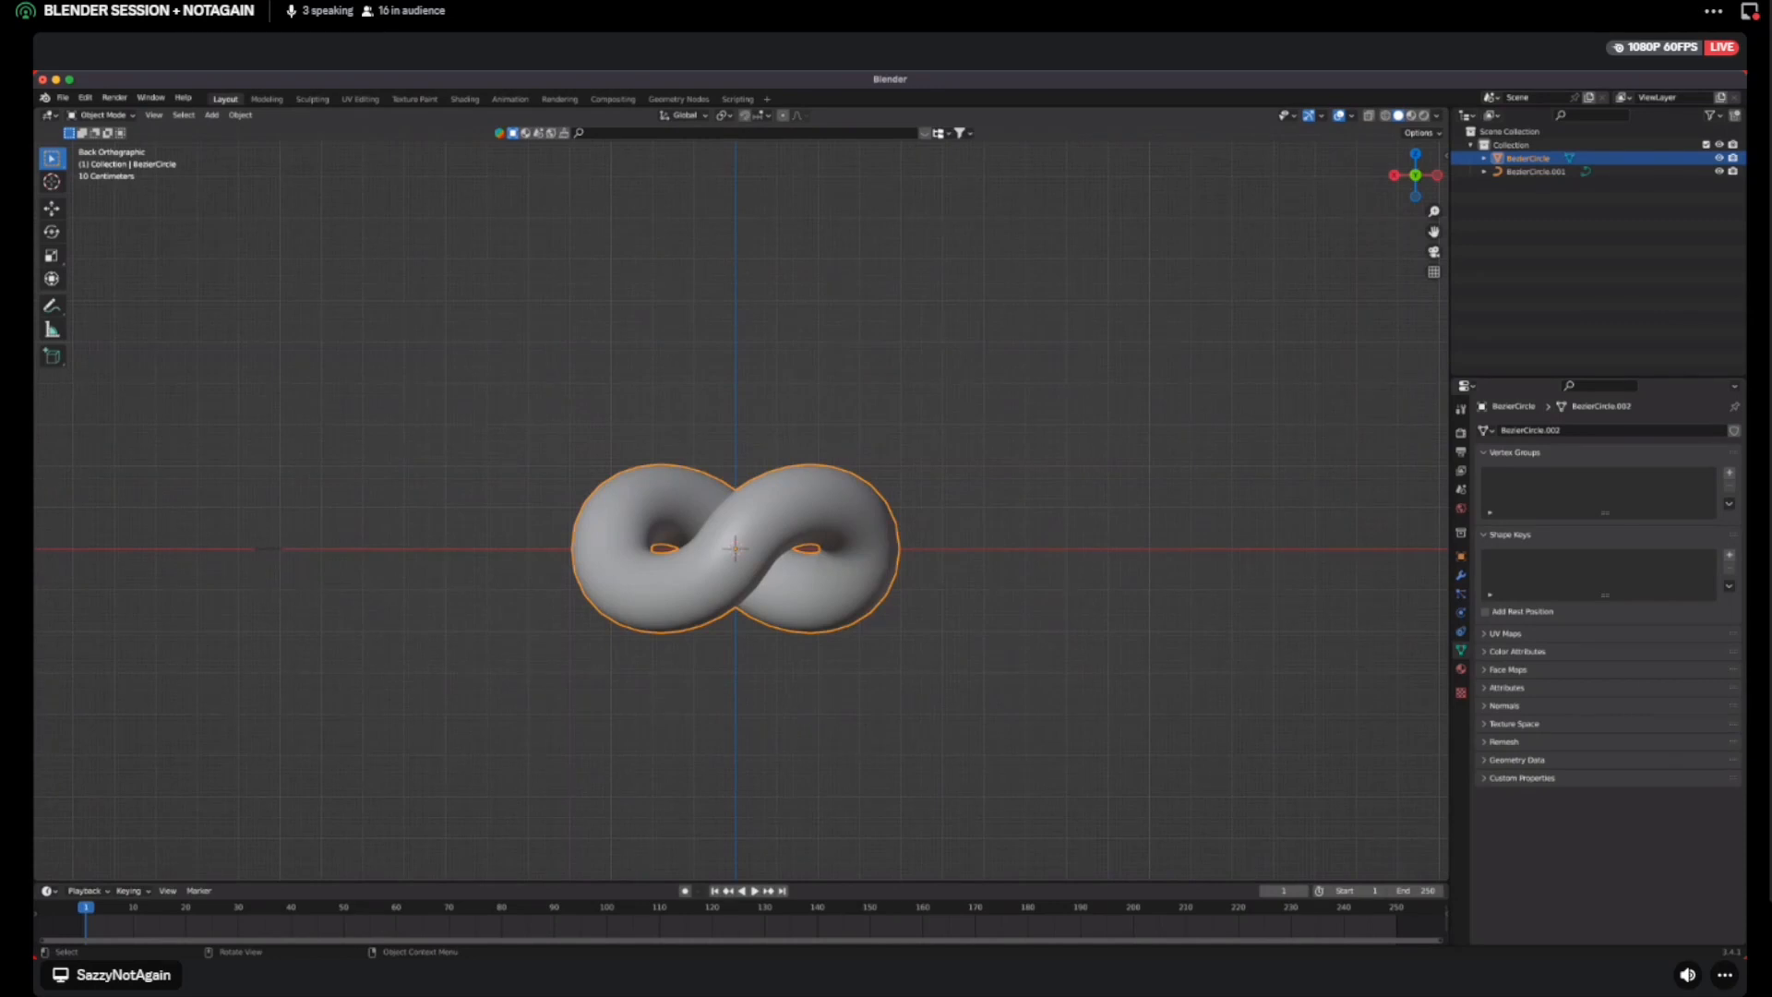
Add a cube mesh at the centre of the twisted loop
{"action": "key", "text": "shift"}
{"action": "key", "text": "shift+a"}
{"action": "mouse_move", "coordinate": [572, 512]}
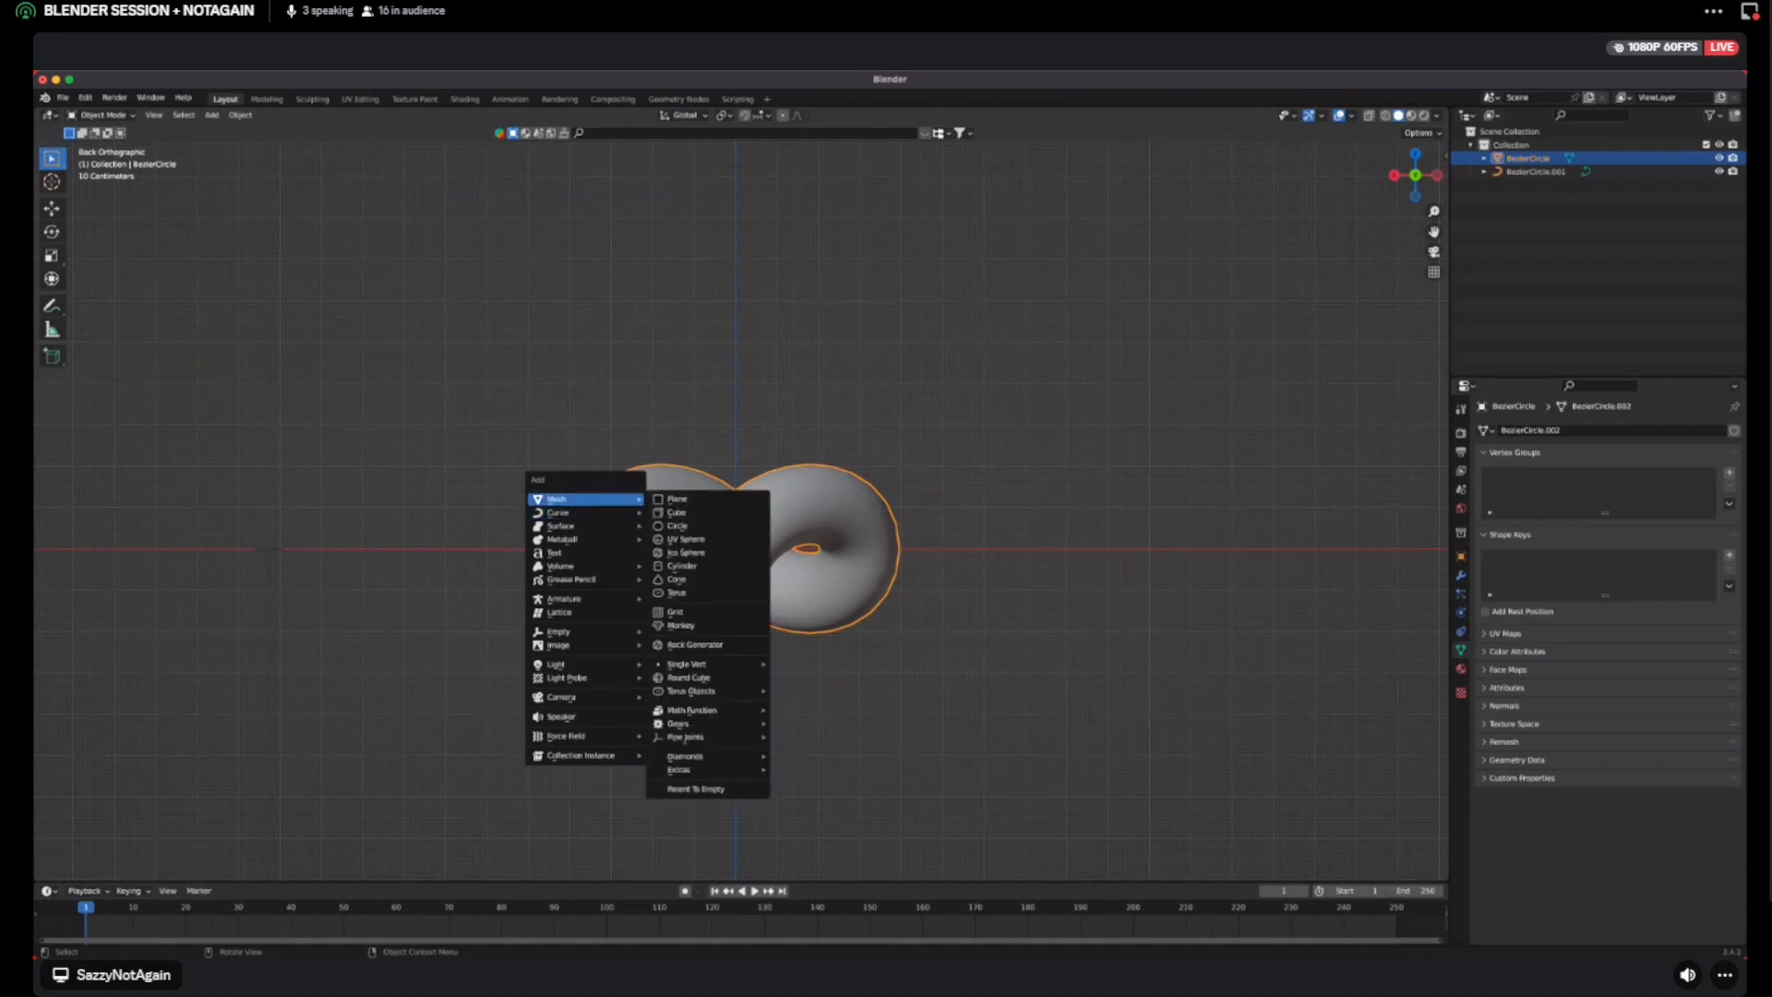
{"action": "left_click", "coordinate": [679, 513]}
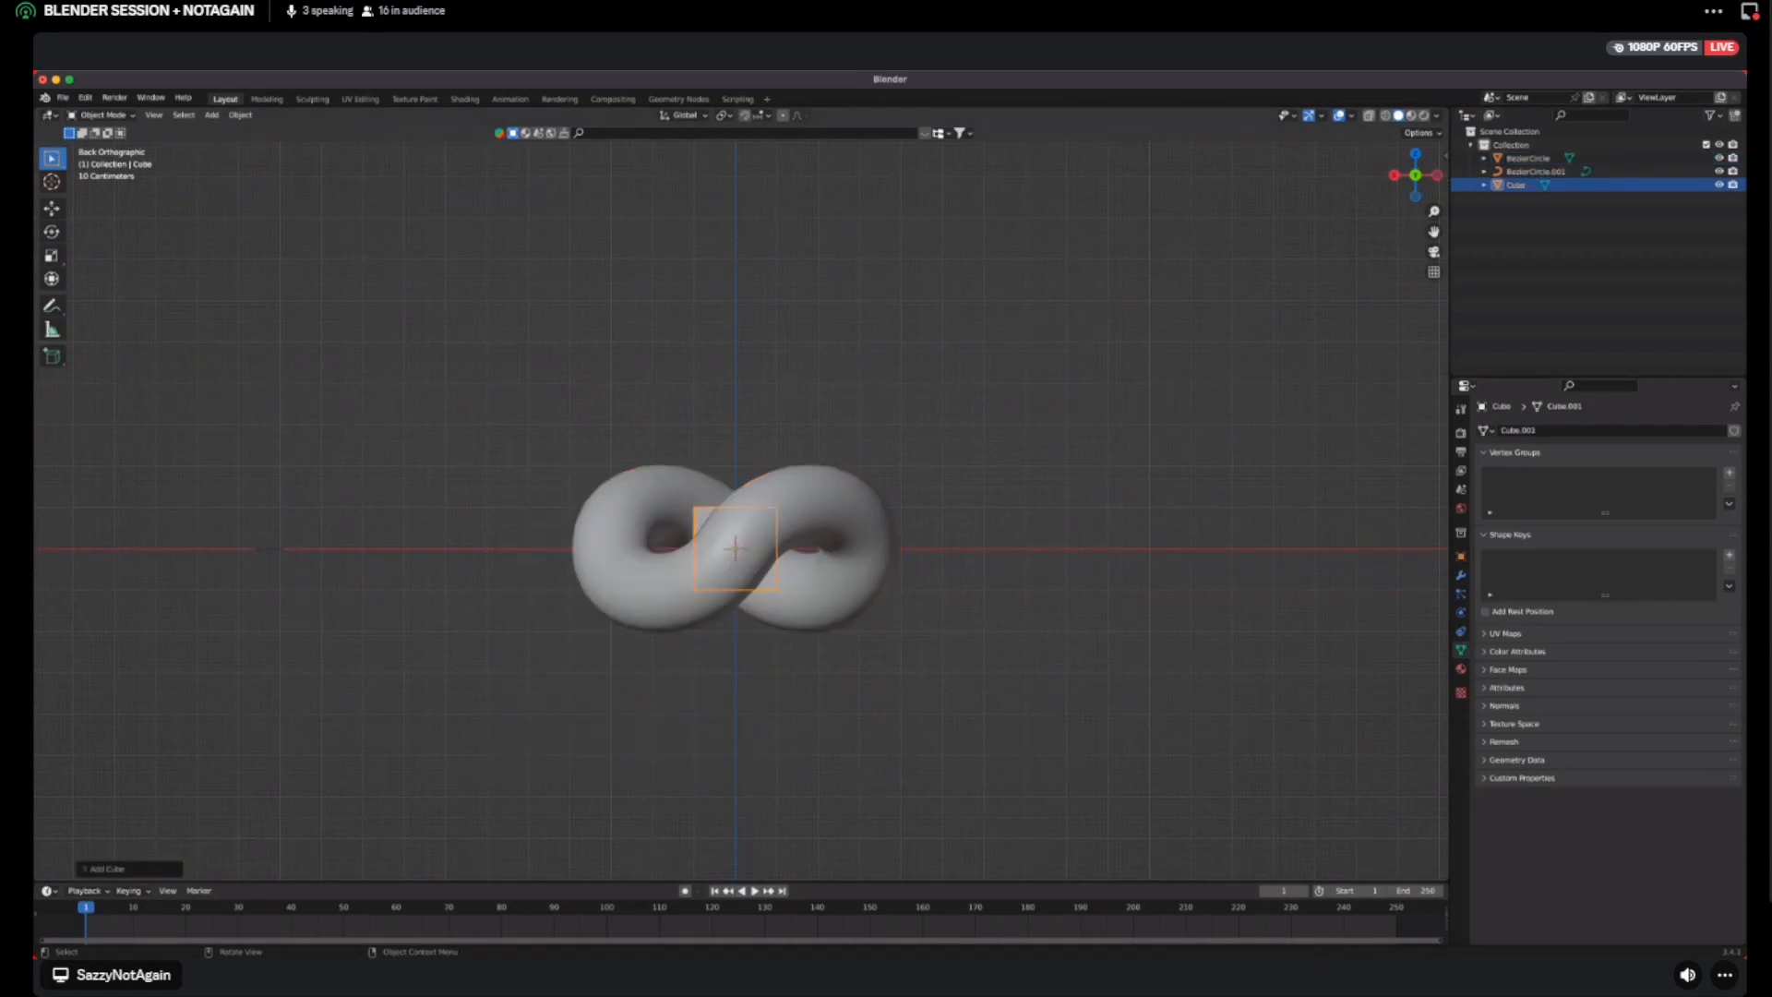
Turn on X-ray display and capture a screenshot of the viewport area containing the X-ray toggle
{"action": "key", "text": "alt+z"}
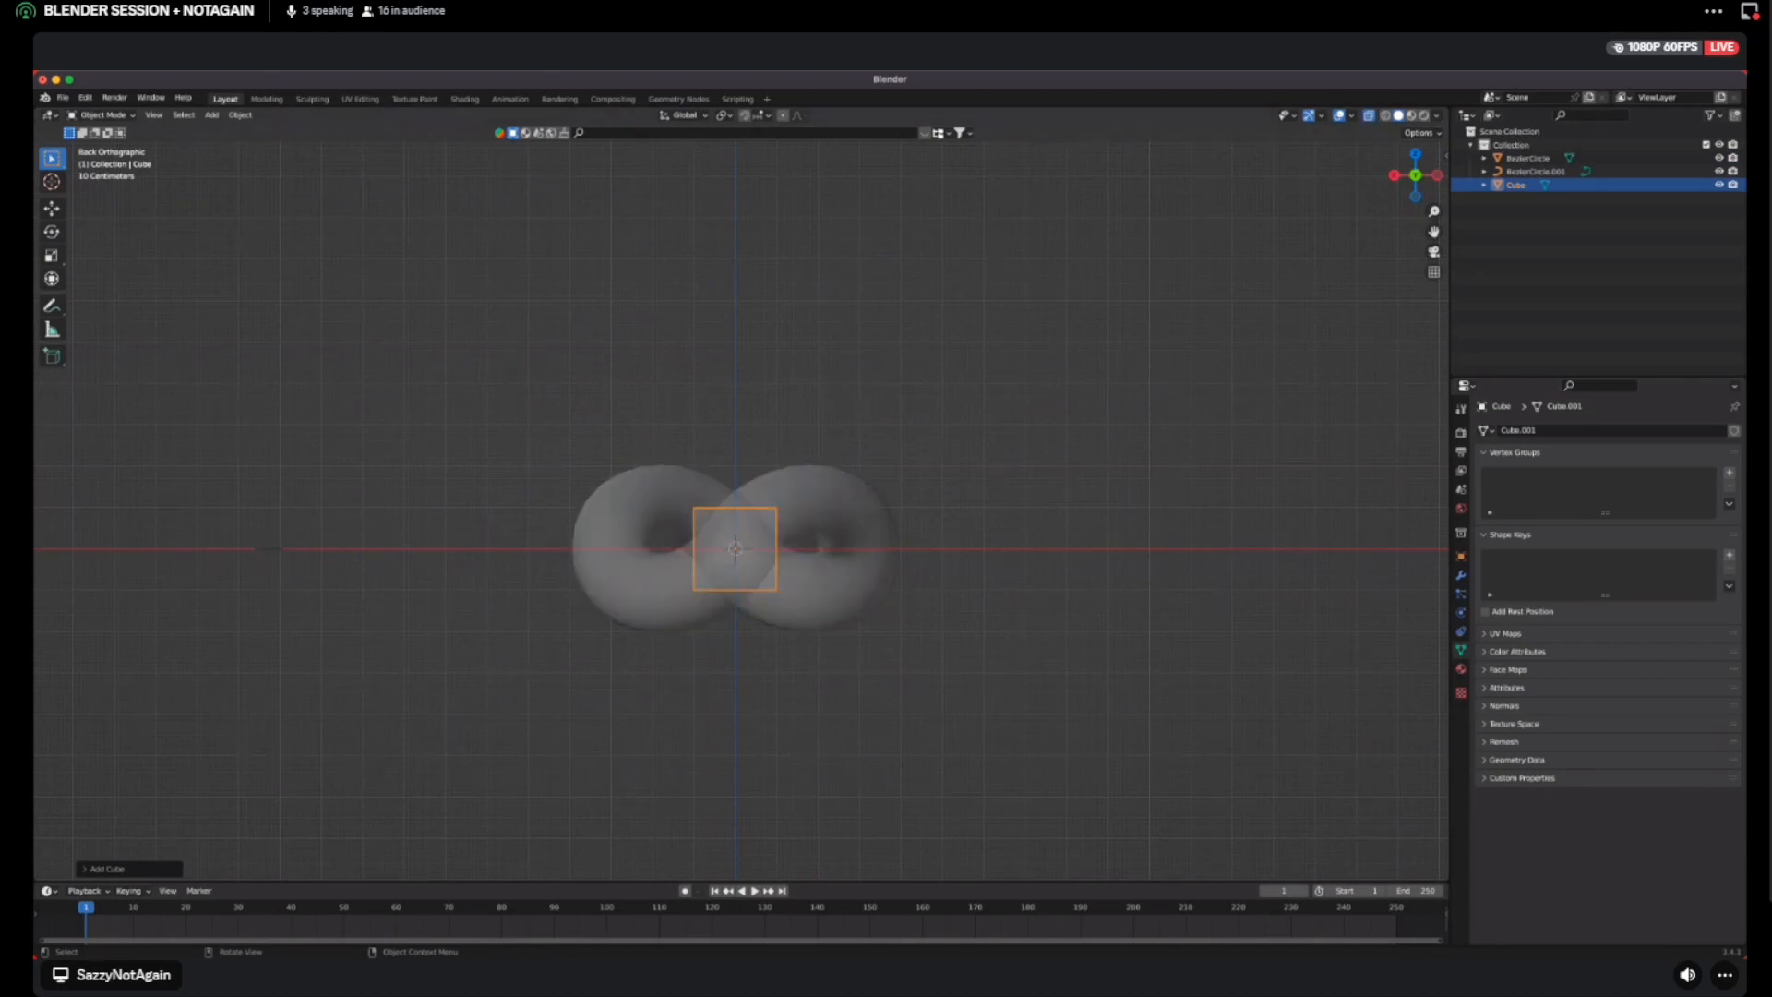
{"action": "key", "text": "alt+z"}
{"action": "key", "text": "alt+z"}
{"action": "key", "text": "alt+z"}
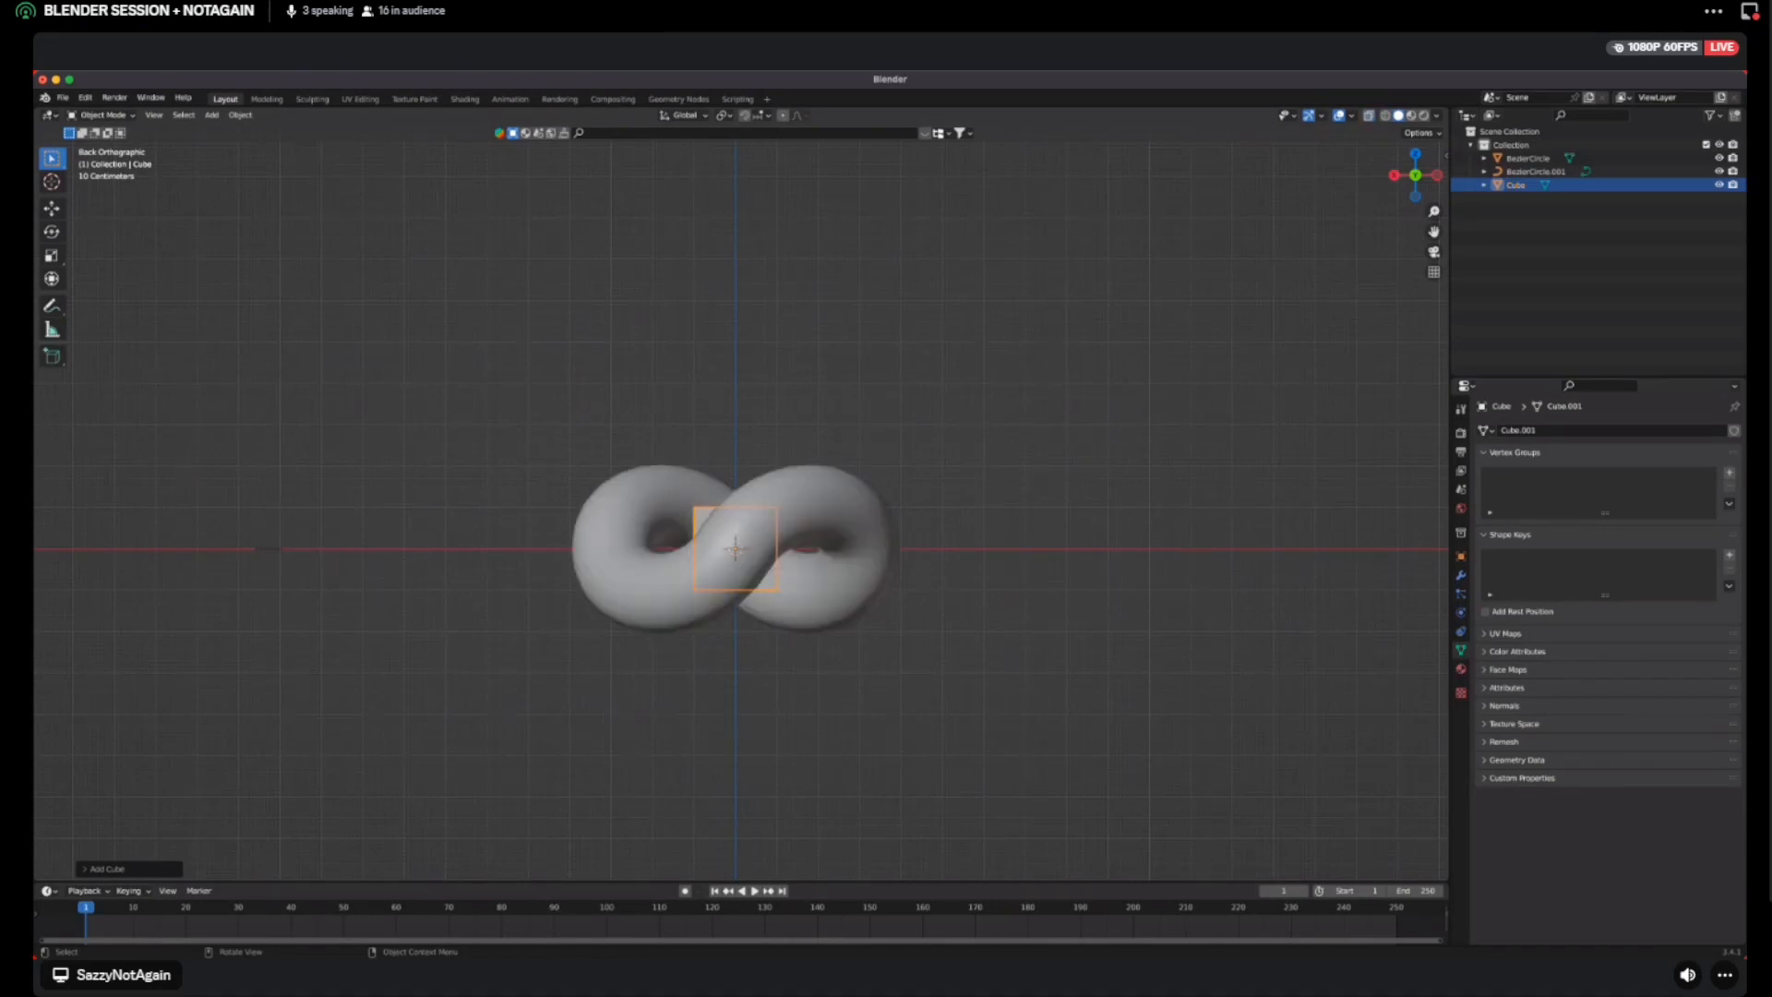
{"action": "key", "text": "alt+z"}
{"action": "key", "text": "super+shift+4"}
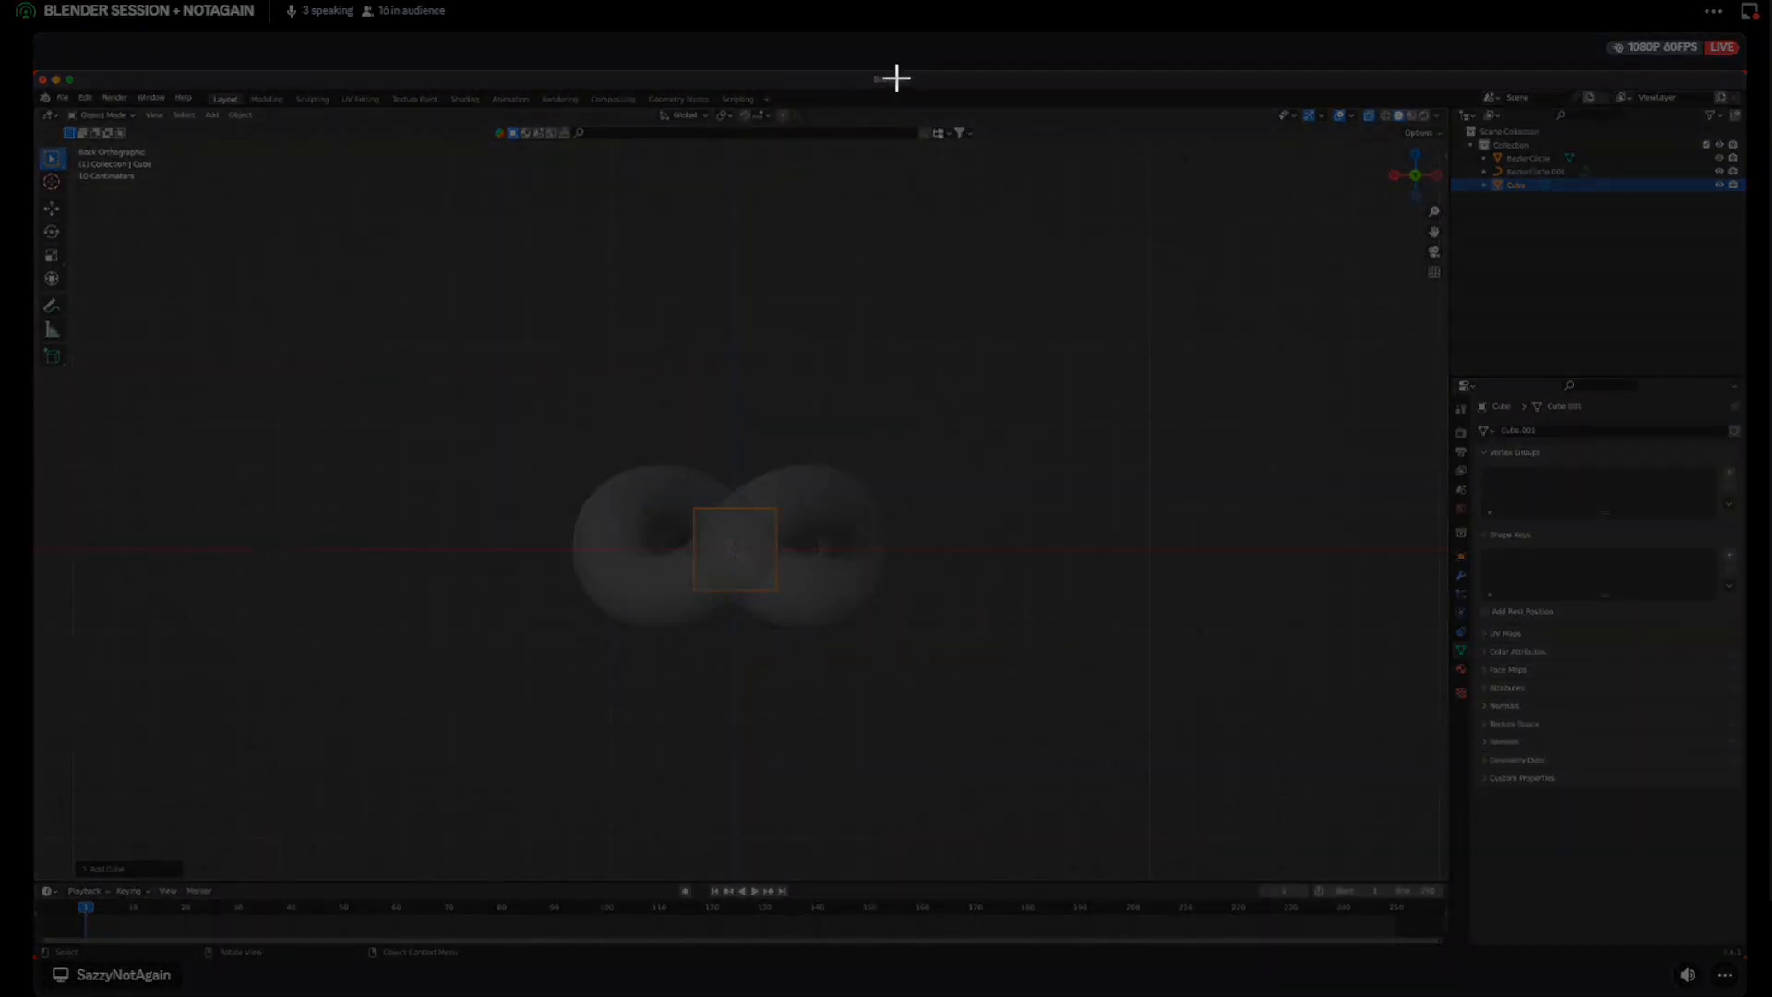
{"action": "left_click_drag", "start_coordinate": [871, 74], "coordinate": [1477, 345]}
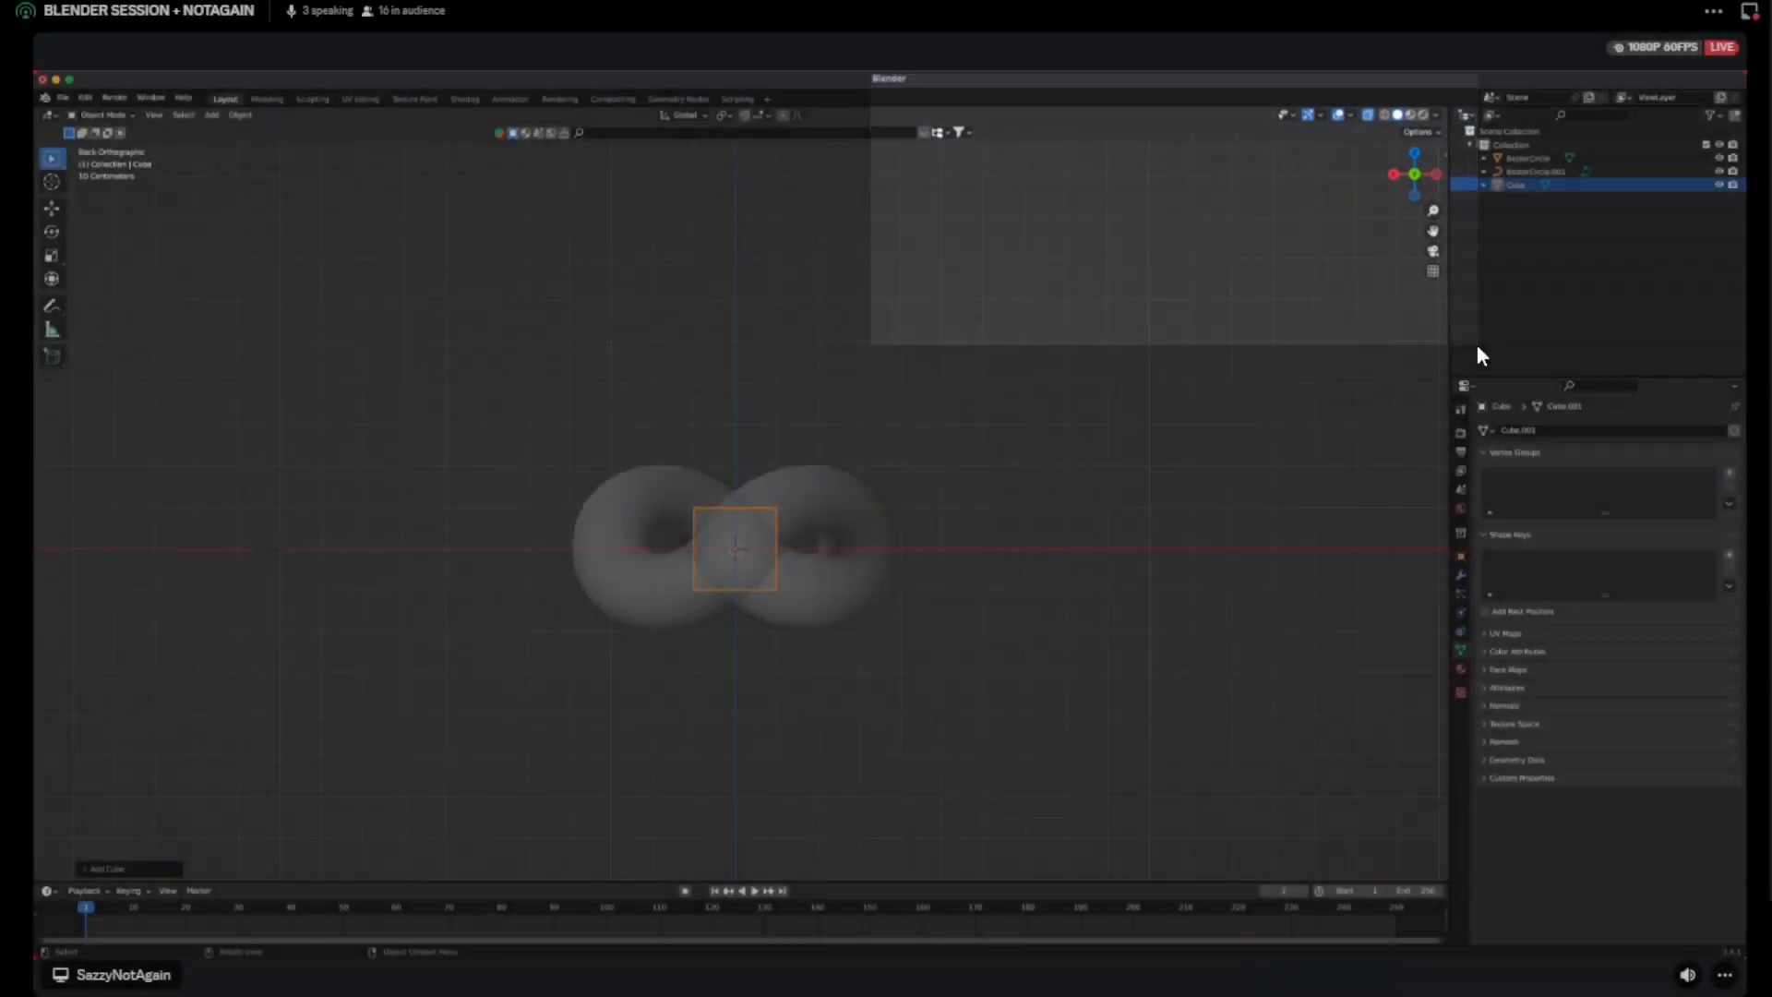
Scale the cube up uniformly until it encloses the whole twisted loop
{"action": "key", "text": "s"}
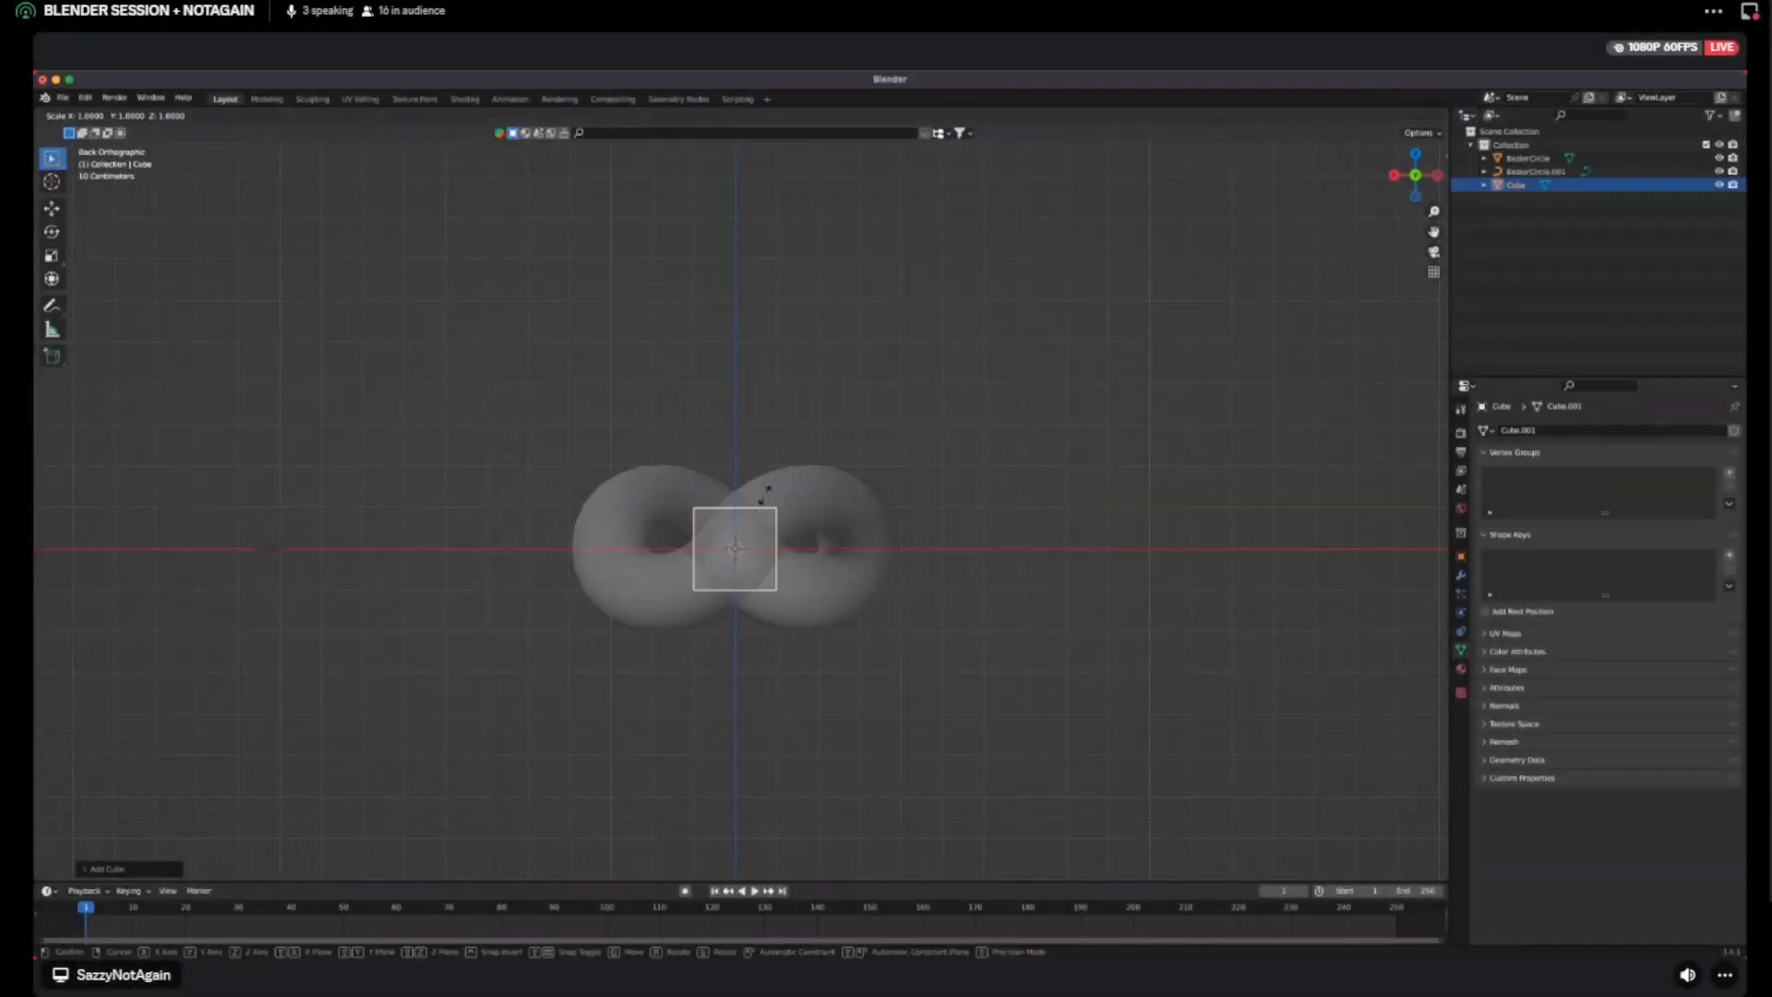
{"action": "left_click", "coordinate": [944, 420]}
{"action": "middle_click_drag", "start_coordinate": [944, 420], "coordinate": [1422, 528]}
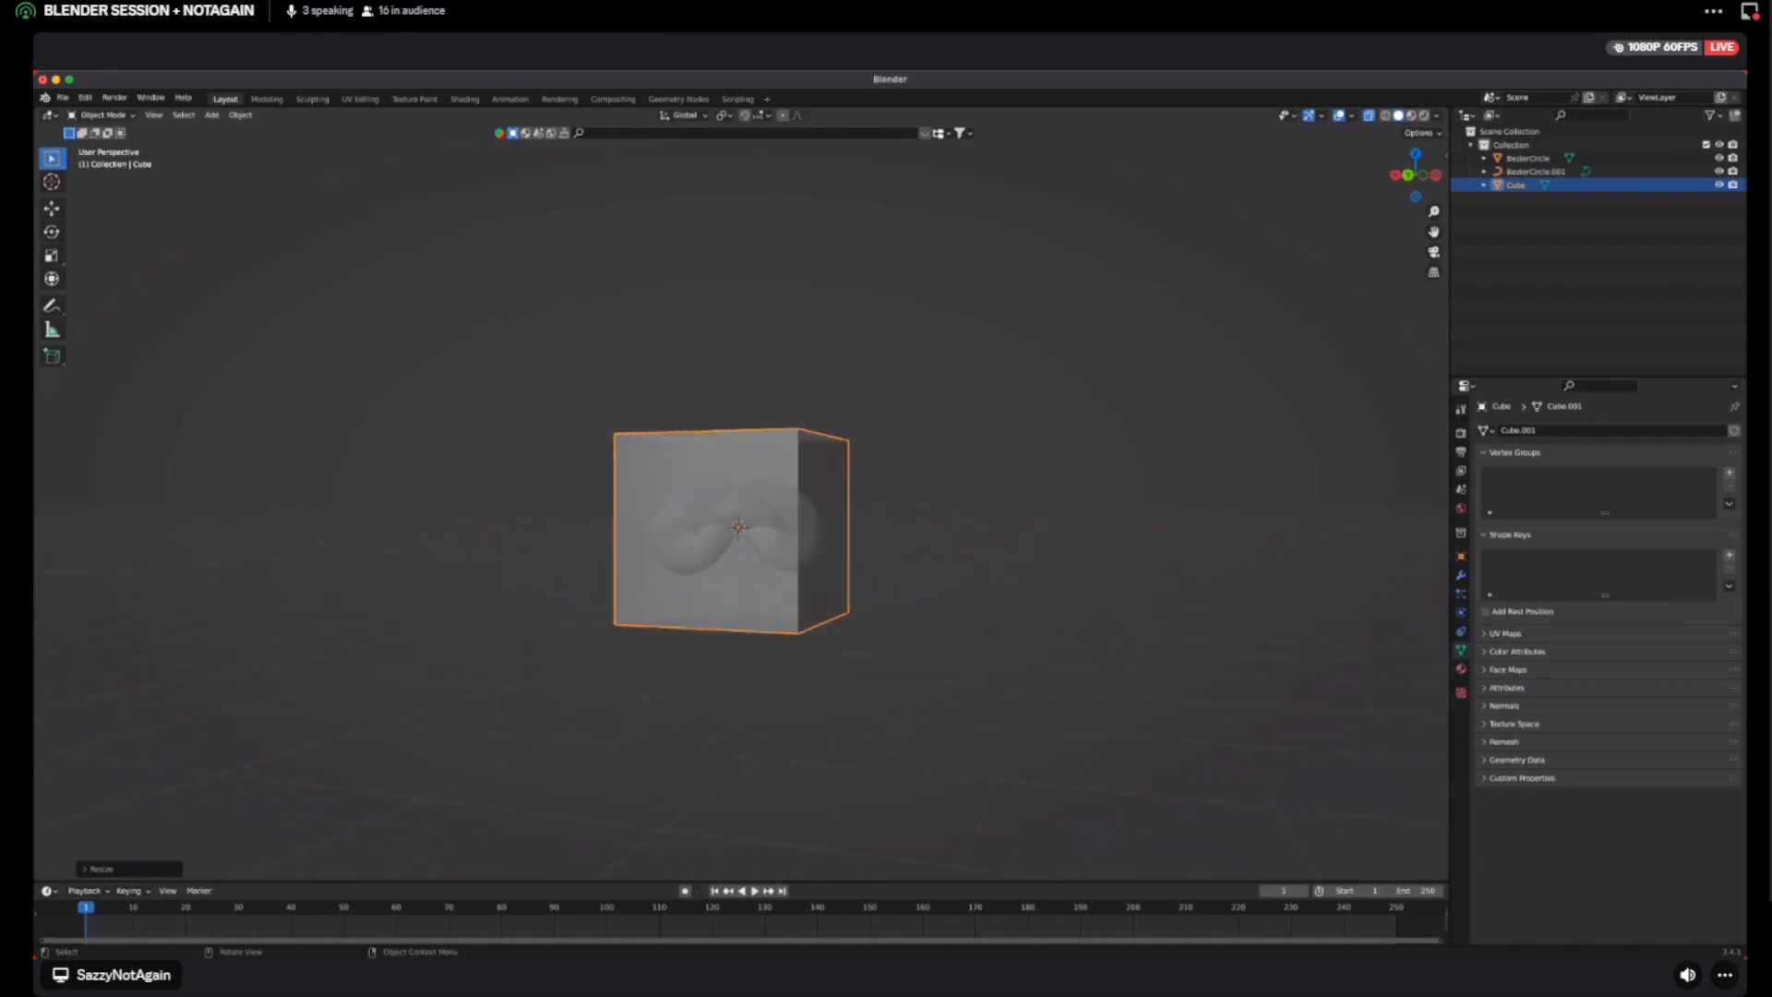
{"action": "middle_click_drag", "start_coordinate": [739, 528], "coordinate": [886, 528]}
{"action": "scroll", "coordinate": [739, 536], "scroll_direction": "up", "scroll_amount": 4}
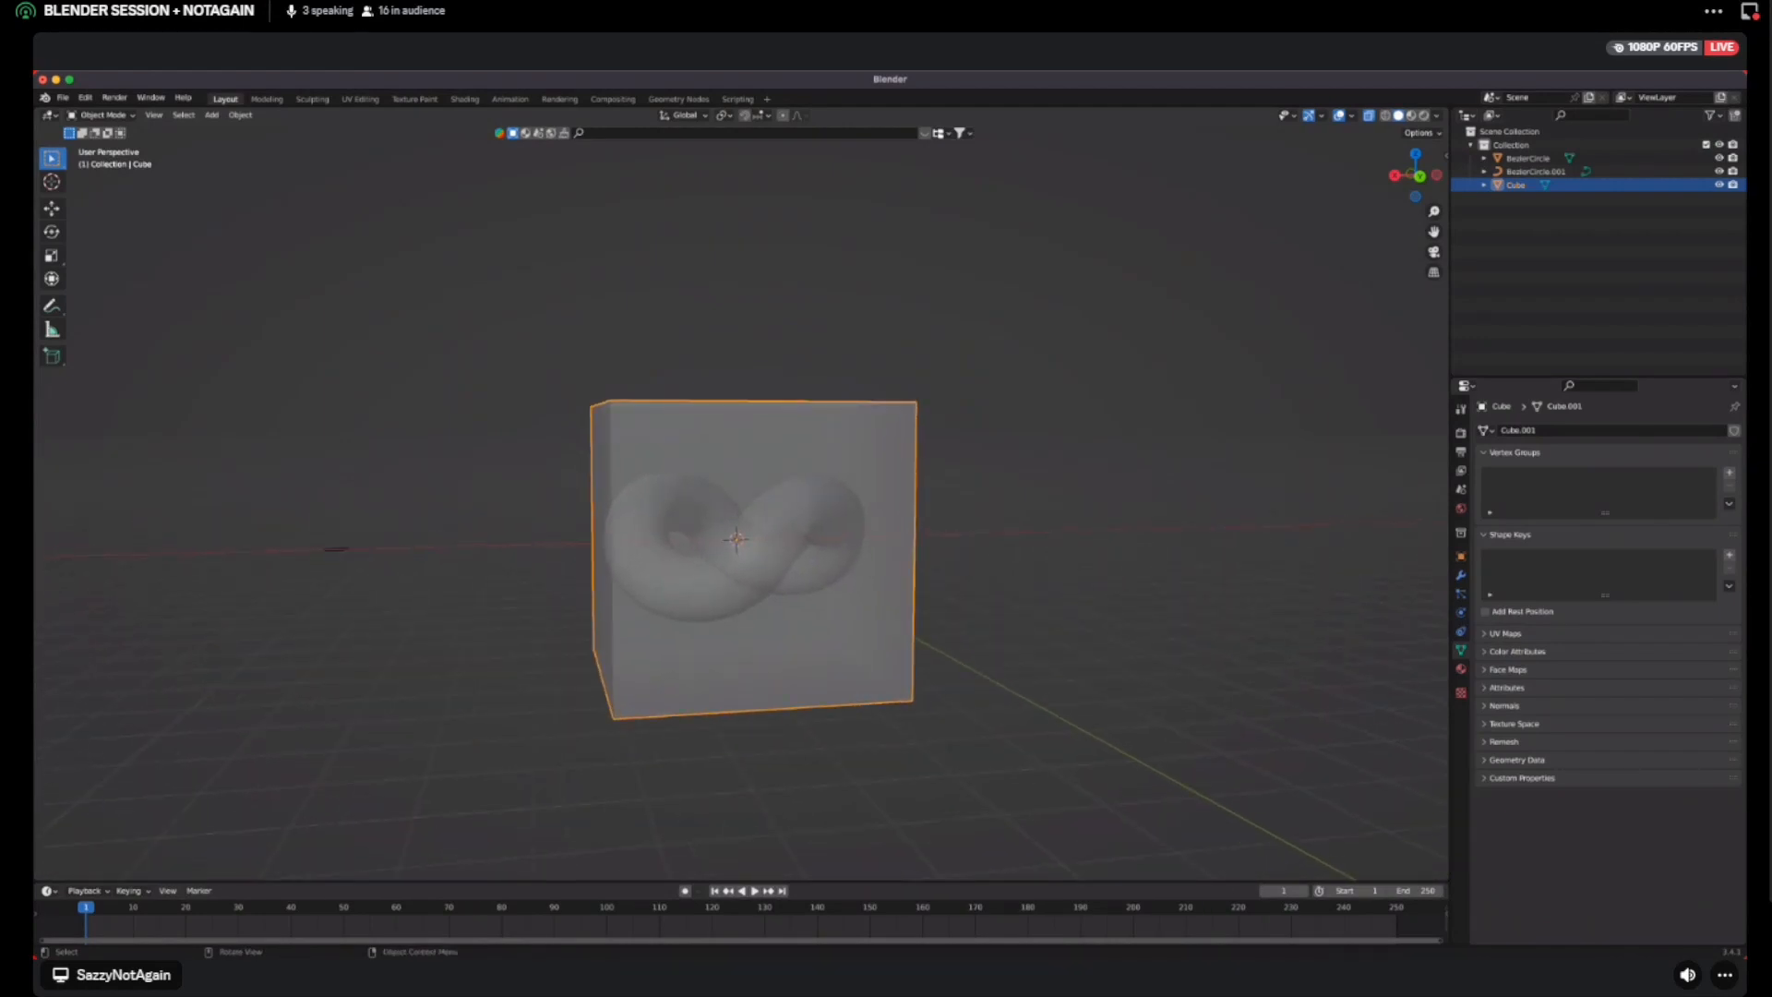
In Edit Mode, cut the cube with two horizontal edge loops and scale them along the global Z axis
{"action": "key", "text": "Tab"}
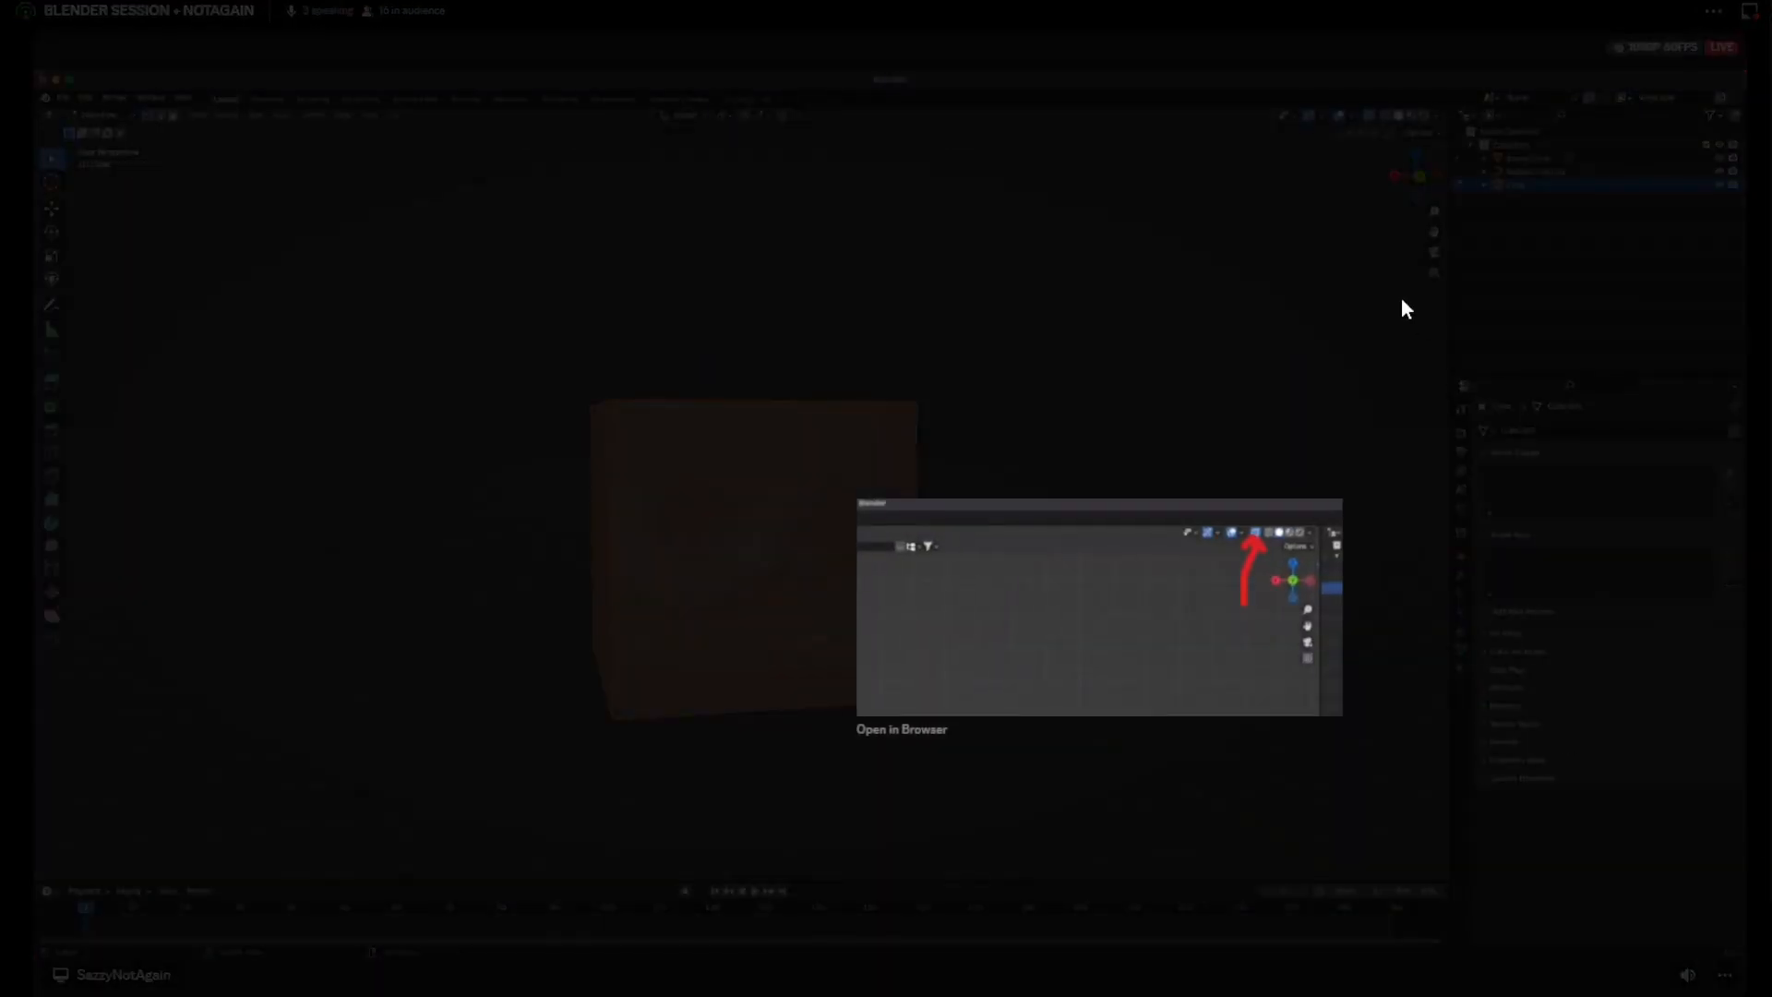
{"action": "left_click", "coordinate": [1401, 298]}
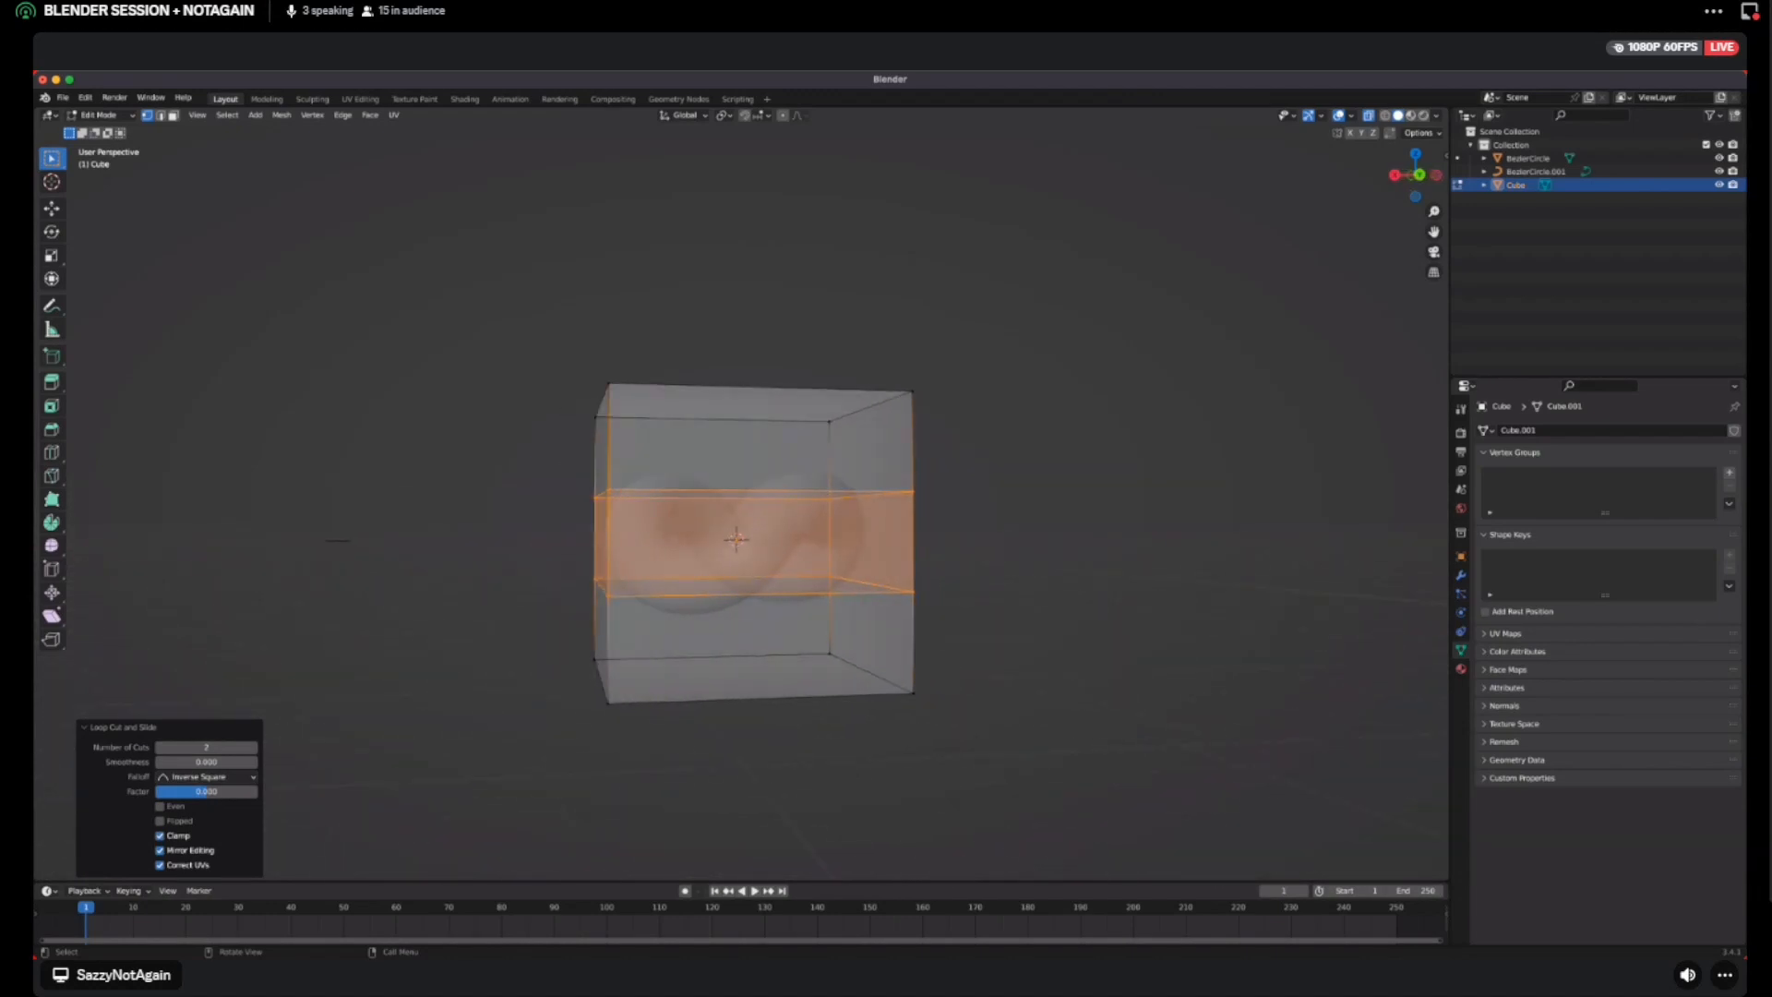
{"action": "key", "text": "s"}
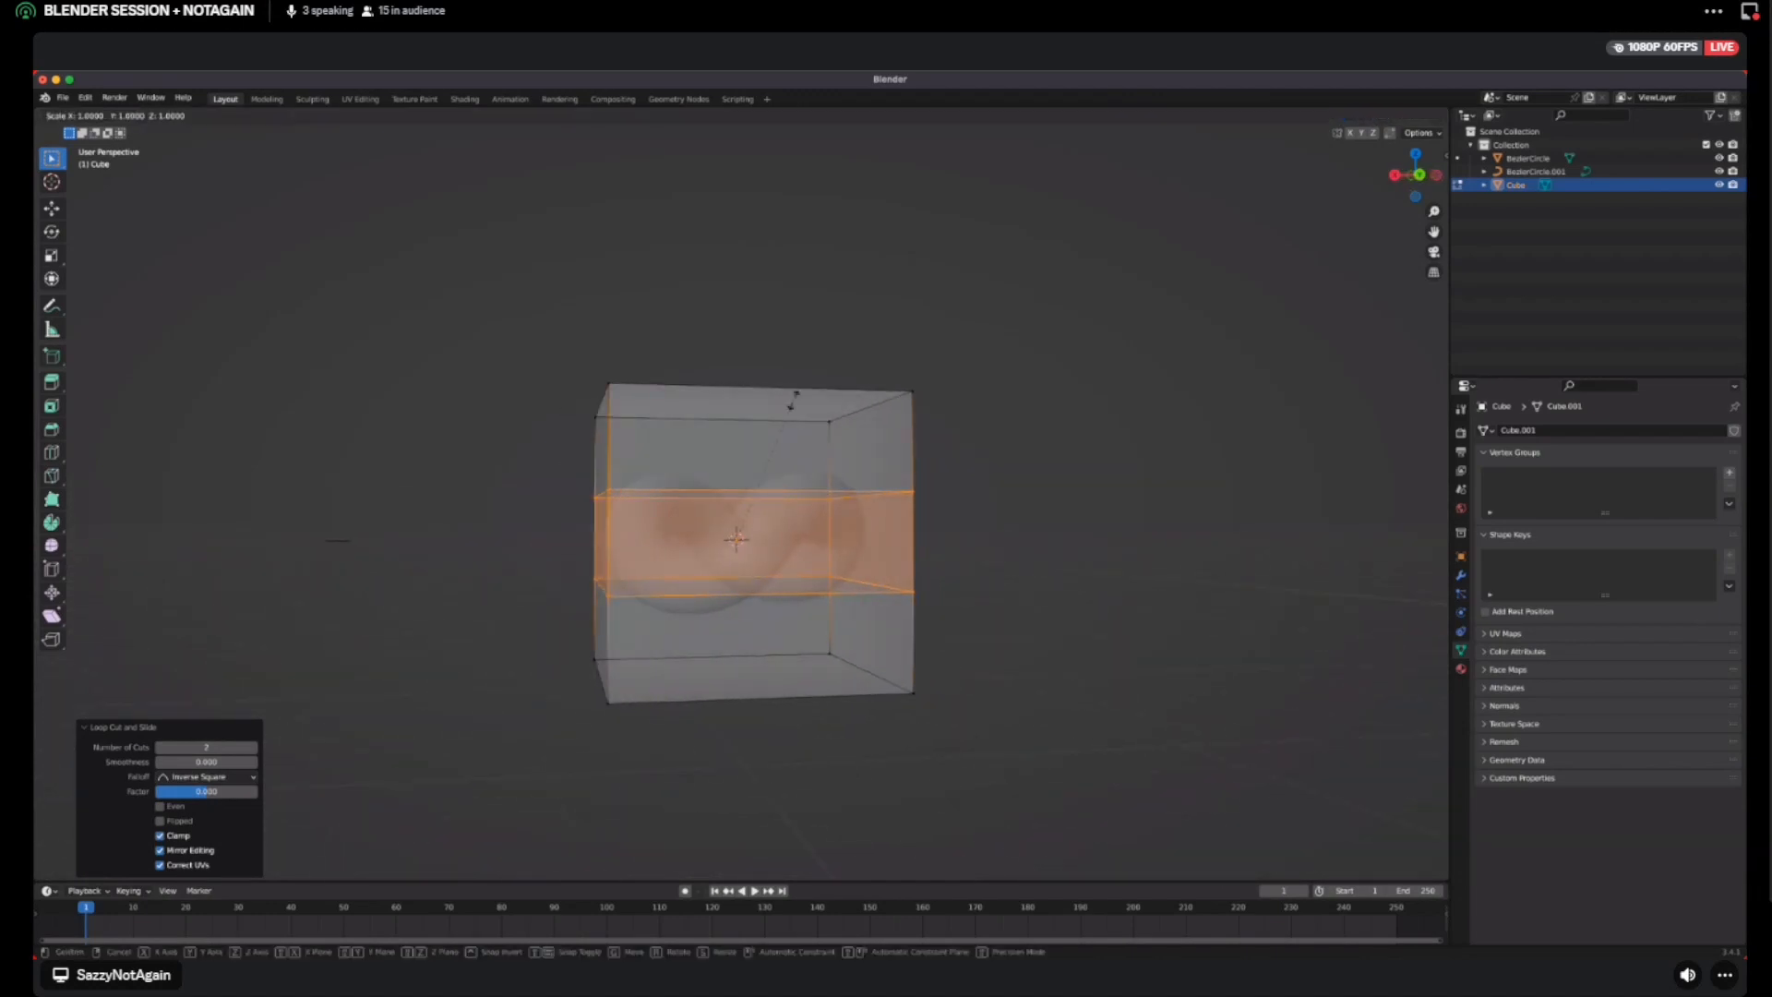
{"action": "key", "text": "z"}
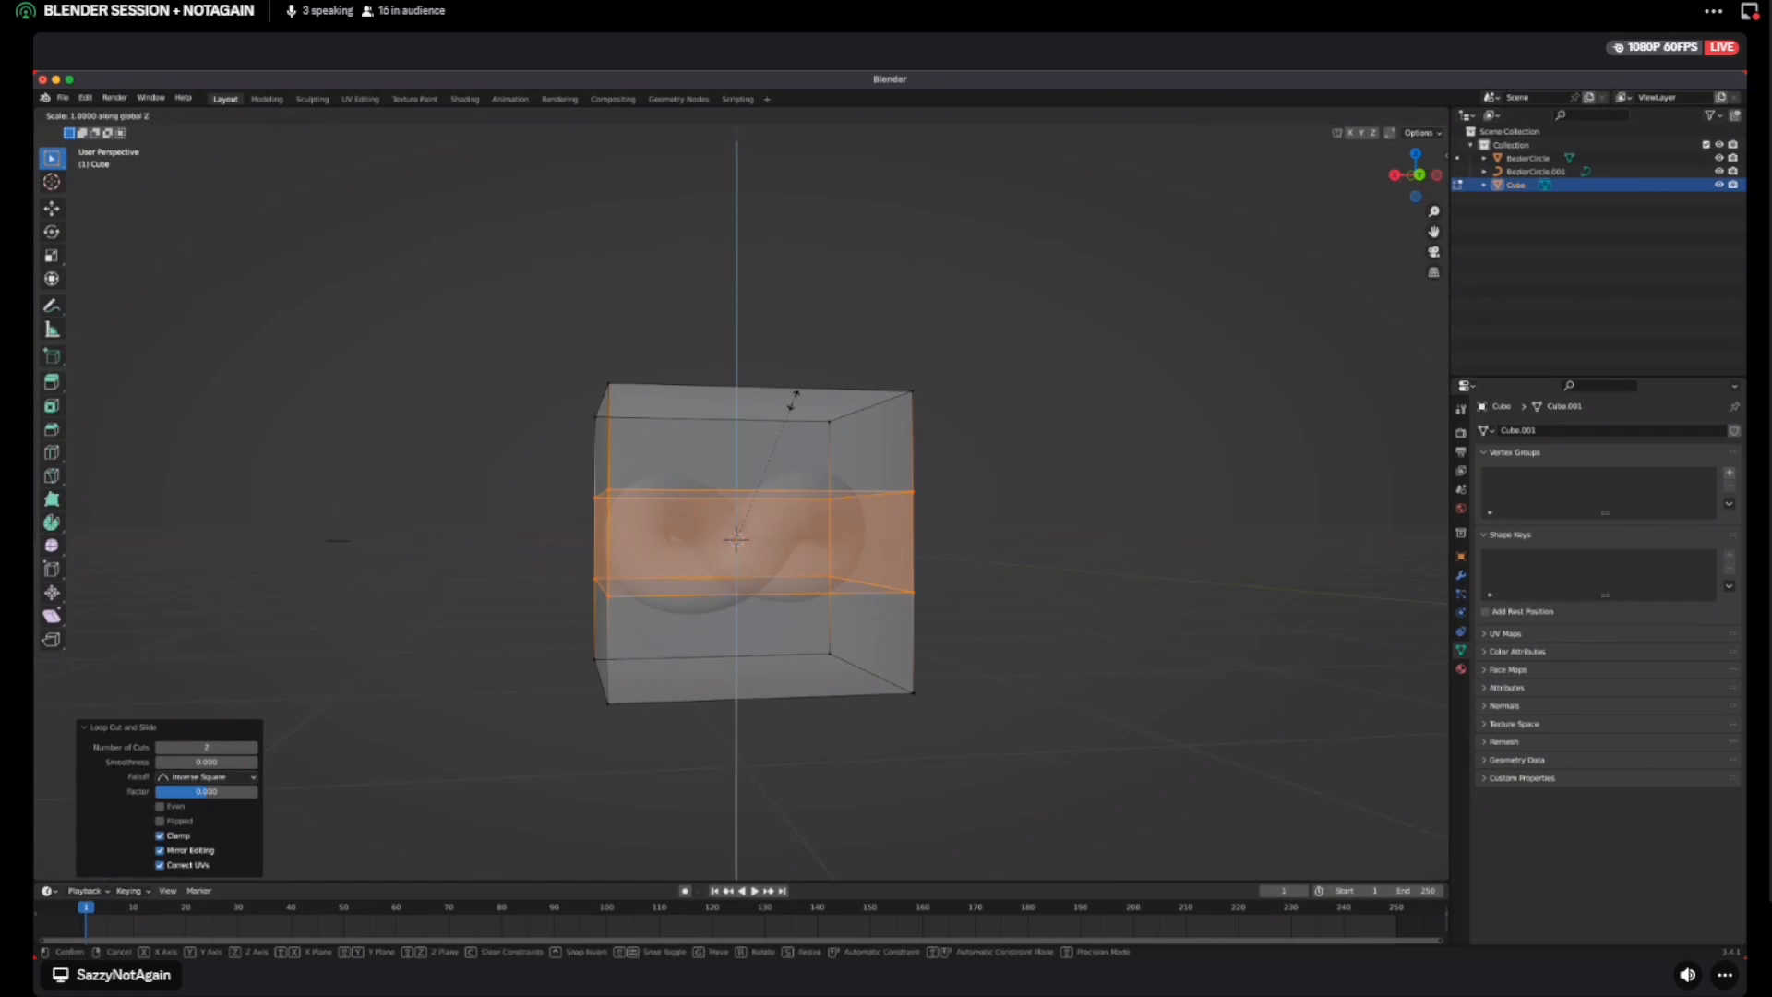
{"action": "key", "text": "Escape"}
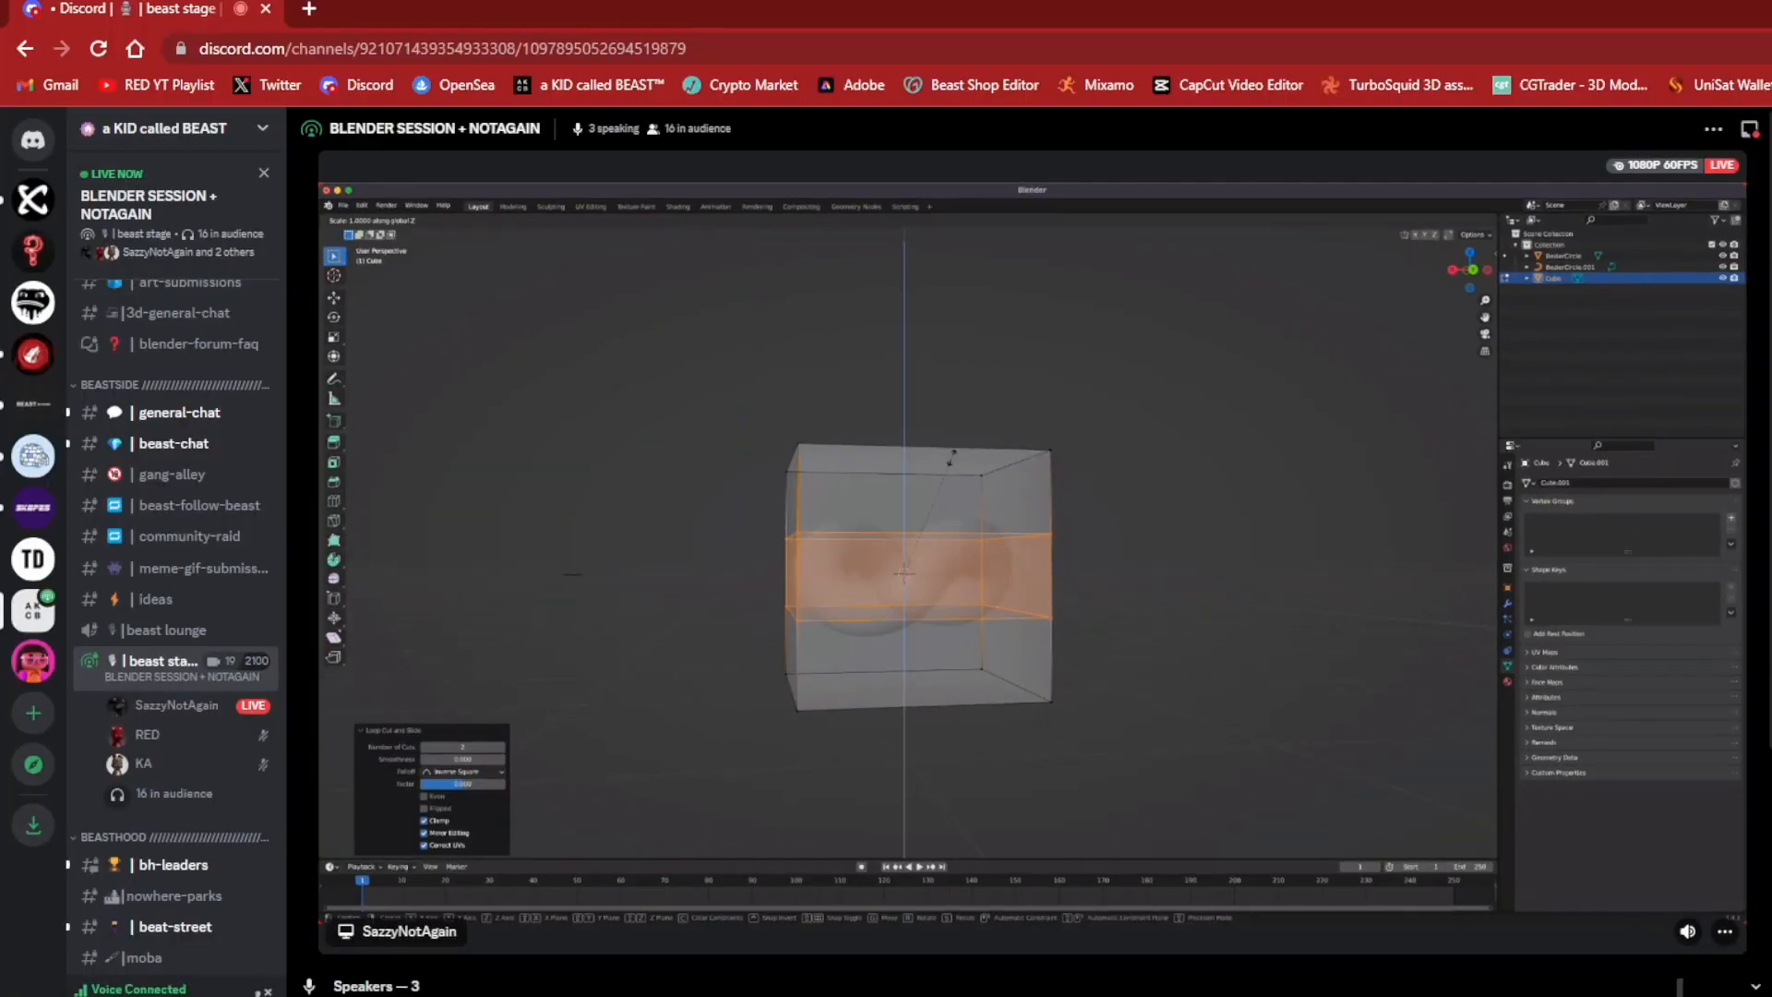
{"action": "double_click", "coordinate": [1641, 399]}
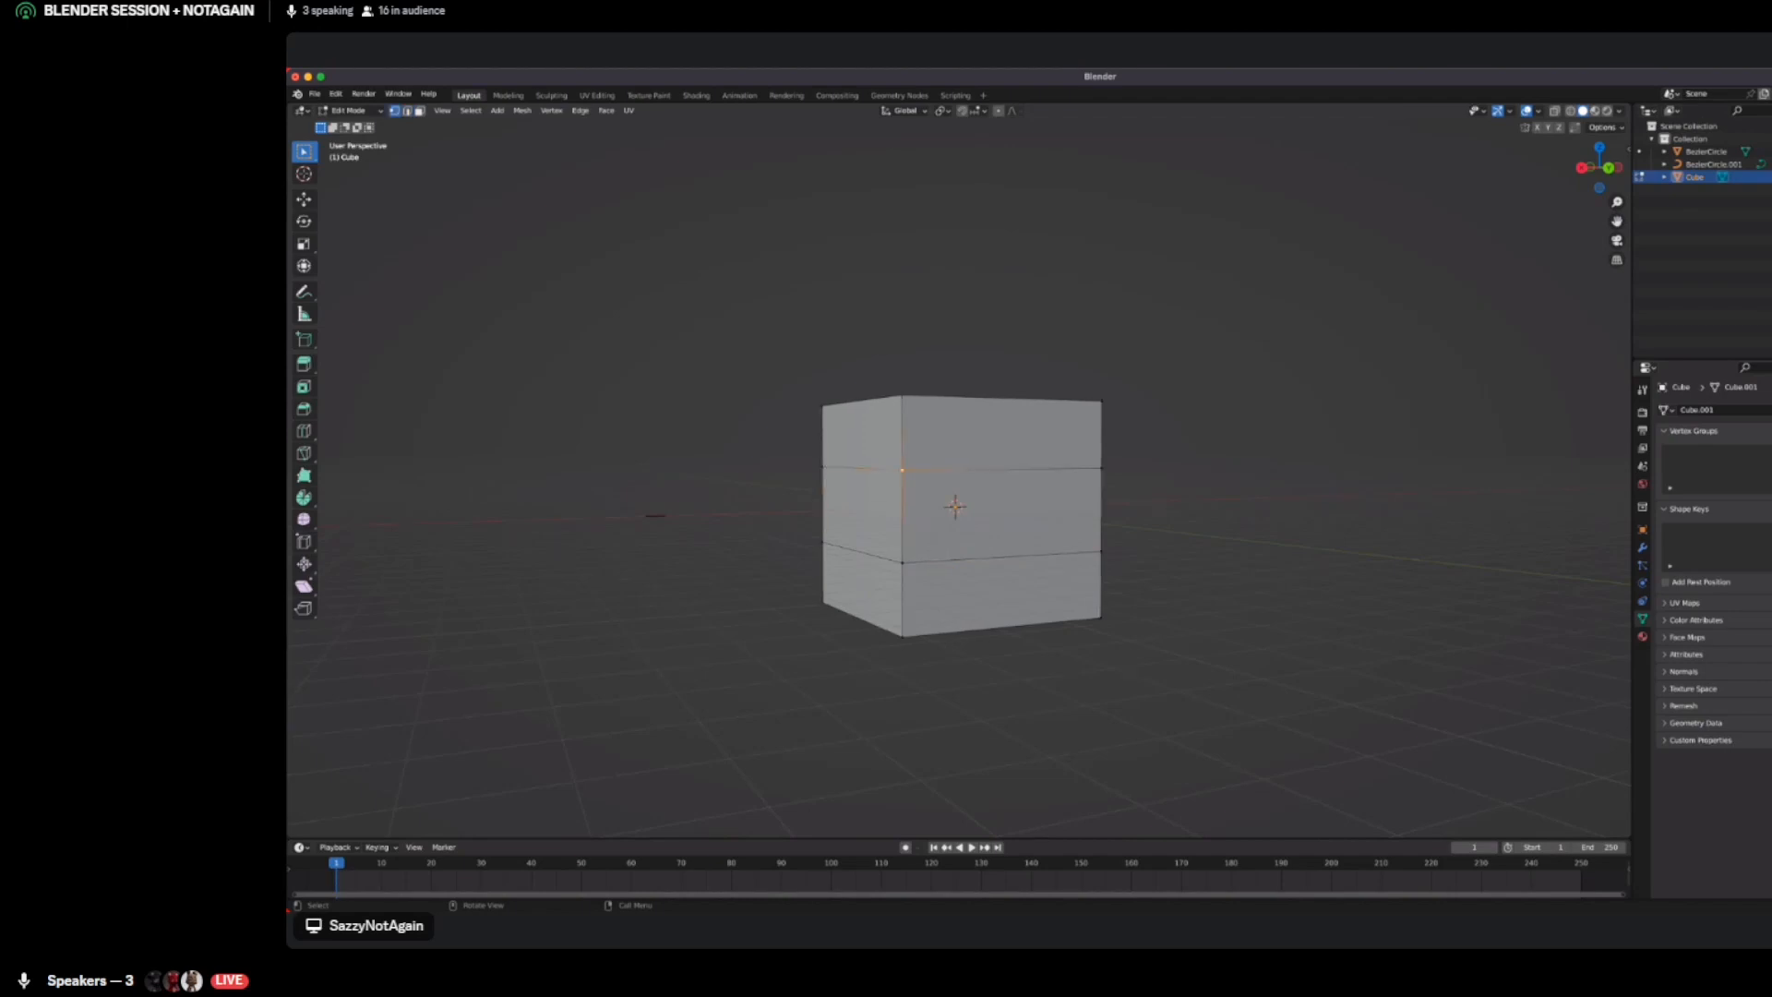
Capture a screenshot of the viewport header area showing the Edit Mode selection-mode controls
{"action": "key", "text": "super+shift+s"}
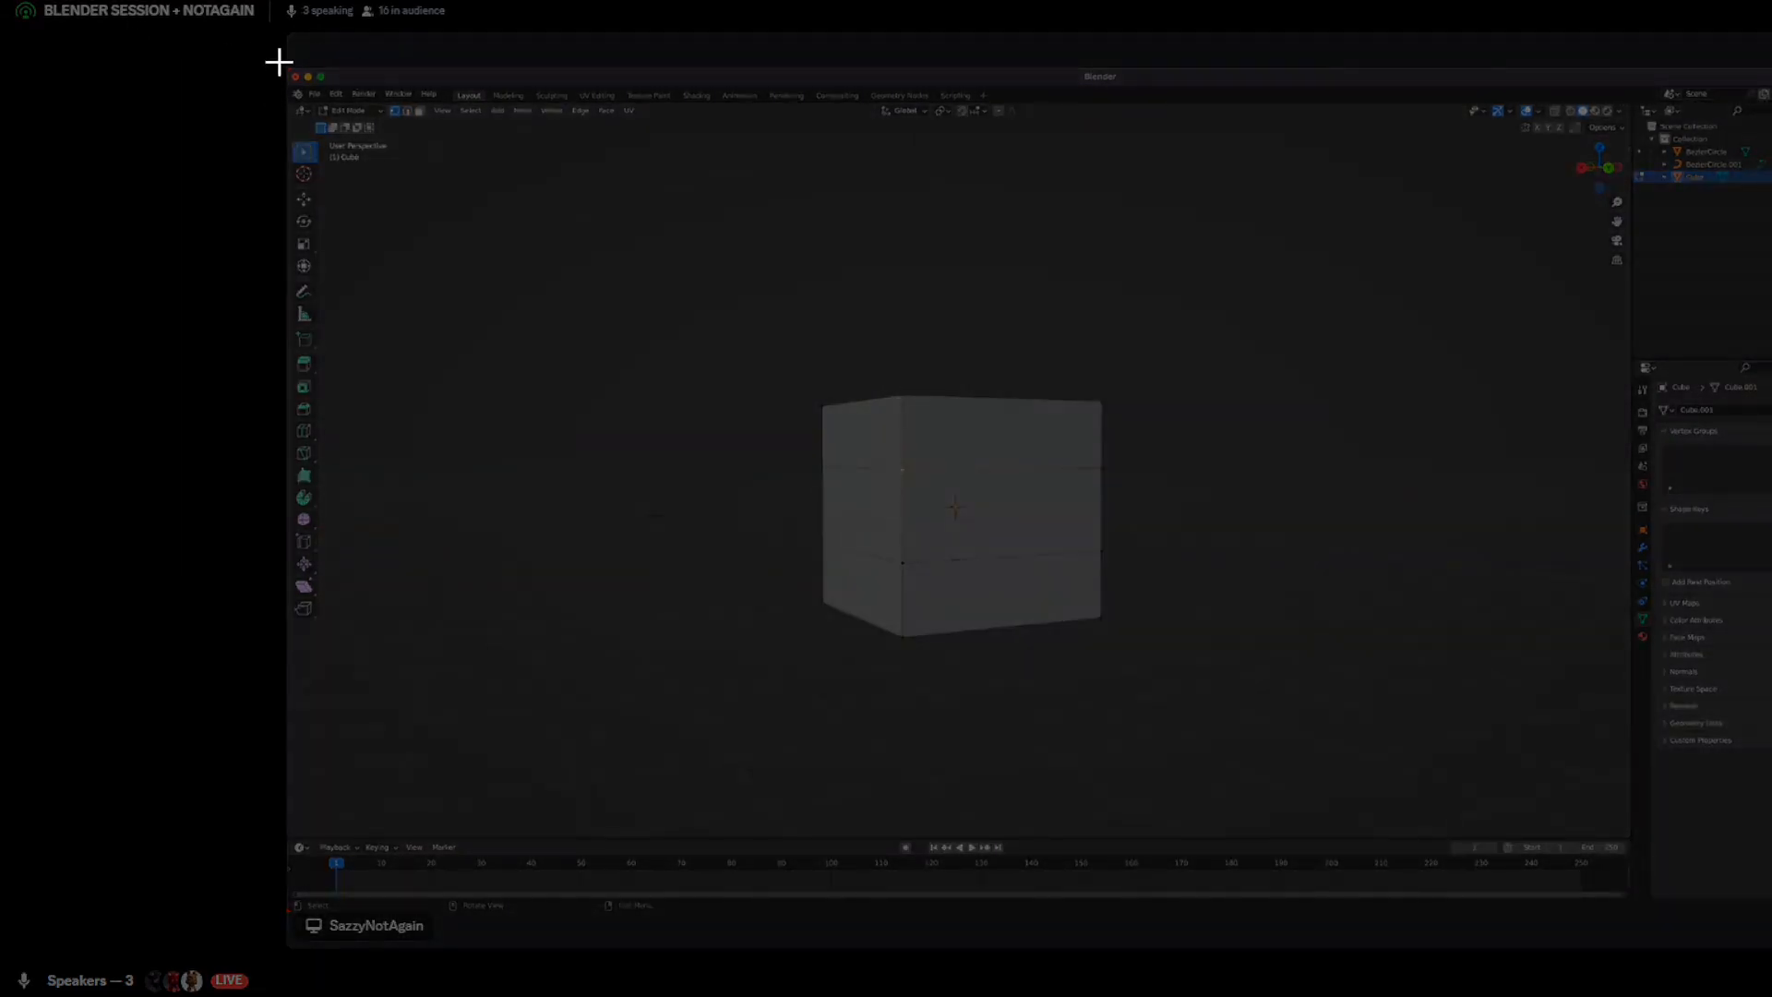
{"action": "left_click_drag", "start_coordinate": [278, 62], "coordinate": [530, 186]}
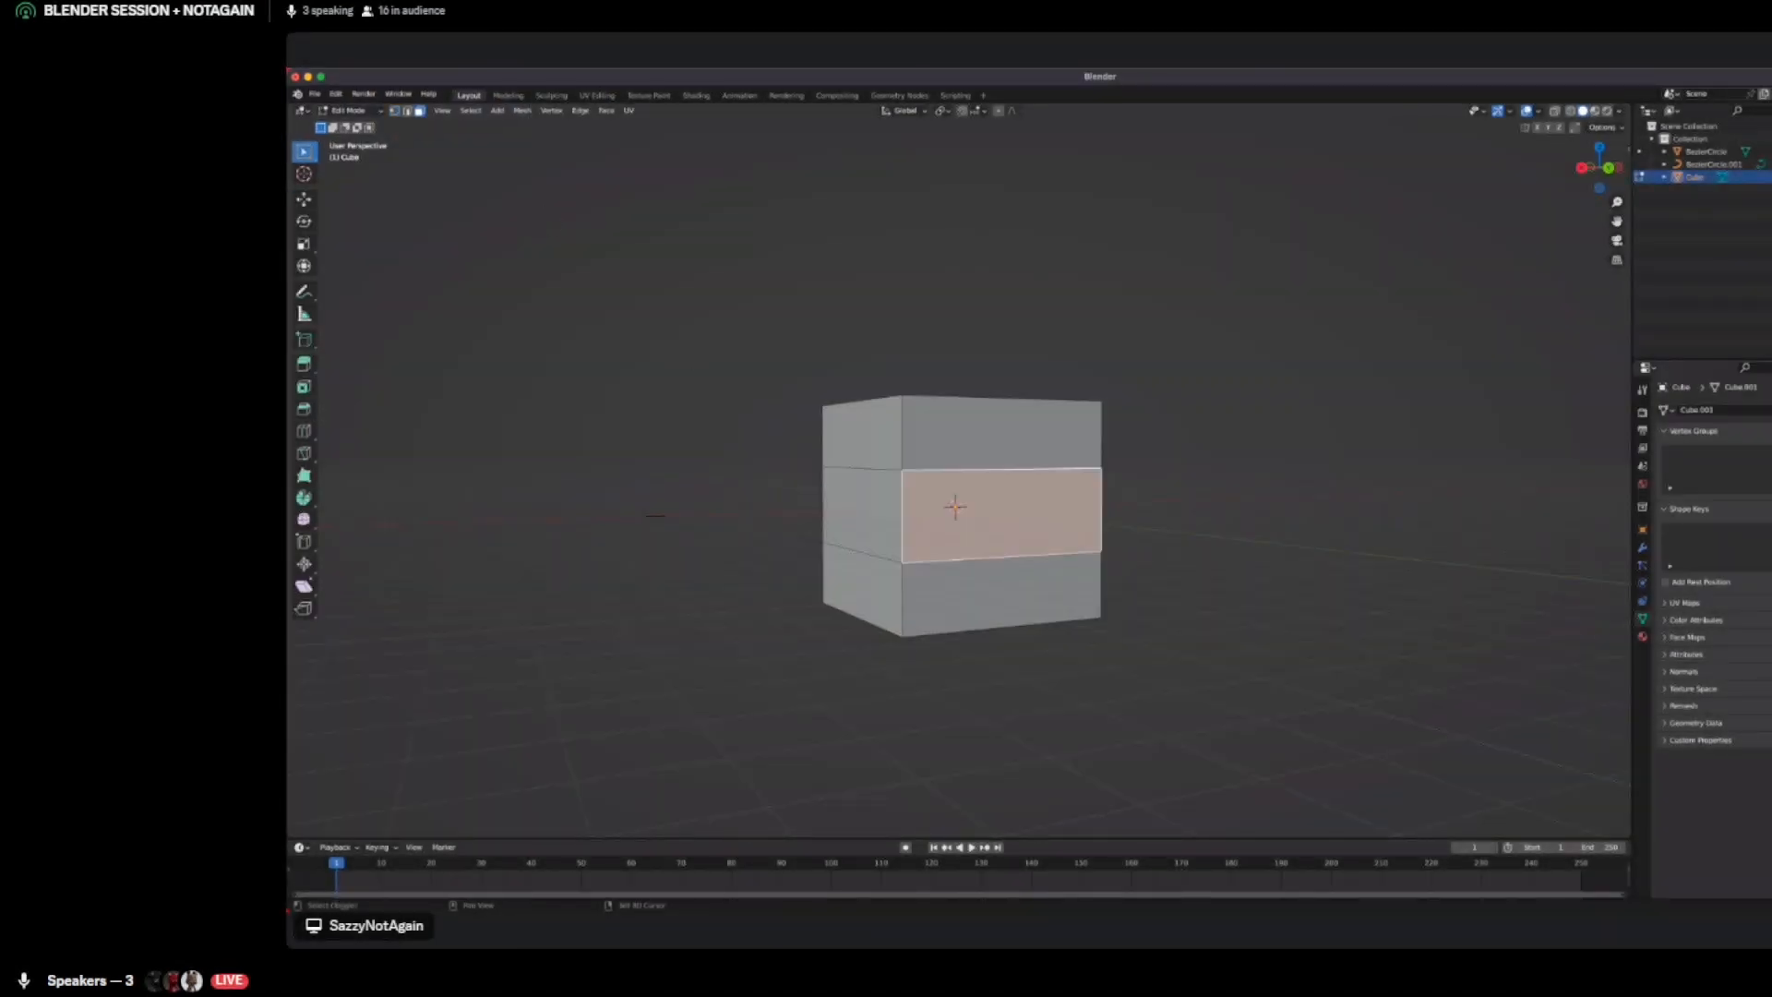
{"action": "key", "text": "Escape"}
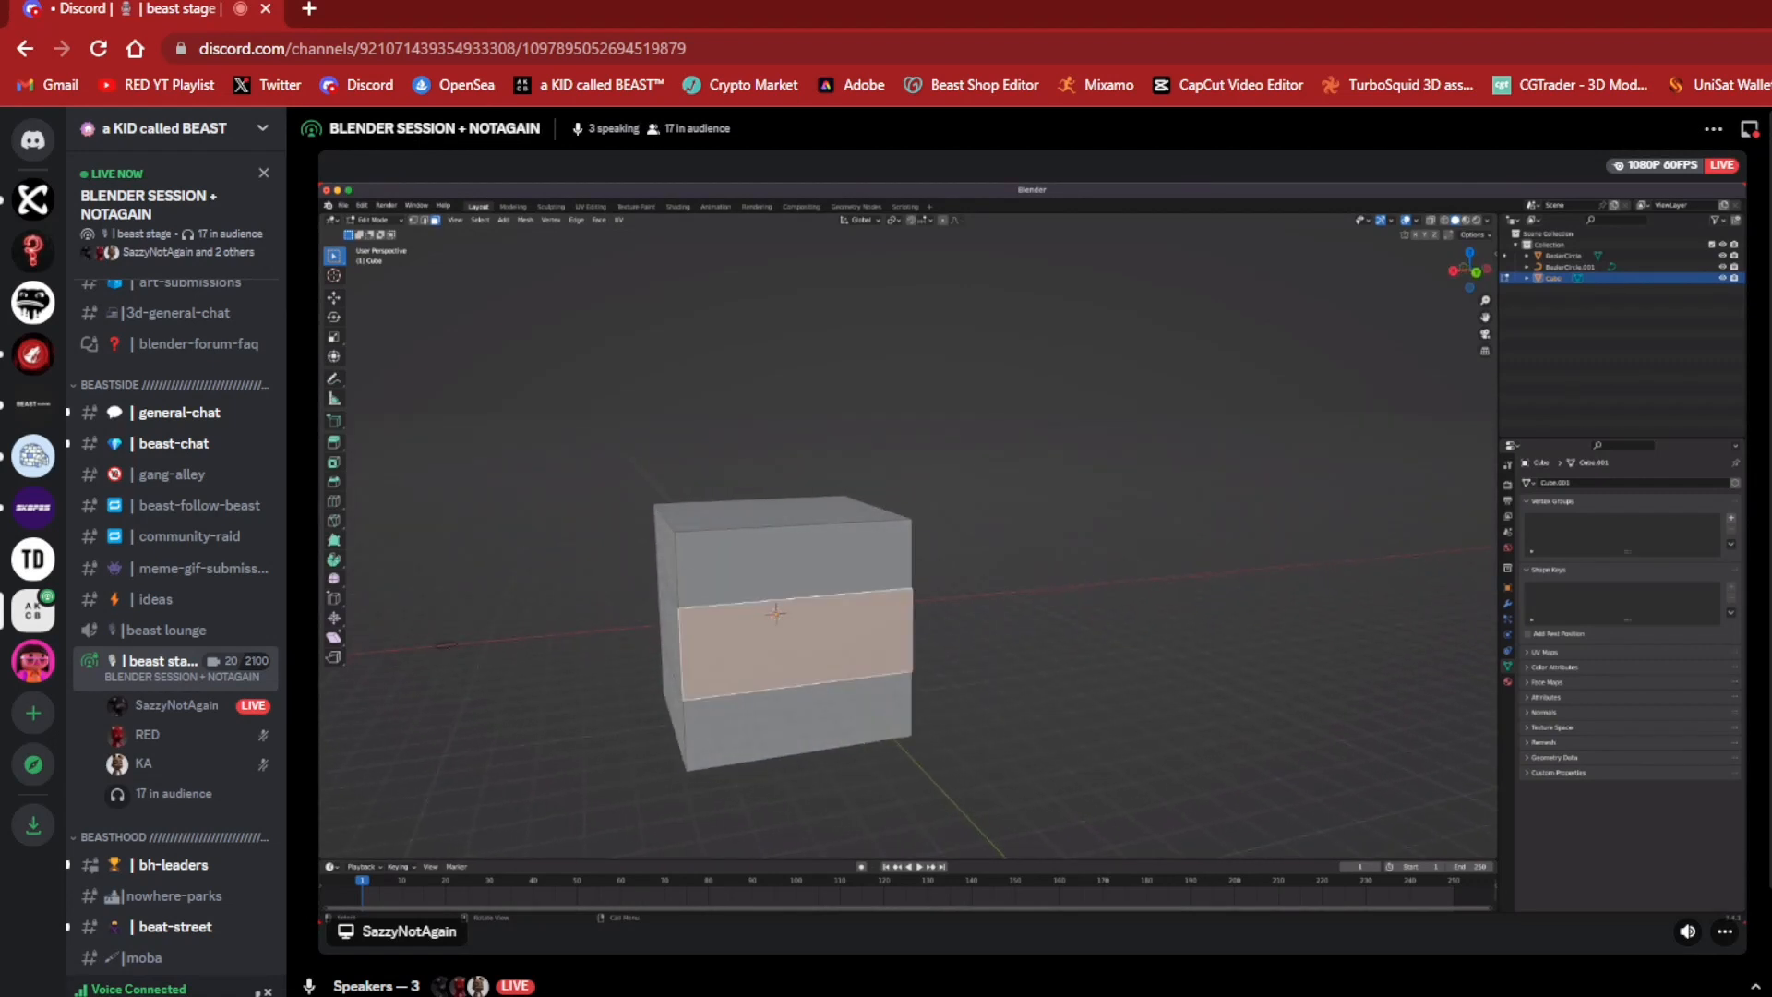
{"action": "left_click", "coordinate": [1575, 930]}
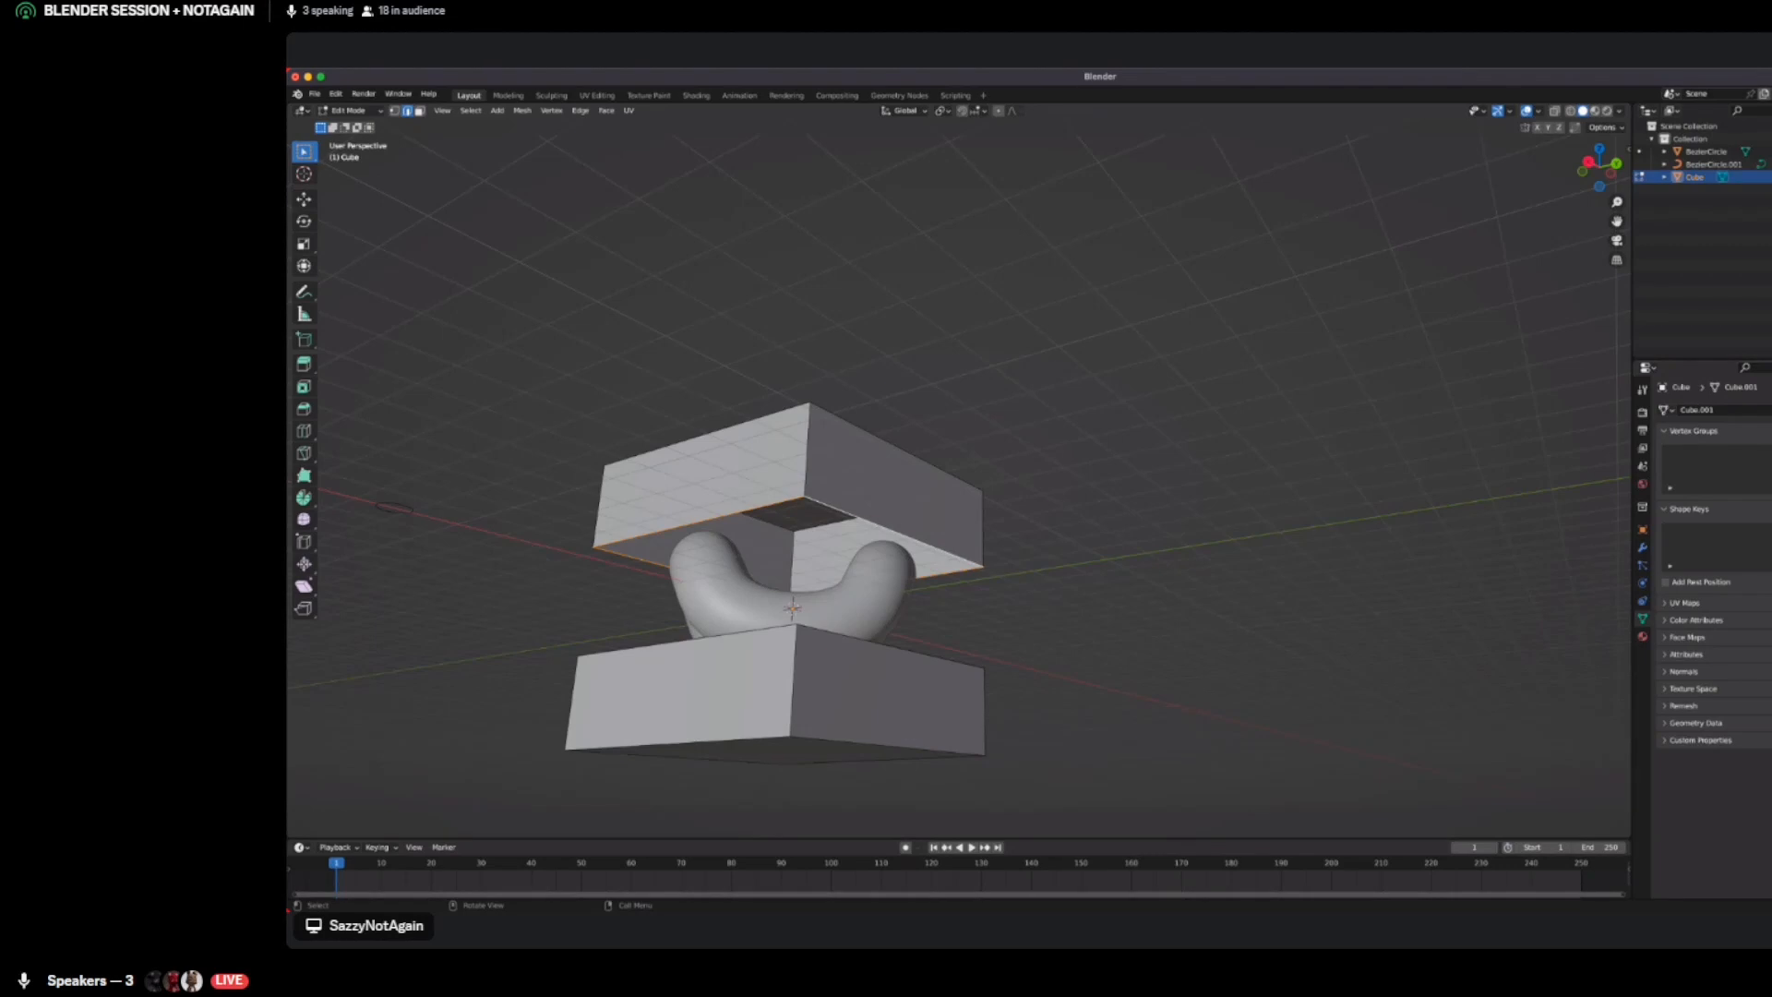
Fill the open underside of the upper block with a face and check it in Object Mode
{"action": "key", "text": "f"}
{"action": "key", "text": "Tab"}
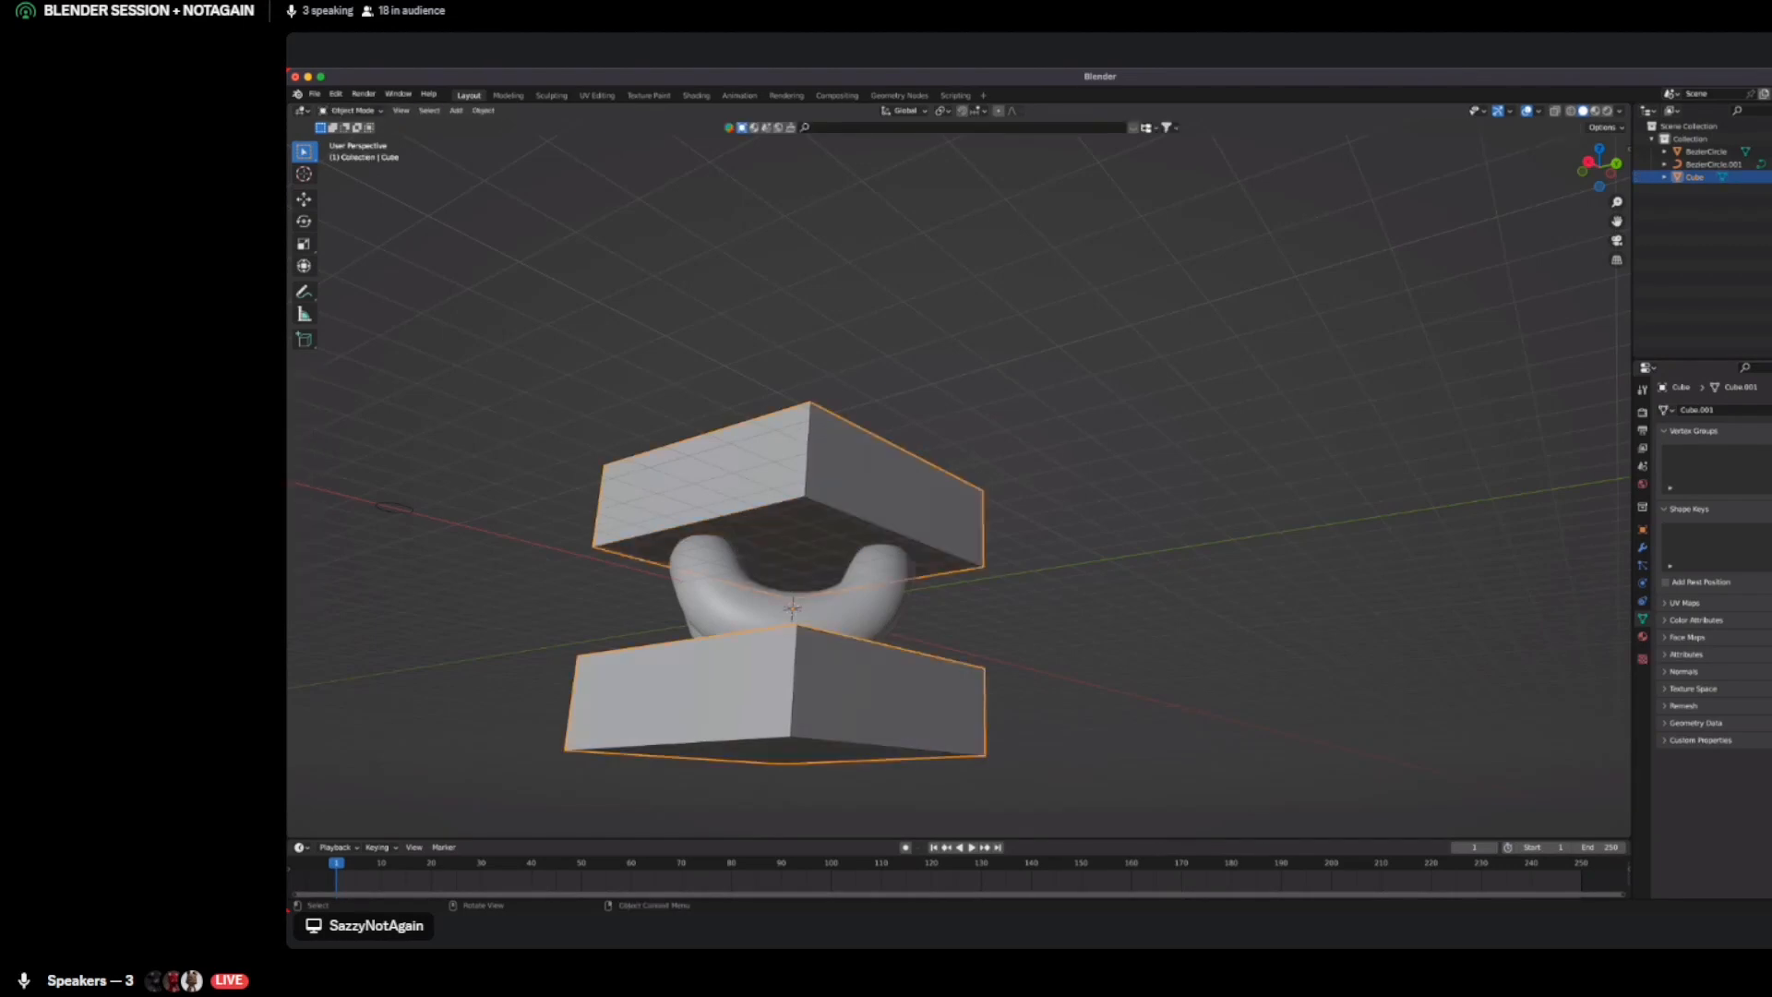
{"action": "key", "text": "alt+a"}
{"action": "key", "text": "Tab"}
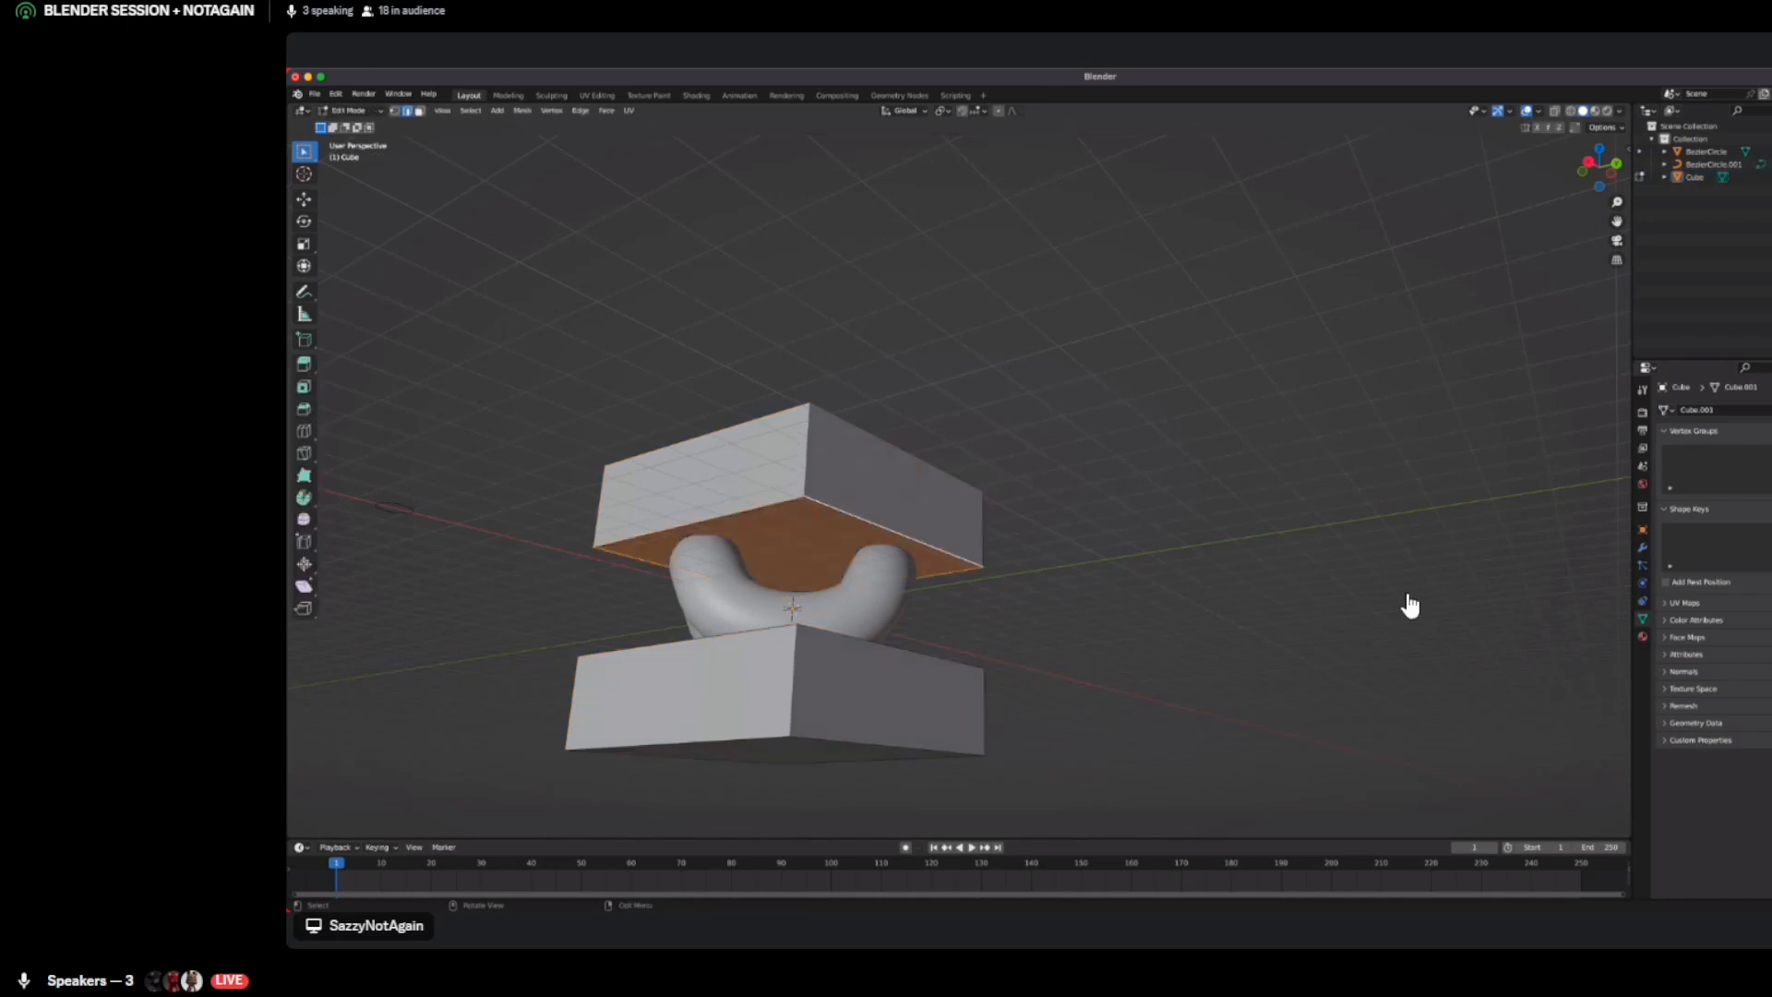
{"action": "middle_click_drag", "start_coordinate": [1409, 605], "coordinate": [1347, 674]}
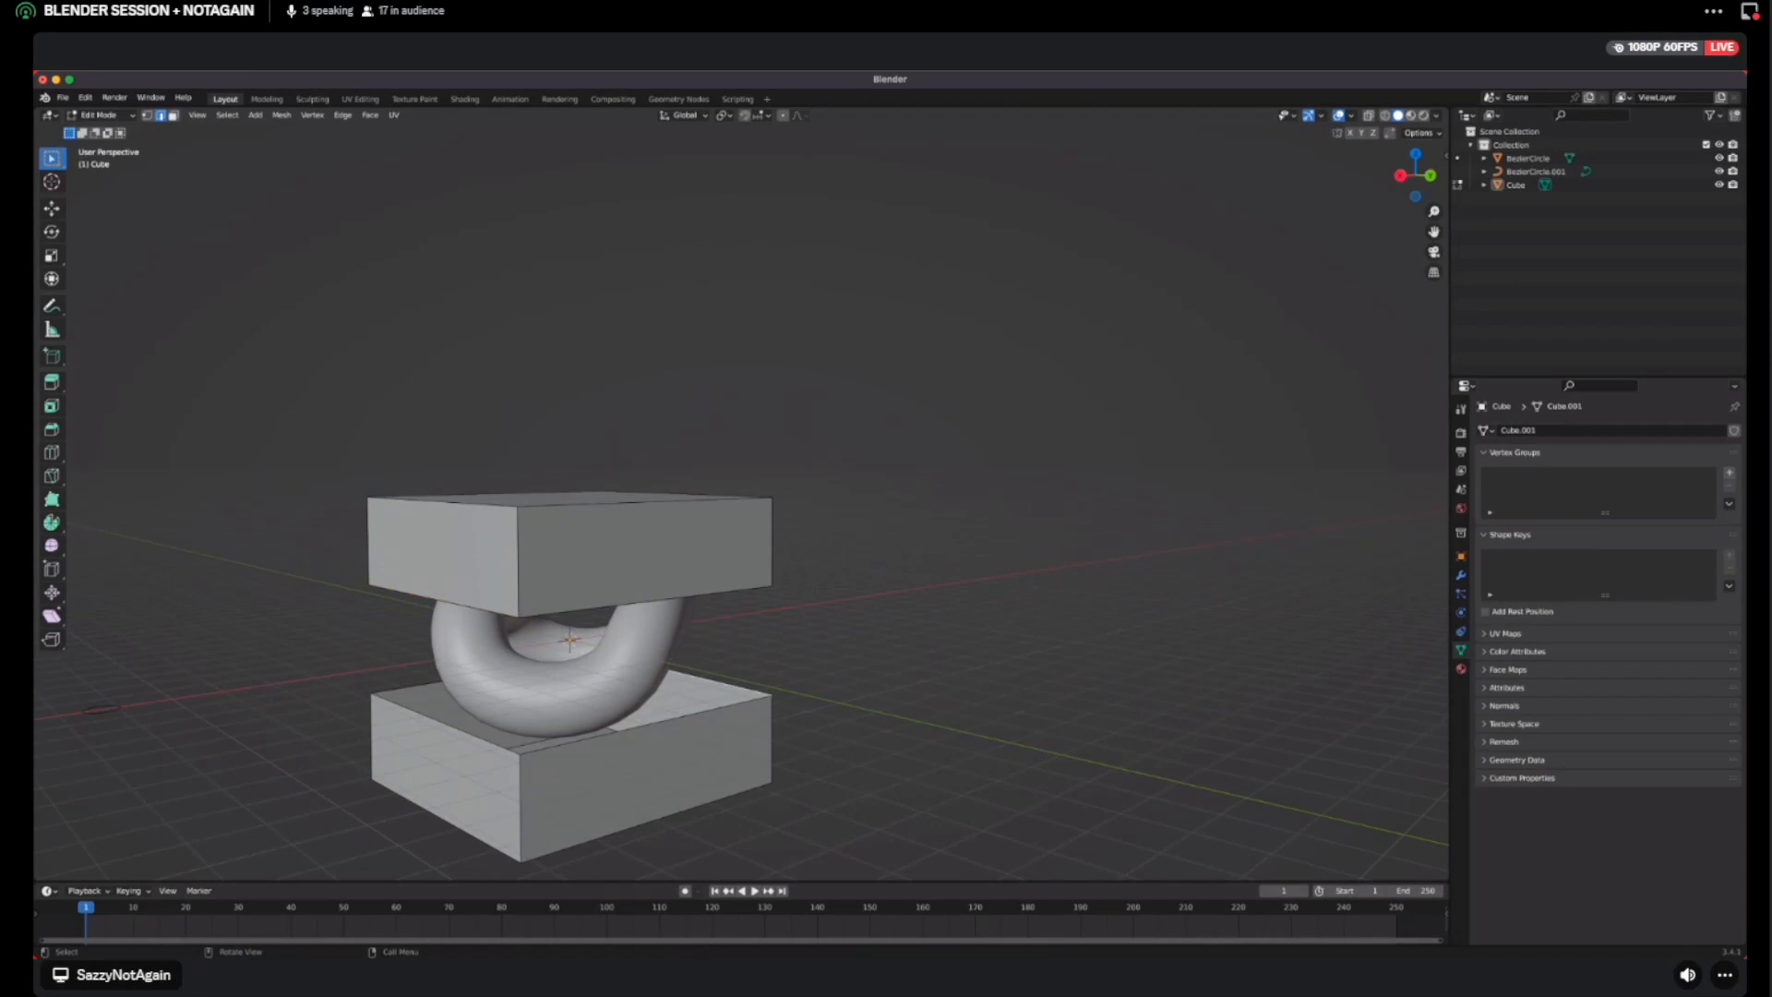
Select the edge loop around the open top of the lower block
{"action": "key", "text": "shift"}
{"action": "left_click", "coordinate": [646, 725], "text": "alt+shift"}
{"action": "mouse_move", "coordinate": [646, 646]}
{"action": "middle_mouse_down"}
{"action": "mouse_move", "coordinate": [605, 623]}
{"action": "mouse_move", "coordinate": [613, 635]}
{"action": "middle_mouse_up"}
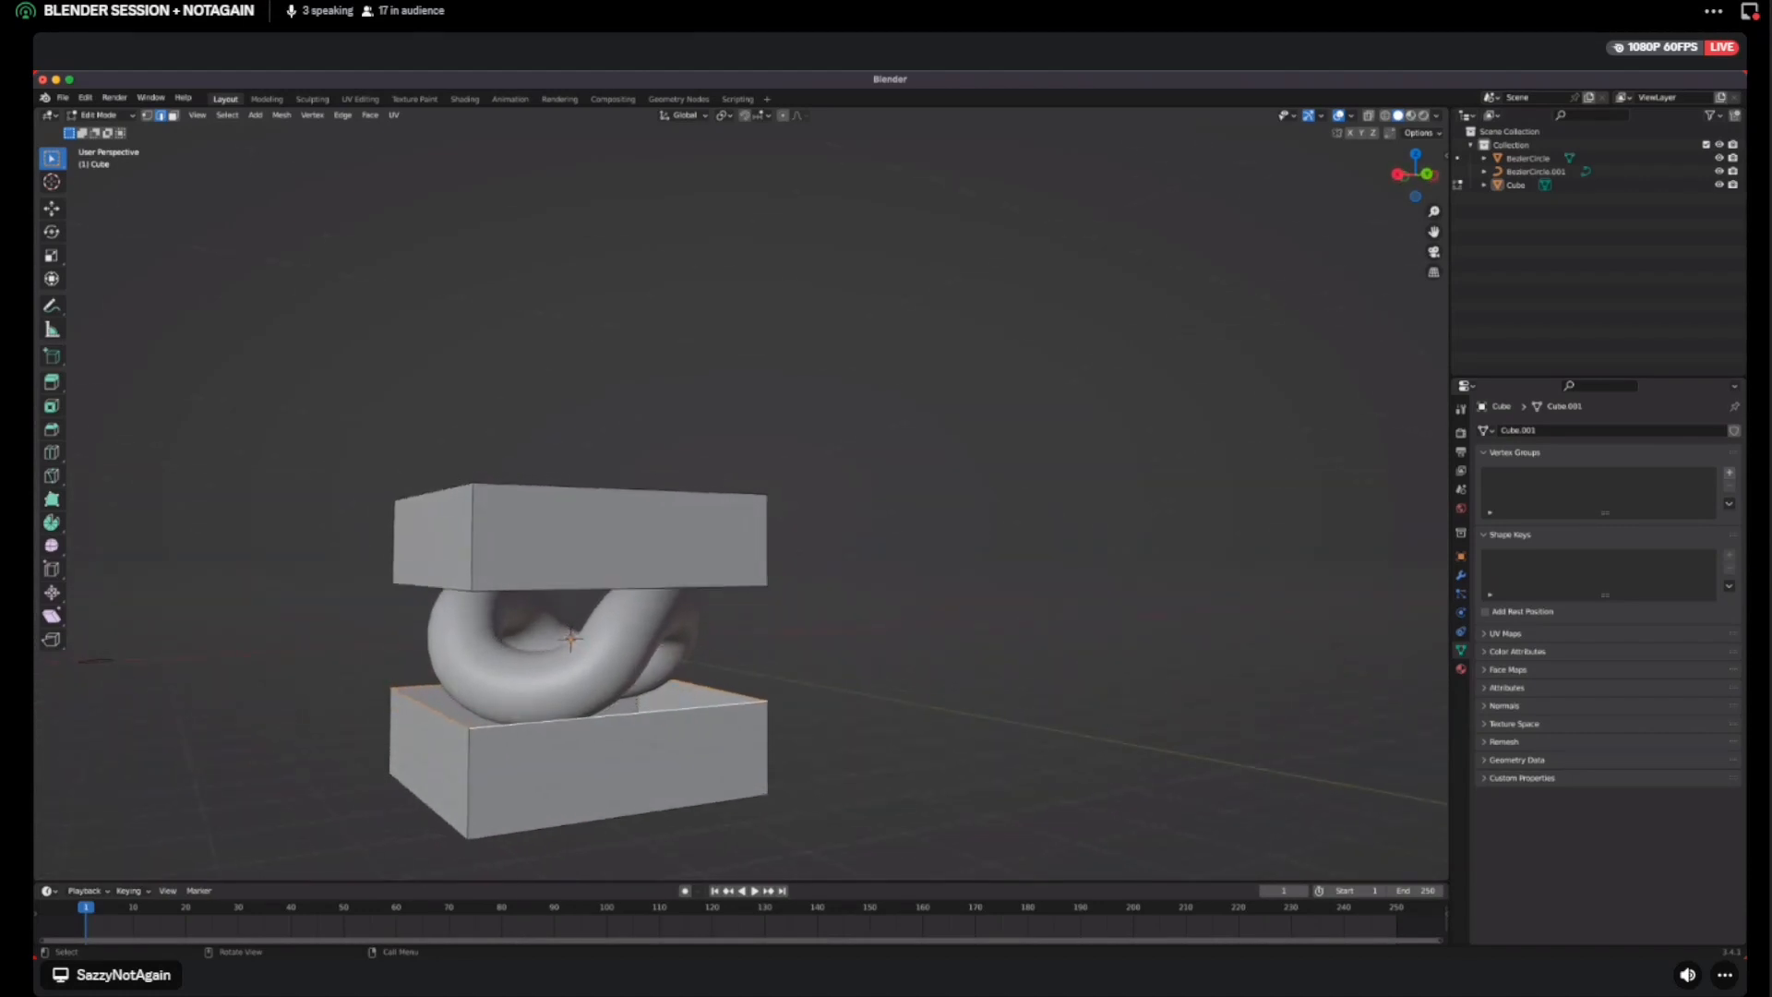
{"action": "left_click", "coordinate": [1180, 672]}
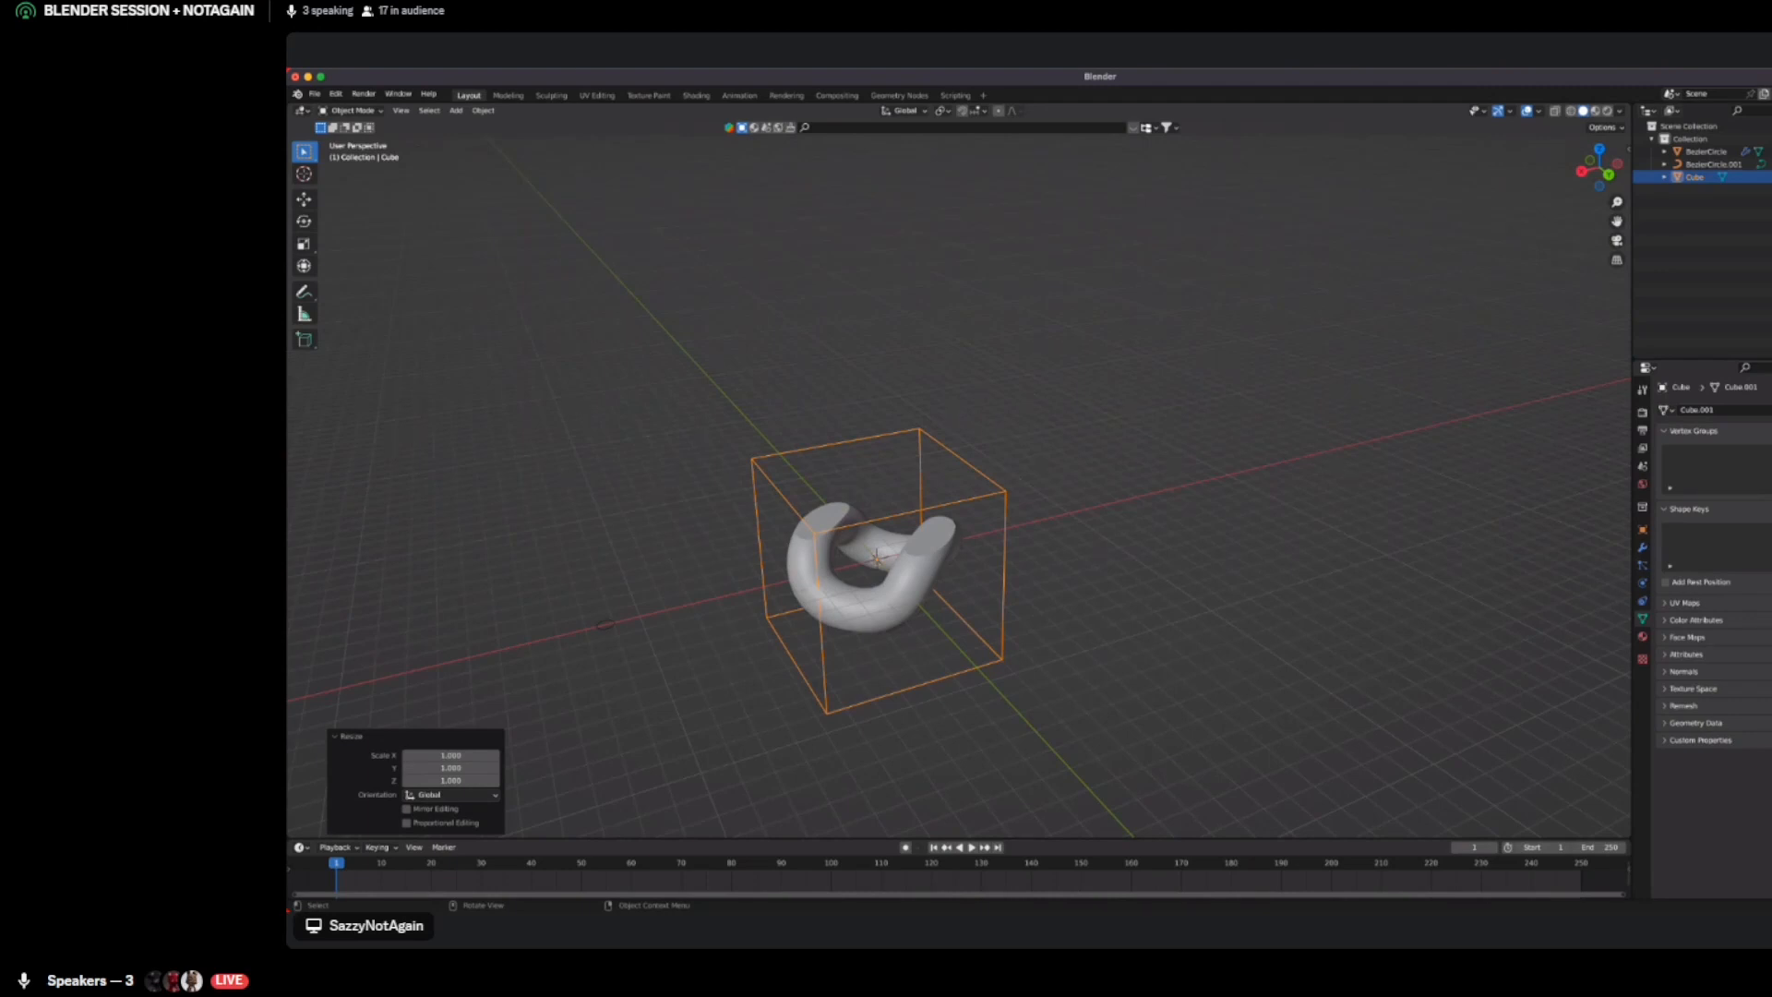
Scale the small bevel profile circle up uniformly by about 3.42, and deselect everything
{"action": "left_click", "coordinate": [604, 625]}
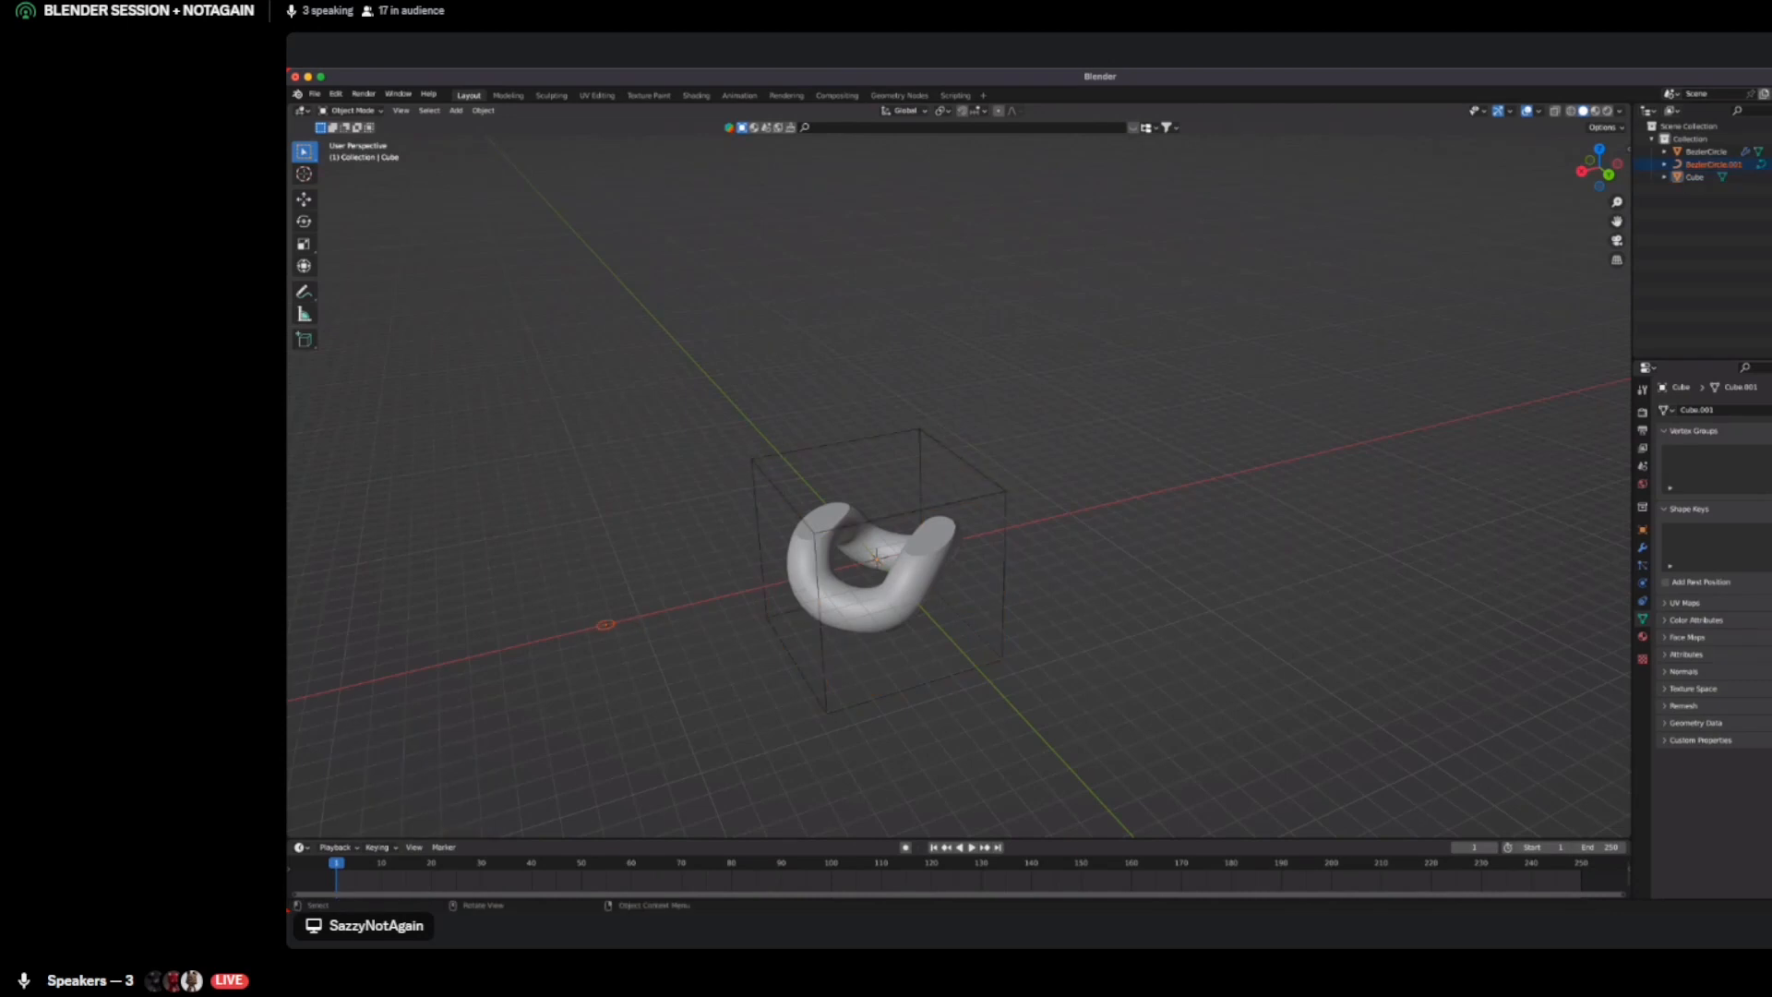
{"action": "key", "text": "s"}
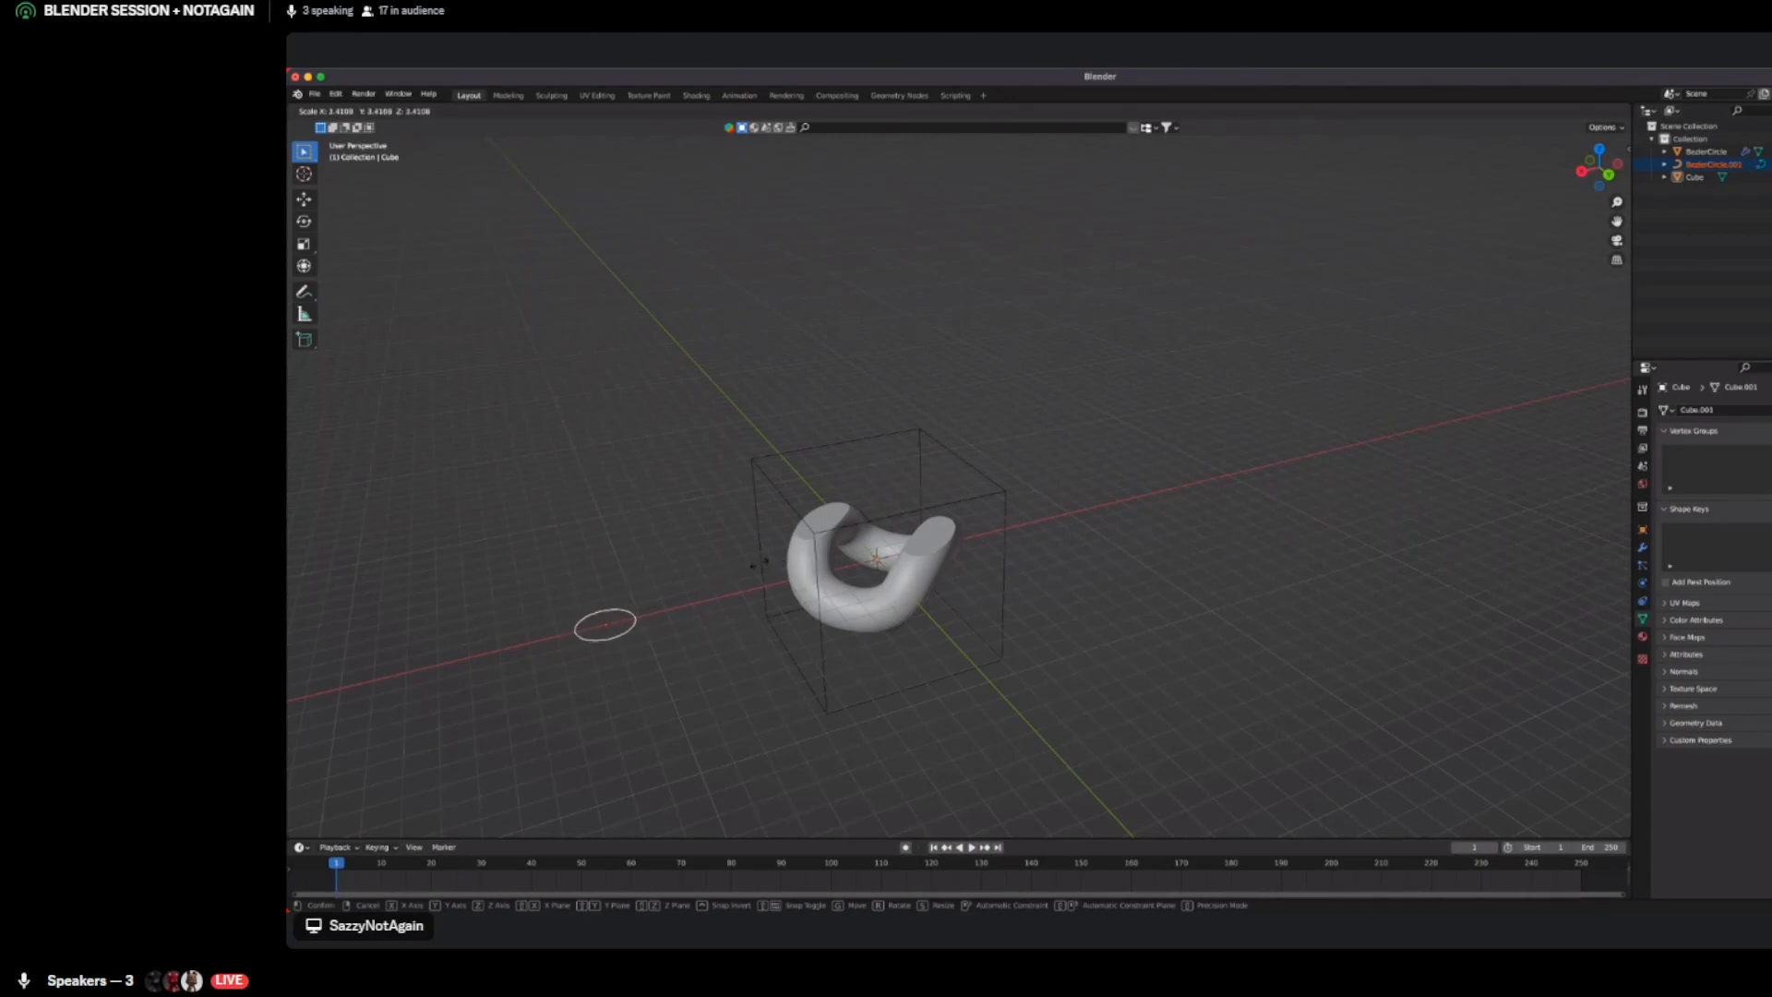
{"action": "left_click", "coordinate": [759, 563]}
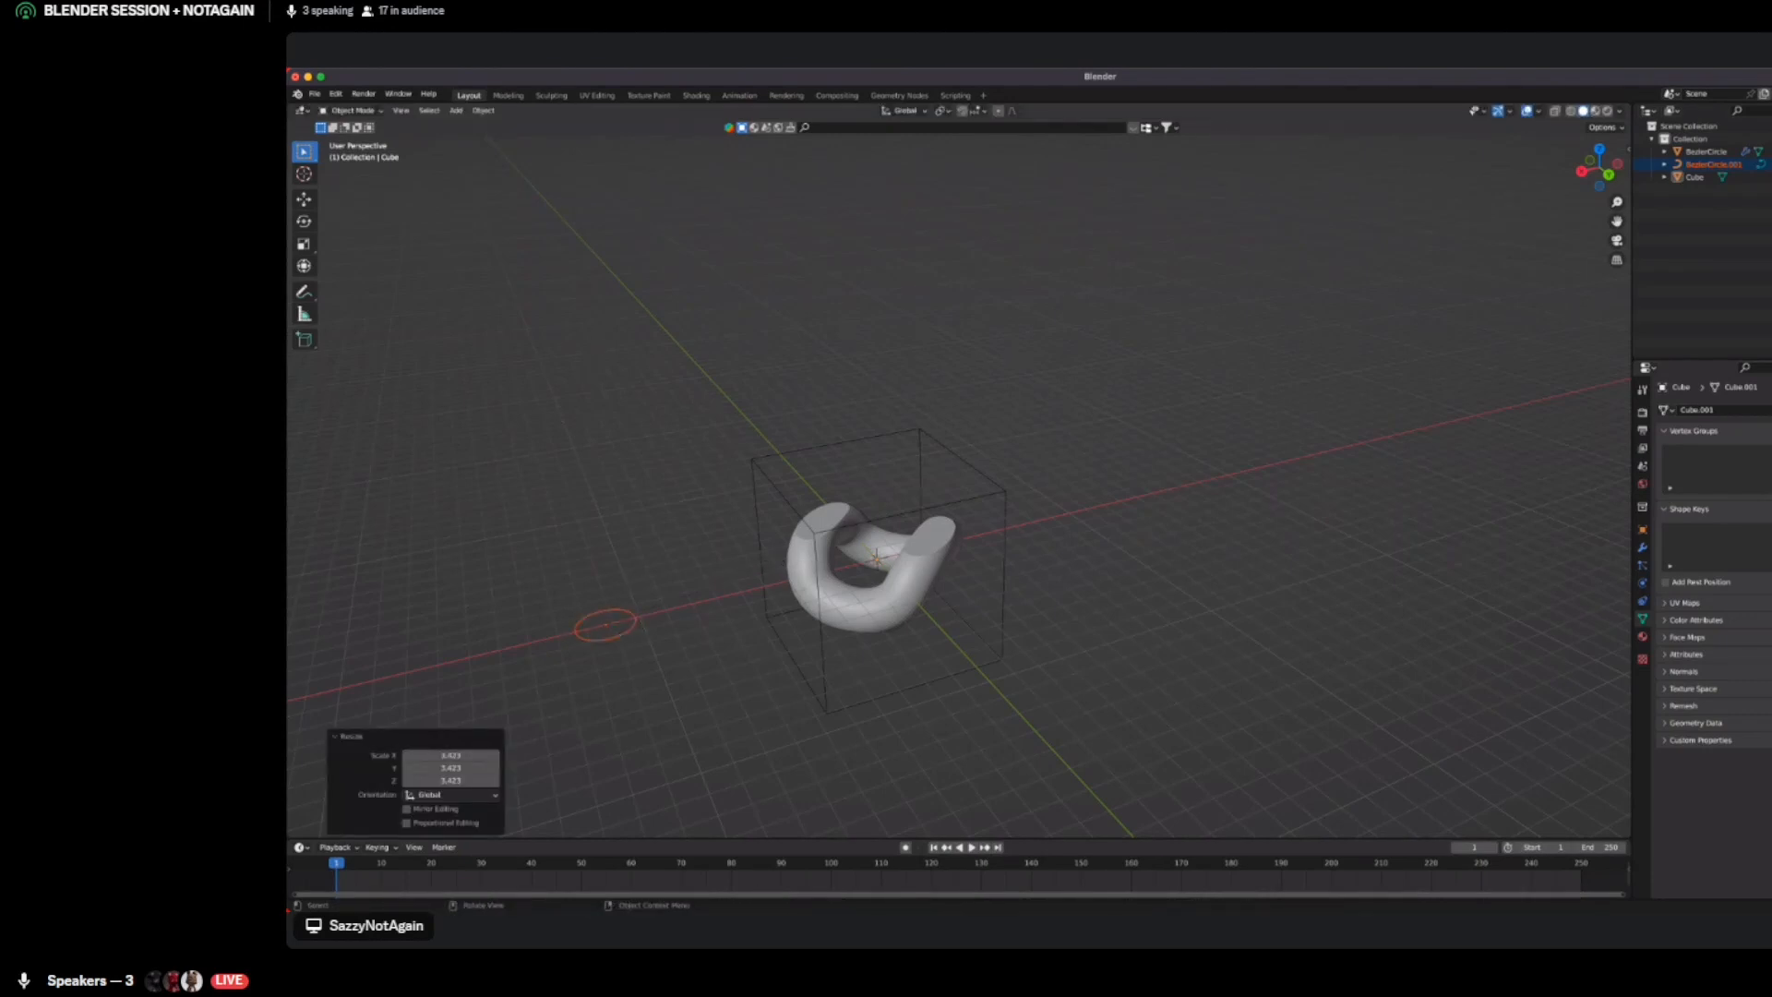
{"action": "left_click", "coordinate": [859, 605]}
{"action": "key", "text": "alt+a"}
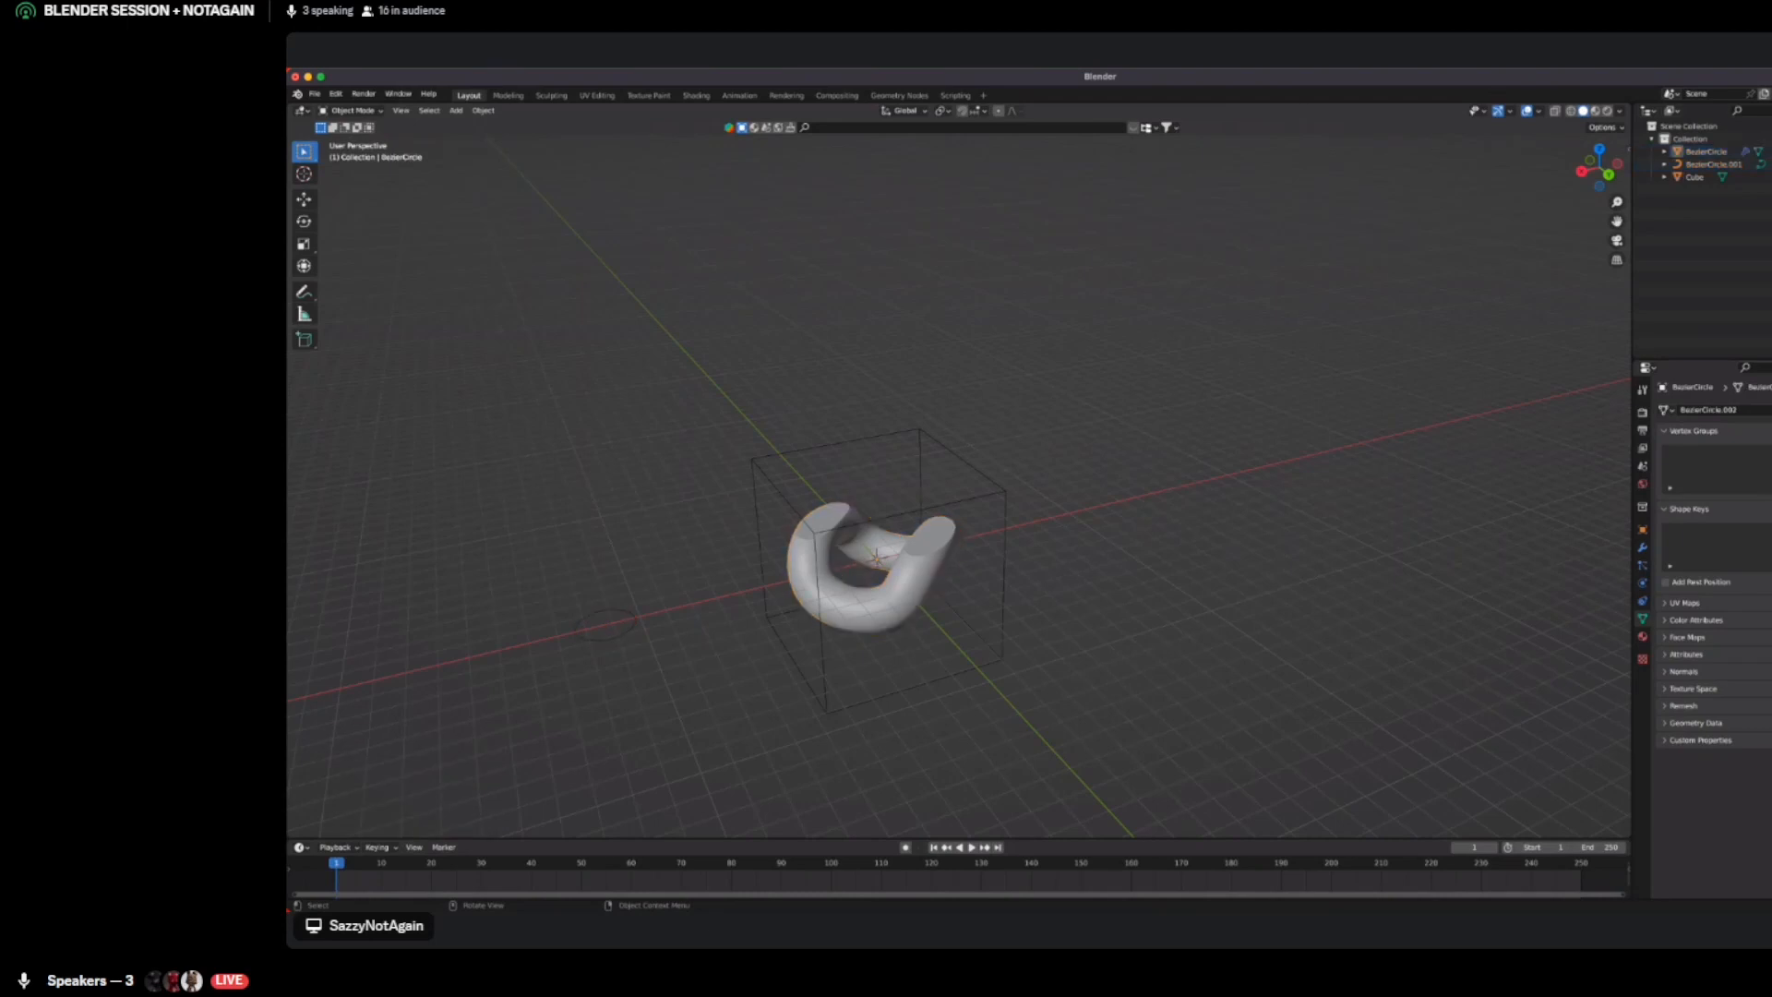
Select the cut twisted loop and add an Array modifier to it
{"action": "middle_click_drag", "start_coordinate": [877, 558], "coordinate": [817, 580]}
{"action": "middle_click_drag", "start_coordinate": [817, 580], "coordinate": [633, 719], "text": "ctrl"}
{"action": "left_click", "coordinate": [741, 524]}
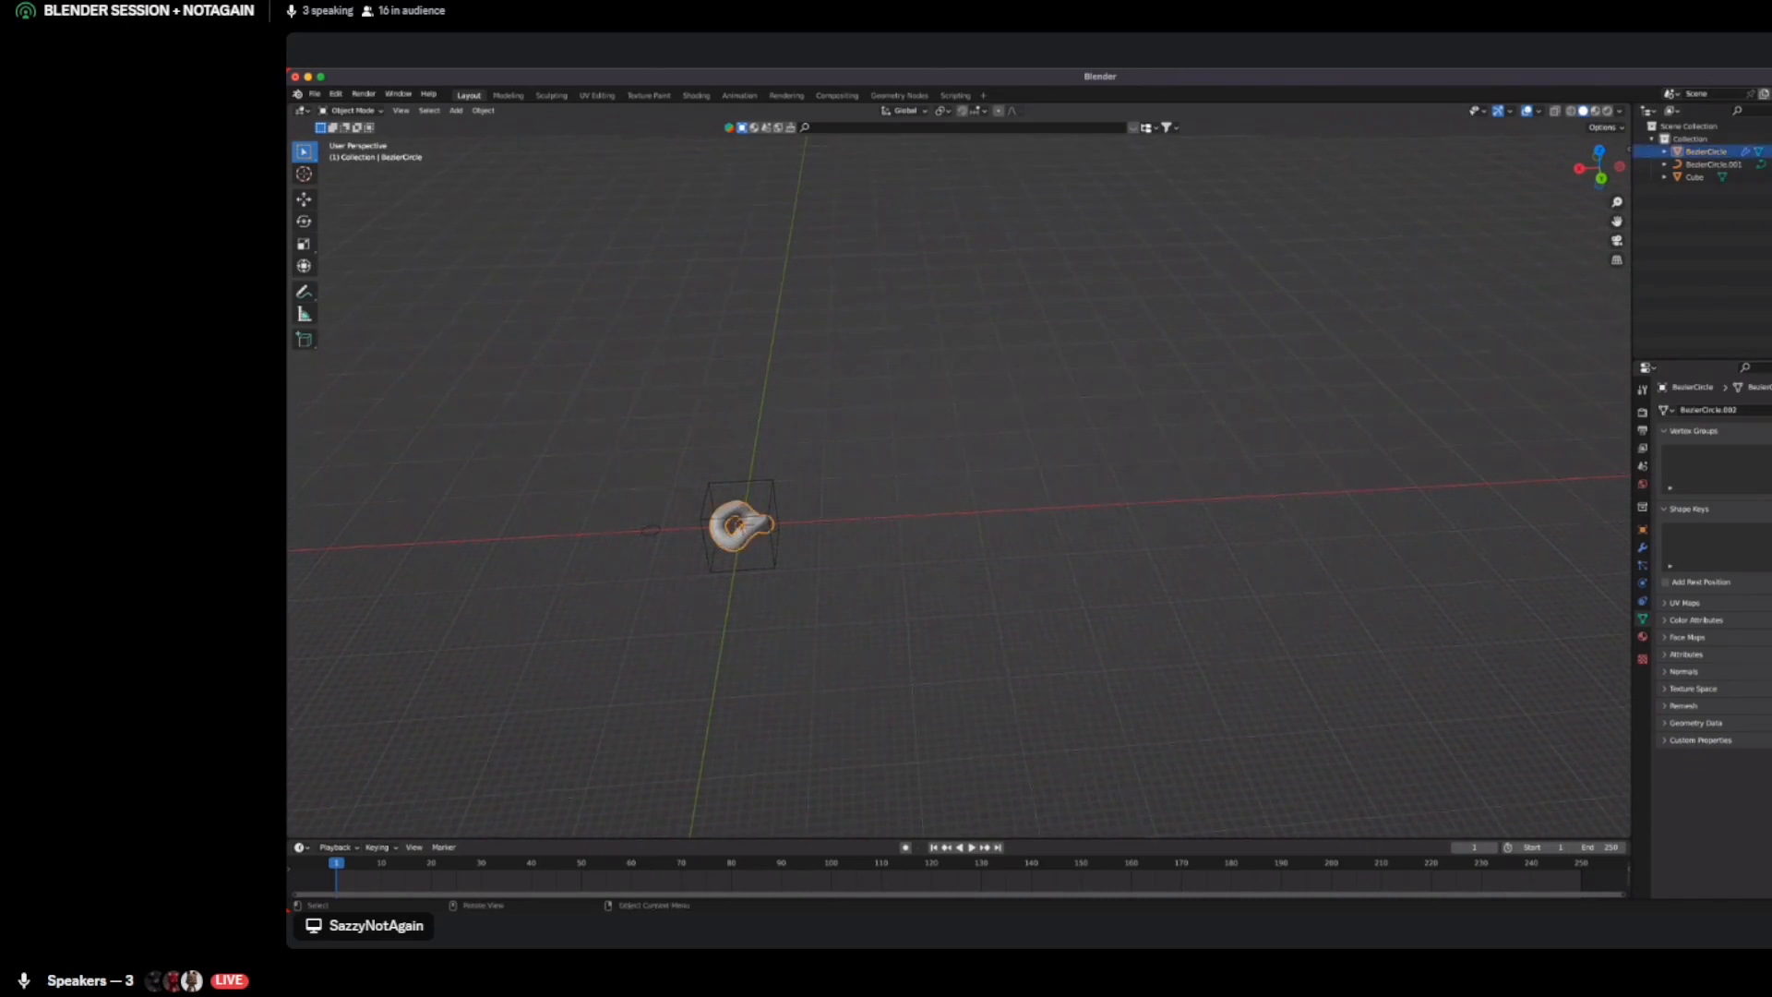
{"action": "left_click", "coordinate": [1643, 547]}
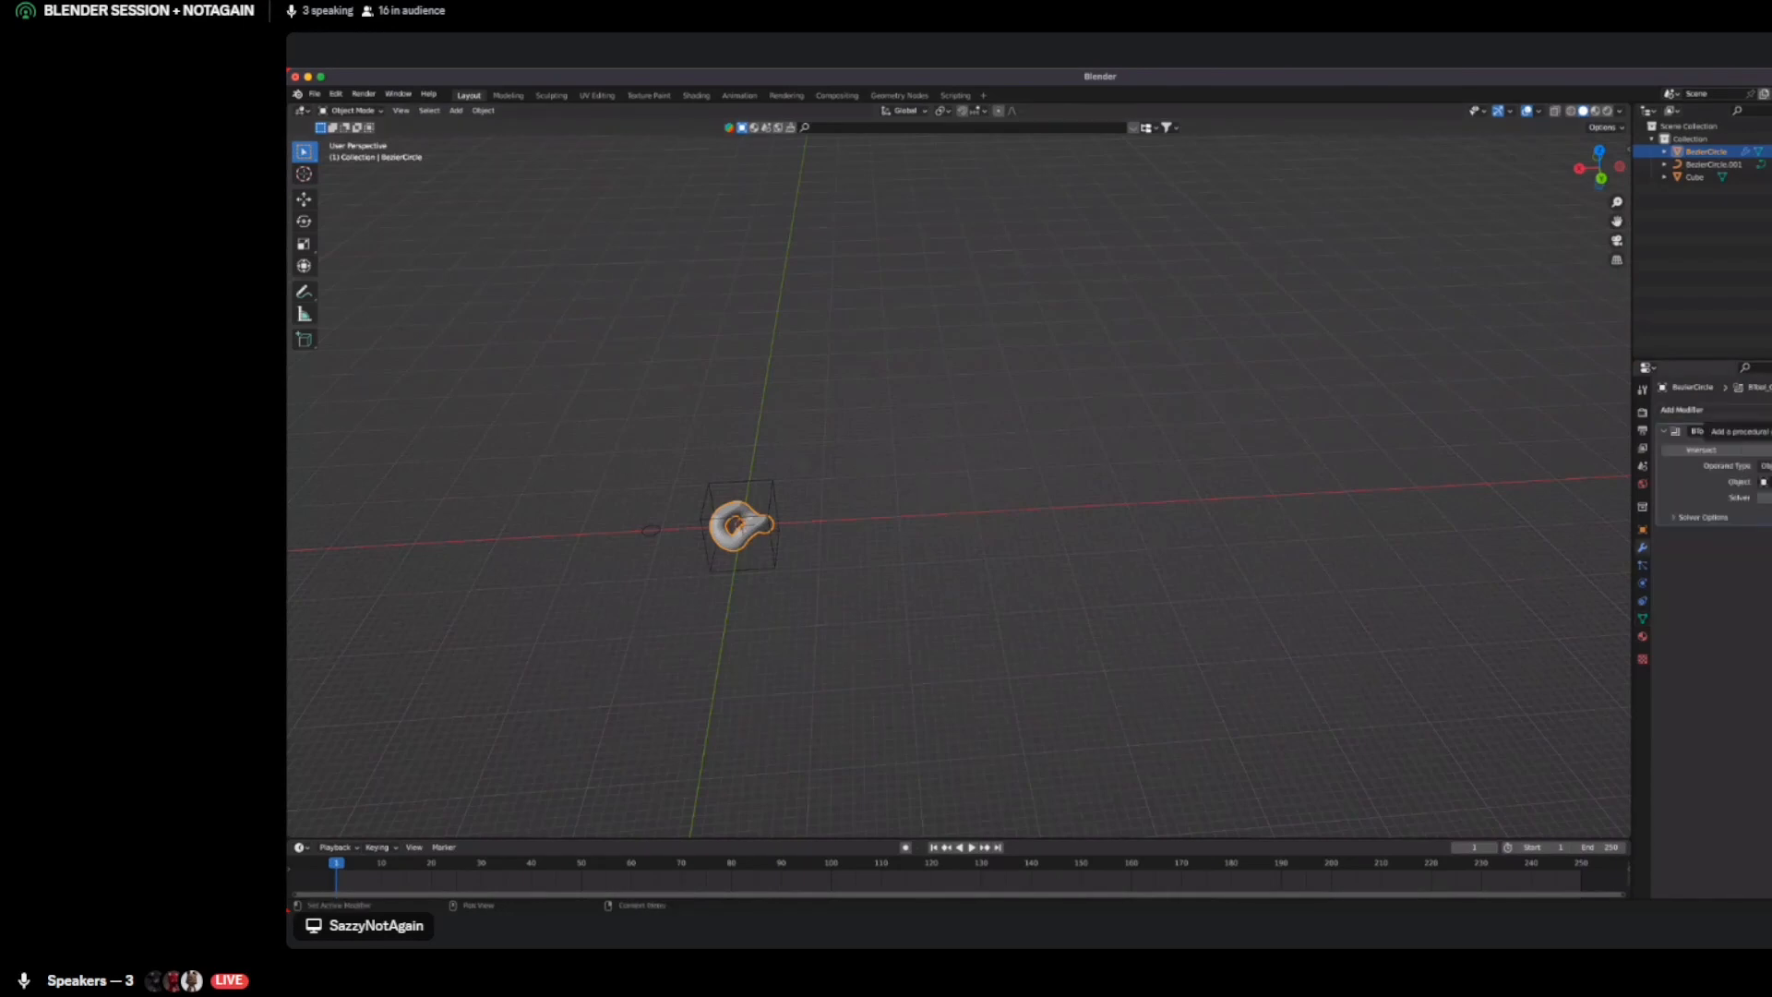
{"action": "left_click", "coordinate": [1689, 409]}
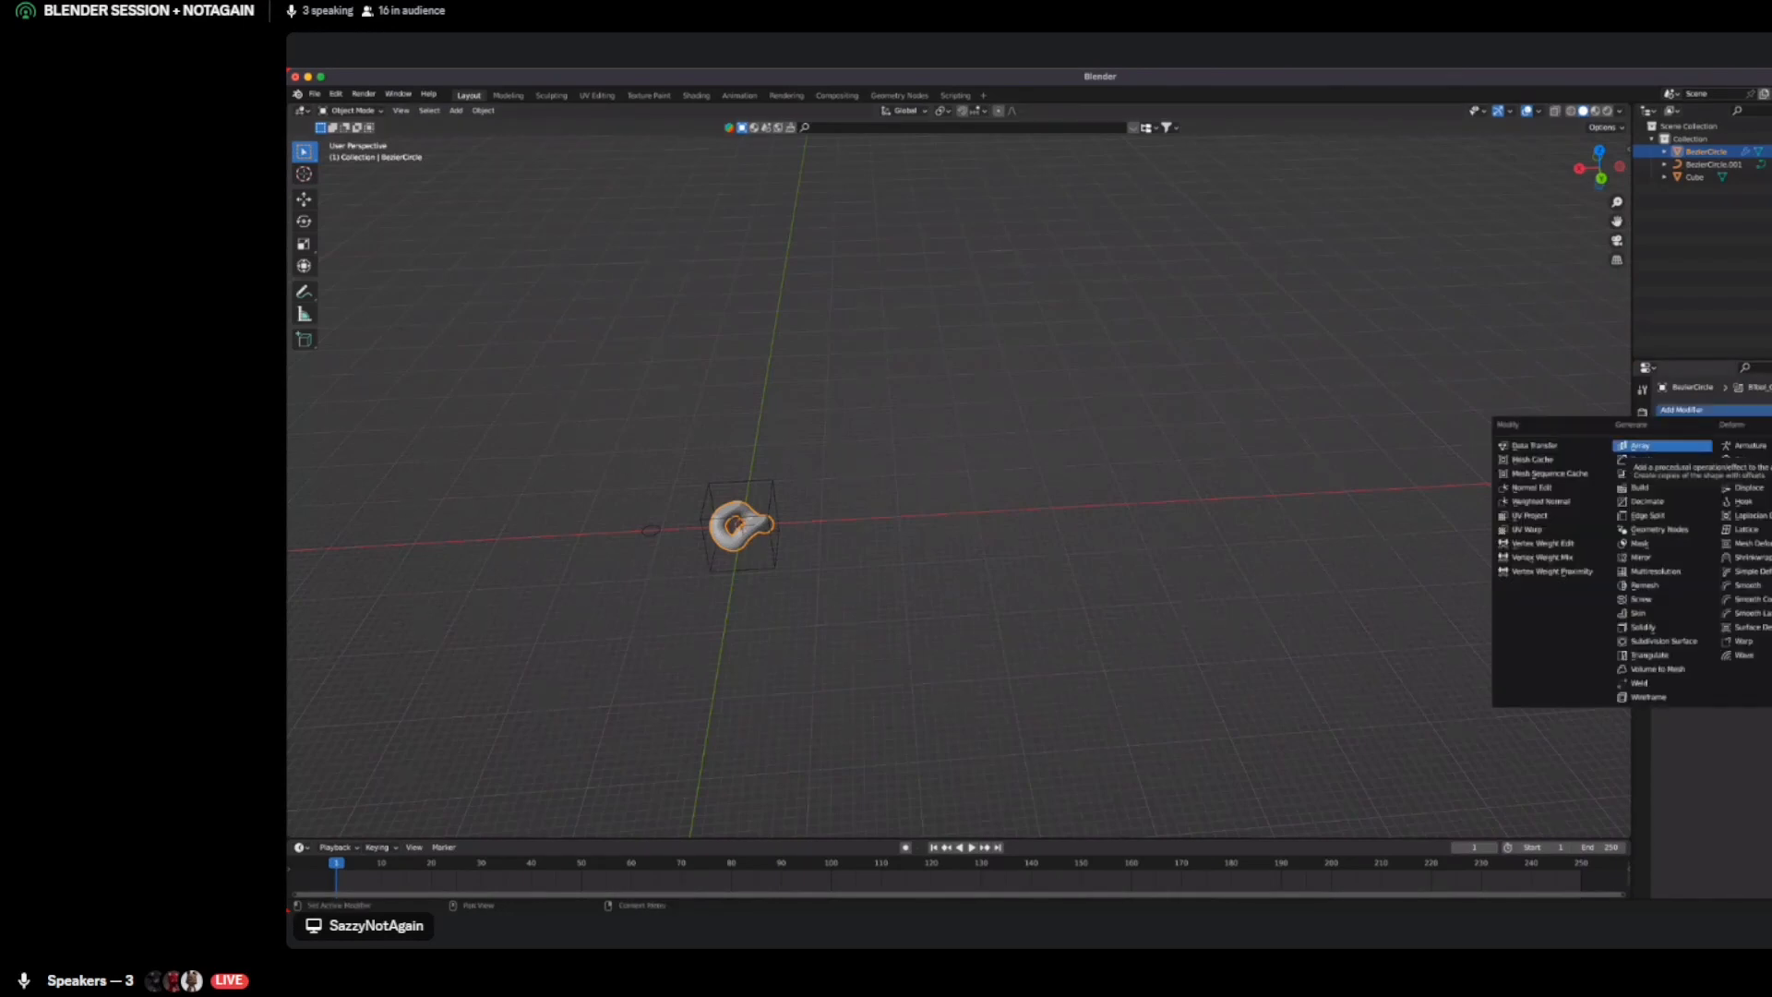
{"action": "left_click", "coordinate": [1653, 445]}
{"action": "middle_click_drag", "start_coordinate": [812, 498], "coordinate": [1174, 503]}
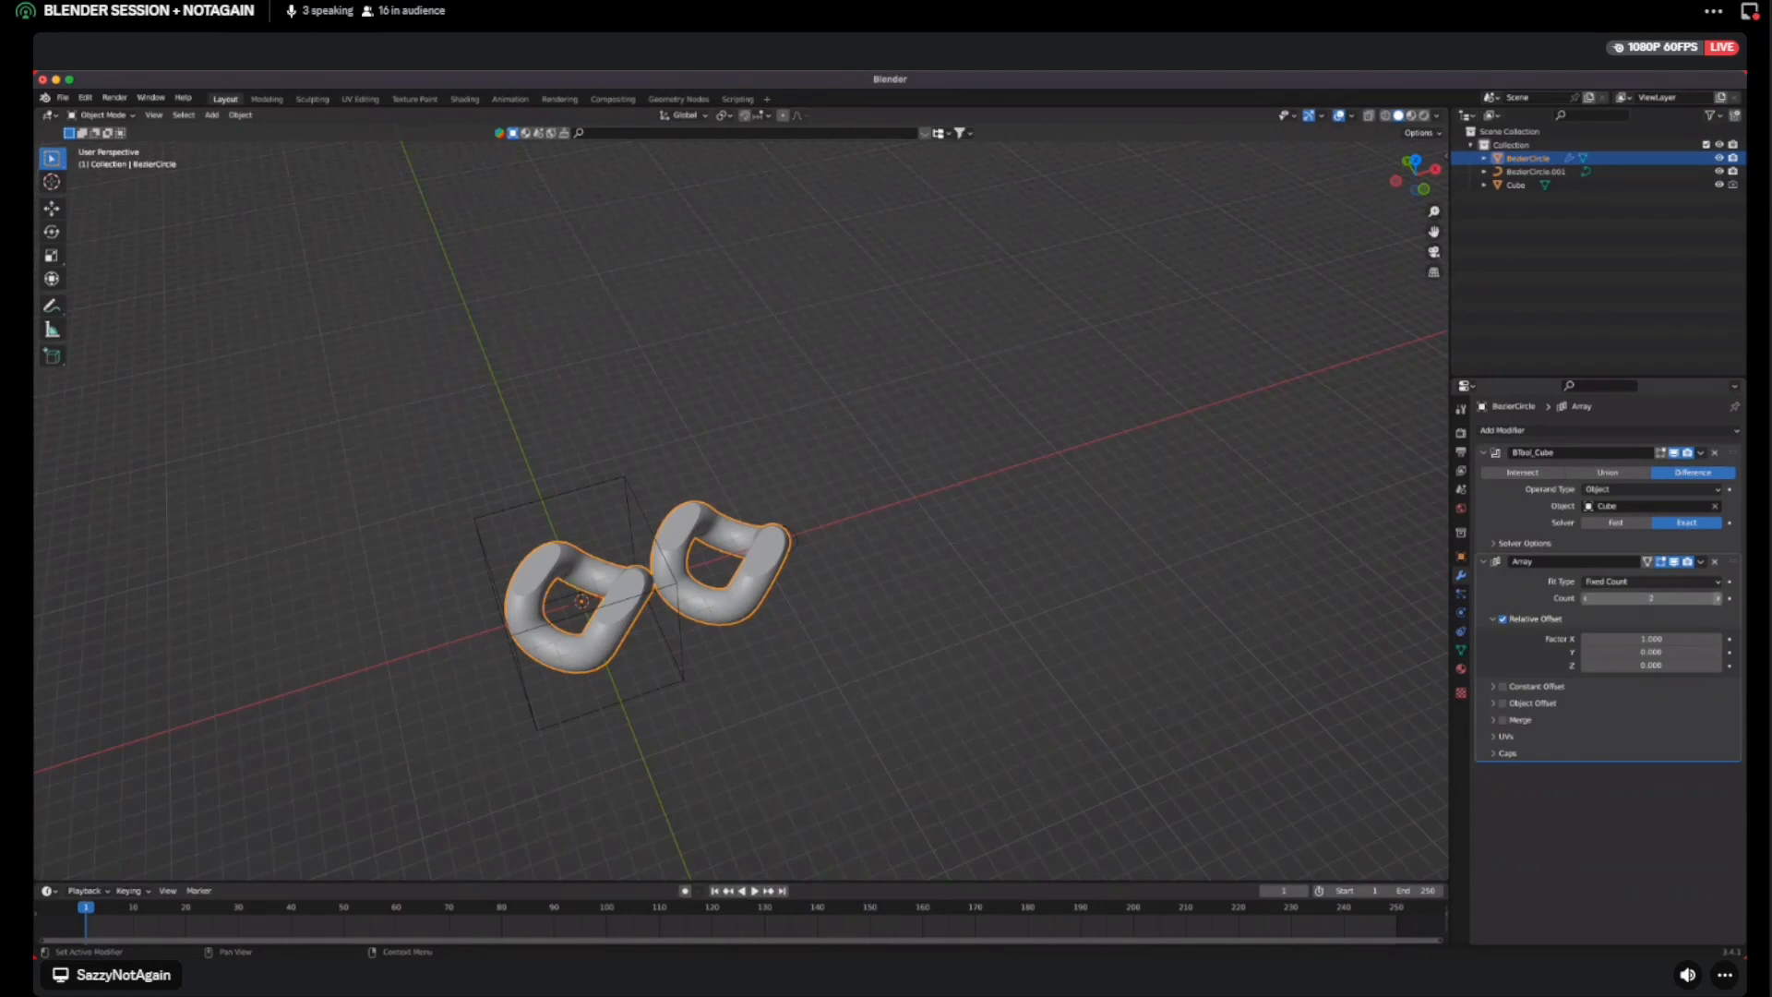
Set the Array count to 7 and its relative X offset factor to 0.5 so the links interlock
{"action": "left_click_drag", "start_coordinate": [1651, 599], "coordinate": [1701, 598]}
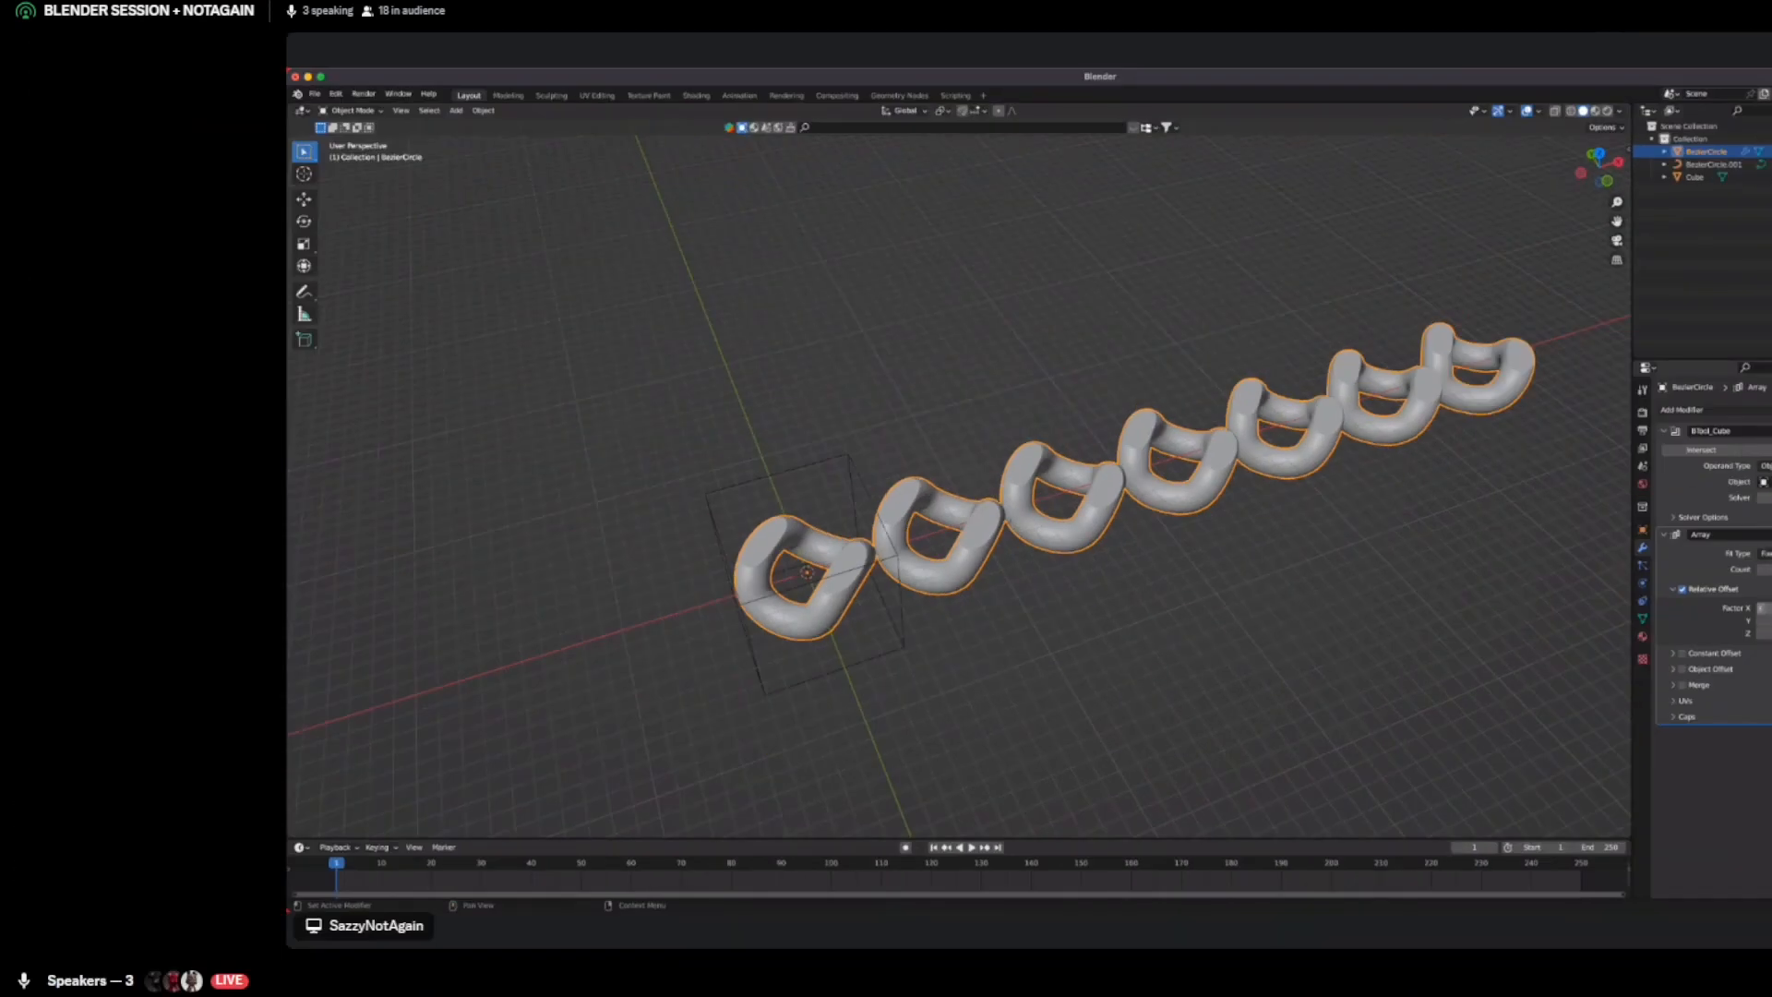
{"action": "left_click", "coordinate": [1762, 608]}
{"action": "left_click", "coordinate": [1762, 608]}
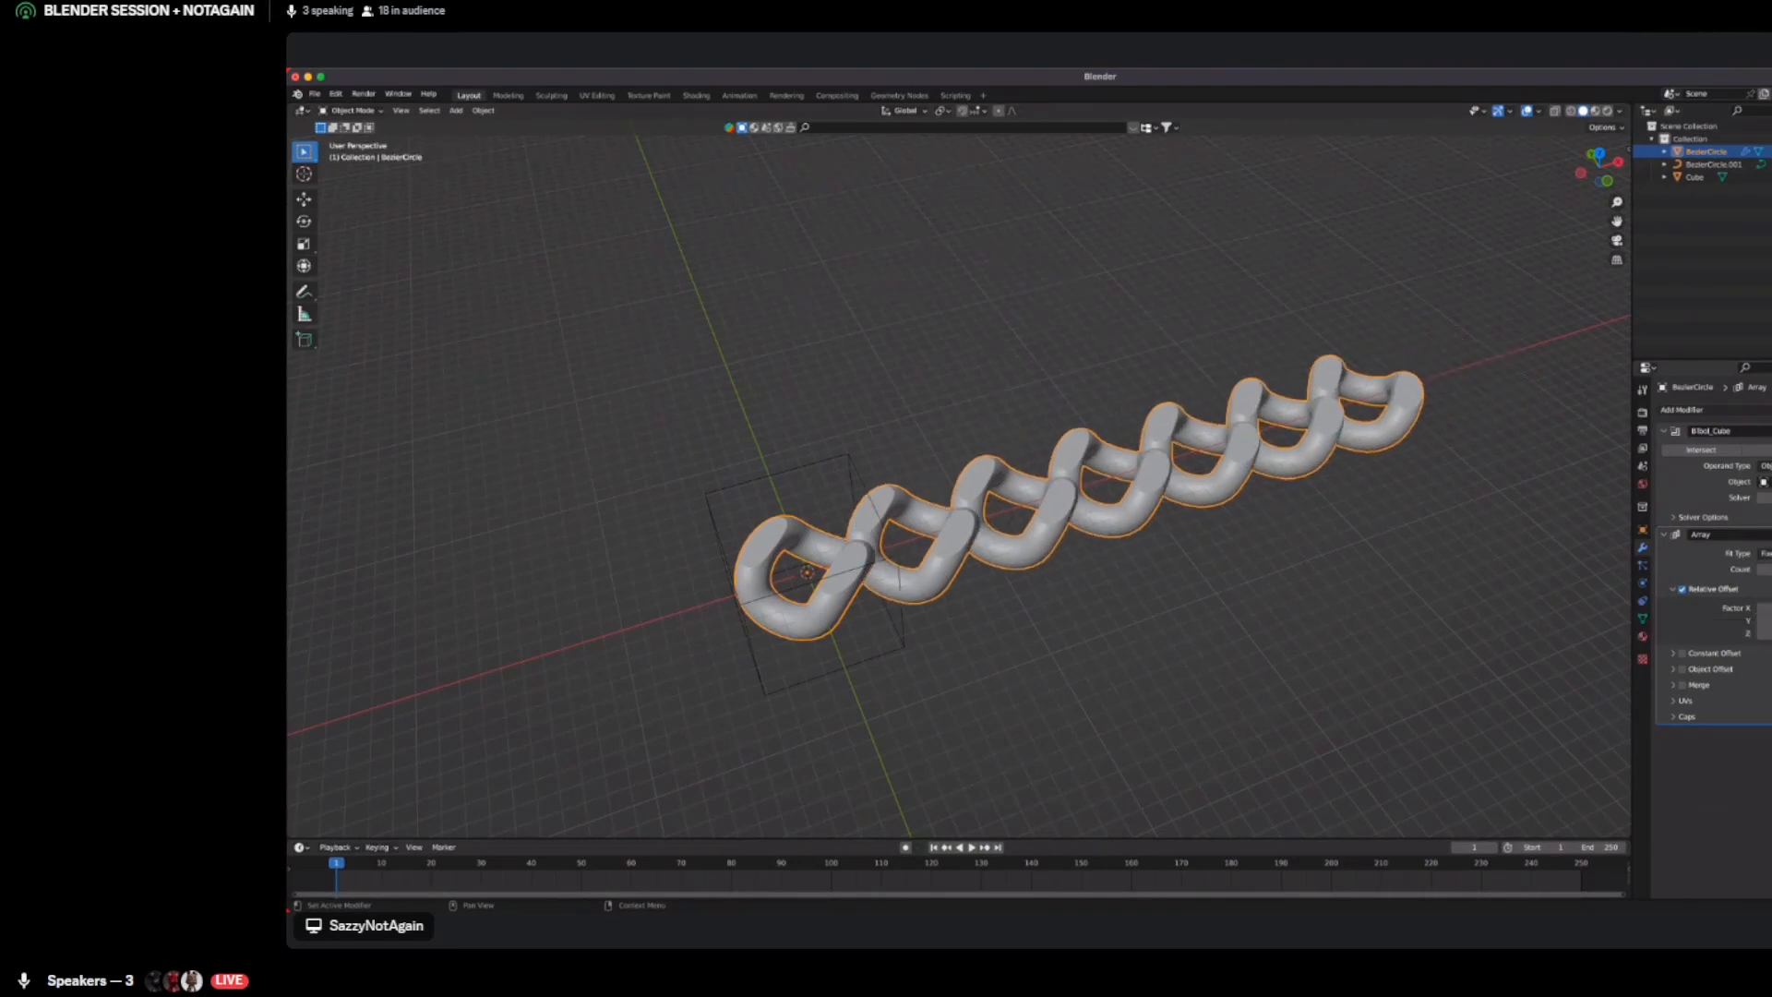
{"action": "left_click", "coordinate": [1763, 609]}
{"action": "left_click", "coordinate": [1762, 609]}
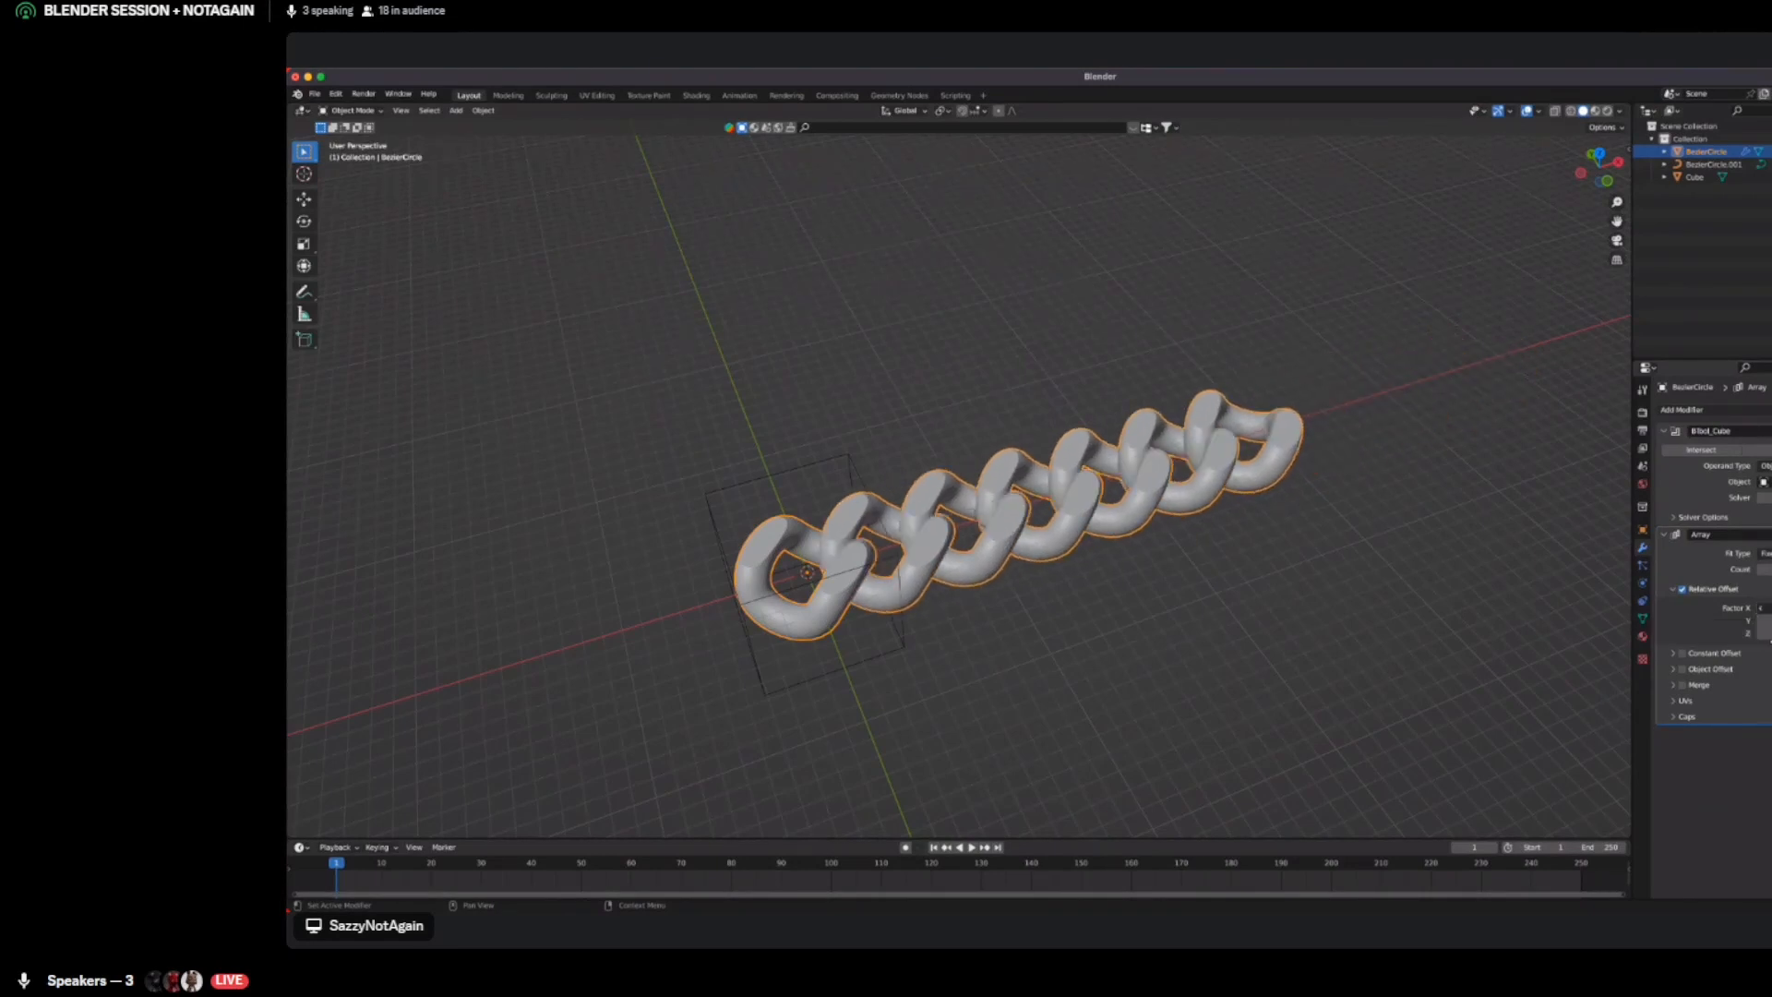
{"action": "left_click", "coordinate": [1763, 609]}
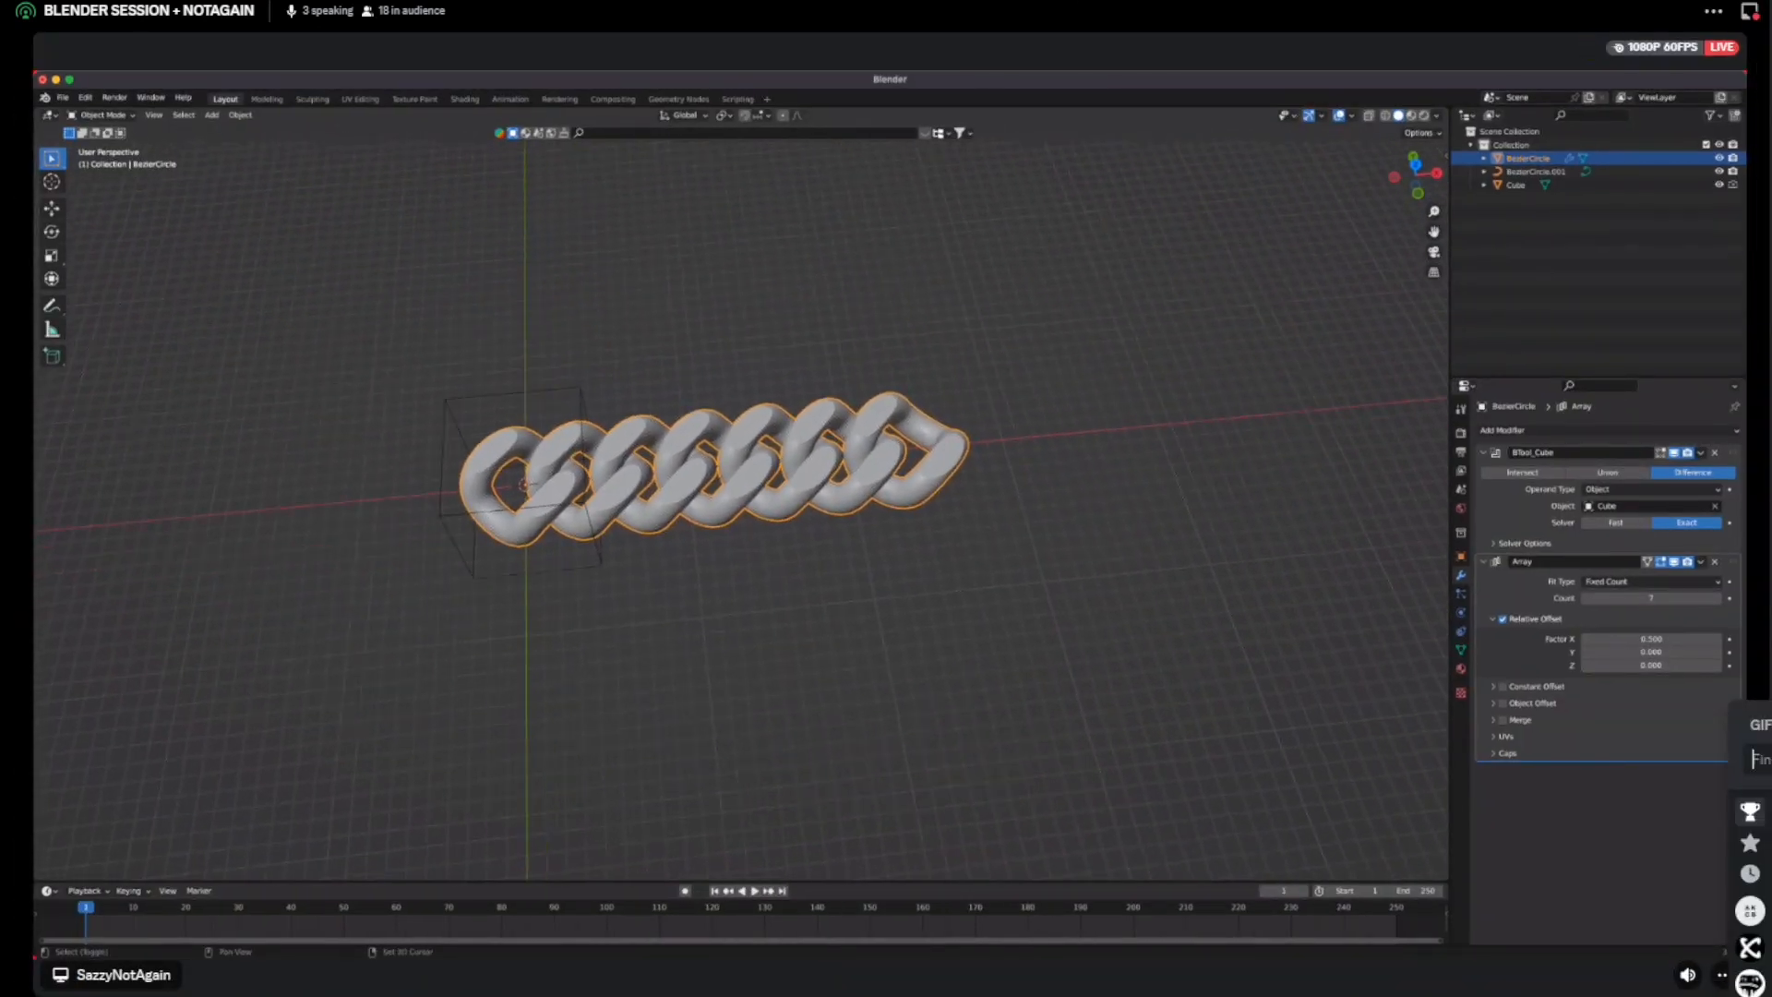
{"action": "type", "text": "min"}
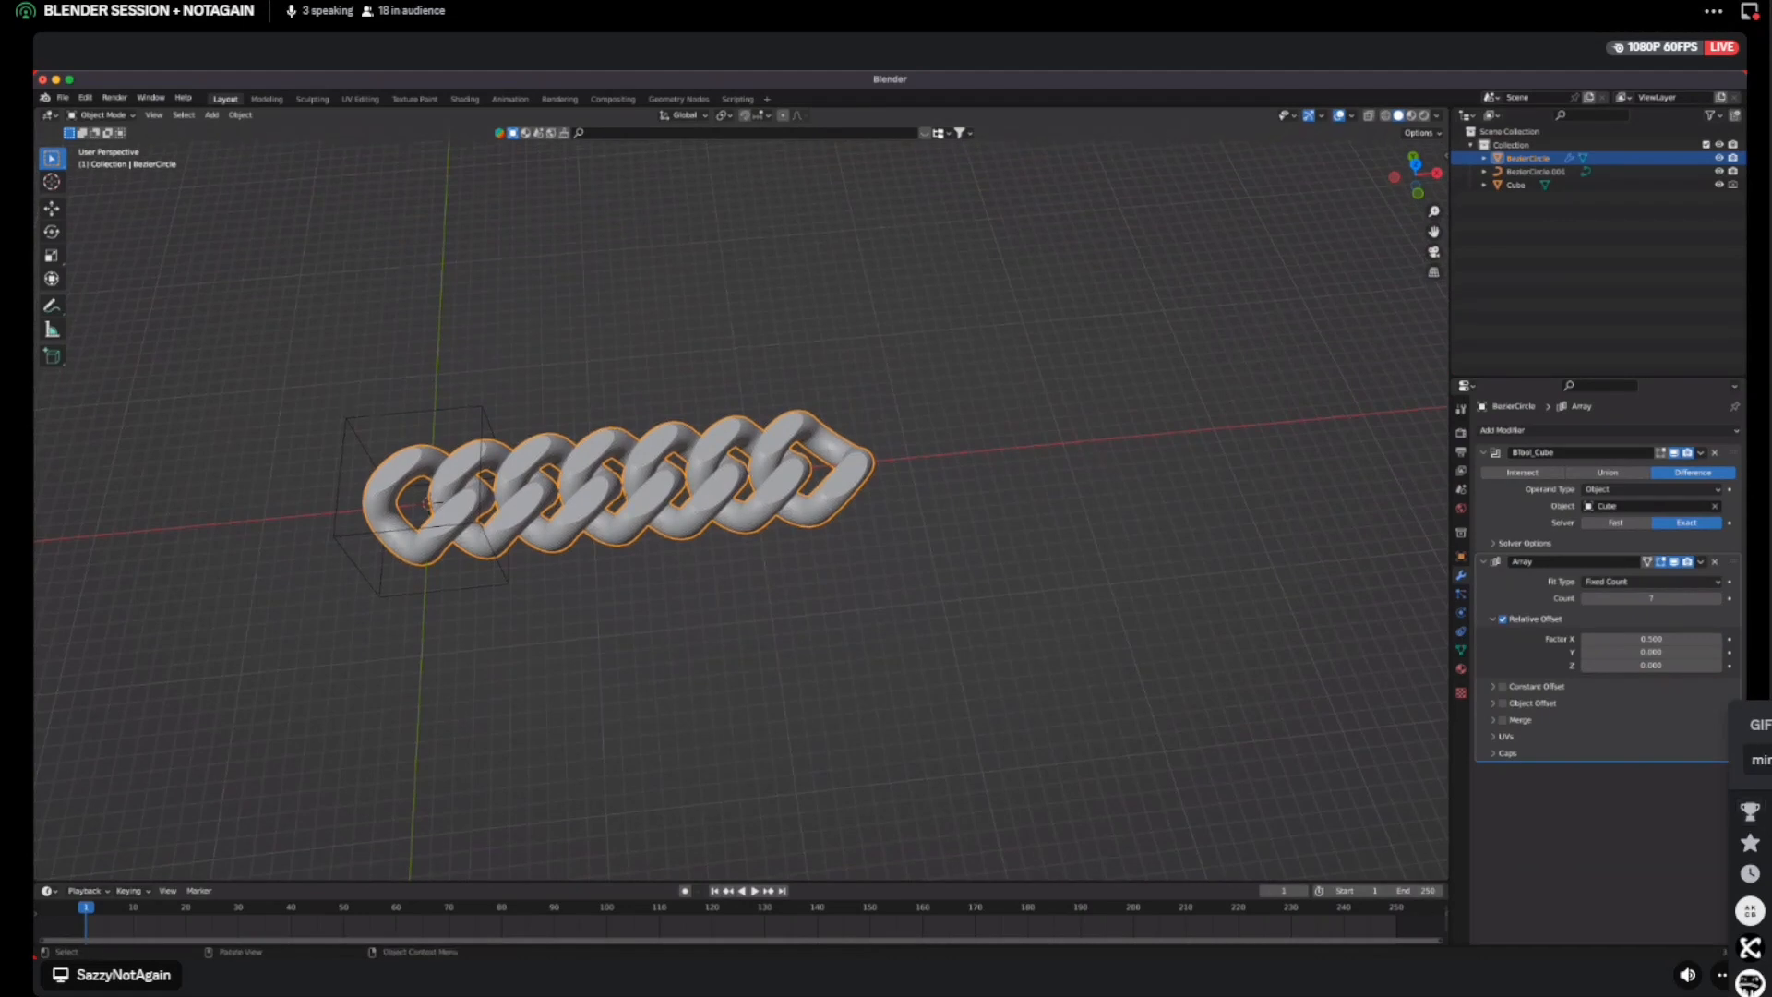
{"action": "key", "text": "Return"}
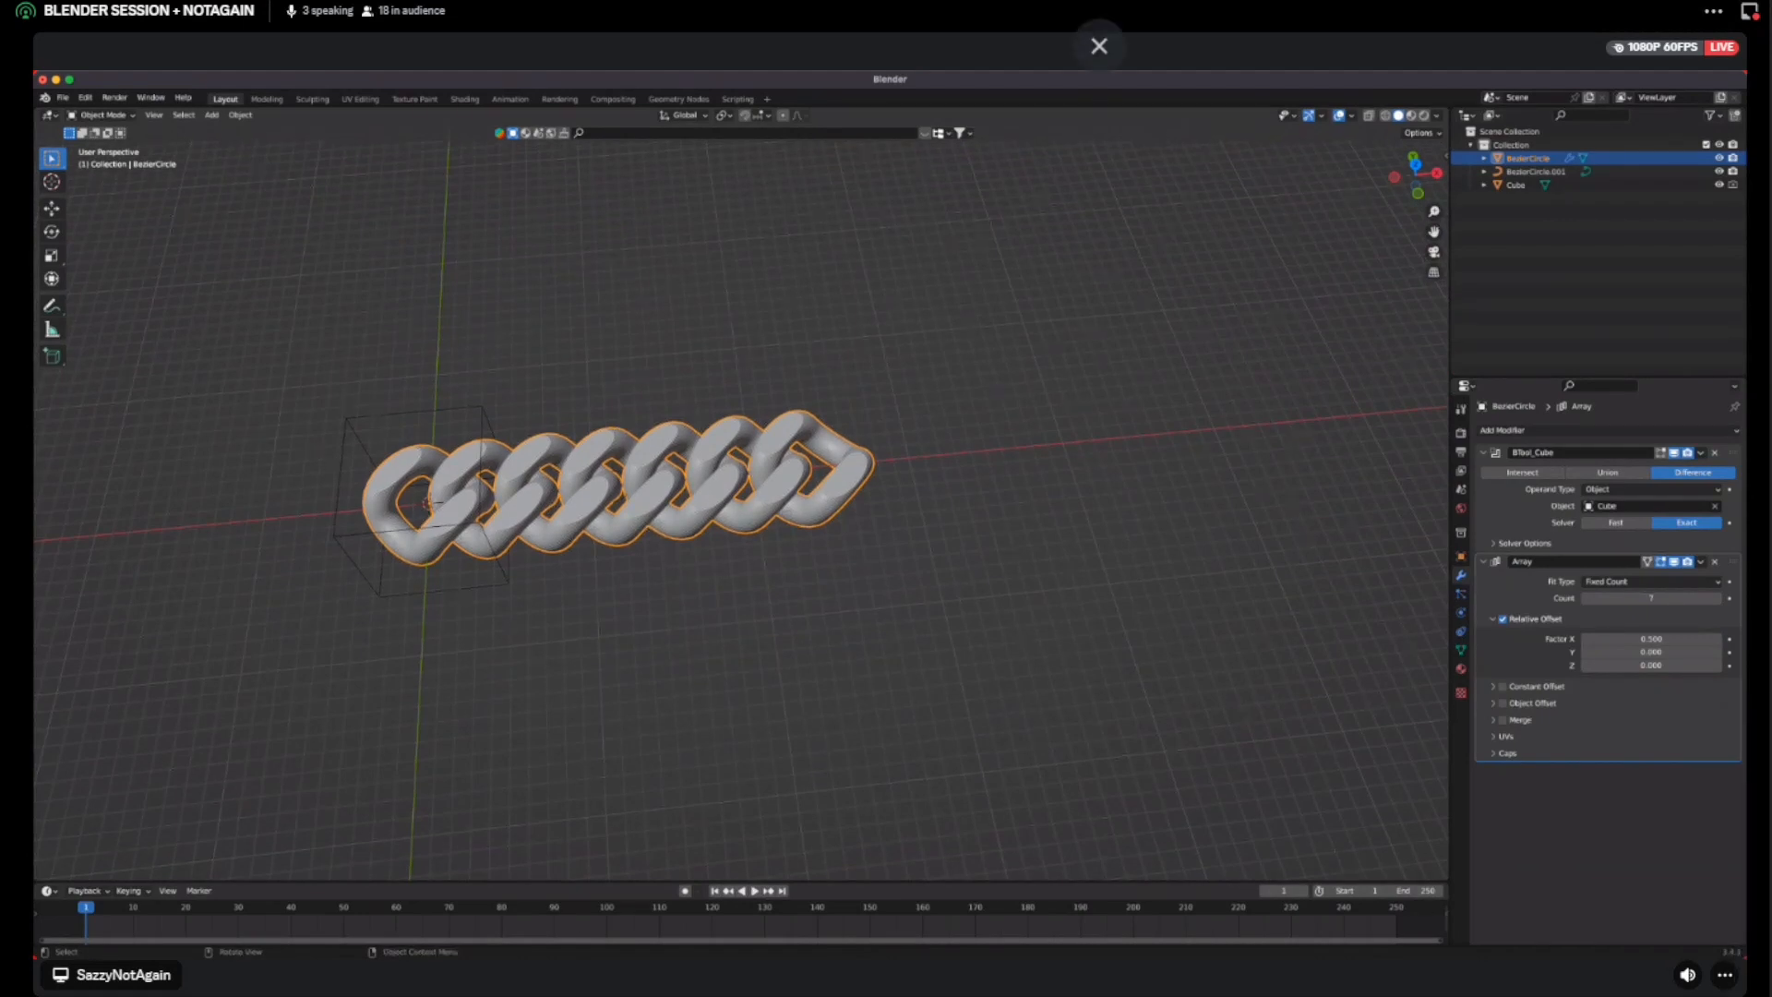
{"action": "key", "text": "Escape"}
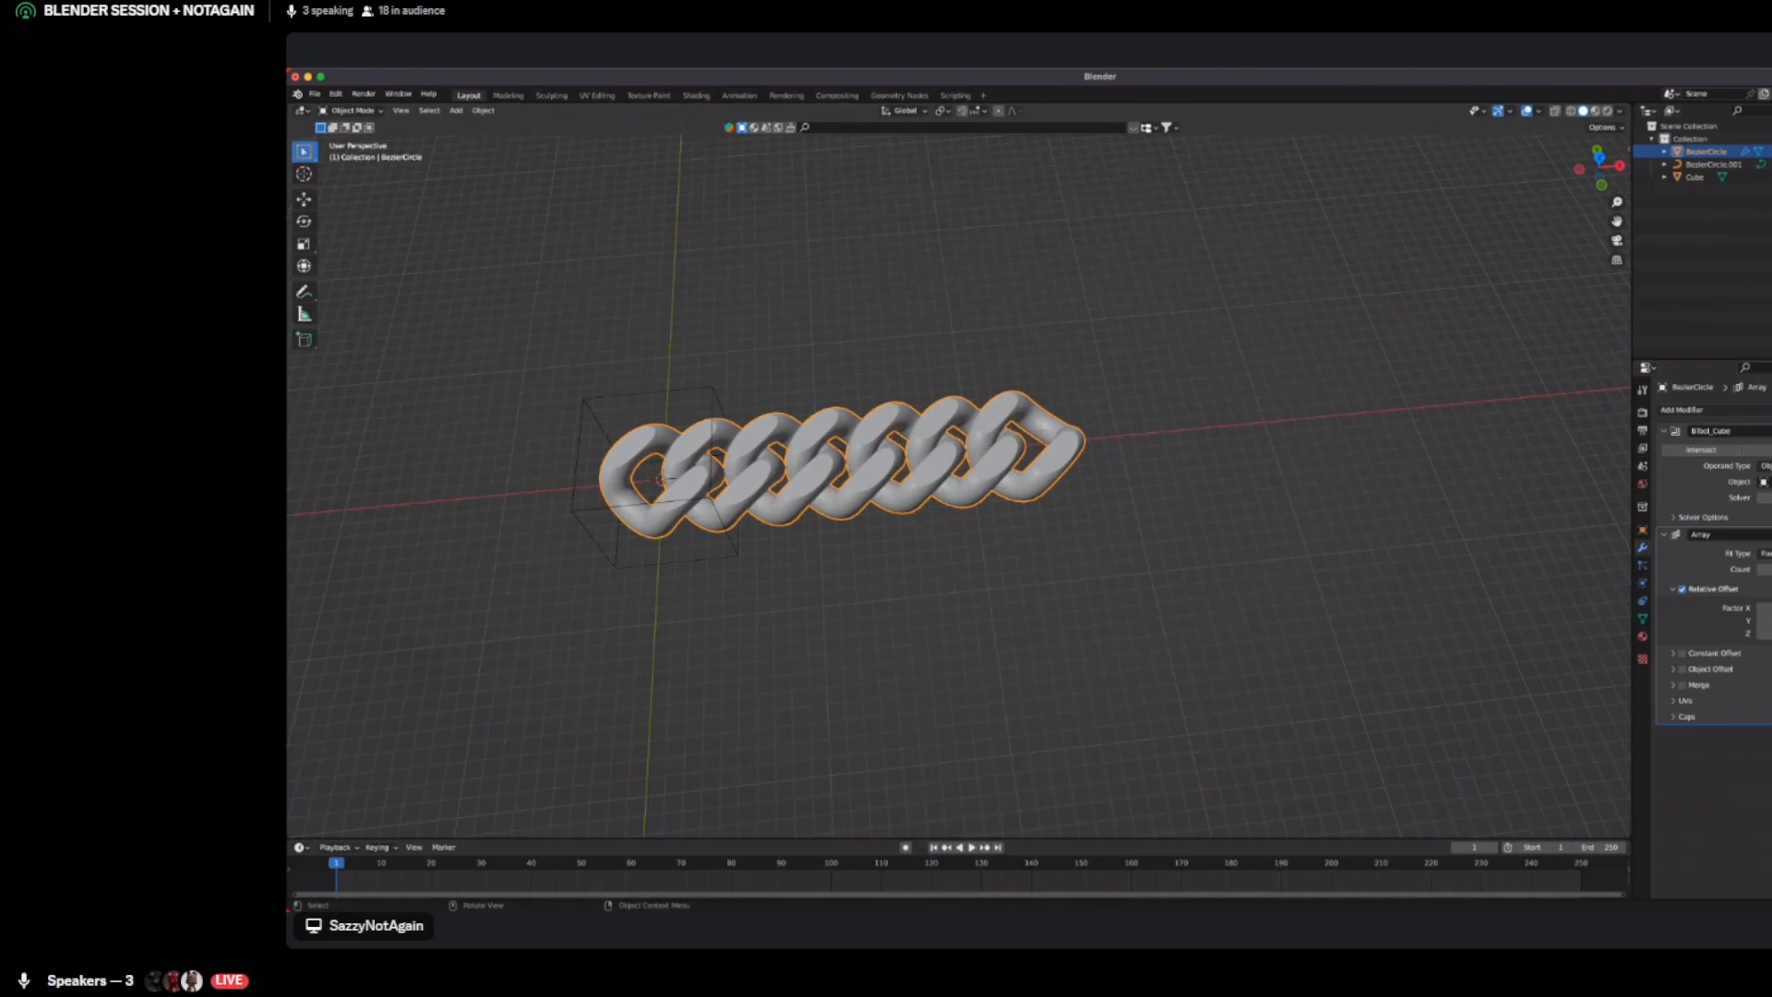
{"action": "middle_click_drag", "start_coordinate": [960, 480], "coordinate": [992, 491]}
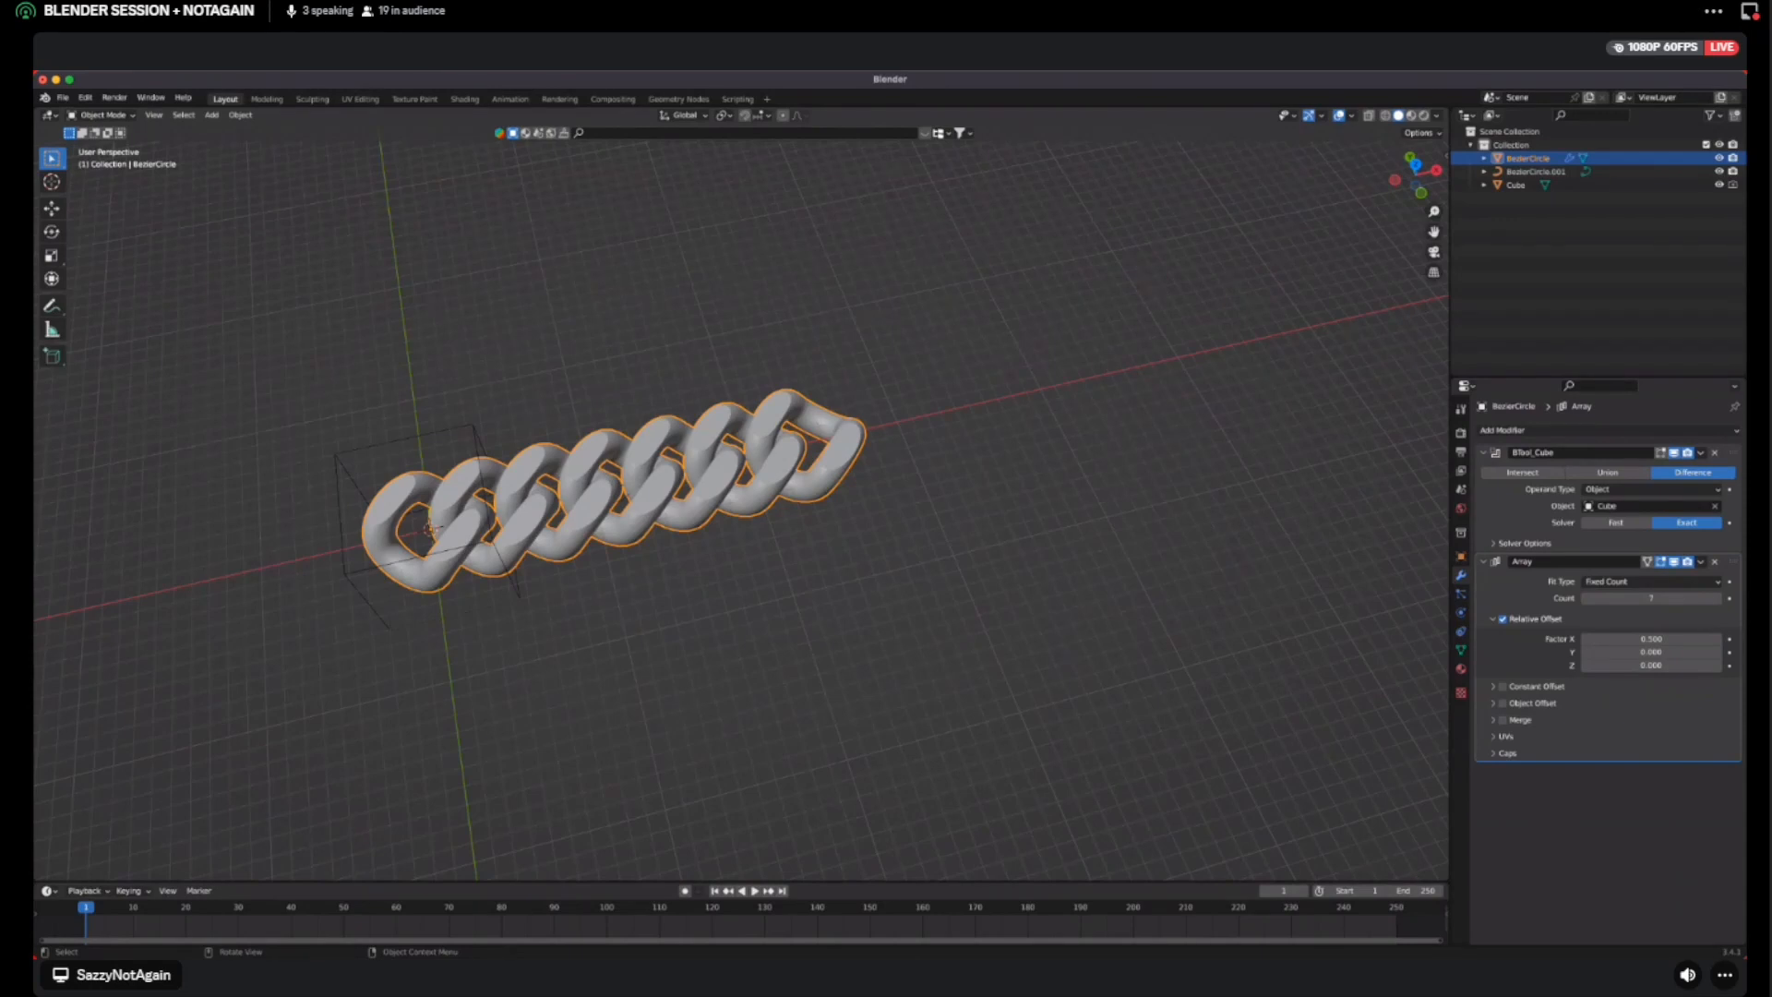
{"action": "scroll", "coordinate": [1366, 751], "scroll_direction": "down", "scroll_amount": 2}
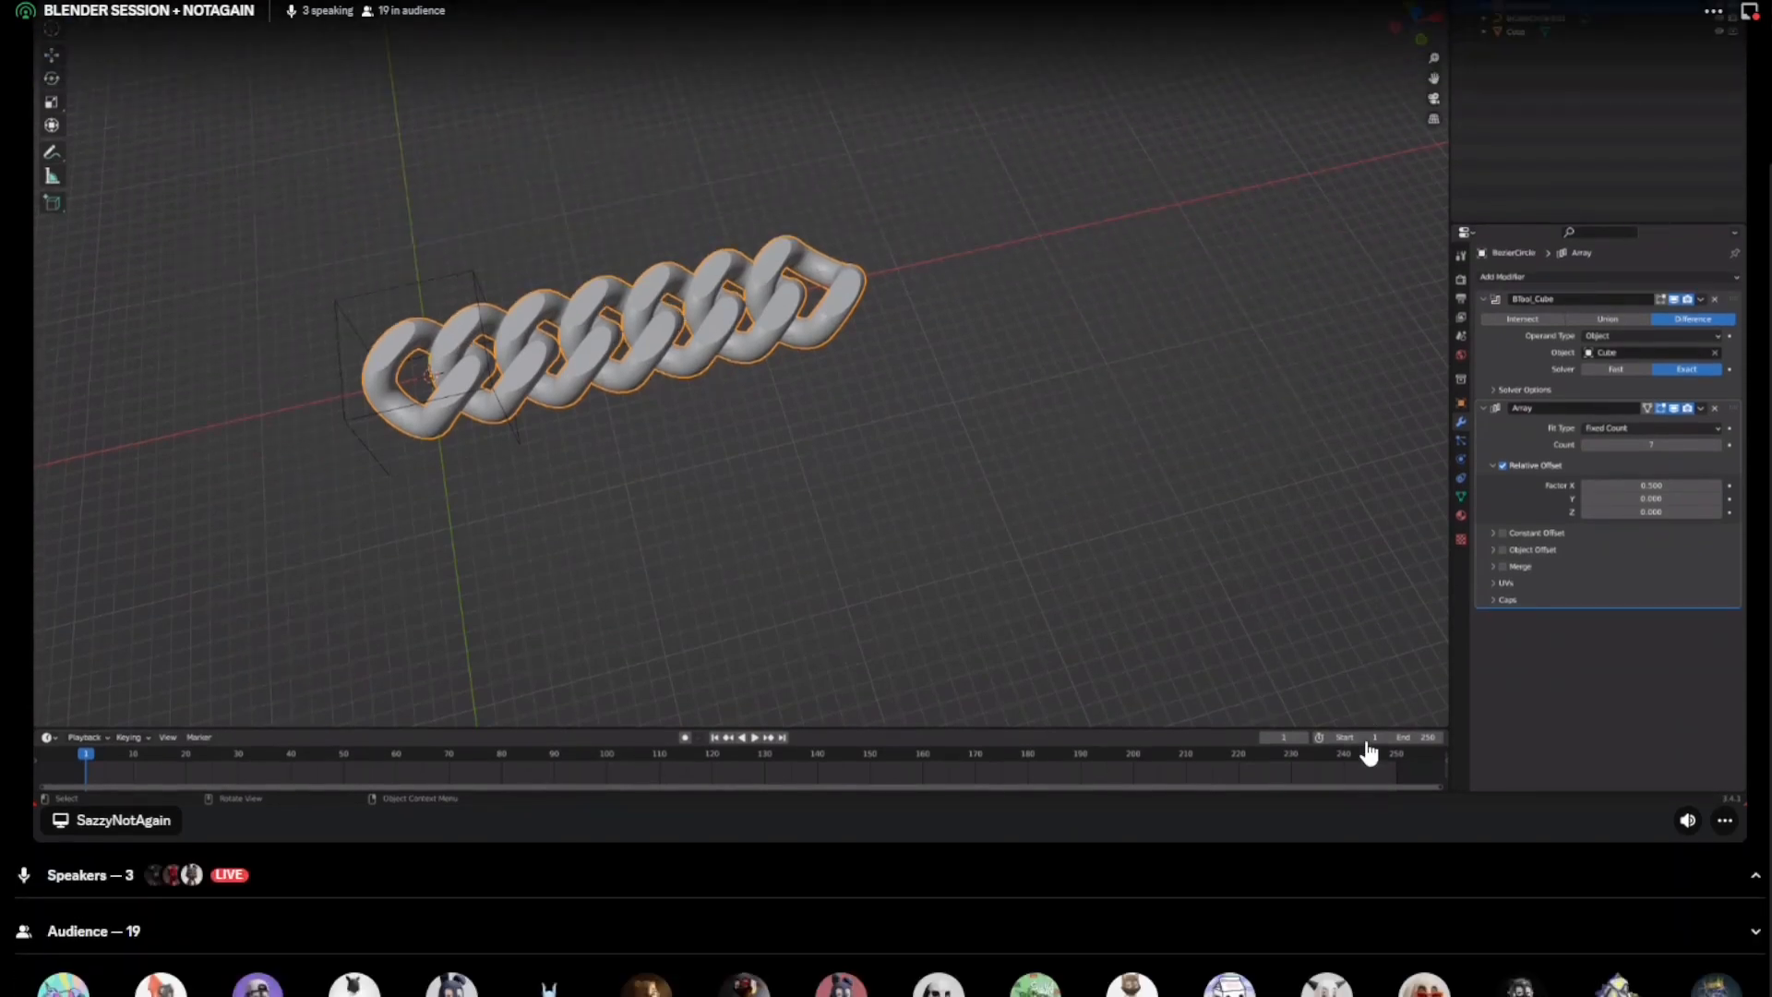
{"action": "scroll", "coordinate": [1369, 753], "scroll_direction": "up", "scroll_amount": 2}
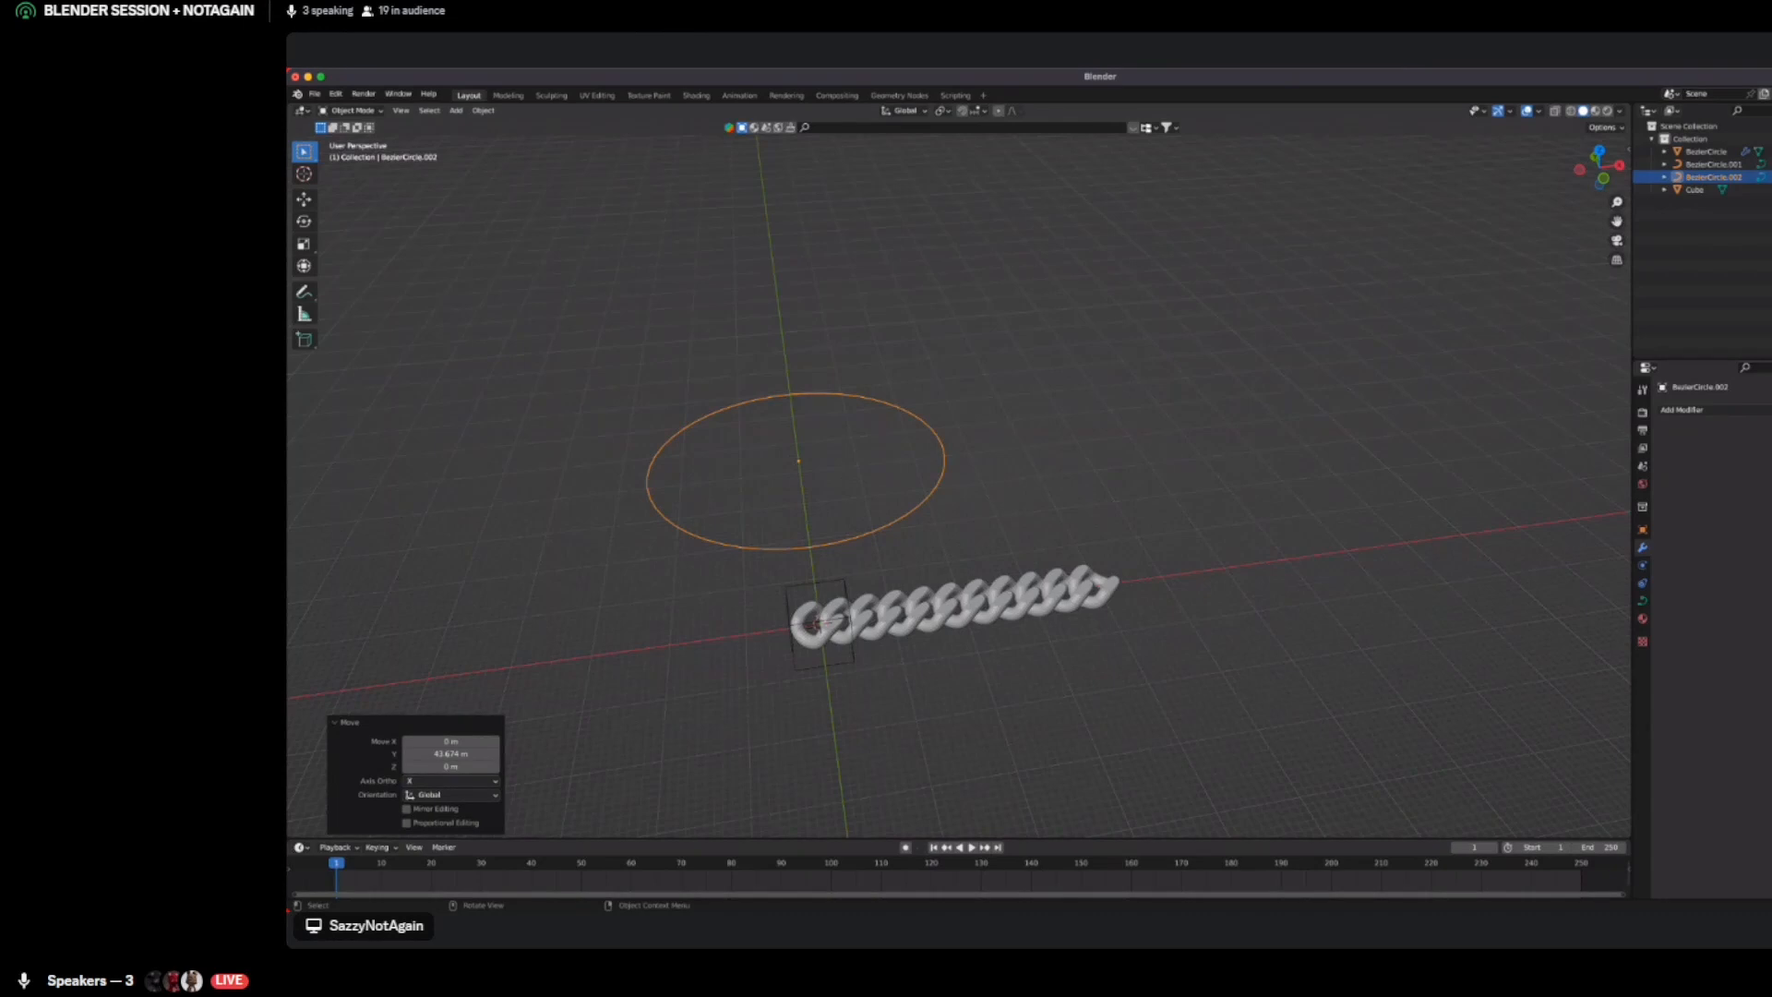
Add a Curve modifier to the chain and assign the large circle BezierCircle.002 as its curve object
{"action": "left_click", "coordinate": [955, 605]}
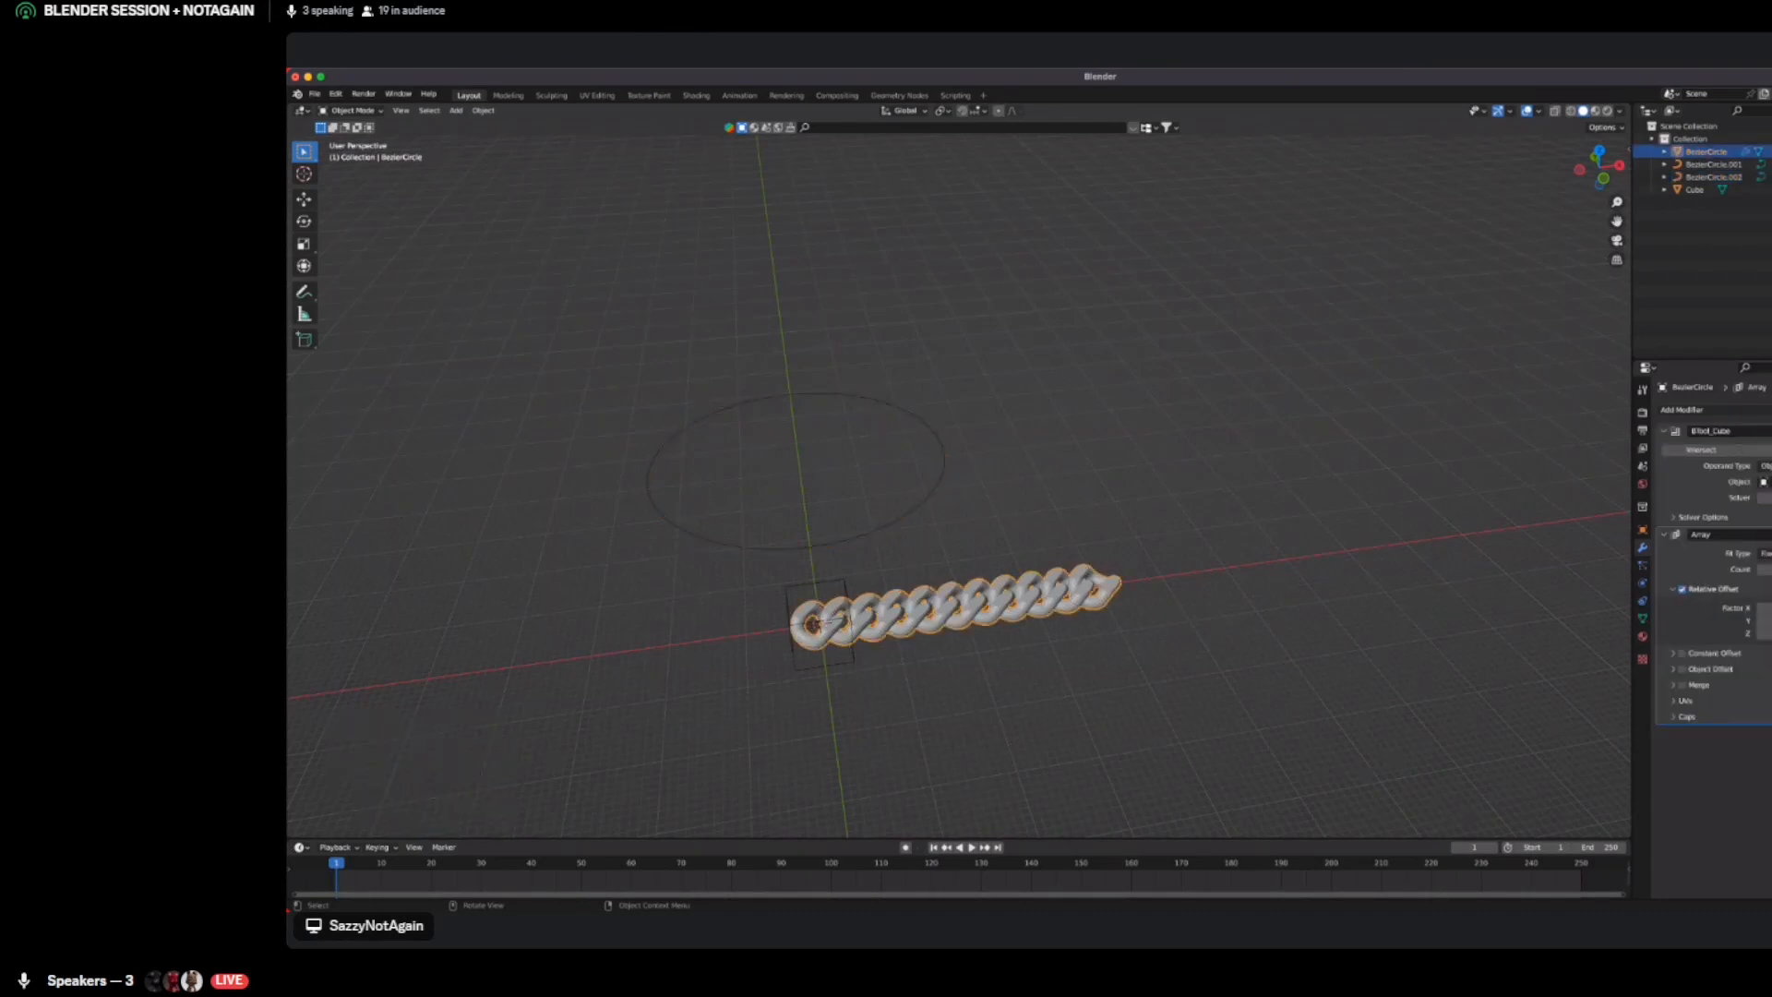
{"action": "key", "text": "ctrl+n"}
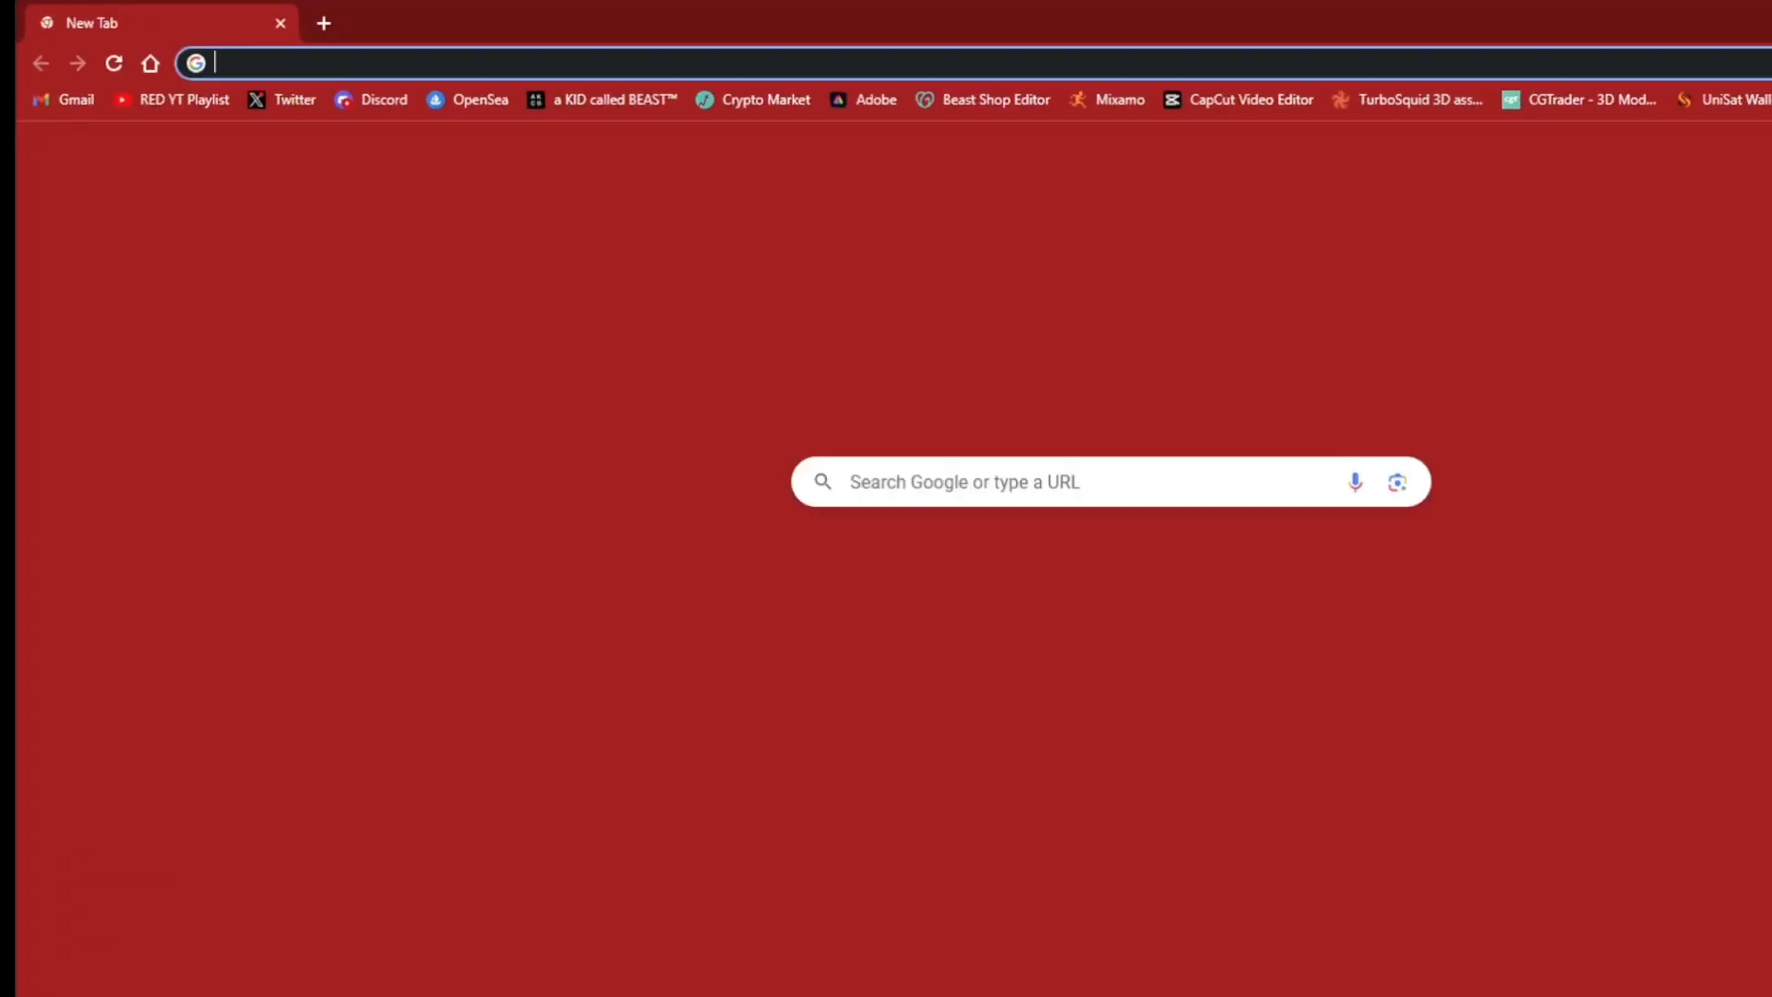
{"action": "left_click_drag", "start_coordinate": [1317, 7], "coordinate": [1099, 2]}
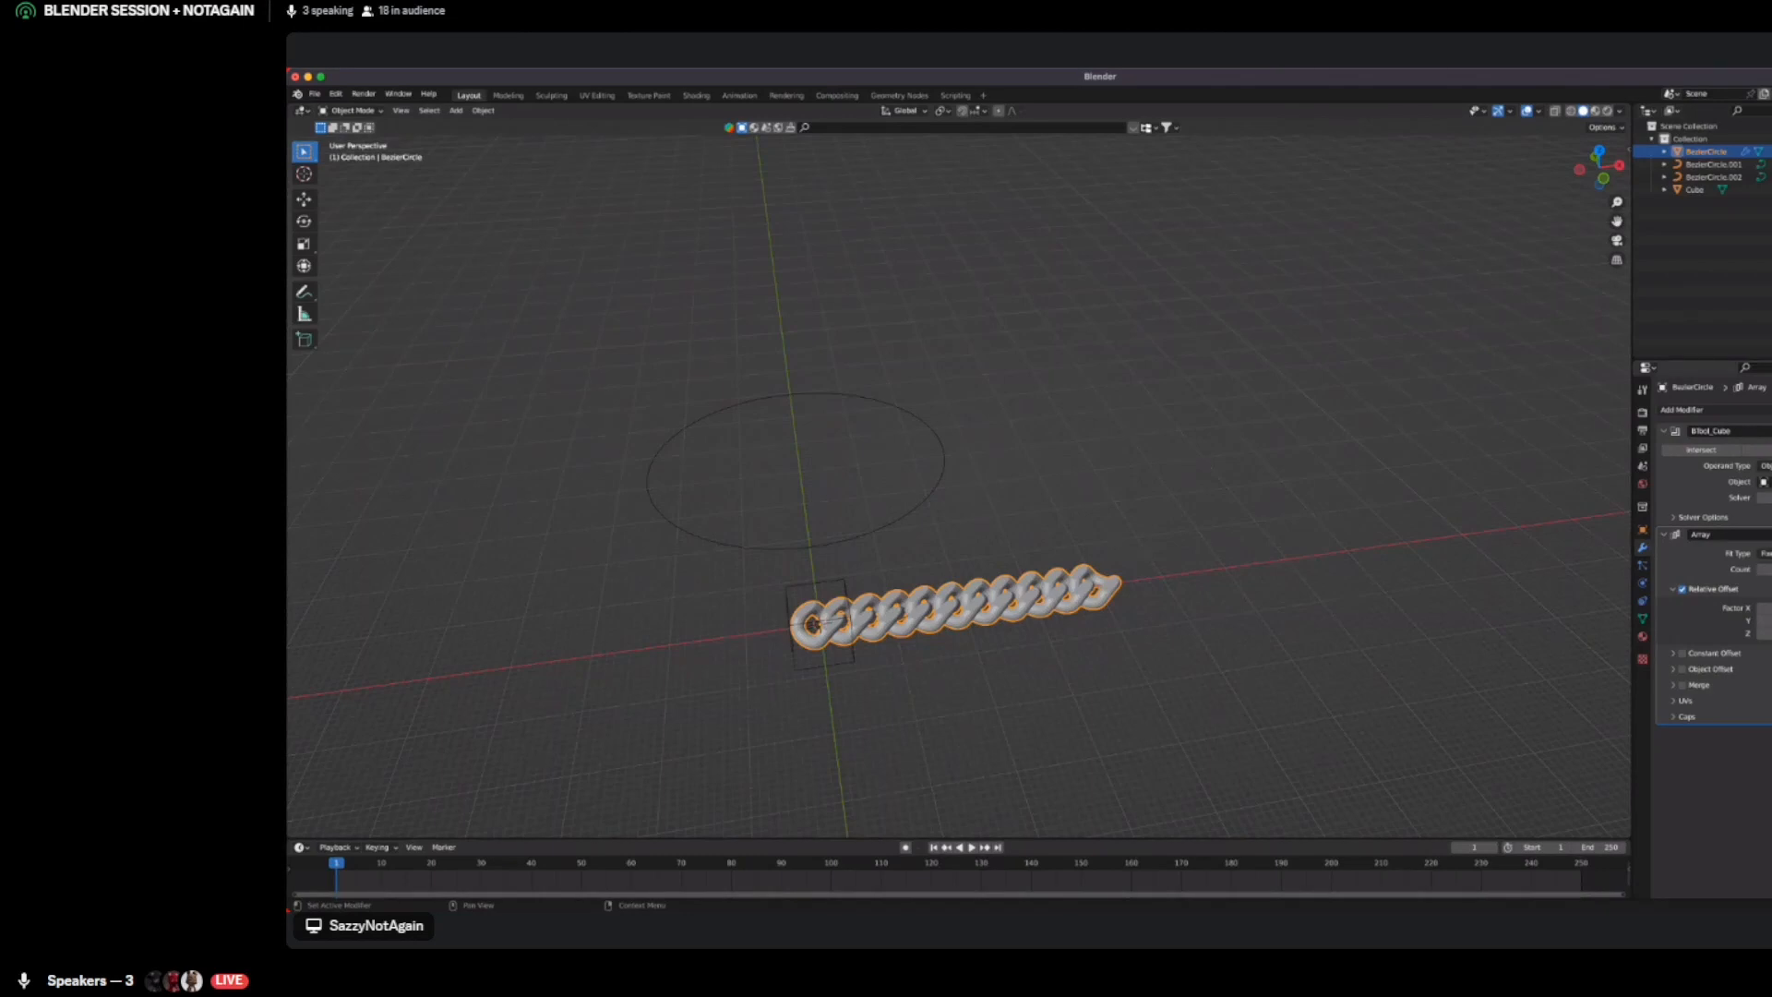
{"action": "left_click", "coordinate": [1682, 409]}
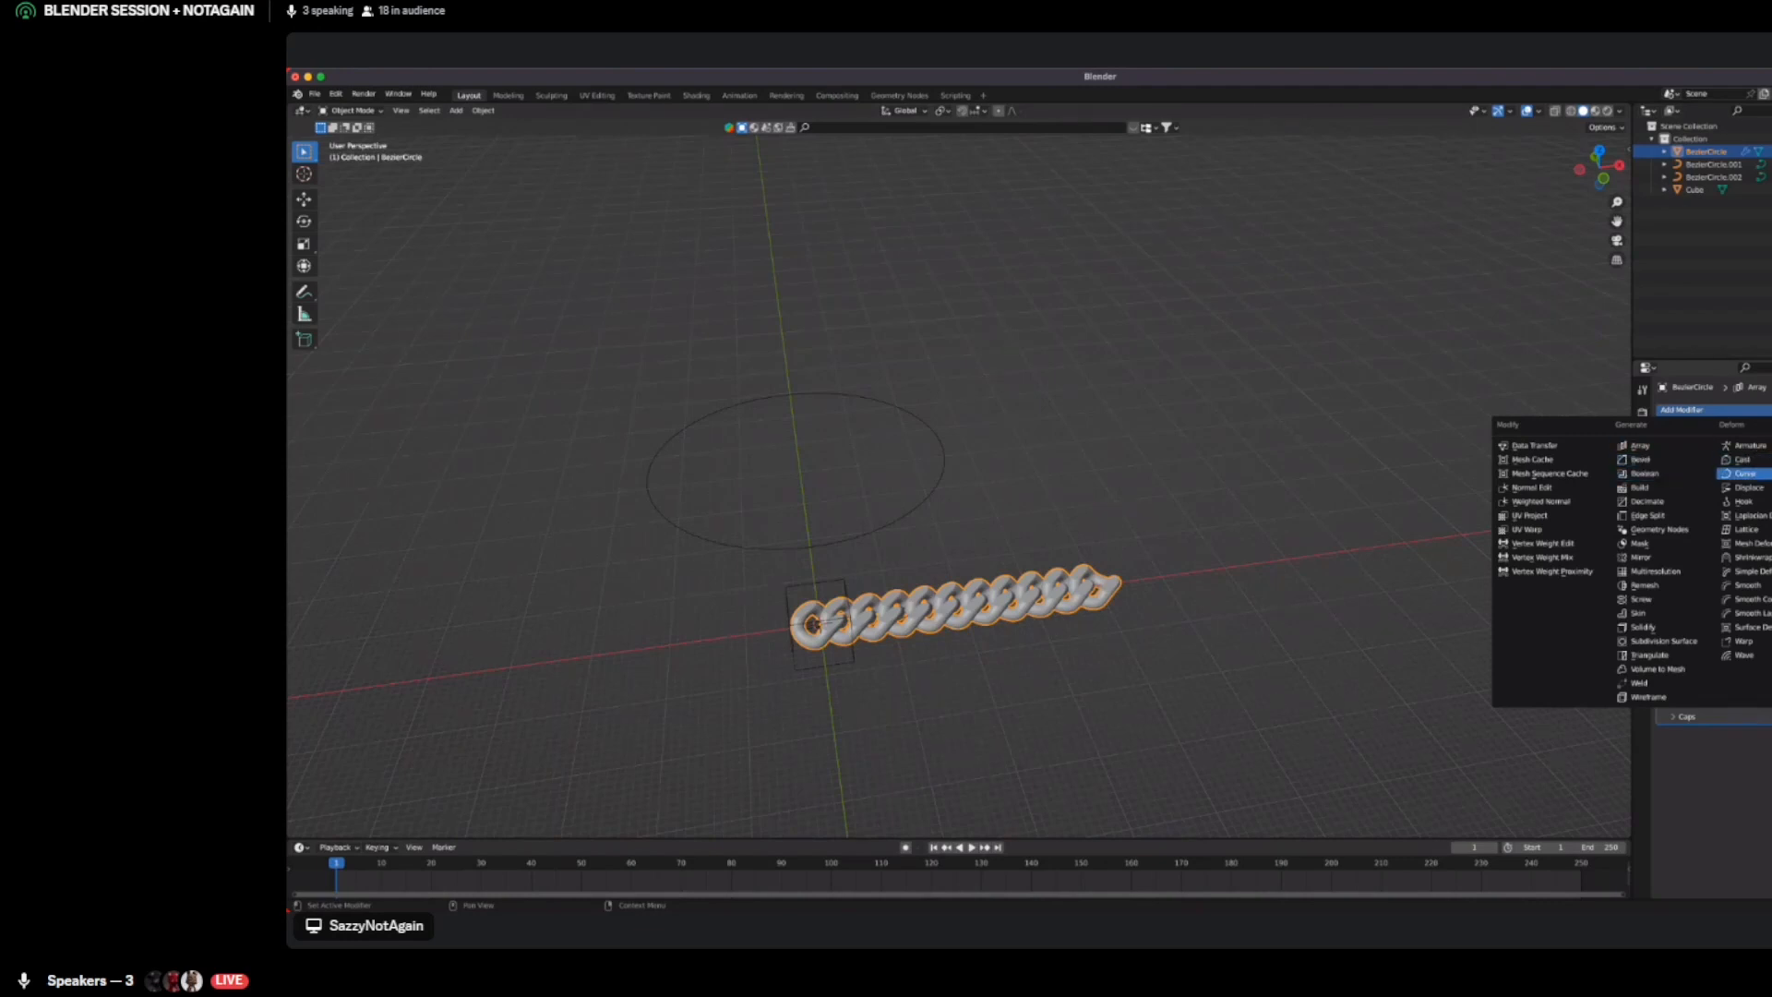
{"action": "left_click", "coordinate": [1740, 473]}
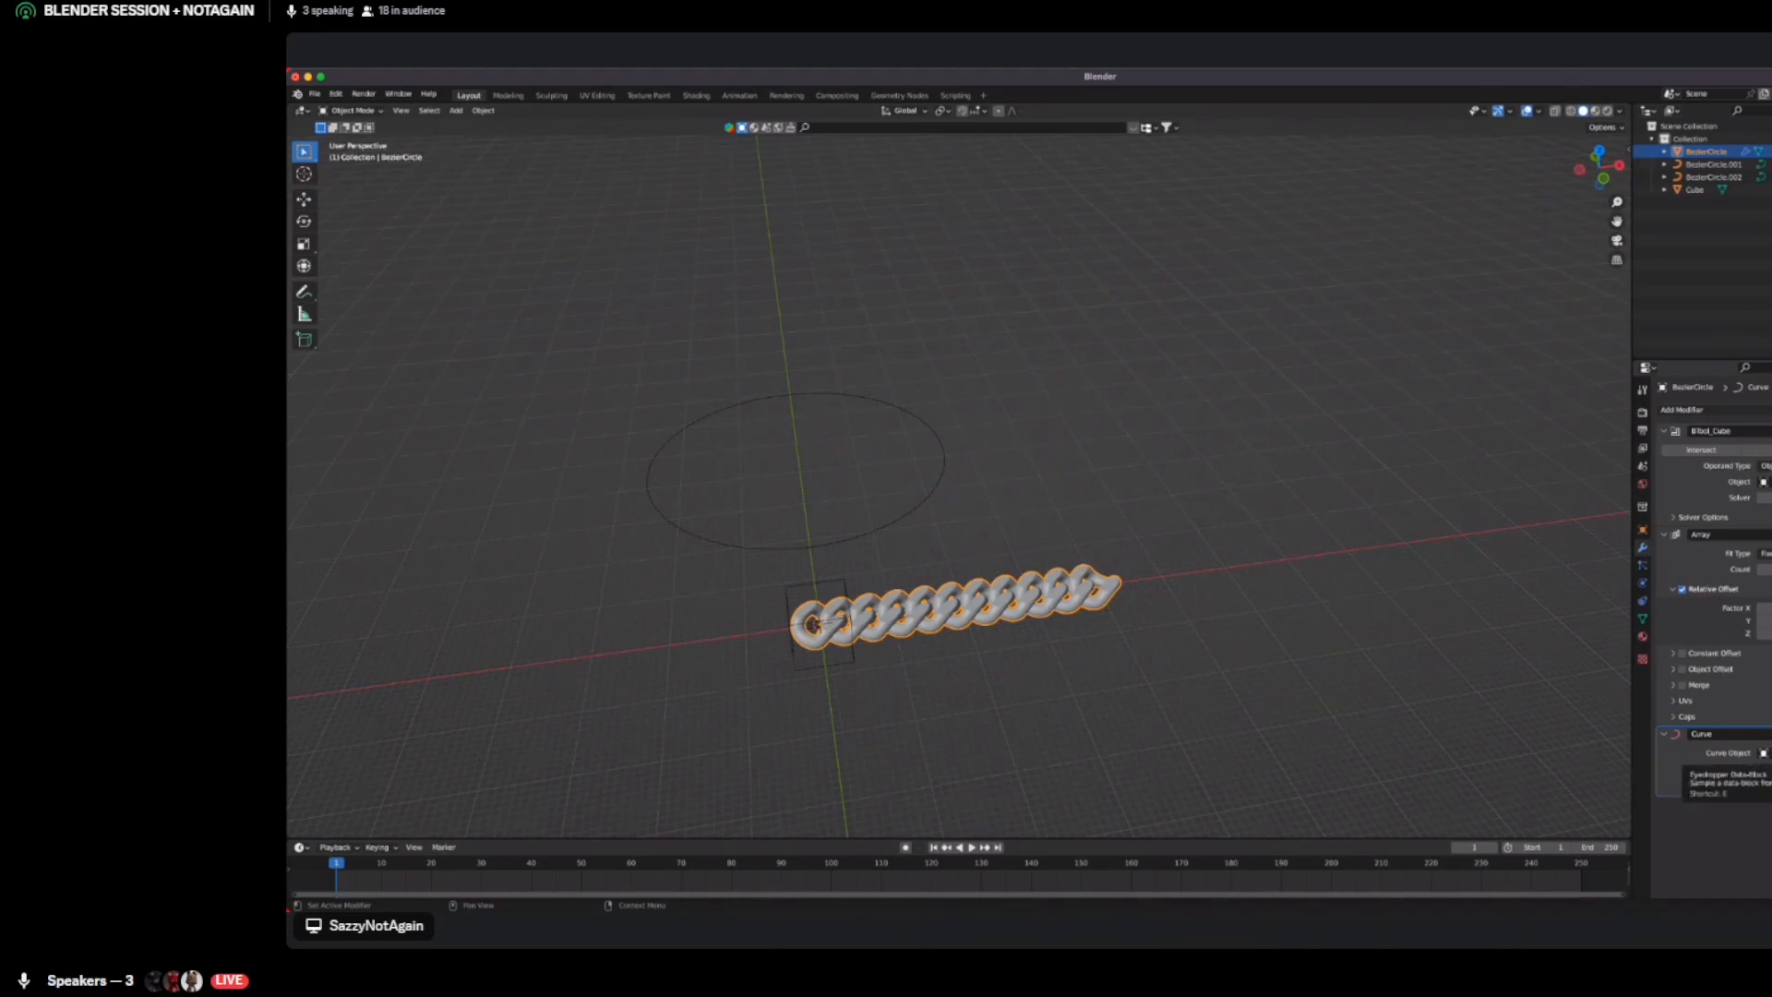
{"action": "key", "text": "e"}
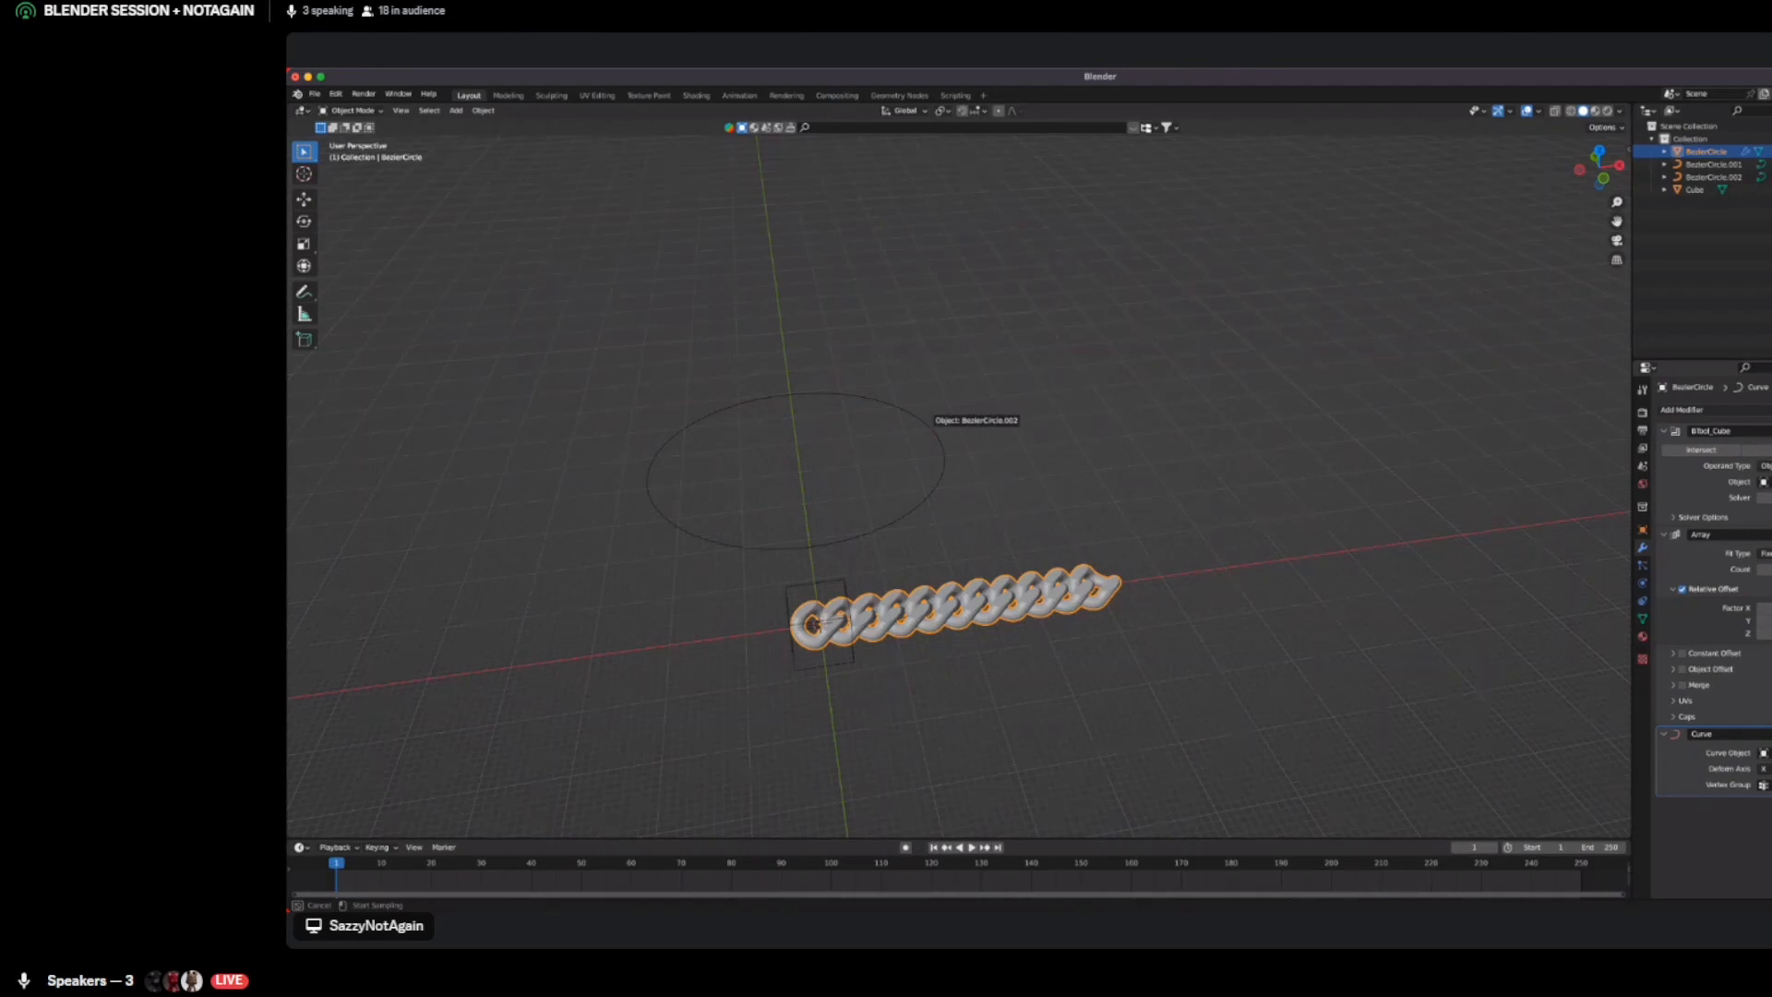
{"action": "left_click", "coordinate": [935, 437]}
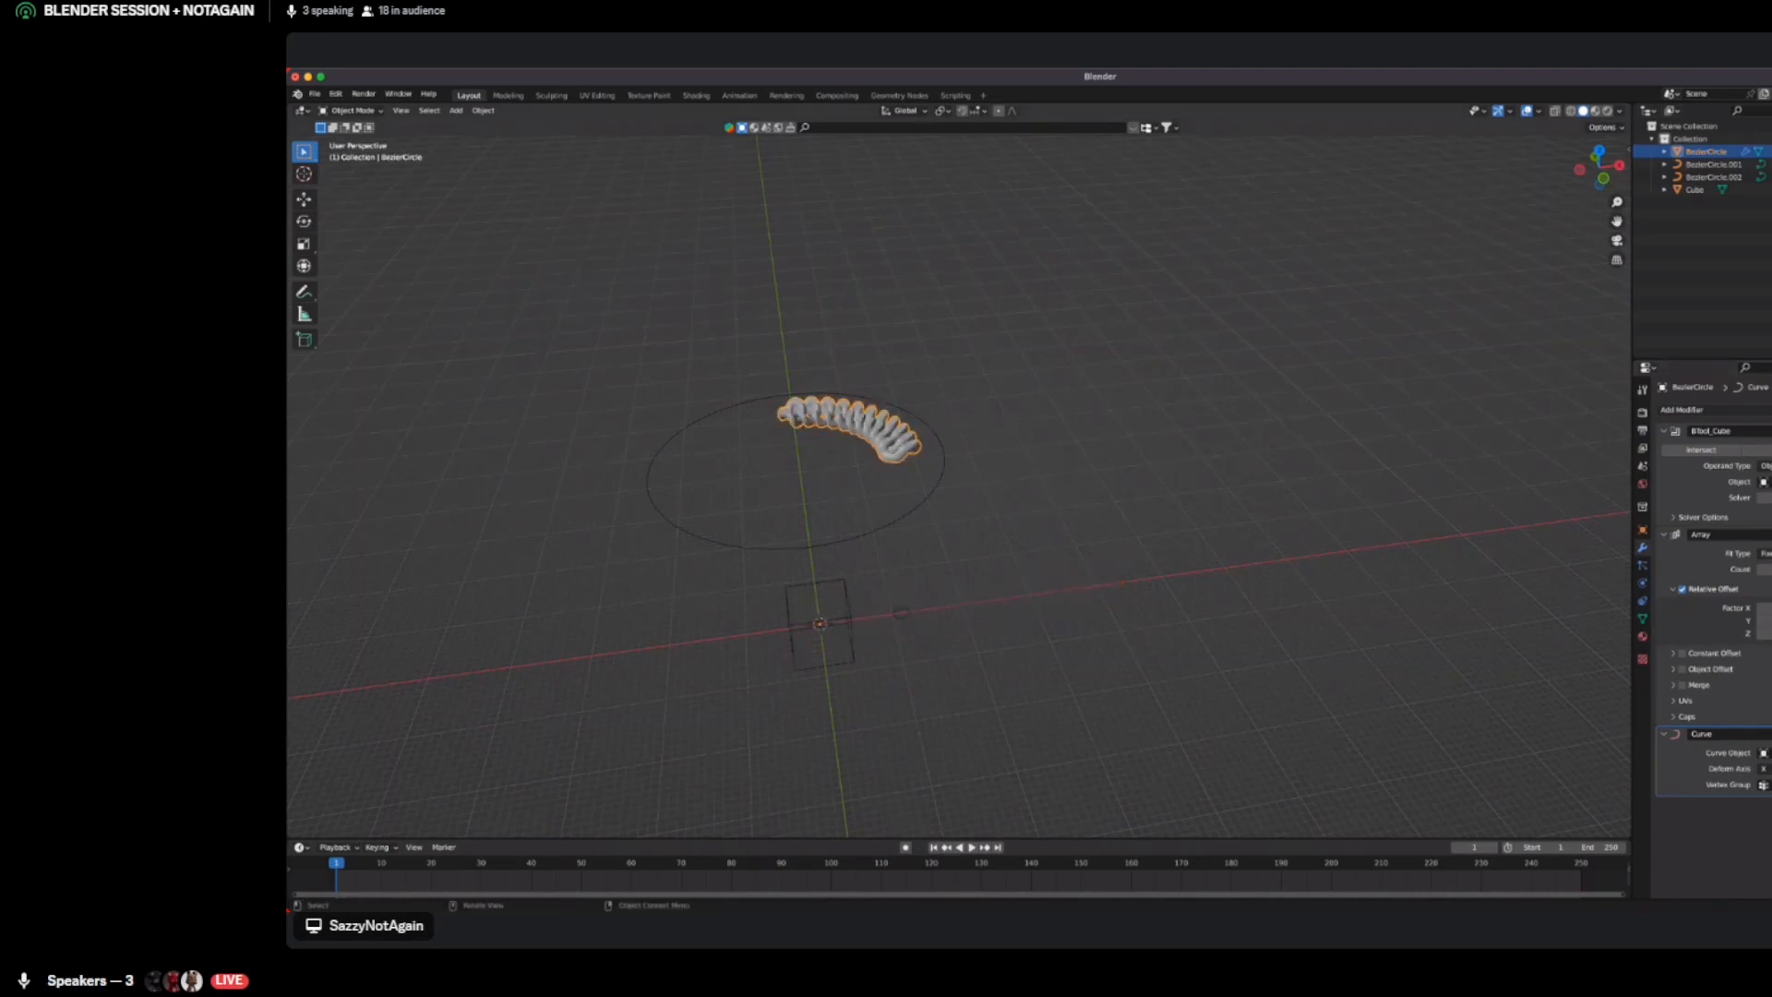
Try the Fit Curve type in the chain's Array modifier, and undo the change
{"action": "middle_click_drag", "start_coordinate": [1424, 415], "coordinate": [1424, 517]}
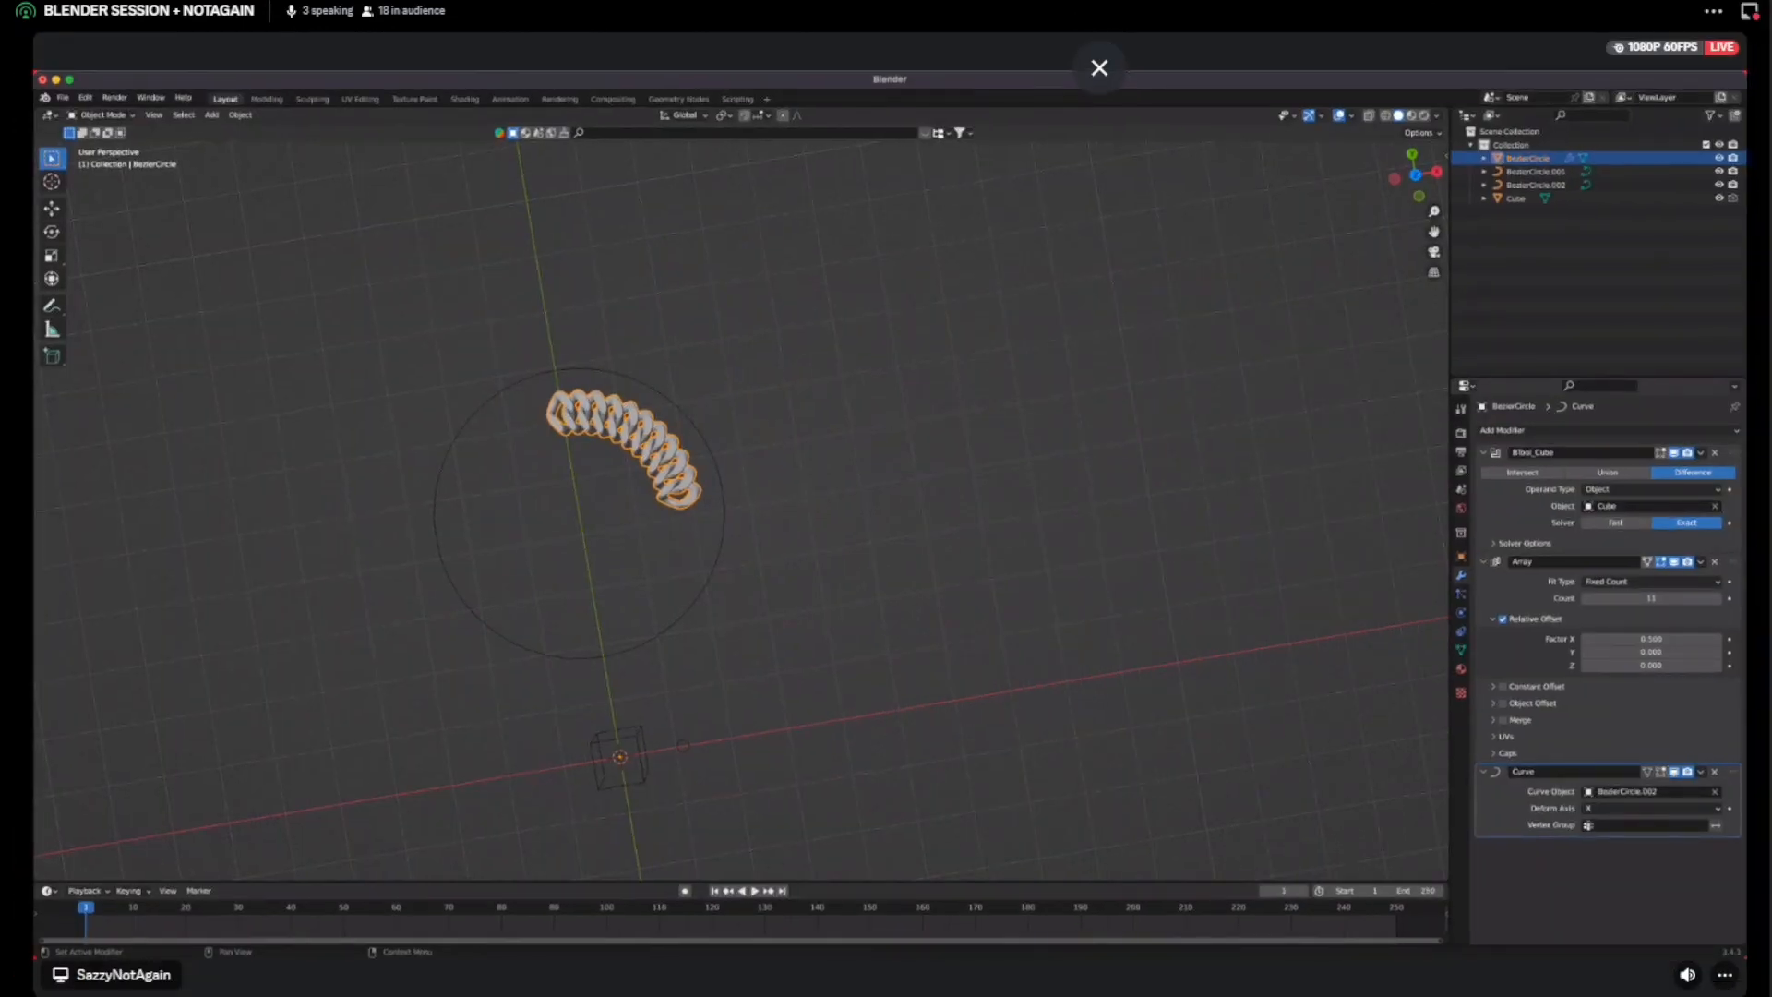
{"action": "left_click", "coordinate": [1652, 581]}
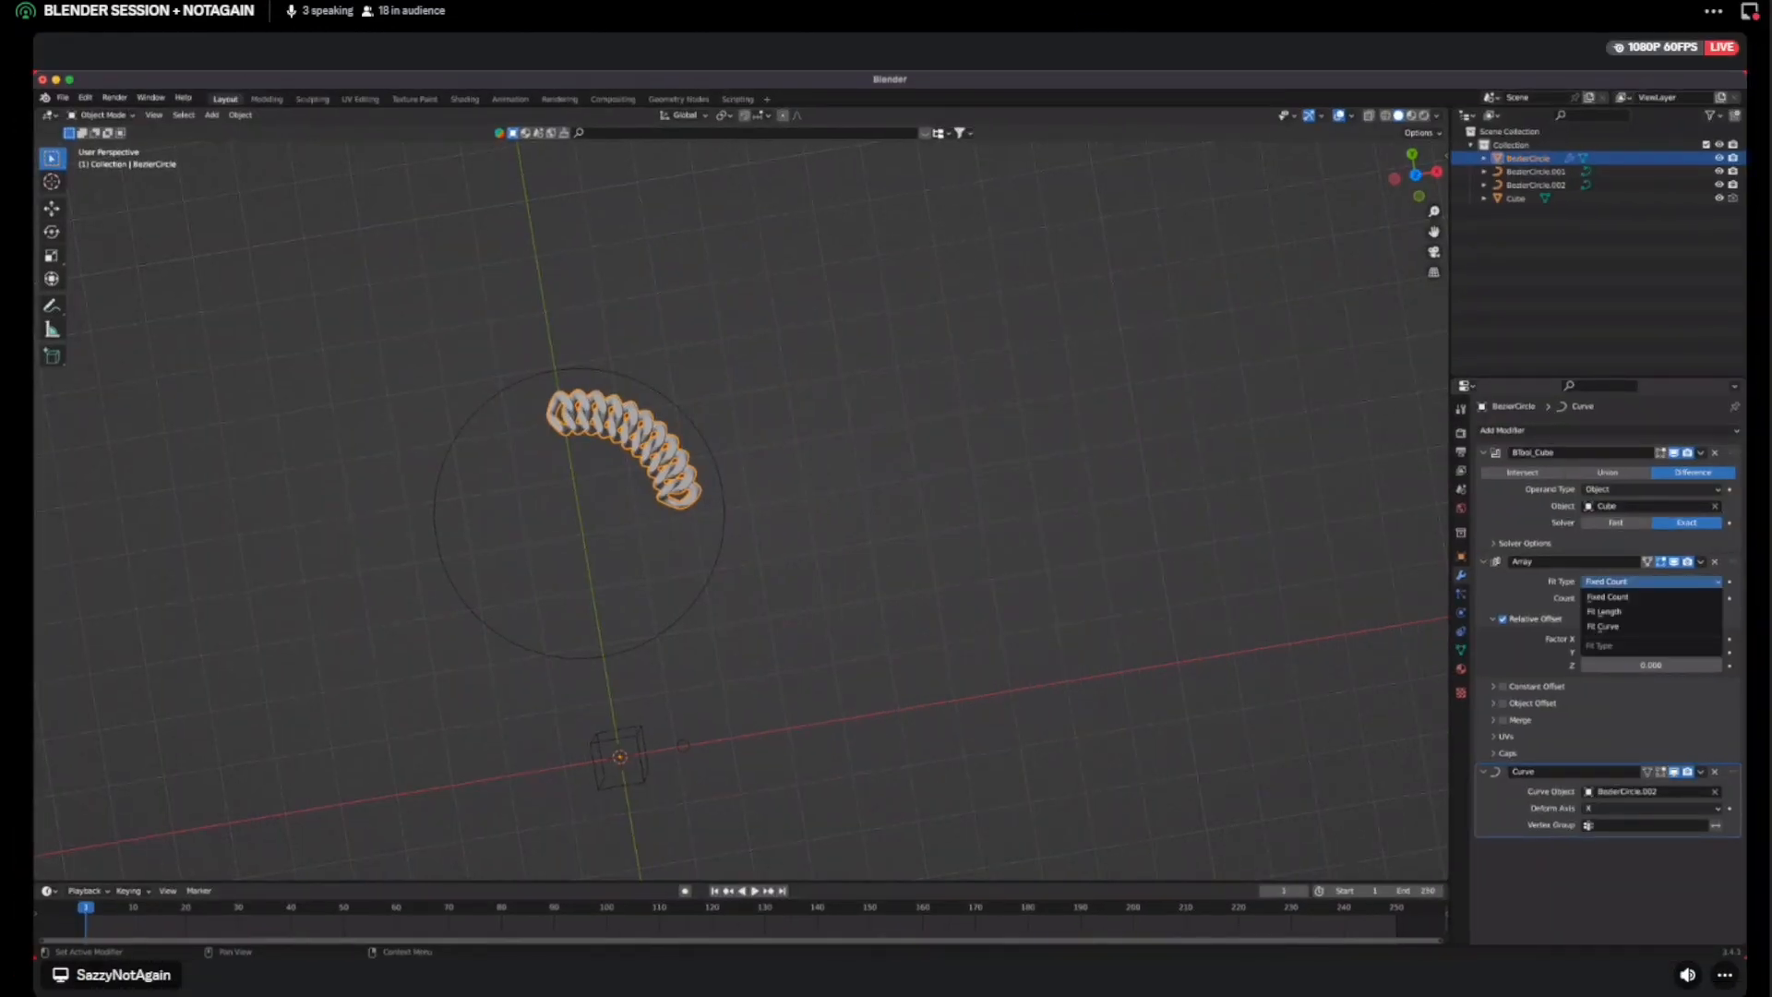
{"action": "left_click", "coordinate": [1611, 626]}
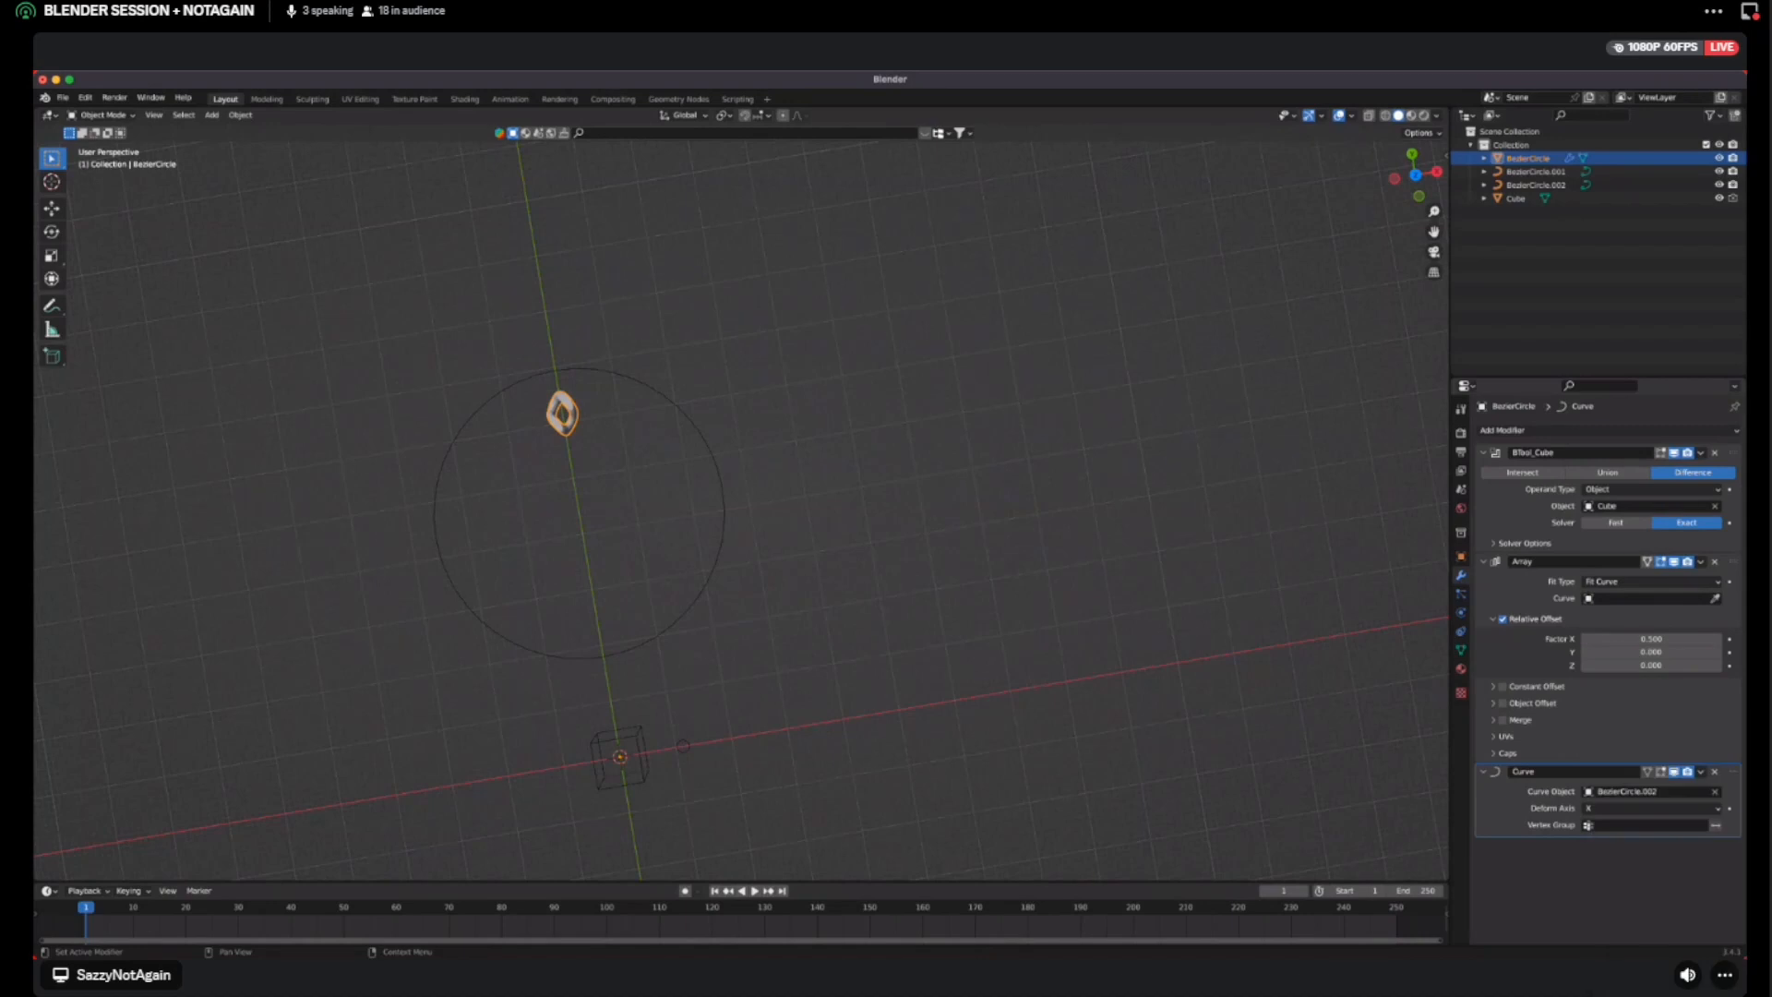
{"action": "left_click", "coordinate": [1607, 598]}
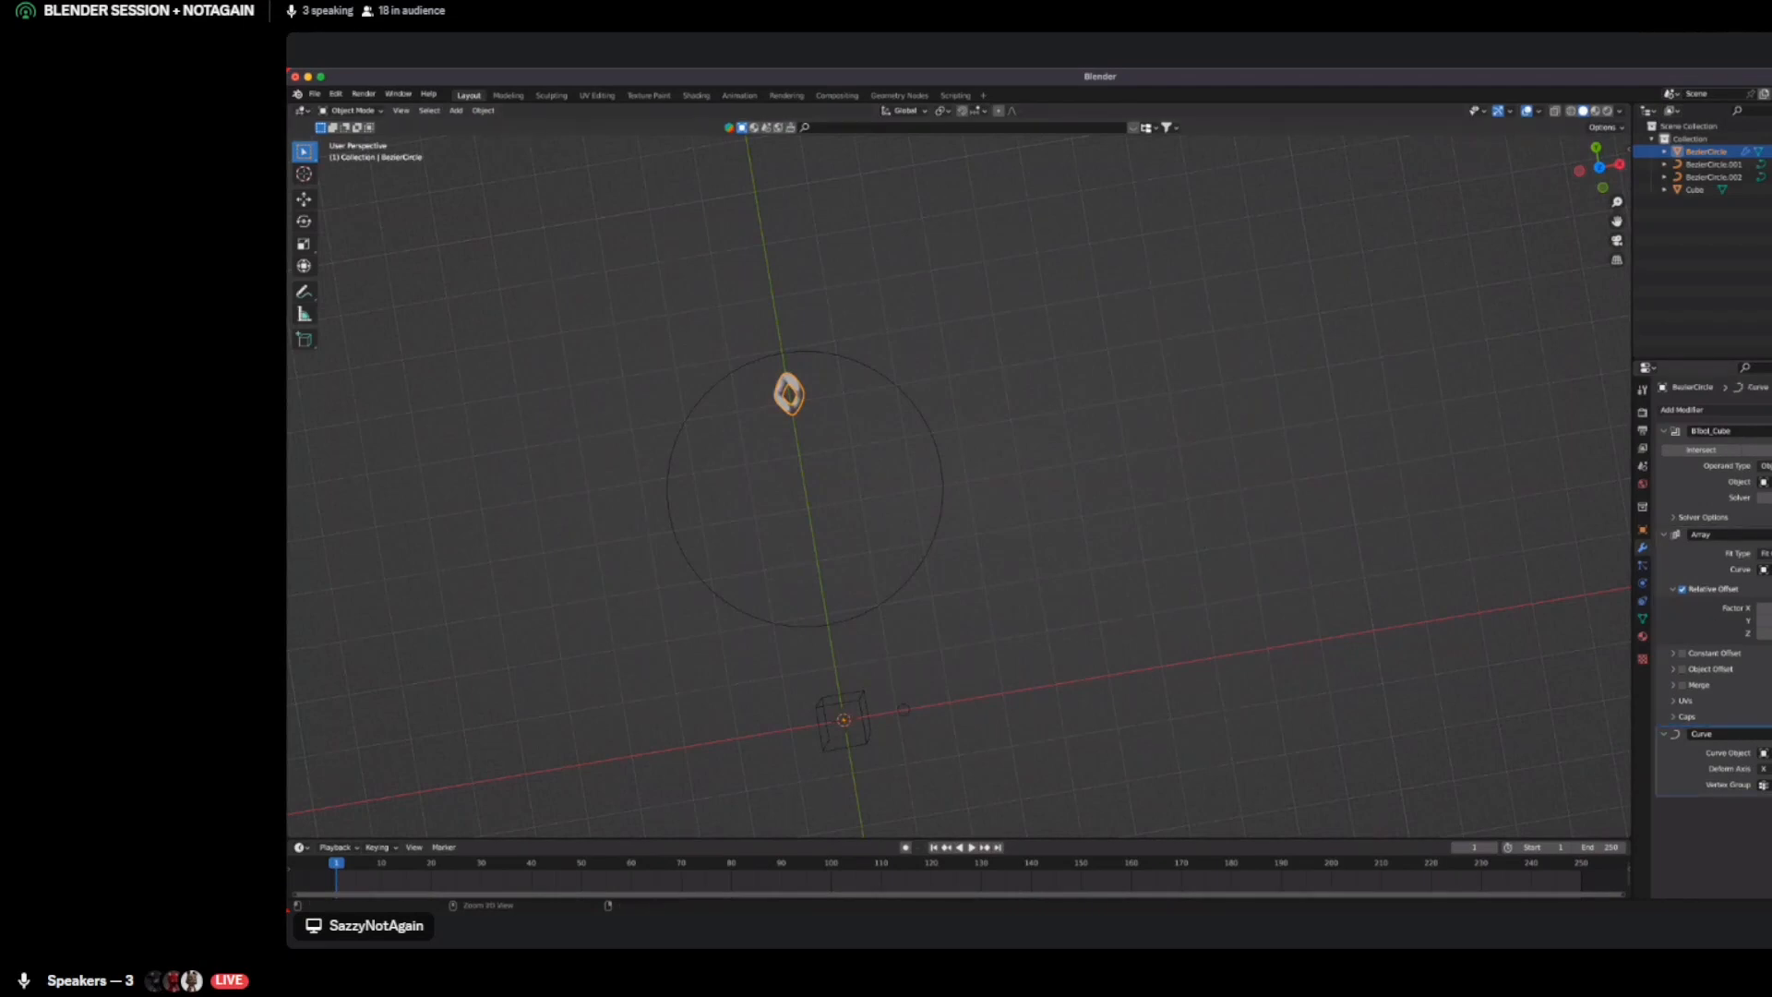
{"action": "key", "text": "super+z"}
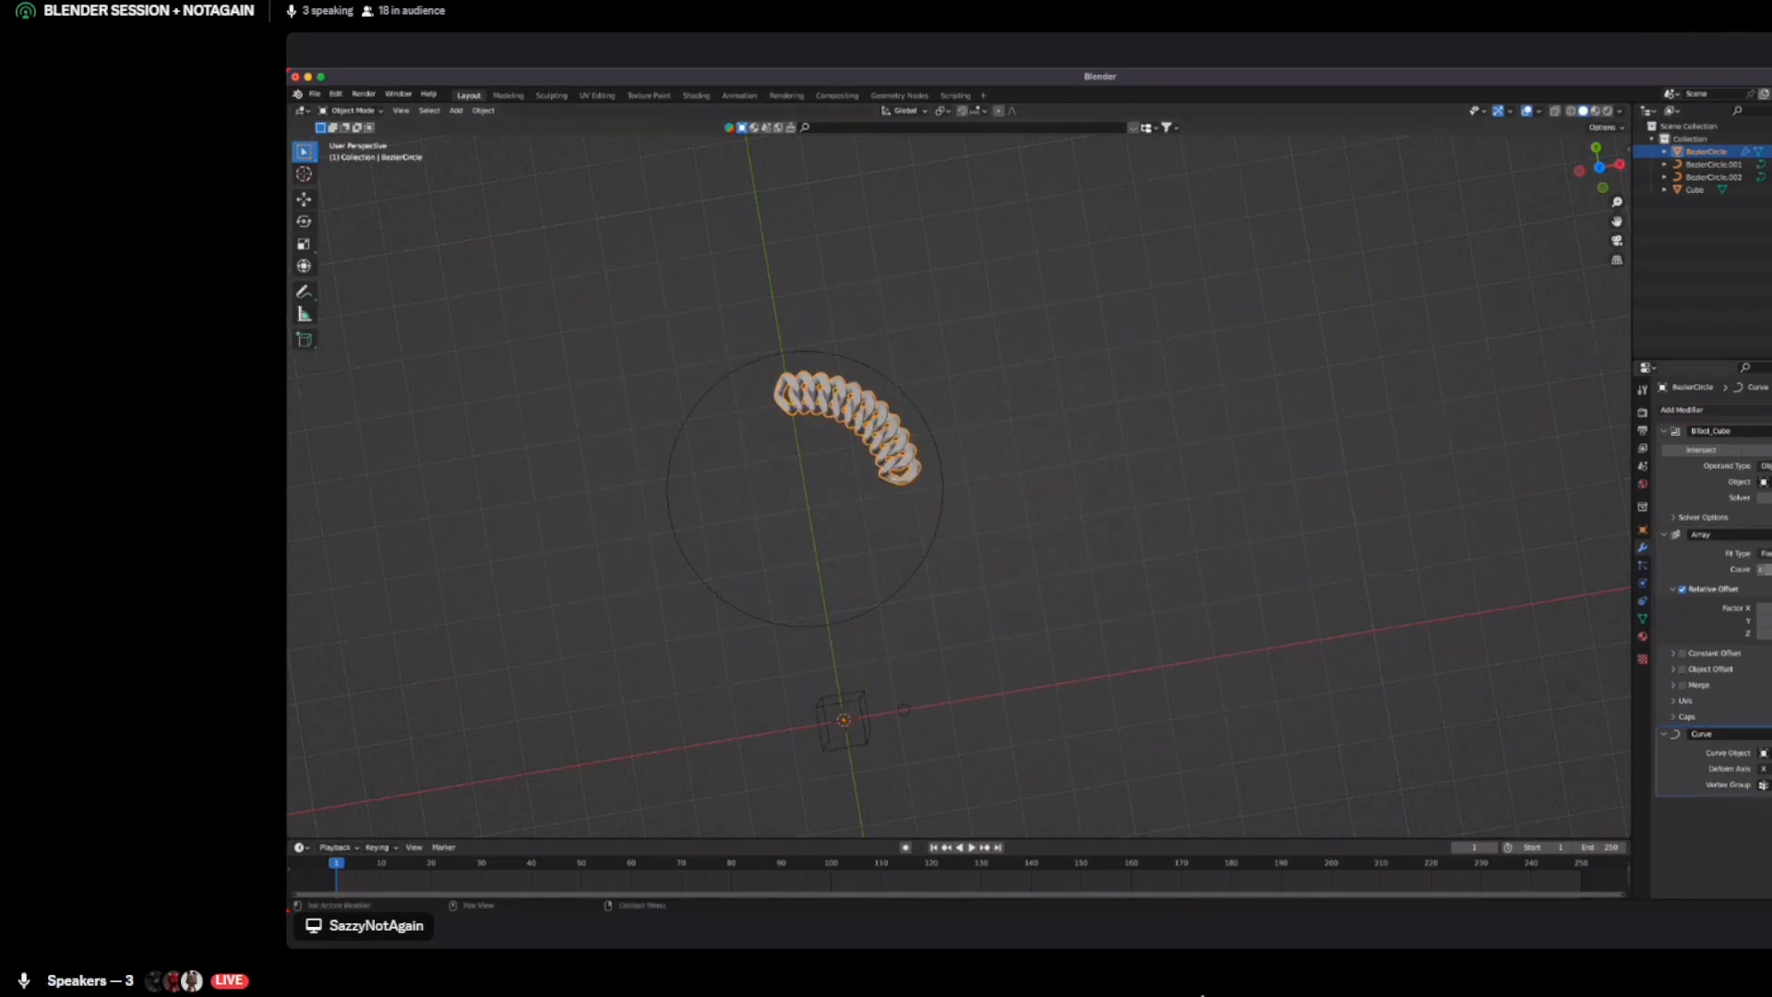
Raise the Array count until the links run all the way around the large circle
{"action": "left_click", "coordinate": [1681, 588]}
{"action": "left_click", "coordinate": [1681, 588]}
{"action": "mouse_move", "coordinate": [960, 480]}
{"action": "middle_mouse_down"}
{"action": "mouse_move", "coordinate": [938, 499]}
{"action": "mouse_move", "coordinate": [978, 489]}
{"action": "middle_mouse_up"}
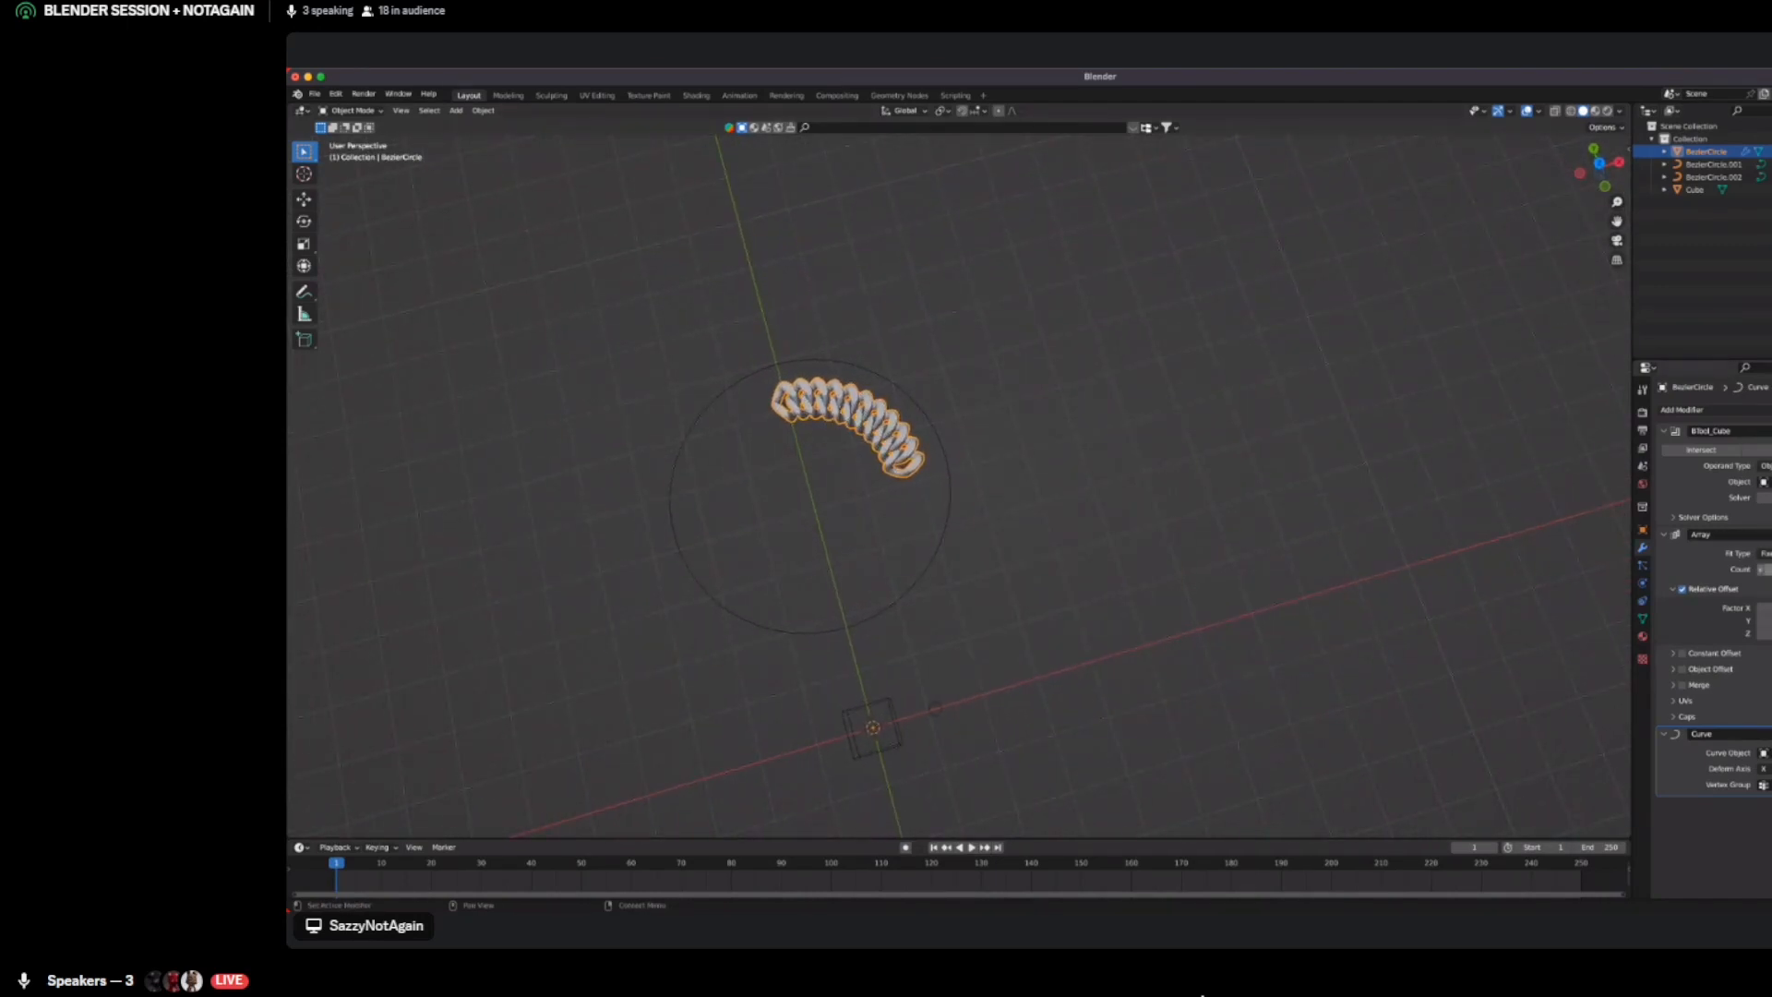
{"action": "left_click_drag", "start_coordinate": [1762, 568], "coordinate": [1769, 568]}
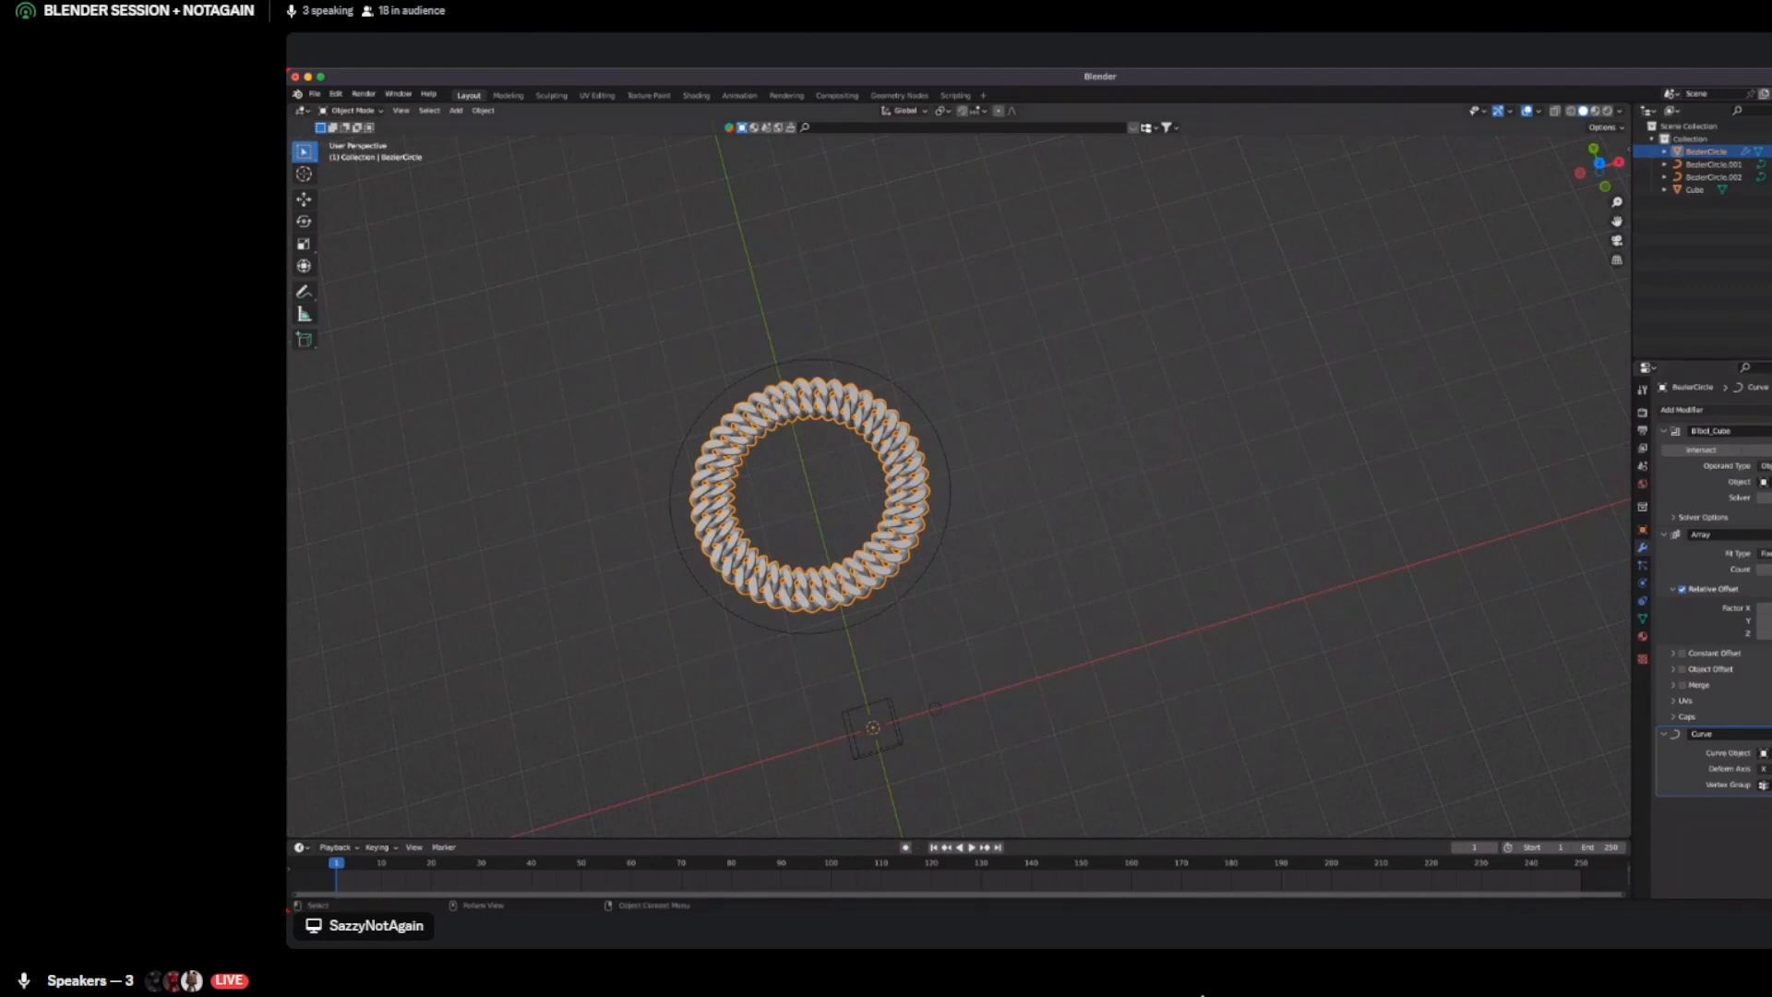
Isolate the circular chain in local view, deselect it, and examine the ring of links
{"action": "middle_click_drag", "start_coordinate": [960, 517], "coordinate": [960, 554]}
{"action": "key", "text": "slash"}
{"action": "key", "text": "alt+a"}
{"action": "middle_click_drag", "start_coordinate": [960, 480], "coordinate": [919, 522]}
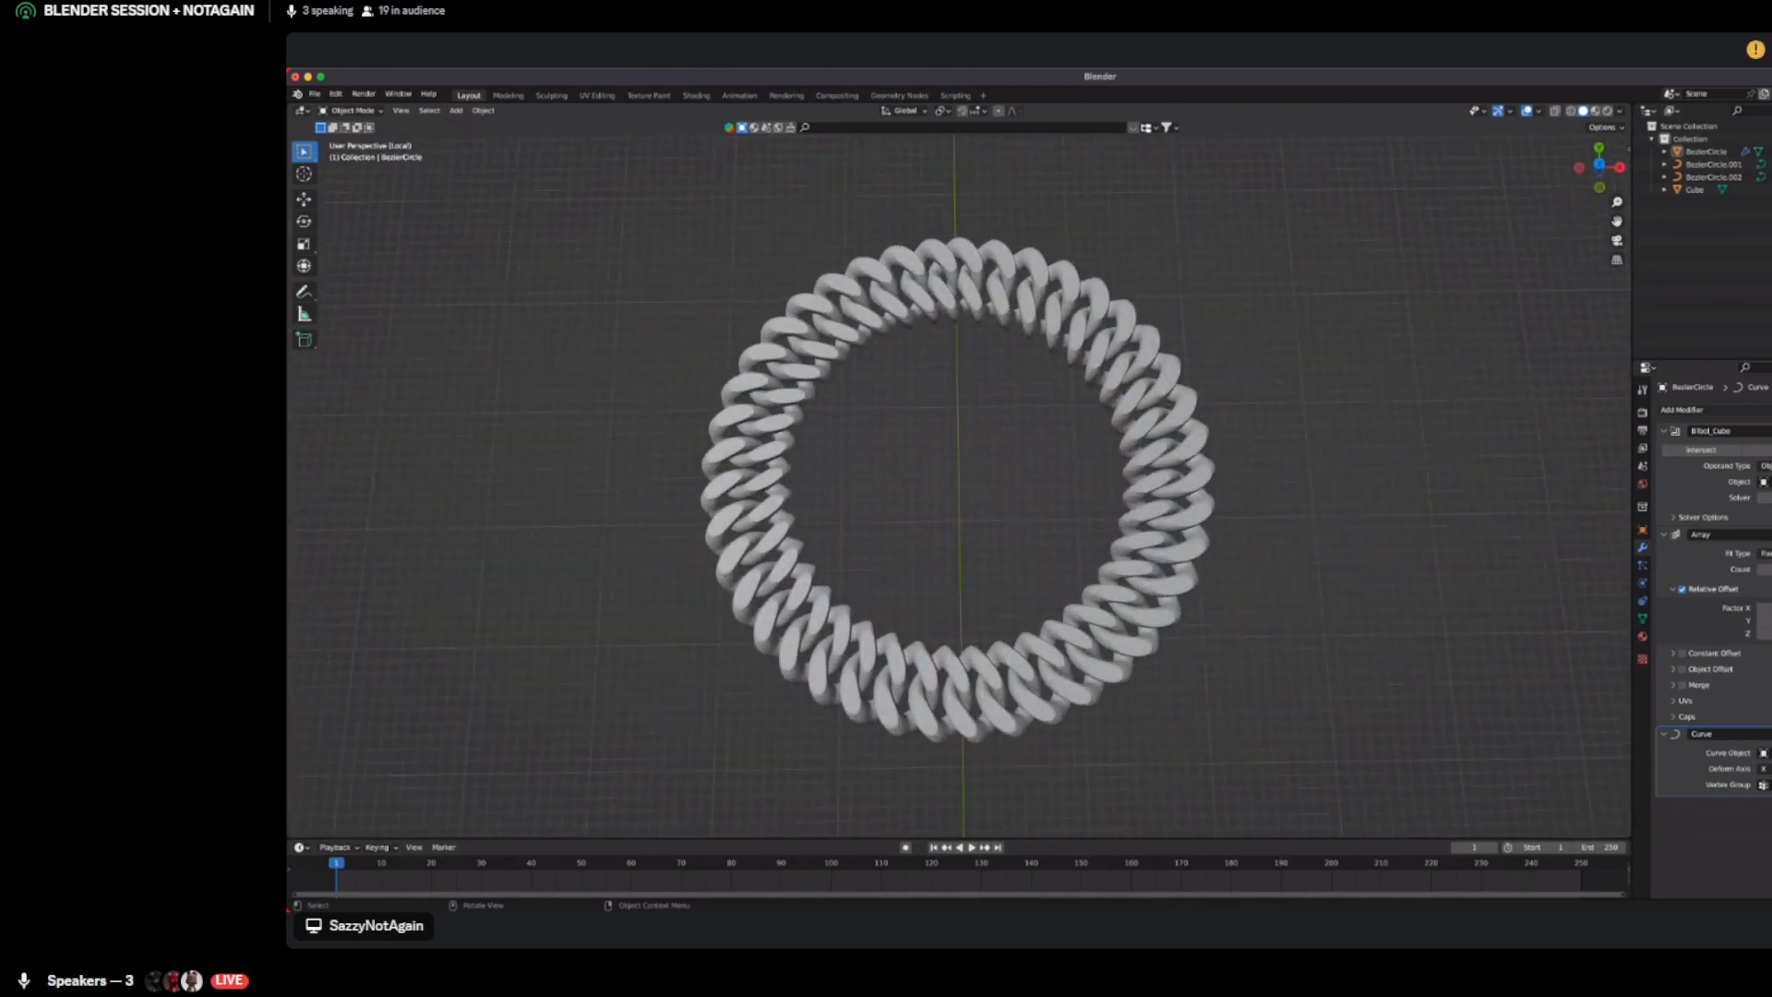
{"action": "scroll", "coordinate": [959, 485], "scroll_direction": "down", "scroll_amount": 3}
{"action": "scroll", "coordinate": [960, 485], "scroll_direction": "up", "scroll_amount": 4}
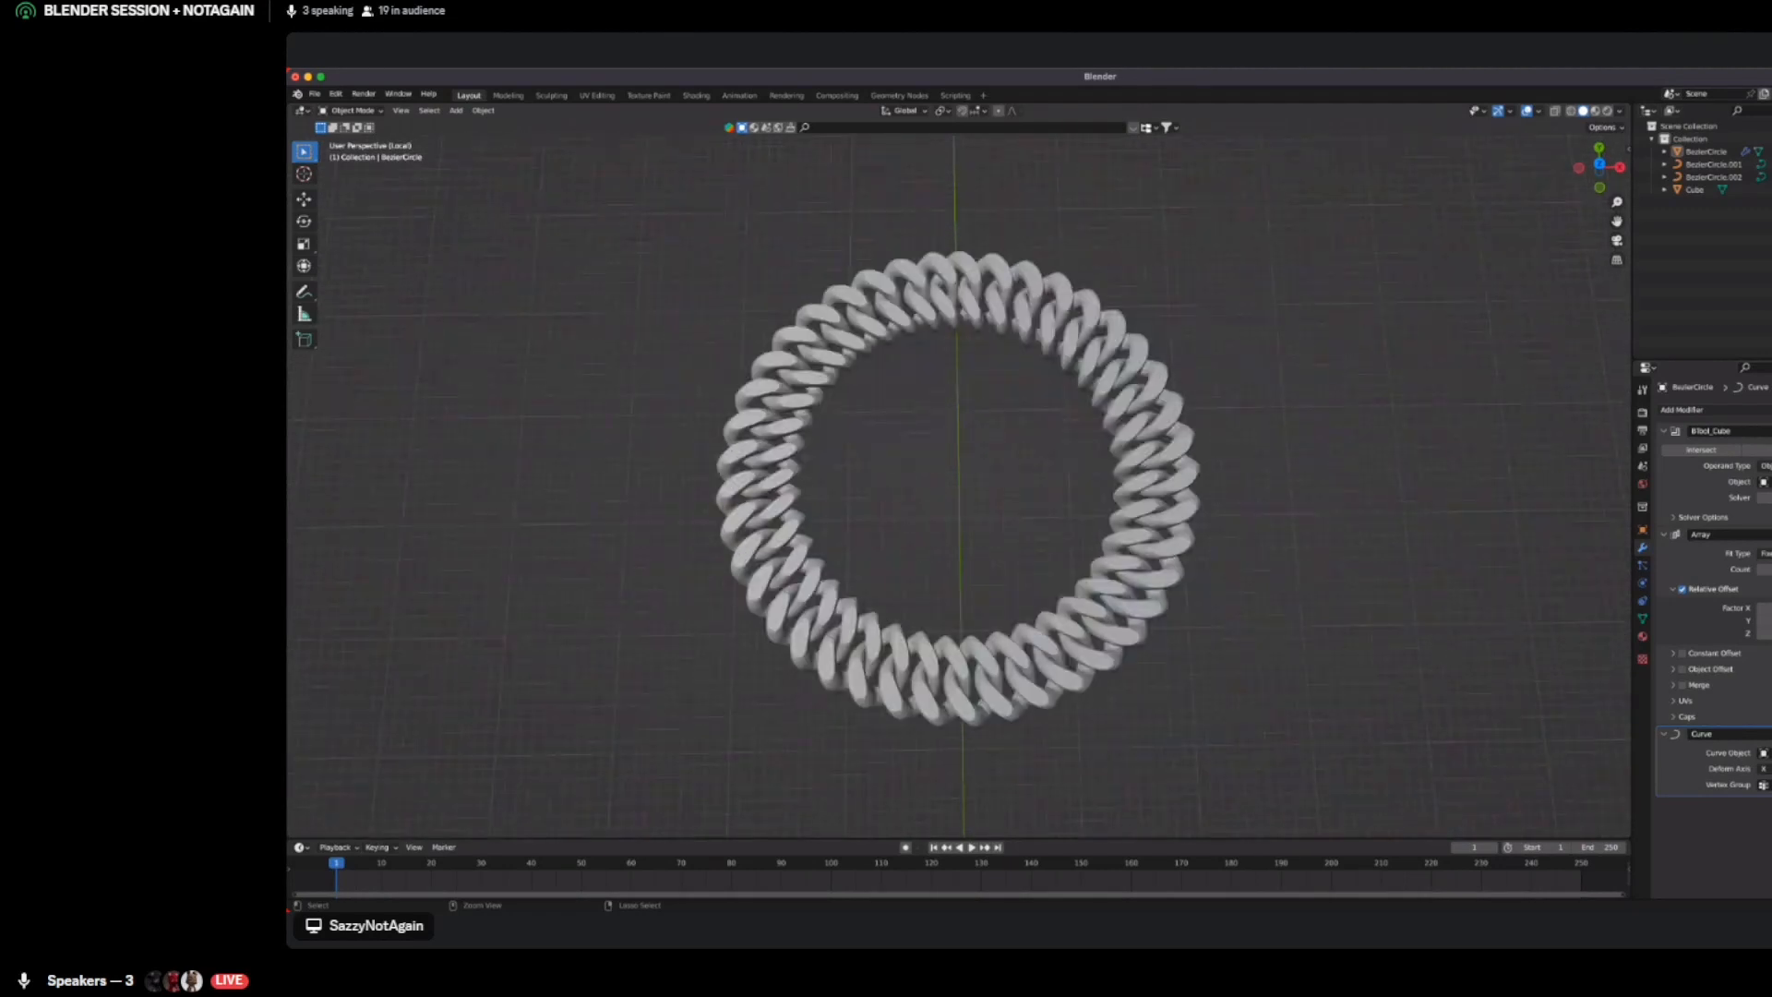
{"action": "middle_click_drag", "start_coordinate": [918, 521], "coordinate": [919, 567]}
Undo the chain's isolation, the raised Array count and the Curve modifier, back to the straight chain
{"action": "key", "text": "ctrl+z"}
{"action": "key", "text": "ctrl+z"}
{"action": "key", "text": "ctrl+z"}
{"action": "key", "text": "ctrl+z"}
{"action": "key", "text": "ctrl+z"}
{"action": "key", "text": "ctrl+z"}
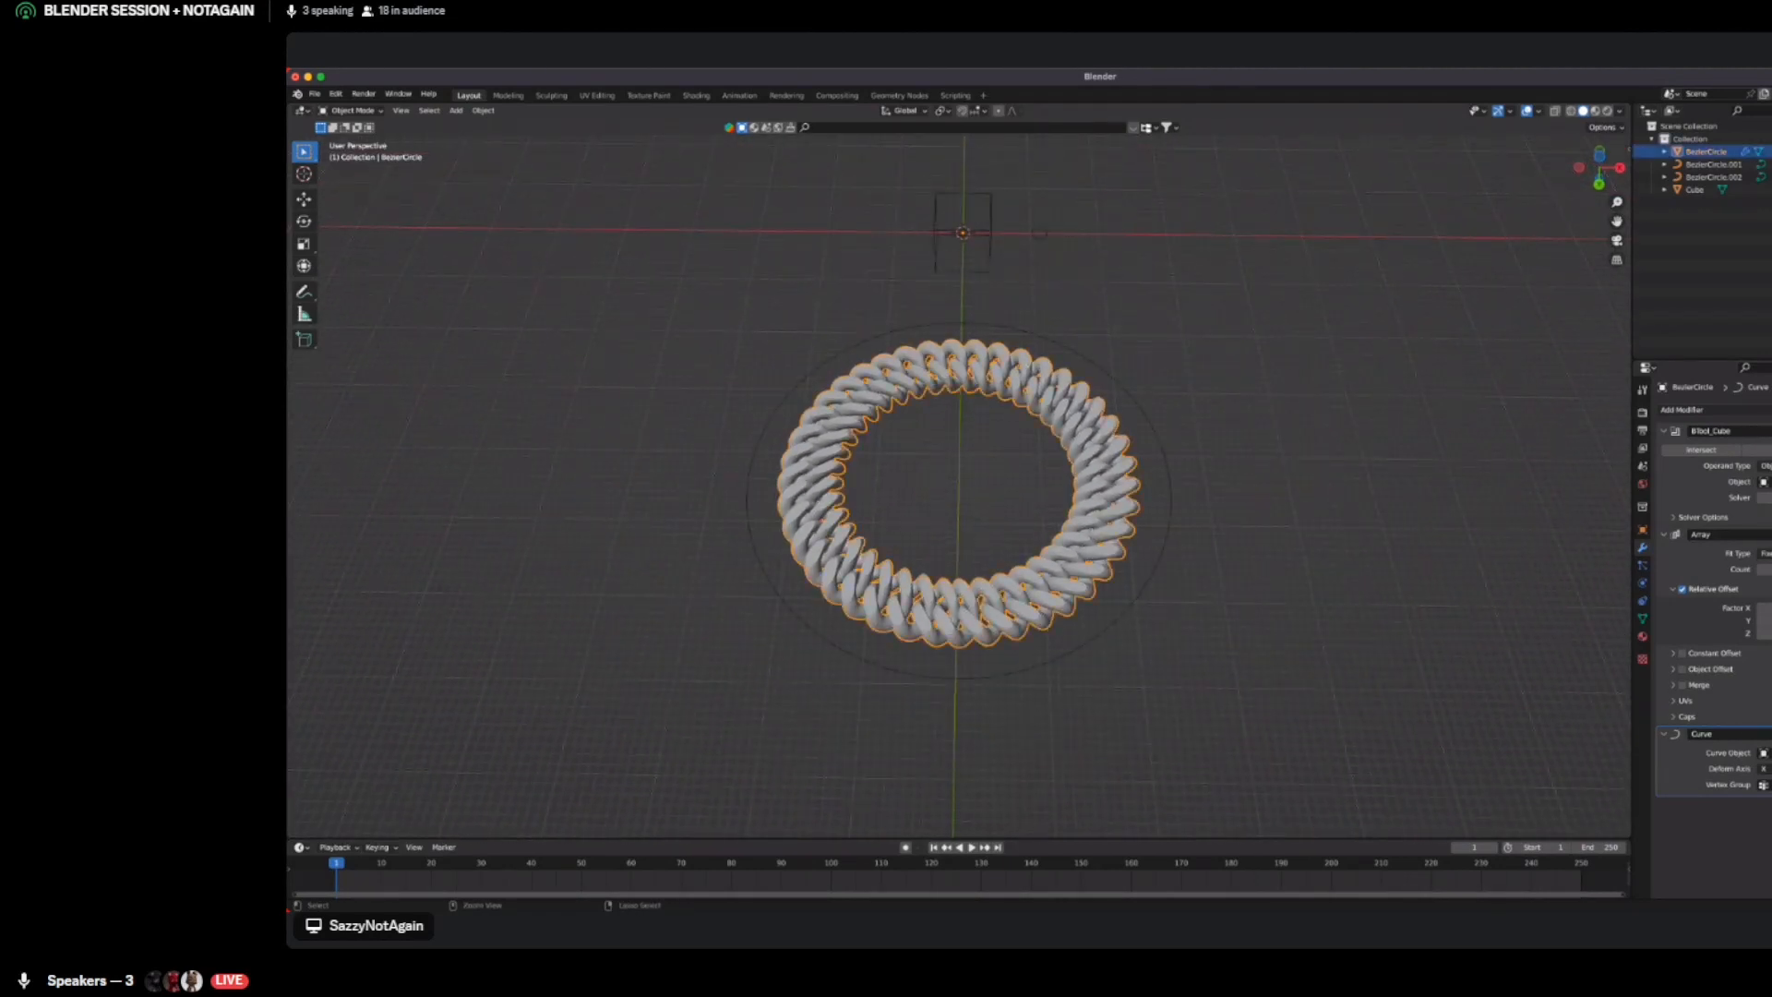
{"action": "key", "text": "ctrl+z"}
{"action": "key", "text": "ctrl+z"}
{"action": "key", "text": "ctrl+z"}
{"action": "key", "text": "ctrl+z"}
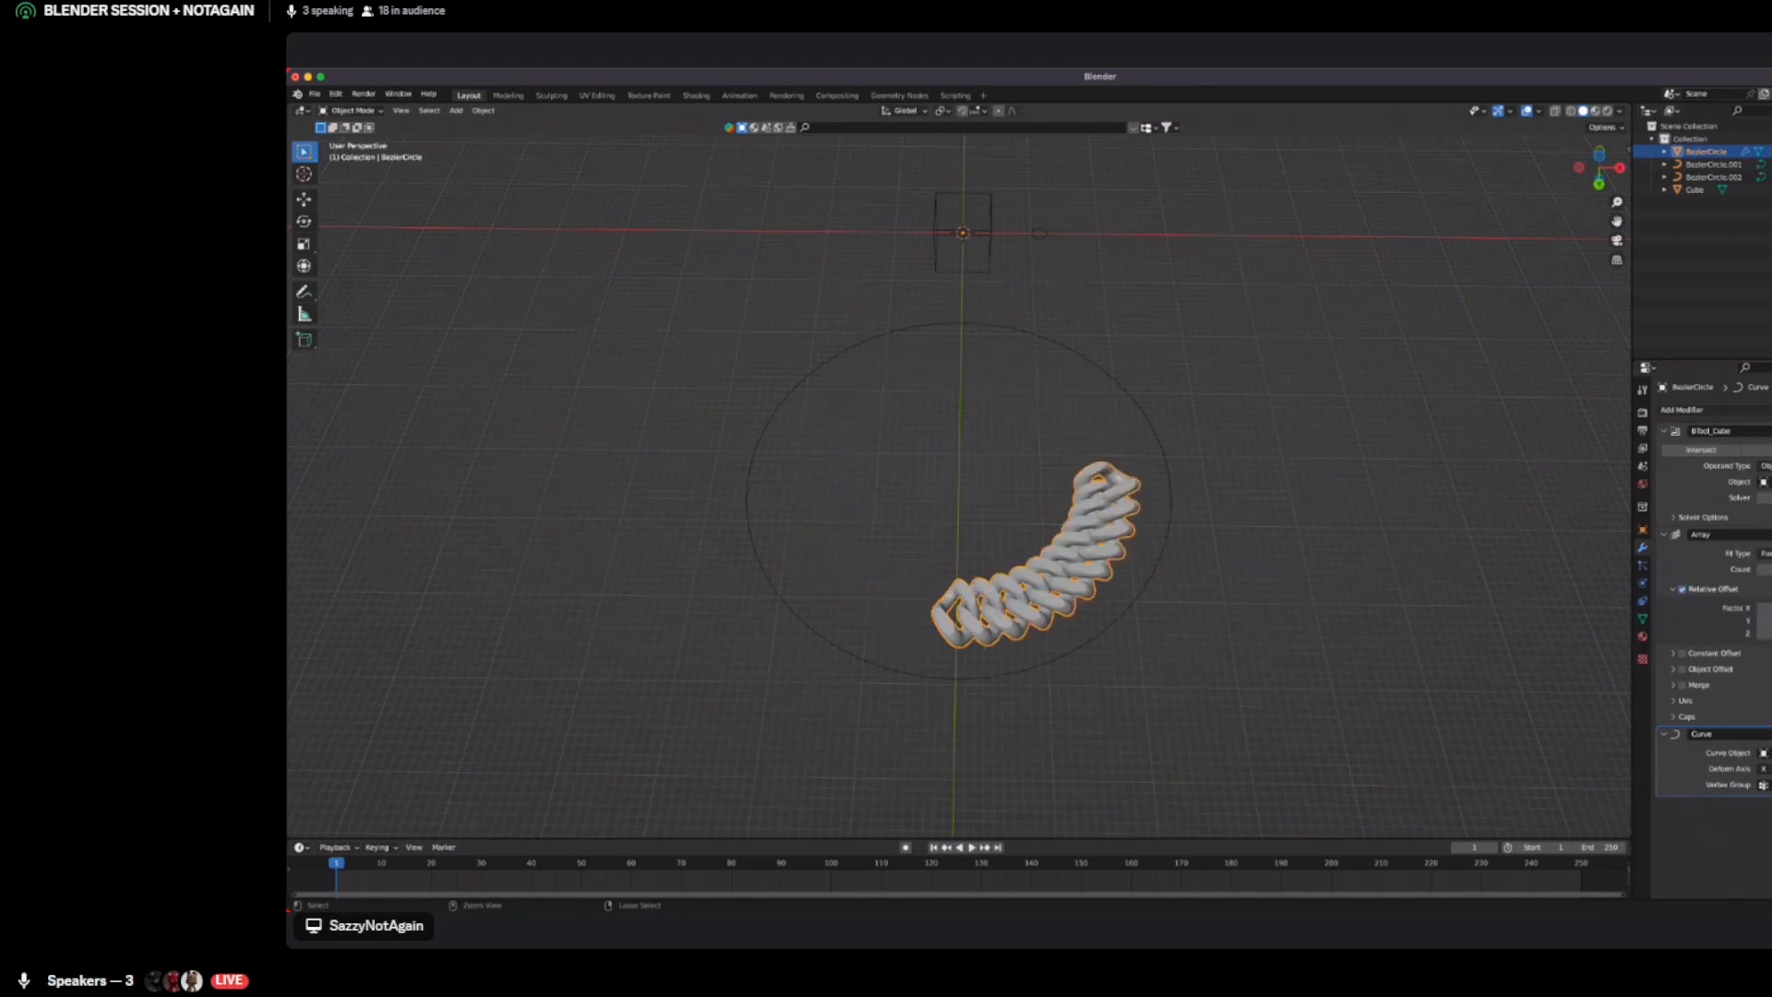
{"action": "key", "text": "ctrl+z"}
{"action": "key", "text": "ctrl+z"}
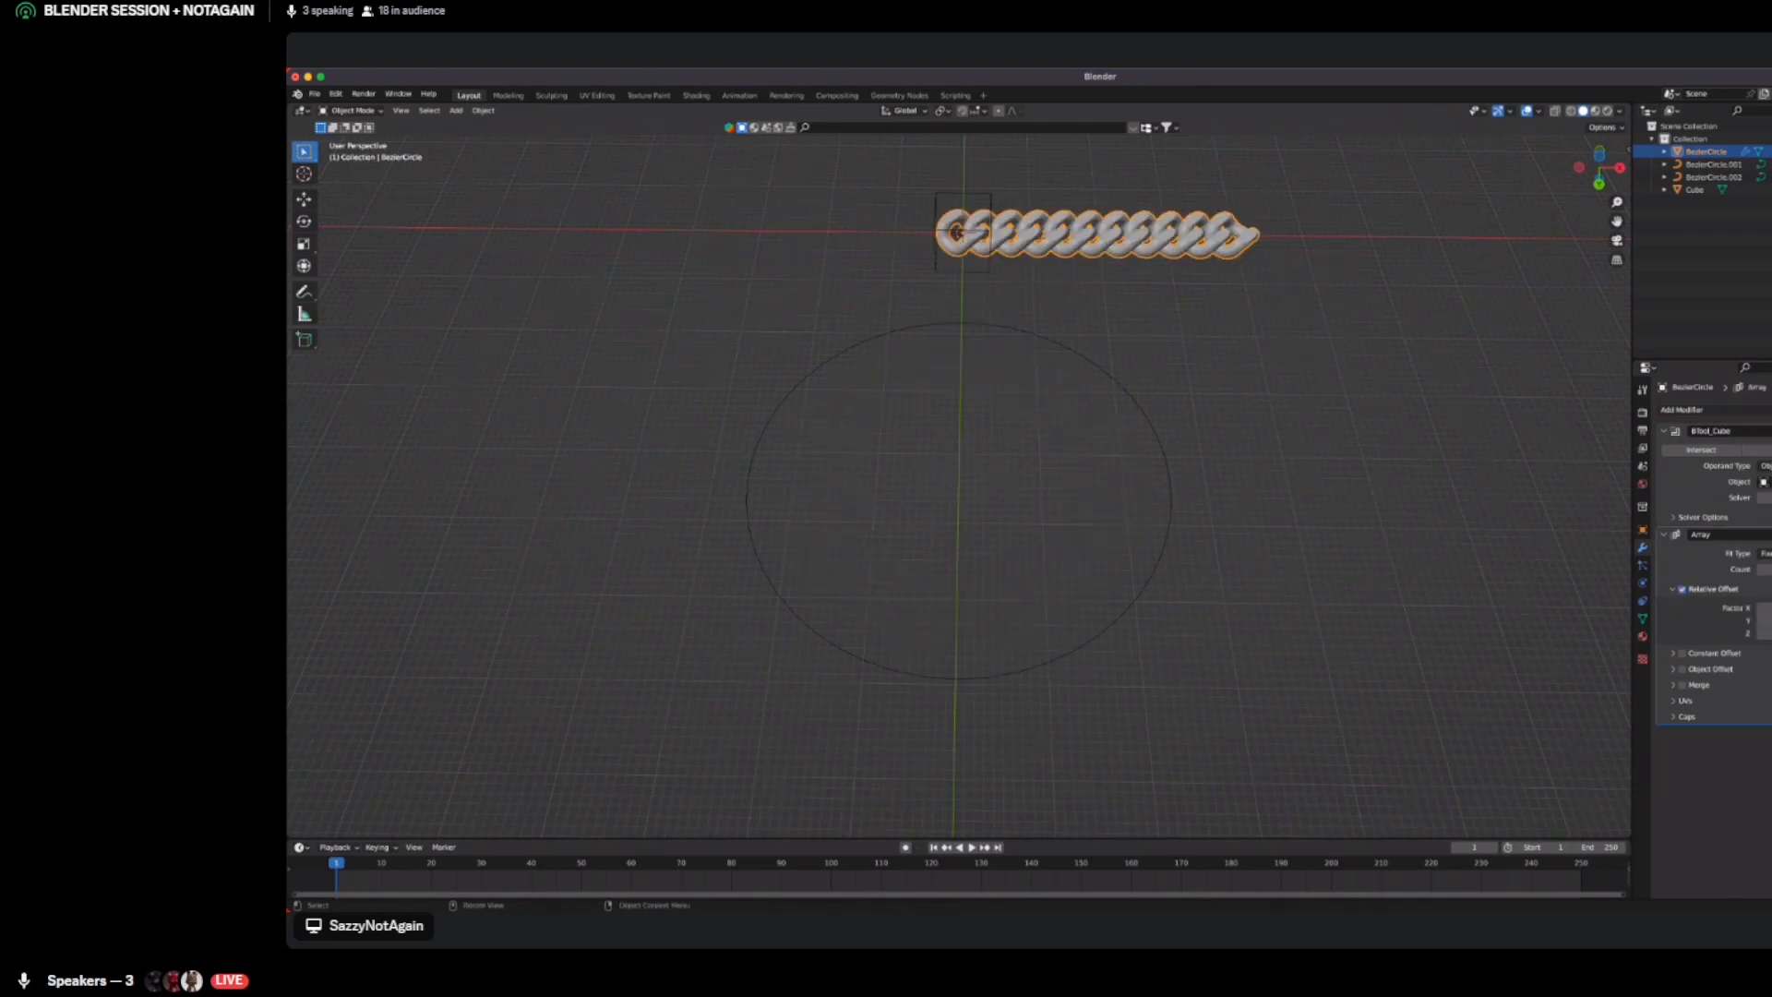
Delete the large Bezier circle beside the straight chain
{"action": "key", "text": "space"}
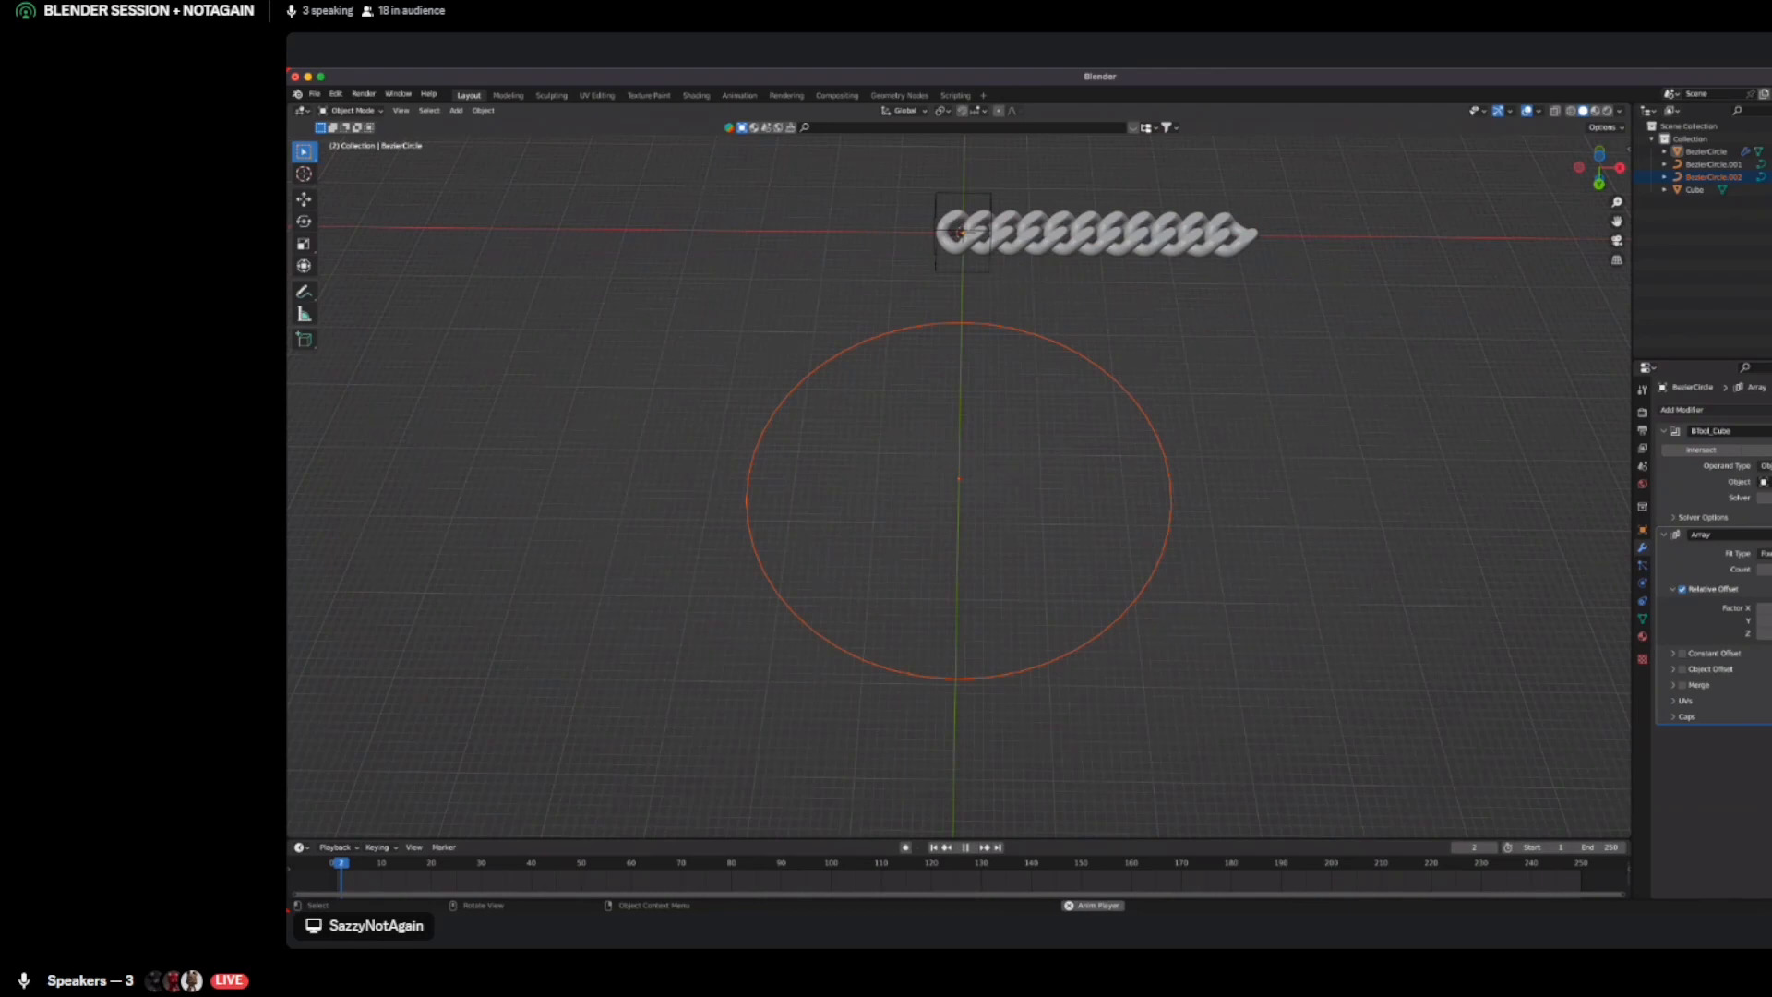
{"action": "key", "text": "Delete"}
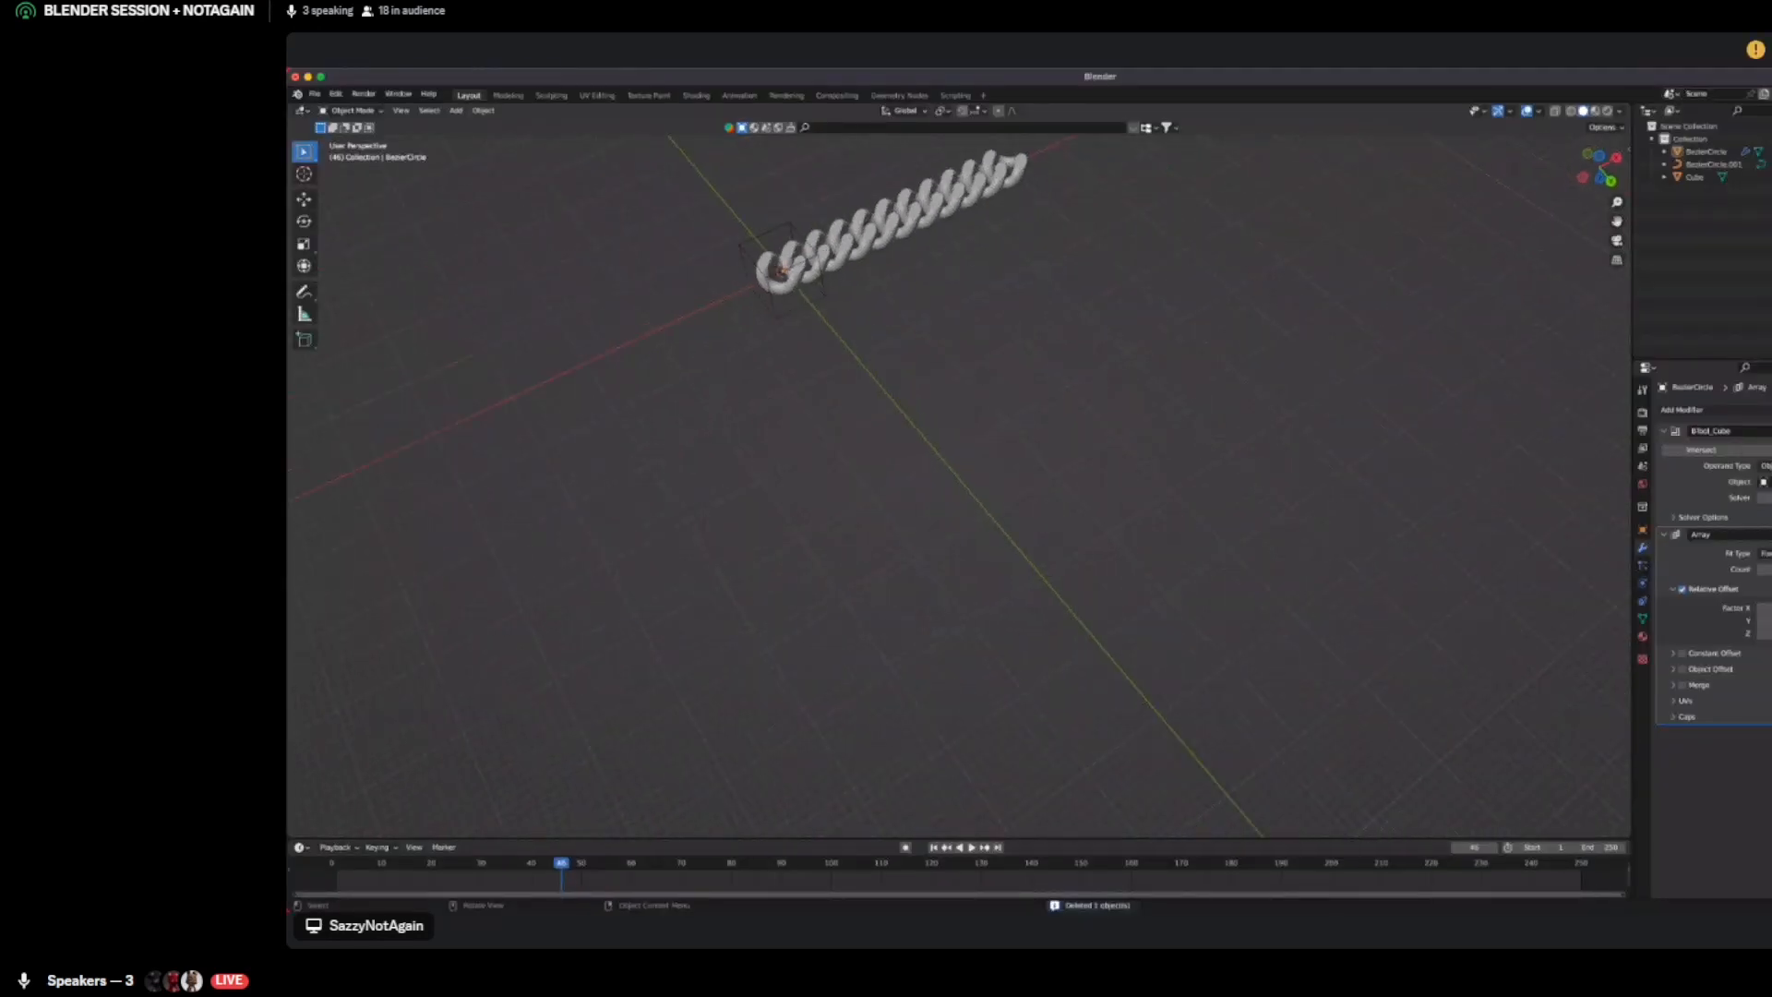
Add a Bezier curve and move it about -20.7 m along X, away from the start of the straight chain
{"action": "middle_click_drag", "start_coordinate": [960, 485], "coordinate": [697, 466]}
{"action": "scroll", "coordinate": [960, 485], "scroll_direction": "up", "scroll_amount": 2}
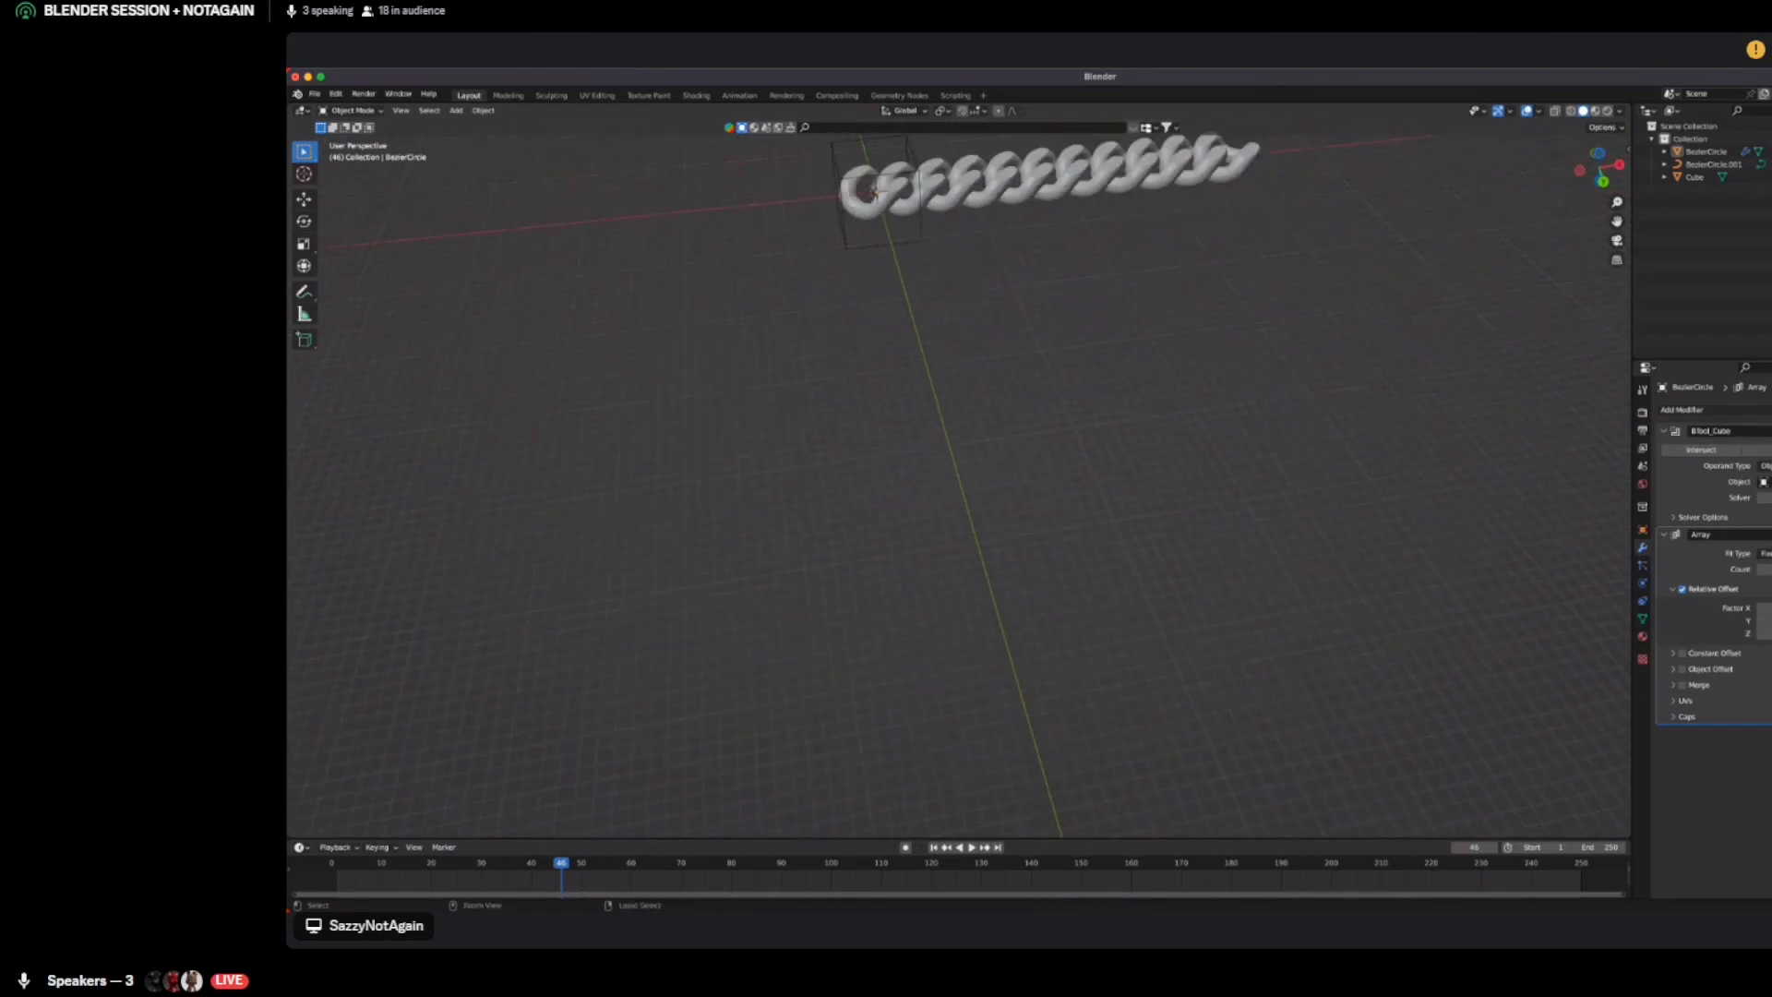
{"action": "middle_click_drag", "start_coordinate": [960, 397], "coordinate": [996, 769], "text": "shift"}
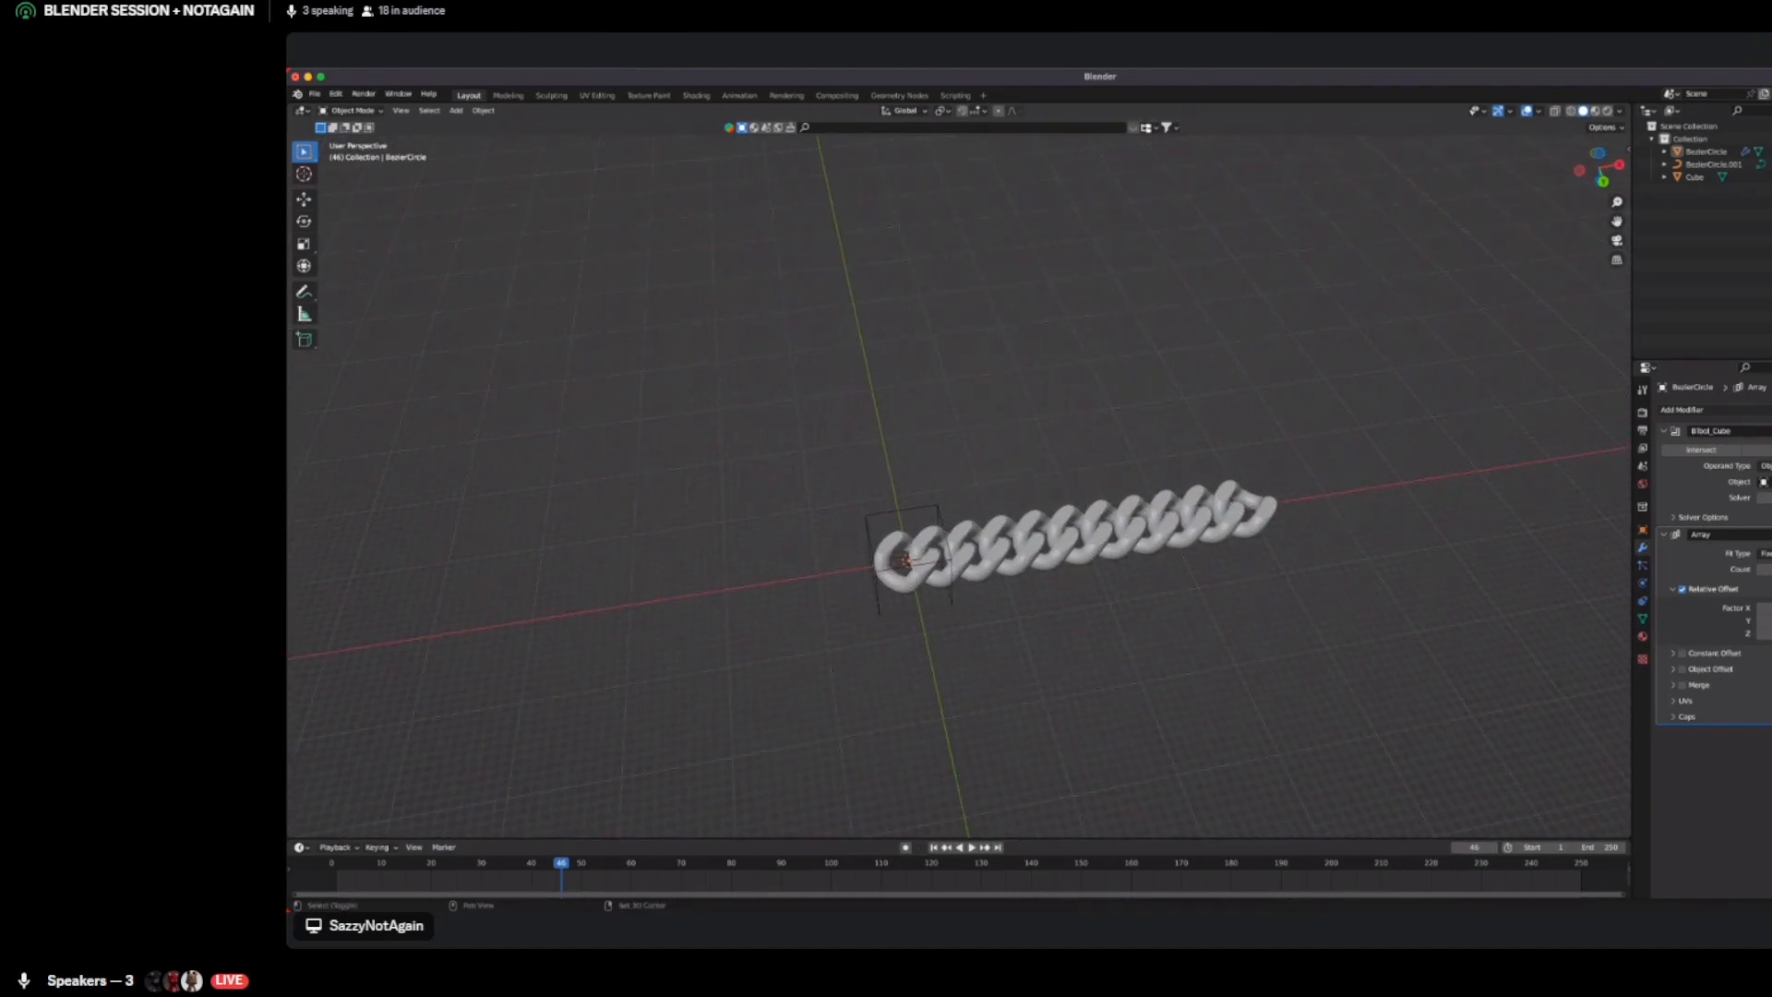
{"action": "key", "text": "shift+a"}
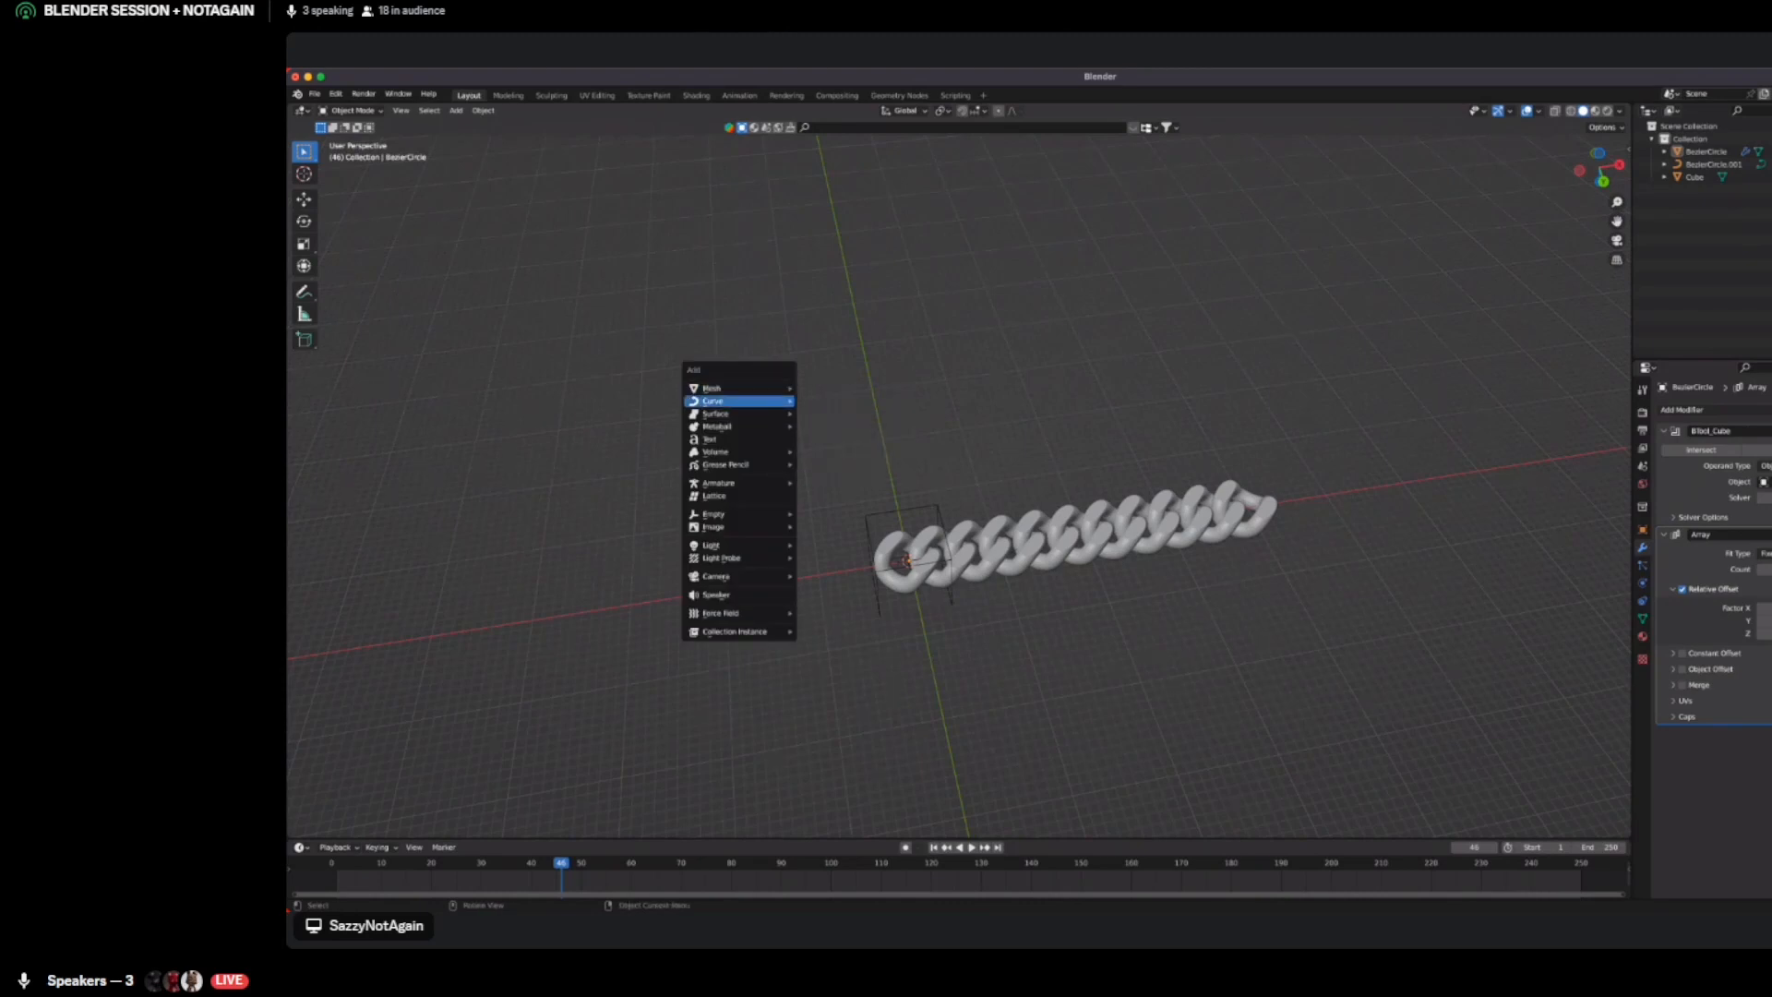
{"action": "mouse_move", "coordinate": [739, 400]}
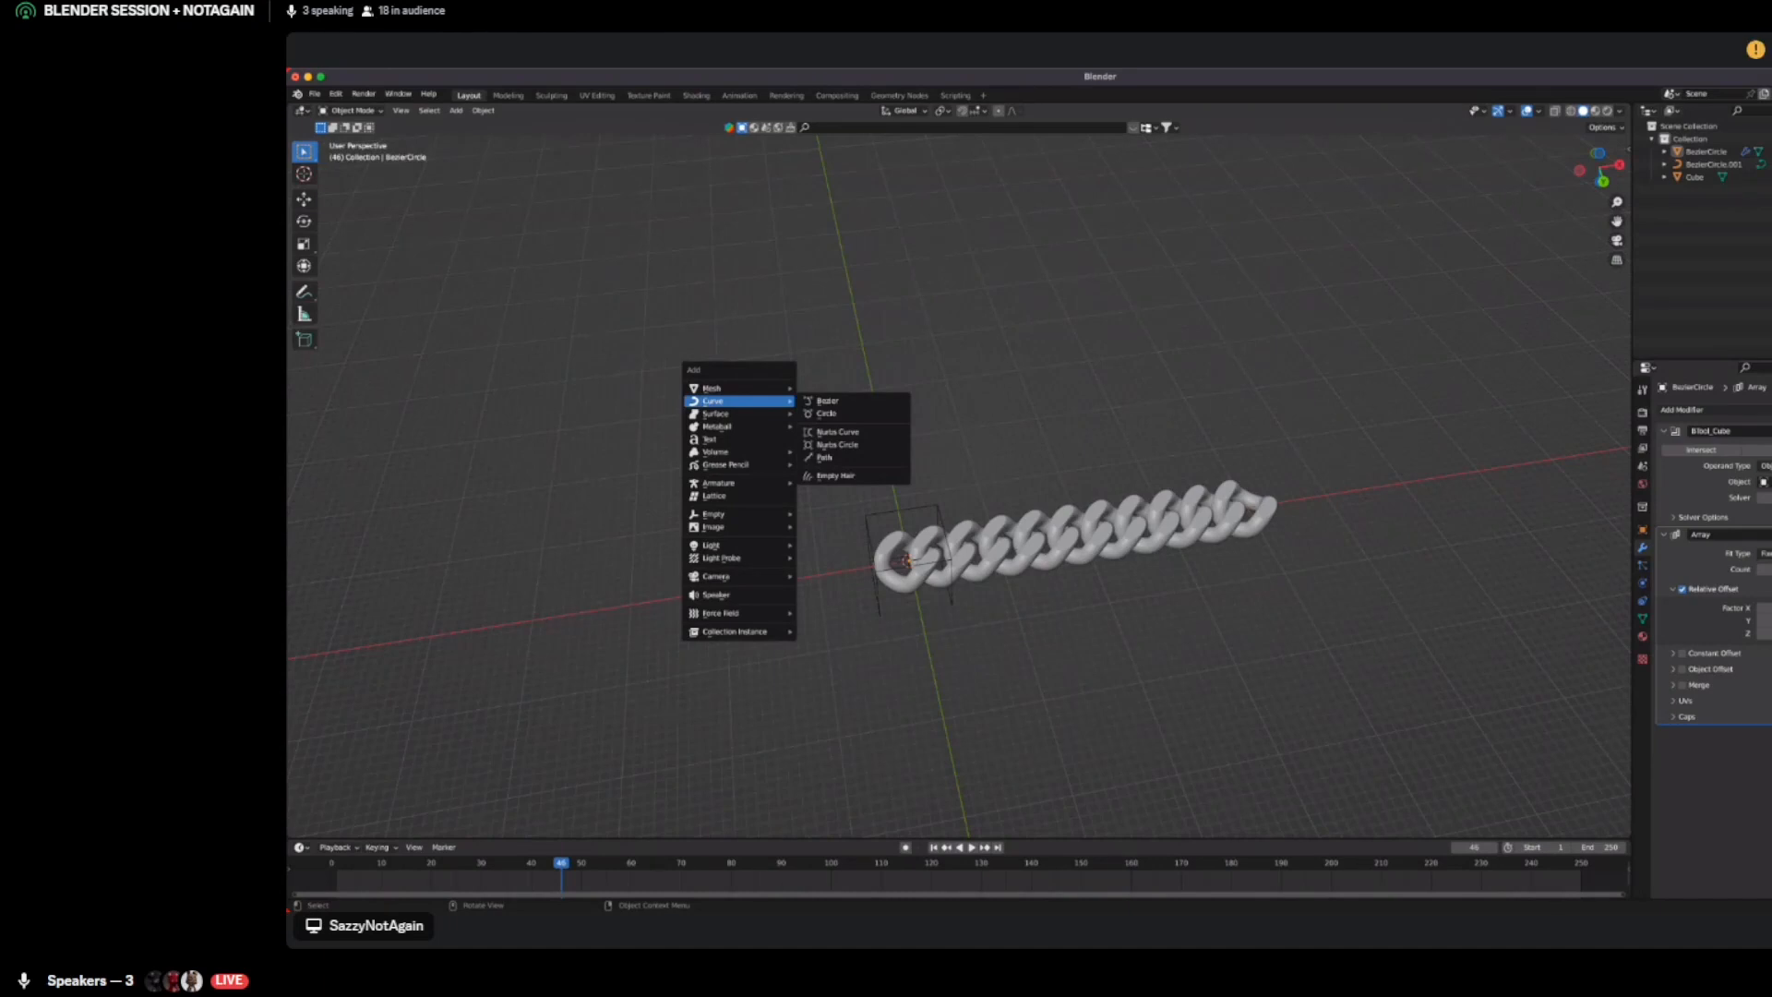
{"action": "left_click", "coordinate": [827, 401]}
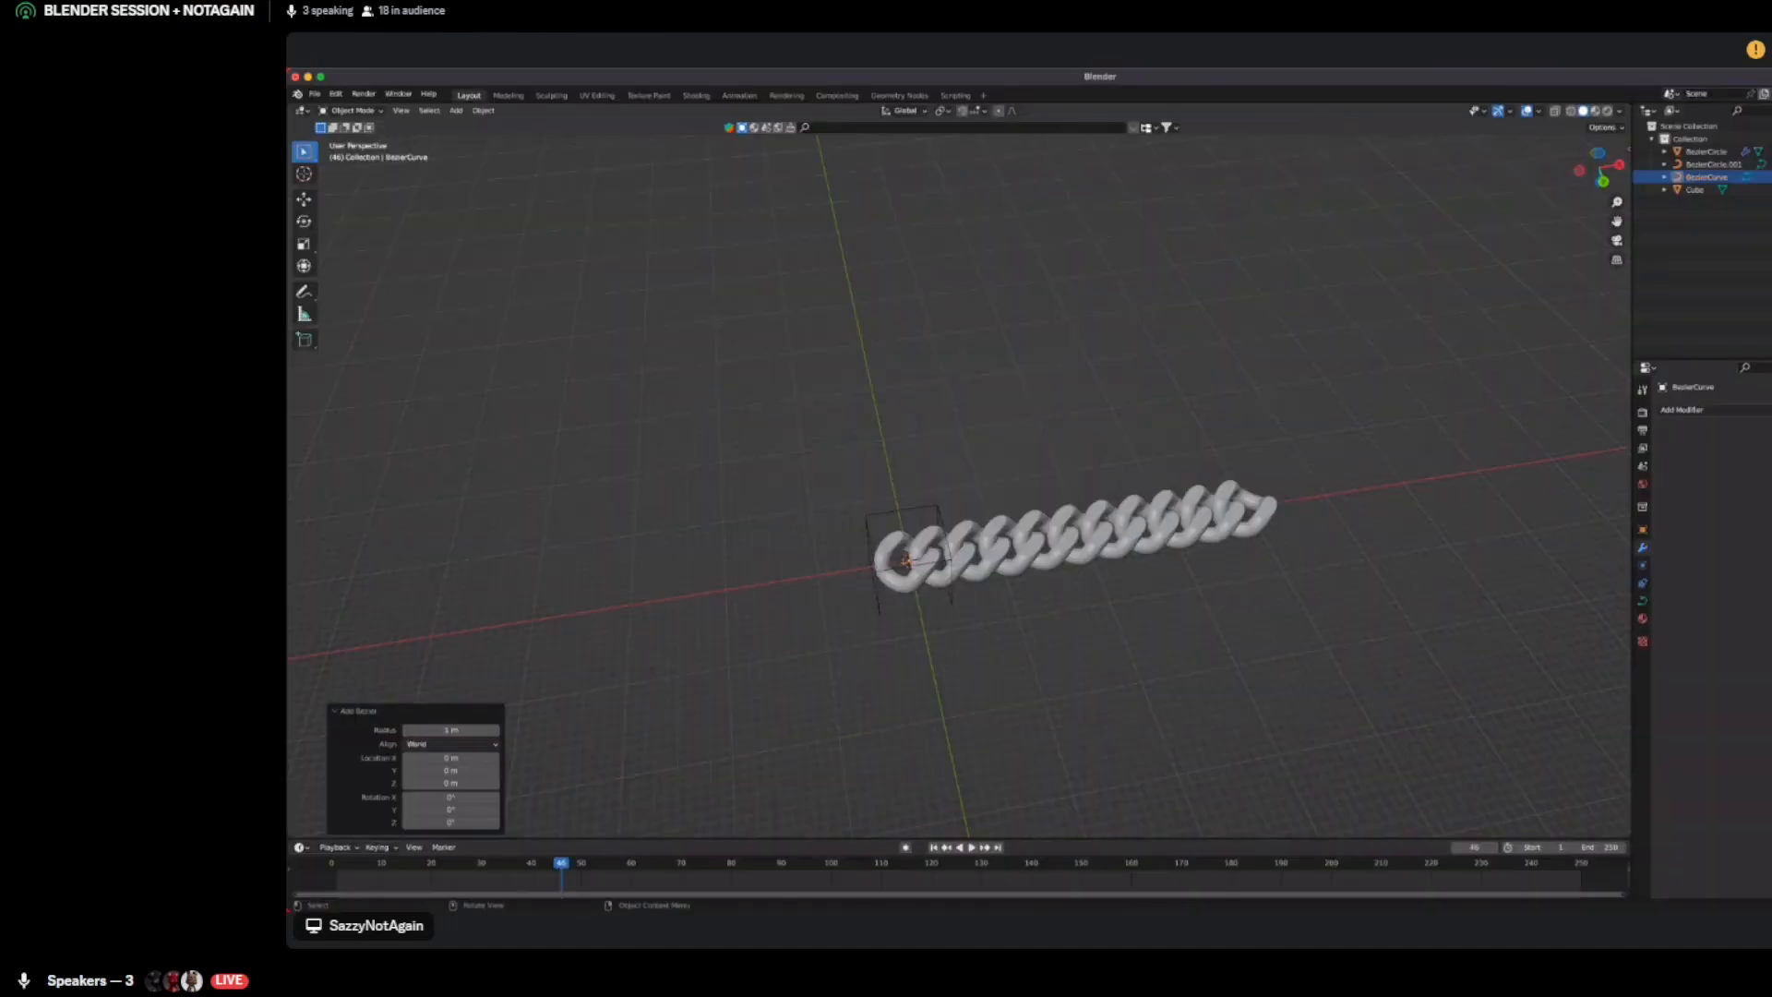
{"action": "key", "text": "g"}
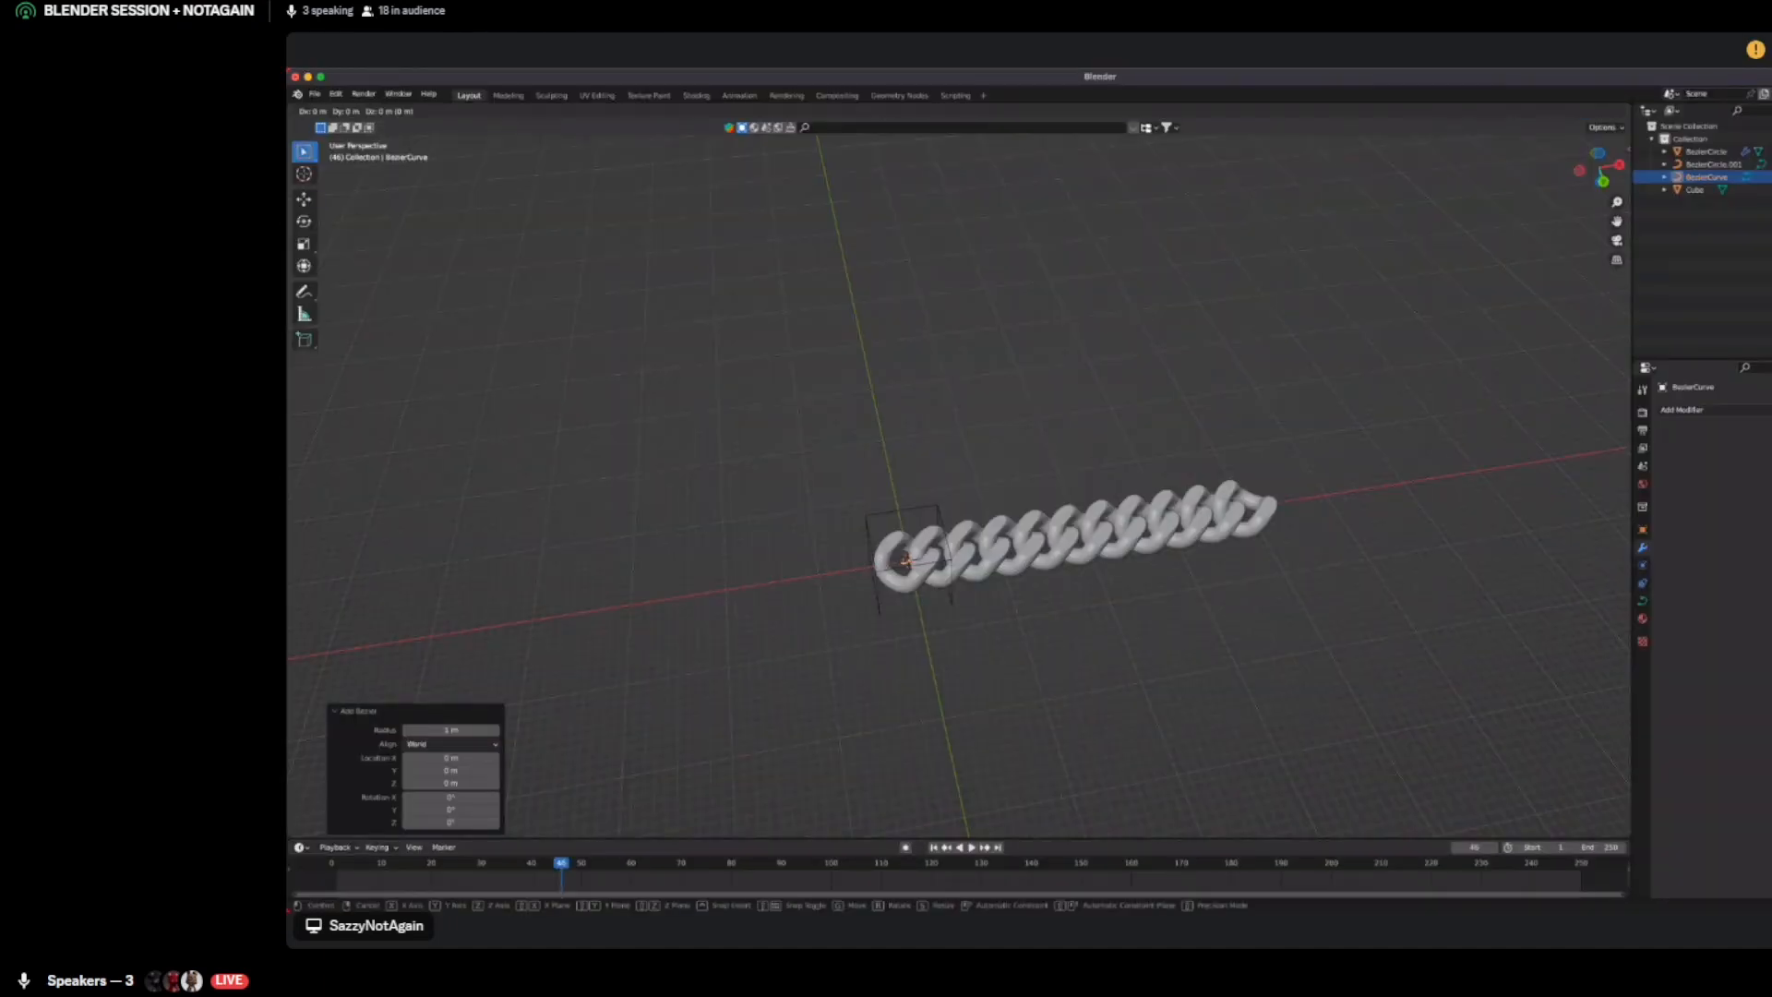
{"action": "key", "text": "y"}
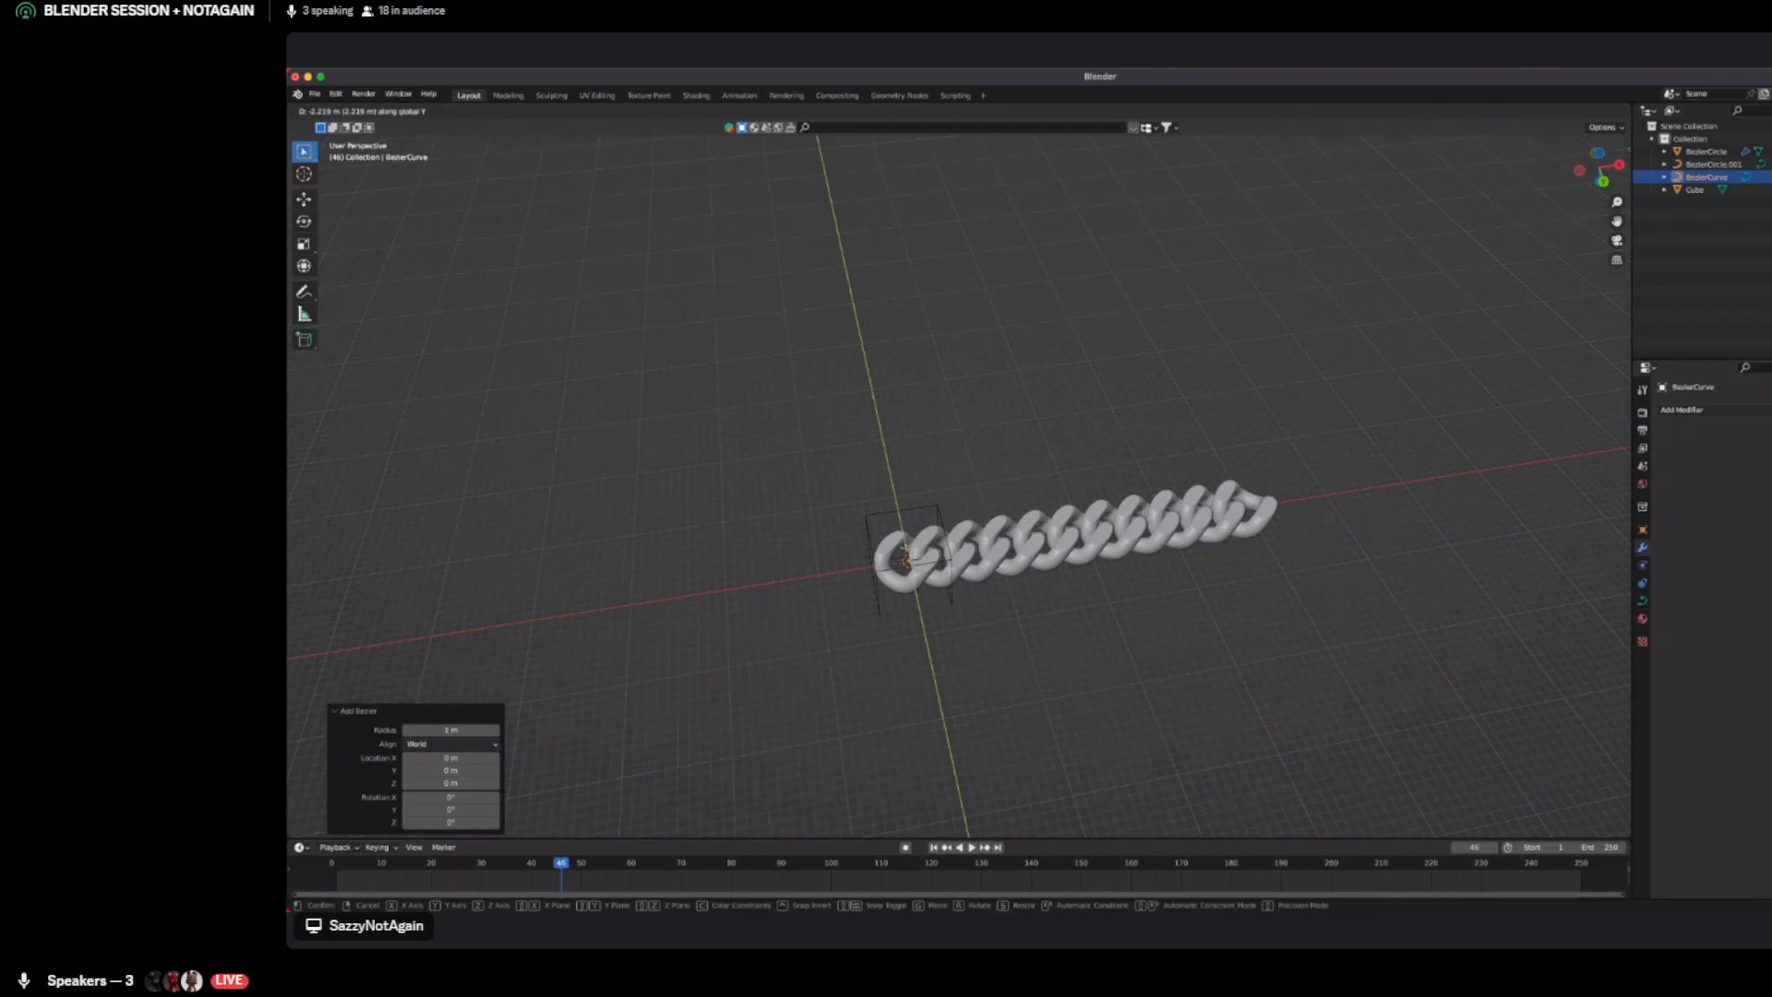
{"action": "key", "text": "x"}
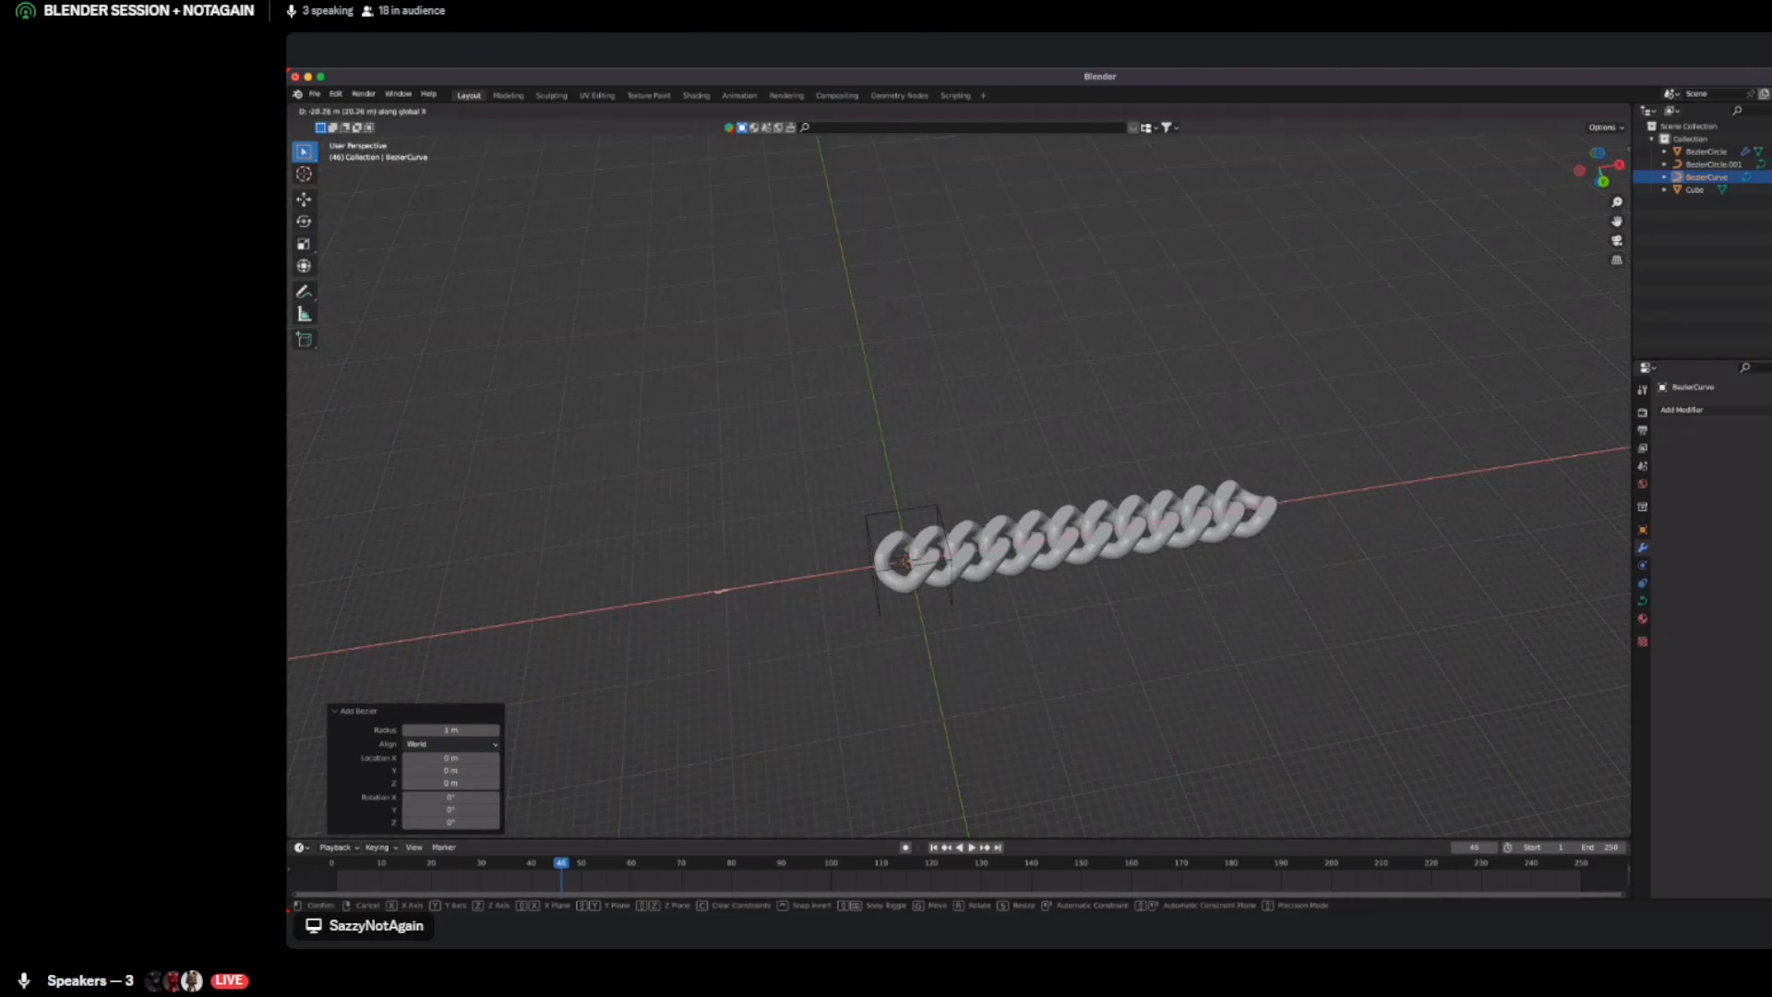
{"action": "left_click", "coordinate": [718, 590]}
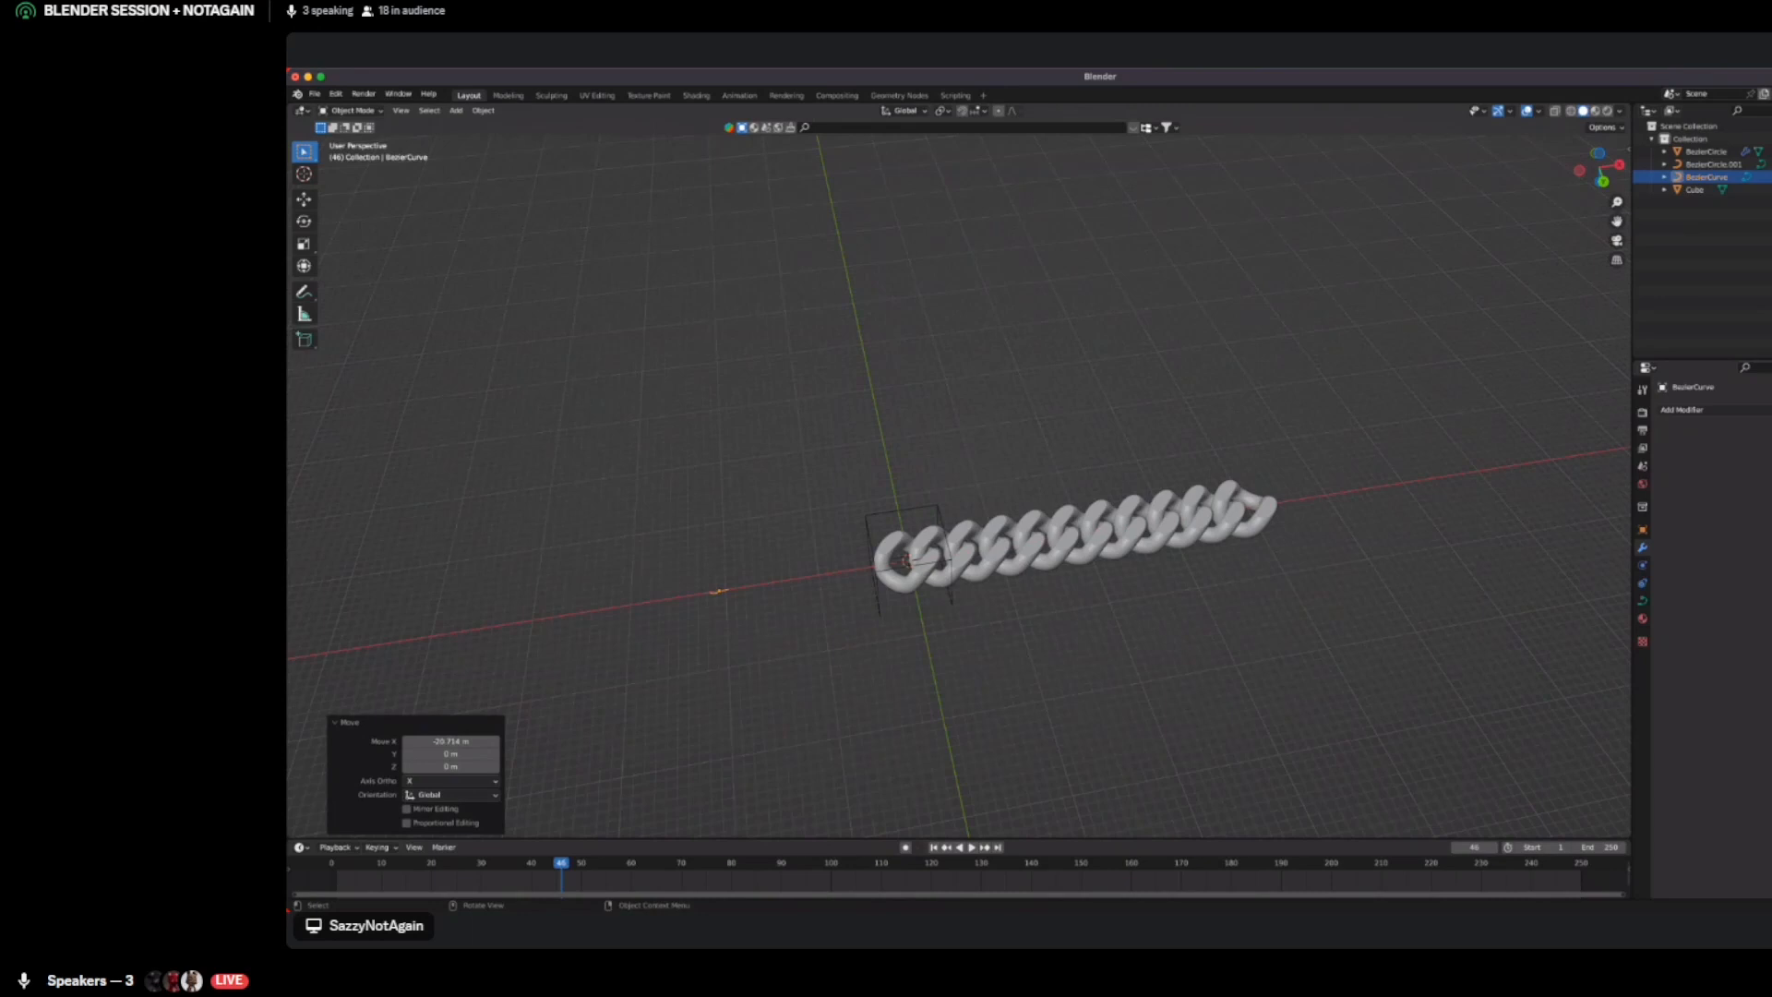
Isolate the Bezier curve in local view and extrude its near end point in Edit Mode to add a segment
{"action": "scroll", "coordinate": [958, 486], "scroll_direction": "down", "scroll_amount": 1}
{"action": "scroll", "coordinate": [958, 485], "scroll_direction": "up", "scroll_amount": 1}
{"action": "middle_click_drag", "start_coordinate": [958, 485], "coordinate": [765, 485]}
{"action": "key", "text": "KP_Divide"}
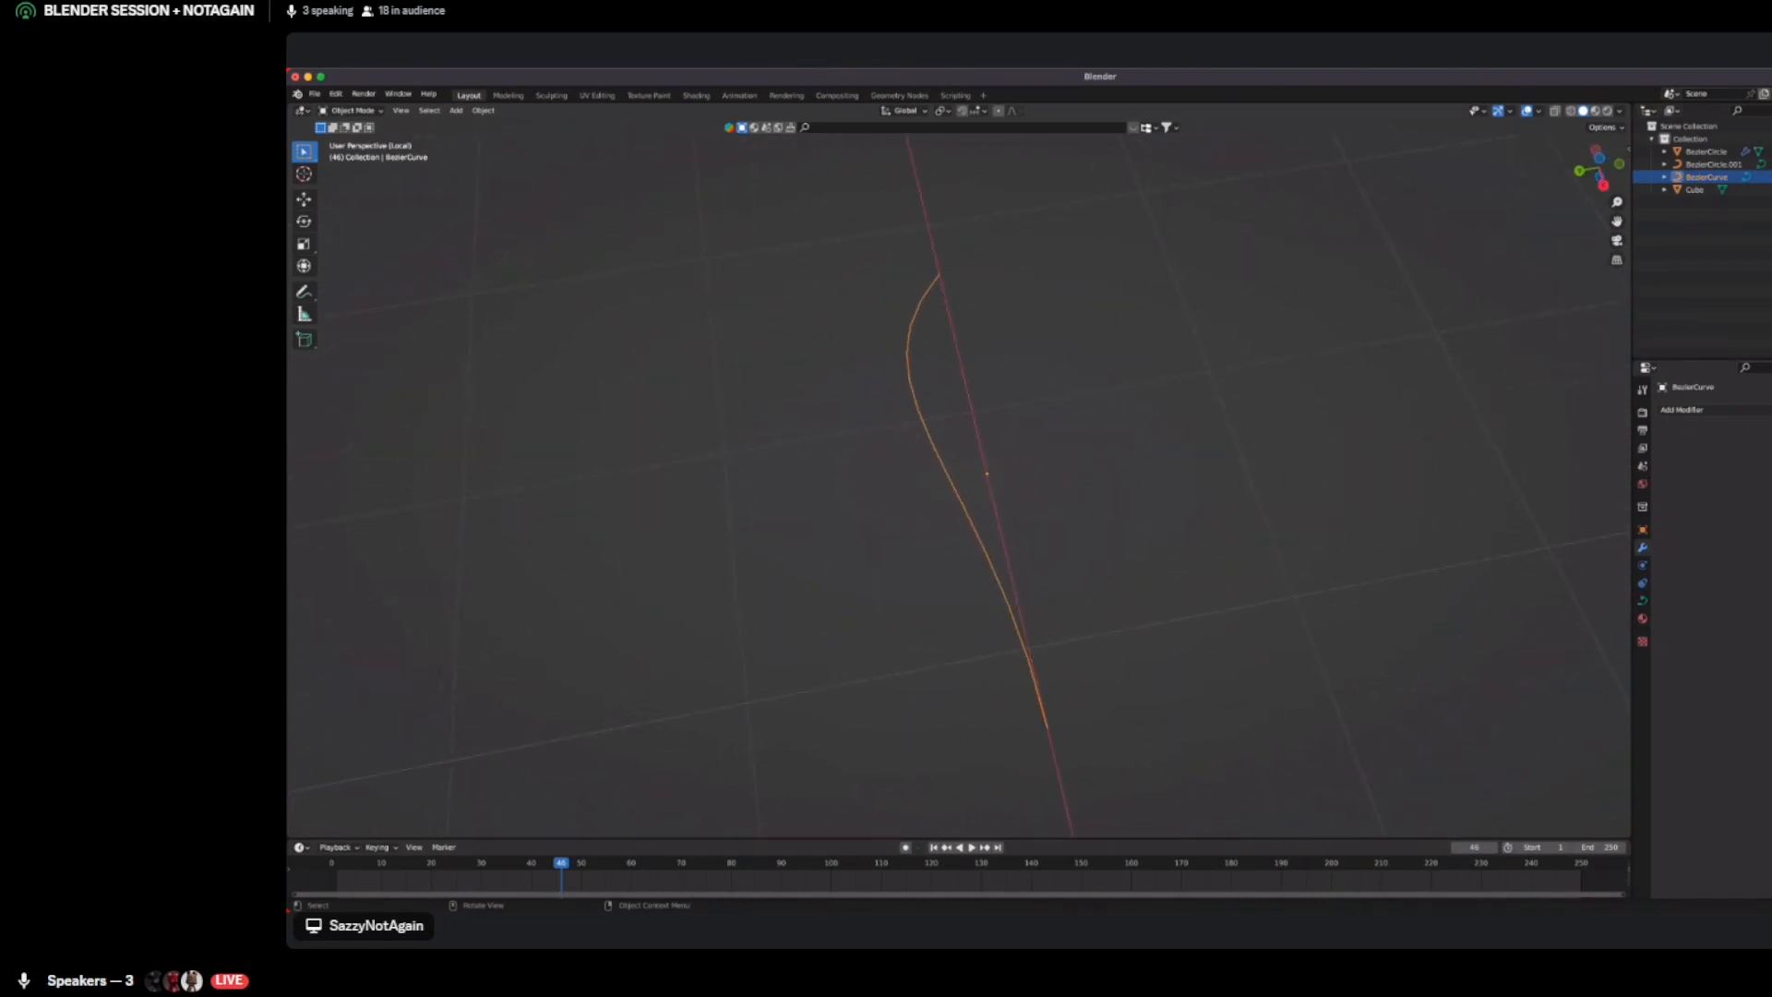
{"action": "key", "text": "Tab"}
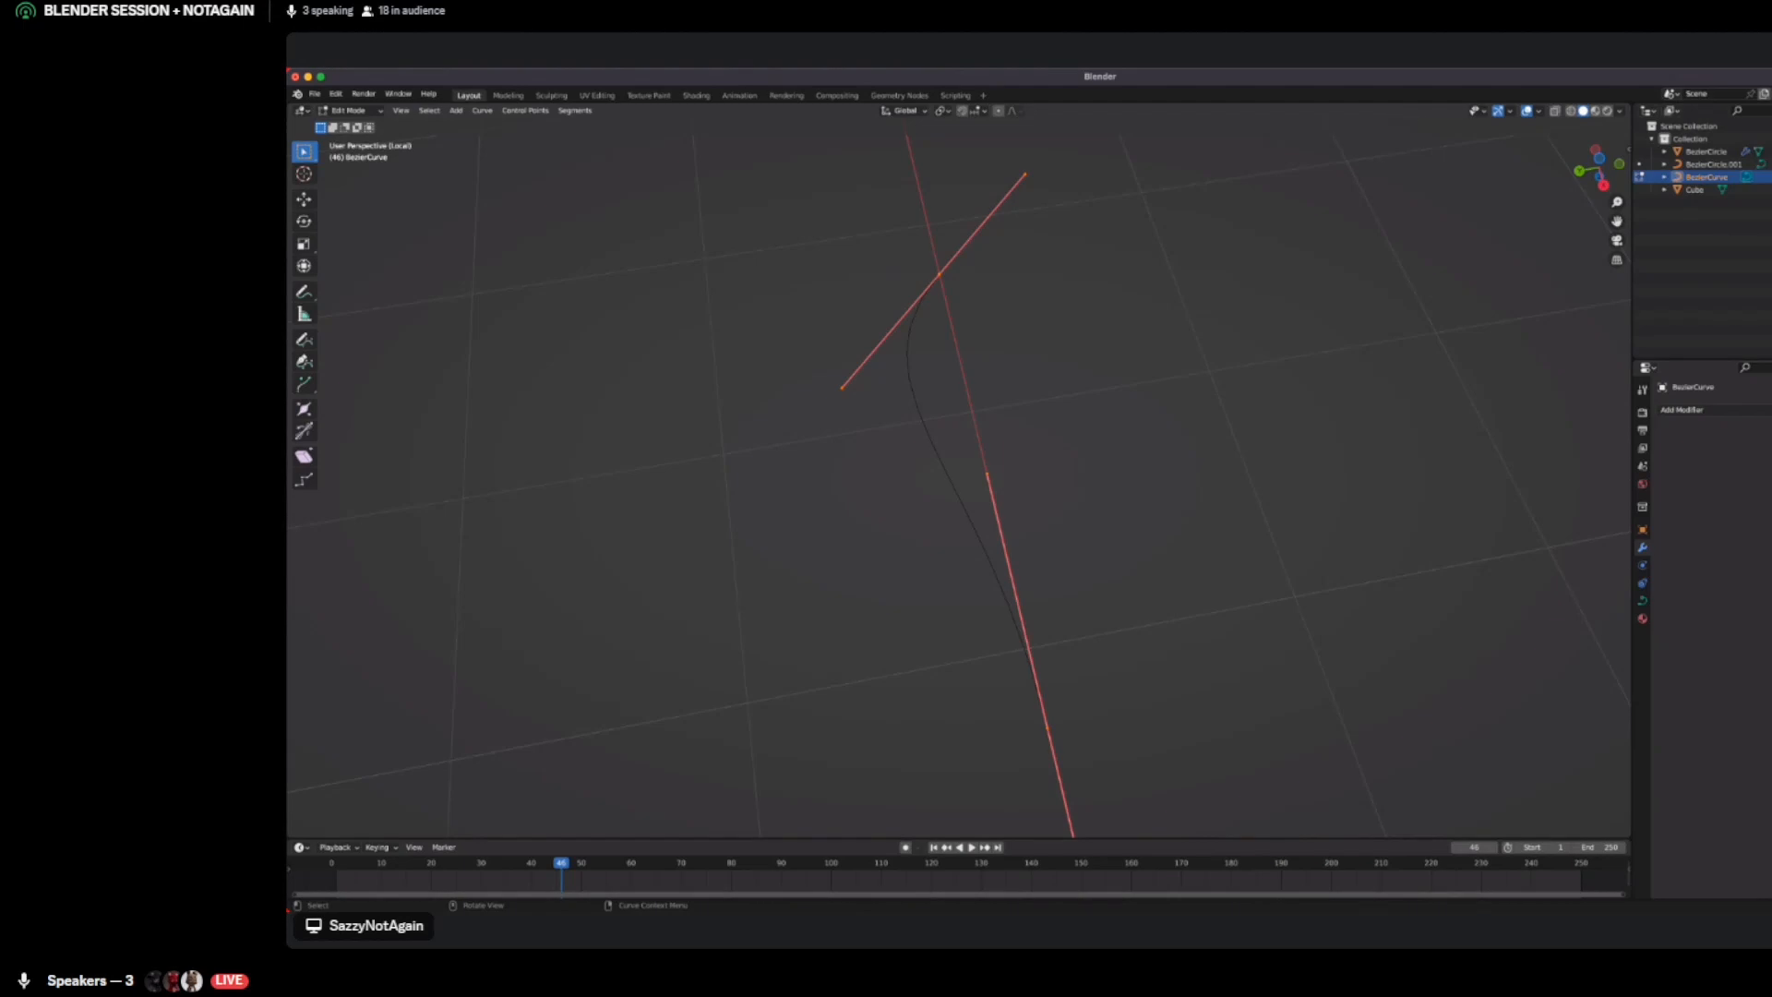
{"action": "left_click_drag", "start_coordinate": [1010, 703], "coordinate": [1091, 751]}
{"action": "key", "text": "e"}
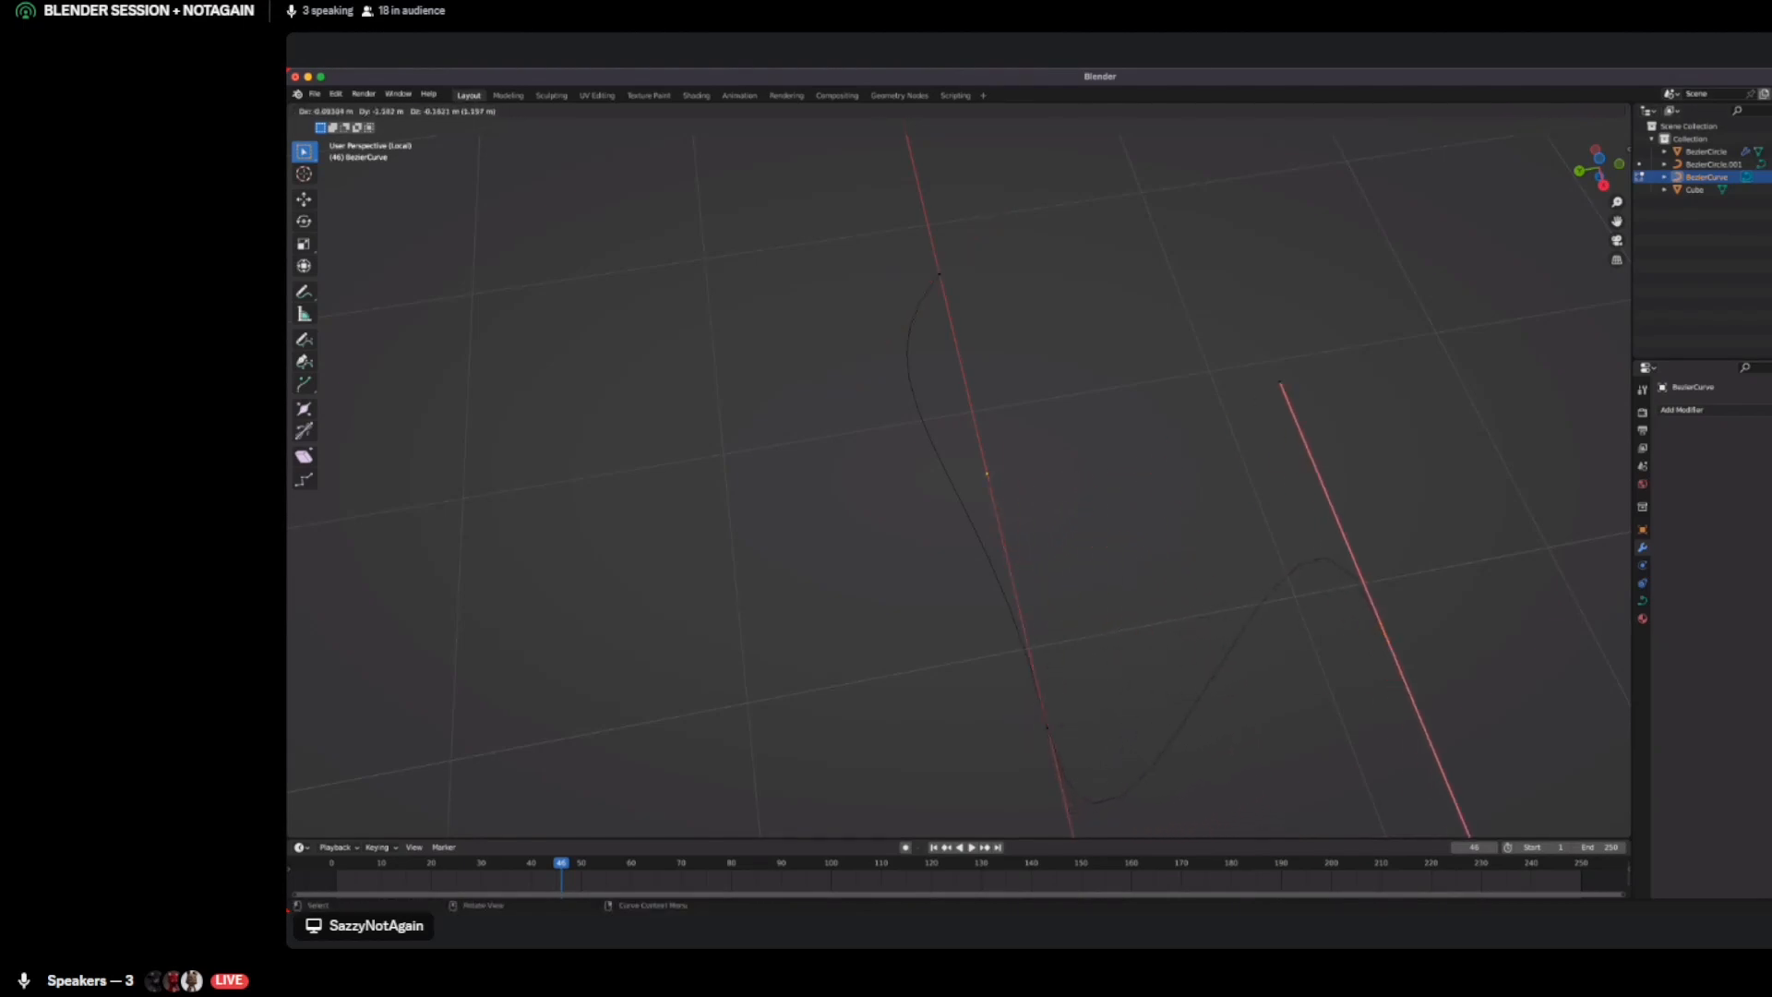
{"action": "left_click", "coordinate": [1540, 607]}
Rotate the extruded end point so the segment bends round smoothly, and close the curve into a rounded loop
{"action": "middle_click_drag", "start_coordinate": [1539, 608], "coordinate": [1278, 540]}
{"action": "middle_click_drag", "start_coordinate": [1278, 540], "coordinate": [922, 540], "text": "shift"}
{"action": "left_click", "coordinate": [1182, 607]}
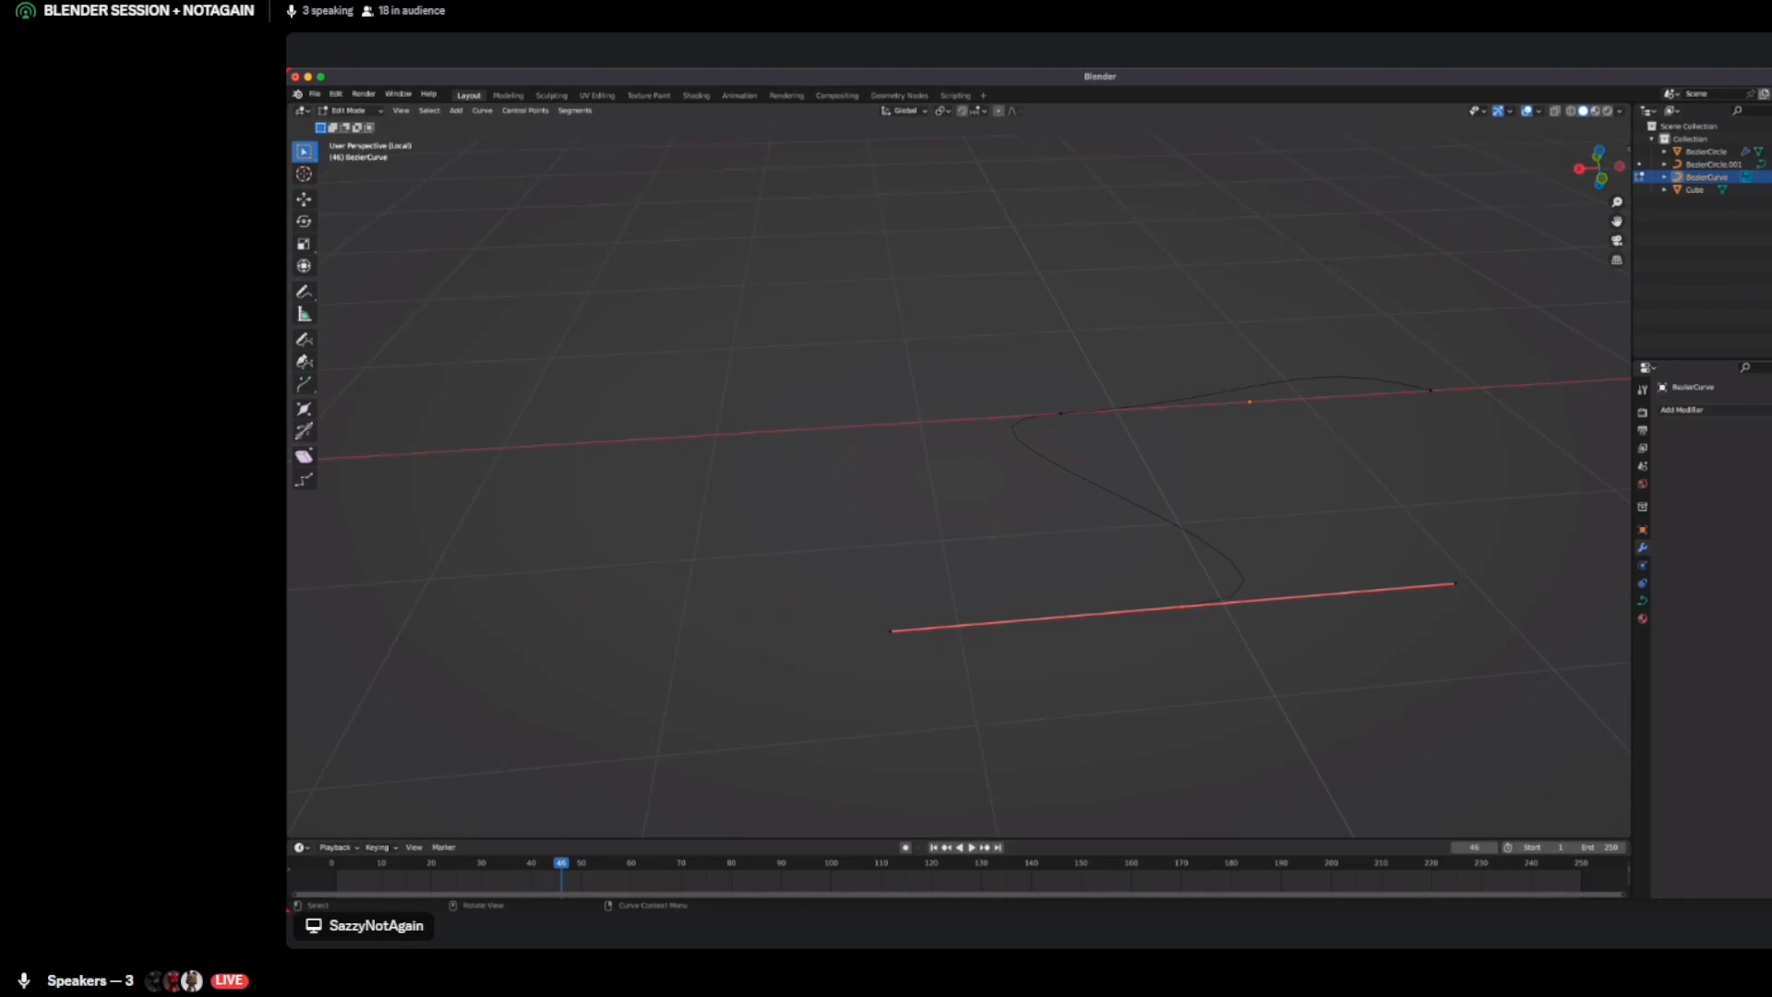
{"action": "key", "text": "r"}
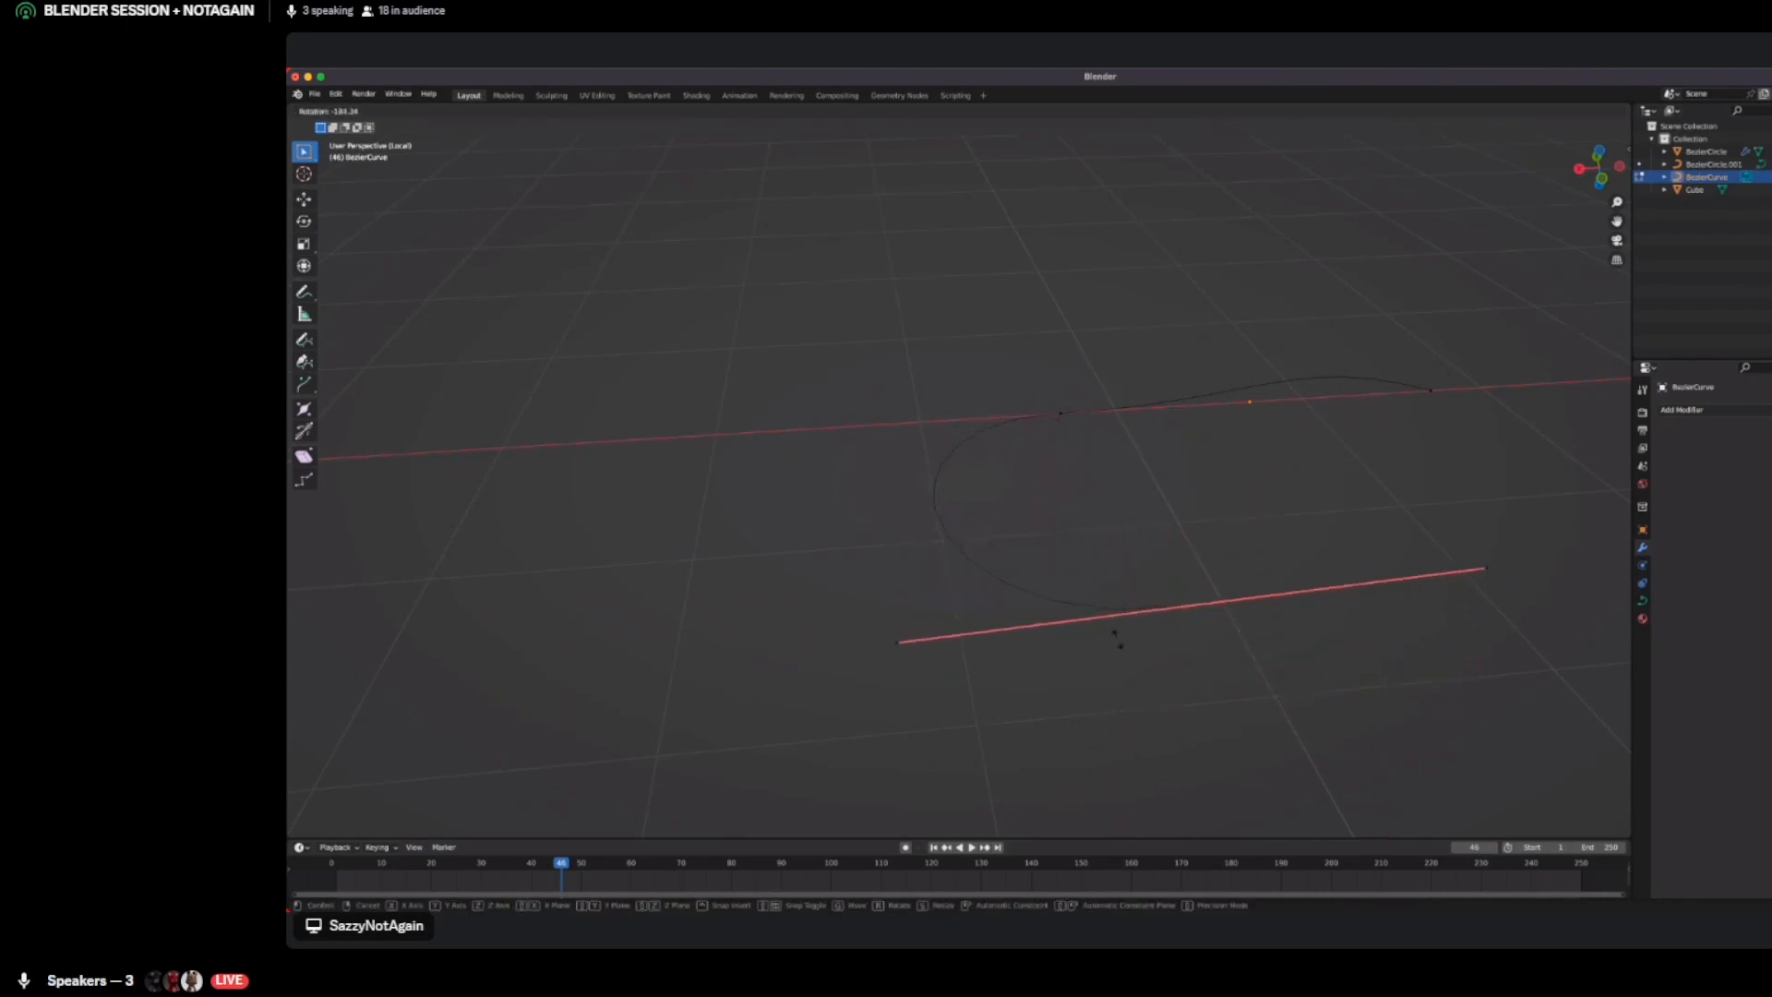
{"action": "left_click", "coordinate": [1141, 645]}
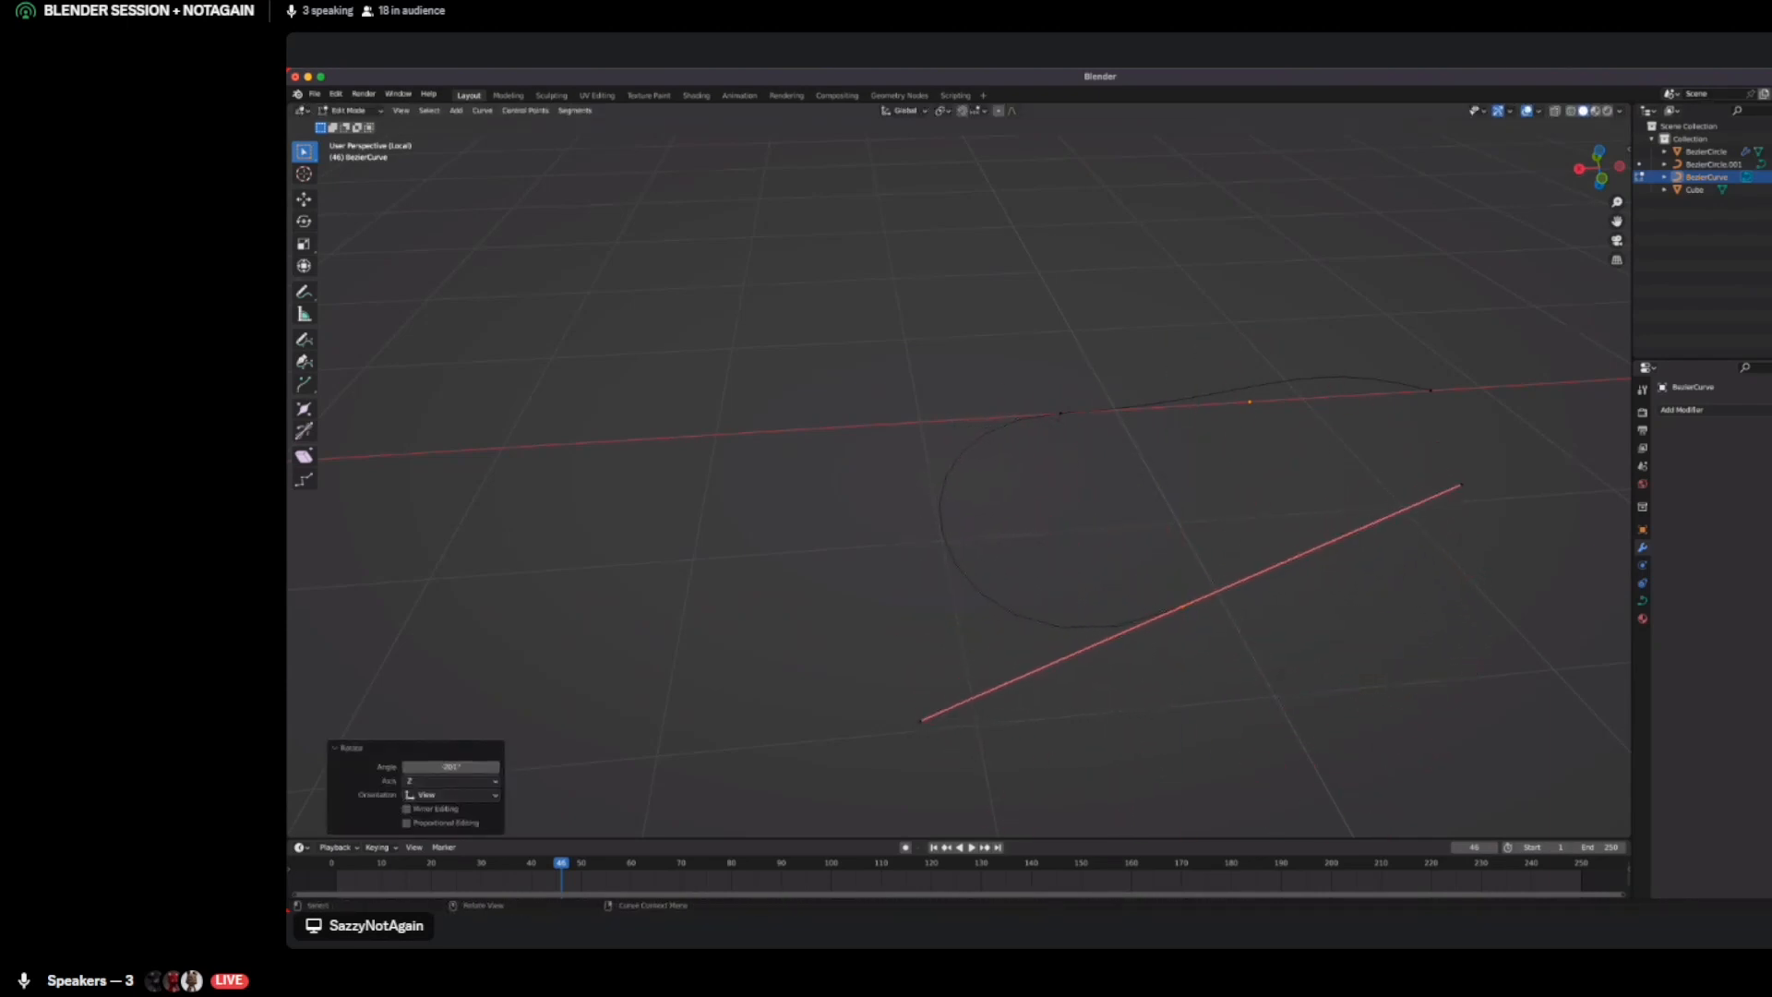
{"action": "middle_click_drag", "start_coordinate": [1141, 646], "coordinate": [1293, 649]}
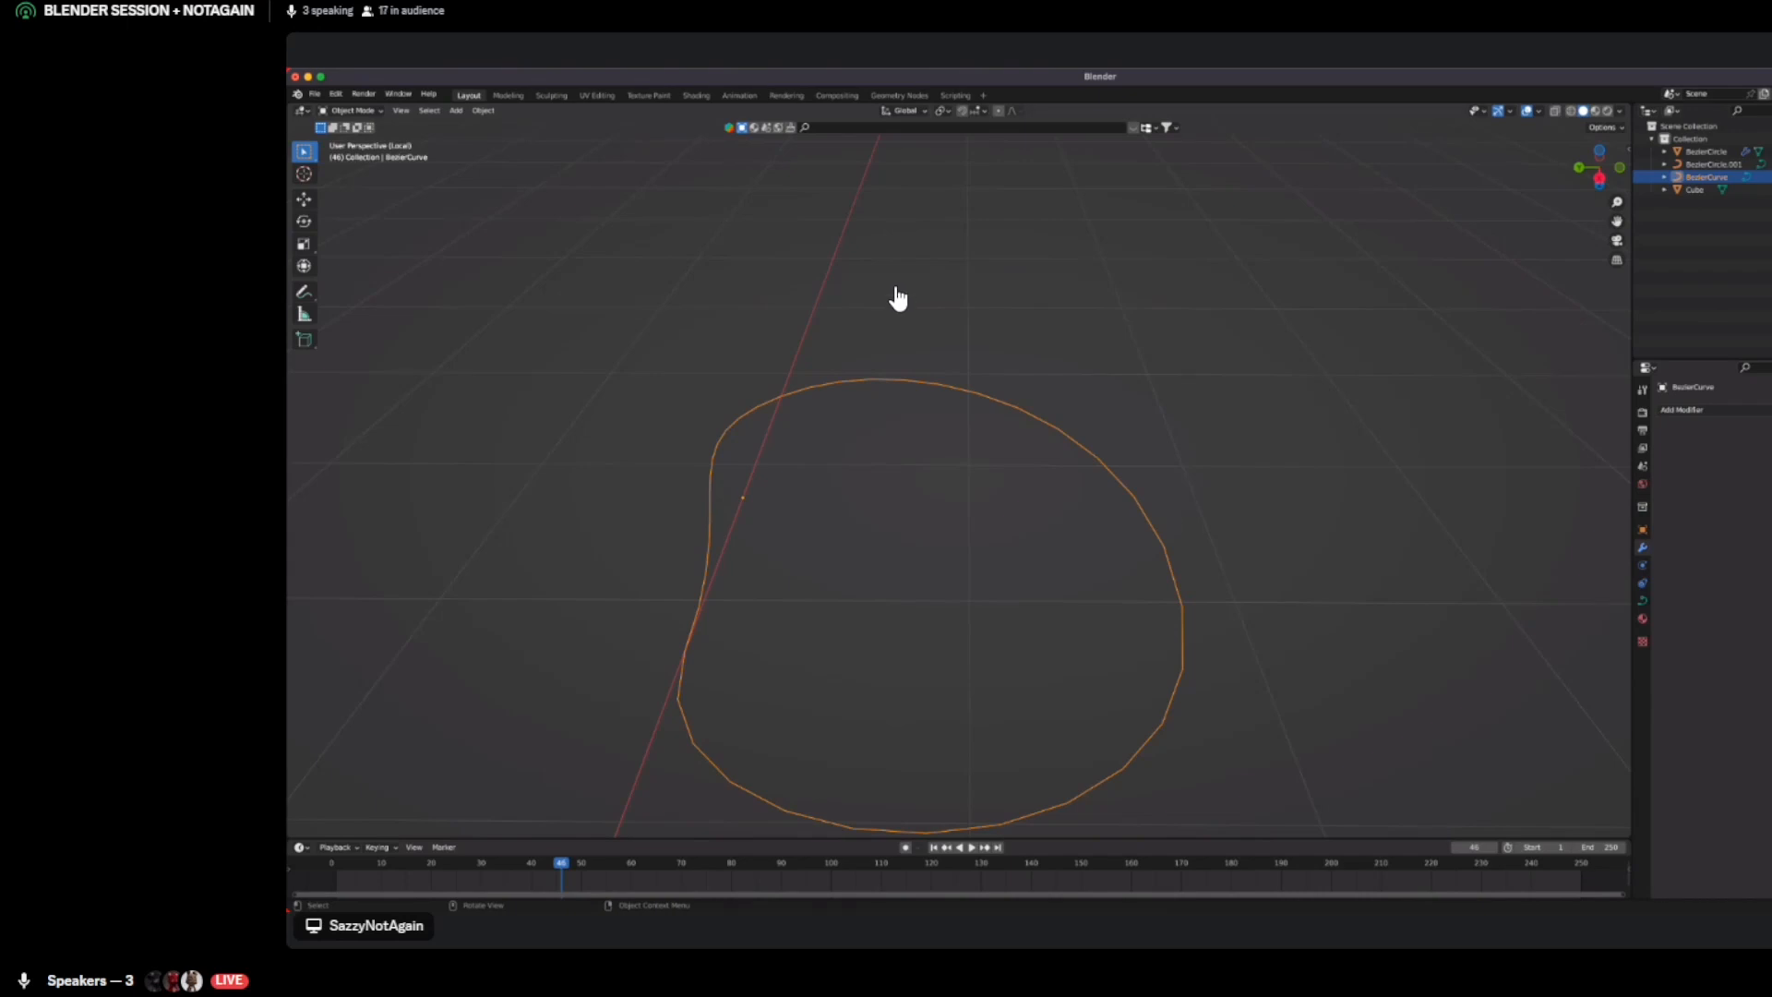
Leave local view and add a Curve modifier to the chain, picking the small Bezier loop as its curve object
{"action": "key", "text": "KP_Divide"}
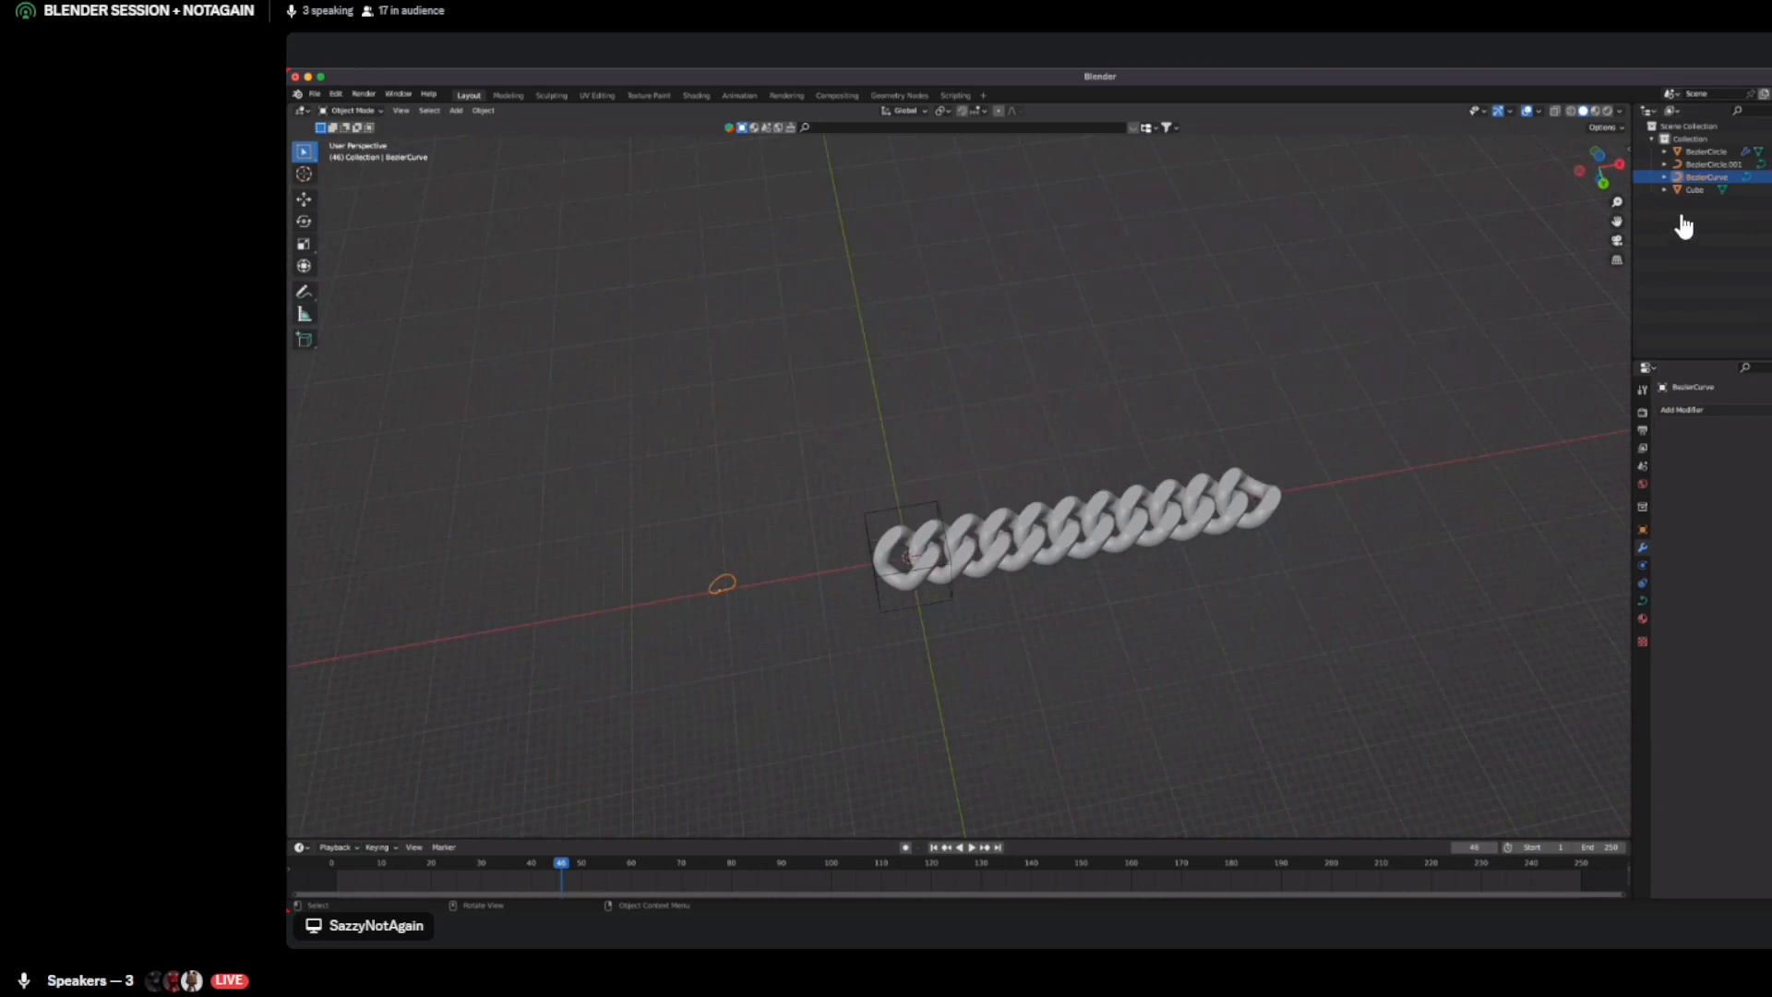
{"action": "left_click", "coordinate": [1704, 152]}
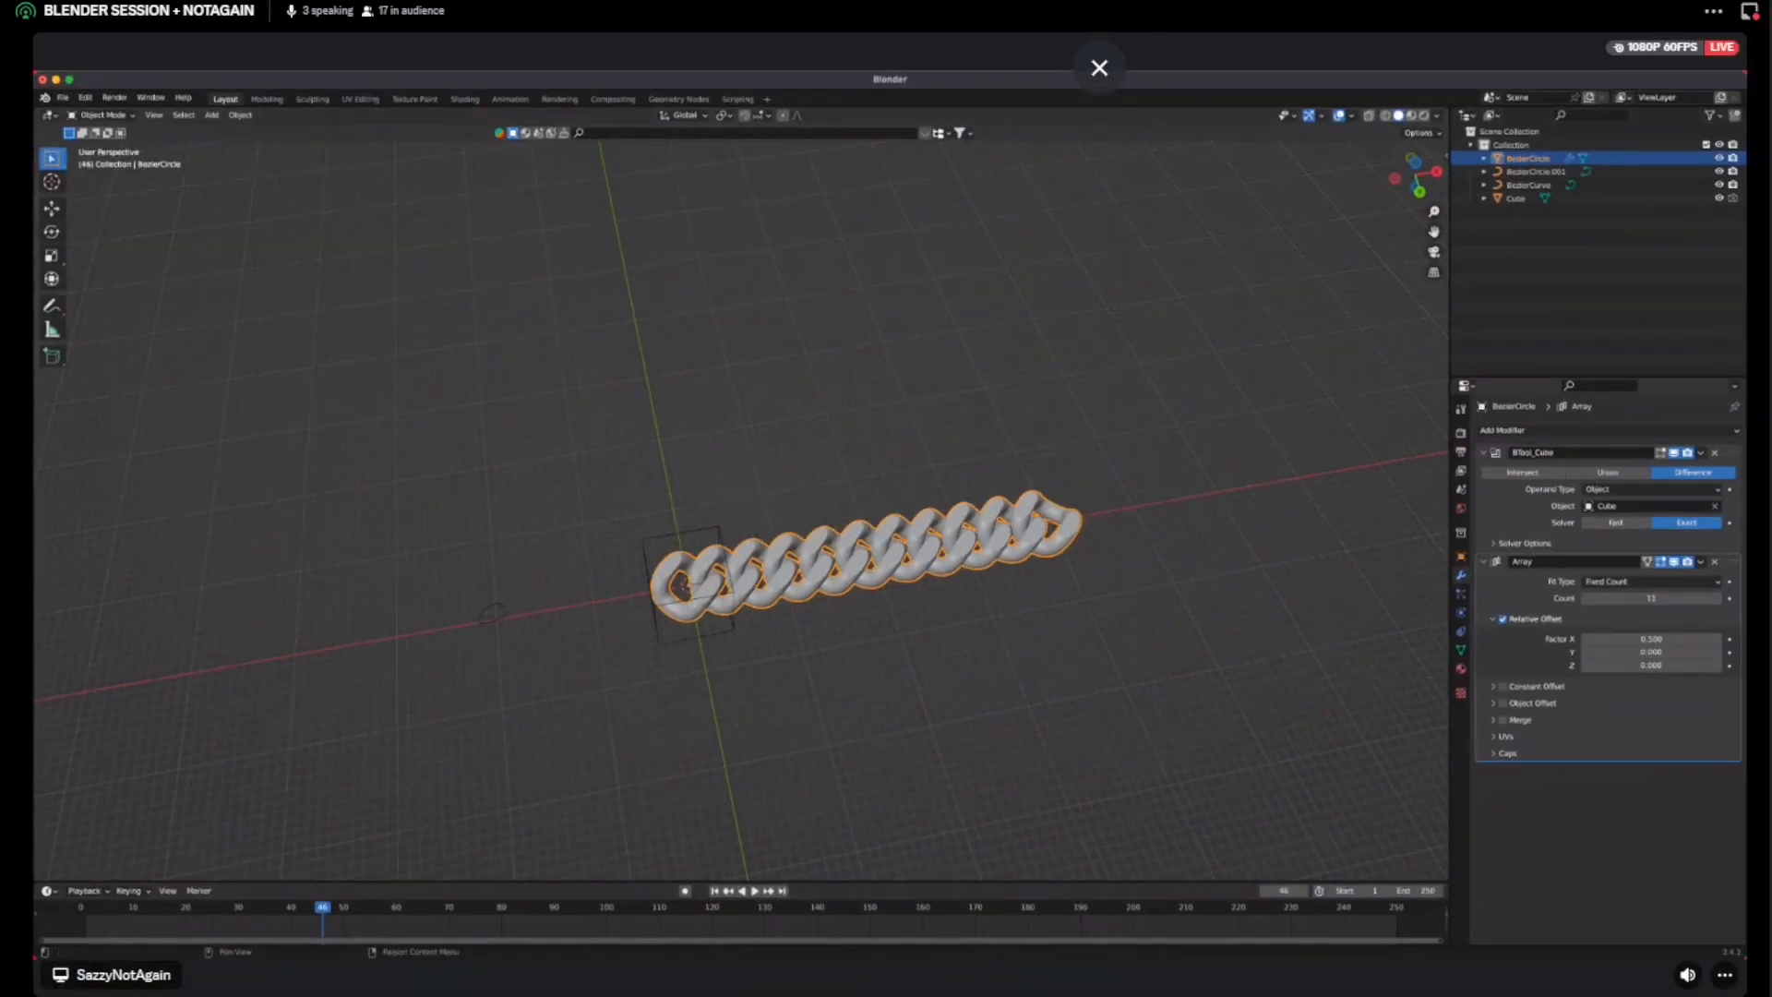
{"action": "left_click", "coordinate": [1606, 430]}
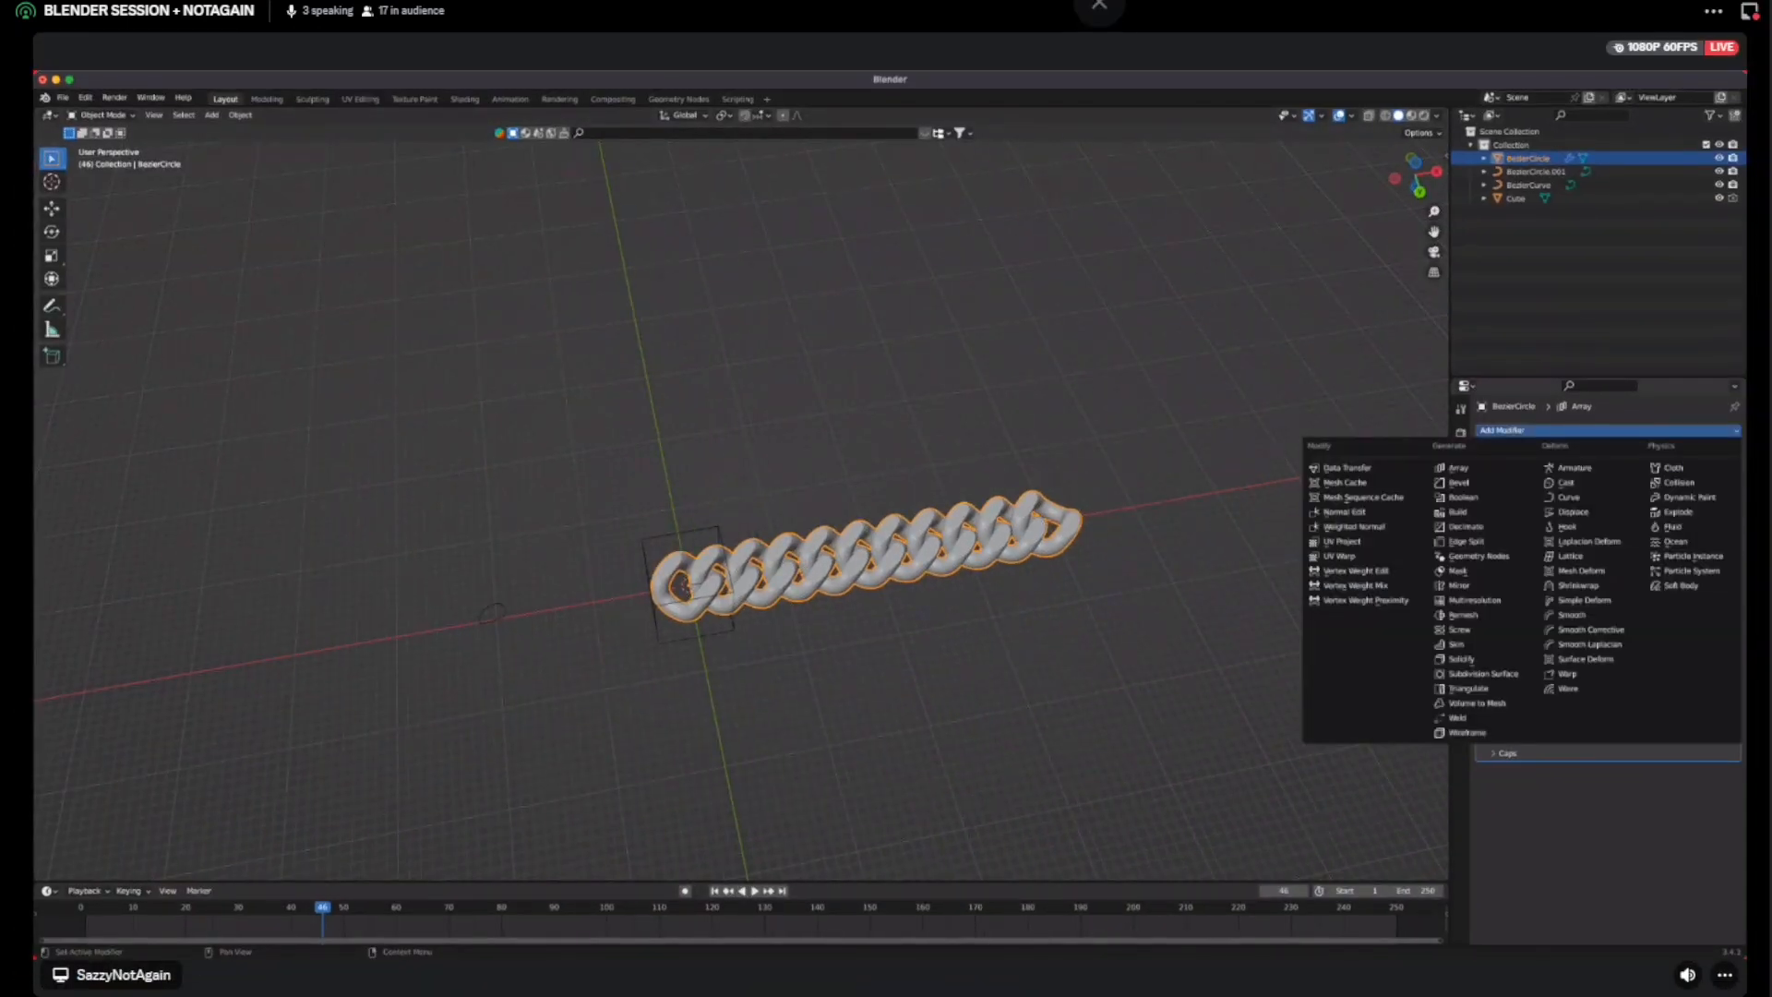
{"action": "left_click", "coordinate": [1569, 497]}
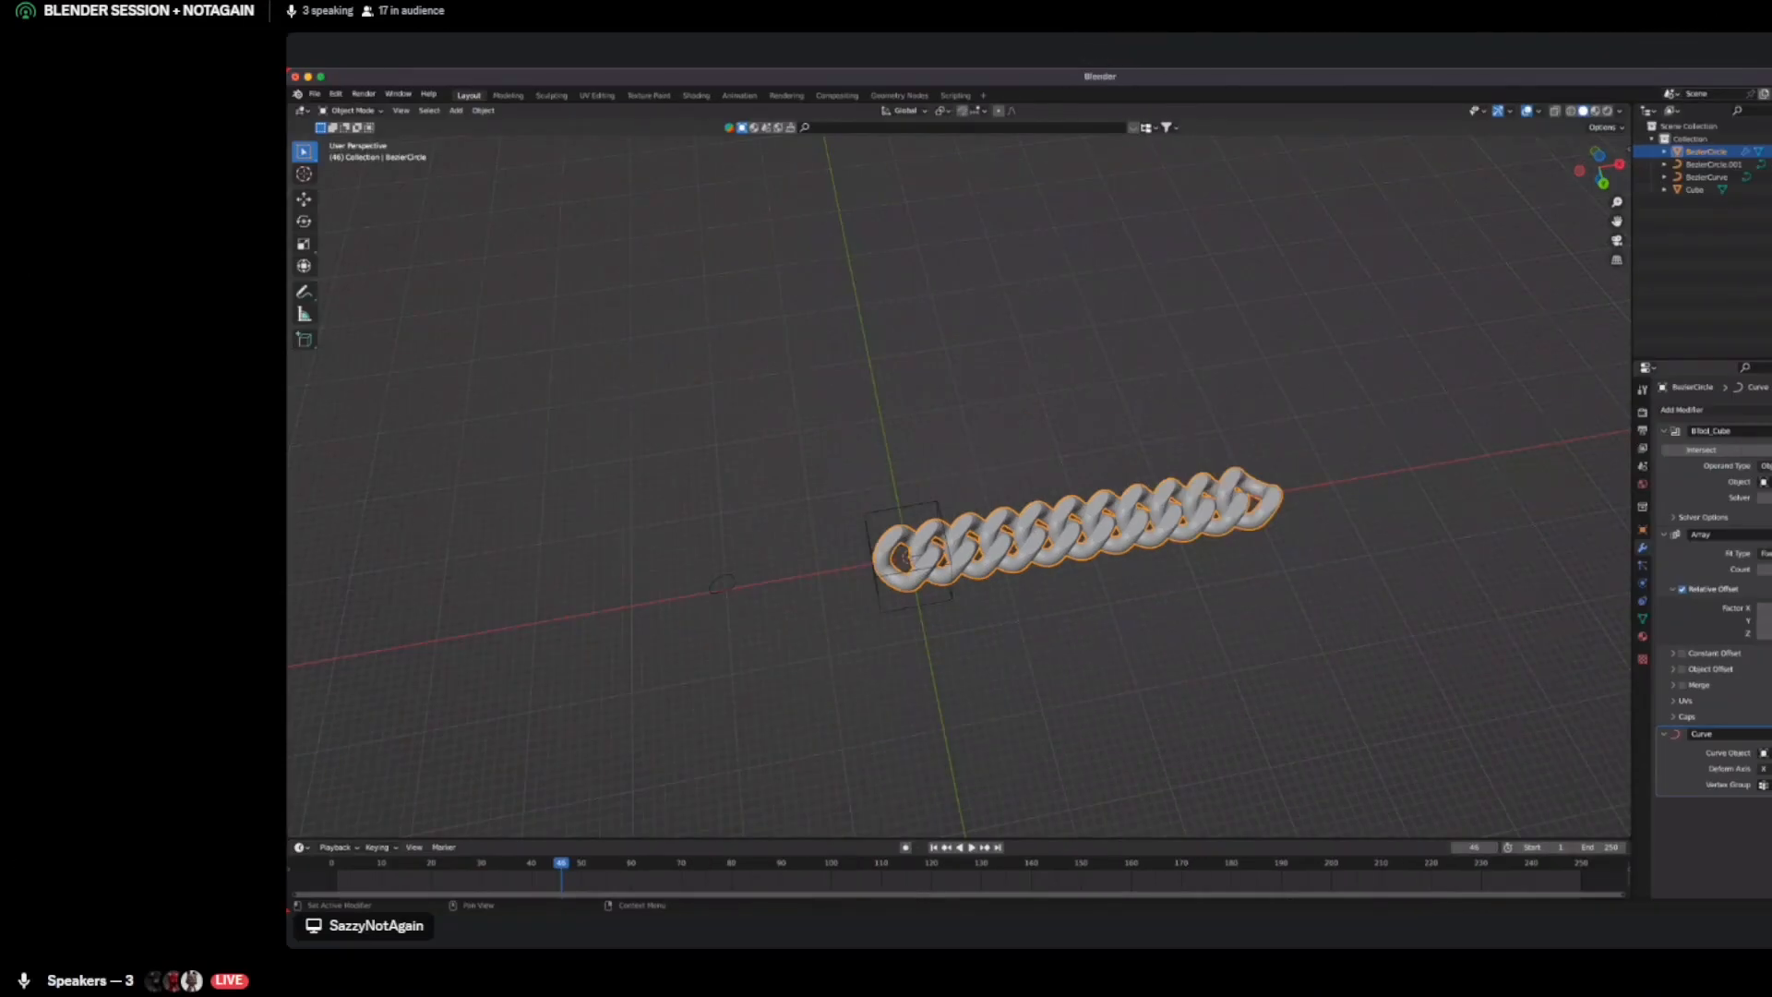
{"action": "key", "text": "e"}
{"action": "left_click", "coordinate": [725, 579]}
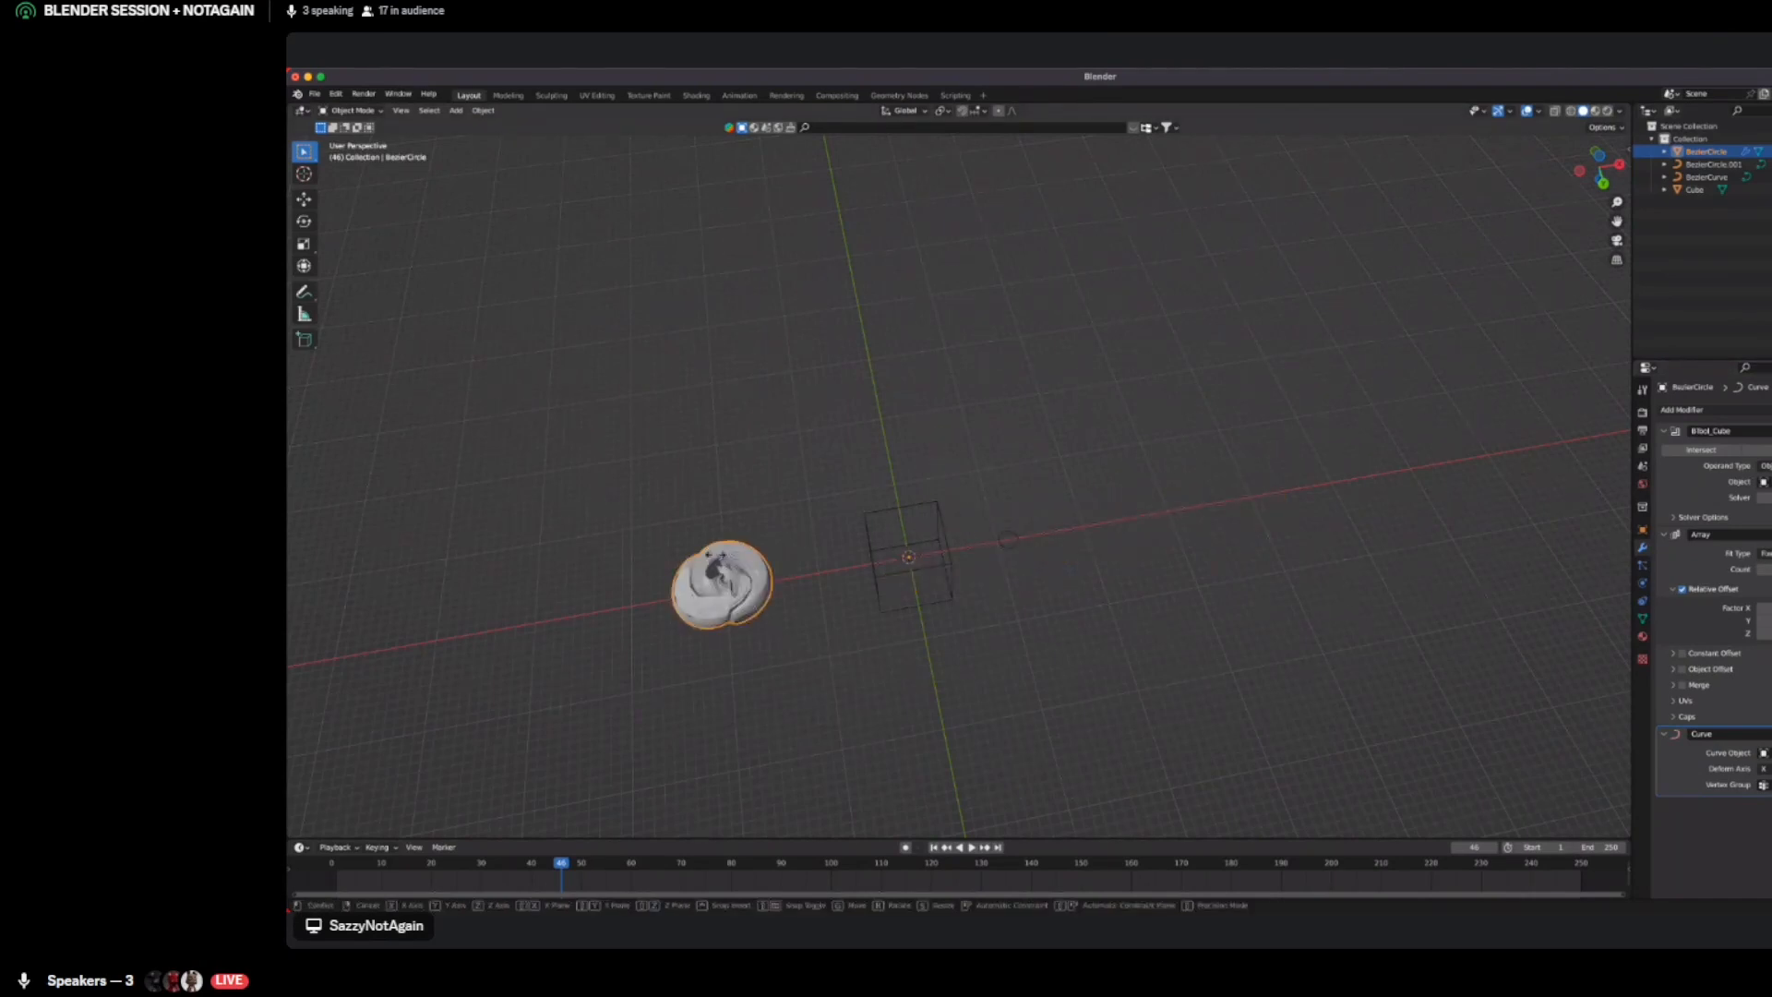
Scale the chain down until its links follow the small loop, and isolate the chain and curve in local view
{"action": "key", "text": "s"}
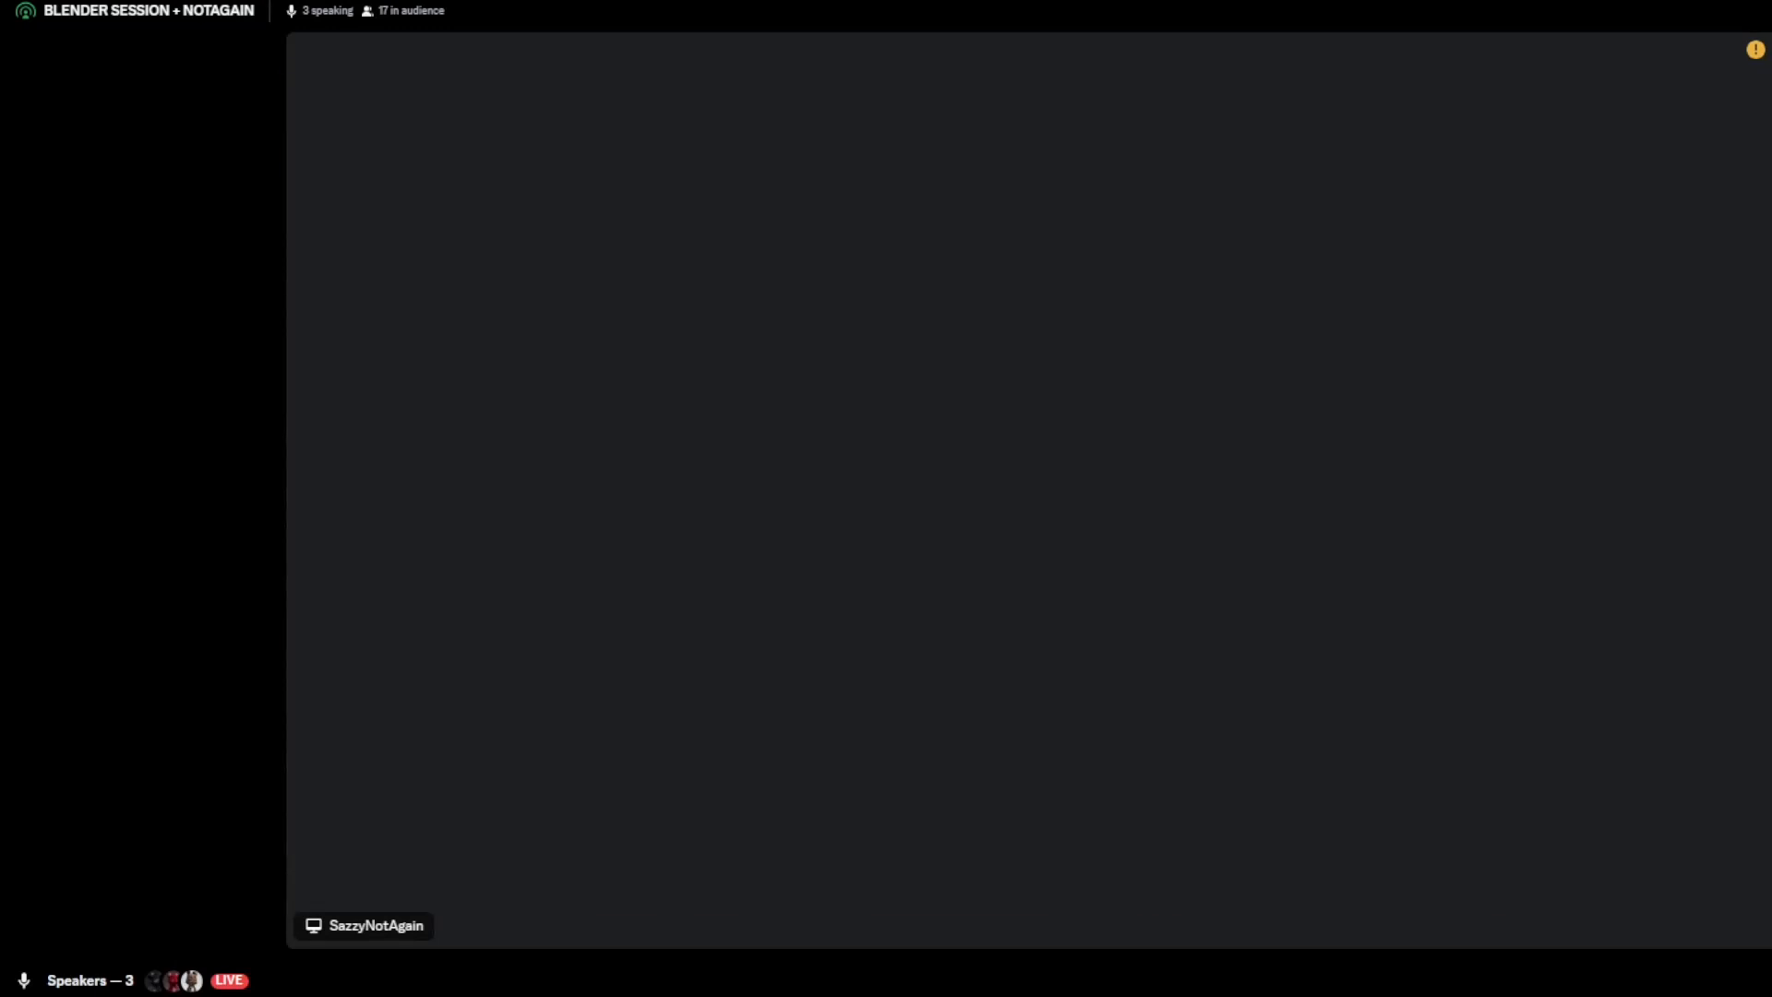
{"action": "key", "text": "e"}
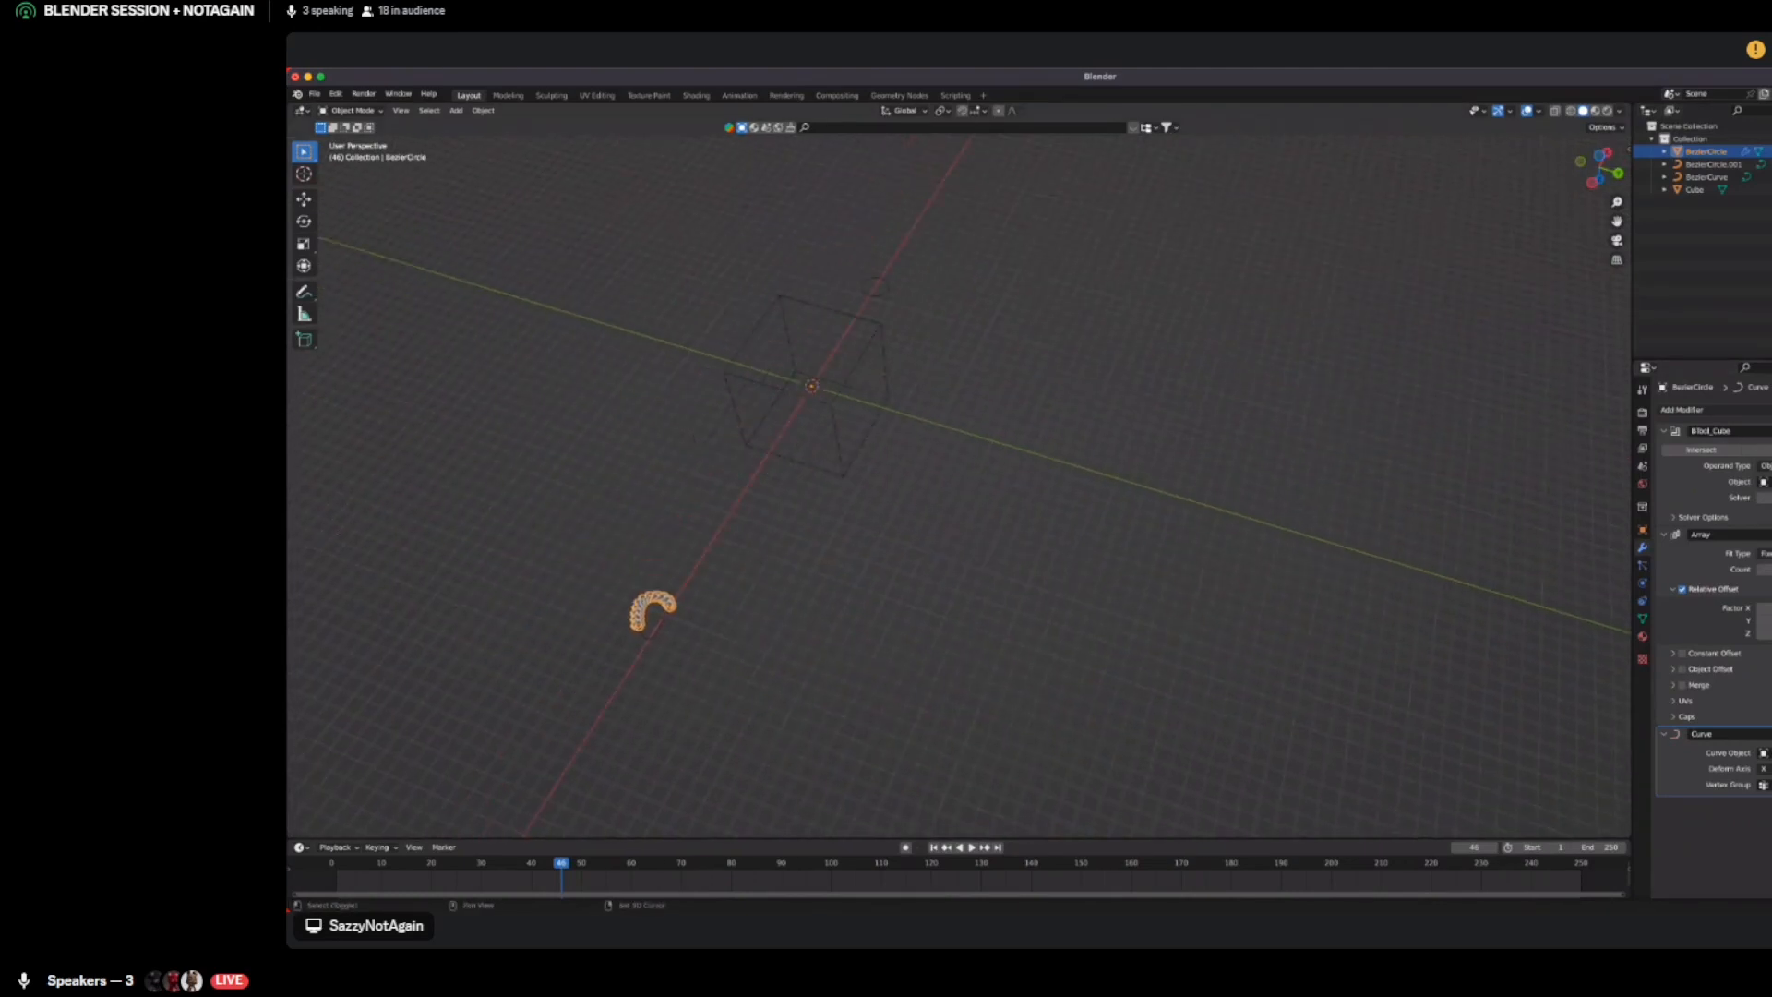
{"action": "key", "text": "slash"}
Raise the chain's Array count until the links run all the way around the Bezier loop
{"action": "middle_click_drag", "start_coordinate": [979, 517], "coordinate": [734, 454]}
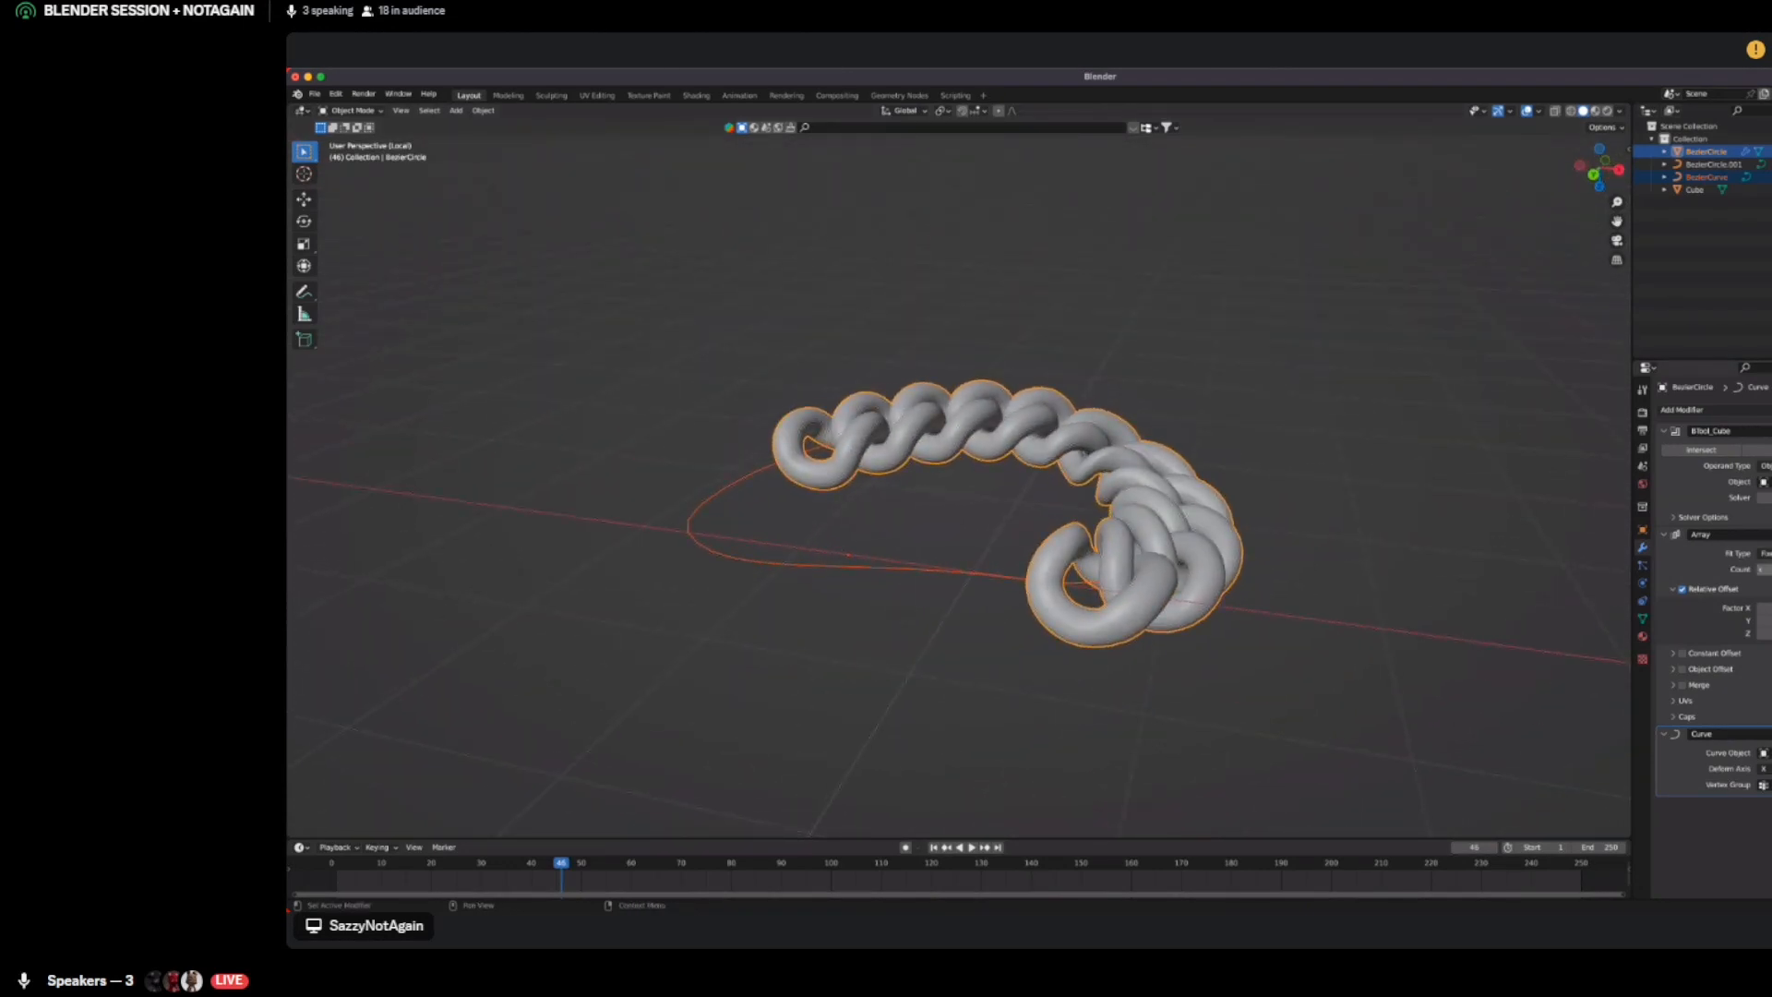
{"action": "left_click_drag", "start_coordinate": [1760, 568], "coordinate": [1771, 568]}
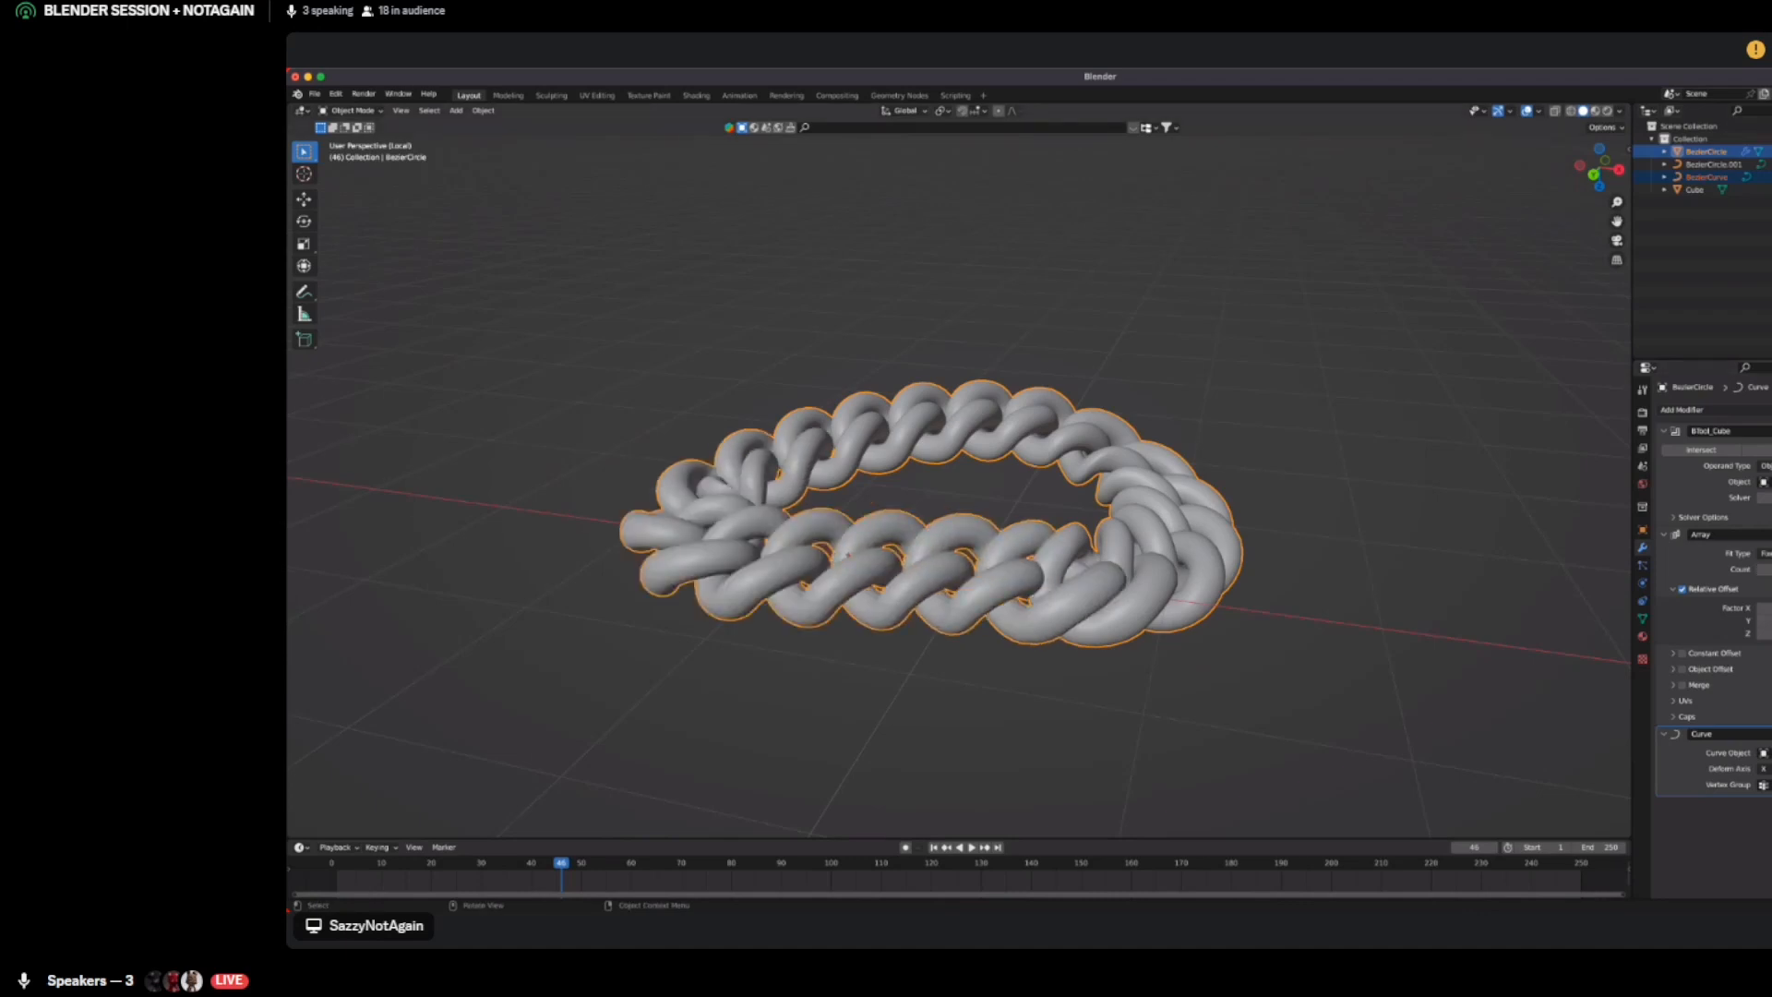
{"action": "middle_click_drag", "start_coordinate": [961, 498], "coordinate": [824, 569]}
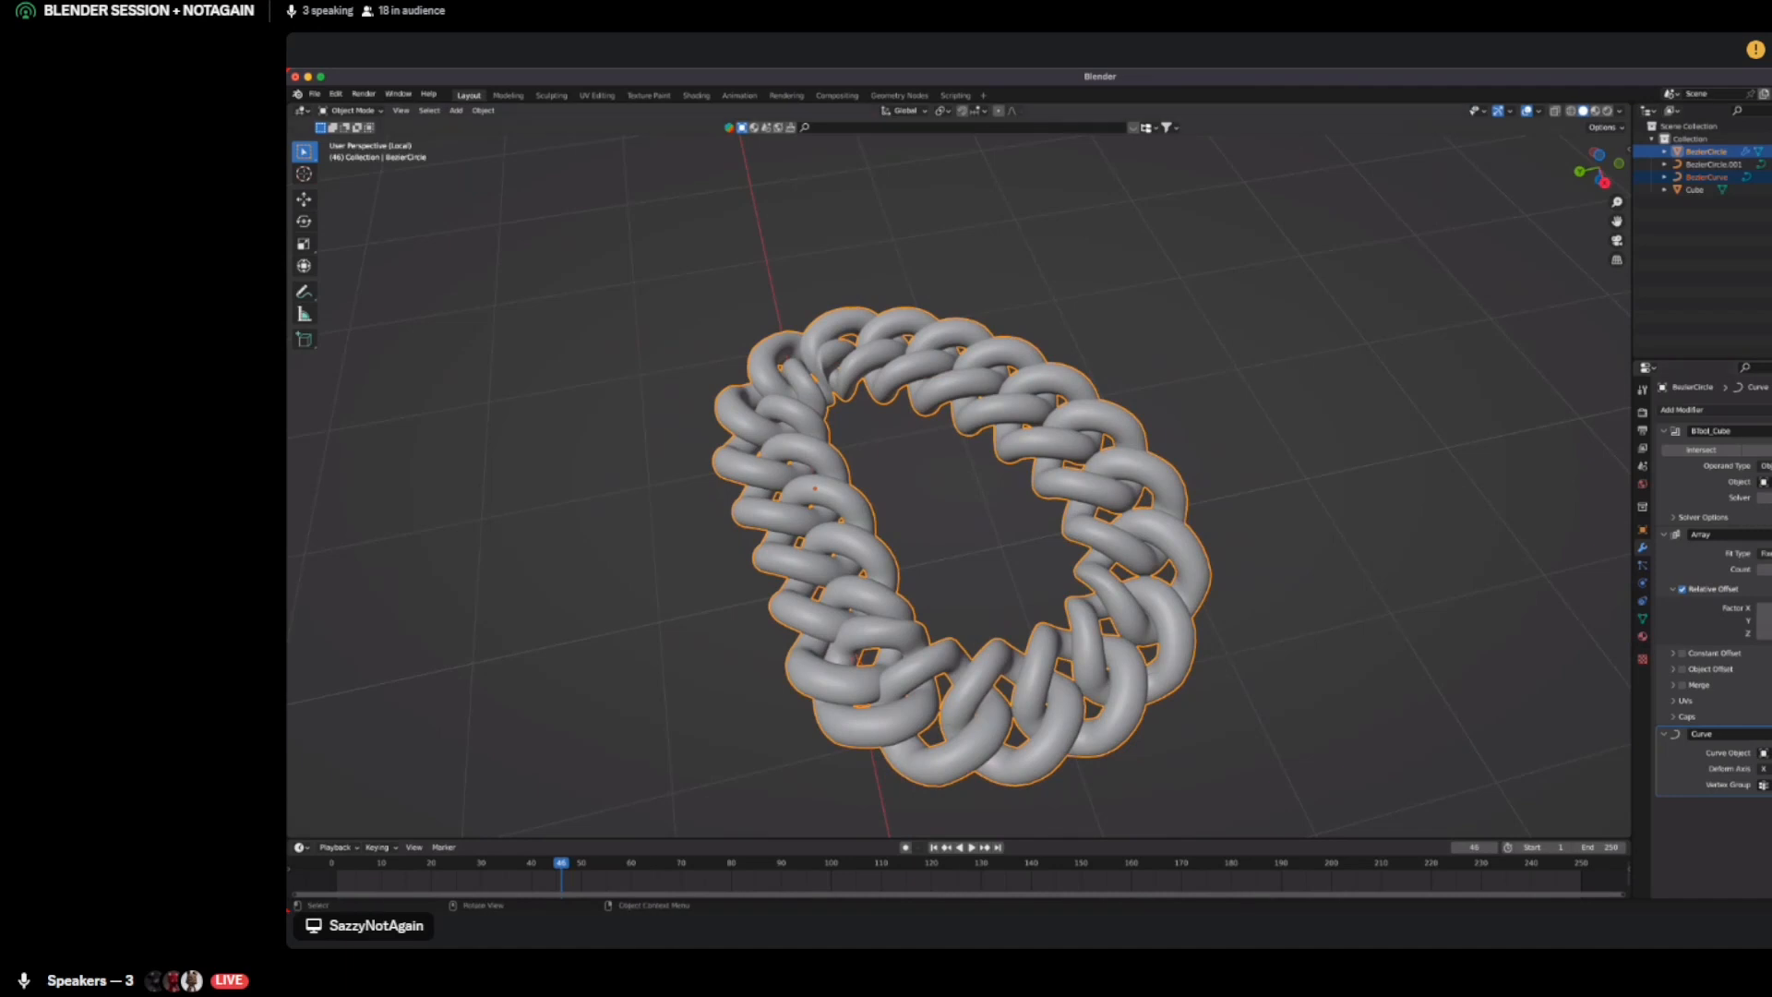
{"action": "key", "text": "s"}
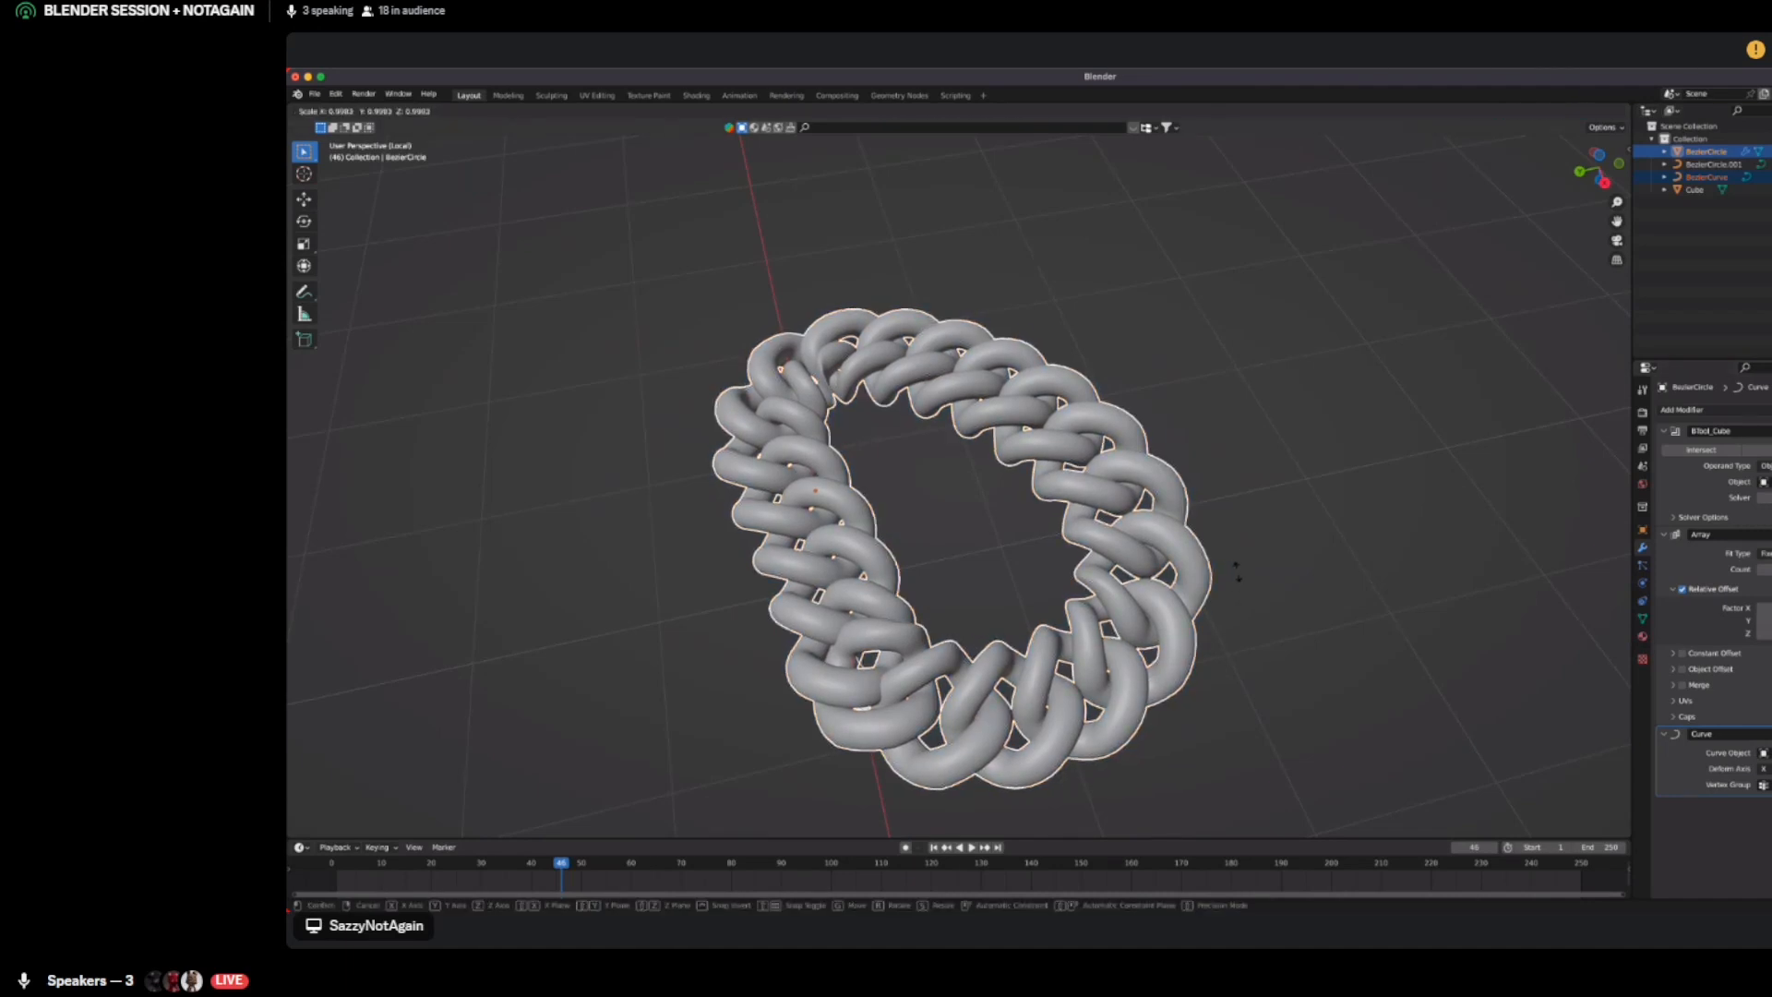
{"action": "left_click", "coordinate": [1237, 568]}
{"action": "key", "text": "ctrl+z"}
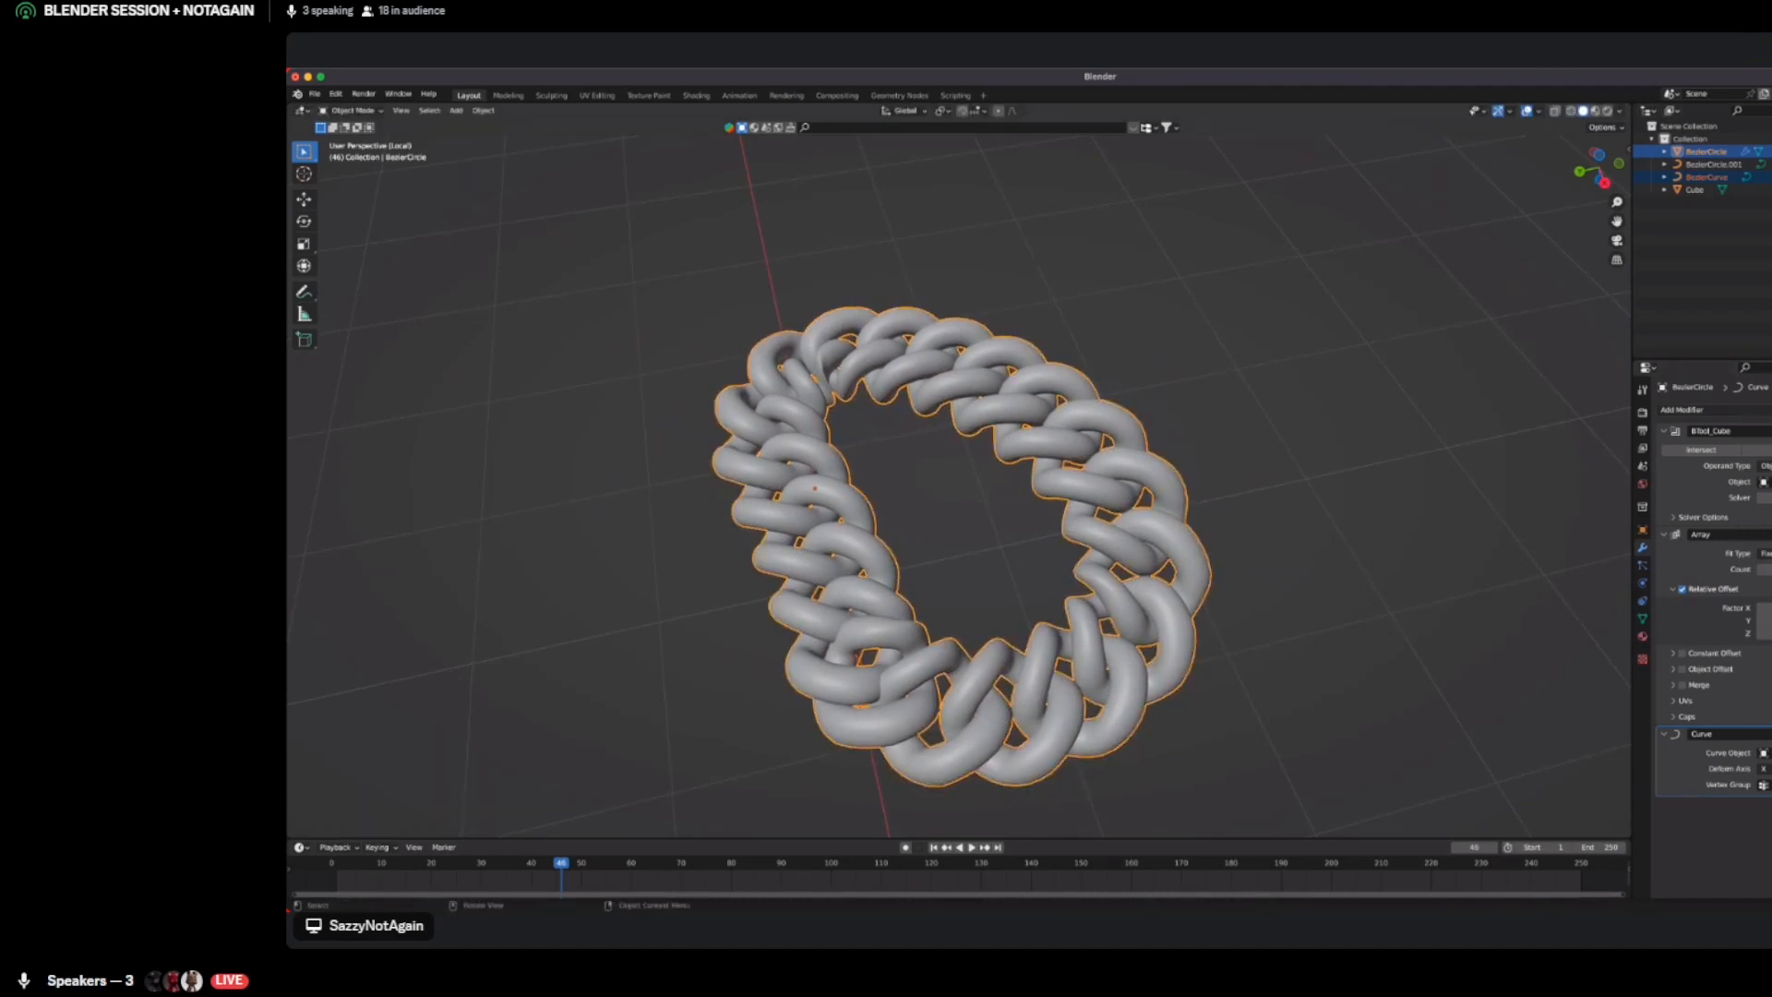
Select only the Bezier loop and scale it up uniformly by about 1.2
{"action": "left_click", "coordinate": [1706, 177]}
{"action": "key", "text": "s"}
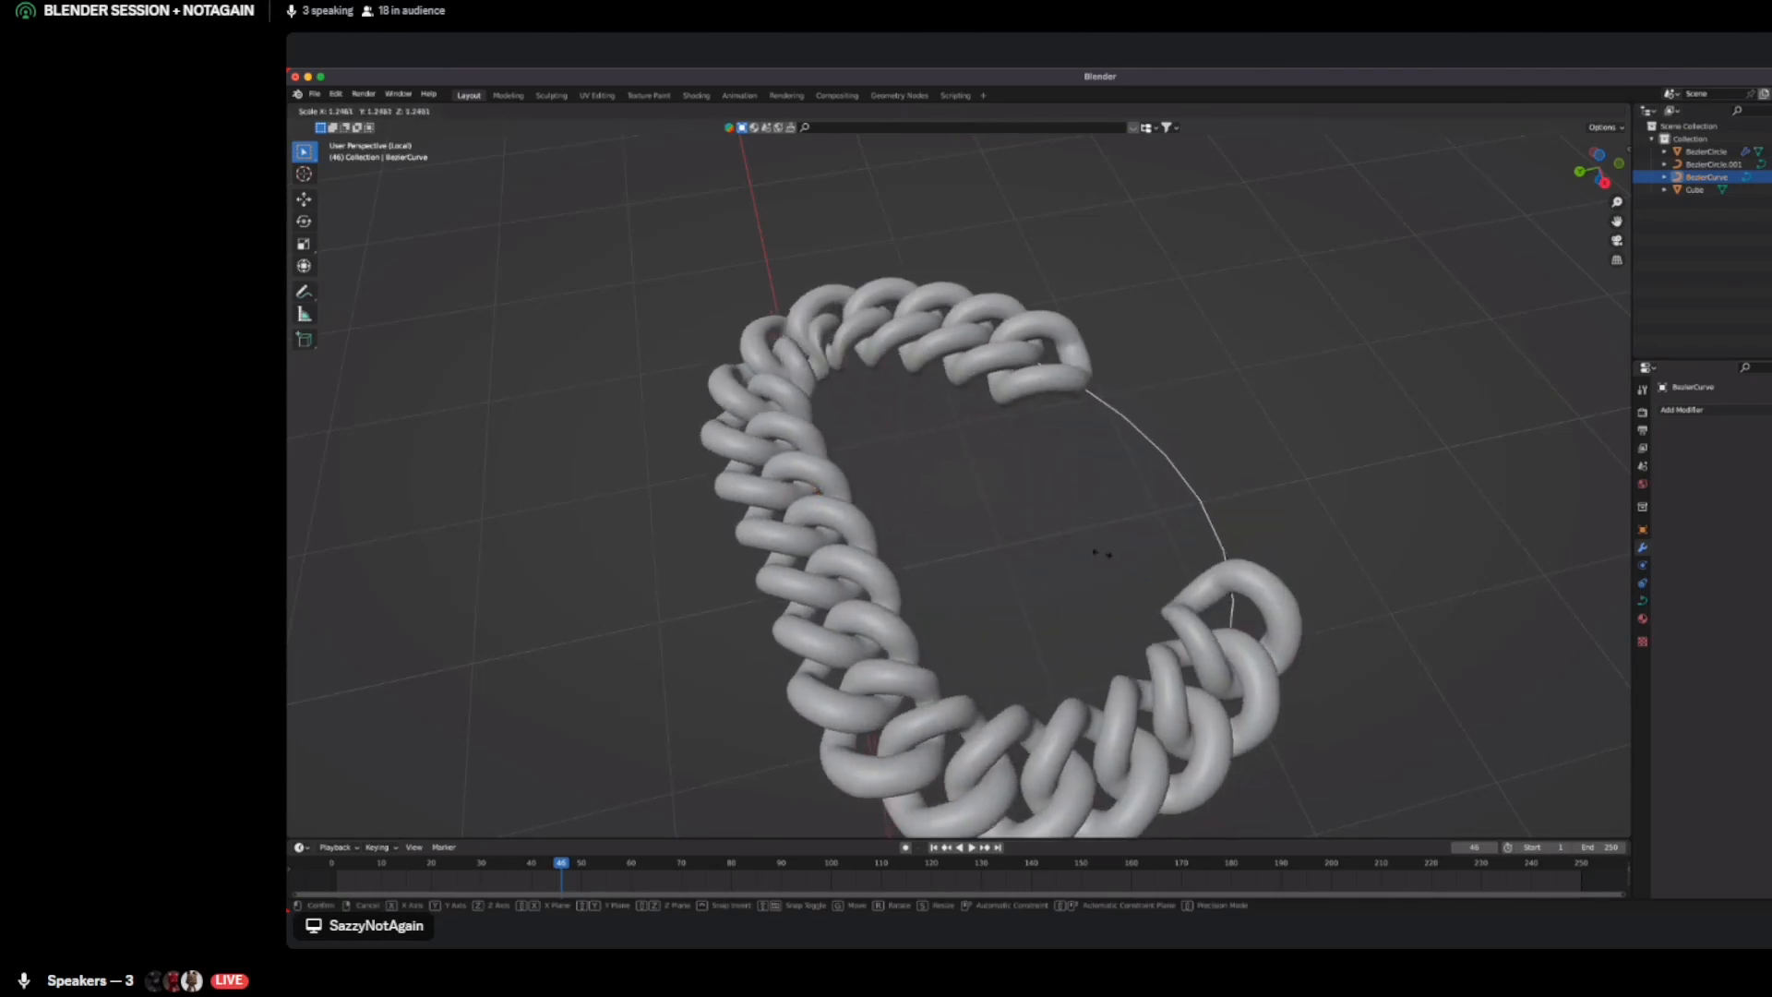
{"action": "left_click", "coordinate": [1105, 554]}
{"action": "middle_click_drag", "start_coordinate": [1105, 554], "coordinate": [813, 563]}
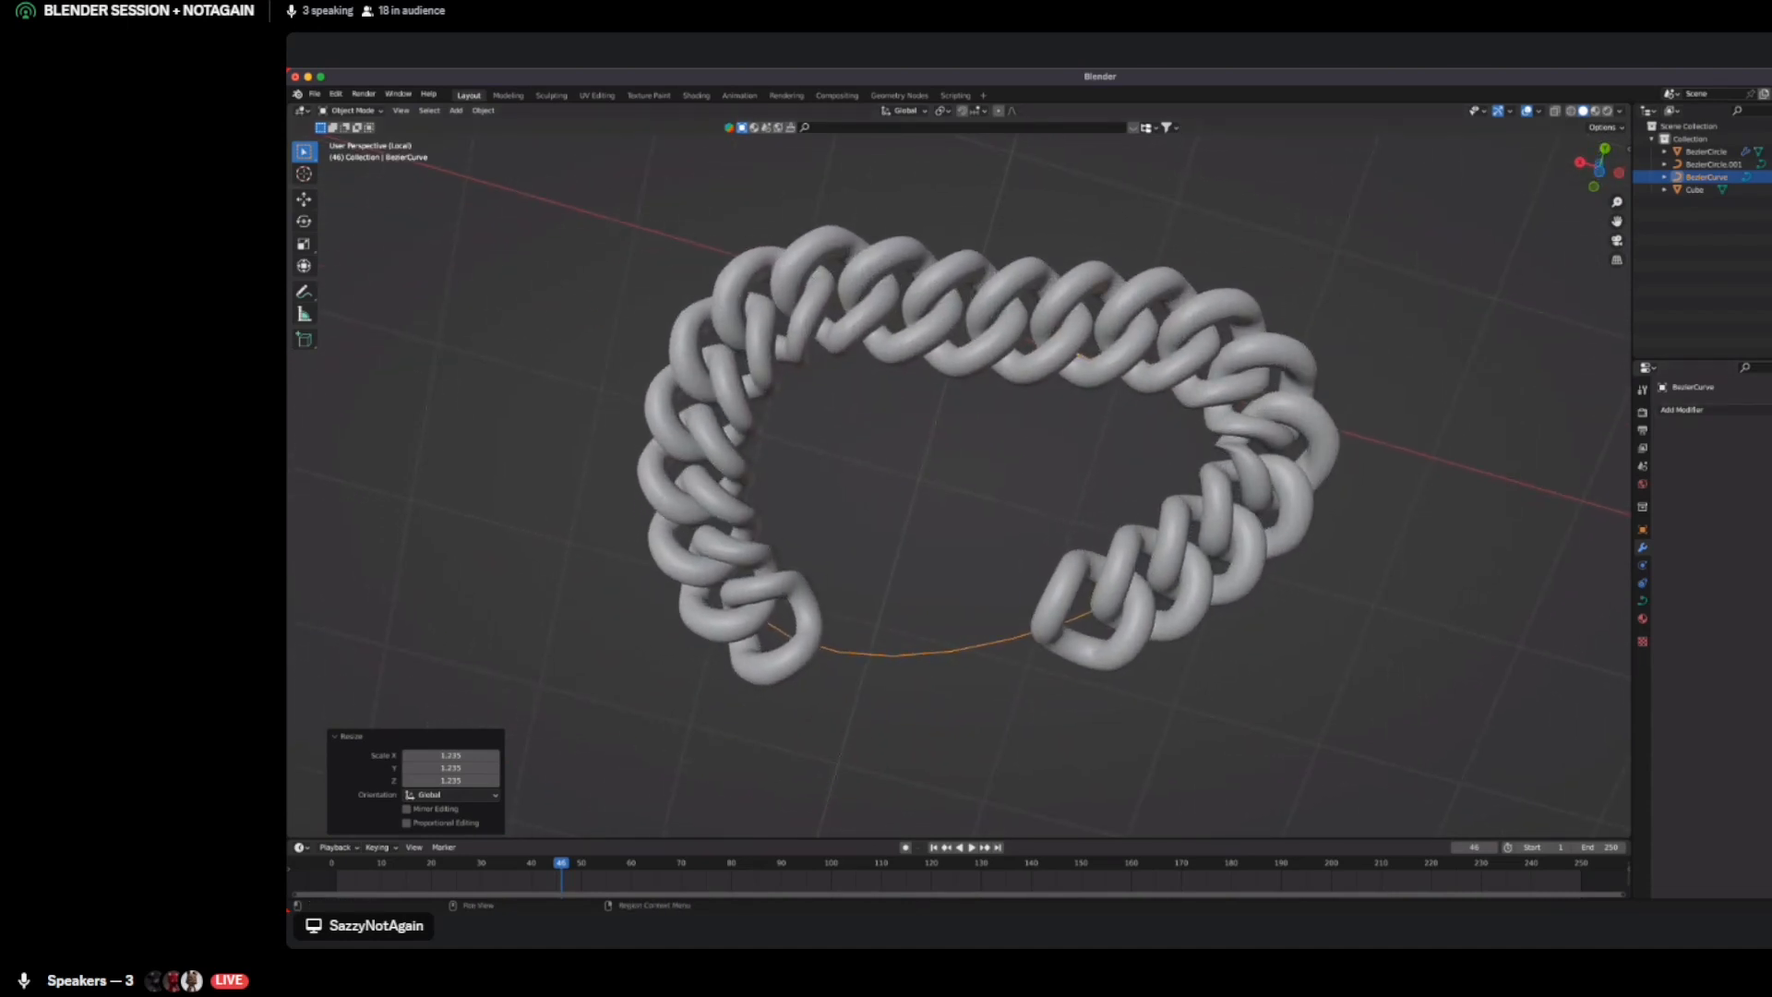
Select the chain and increase its Array count until the links fill the gap in the enlarged loop
{"action": "left_click", "coordinate": [701, 554]}
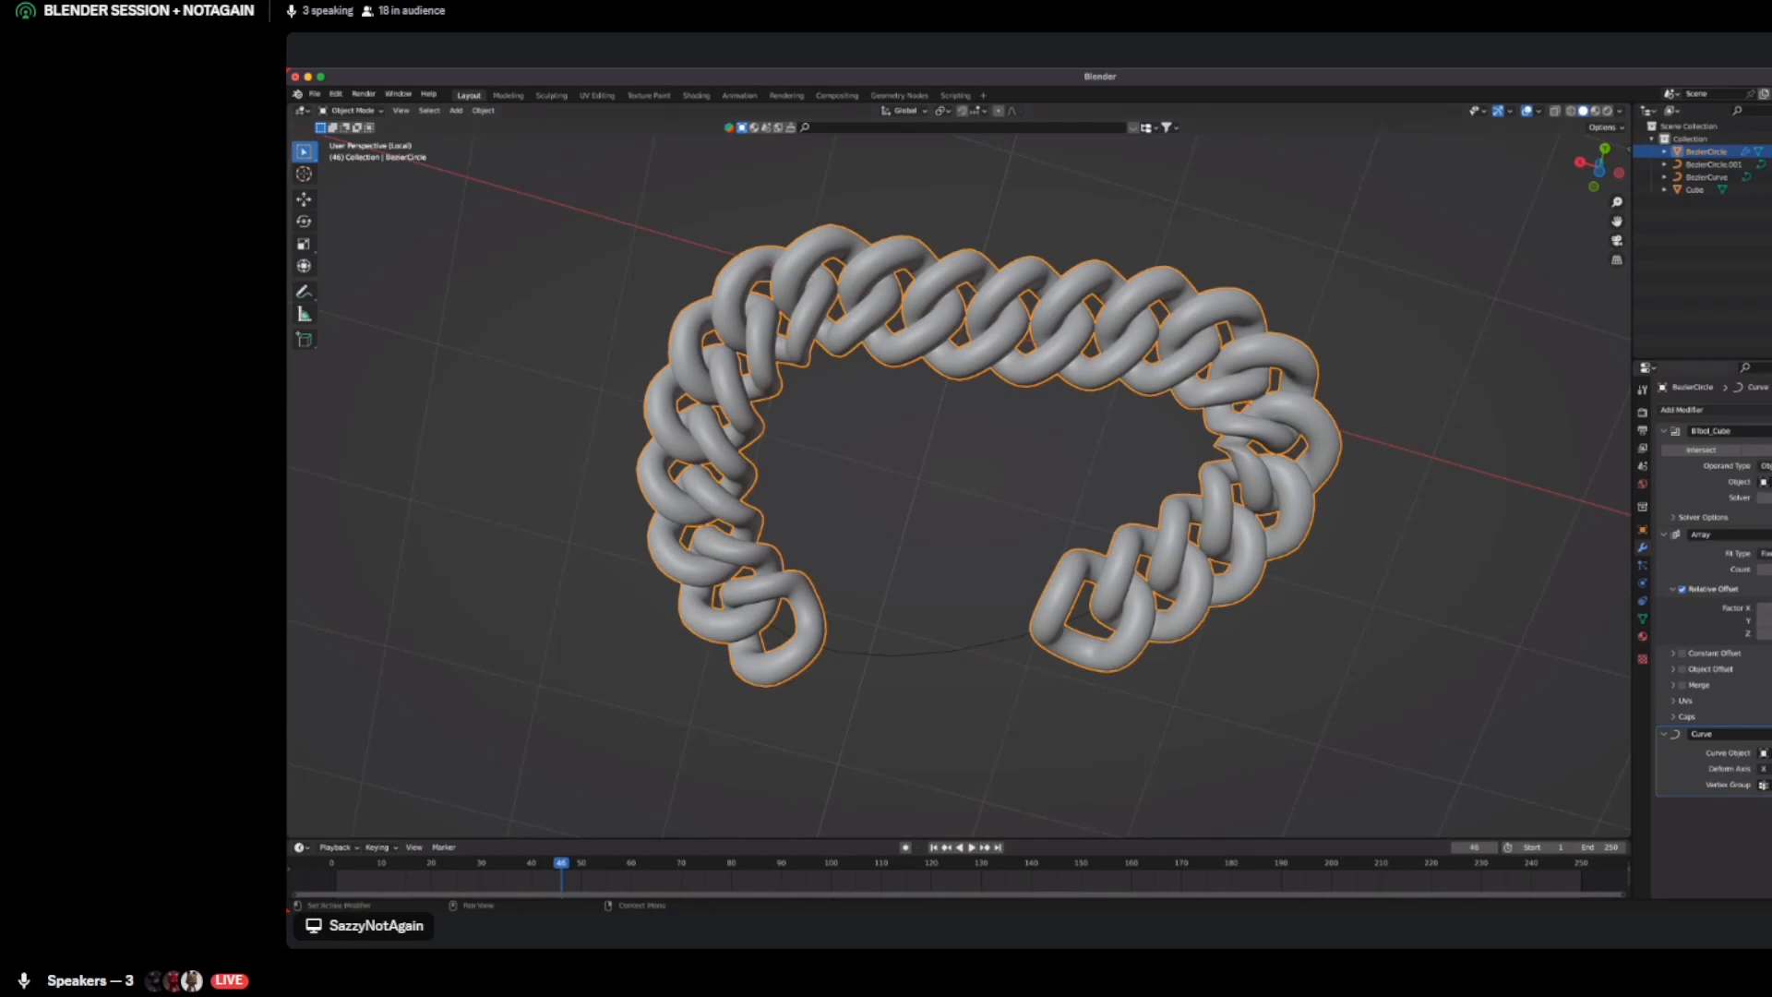
{"action": "left_click", "coordinate": [1769, 568]}
{"action": "left_click", "coordinate": [1769, 569]}
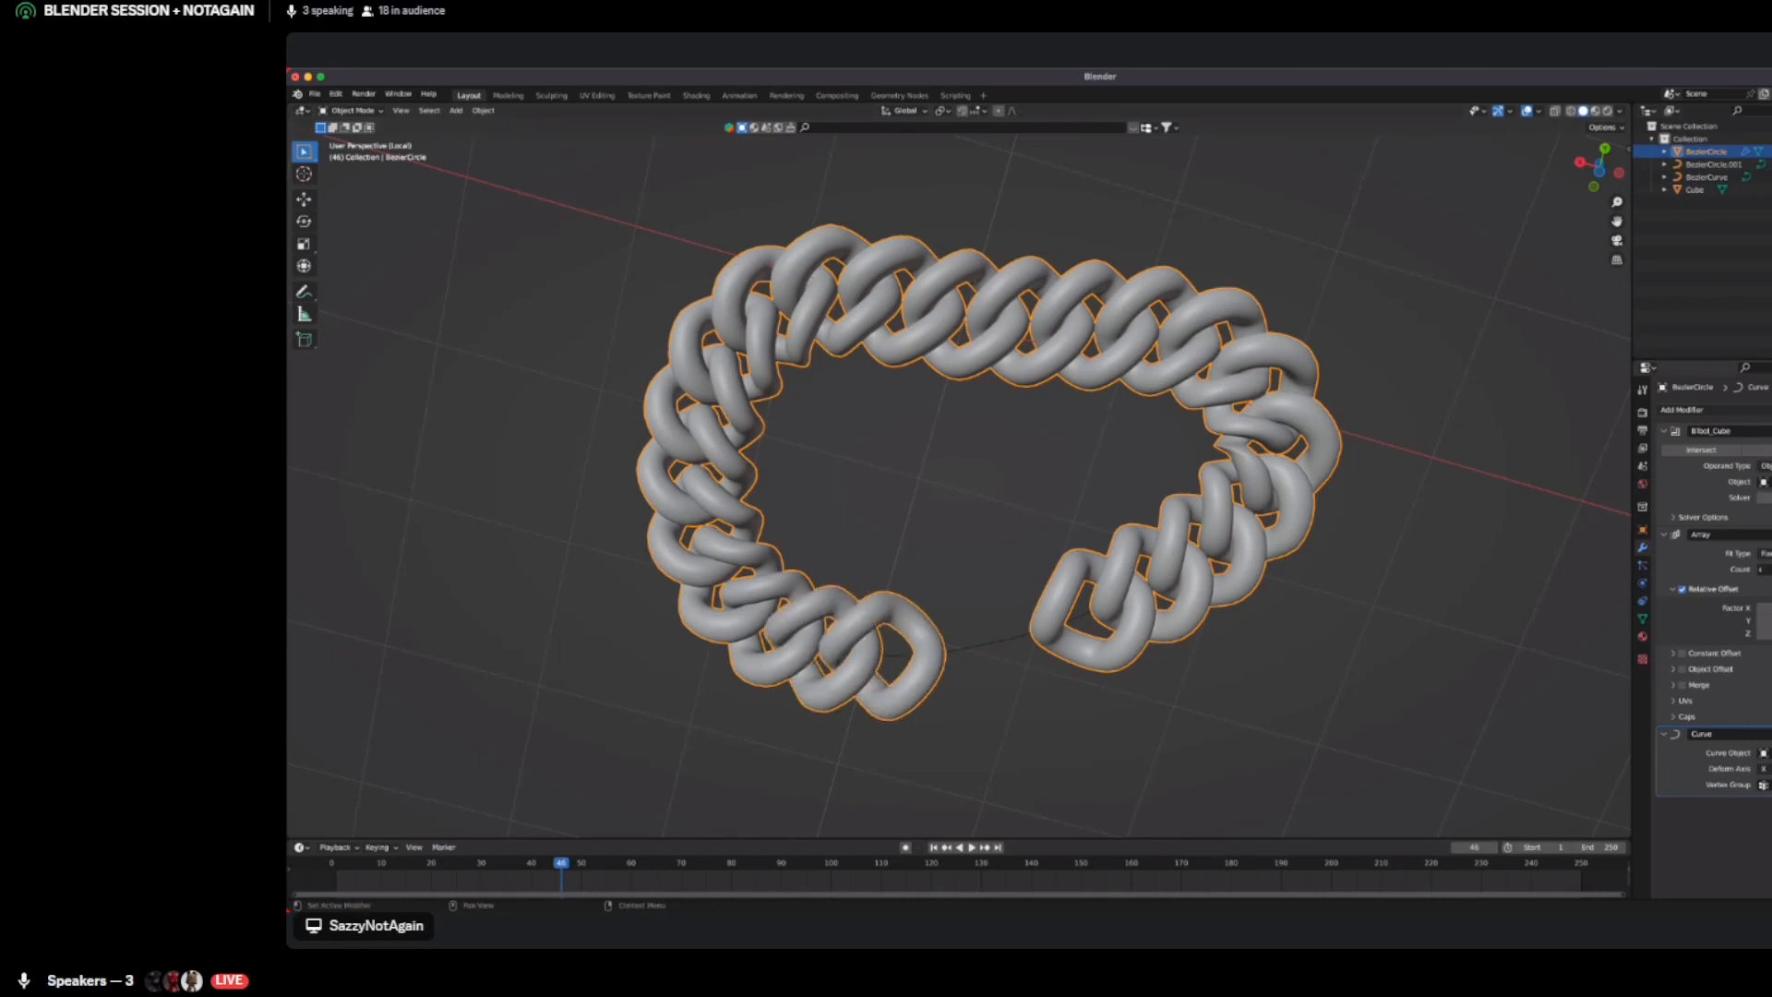
{"action": "left_click", "coordinate": [1768, 568]}
{"action": "left_click", "coordinate": [1769, 569]}
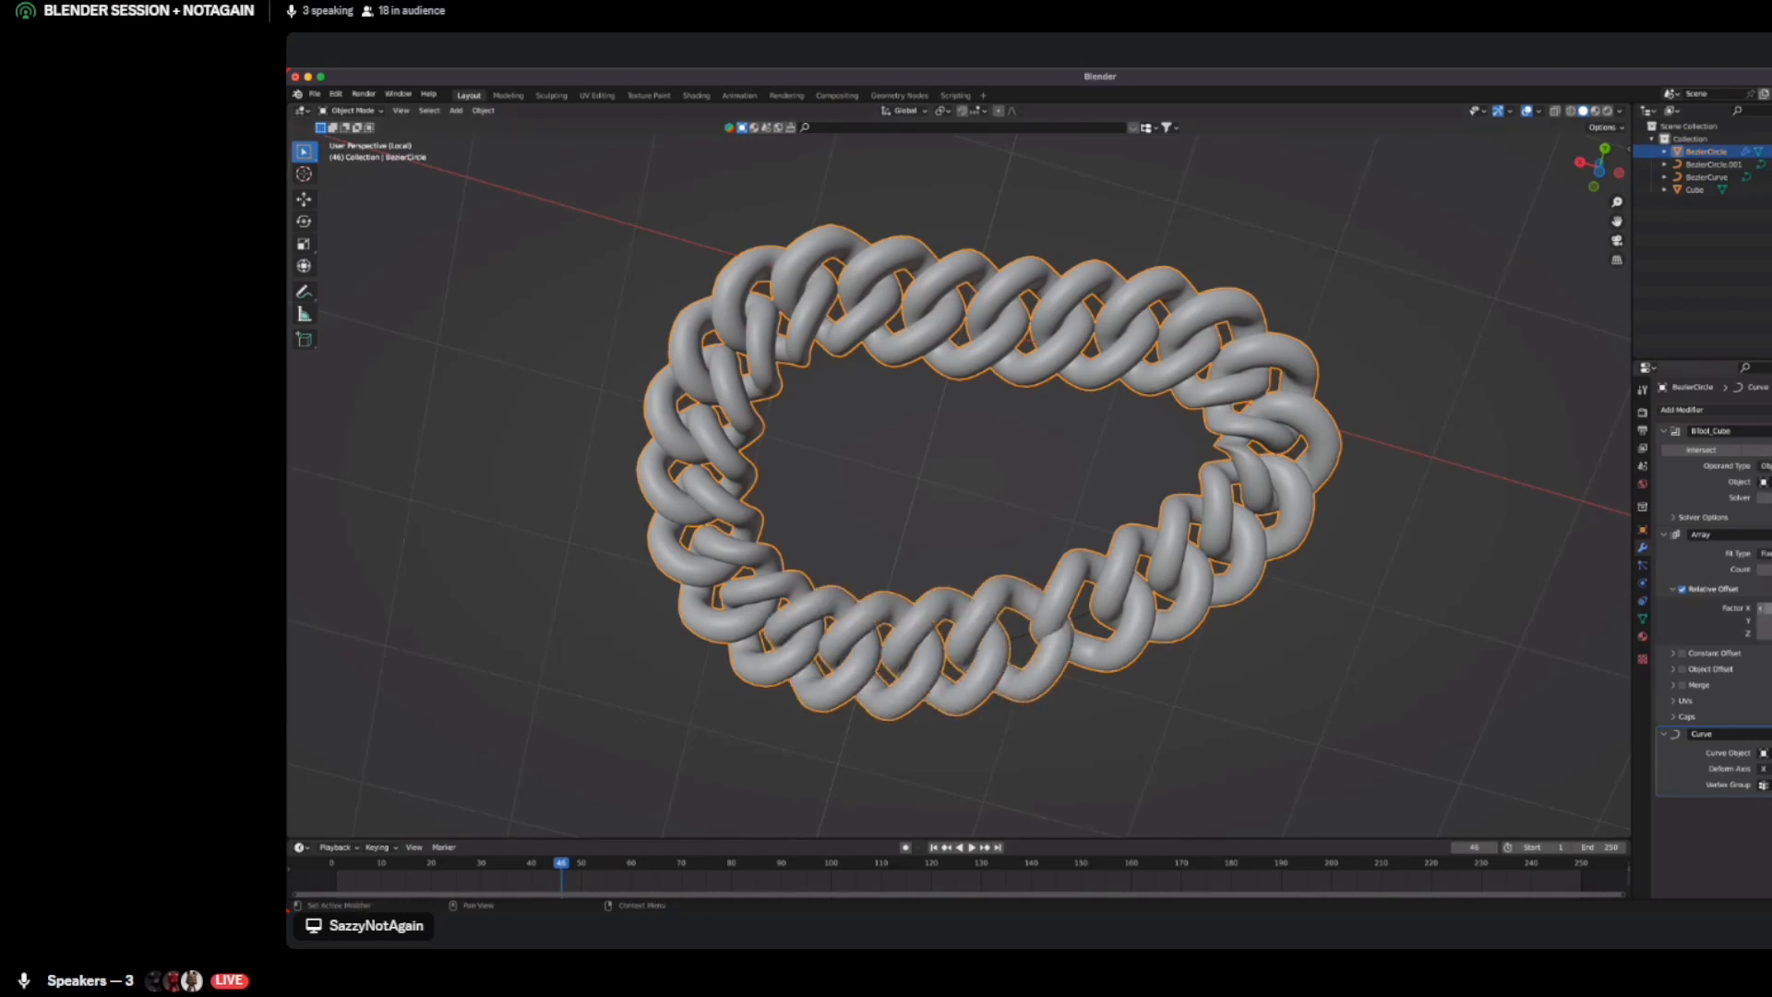
Try a tighter relative X offset in the chain's Array modifier and widen it back to the previous link spacing
{"action": "left_click", "coordinate": [1762, 608]}
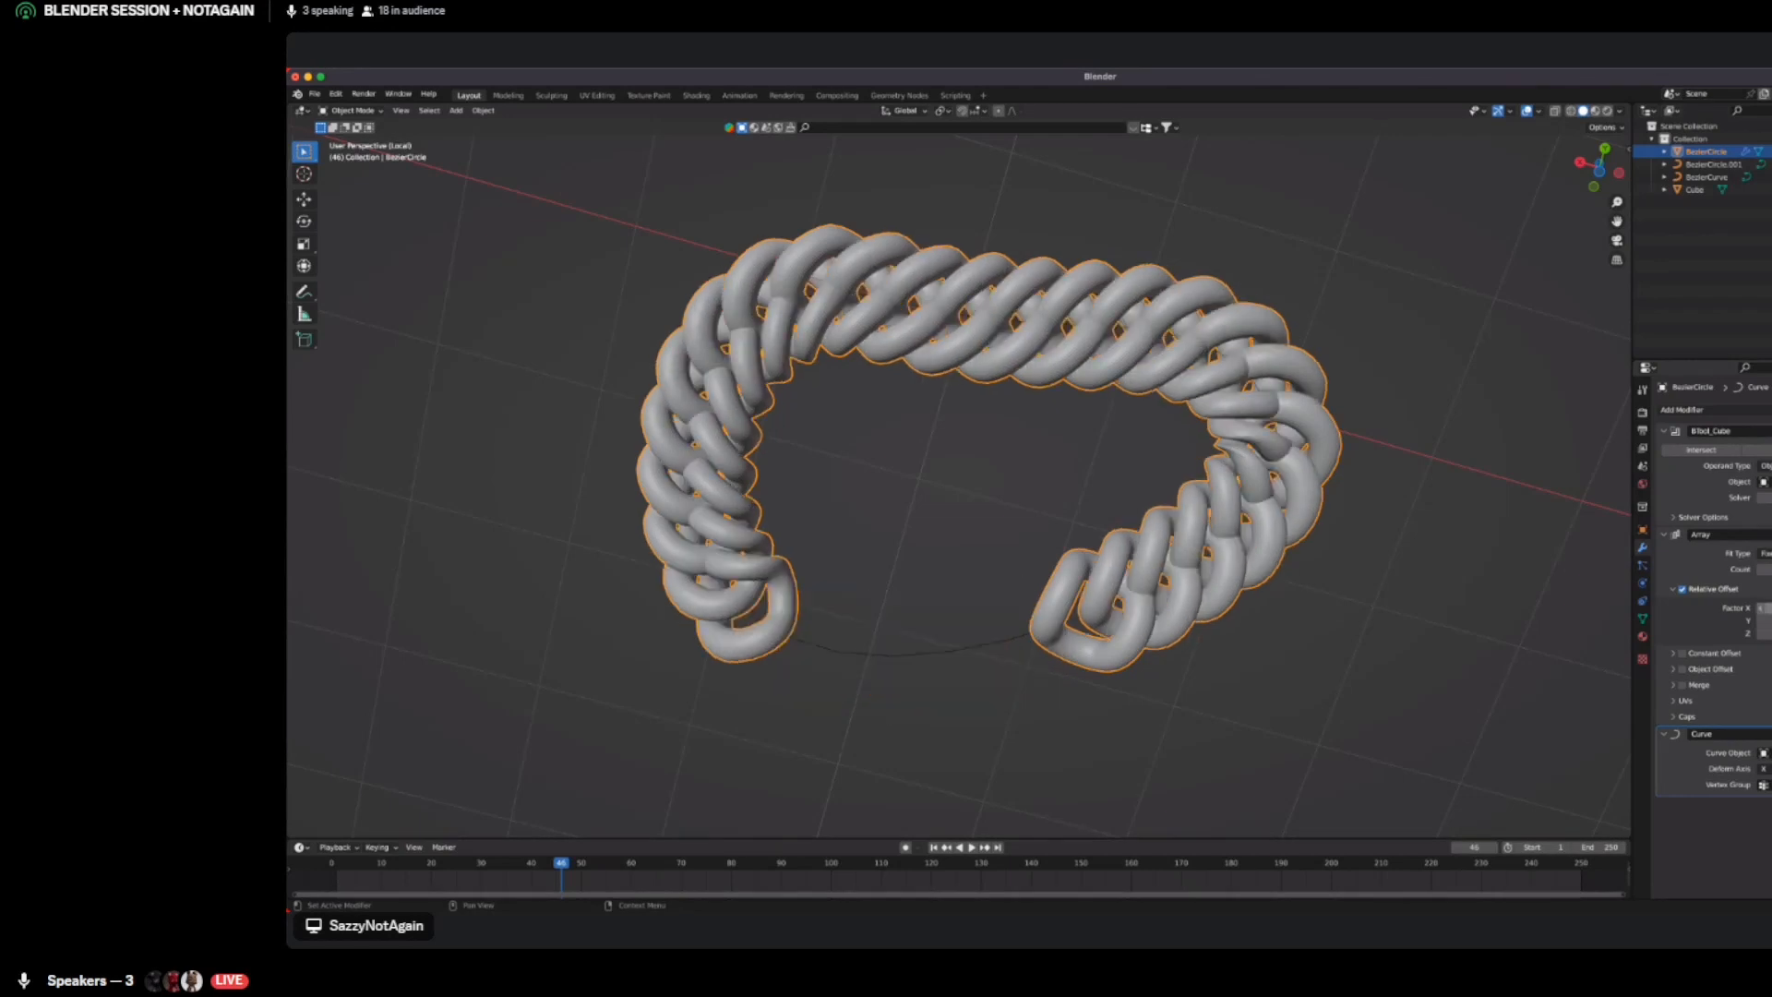
{"action": "left_click_drag", "start_coordinate": [1762, 608], "coordinate": [1771, 608]}
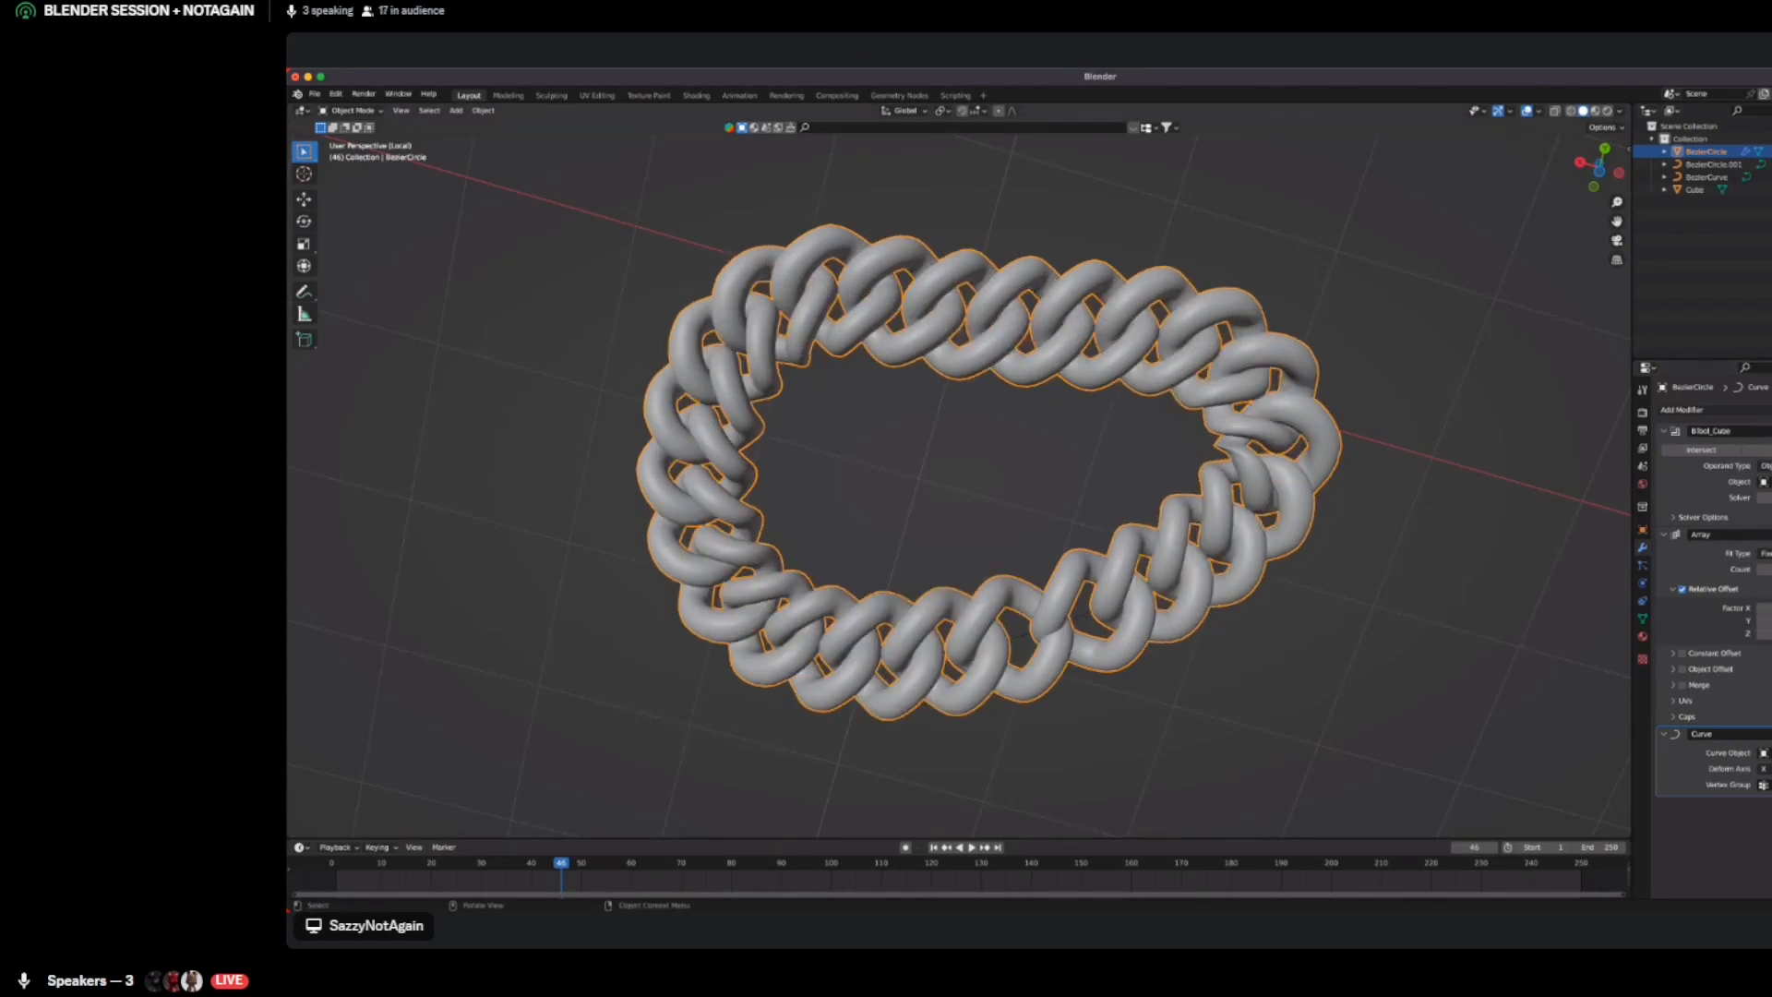
Try a relative X offset of 0.48 in the chain's Array modifier, then widen it to 0.51
{"action": "left_click", "coordinate": [1763, 609]}
{"action": "type", "text": ".48"}
{"action": "key", "text": "Return"}
{"action": "left_click", "coordinate": [1764, 608]}
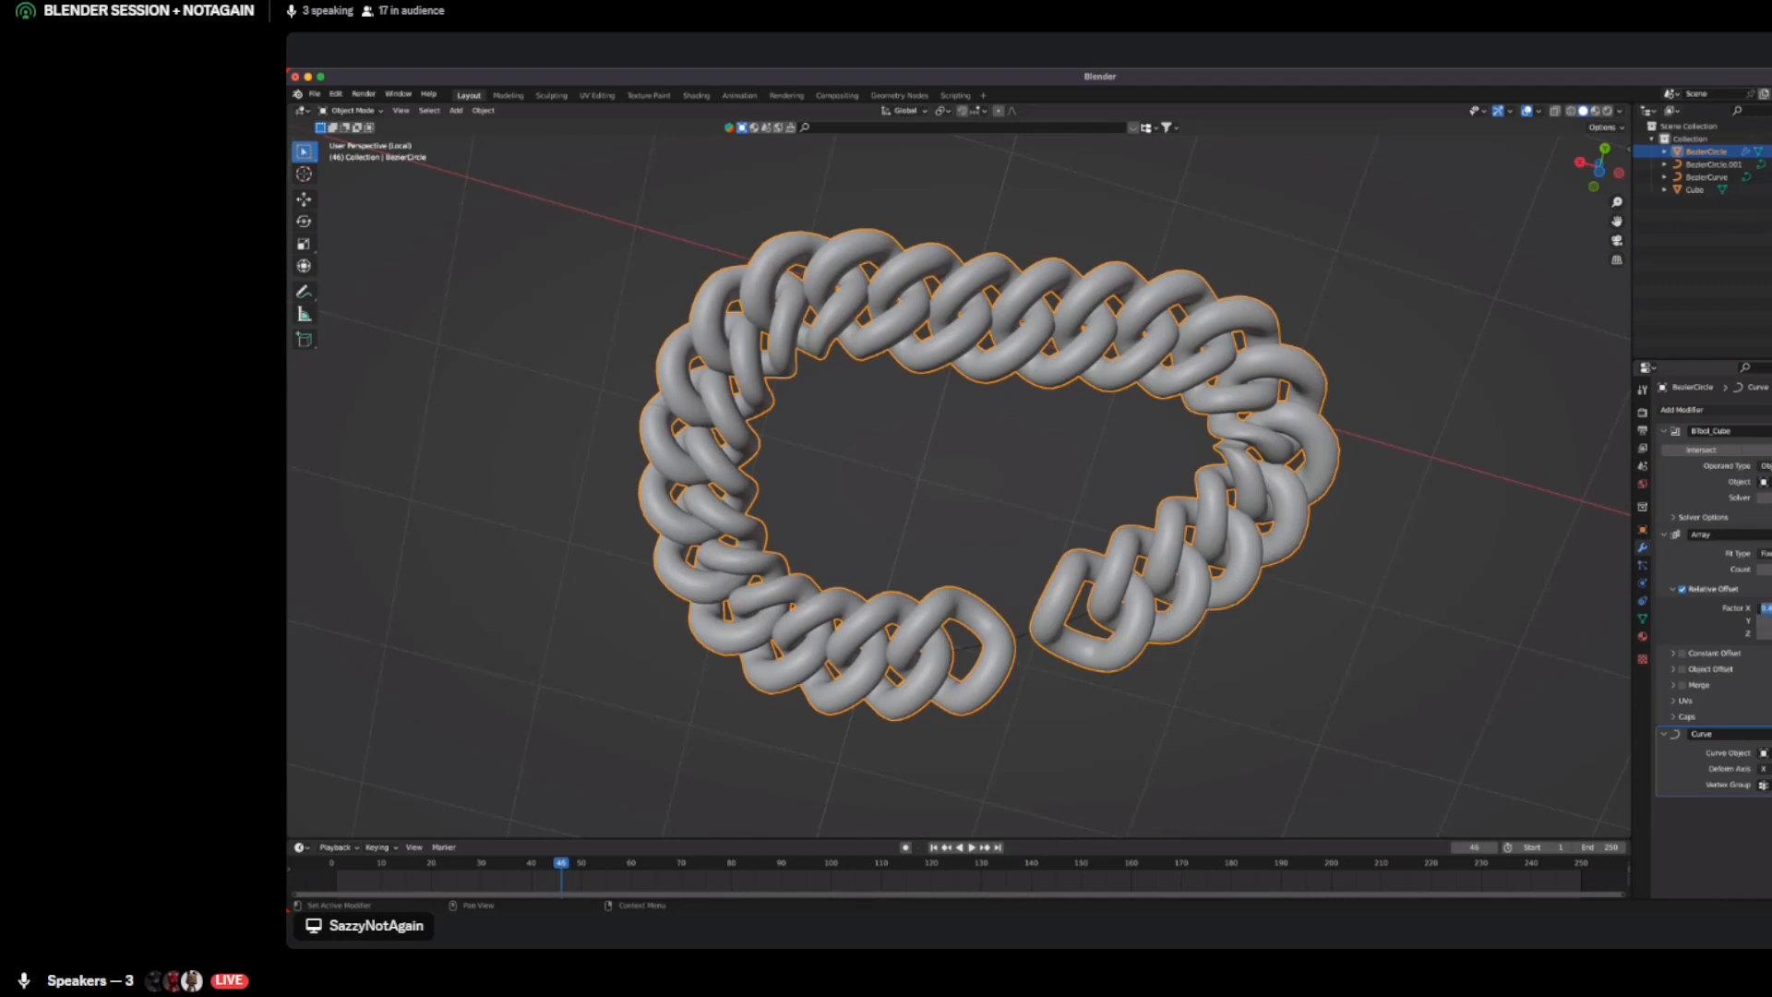
{"action": "type", "text": ".5"}
{"action": "key", "text": "Return"}
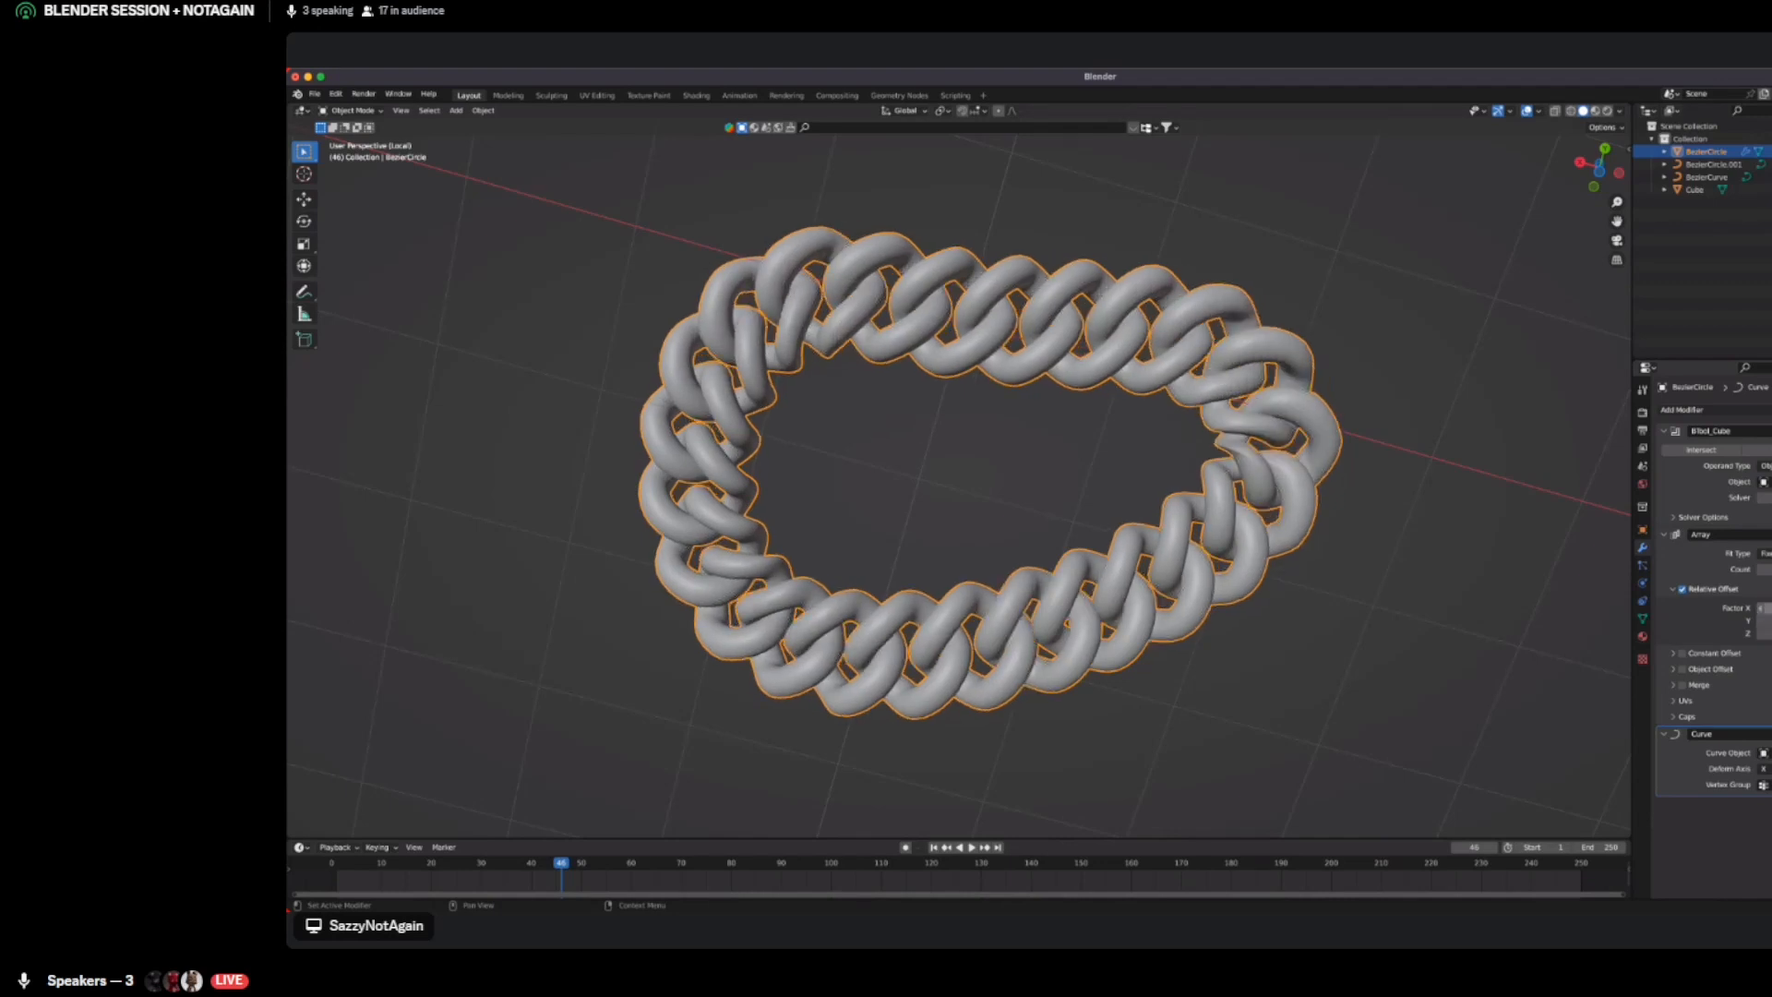
Edit BezierCurve and move one of its side control points outward to enlarge the loop
{"action": "middle_click_drag", "start_coordinate": [960, 480], "coordinate": [901, 480]}
{"action": "key", "text": "alt+a"}
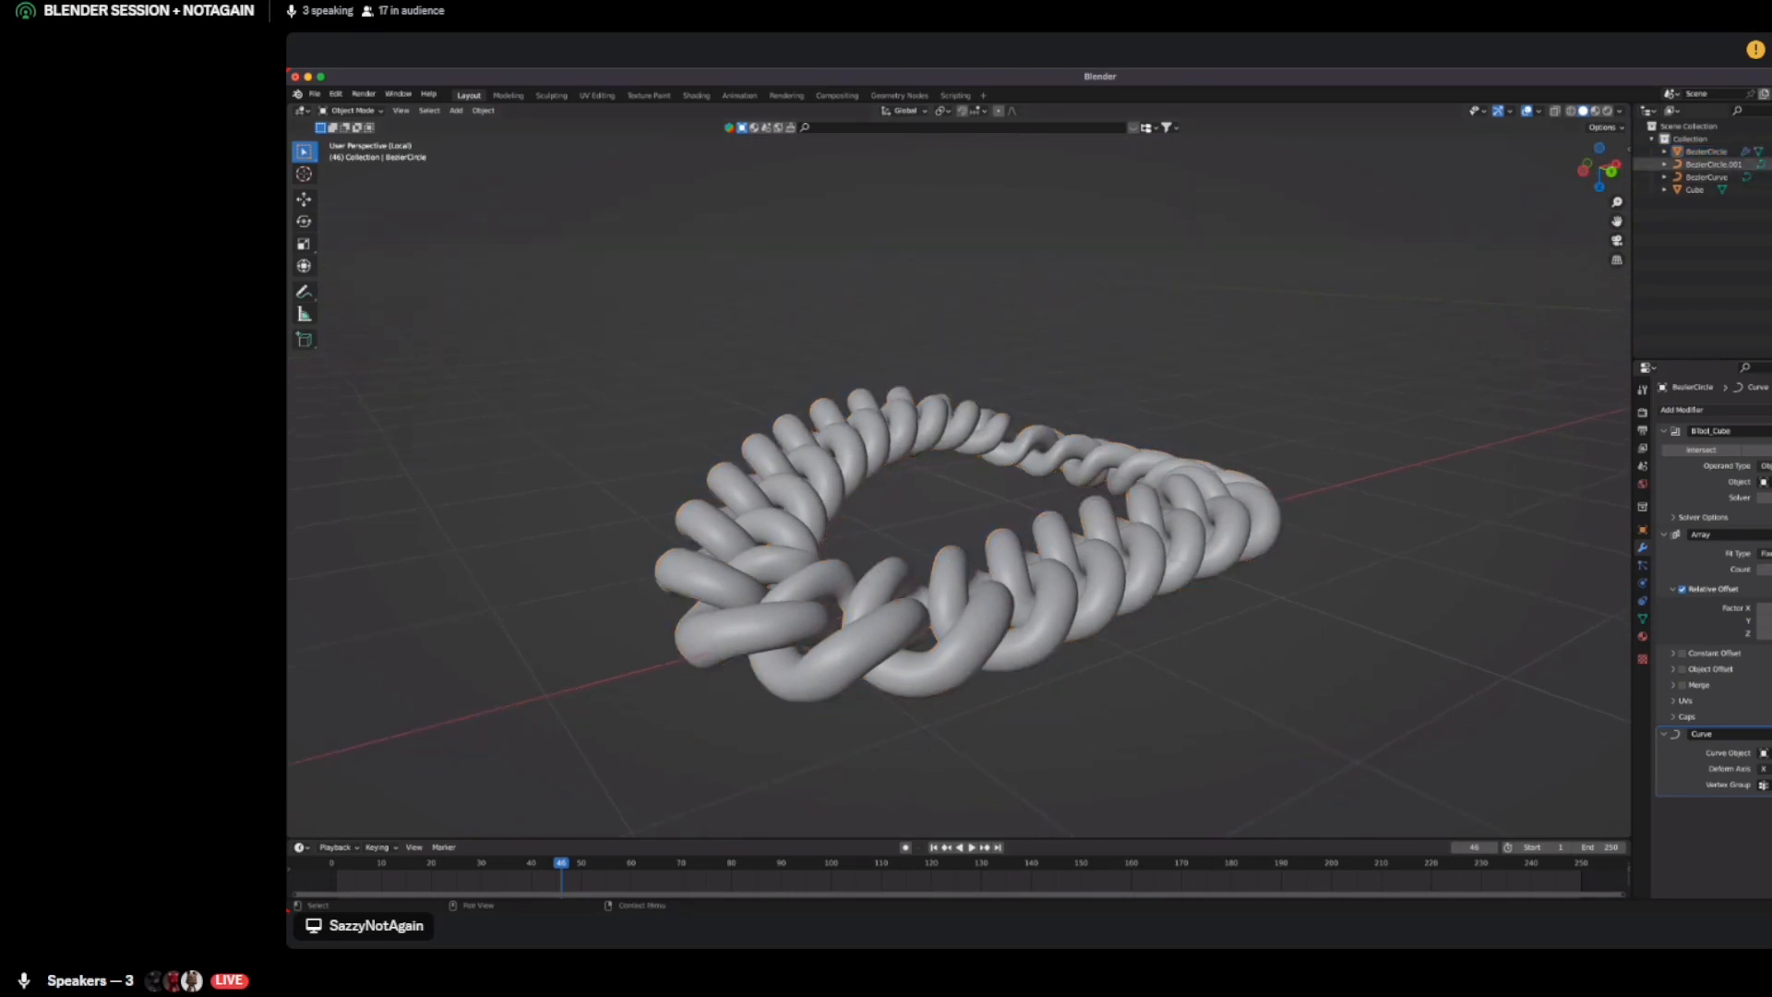
{"action": "left_click", "coordinate": [1712, 164]}
{"action": "key", "text": "Tab"}
{"action": "key", "text": "Tab"}
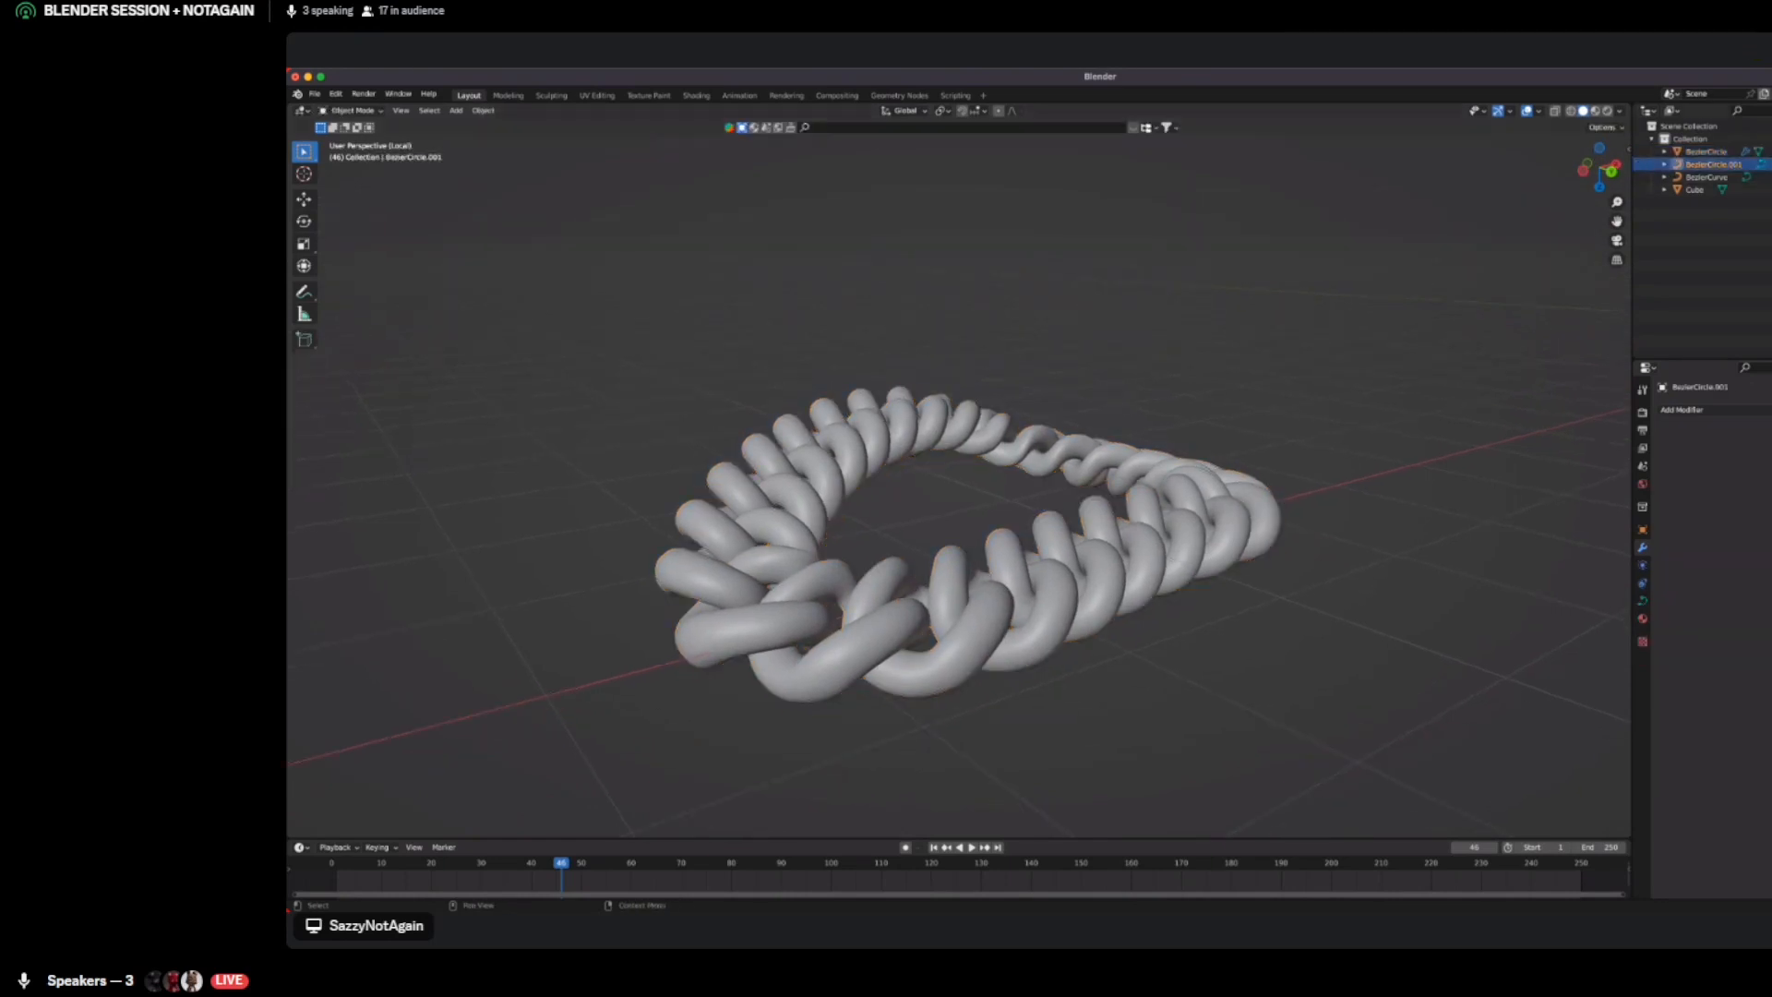
{"action": "left_click", "coordinate": [1707, 177]}
{"action": "key", "text": "Tab"}
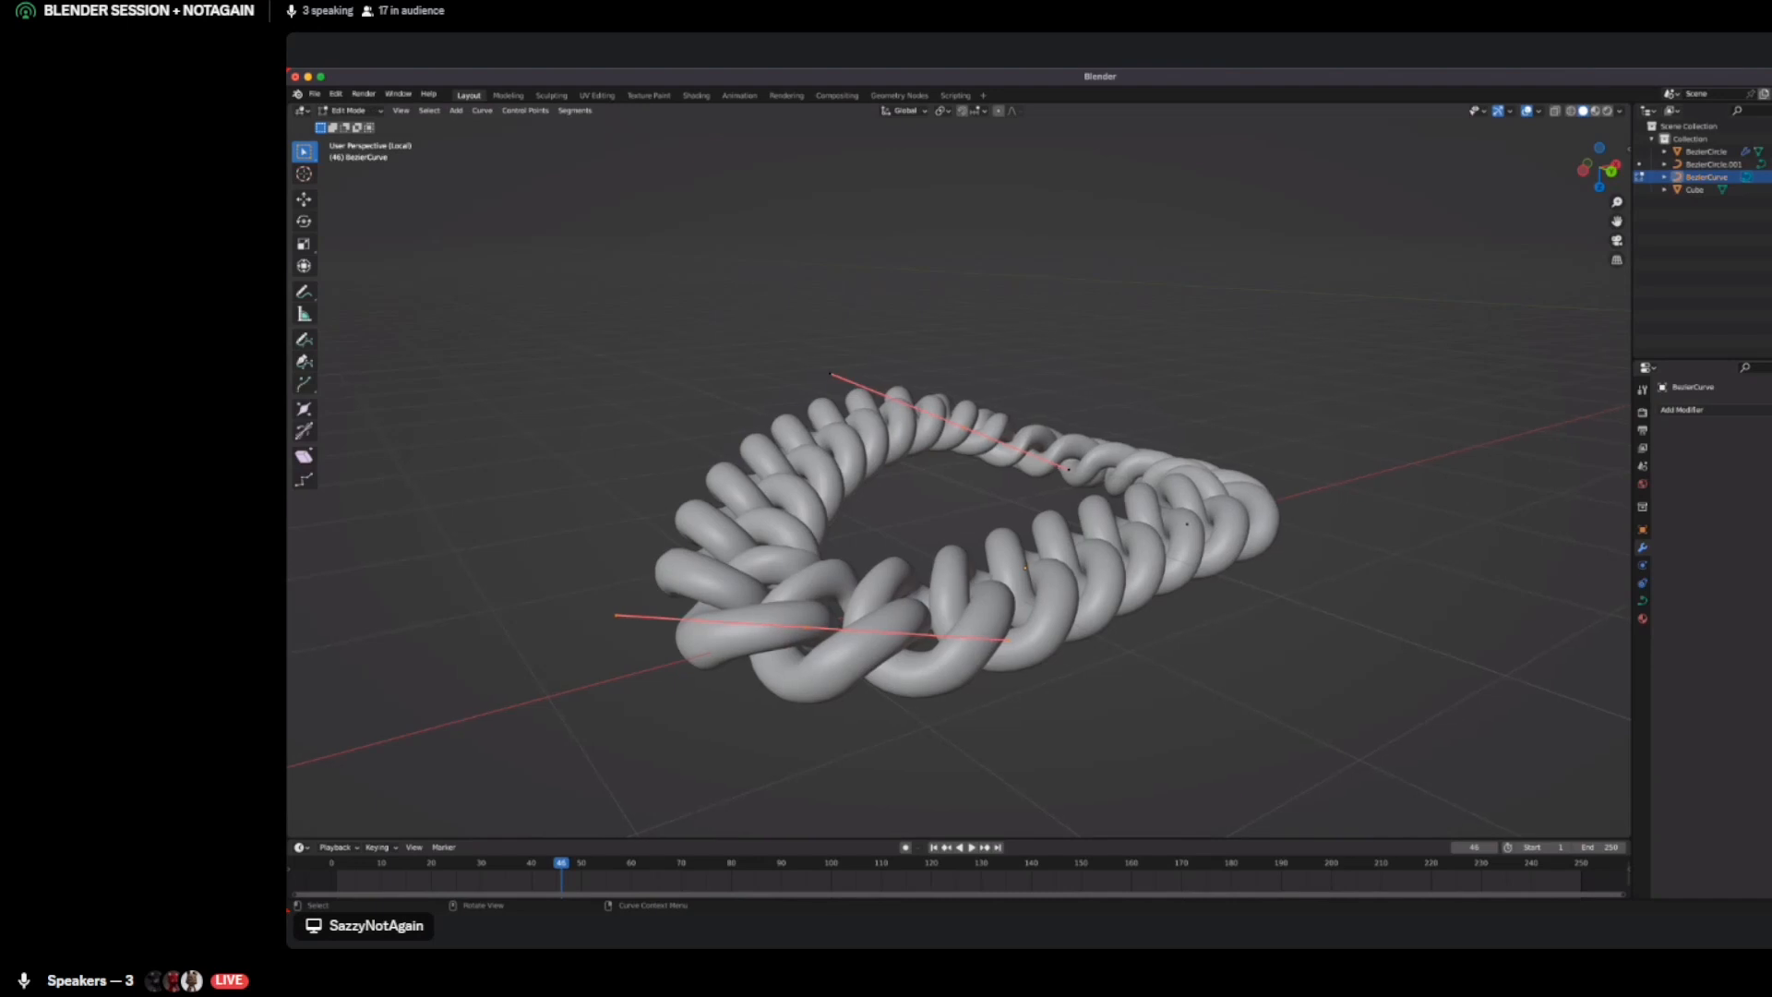
{"action": "middle_click_drag", "start_coordinate": [960, 480], "coordinate": [1011, 560]}
{"action": "middle_click_drag", "start_coordinate": [1110, 385], "coordinate": [1080, 416]}
{"action": "left_click", "coordinate": [1118, 396]}
{"action": "key", "text": "g"}
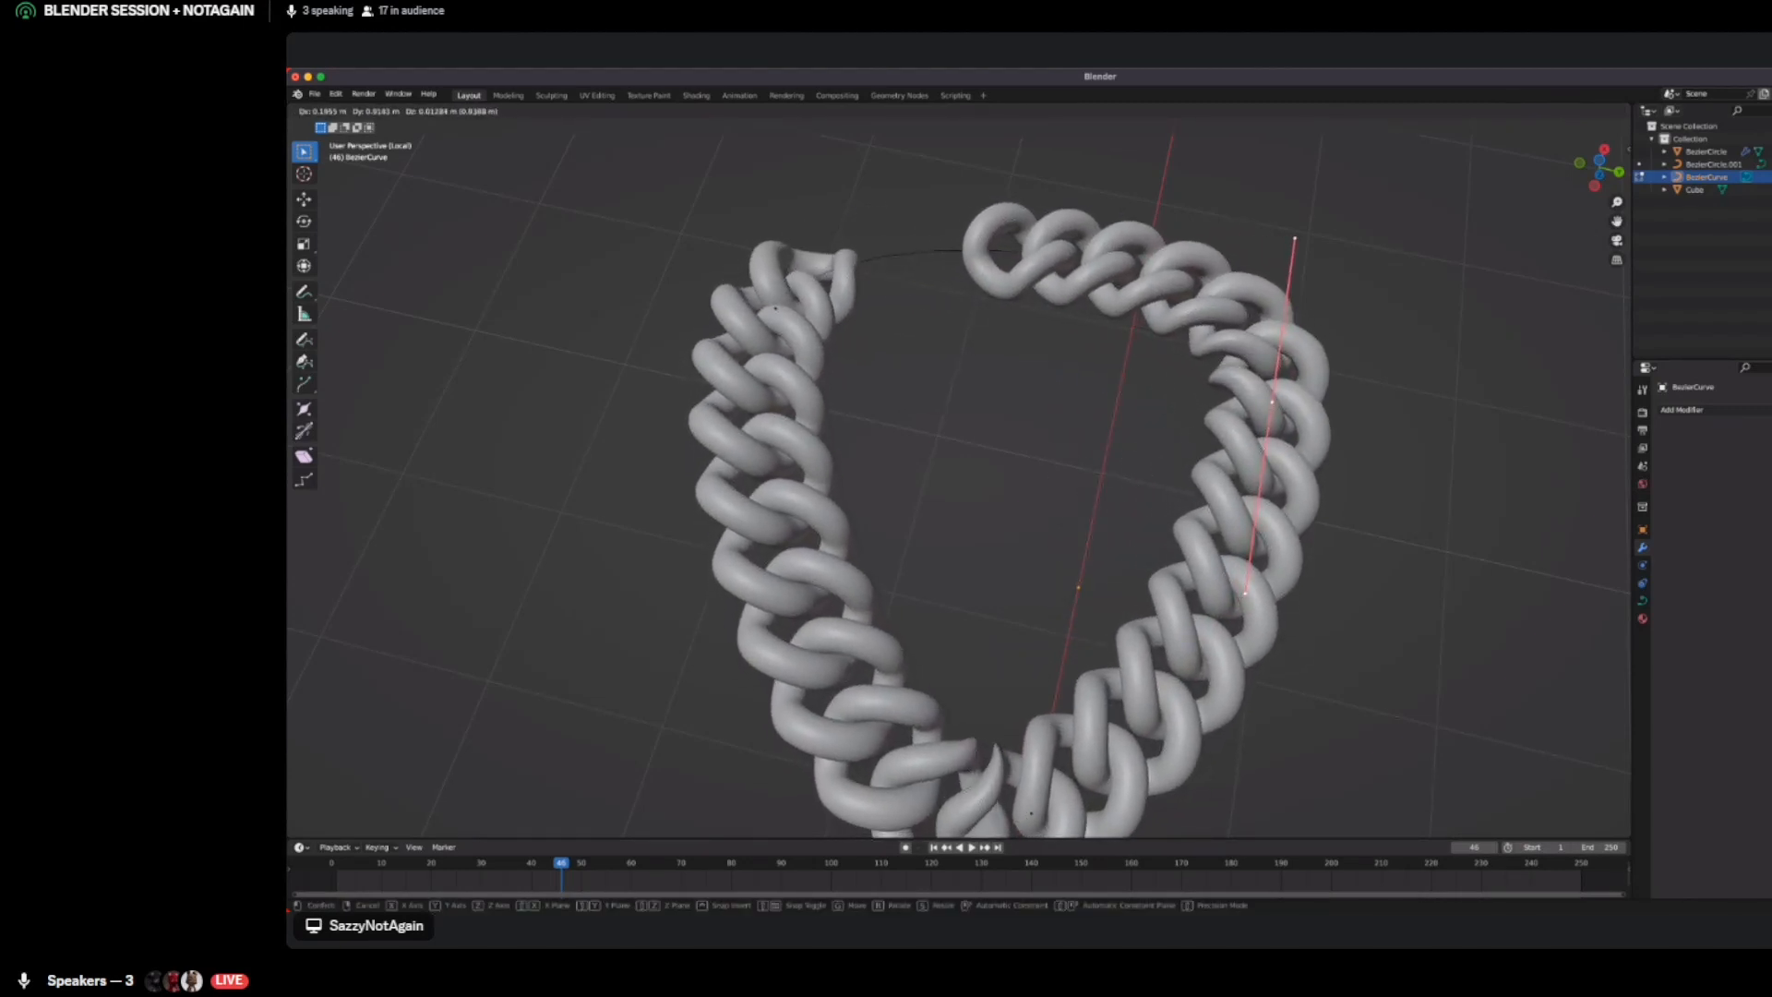
{"action": "key", "text": "Return"}
{"action": "key", "text": "alt+a"}
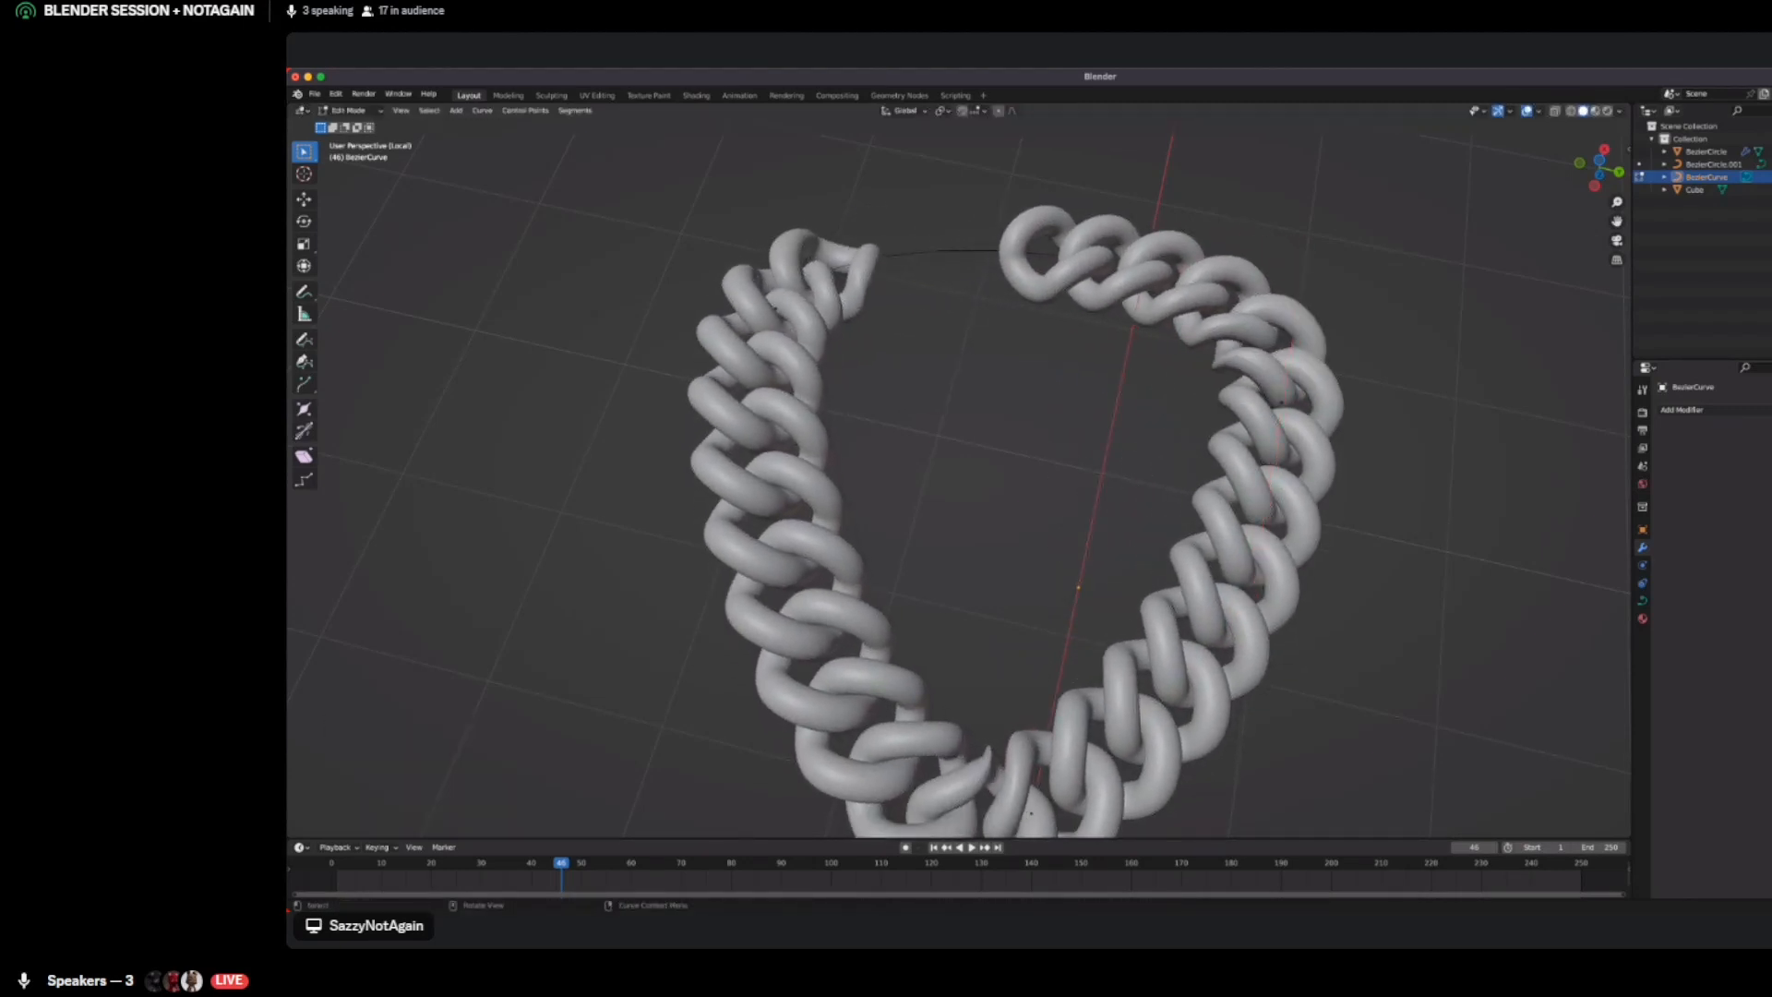
{"action": "key", "text": "Tab"}
Select the chain and raise its Array count to 27 to fill the gap in the widened loop
{"action": "left_click", "coordinate": [1292, 499]}
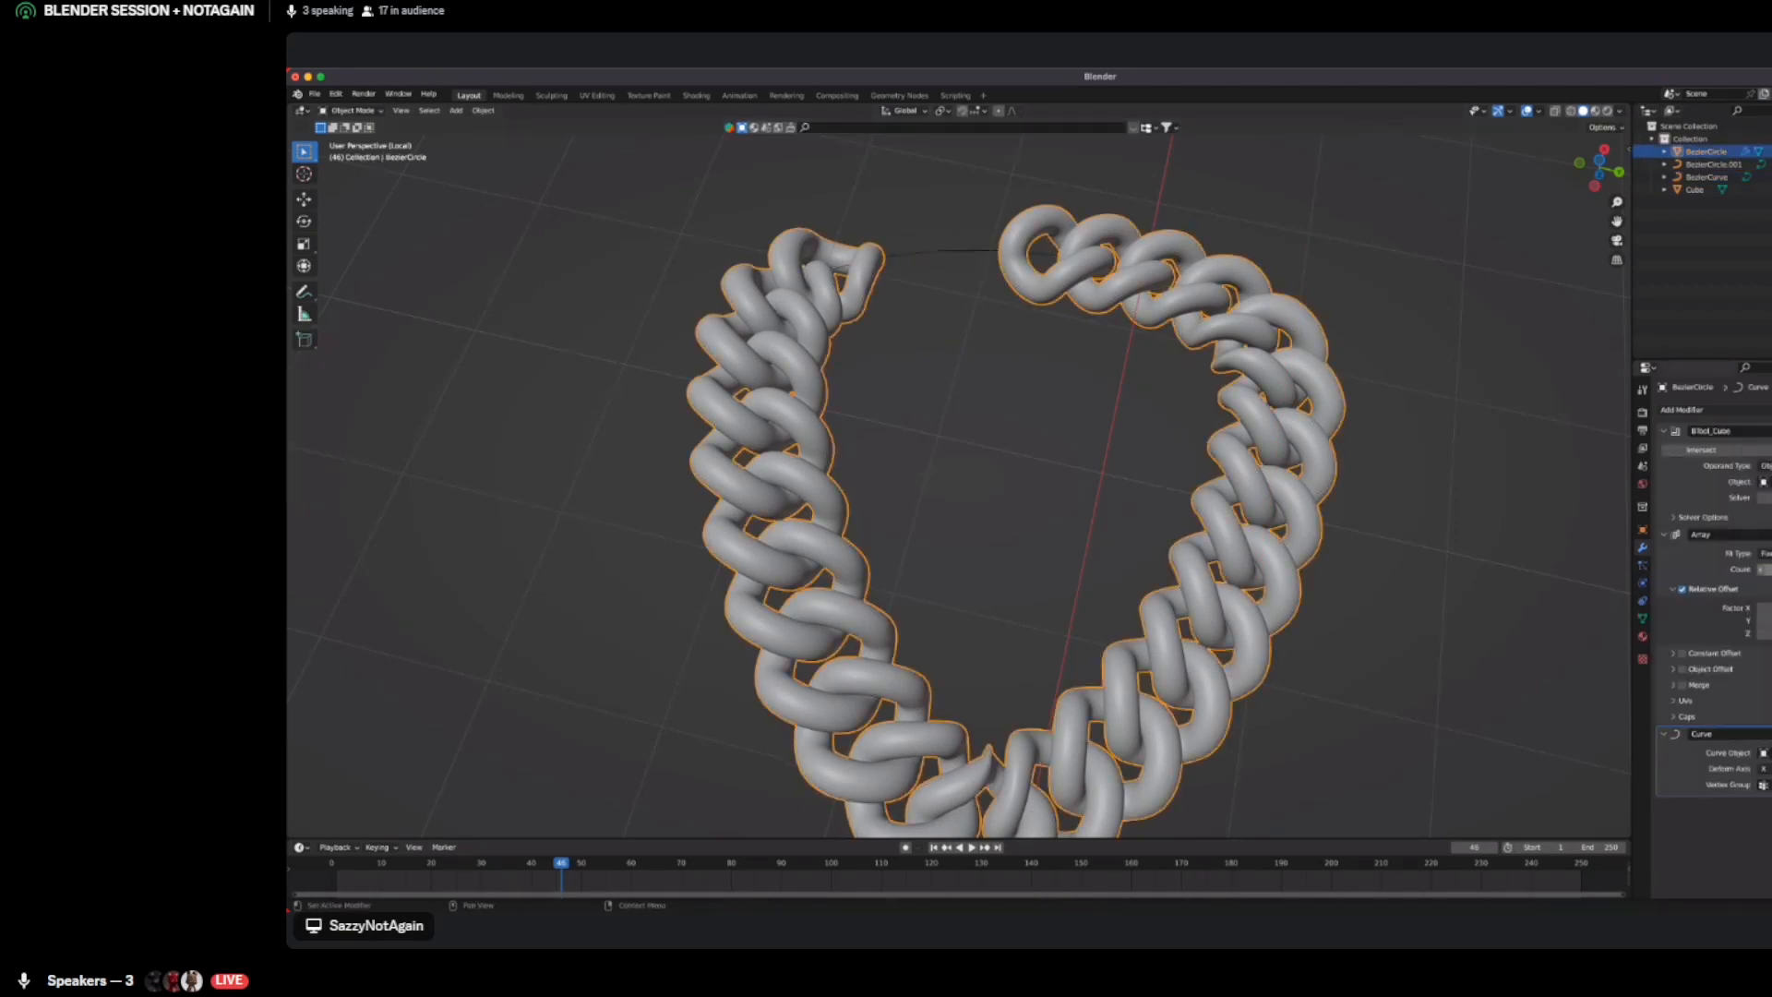
{"action": "left_click", "coordinate": [1768, 569]}
{"action": "left_click", "coordinate": [1769, 570]}
{"action": "left_click", "coordinate": [1769, 569]}
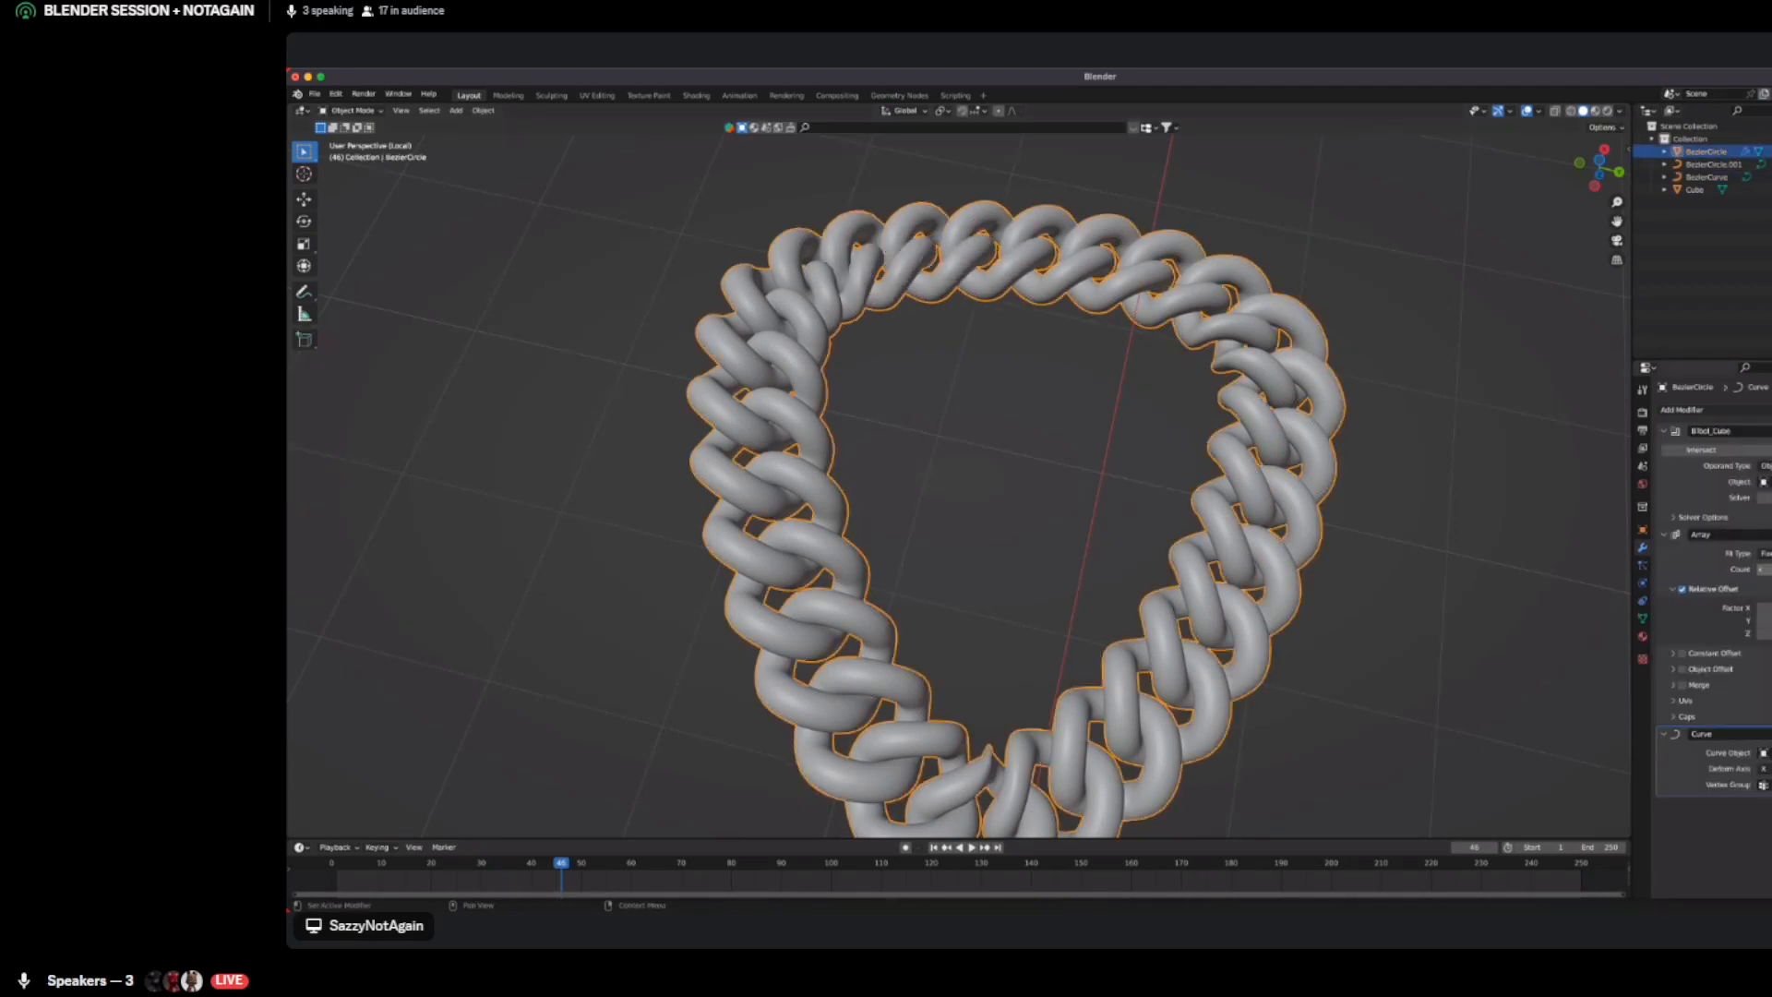
{"action": "middle_click_drag", "start_coordinate": [960, 573], "coordinate": [1223, 508]}
{"action": "middle_click_drag", "start_coordinate": [1368, 646], "coordinate": [1254, 647]}
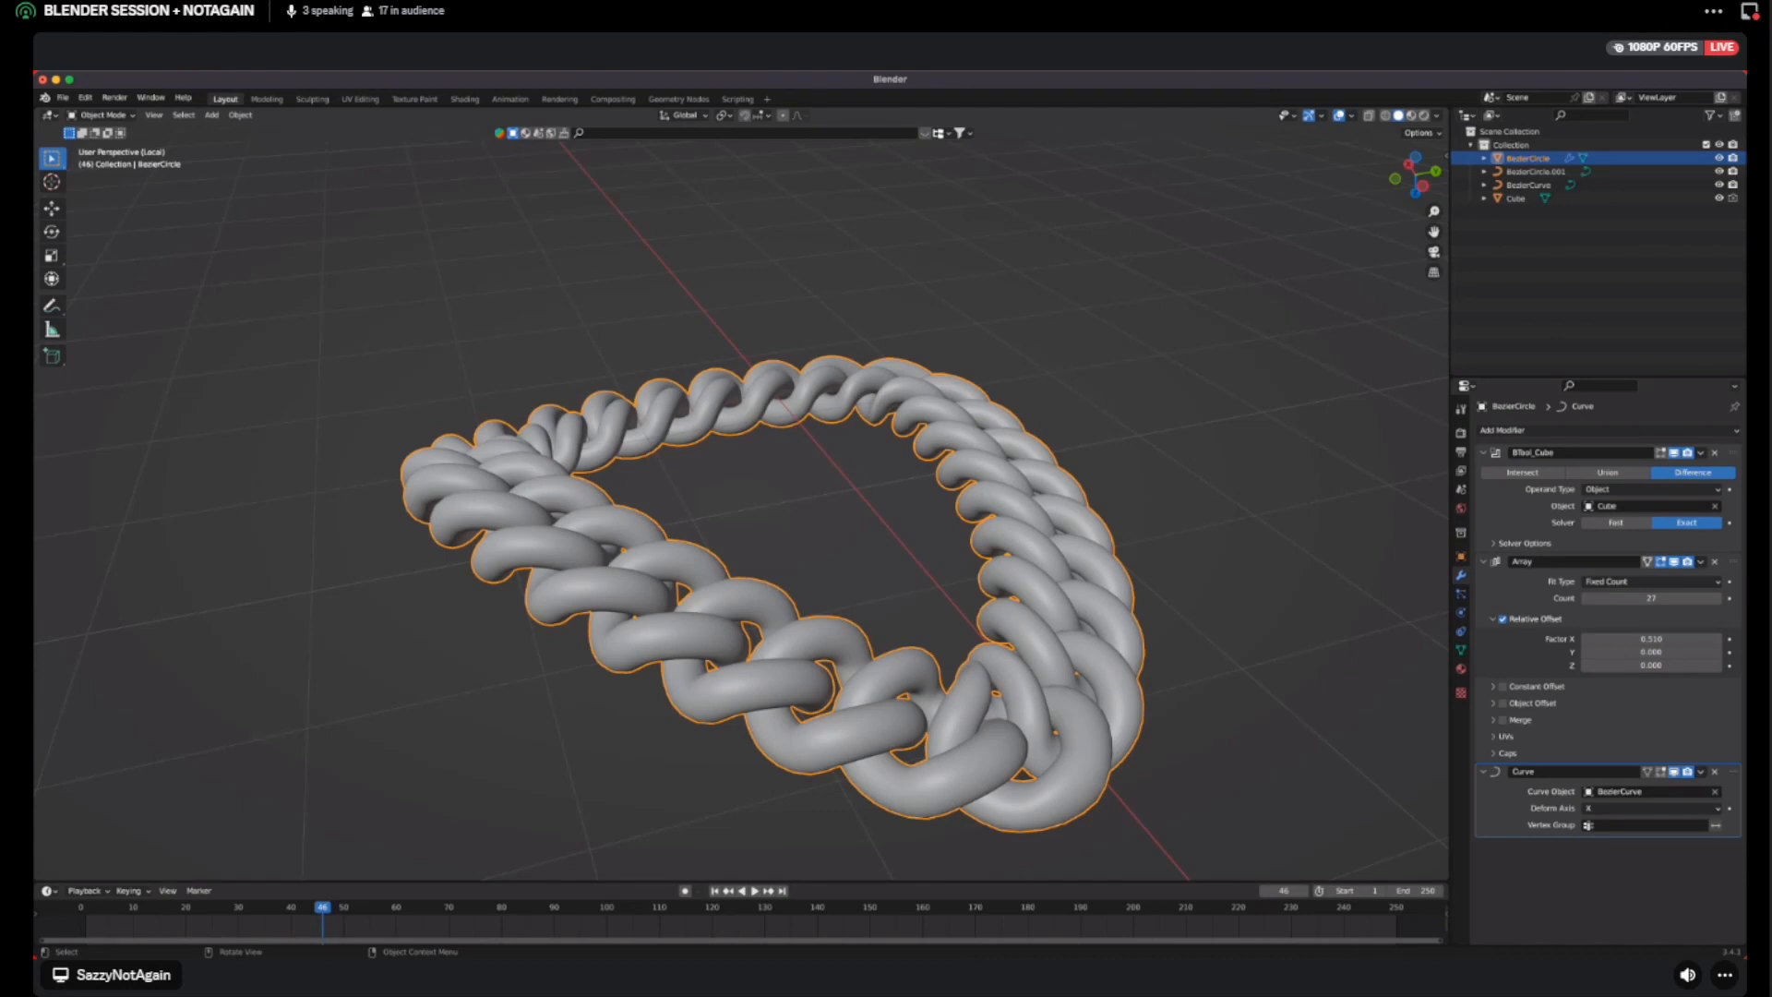
{"action": "middle_click_drag", "start_coordinate": [831, 508], "coordinate": [775, 692]}
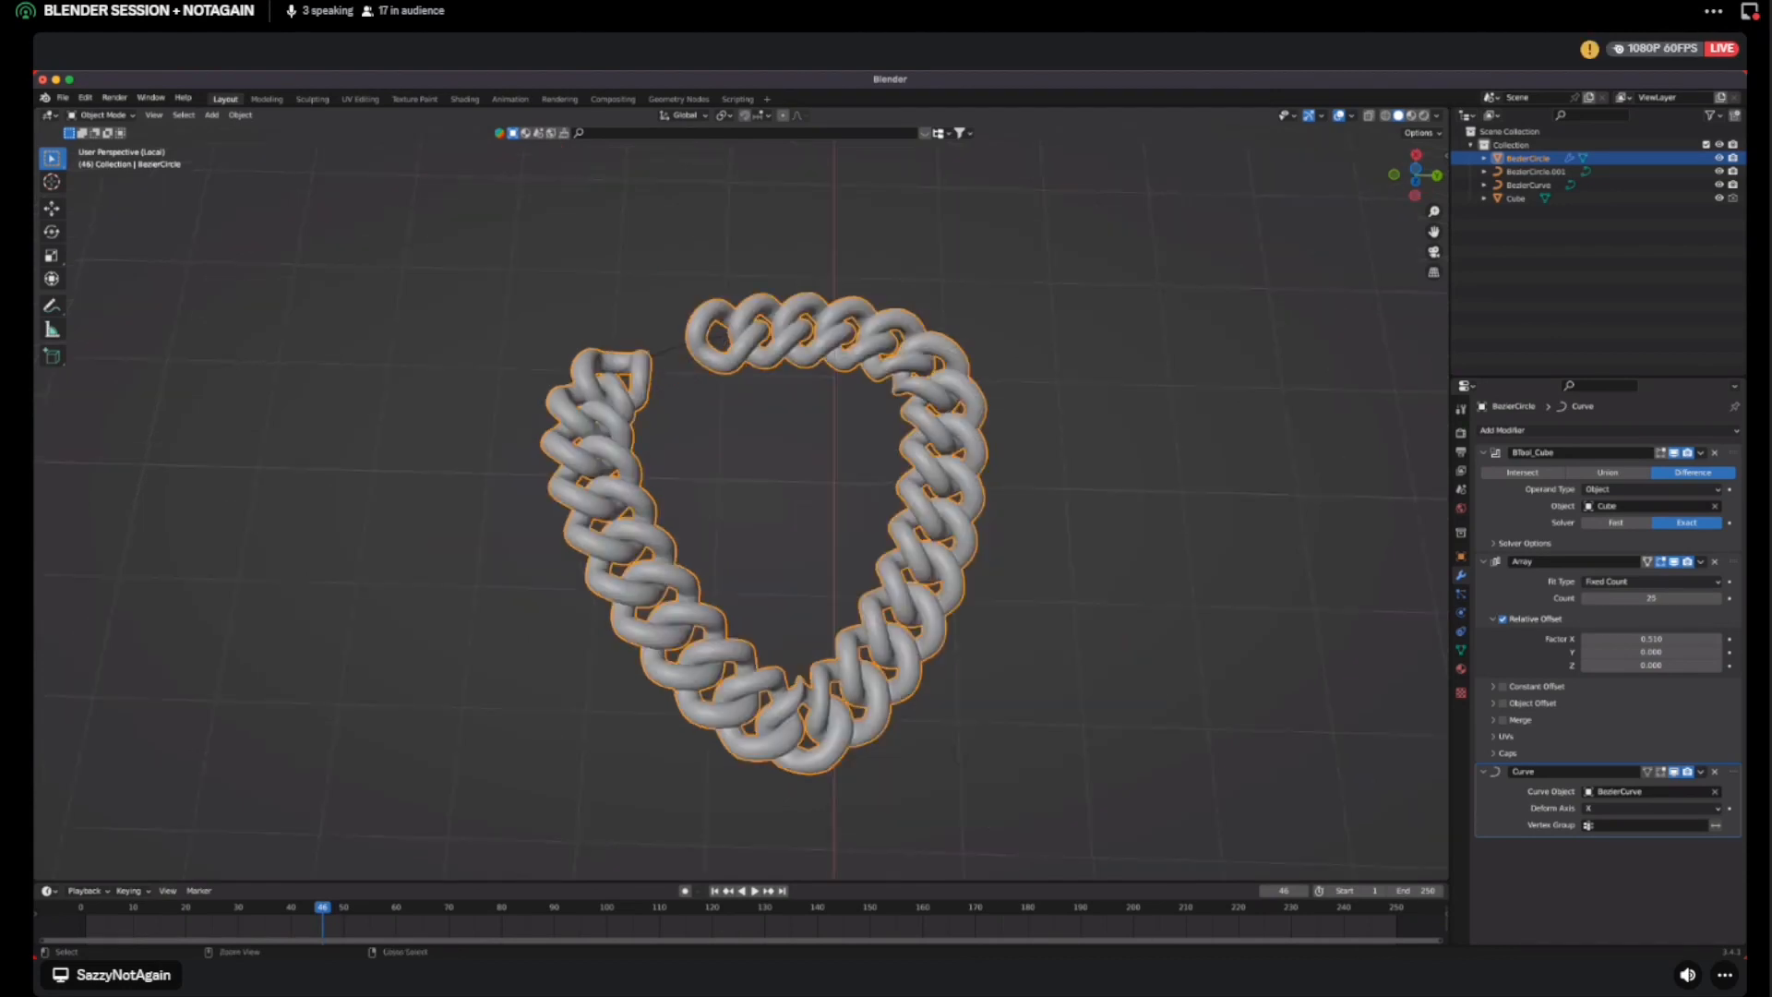
Undo the chain and loop edits back to before BezierCurve was assigned as the Curve modifier's curve object
{"action": "key", "text": "ctrl+z"}
{"action": "key", "text": "ctrl+z"}
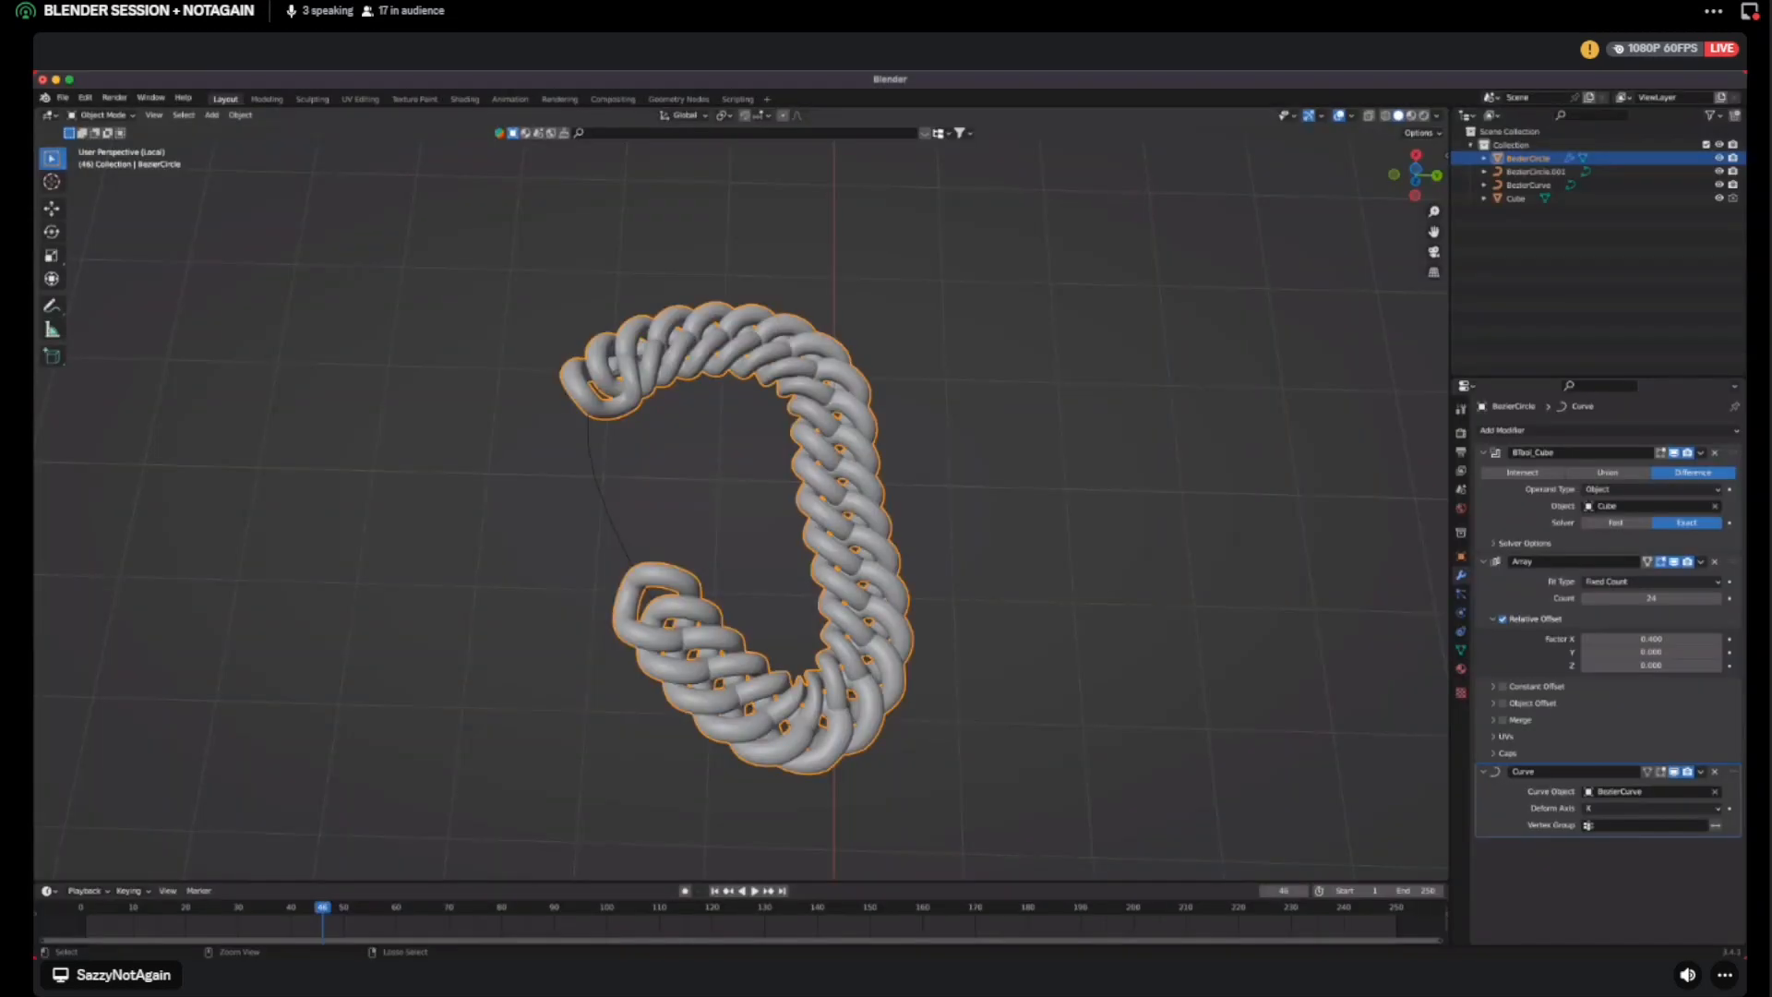
{"action": "key", "text": "ctrl+z"}
{"action": "key", "text": "ctrl+z"}
{"action": "key", "text": "ctrl+z"}
{"action": "key", "text": "ctrl+z"}
{"action": "key", "text": "ctrl+z"}
{"action": "key", "text": "ctrl+z"}
{"action": "key", "text": "ctrl+z"}
{"action": "key", "text": "ctrl+z"}
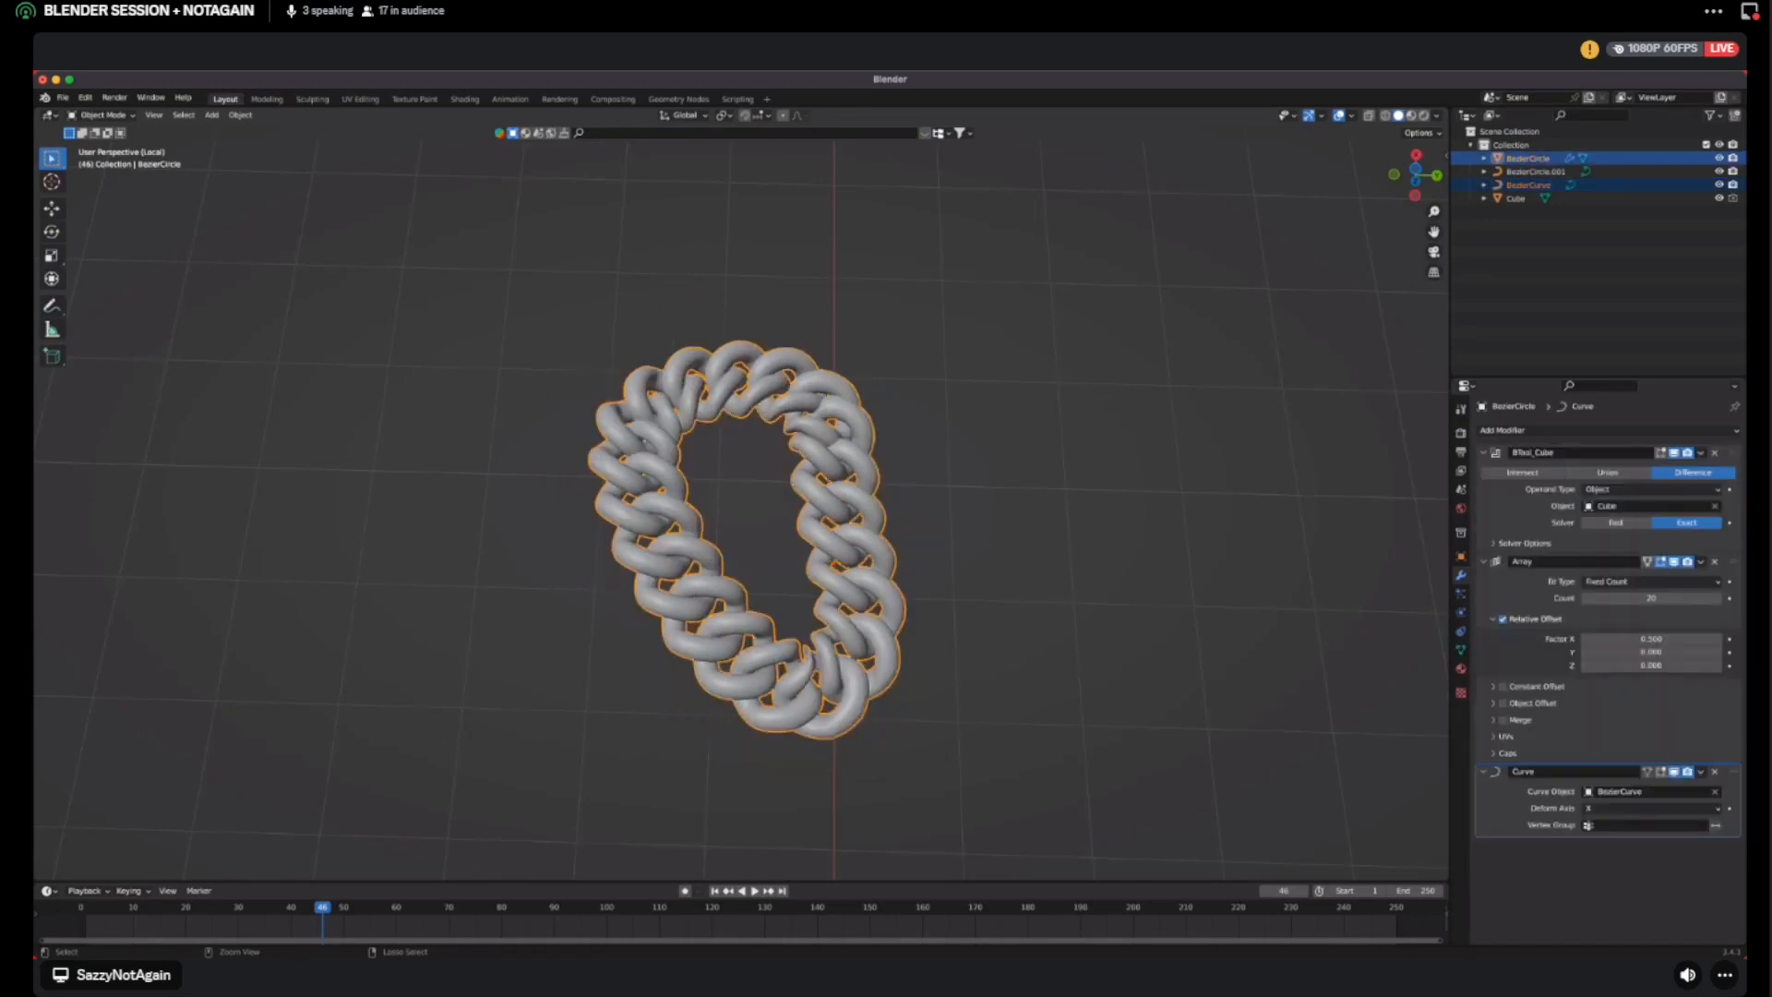
{"action": "key", "text": "ctrl+z"}
{"action": "key", "text": "ctrl+z"}
{"action": "key", "text": "ctrl+z"}
{"action": "key", "text": "ctrl+z"}
{"action": "key", "text": "ctrl+z"}
{"action": "key", "text": "ctrl+z"}
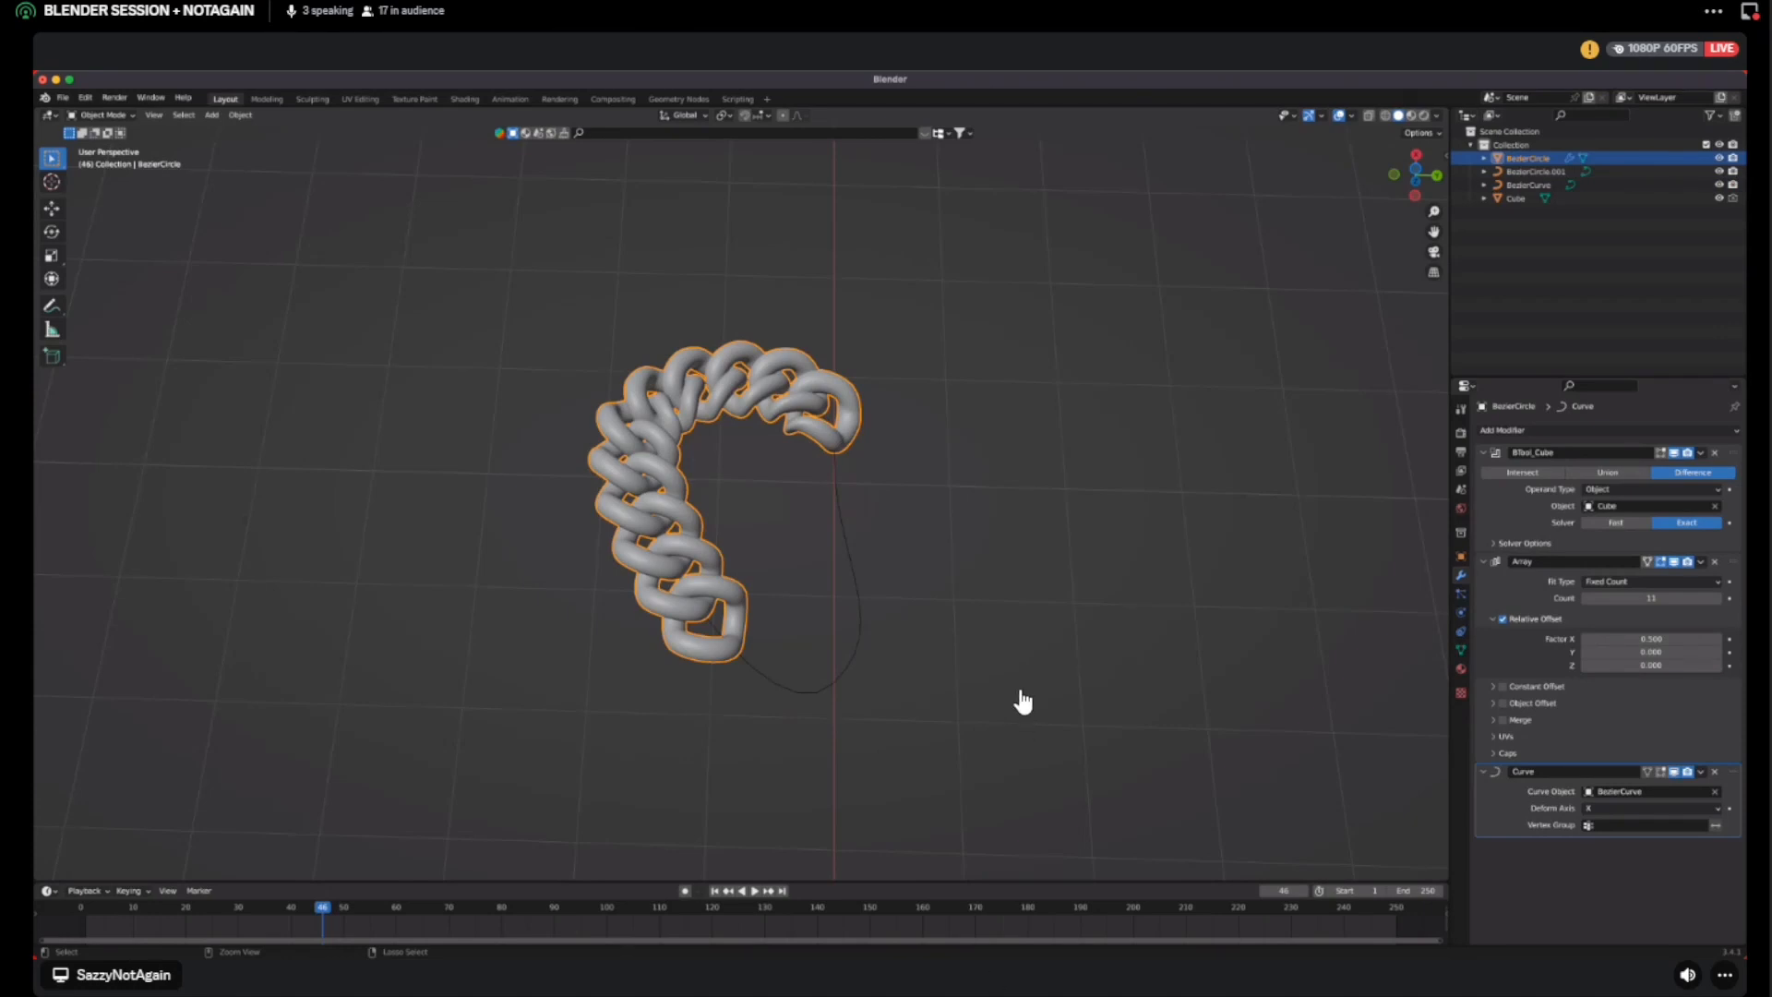
{"action": "key", "text": "ctrl+z"}
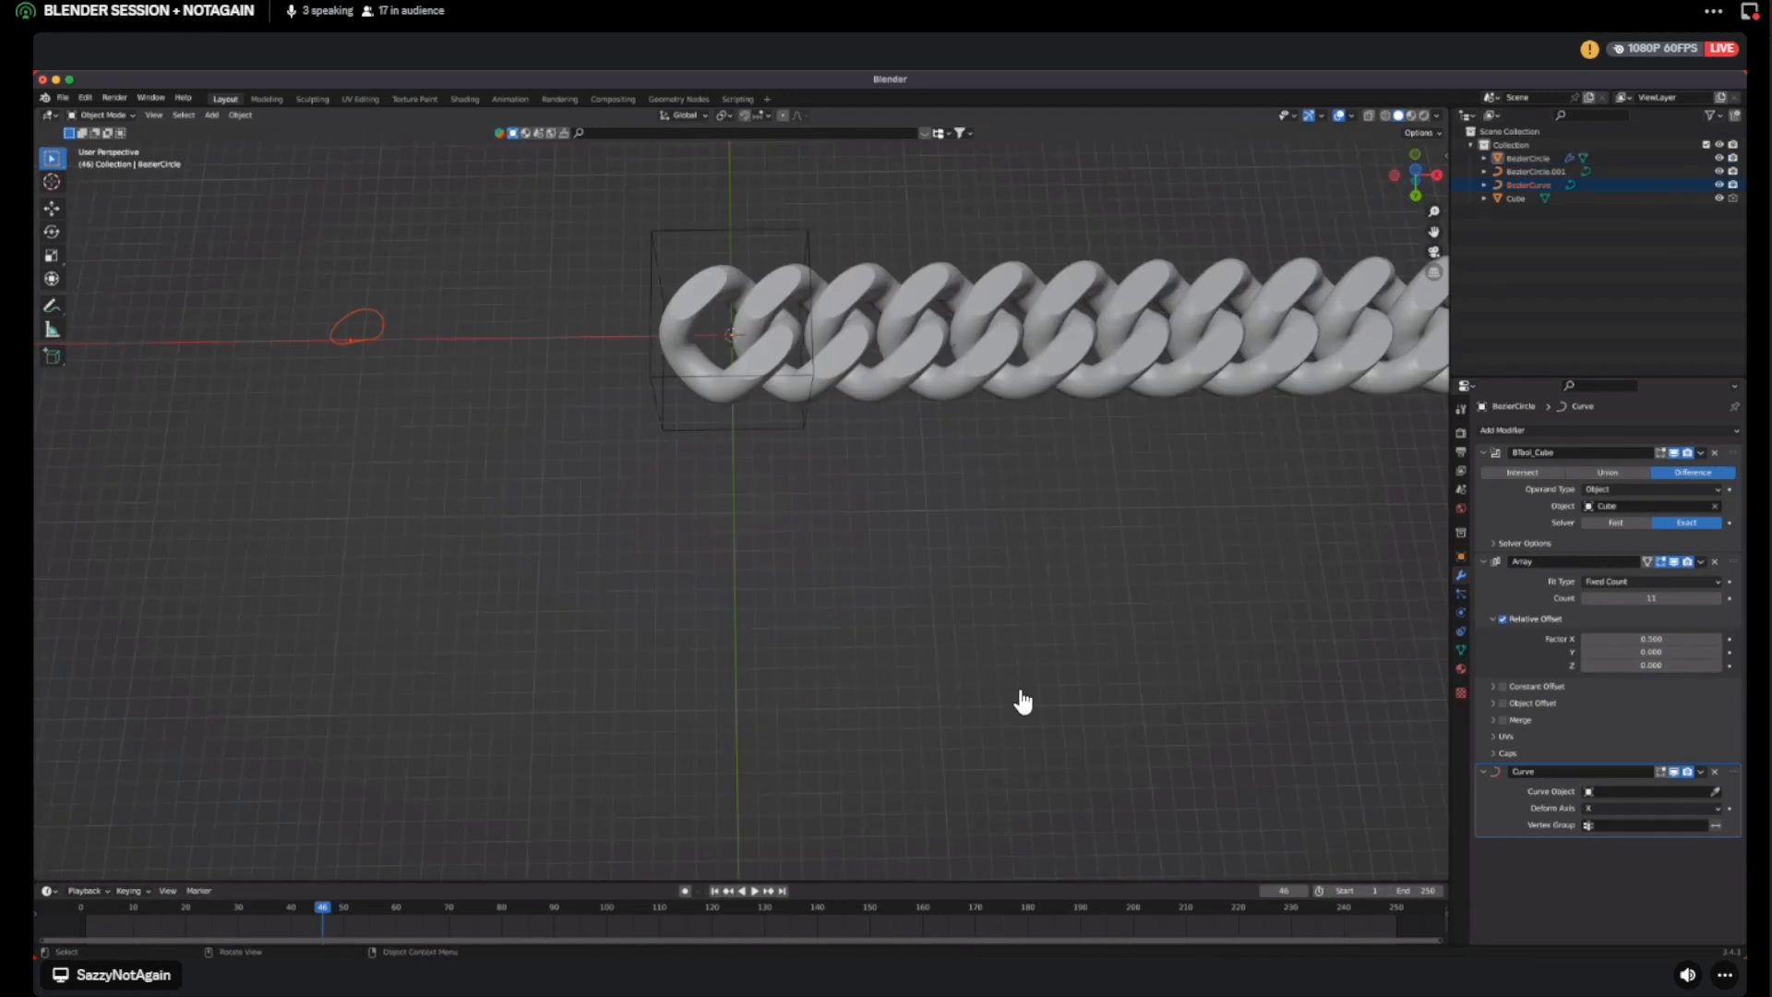
Select the straight chain and isolate it in local view
{"action": "middle_click_drag", "start_coordinate": [1023, 702], "coordinate": [866, 573]}
{"action": "scroll", "coordinate": [807, 470], "scroll_direction": "up", "scroll_amount": 2, "text": "ctrl"}
{"action": "scroll", "coordinate": [809, 472], "scroll_direction": "down", "scroll_amount": 2, "text": "ctrl"}
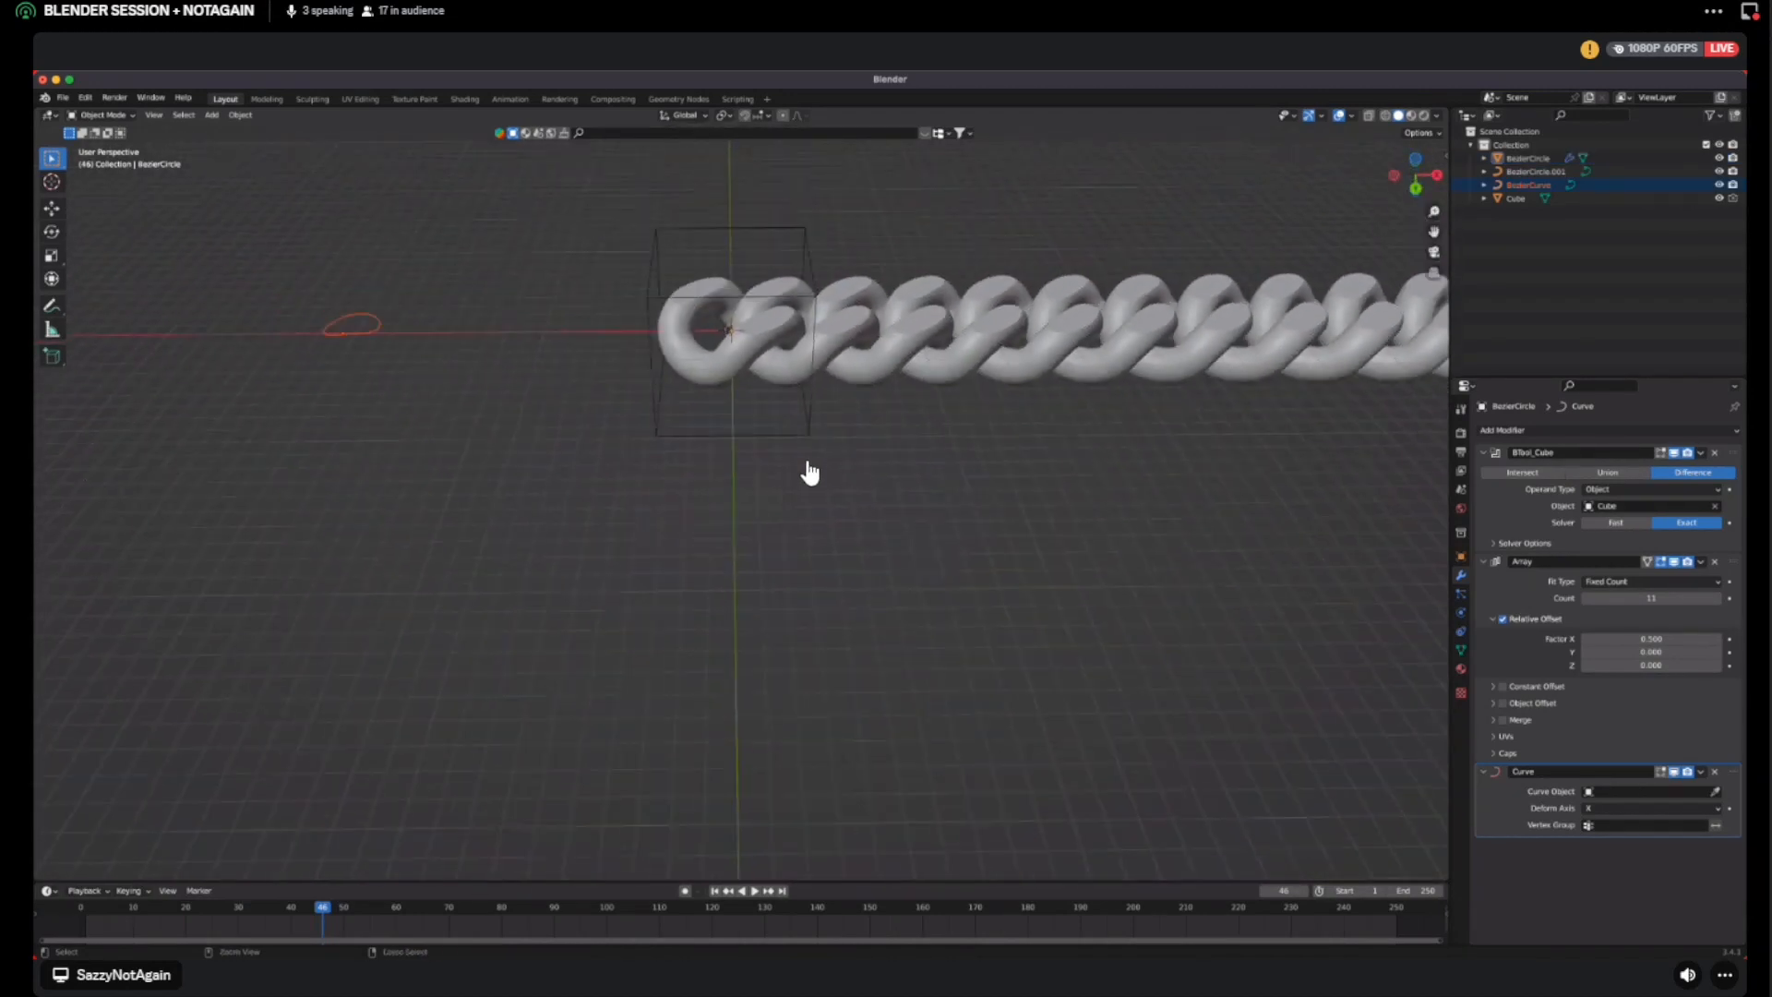
{"action": "scroll", "coordinate": [809, 471], "scroll_direction": "down", "scroll_amount": 3, "text": "ctrl"}
{"action": "scroll", "coordinate": [807, 471], "scroll_direction": "up", "scroll_amount": 5, "text": "shift"}
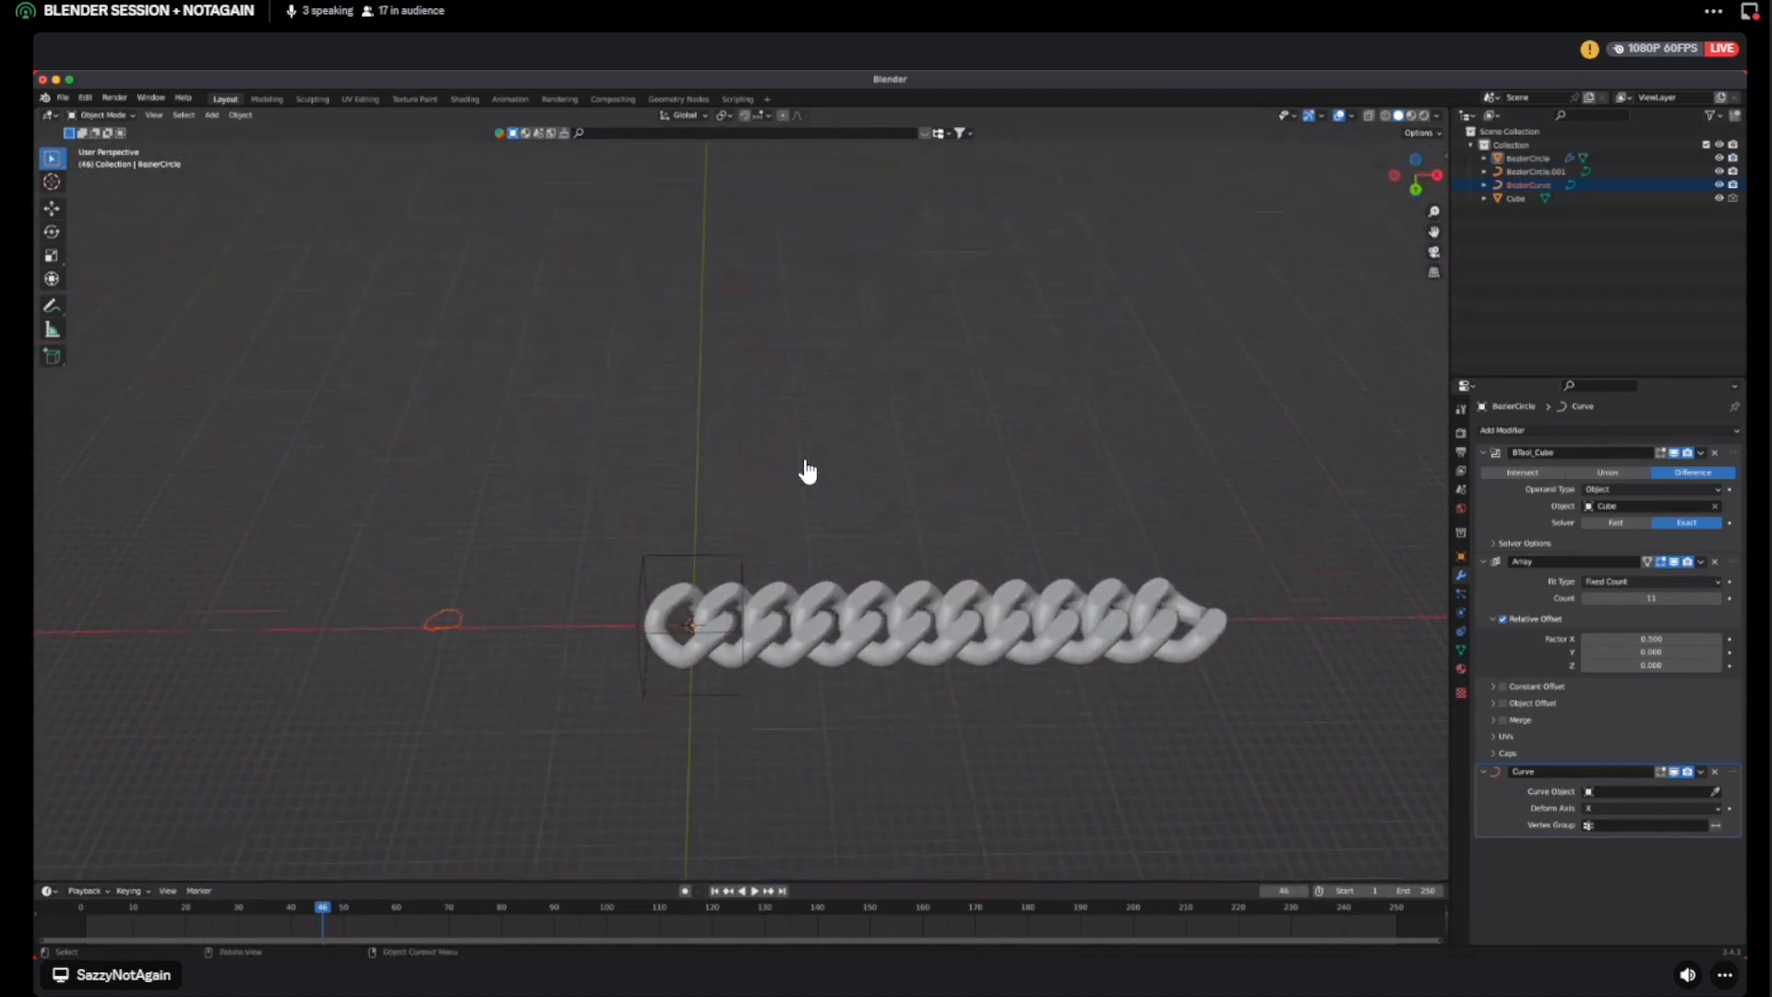
{"action": "middle_click_drag", "start_coordinate": [805, 469], "coordinate": [805, 476]}
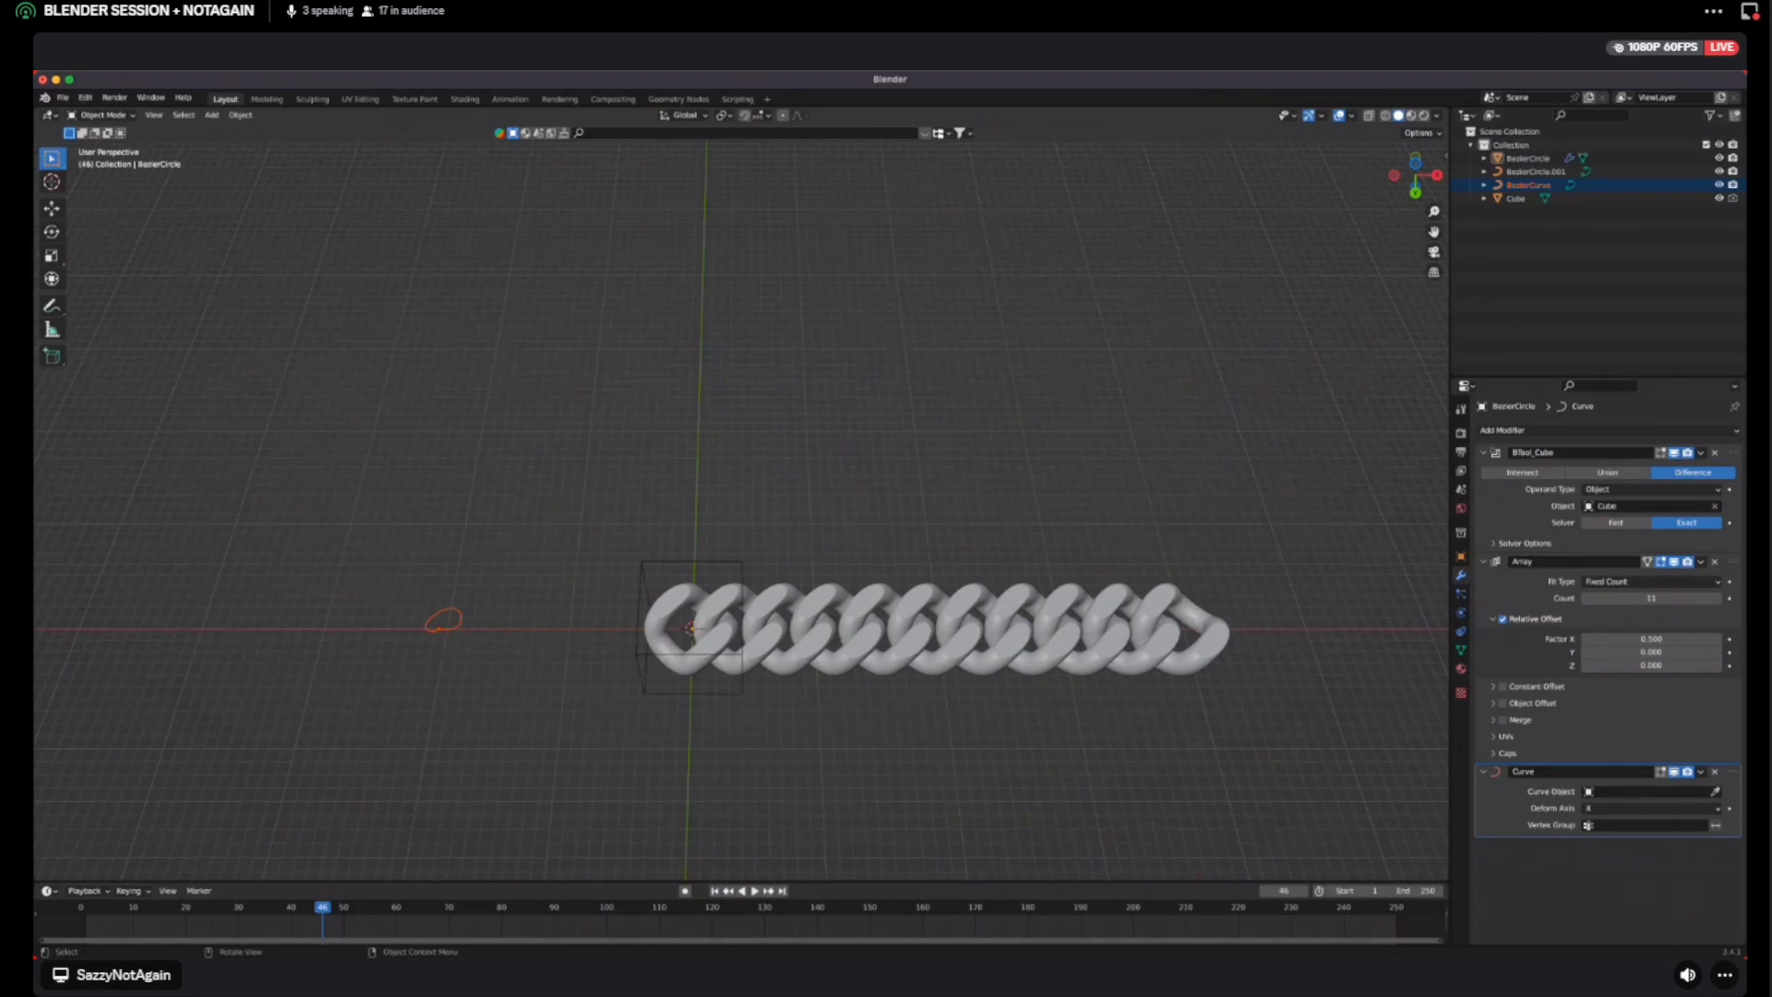
{"action": "middle_click_drag", "start_coordinate": [924, 753], "coordinate": [926, 716]}
{"action": "left_click", "coordinate": [924, 627]}
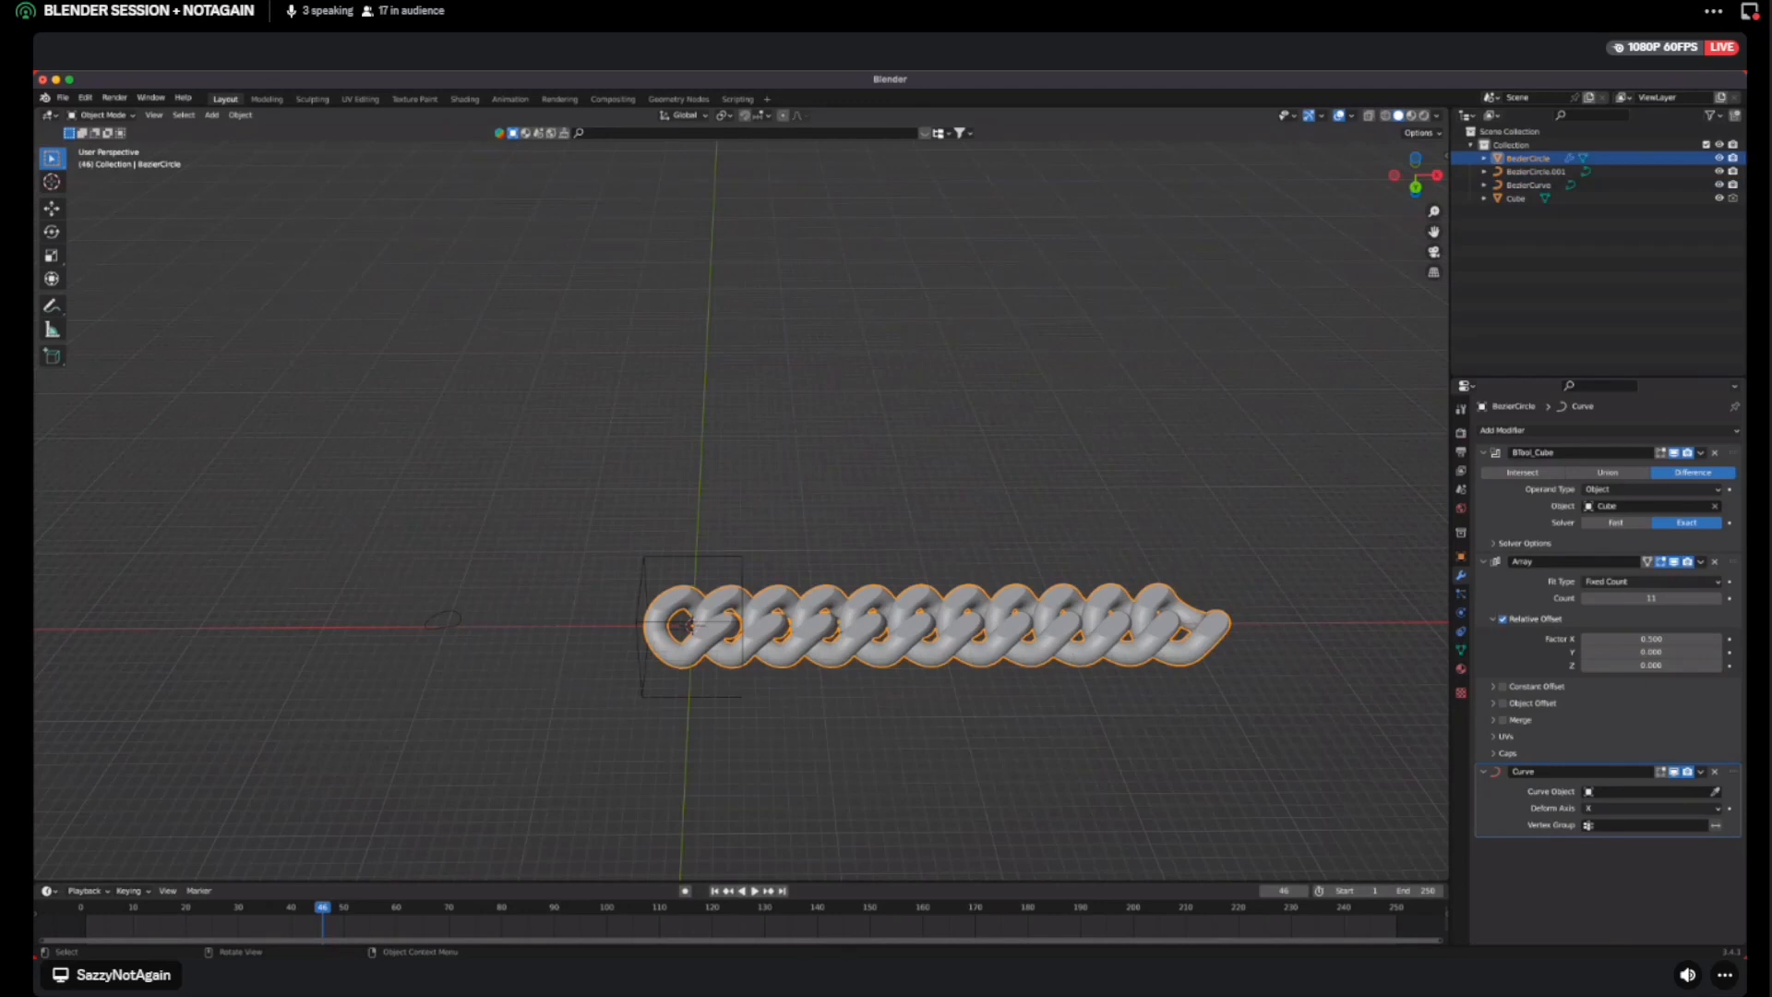
{"action": "key", "text": "KP_Divide"}
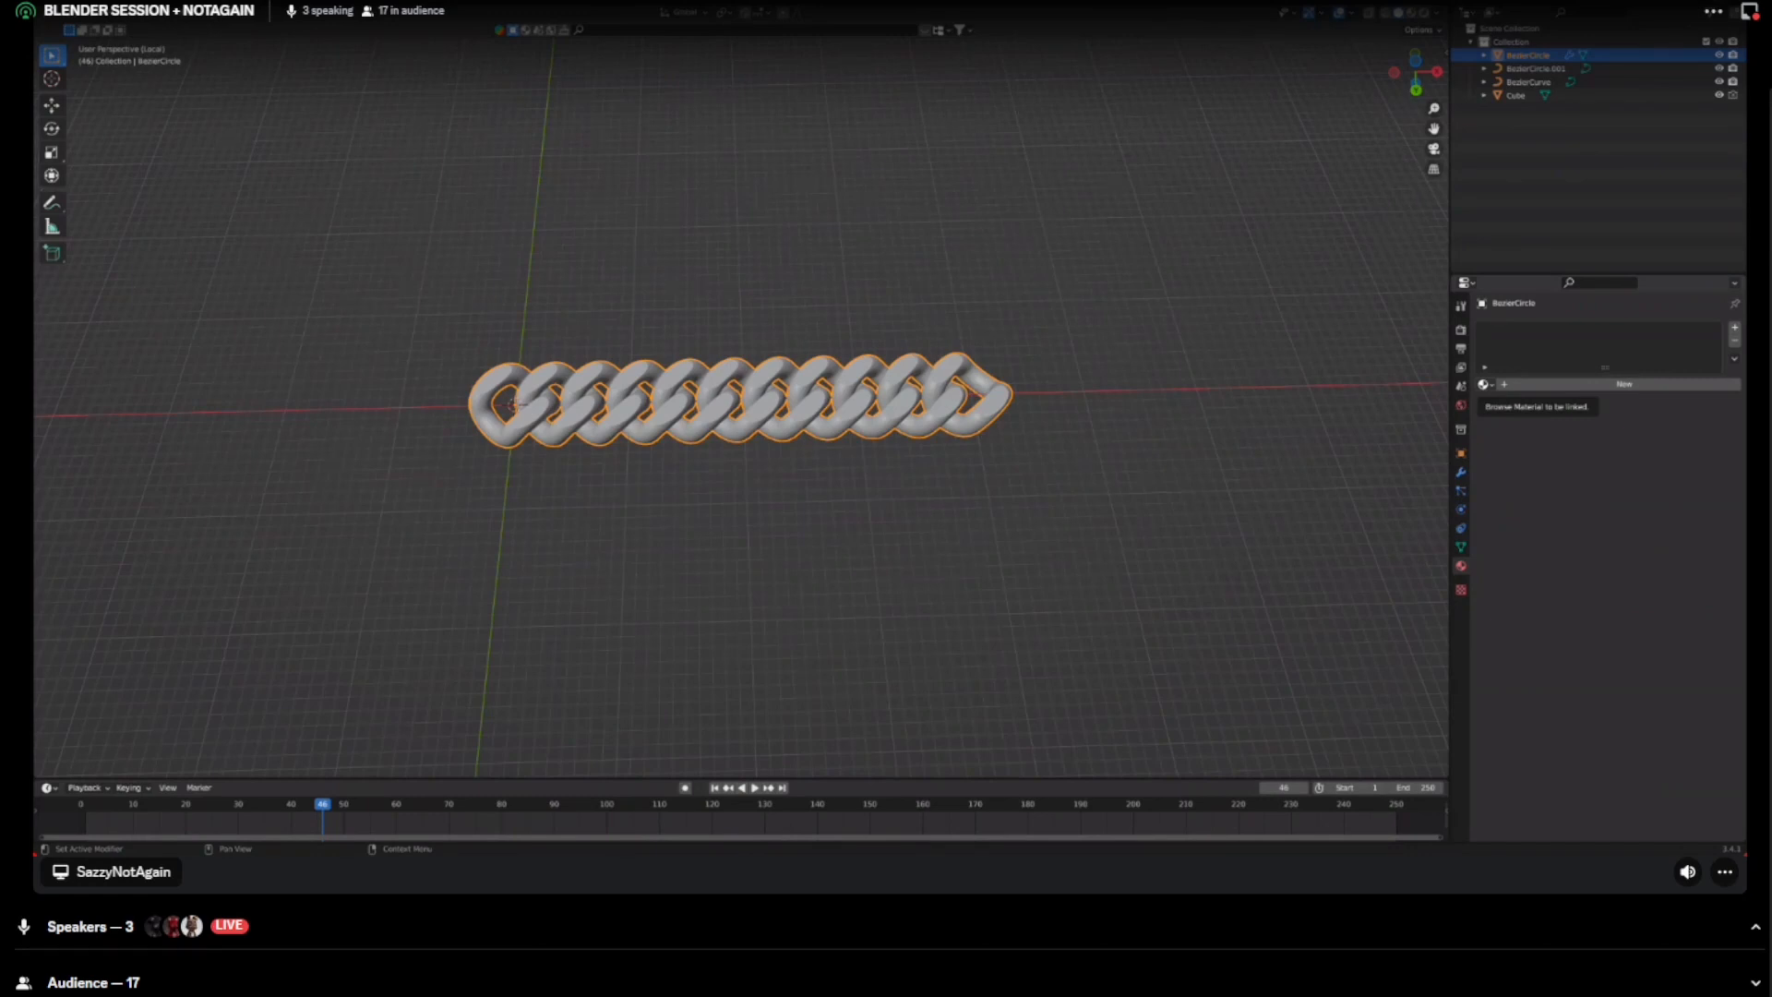
Create a new material for the chain and set its Metallic value to 1
{"action": "left_click", "coordinate": [1484, 384]}
{"action": "left_click", "coordinate": [1621, 384]}
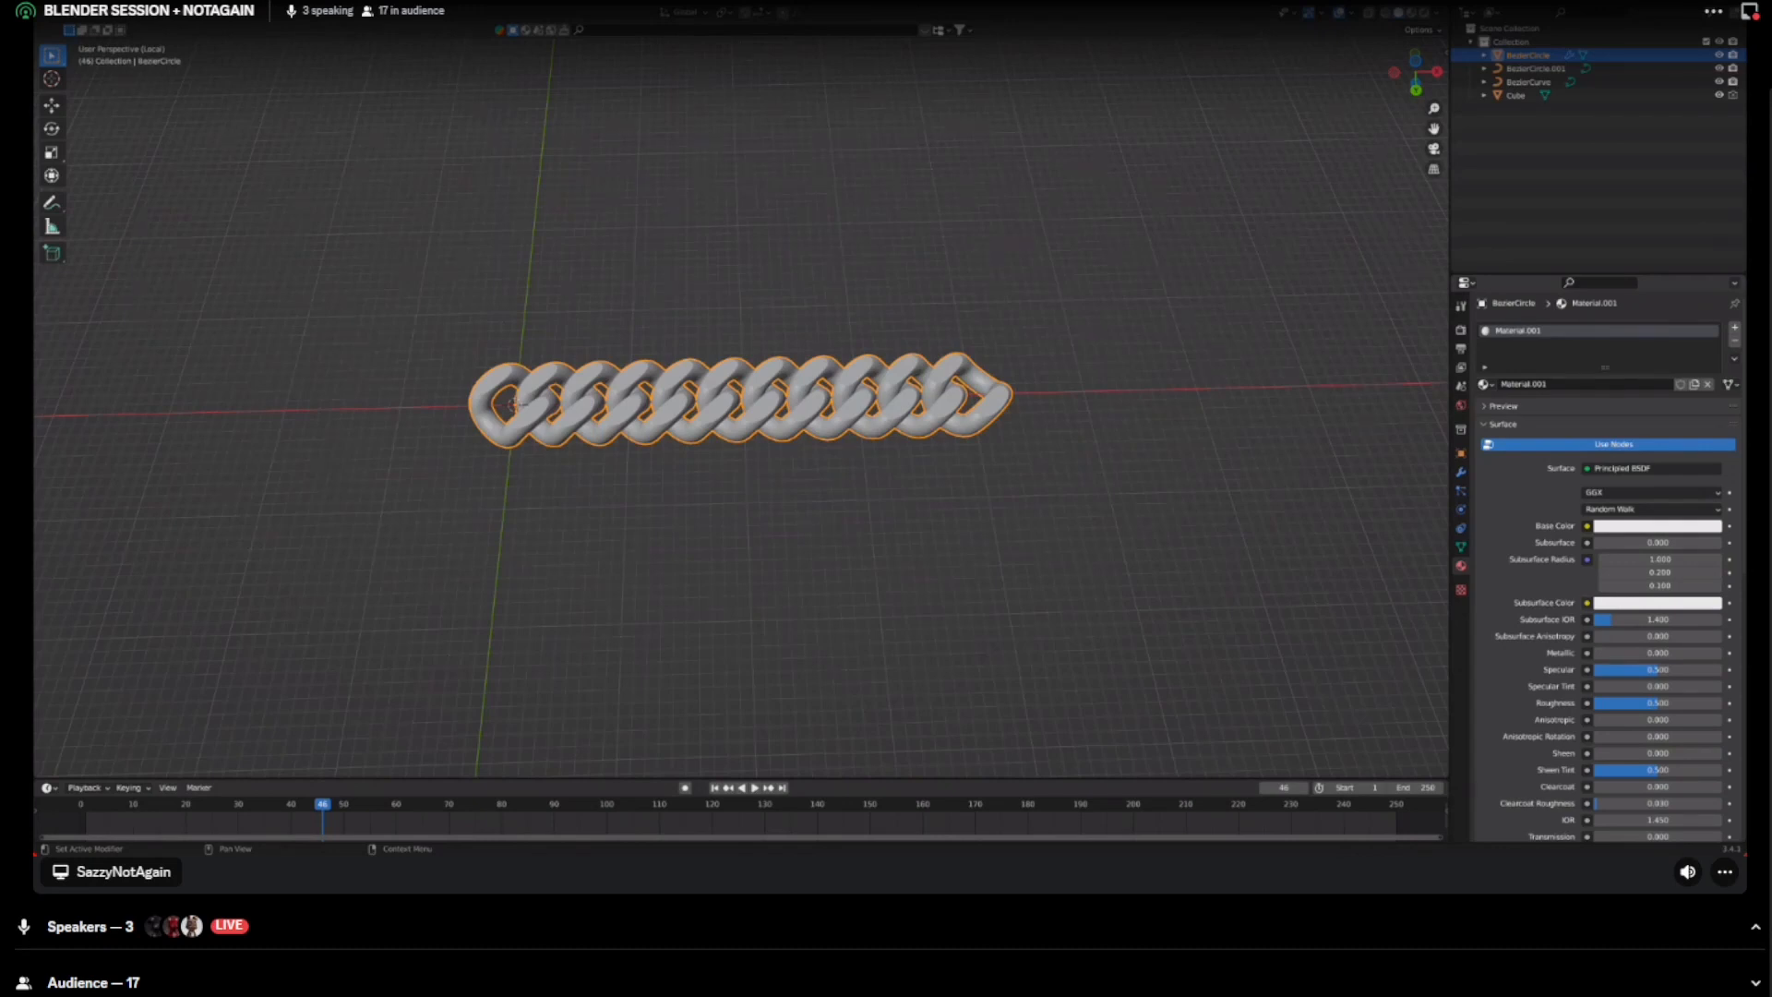
{"action": "scroll", "coordinate": [1609, 568], "scroll_direction": "down", "scroll_amount": 3}
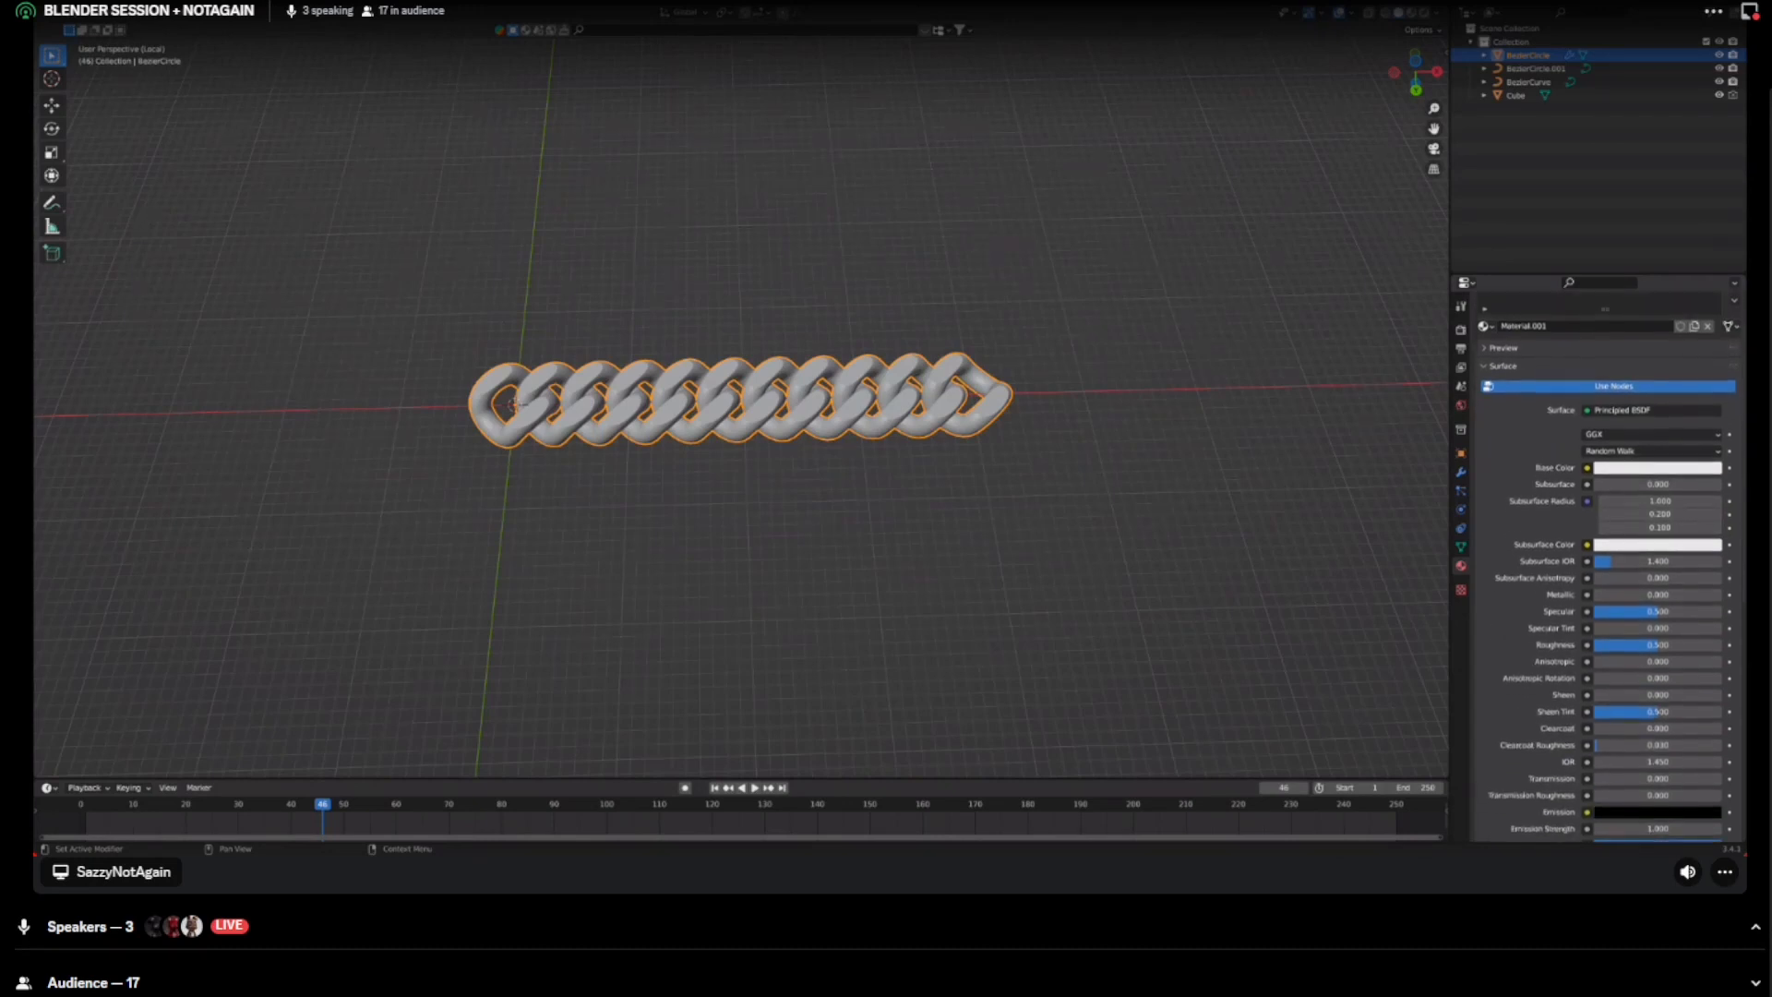
{"action": "left_click", "coordinate": [1658, 573]}
{"action": "type", "text": "15"}
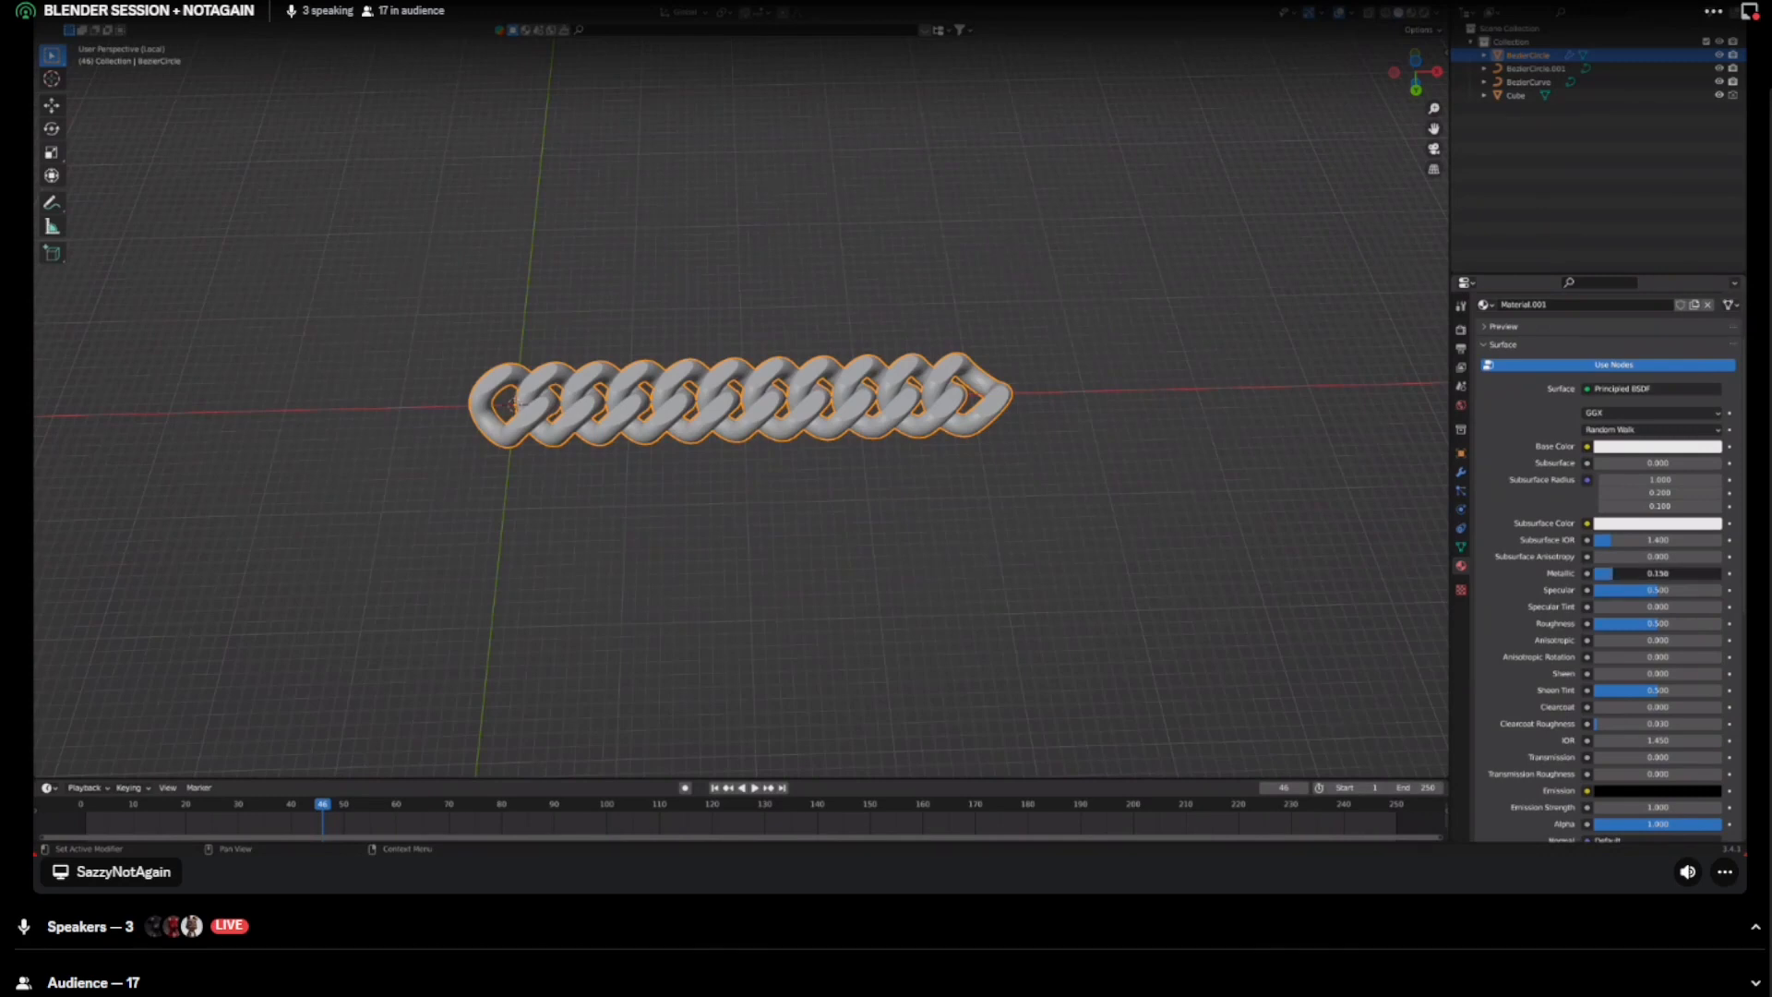
{"action": "key", "text": "Return"}
{"action": "middle_click_drag", "start_coordinate": [739, 407], "coordinate": [746, 397]}
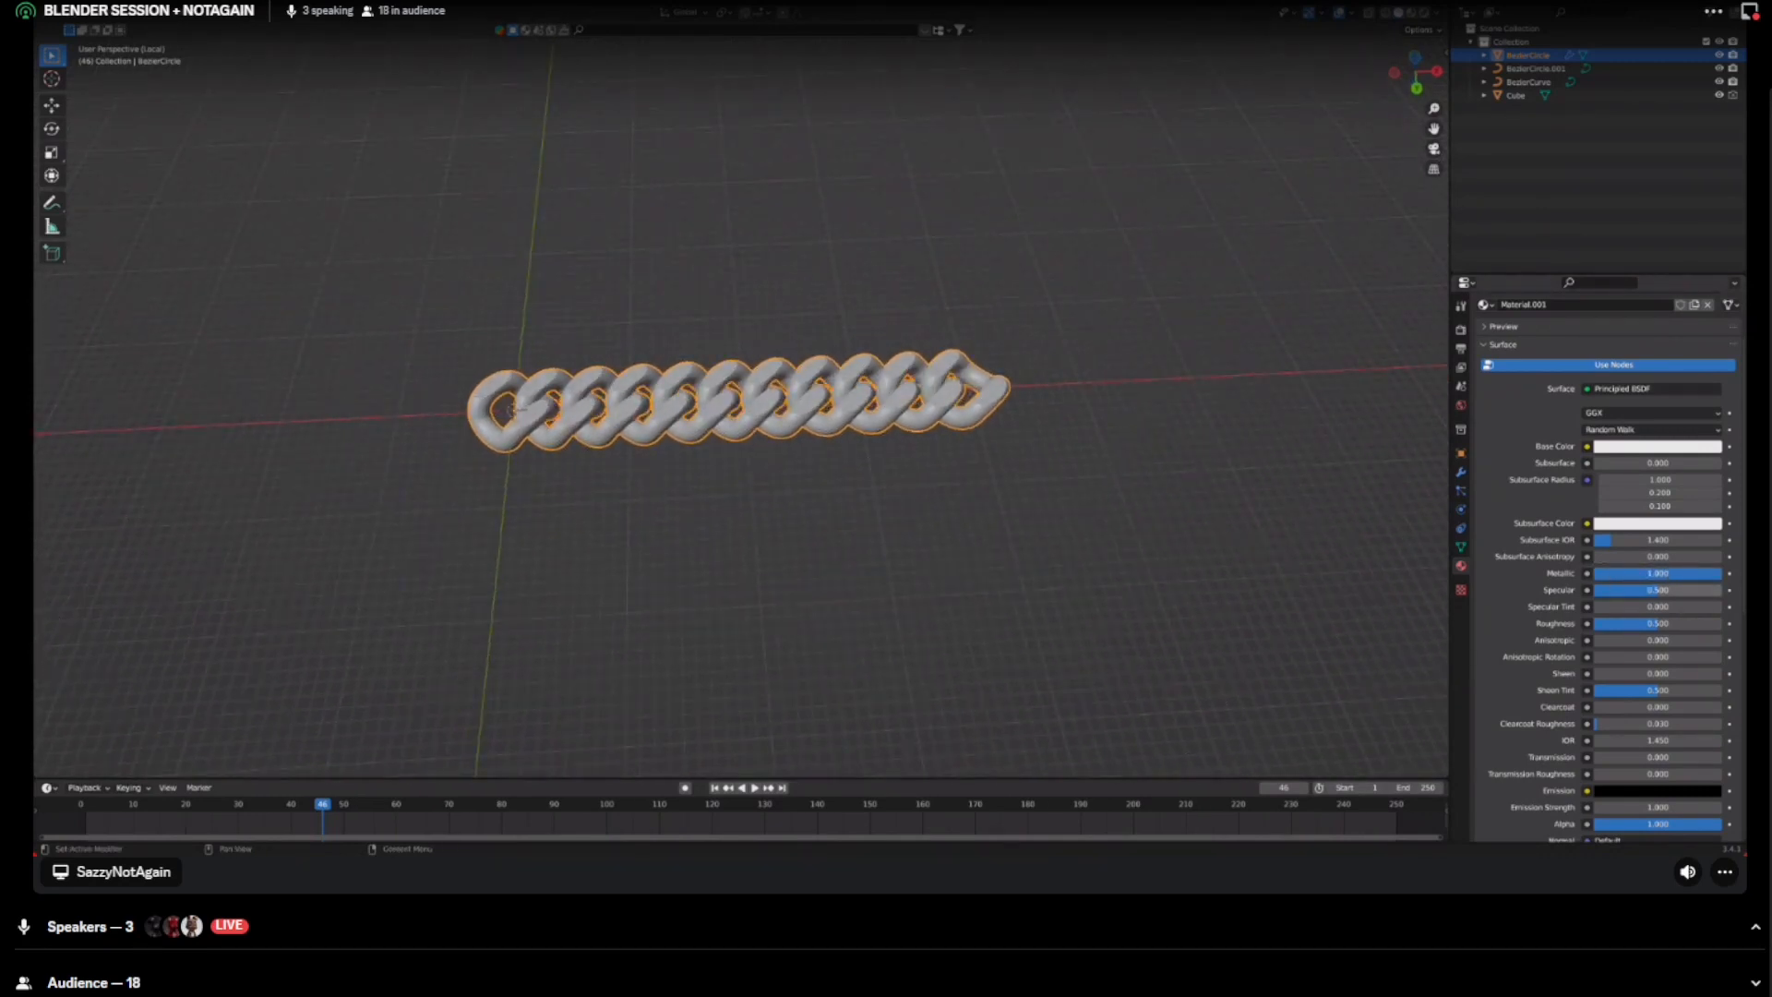
Set the chain material's Specular to 0.3 and its Roughness to 0.2
{"action": "left_click", "coordinate": [1658, 590]}
{"action": "type", "text": "0.3"}
{"action": "key", "text": "Return"}
{"action": "left_click", "coordinate": [1658, 623]}
{"action": "type", "text": "0.2"}
{"action": "key", "text": "Return"}
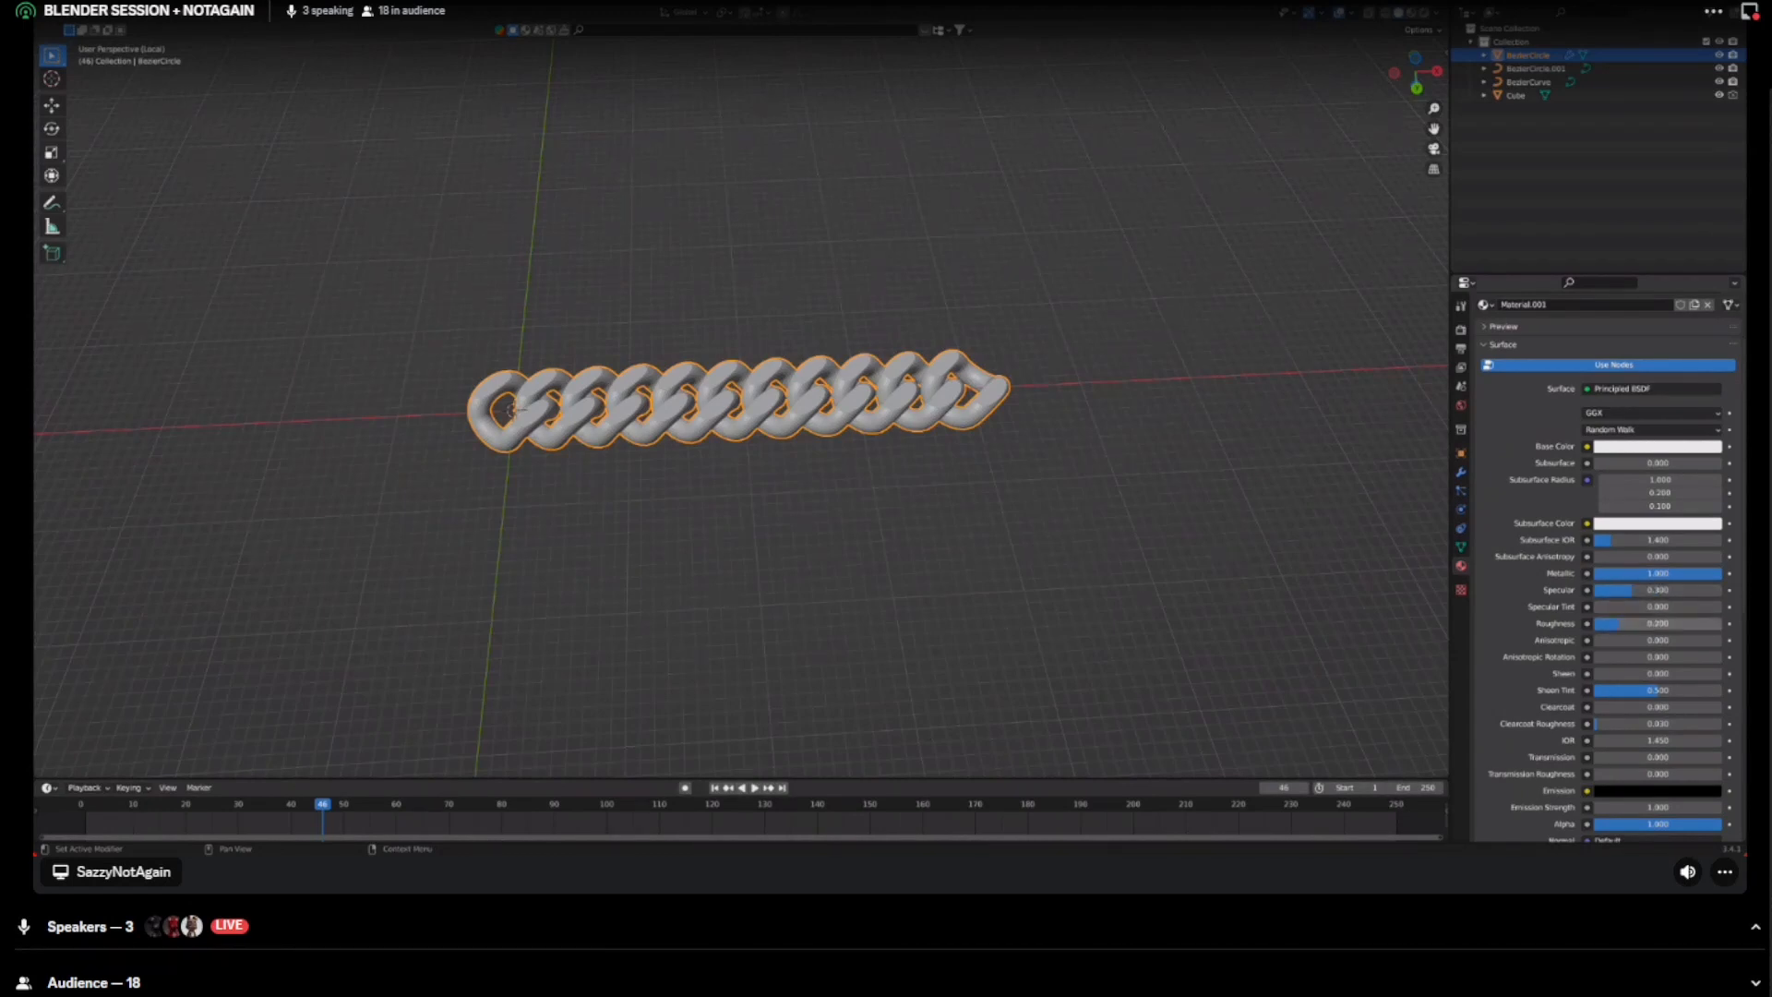
{"action": "key", "text": "alt+a"}
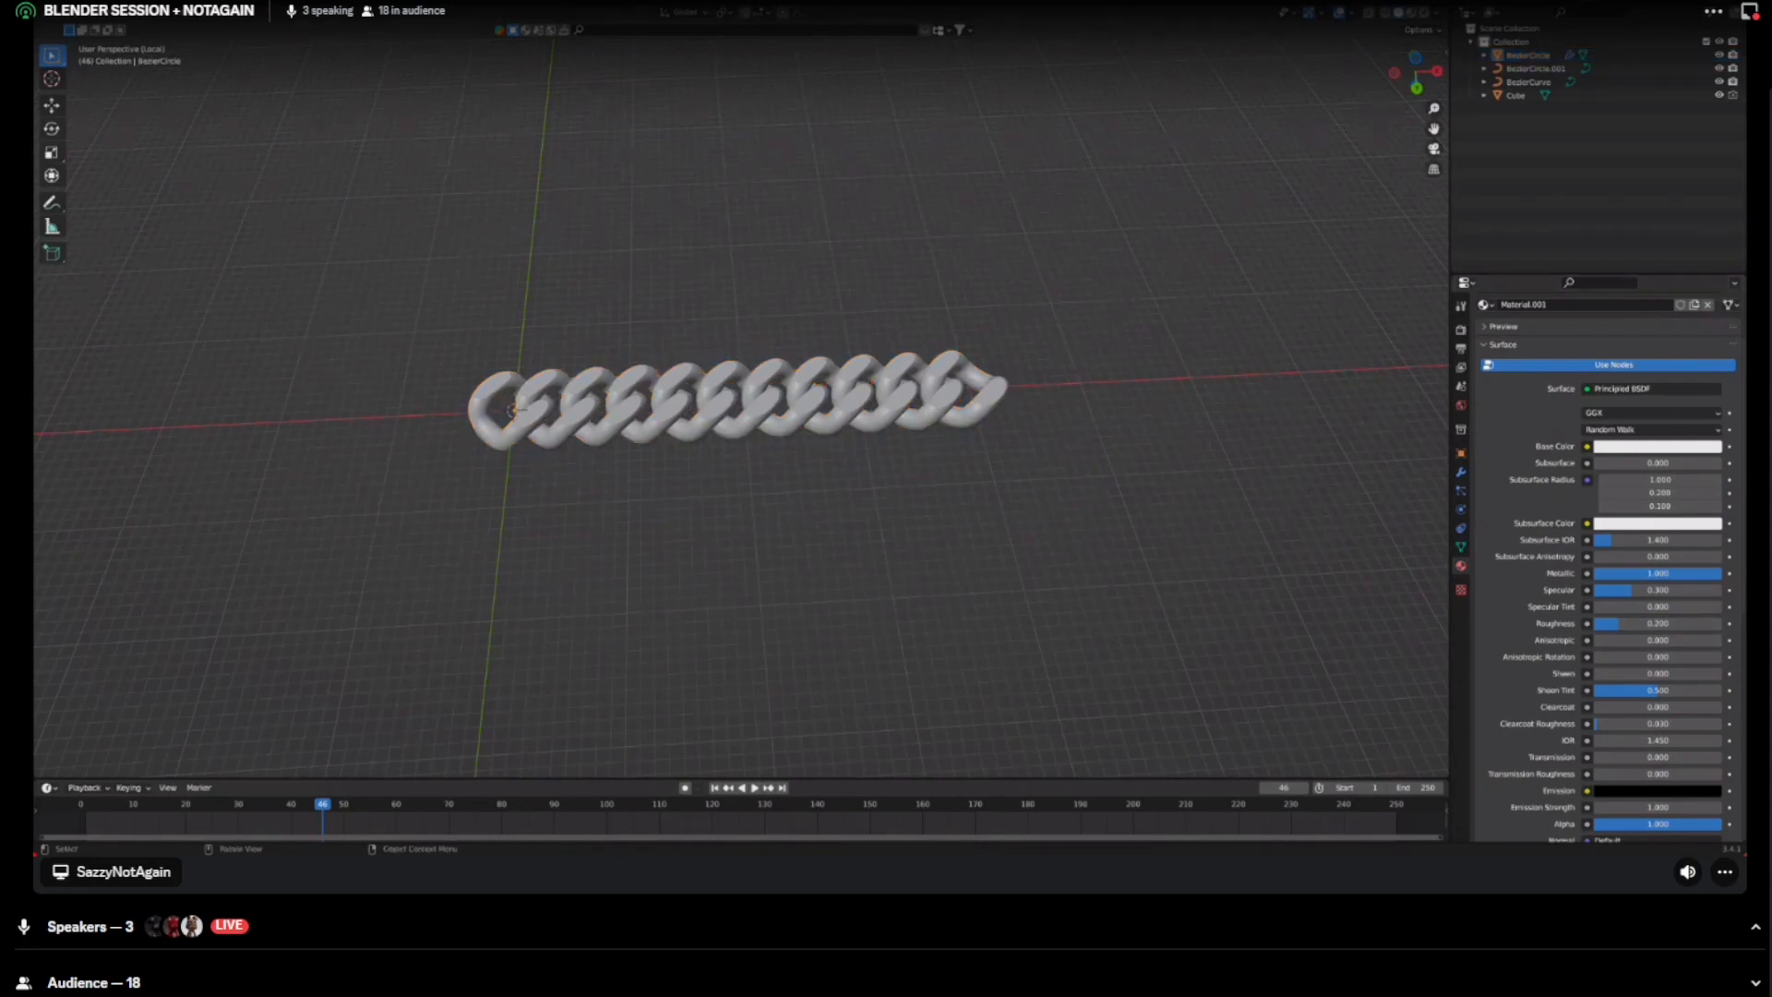
Give the chain's material a pale orange base color with saturation about 0.54 and preview the material in the viewport
{"action": "left_click", "coordinate": [738, 401]}
{"action": "left_click", "coordinate": [1657, 446]}
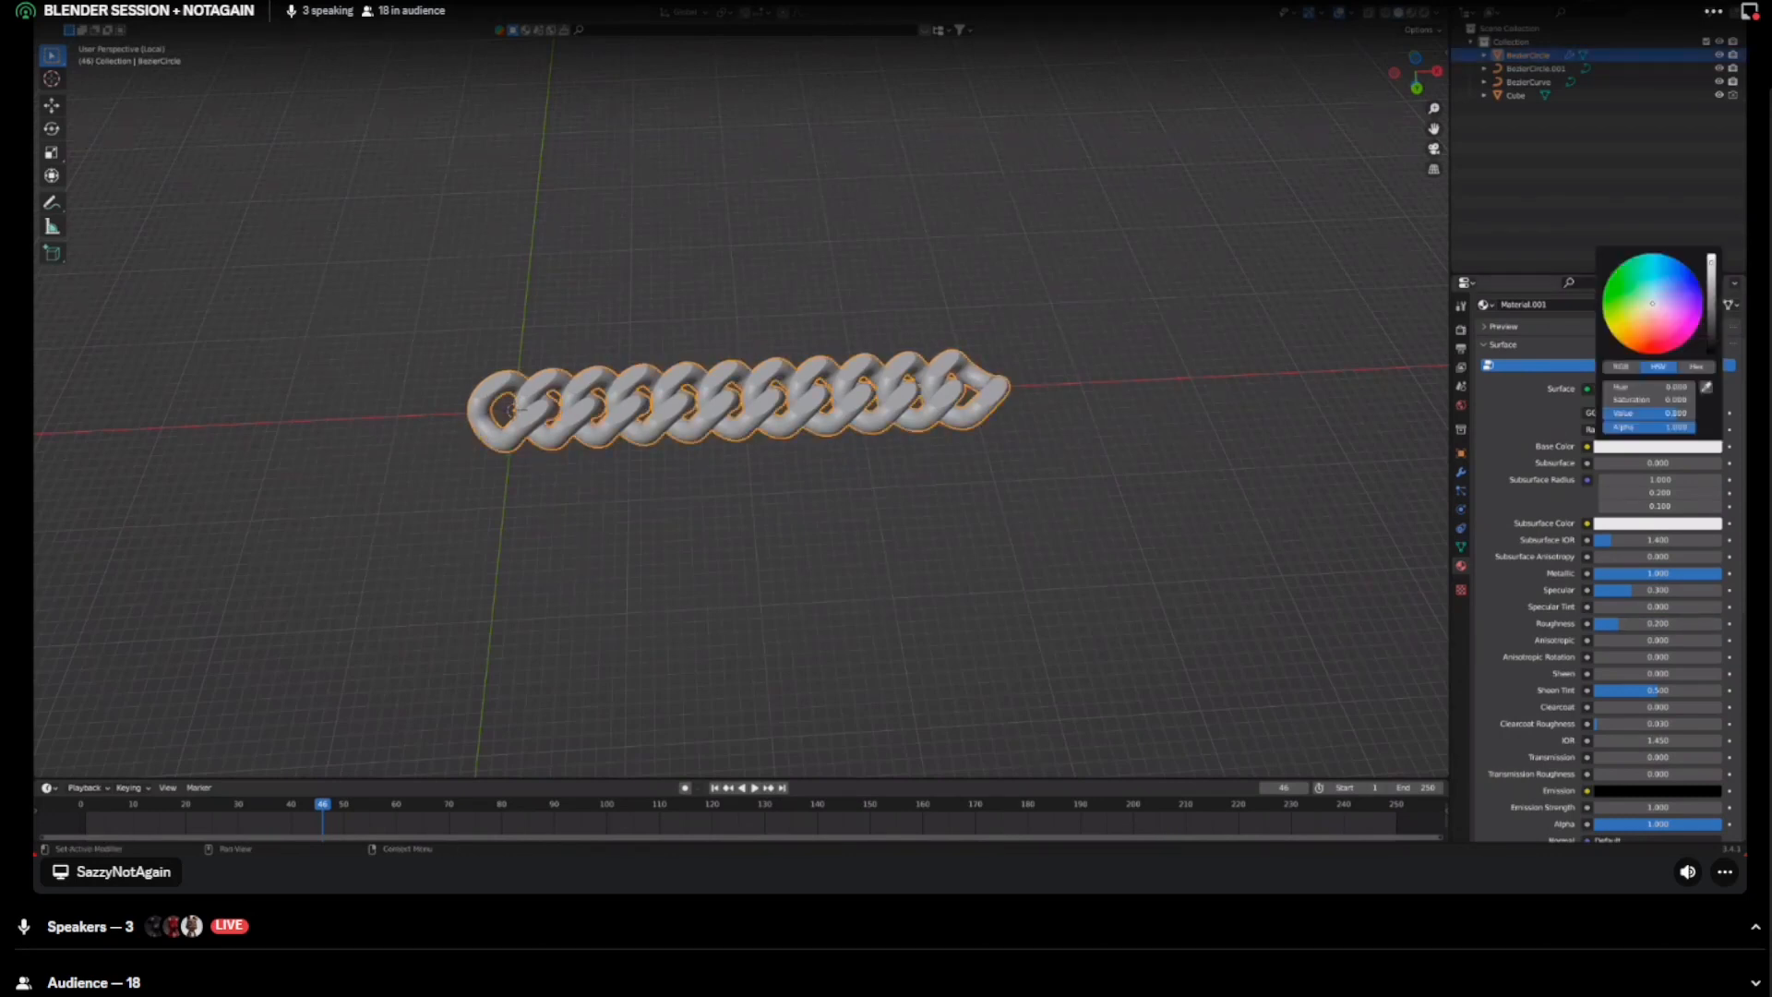
{"action": "left_click", "coordinate": [1644, 306]}
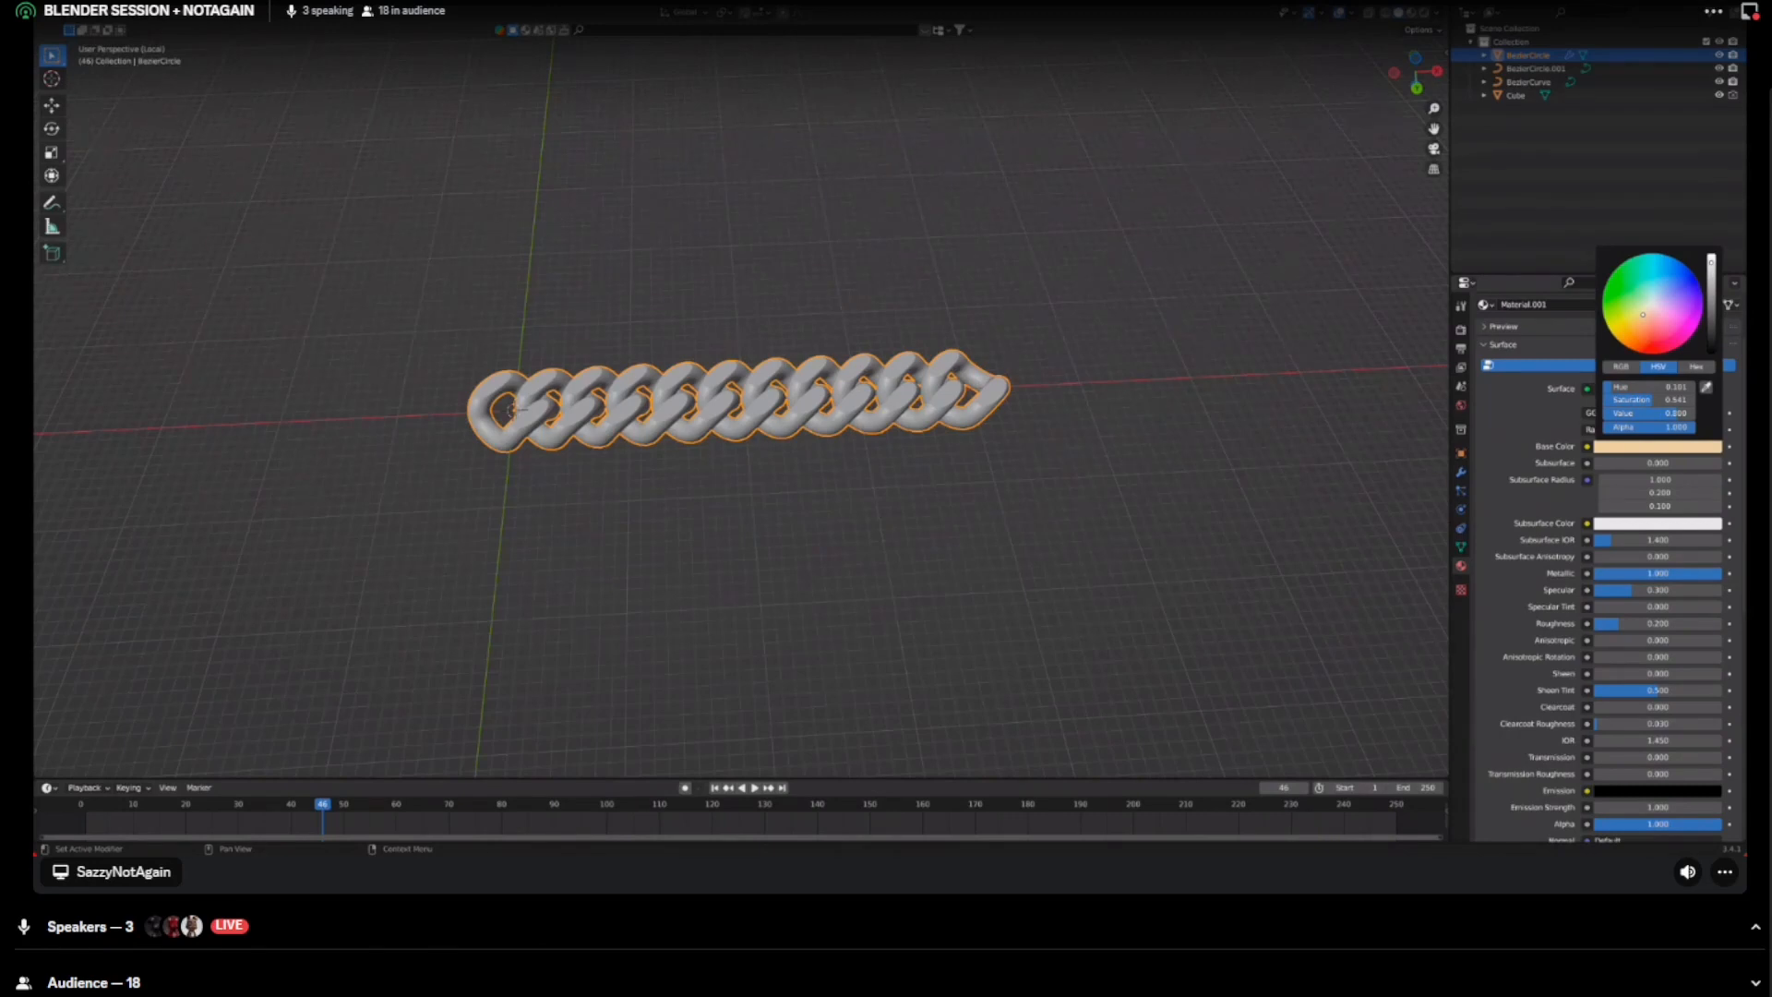
{"action": "key", "text": "z"}
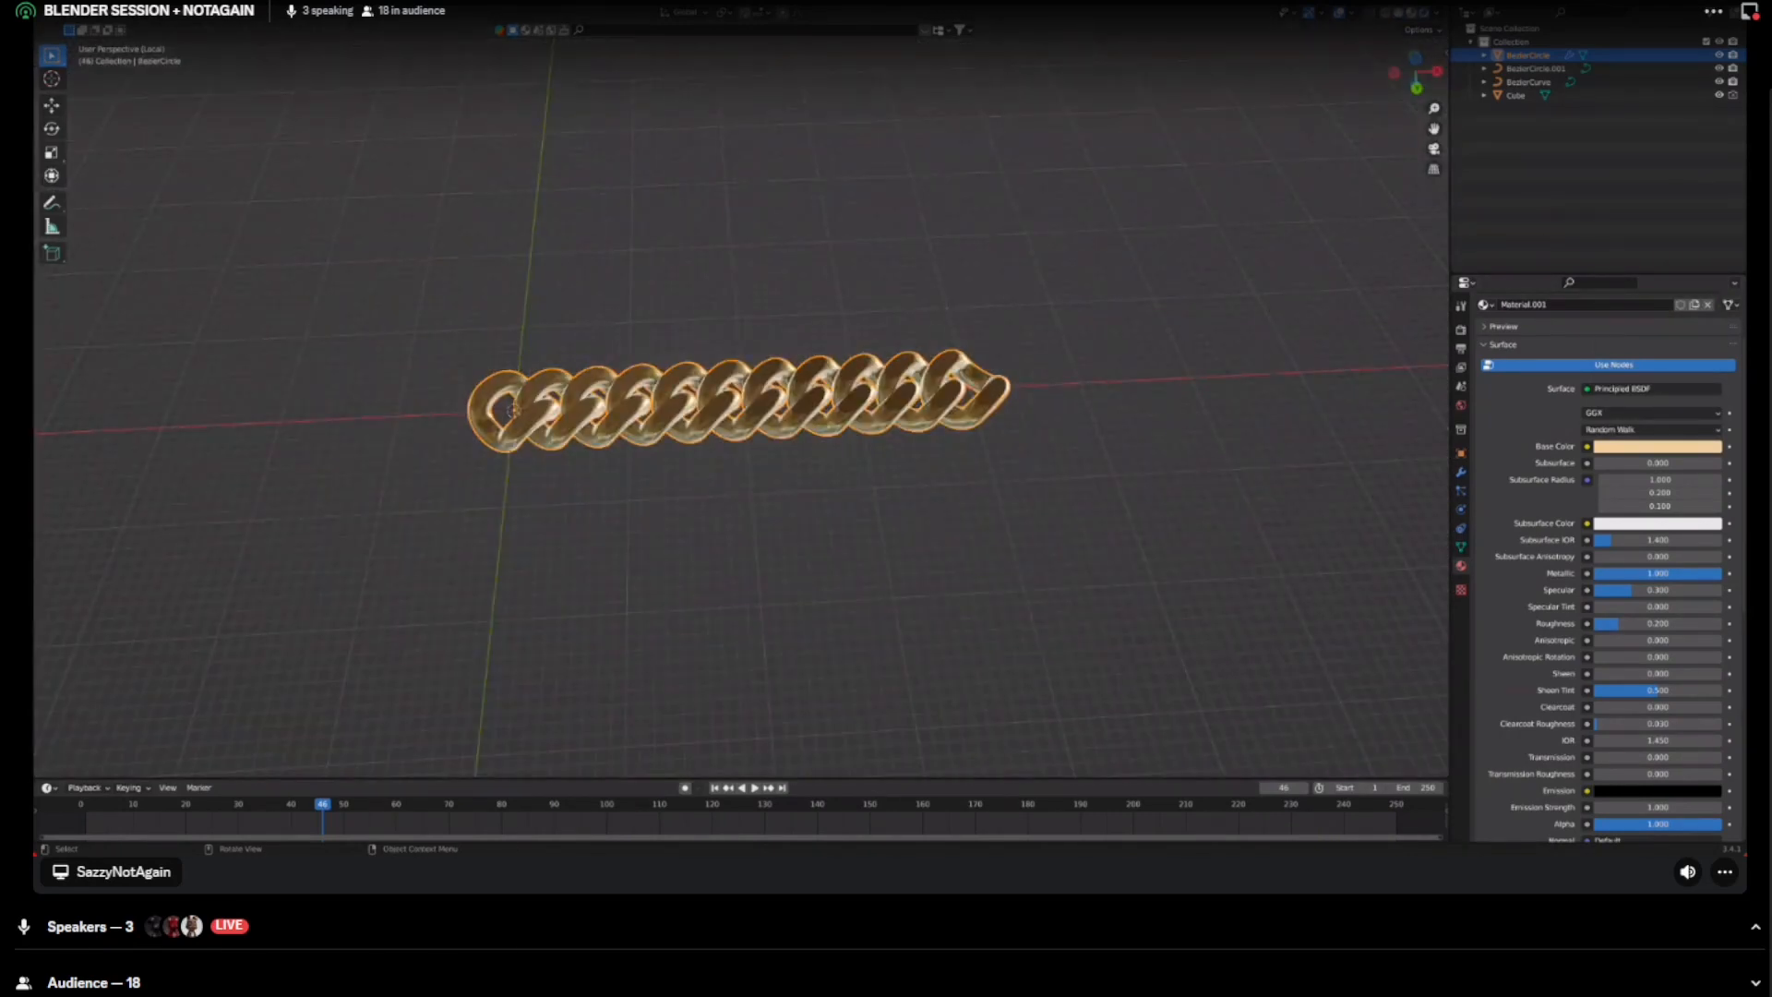
{"action": "key", "text": "alt+a"}
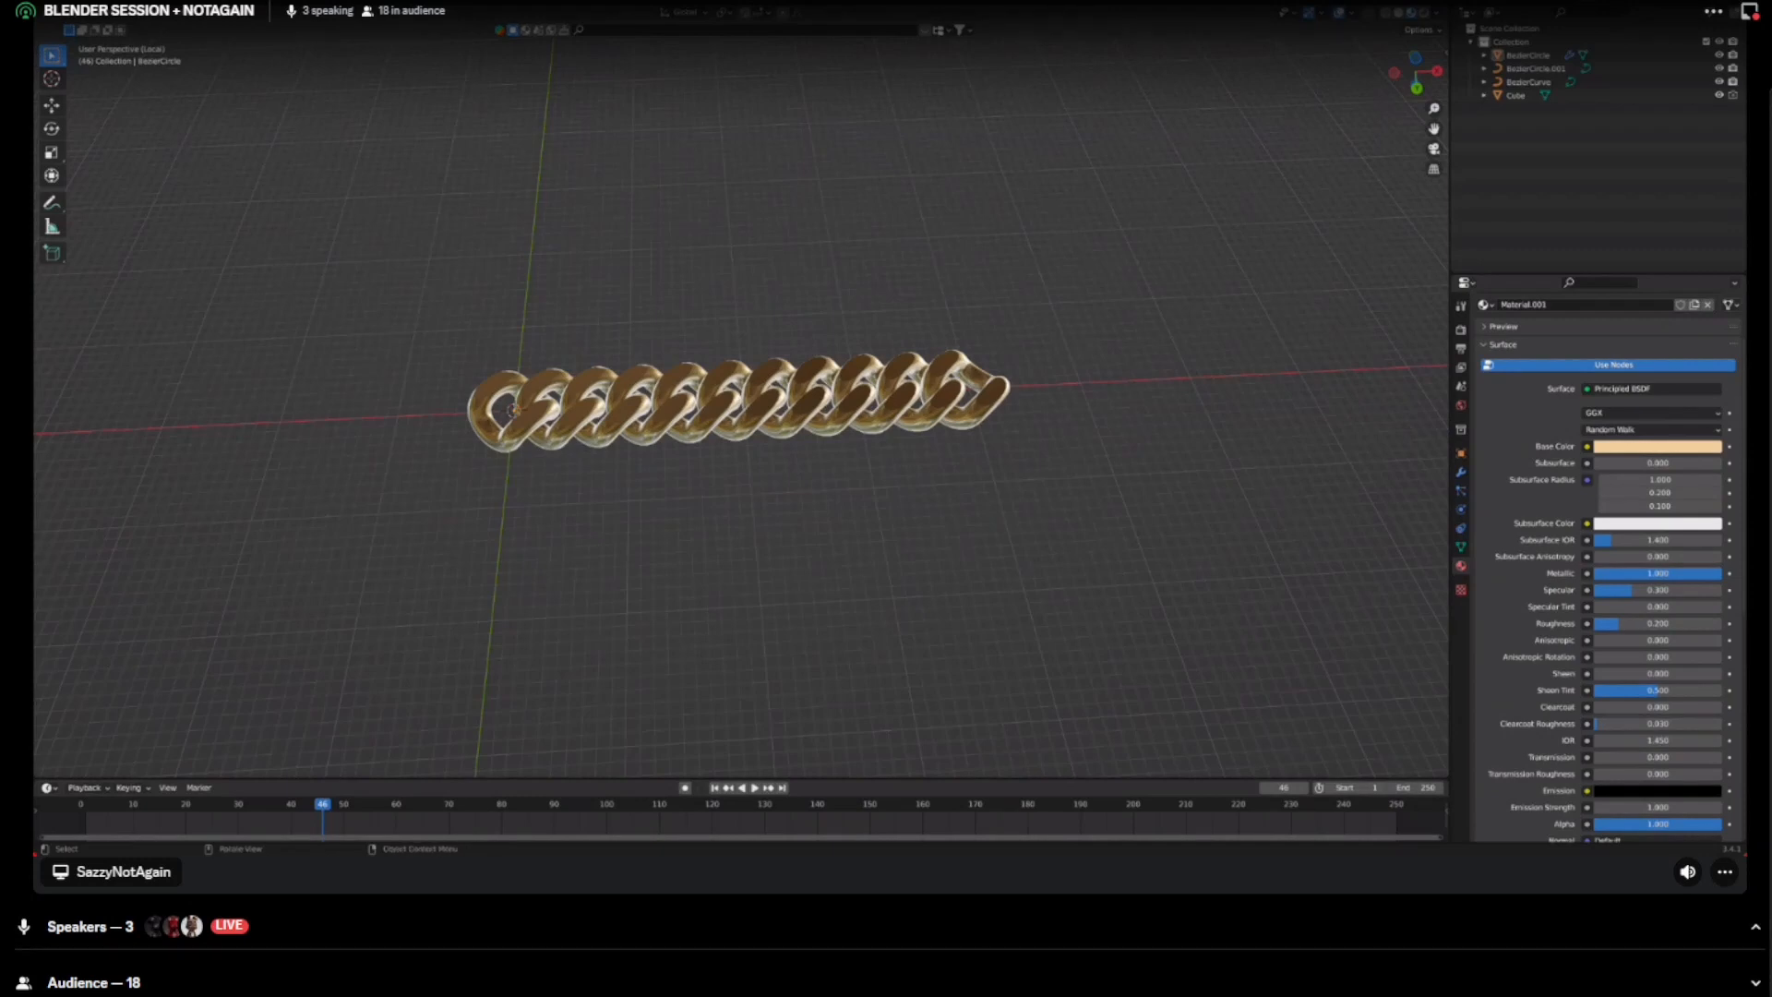
{"action": "key", "text": "a"}
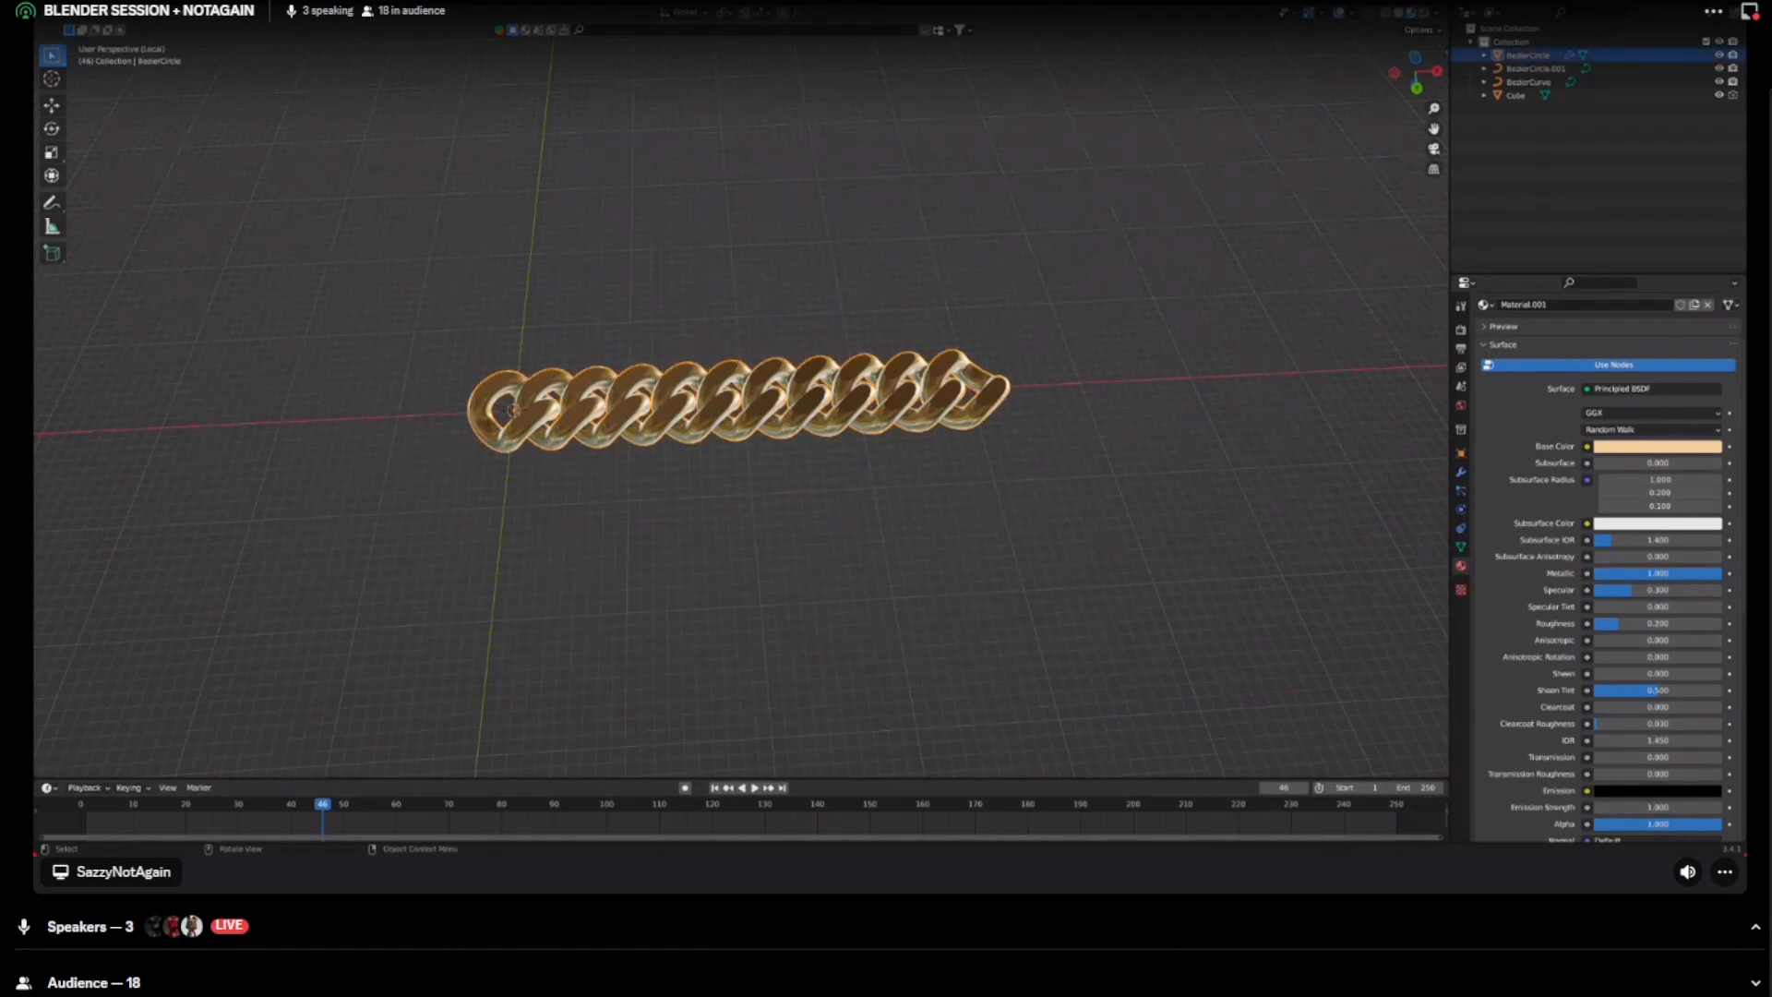
{"action": "mouse_move", "coordinate": [738, 415]}
{"action": "middle_mouse_down"}
{"action": "mouse_move", "coordinate": [720, 356]}
{"action": "mouse_move", "coordinate": [706, 416]}
{"action": "middle_mouse_up"}
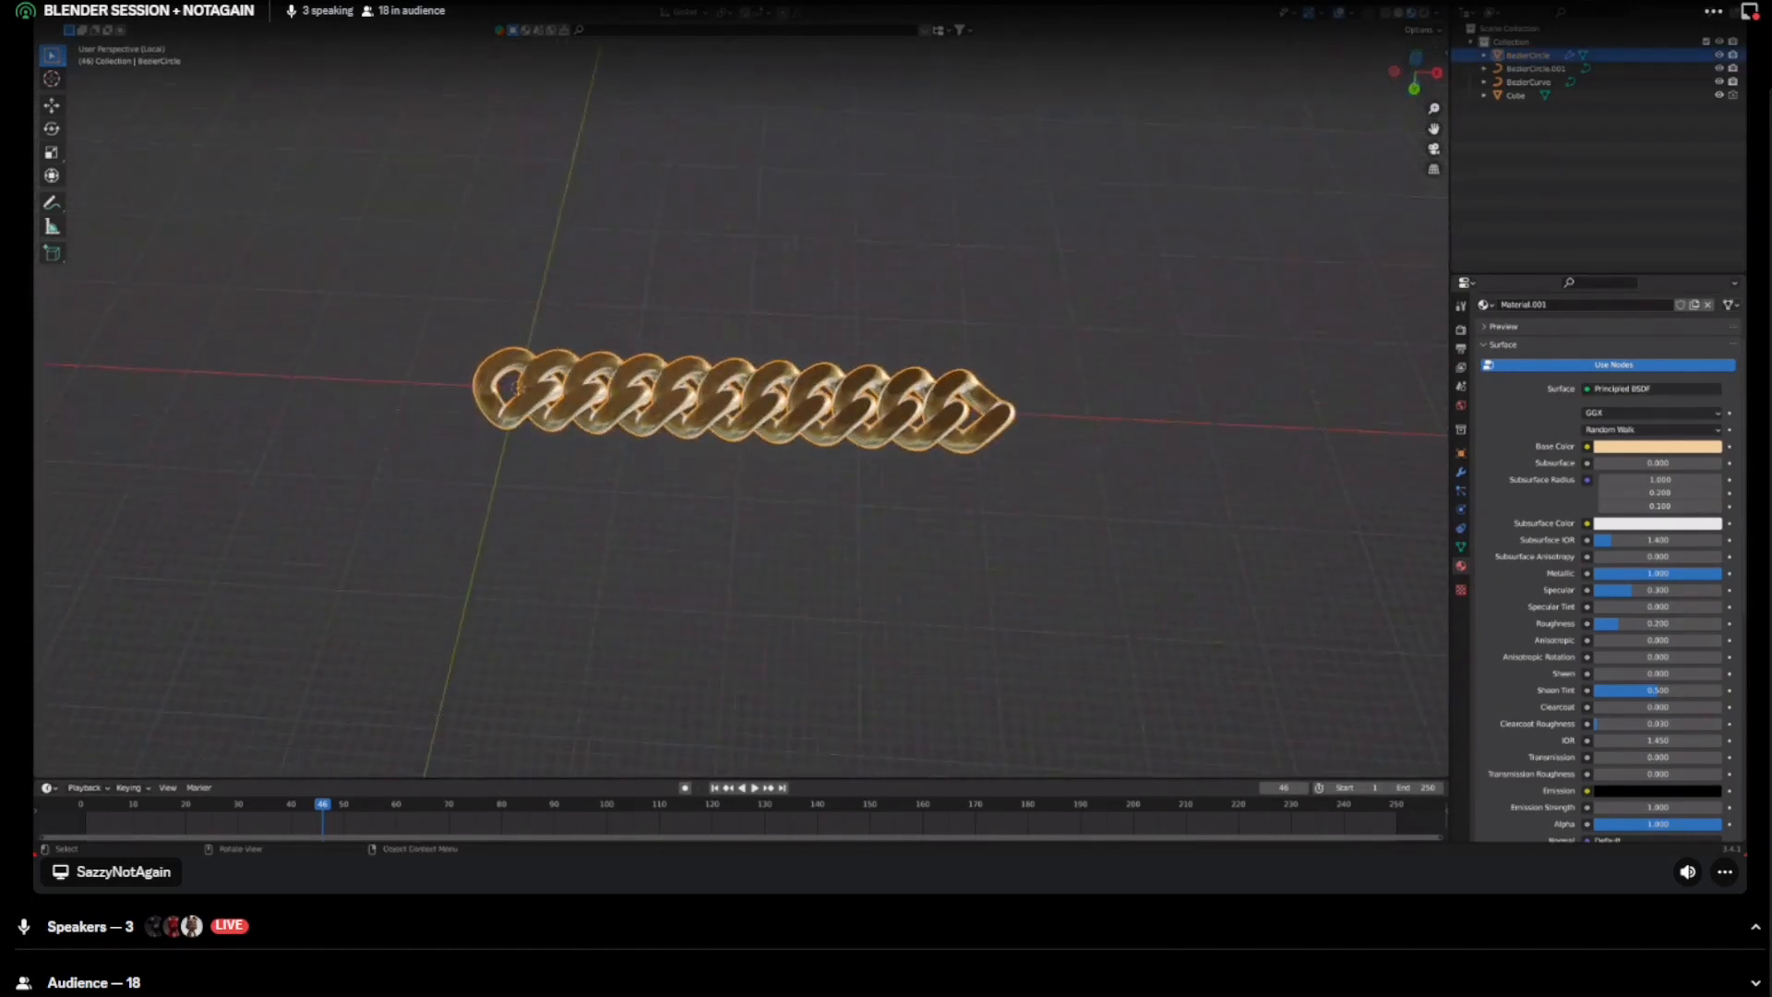
Deepen the chain's base color to a richer gold with hue about 0.117 and saturation about 0.747
{"action": "key", "text": "alt+a"}
{"action": "key", "text": "a"}
{"action": "left_click", "coordinate": [1657, 446]}
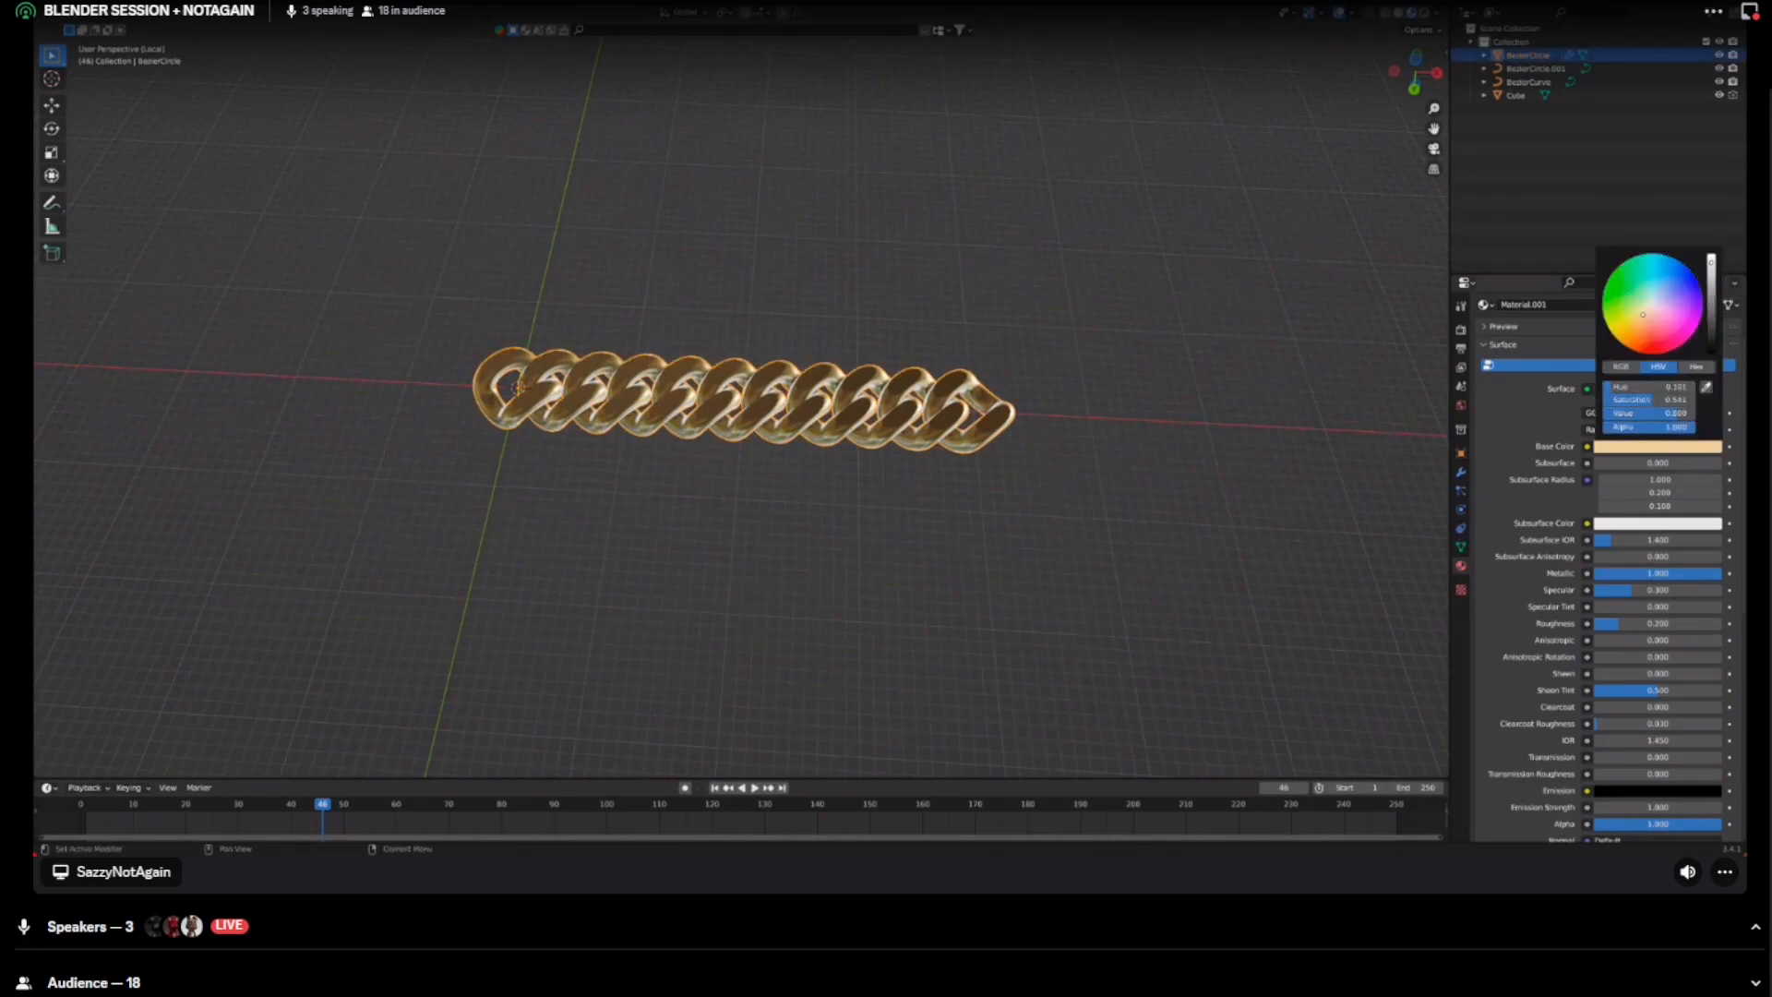
{"action": "left_click_drag", "start_coordinate": [1643, 314], "coordinate": [1638, 318]}
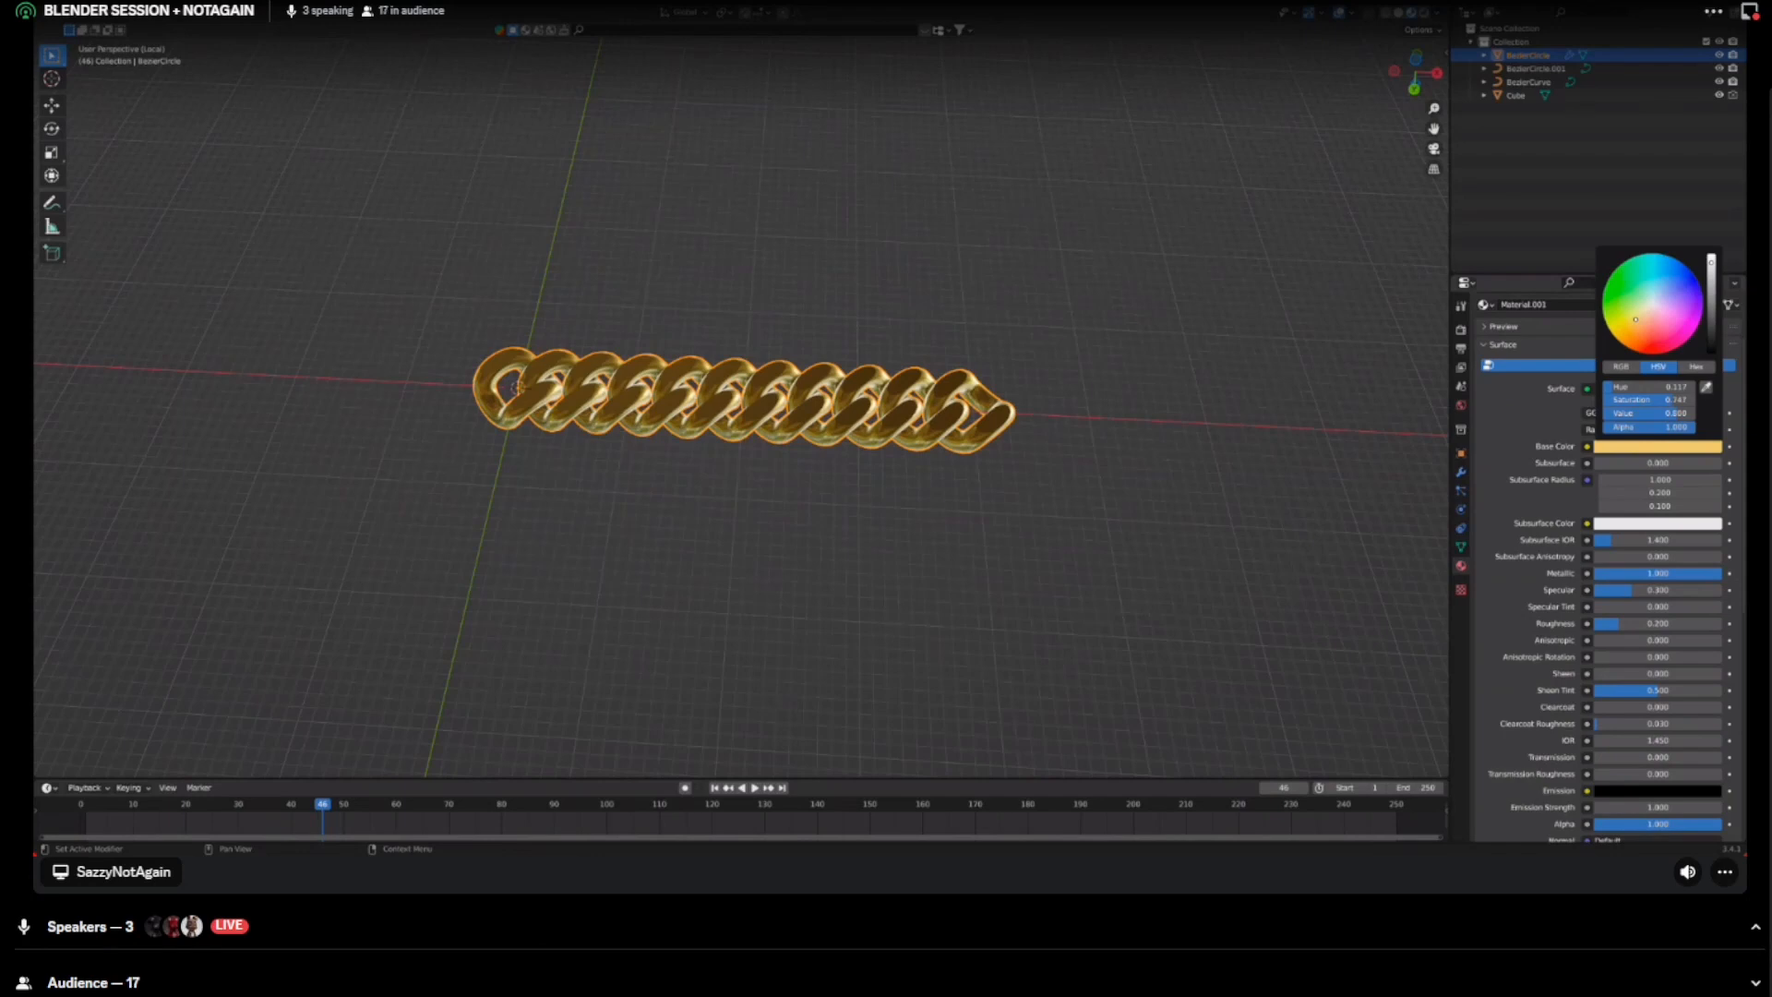
{"action": "left_click", "coordinate": [1503, 326]}
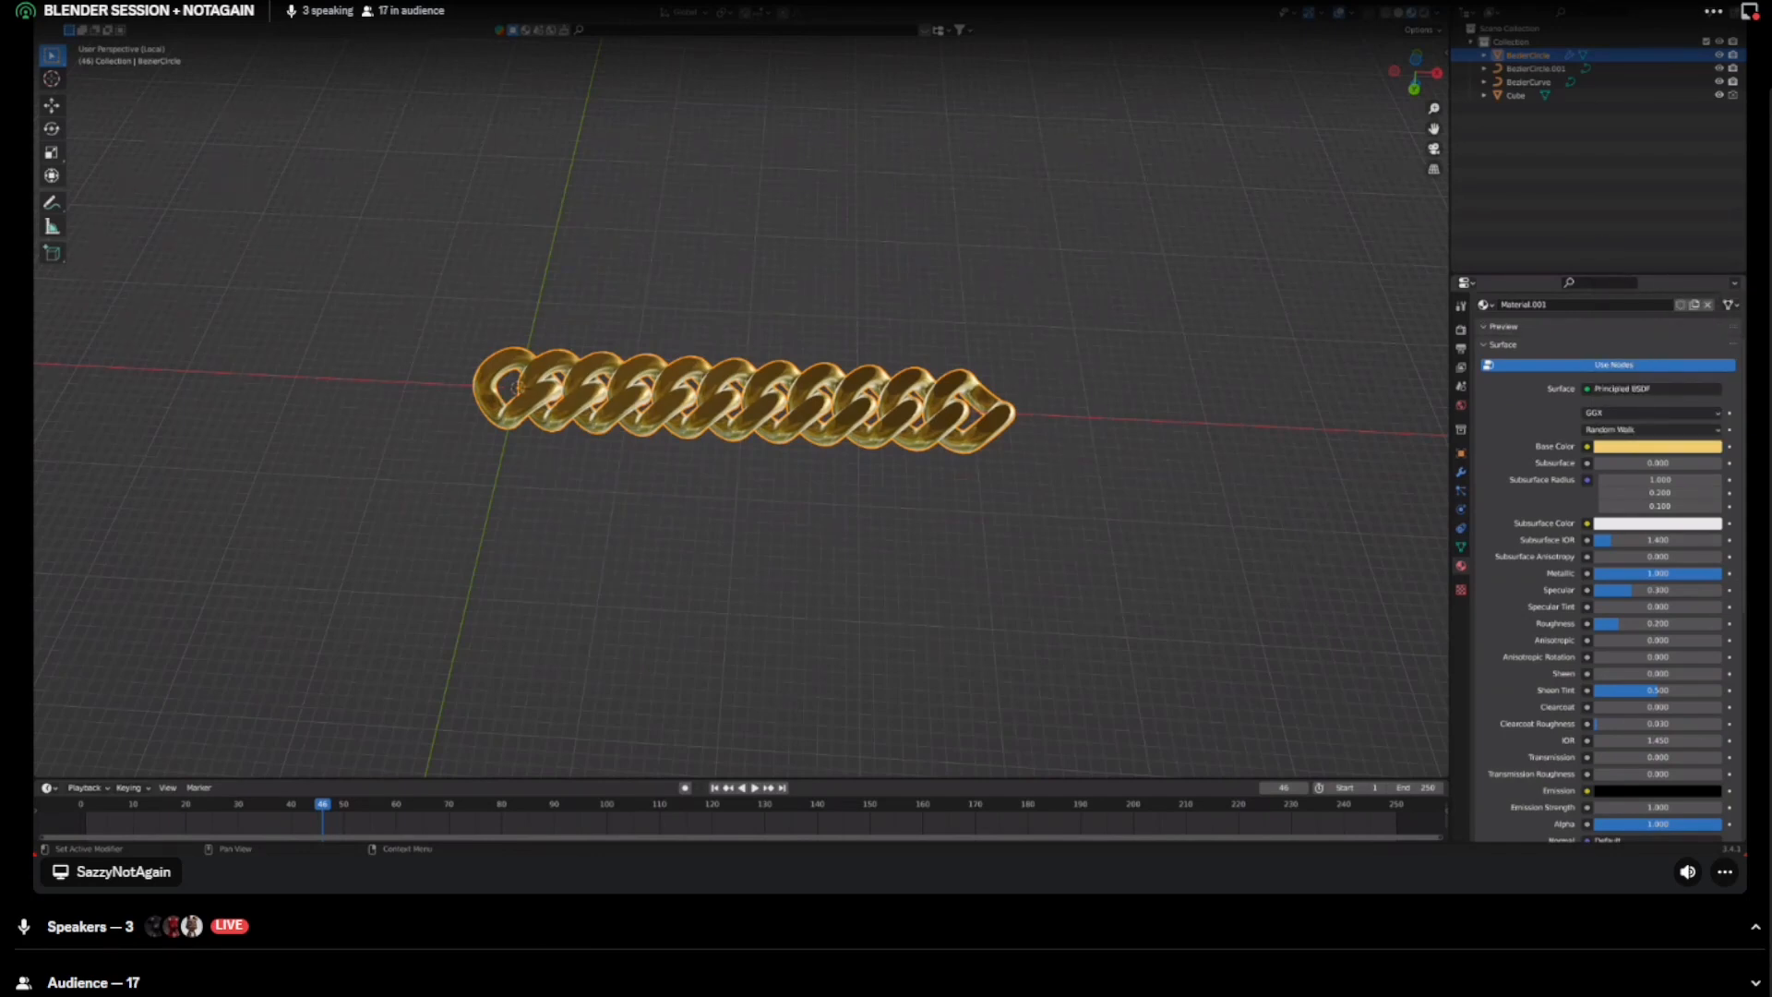
Examine the gold chain from several angles, both selected and deselected
{"action": "key", "text": "alt+a"}
{"action": "middle_click_drag", "start_coordinate": [739, 498], "coordinate": [738, 424]}
{"action": "mouse_move", "coordinate": [738, 498]}
{"action": "middle_mouse_down"}
{"action": "mouse_move", "coordinate": [740, 459]}
{"action": "mouse_move", "coordinate": [752, 517]}
{"action": "middle_mouse_up"}
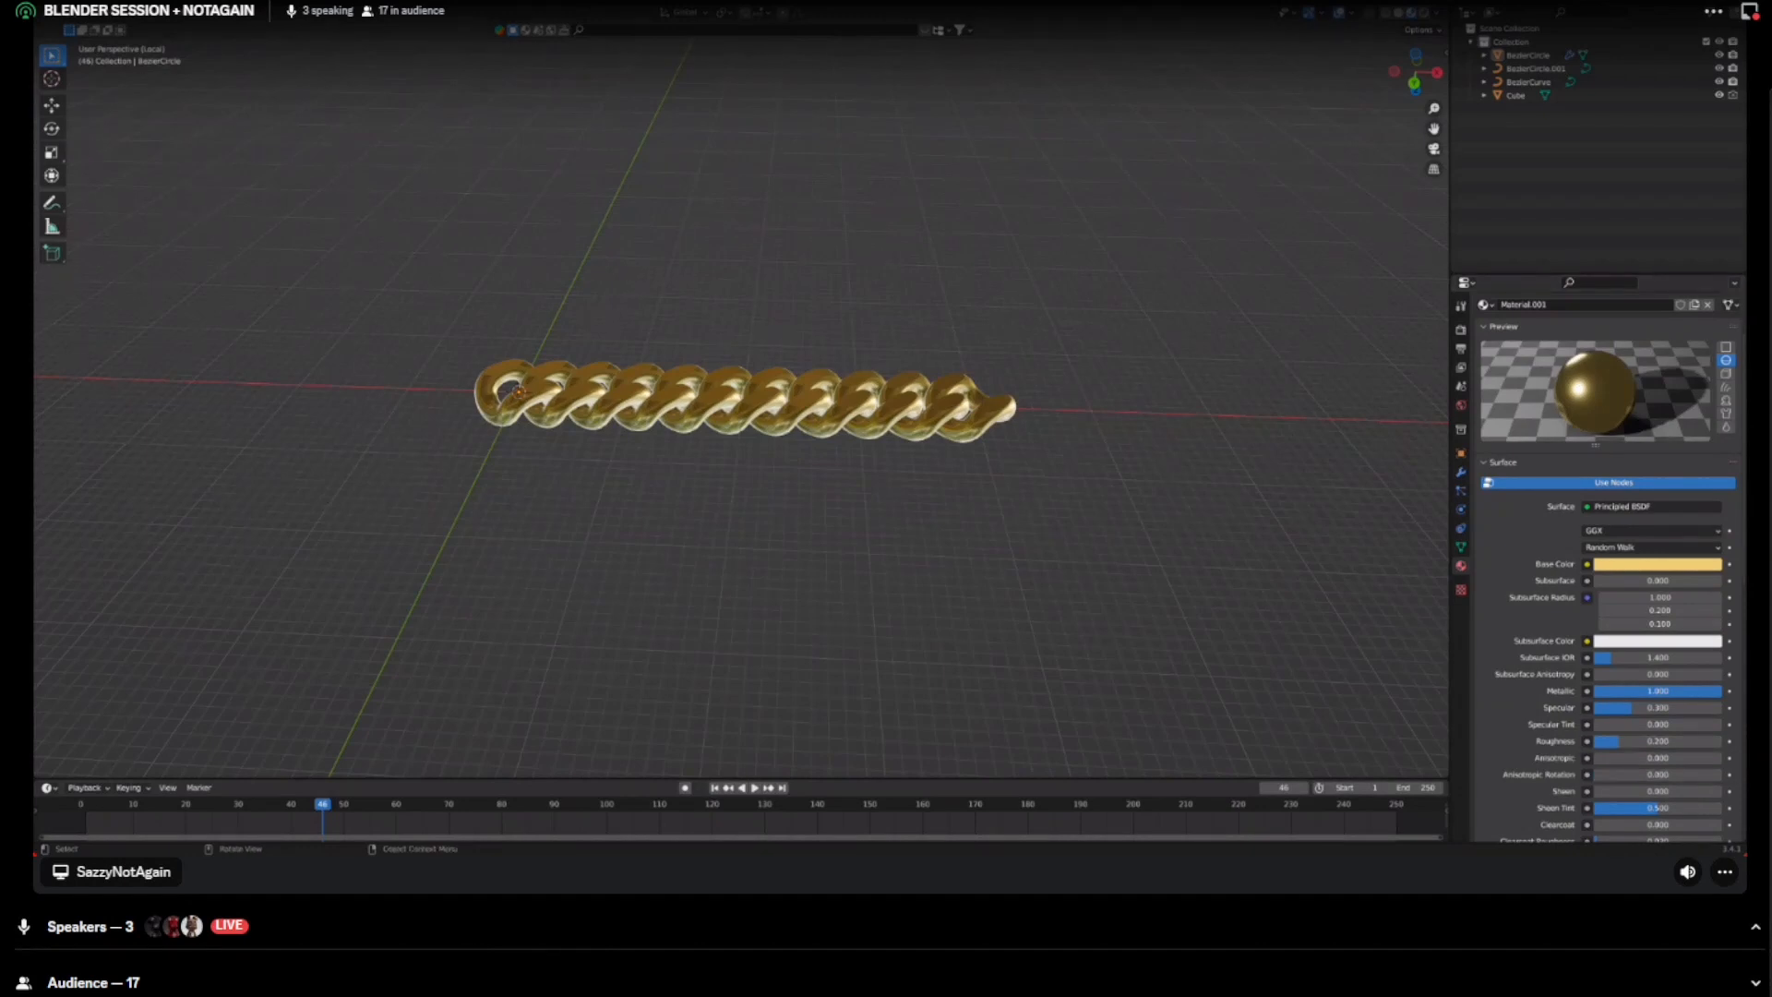
{"action": "middle_click_drag", "start_coordinate": [739, 415], "coordinate": [770, 445]}
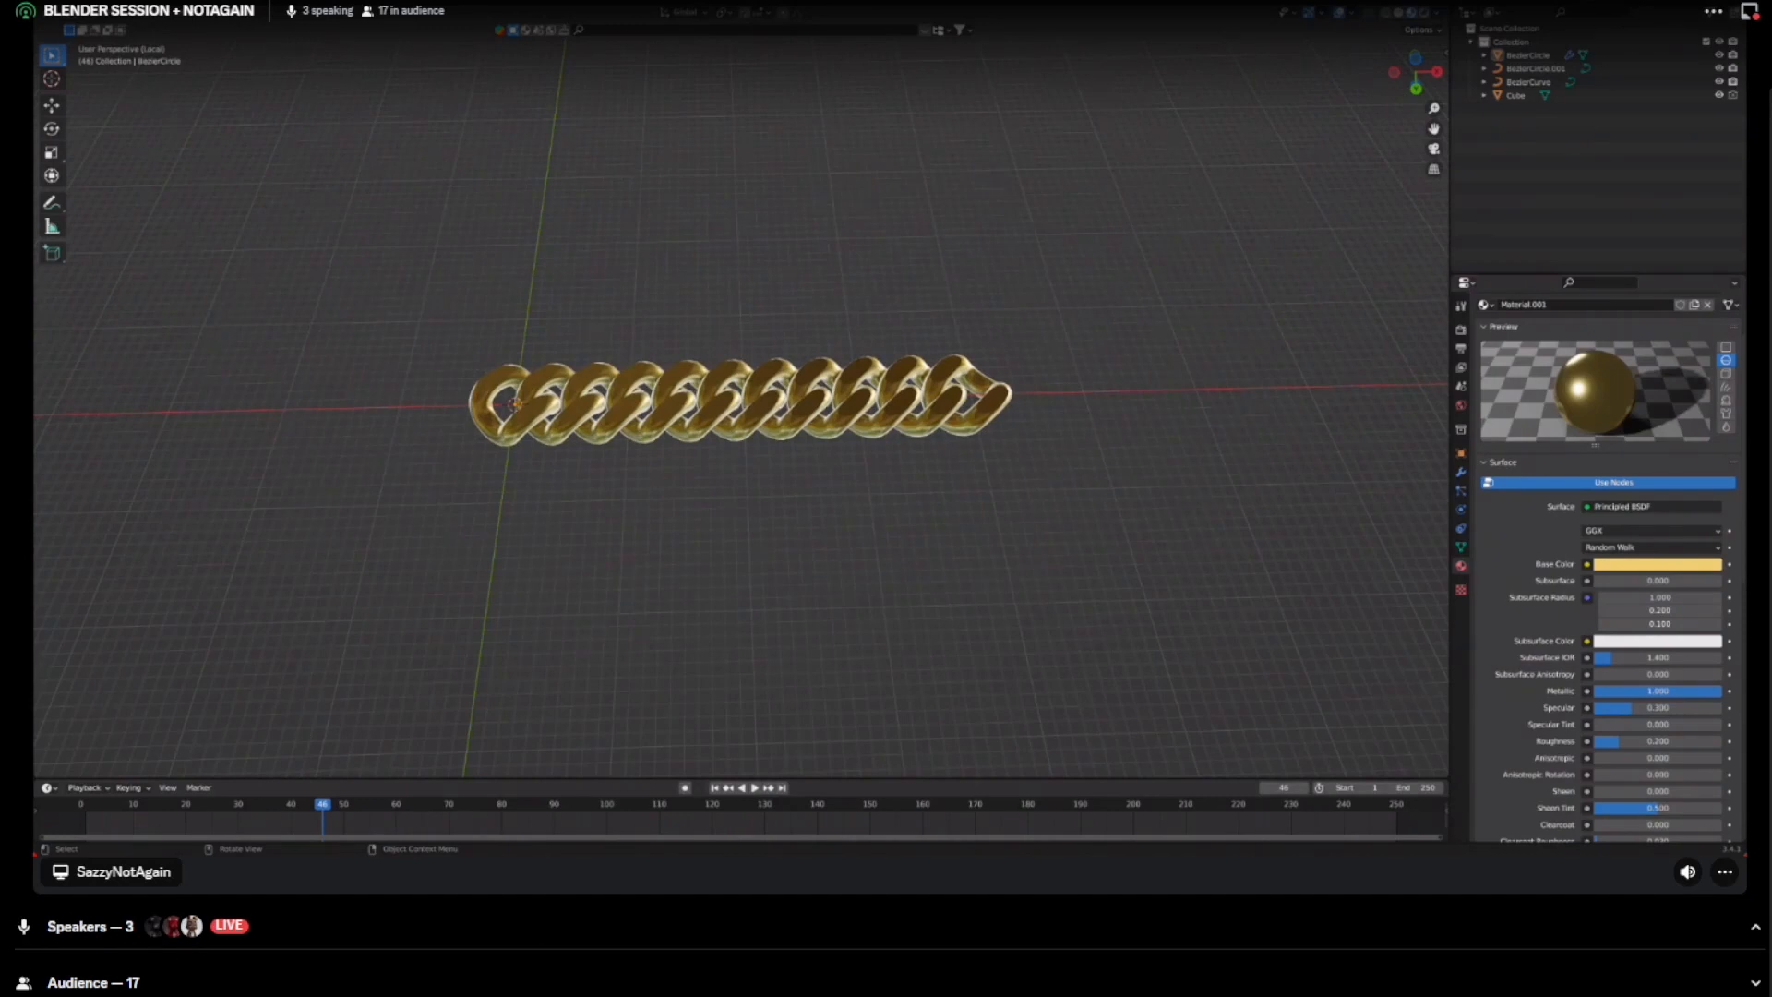
{"action": "key", "text": "a"}
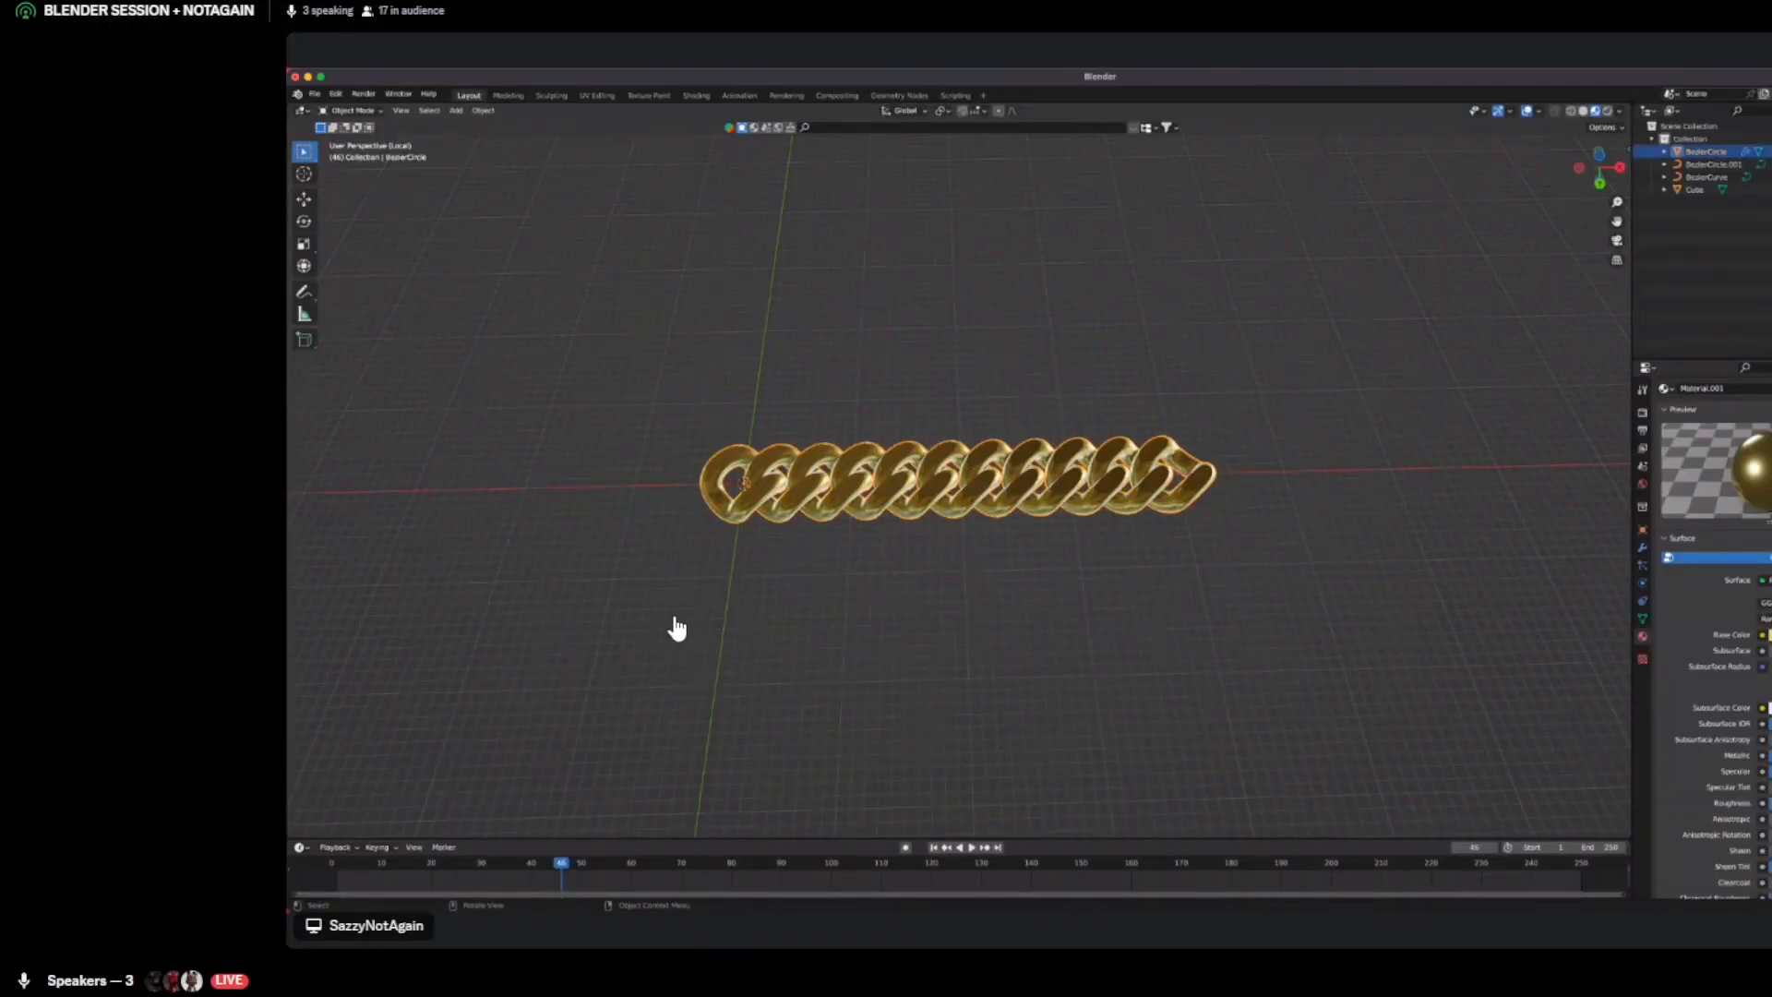
{"action": "key", "text": "alt+a"}
{"action": "key", "text": "a"}
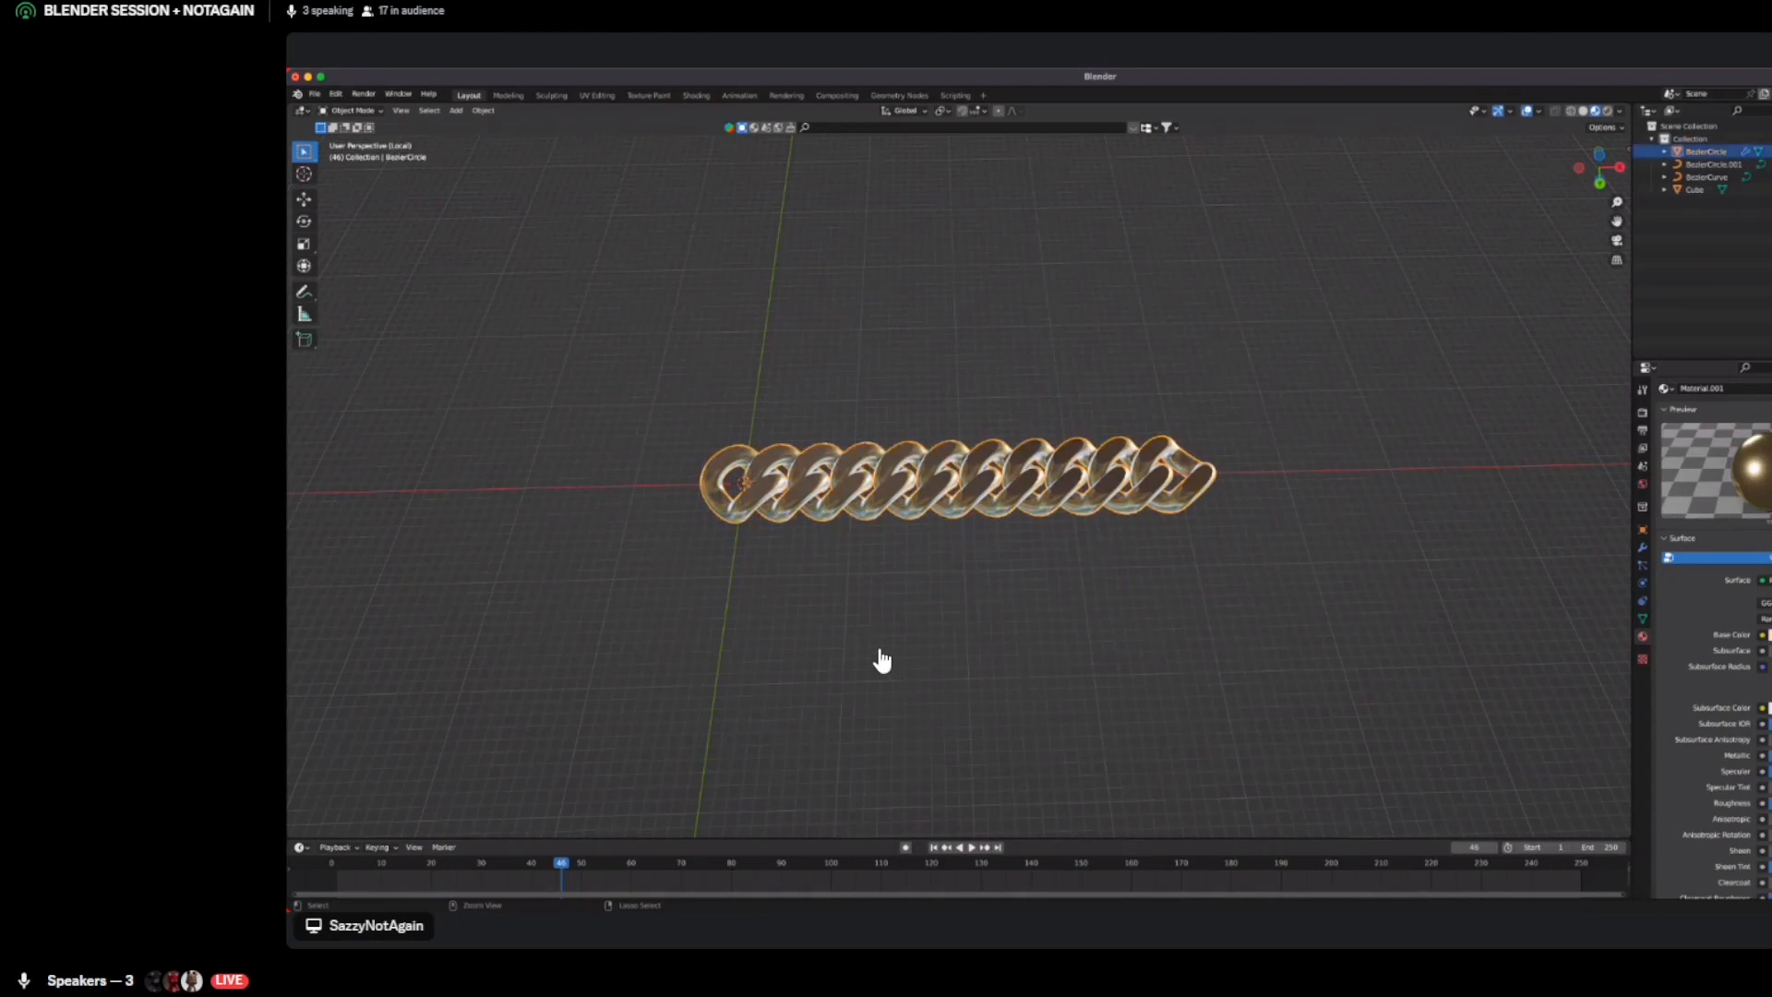
Undo the chain's gold material and the addition of the Bezier curve
{"action": "key", "text": "ctrl+z"}
{"action": "key", "text": "ctrl+z"}
{"action": "key", "text": "ctrl+z"}
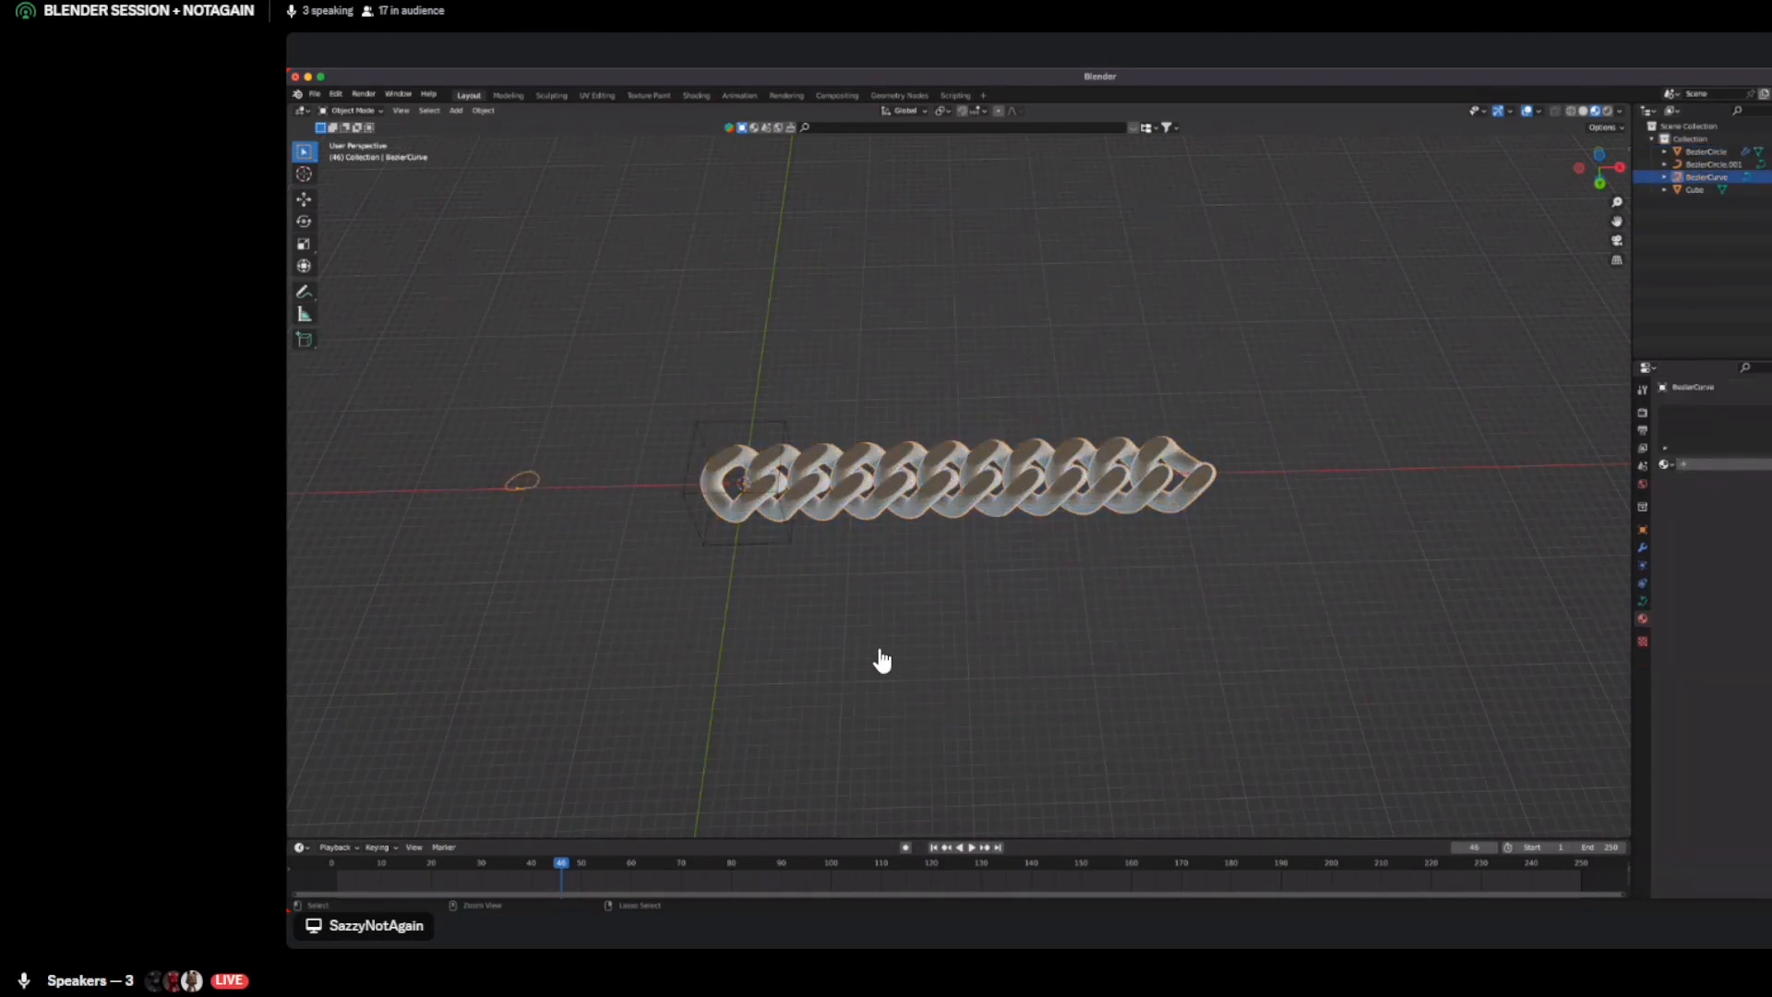
{"action": "key", "text": "Tab"}
{"action": "key", "text": "ctrl+z"}
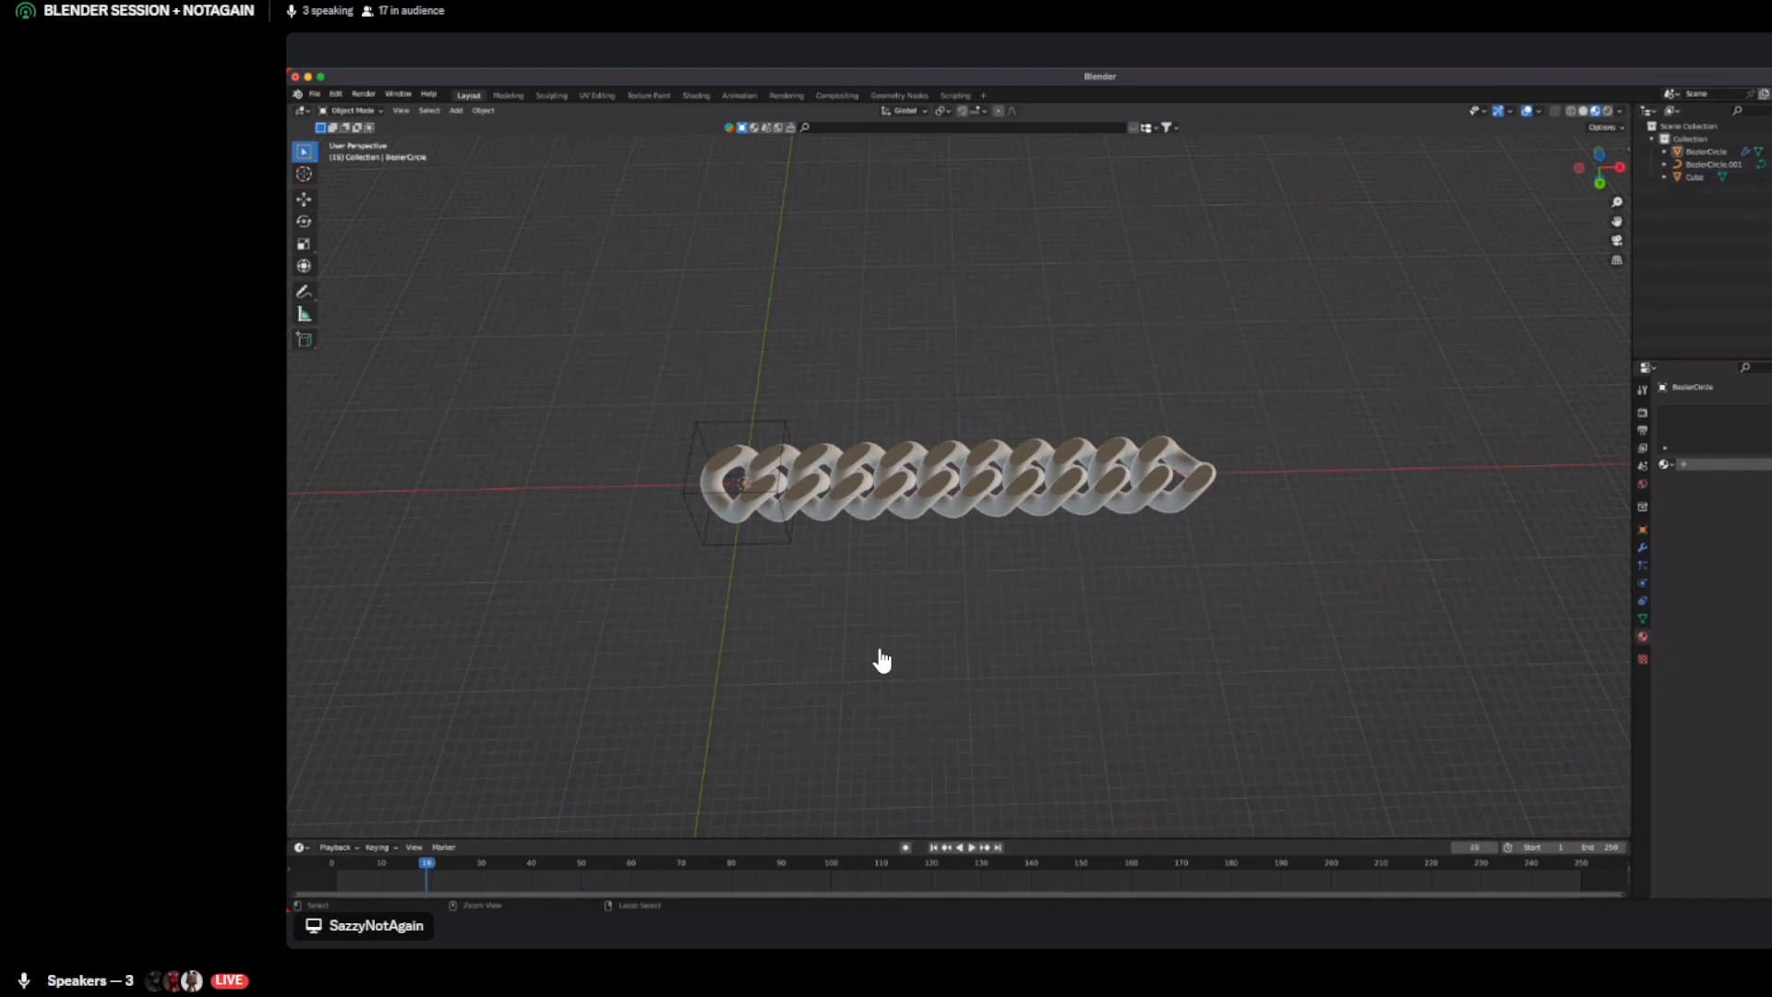
Delete the chain, the Bezier circle and the cube to empty the scene
{"action": "left_click_drag", "start_coordinate": [534, 325], "coordinate": [1411, 686]}
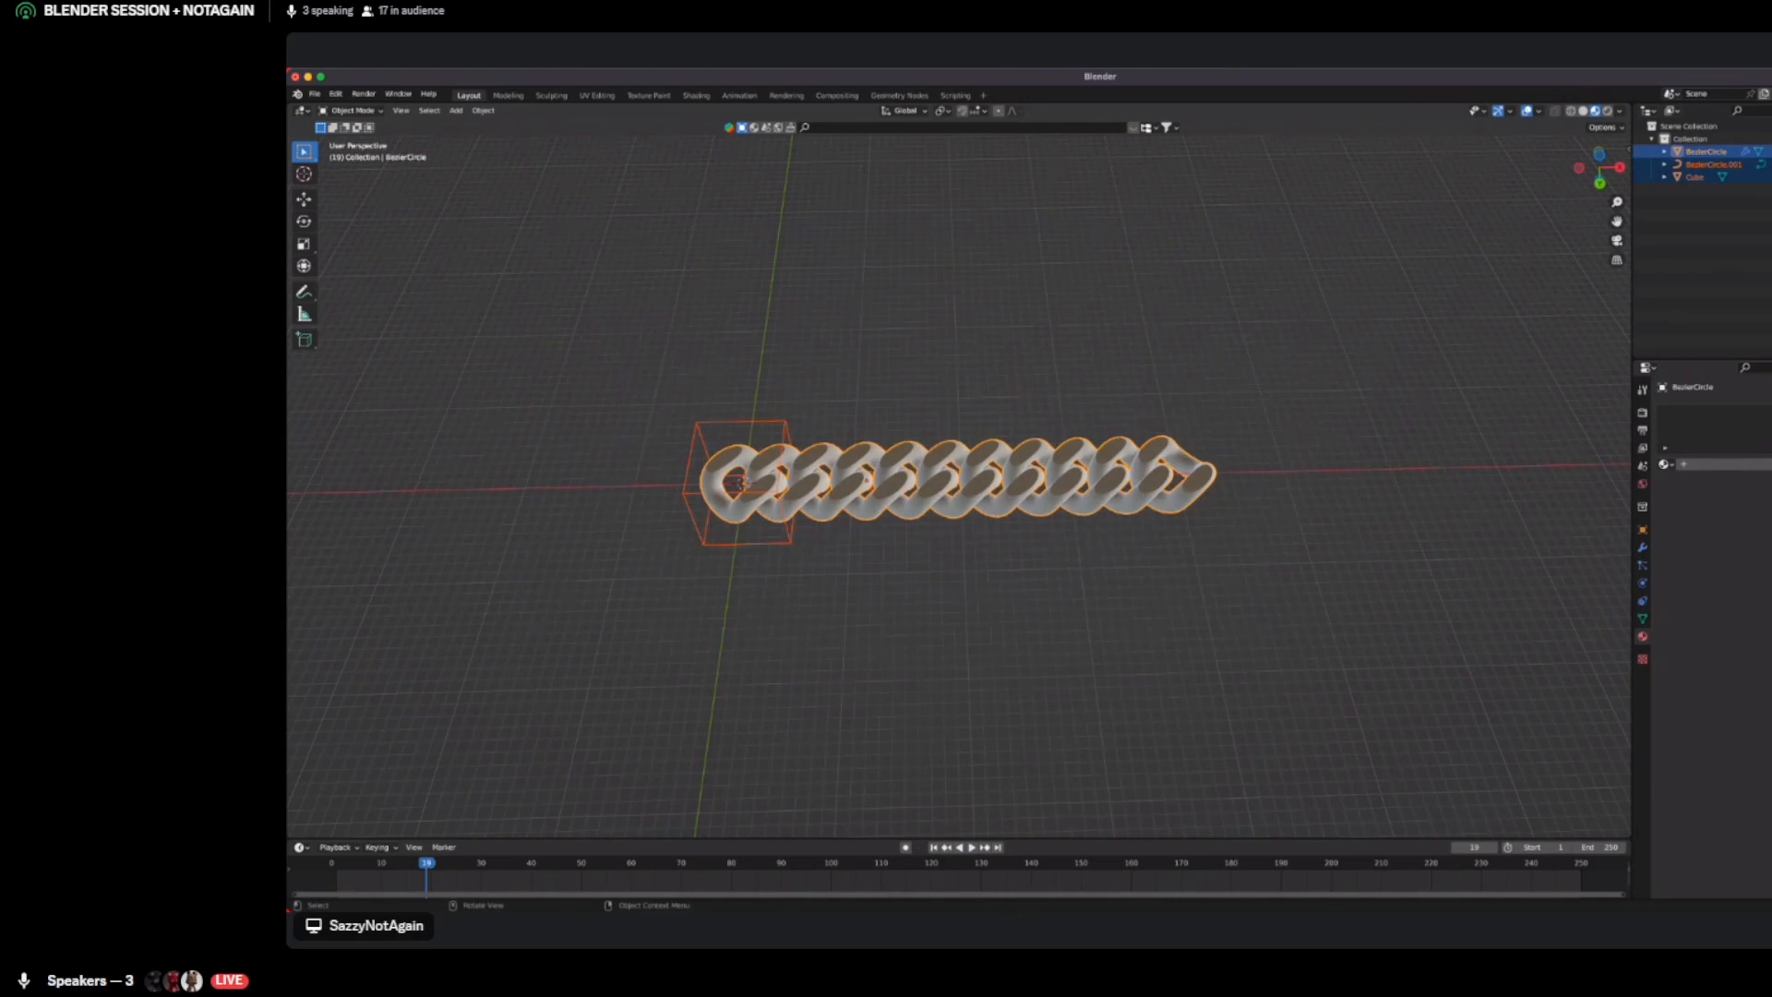
{"action": "key", "text": "Delete"}
{"action": "middle_click_drag", "start_coordinate": [744, 483], "coordinate": [917, 482]}
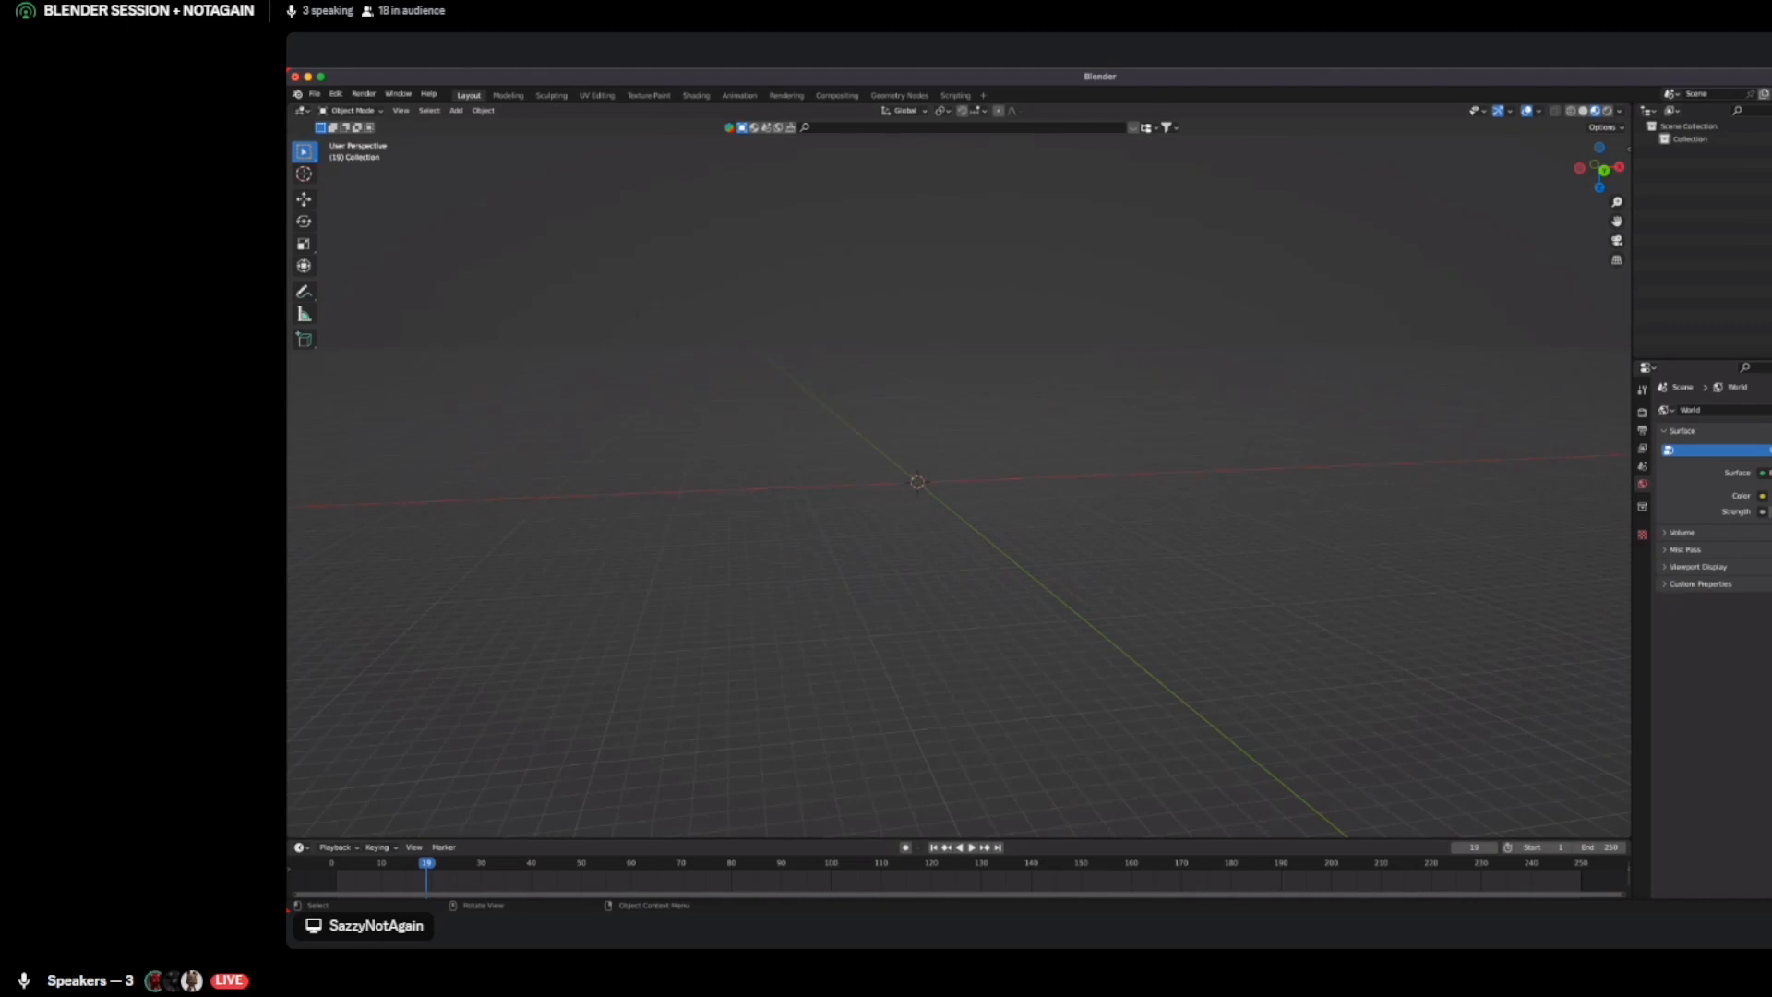
Add a Bezier circle at the origin and scale it uniformly by about 2.97
{"action": "key", "text": "shift"}
{"action": "key", "text": "shift+a"}
{"action": "left_click", "coordinate": [813, 466]}
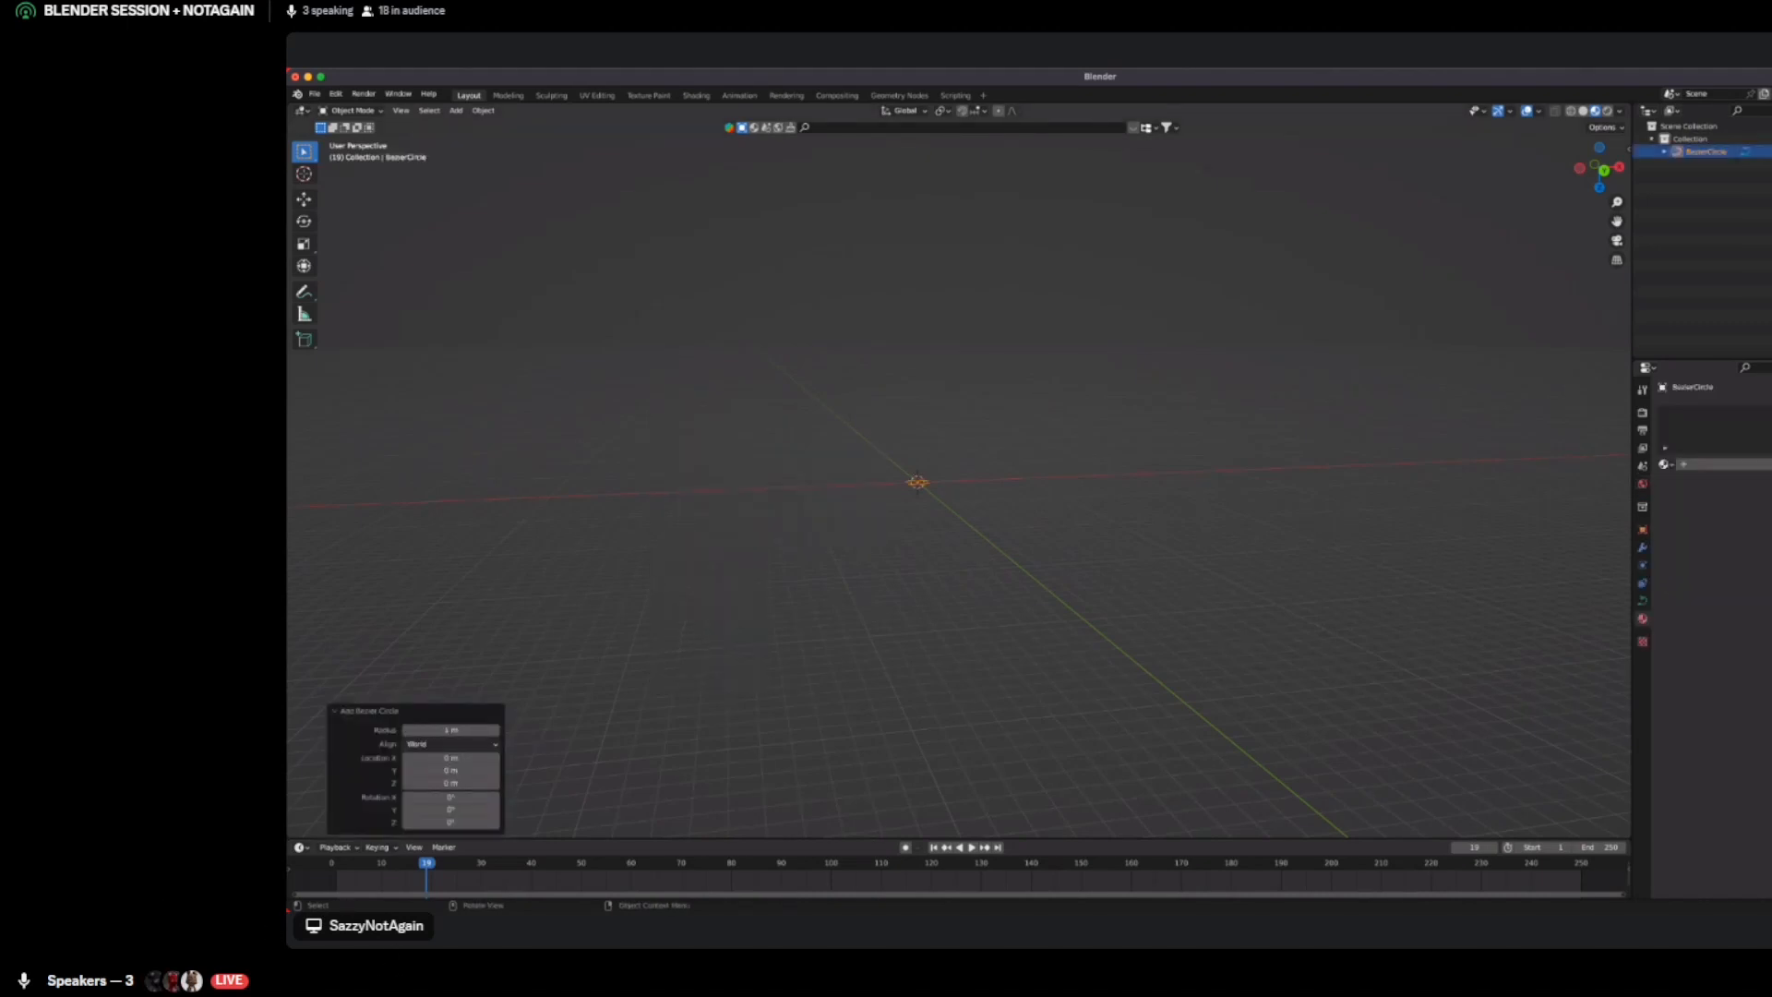
{"action": "middle_click_drag", "start_coordinate": [868, 350], "coordinate": [882, 439]}
{"action": "key", "text": "s"}
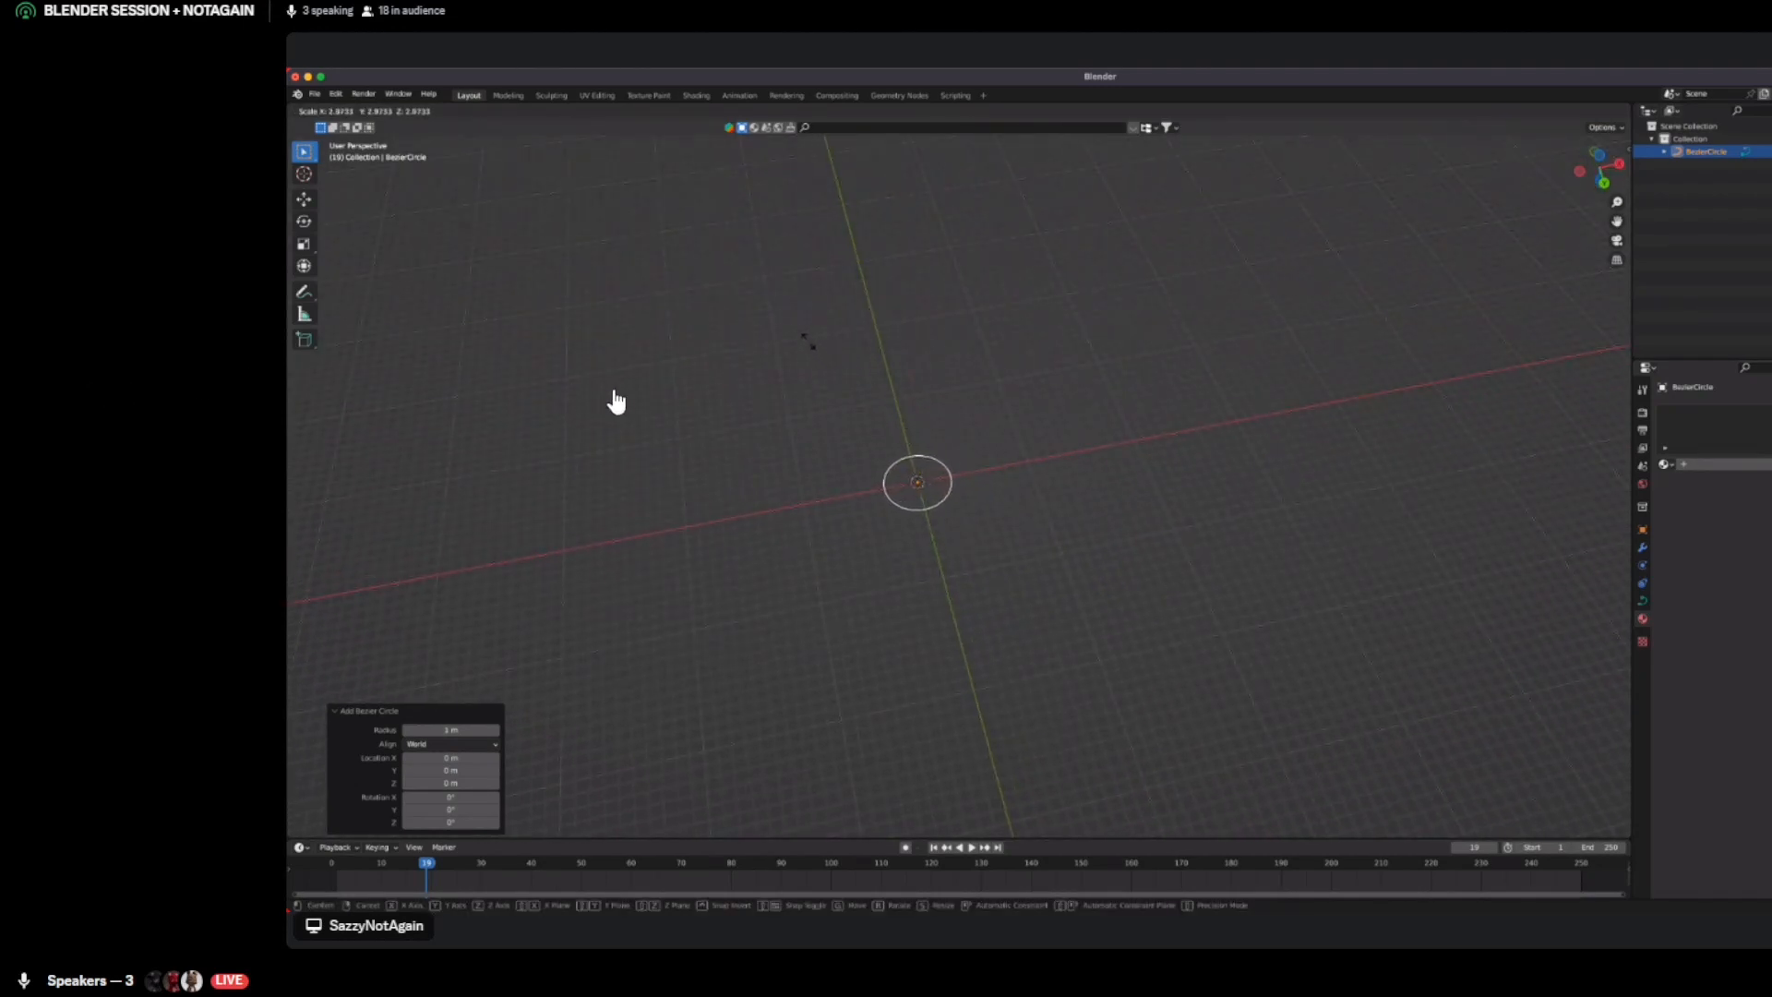
{"action": "left_click", "coordinate": [811, 341]}
{"action": "key", "text": "shift+s"}
{"action": "key", "text": "Escape"}
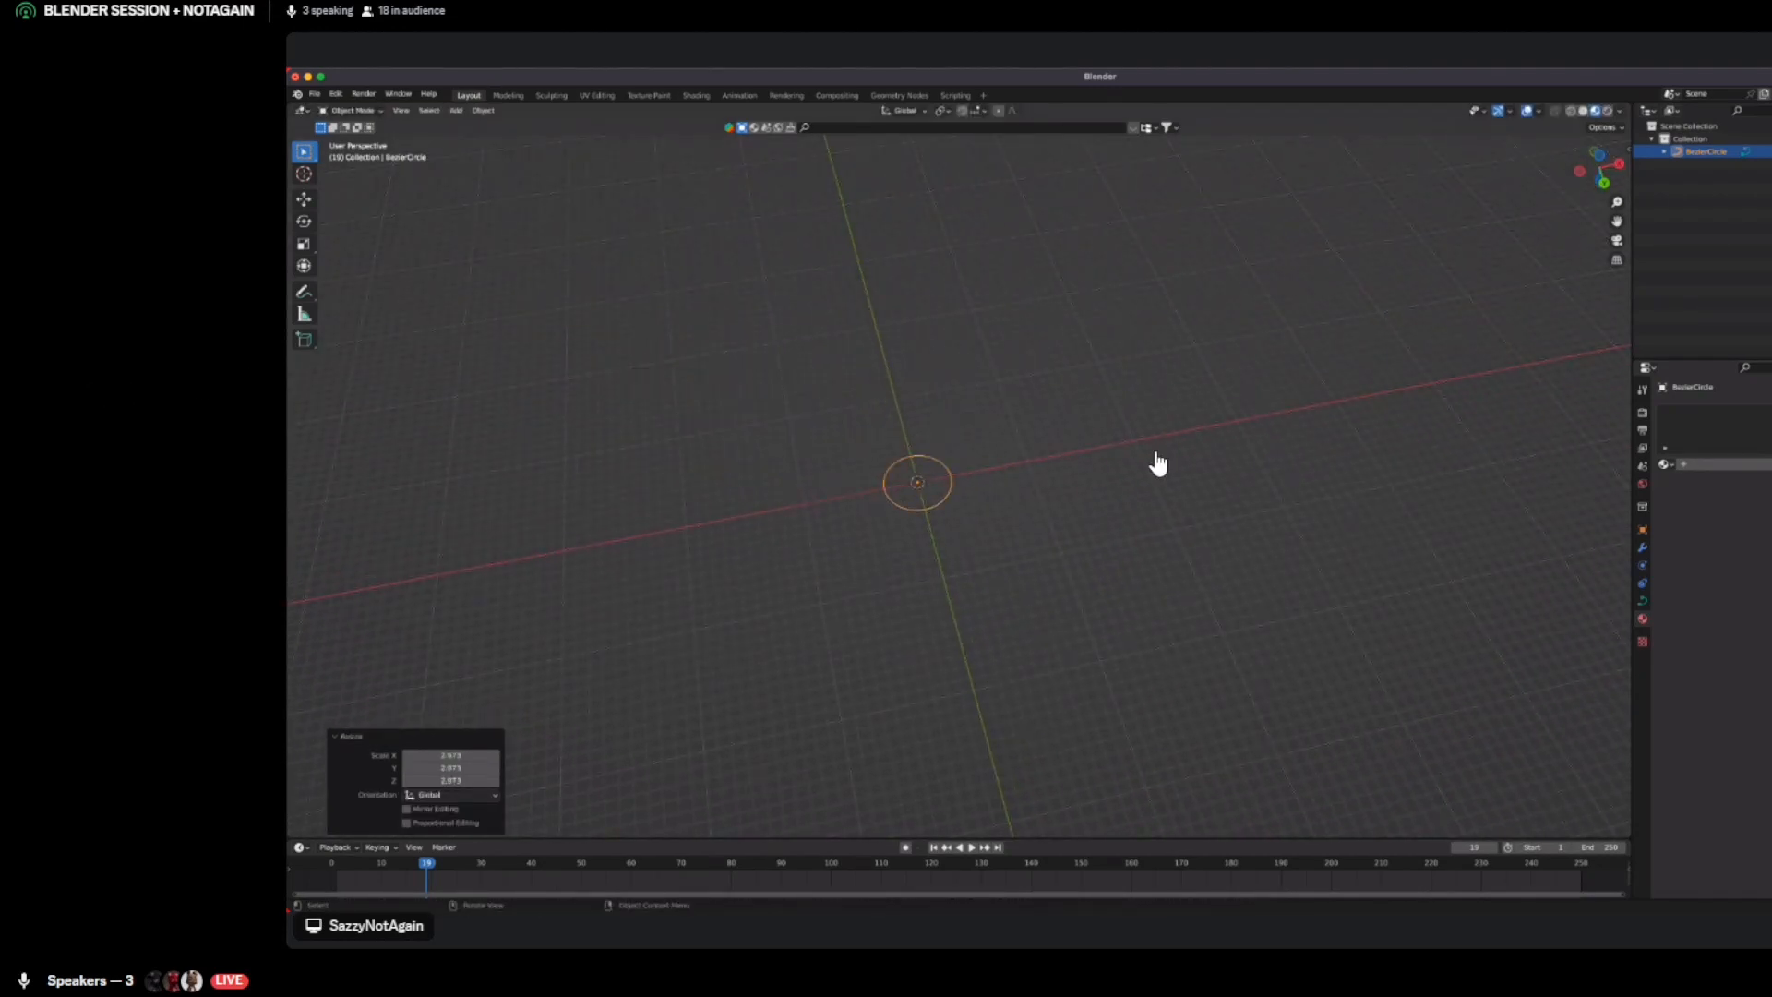
Duplicate the circle and move the copy about -13.46 m along the X axis
{"action": "key", "text": "shift+d"}
{"action": "key", "text": "x"}
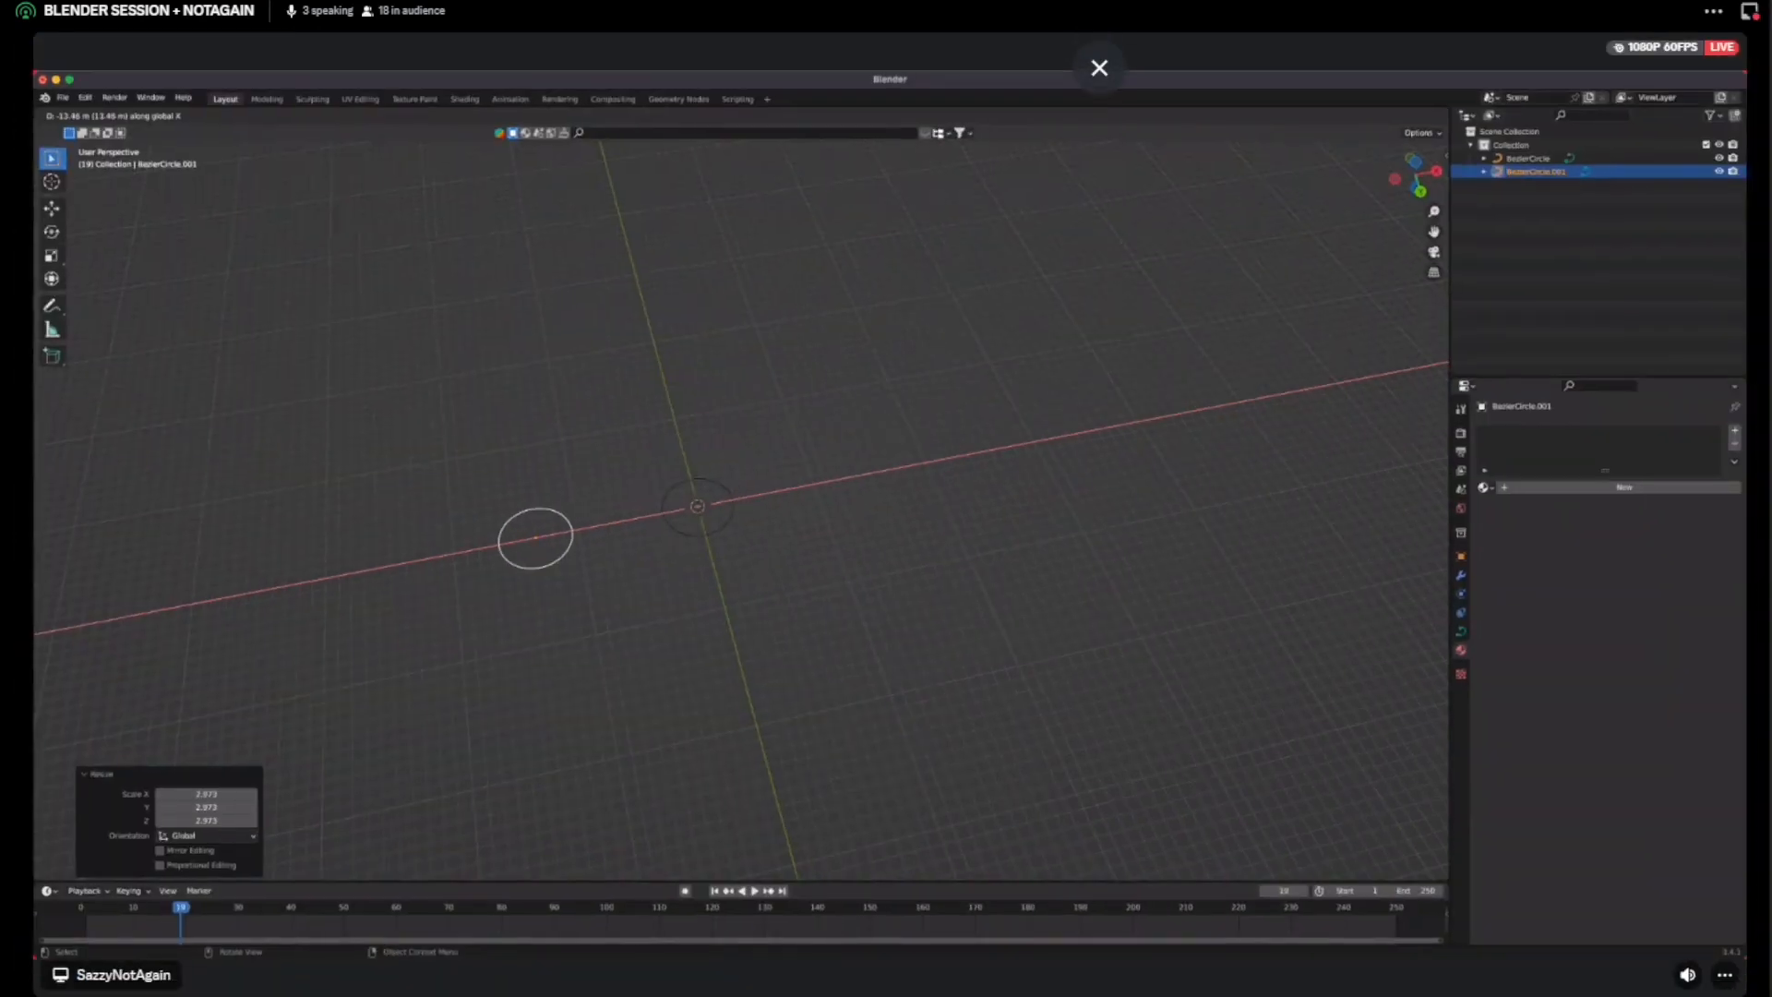
{"action": "key", "text": "Return"}
Select the circle at the origin and set the bevel type of the active duplicate circle to Object
{"action": "middle_click_drag", "start_coordinate": [893, 498], "coordinate": [884, 458]}
{"action": "left_click_drag", "start_coordinate": [646, 466], "coordinate": [752, 554]}
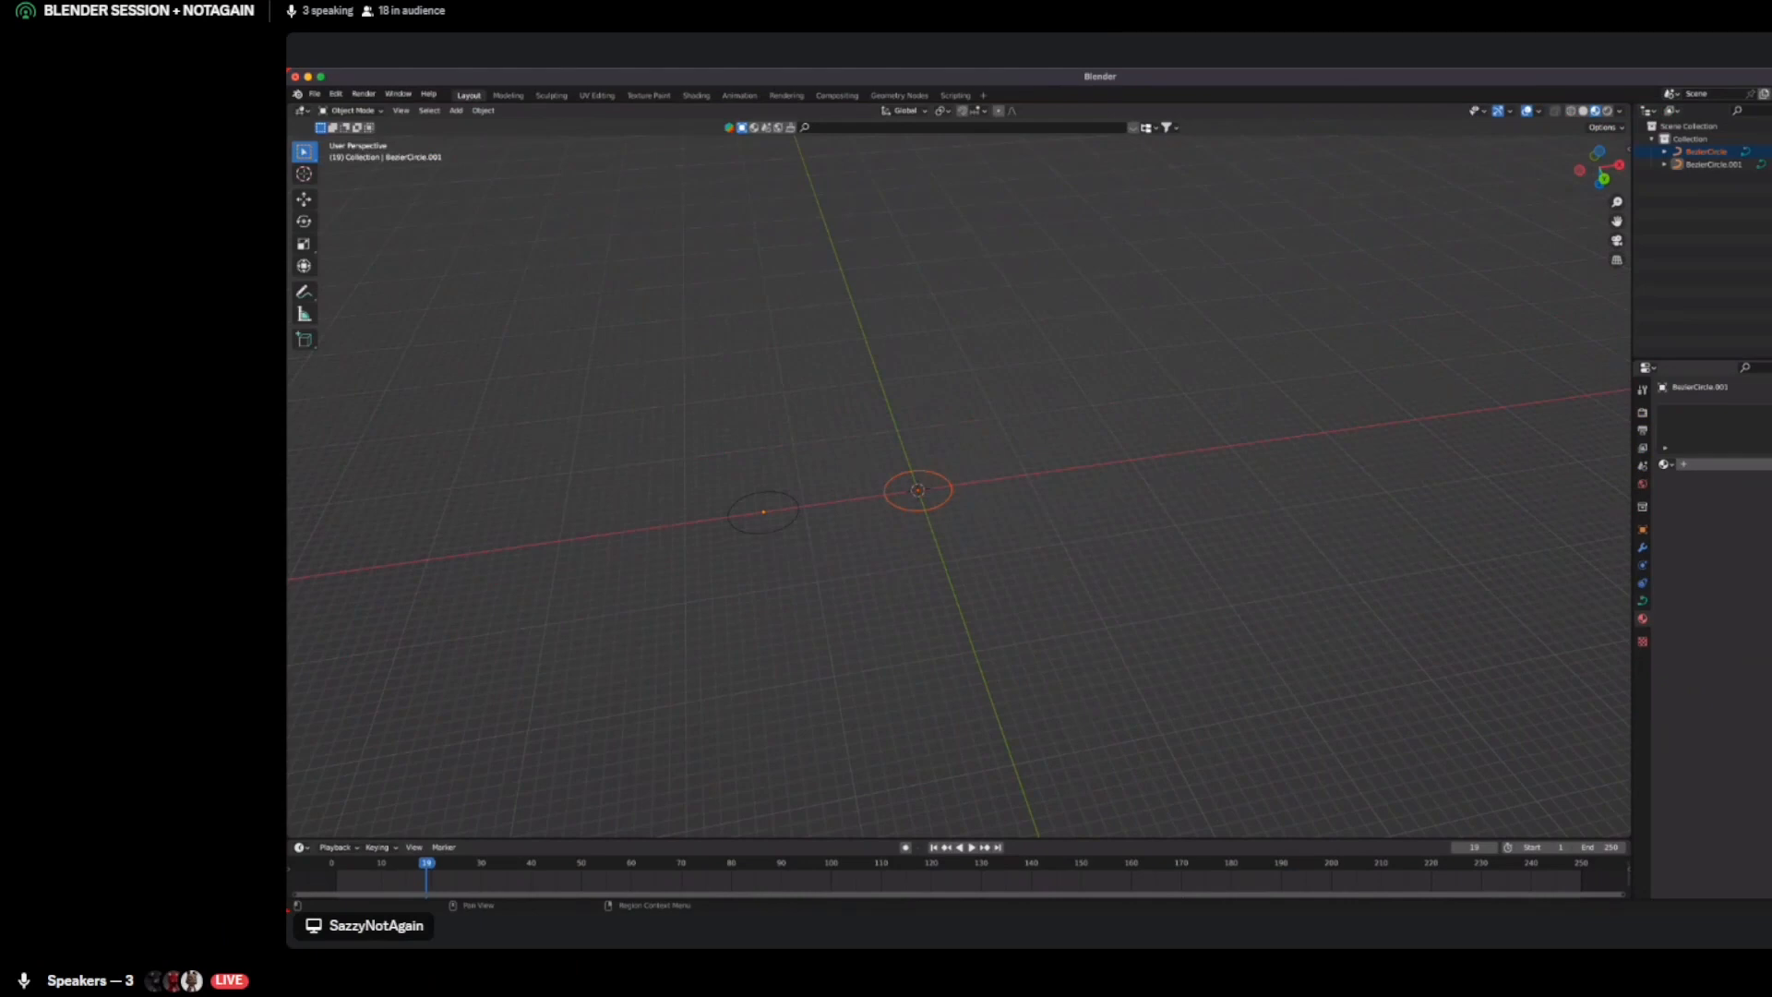
{"action": "left_click", "coordinate": [1642, 600]}
{"action": "left_click", "coordinate": [1759, 732]}
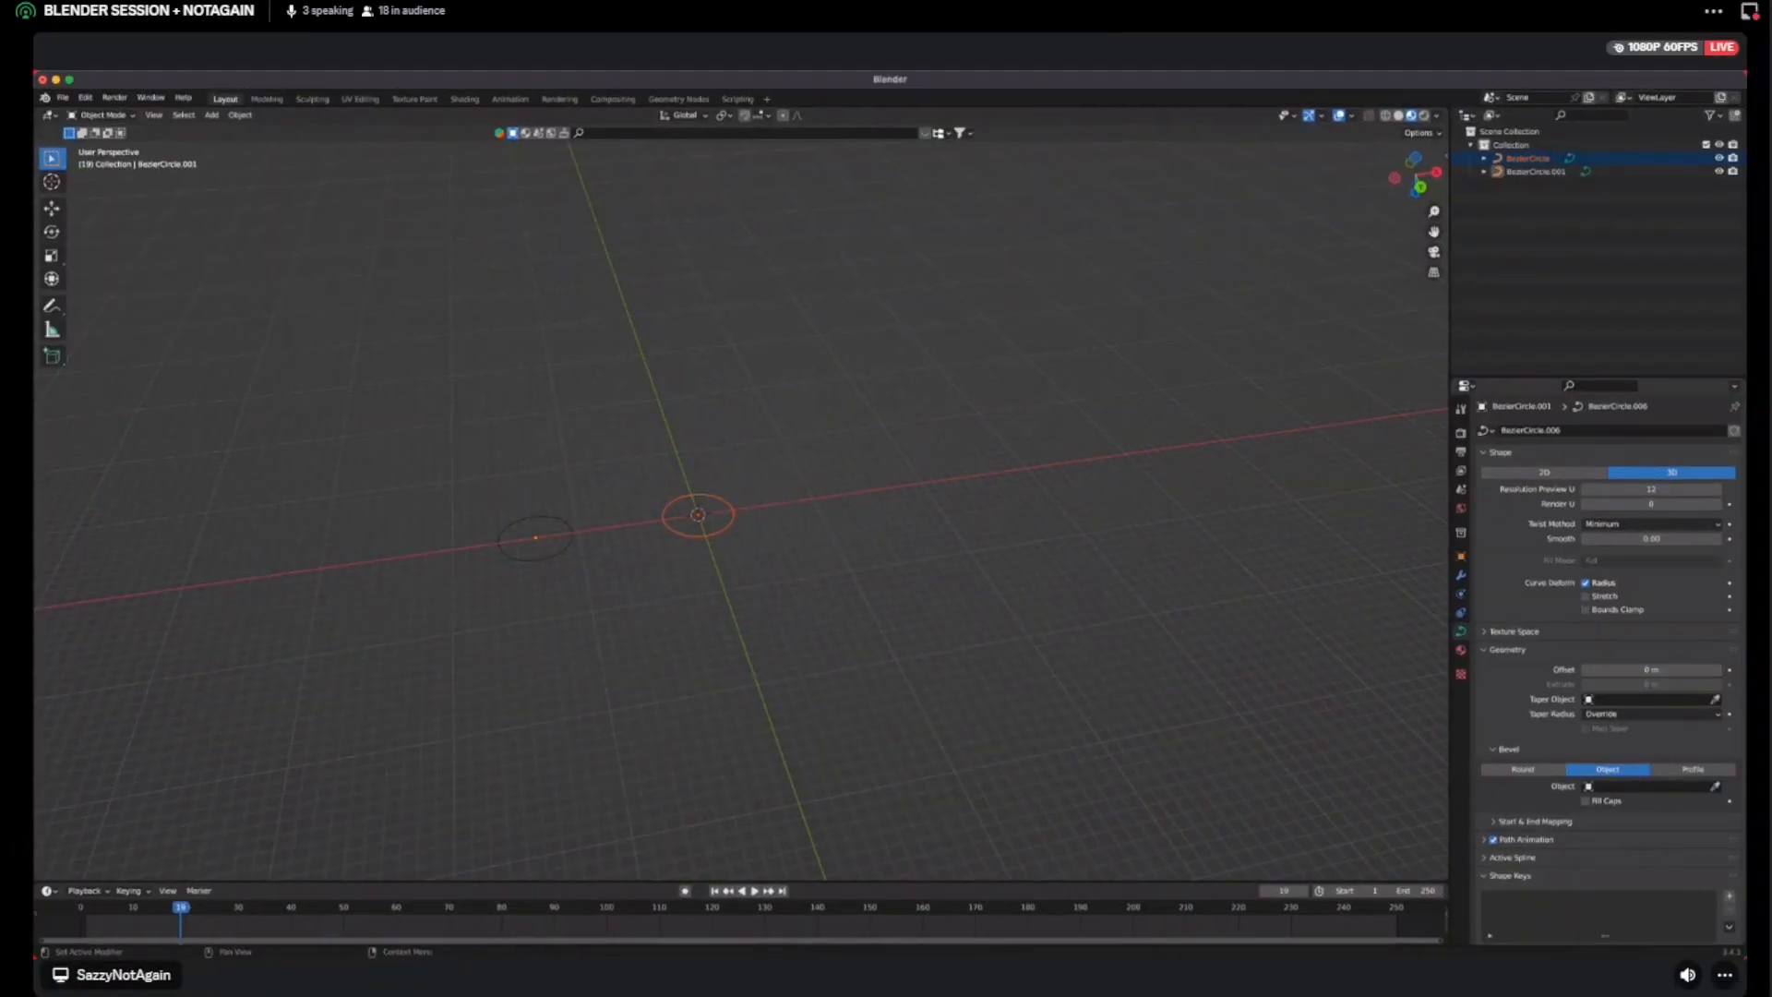
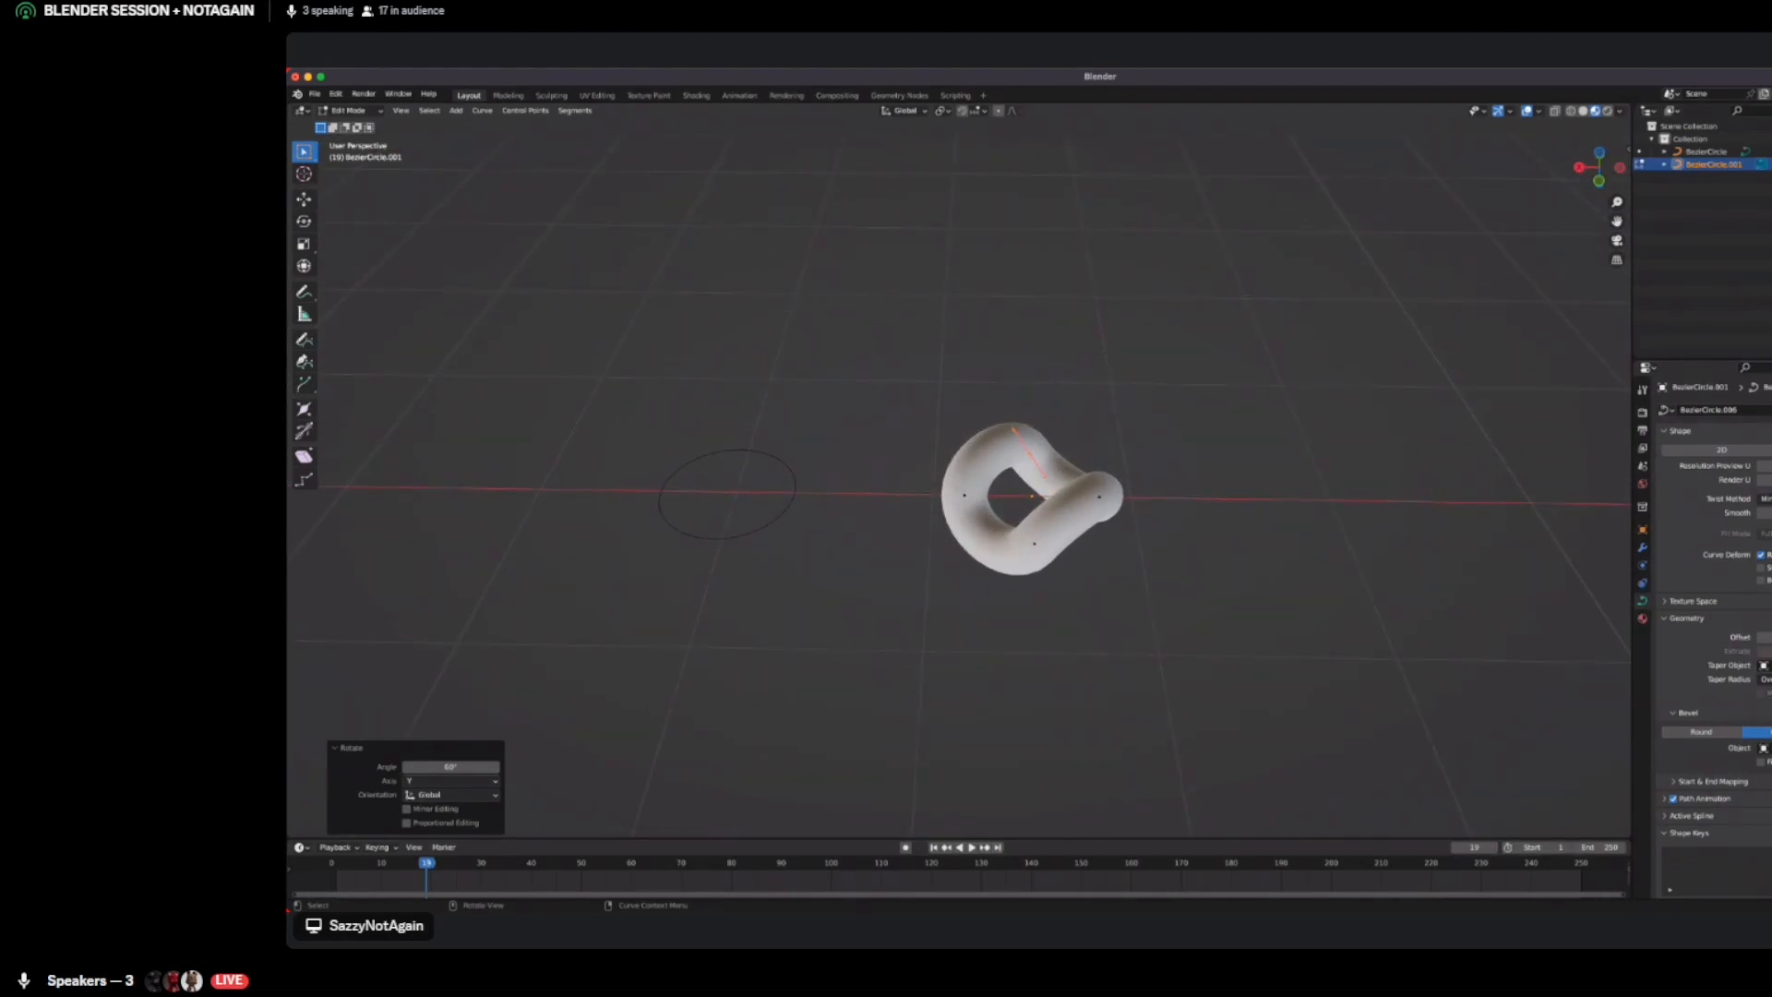
Undo the rotations of the link's control points back to the plain, untwisted ring
{"action": "key", "text": "alt+a"}
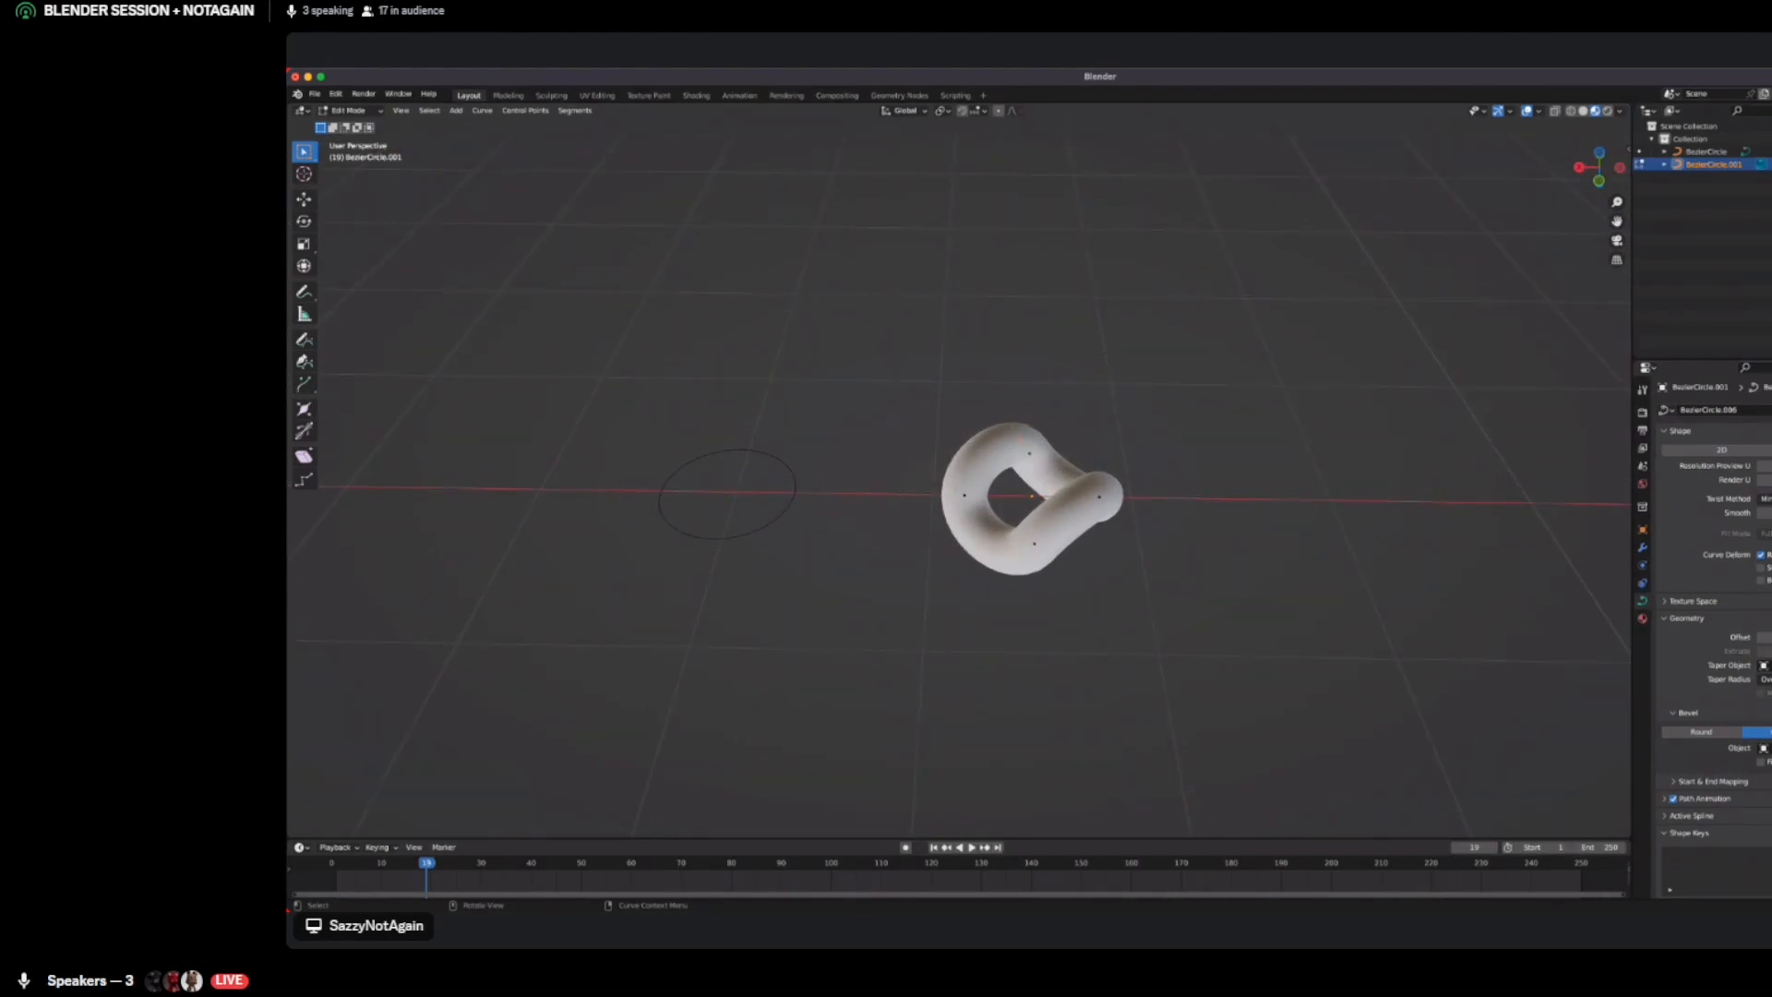
{"action": "key", "text": "Tab"}
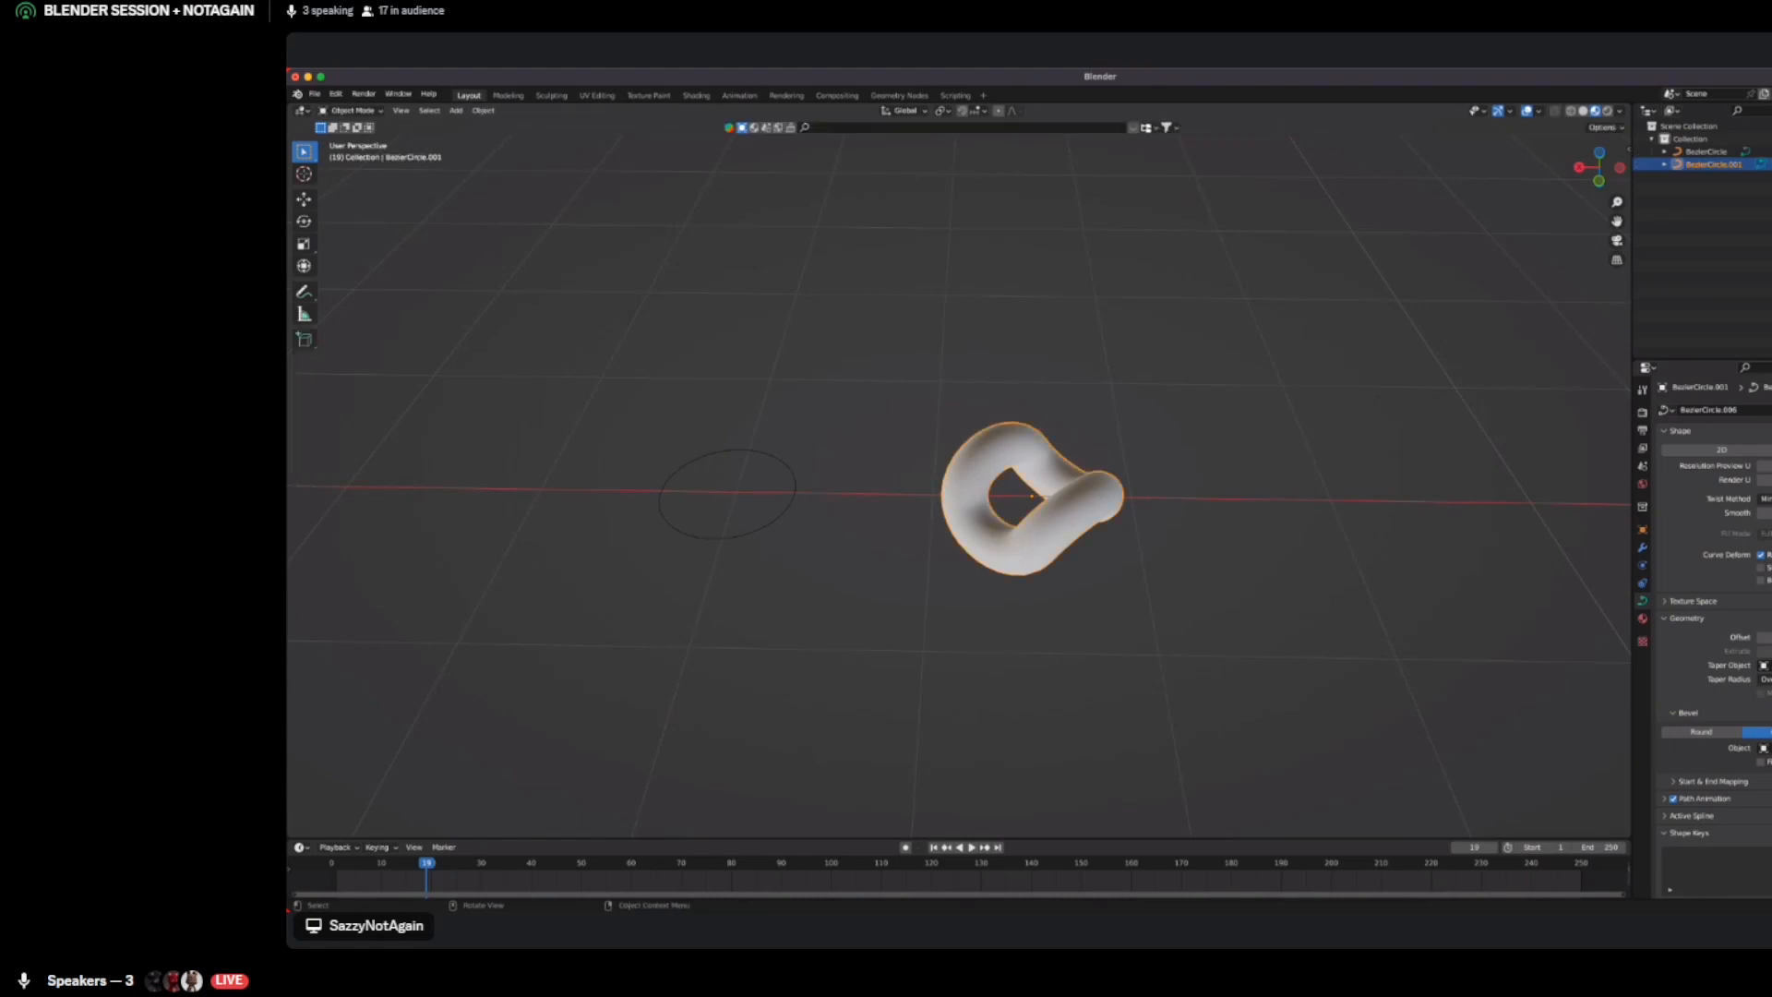
{"action": "key", "text": "Tab"}
{"action": "key", "text": "super+z"}
{"action": "key", "text": "super+z"}
{"action": "key", "text": "super+z"}
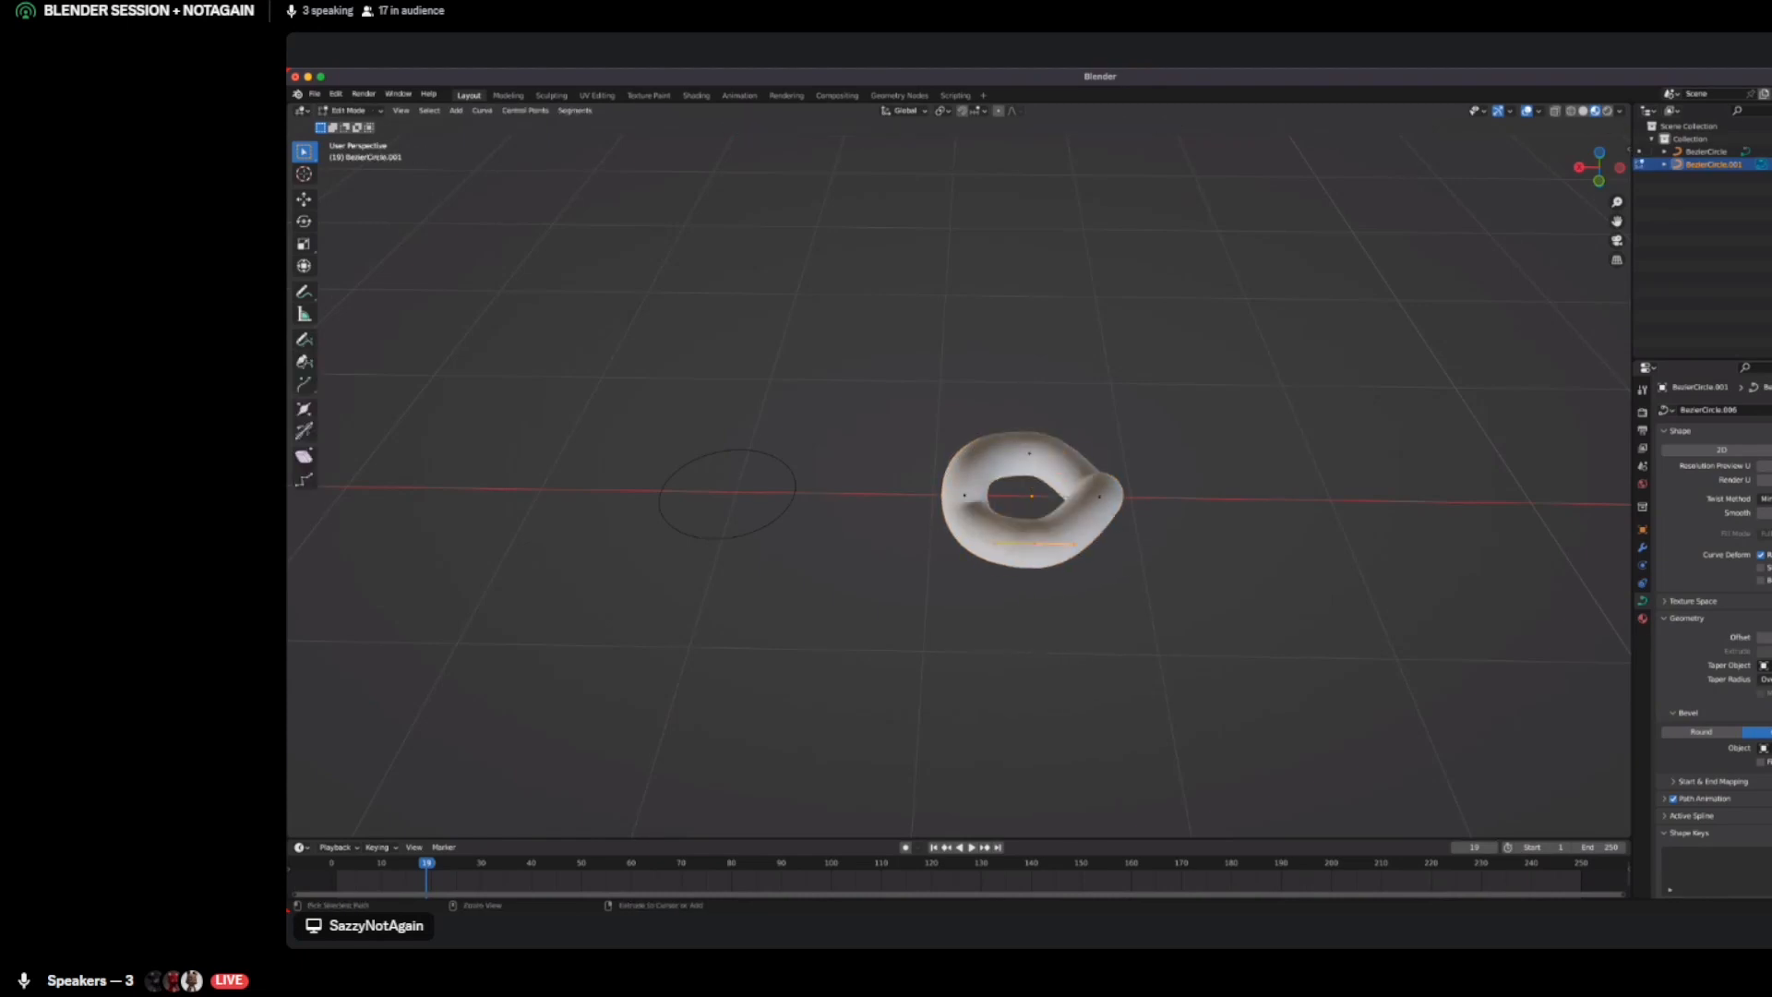
{"action": "key", "text": "super+z"}
{"action": "key", "text": "super+z"}
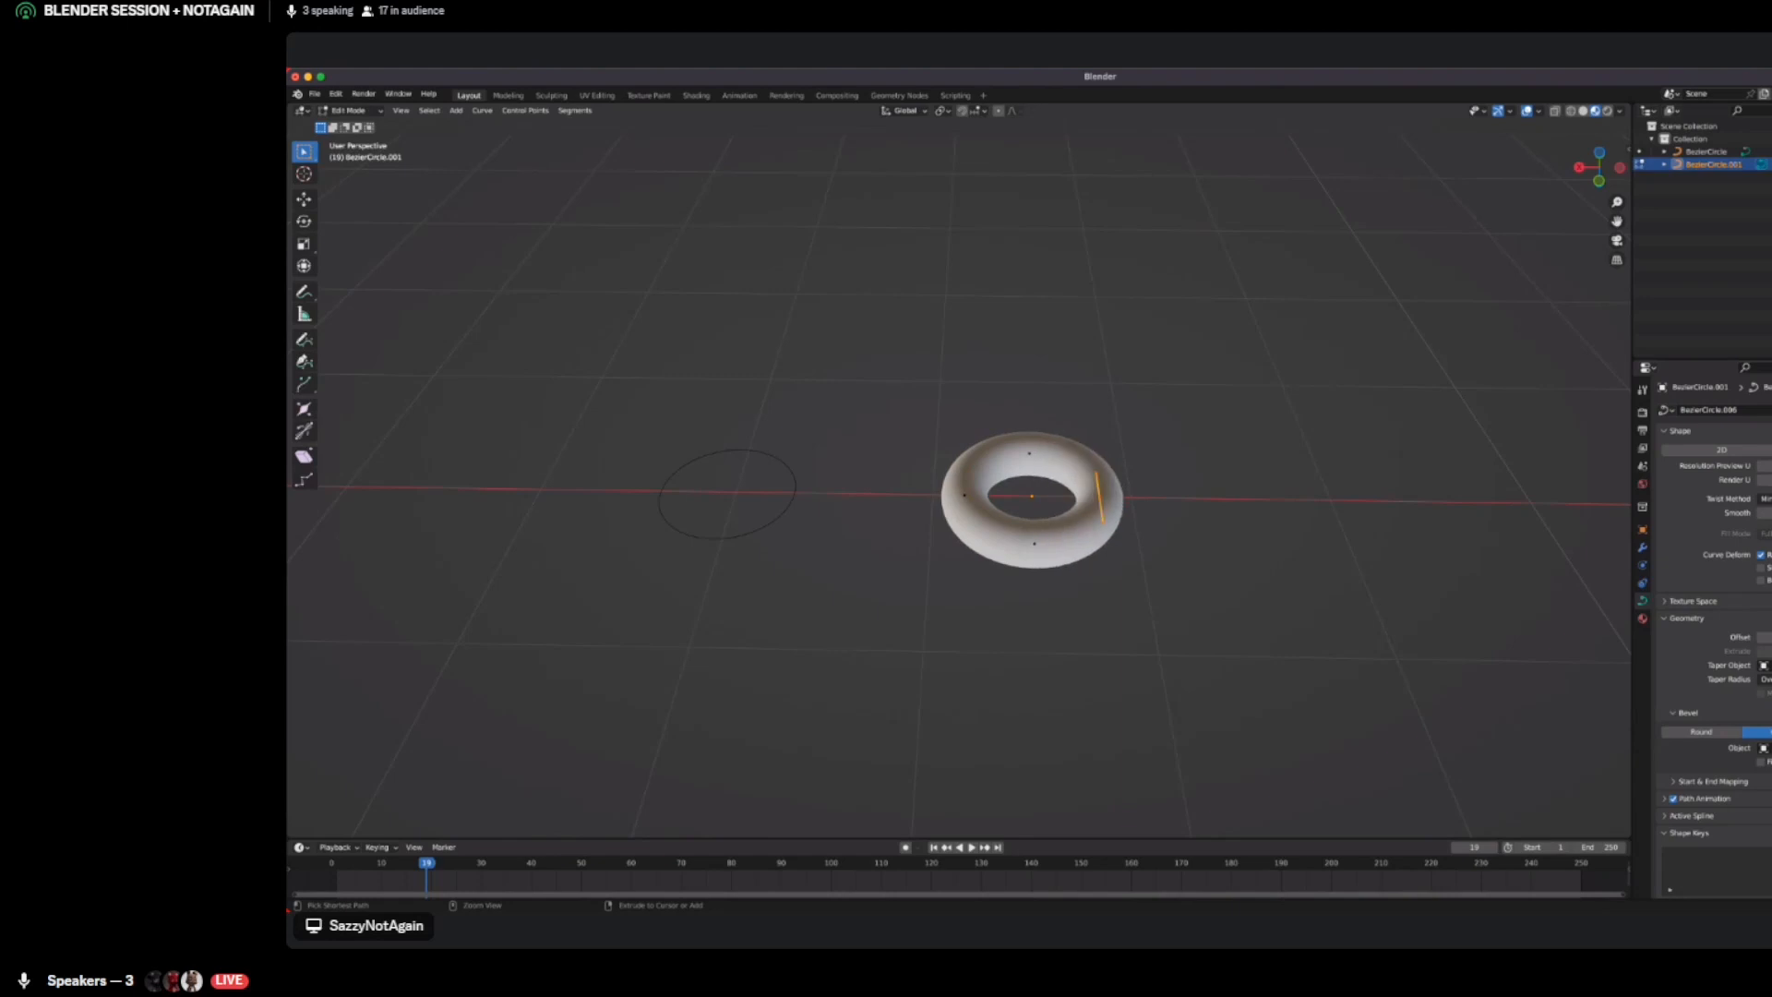
{"action": "key", "text": "super+z"}
{"action": "key", "text": "super+z"}
{"action": "key", "text": "super+z"}
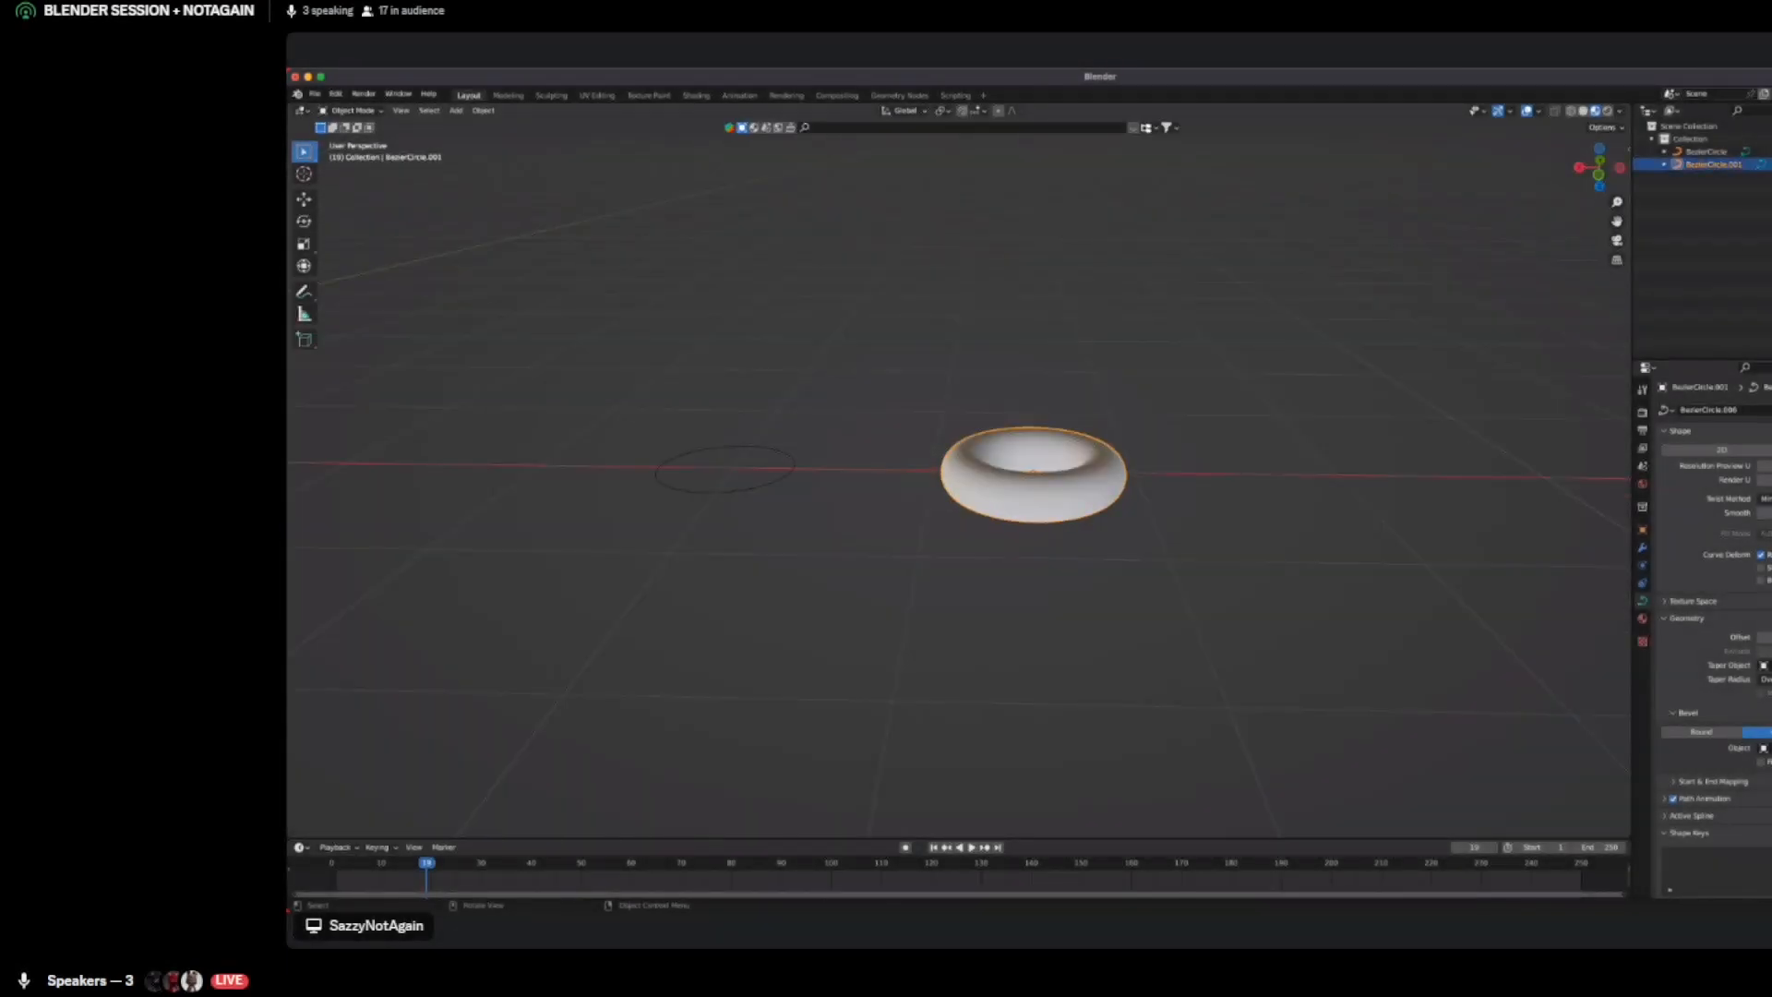
Enter Edit Mode on the ring and rotate its right-hand control point 60° about the X axis
{"action": "middle_click_drag", "start_coordinate": [960, 499], "coordinate": [960, 482]}
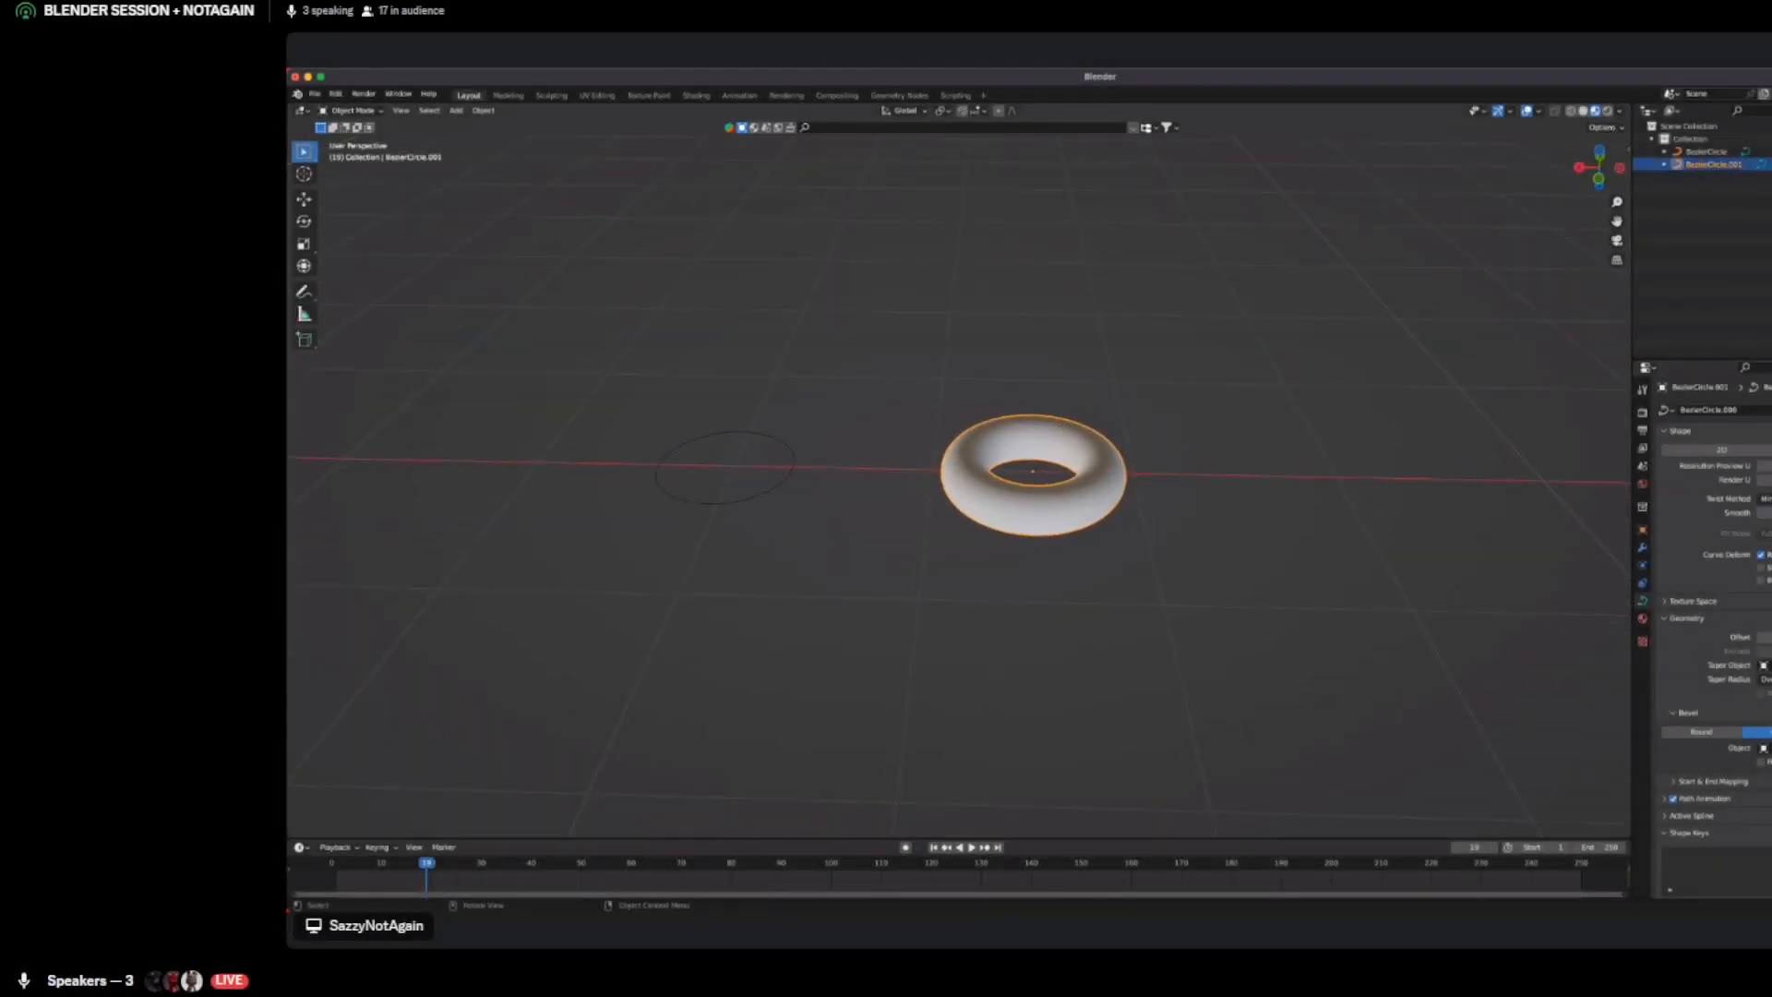
{"action": "key", "text": "Tab"}
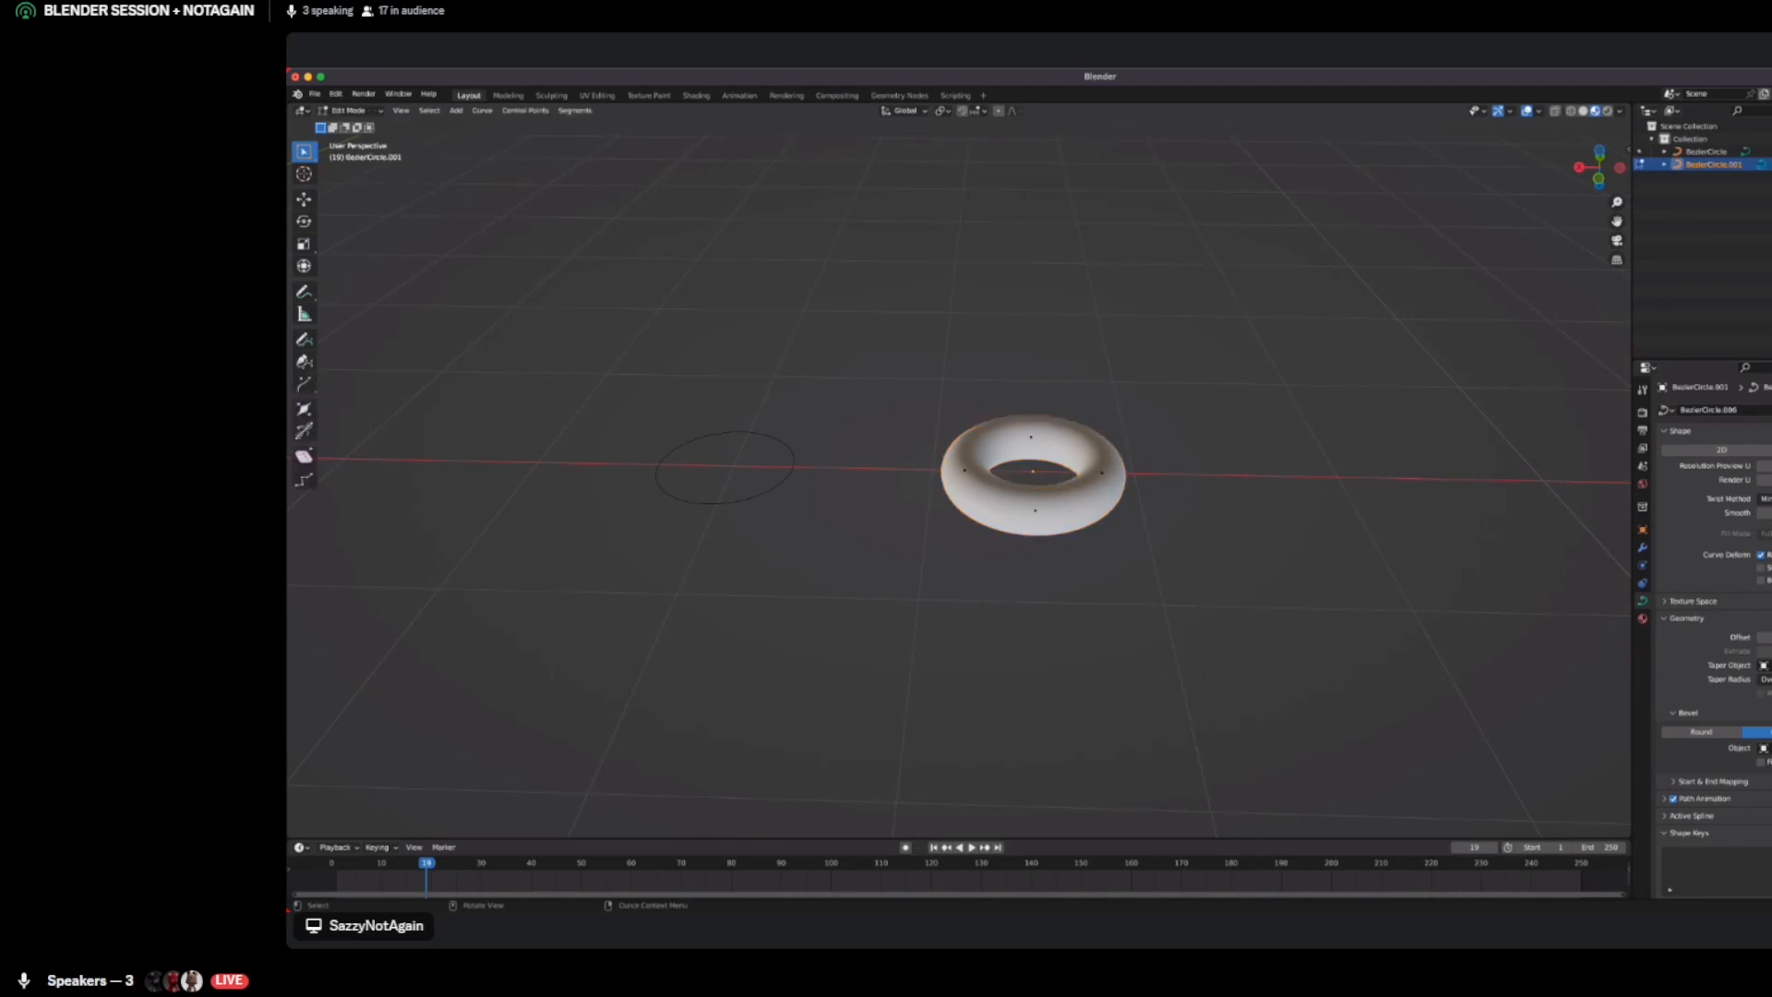
{"action": "middle_click_drag", "start_coordinate": [960, 482], "coordinate": [960, 504]}
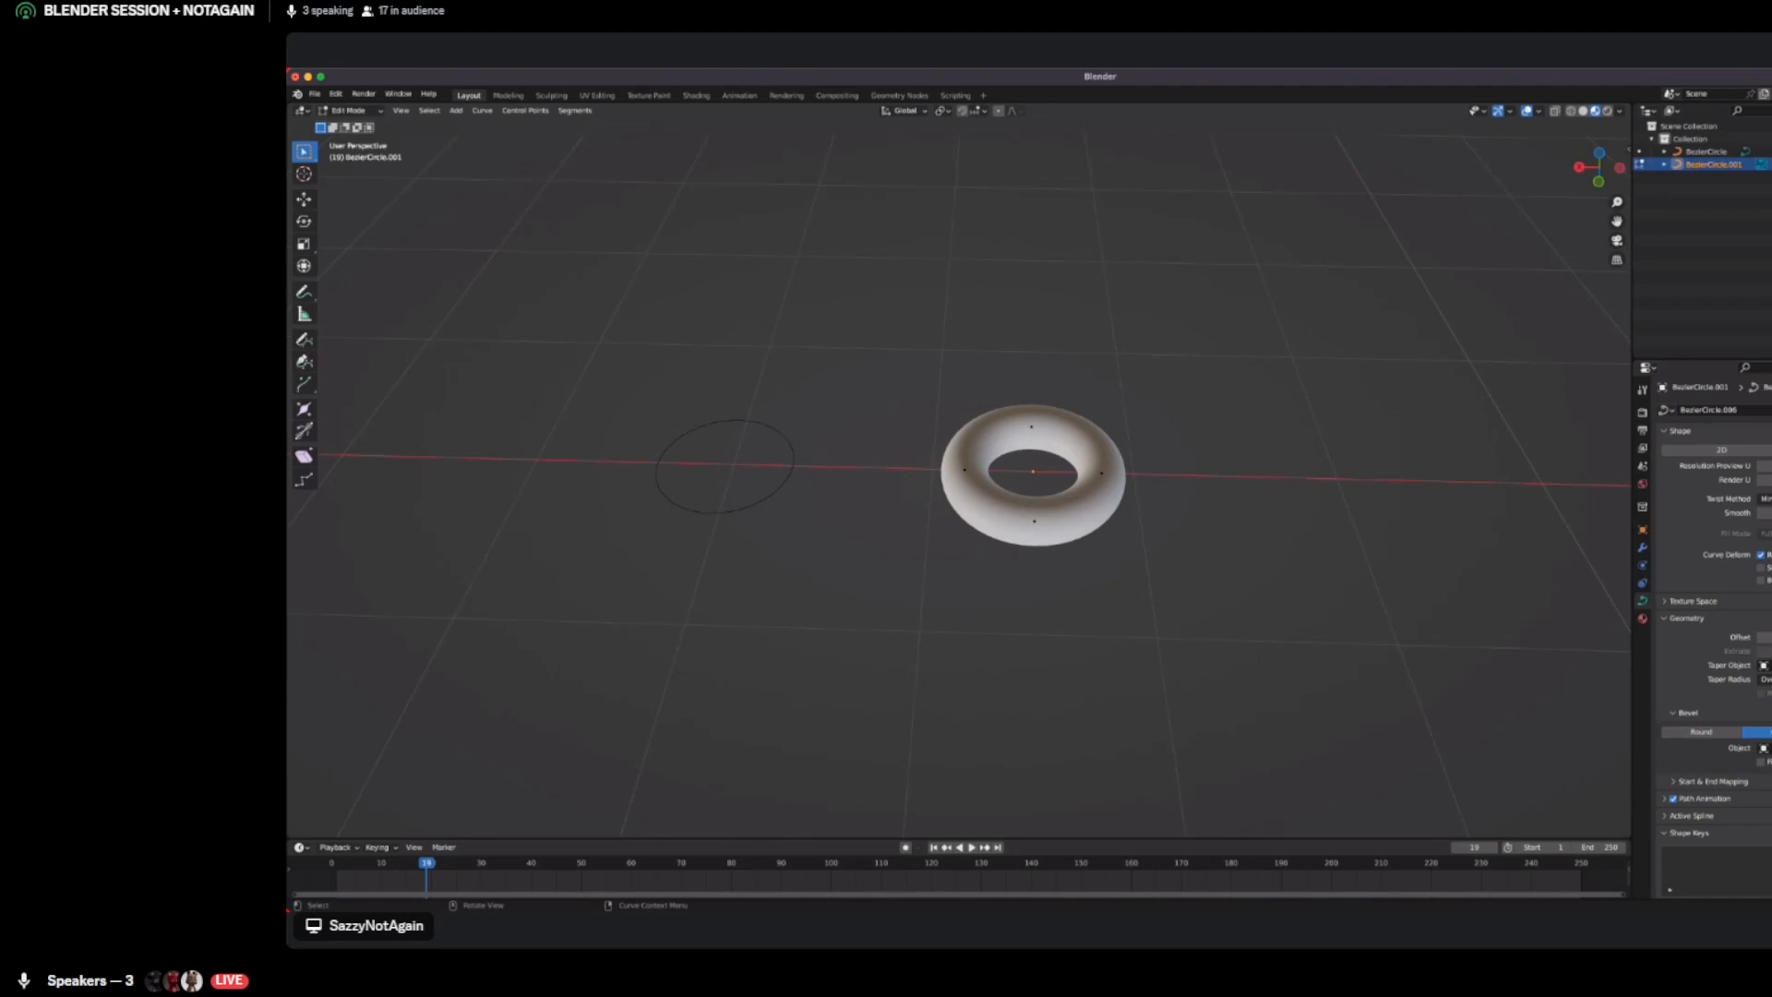
{"action": "middle_click_drag", "start_coordinate": [960, 482], "coordinate": [981, 482]}
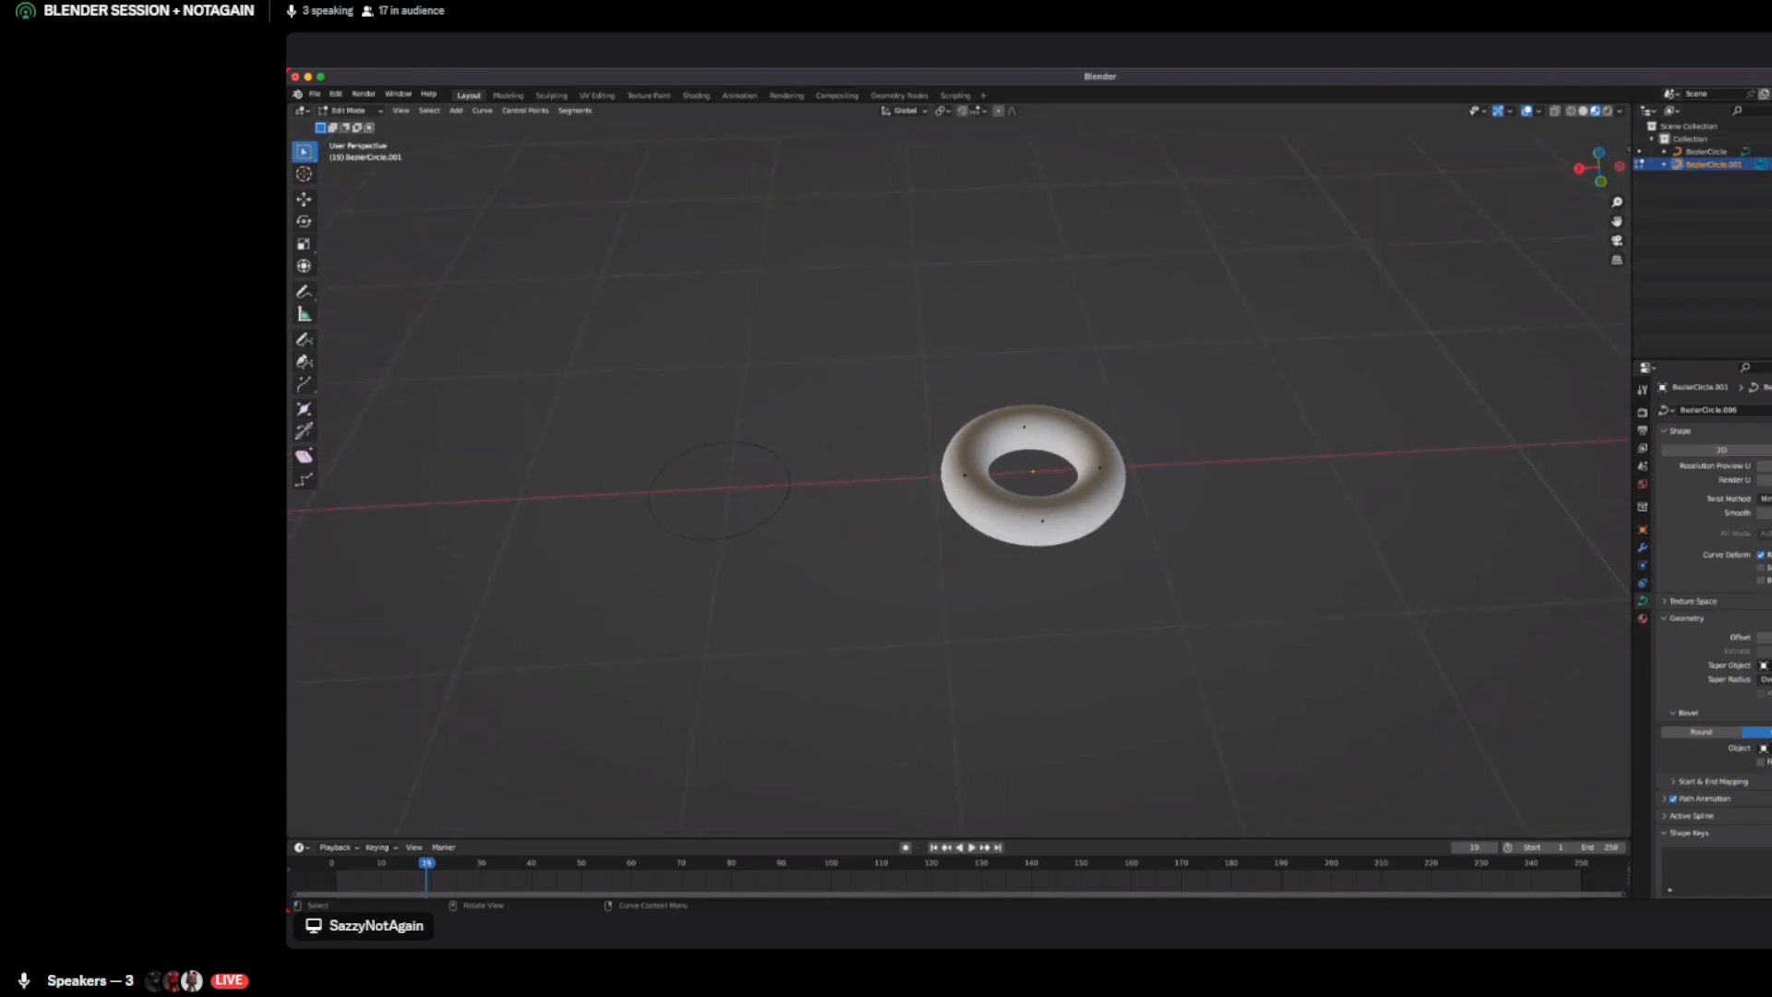
{"action": "left_click_drag", "start_coordinate": [1128, 455], "coordinate": [1080, 486]}
{"action": "key", "text": "r"}
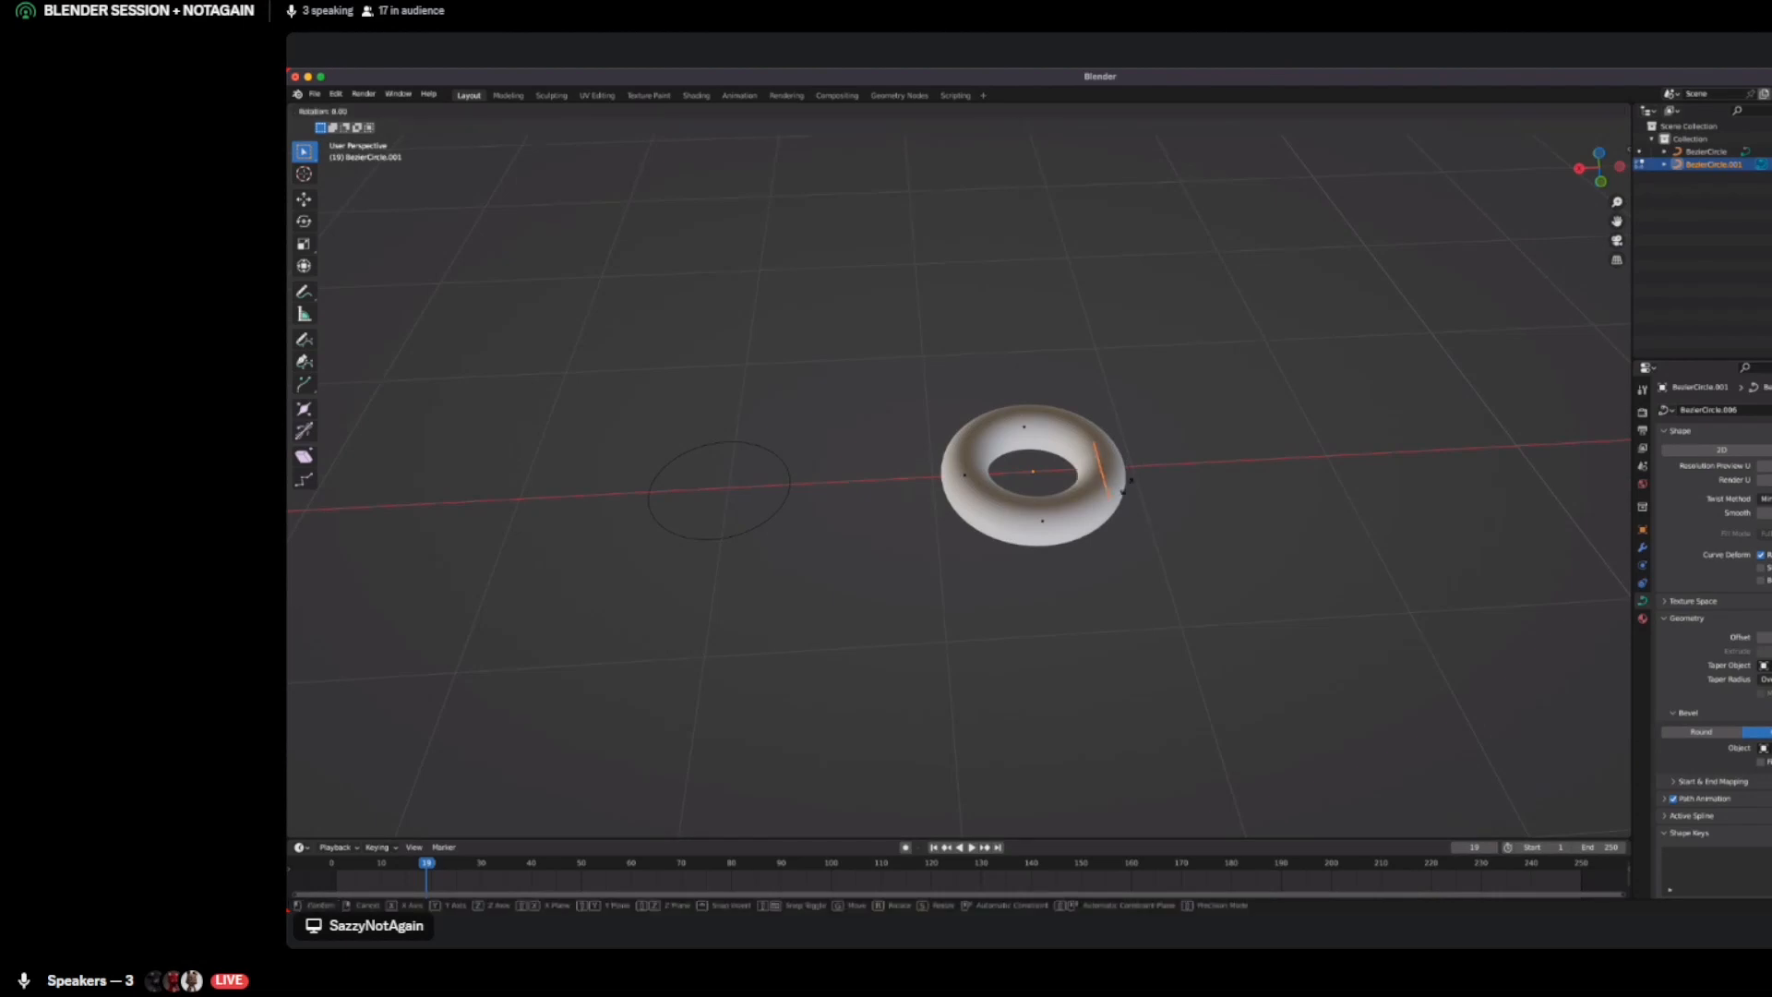
{"action": "type", "text": "x"}
{"action": "type", "text": "60"}
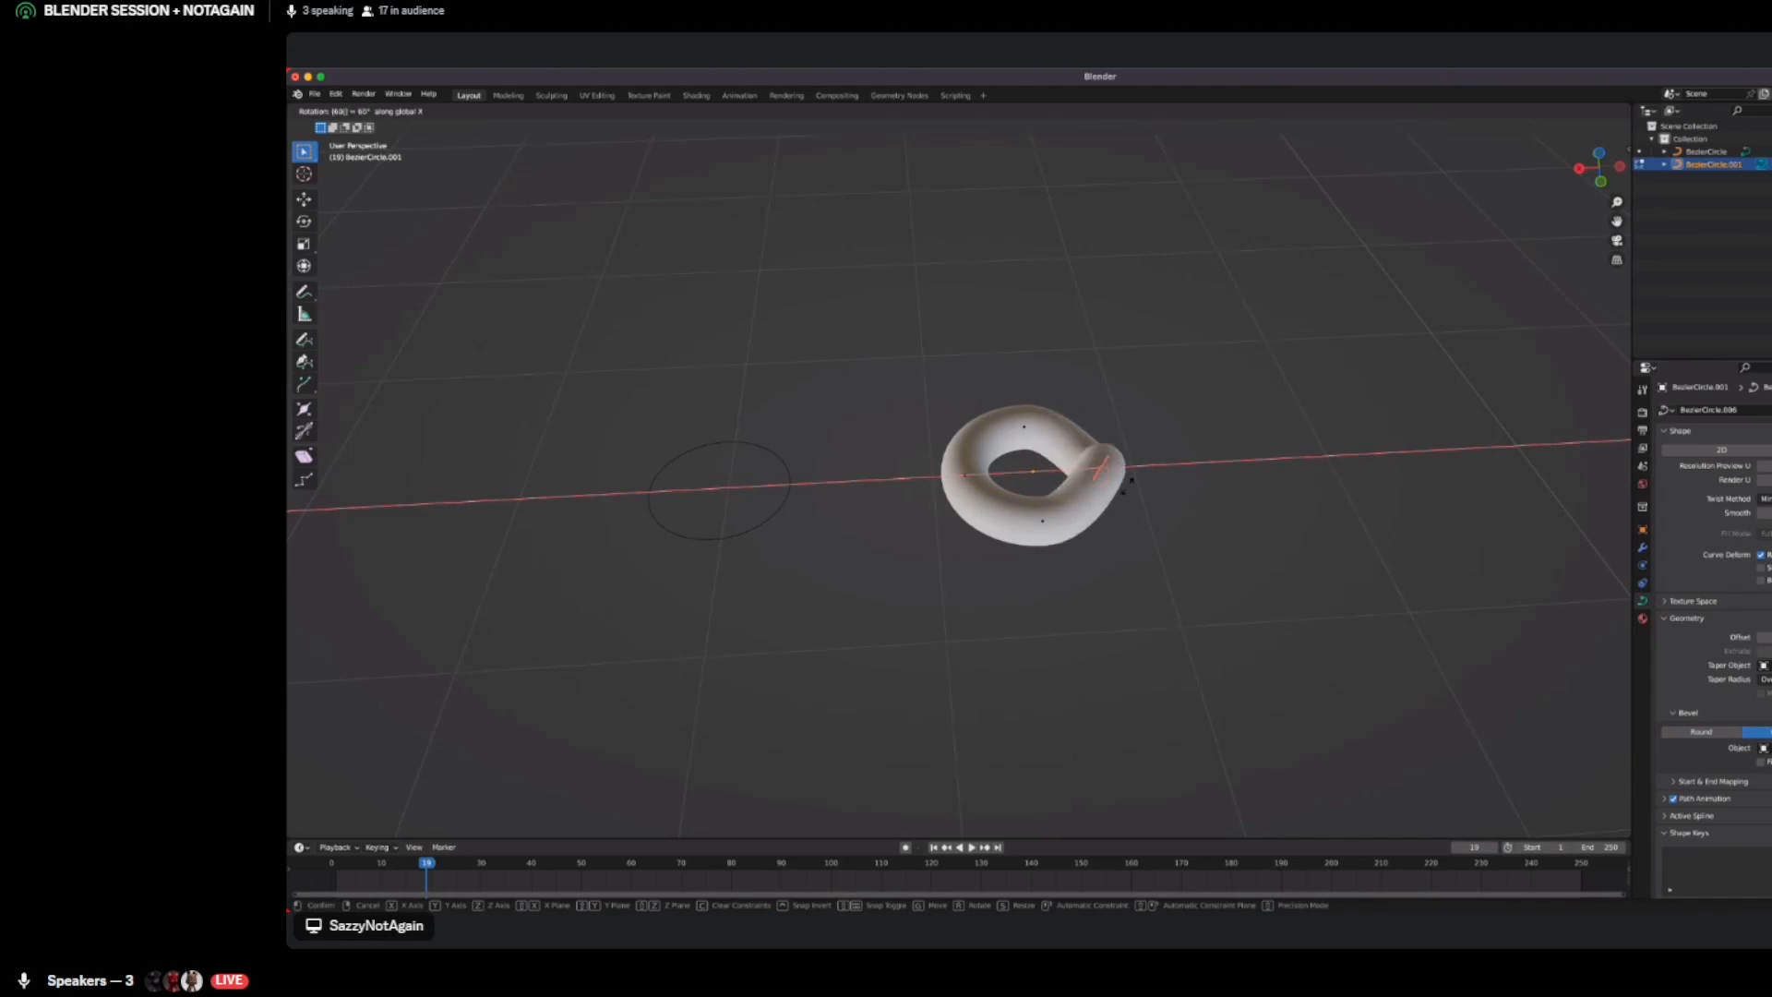
{"action": "key", "text": "Return"}
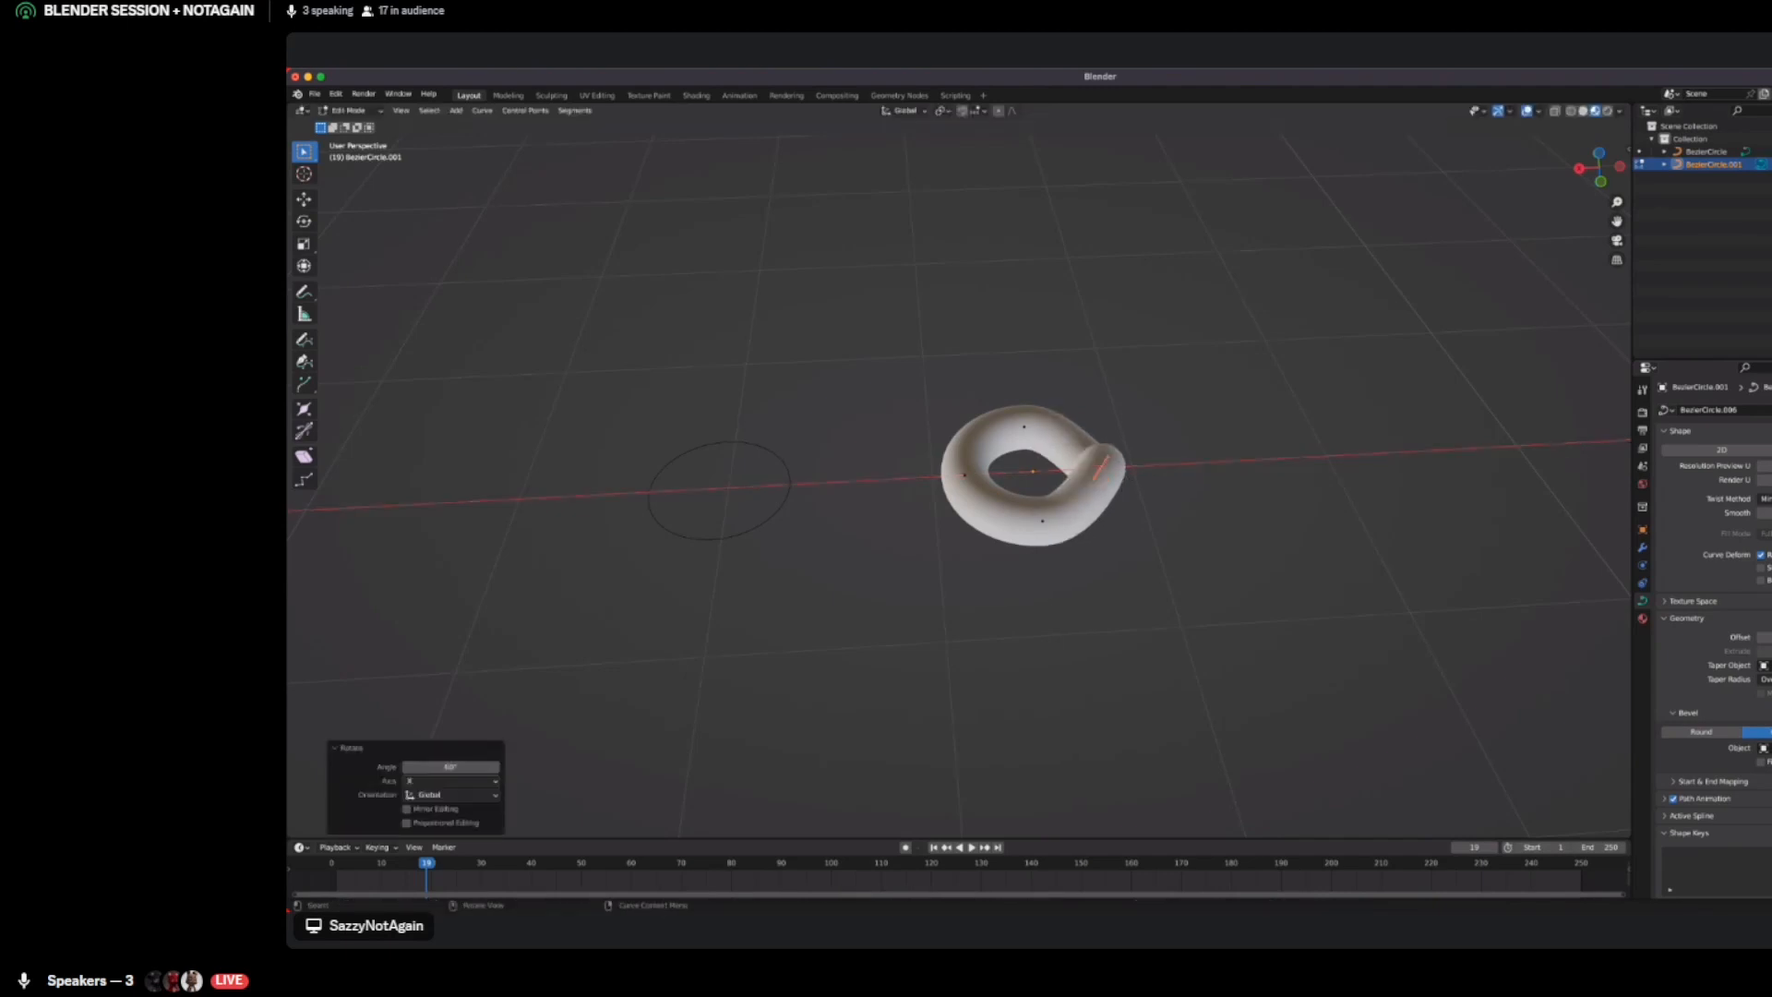
Rotate the ring's left-hand control point -60° about the X axis
{"action": "left_click", "coordinate": [972, 476]}
{"action": "key", "text": "r"}
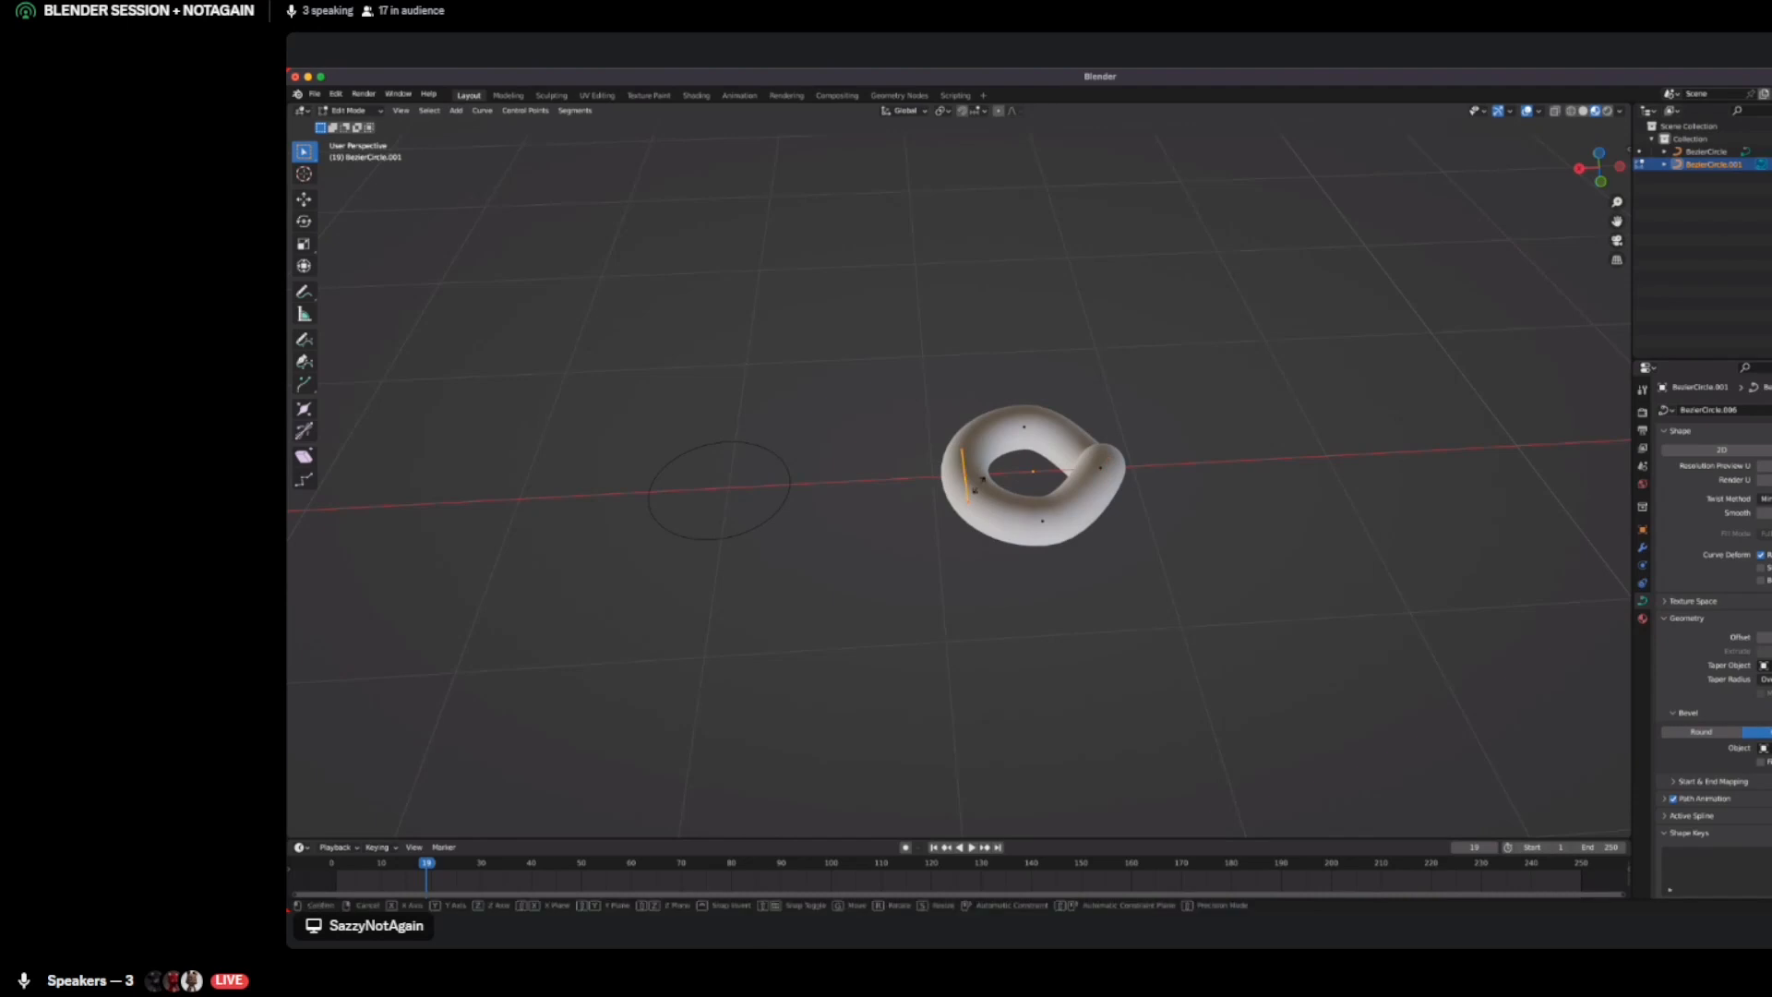
{"action": "key", "text": "x"}
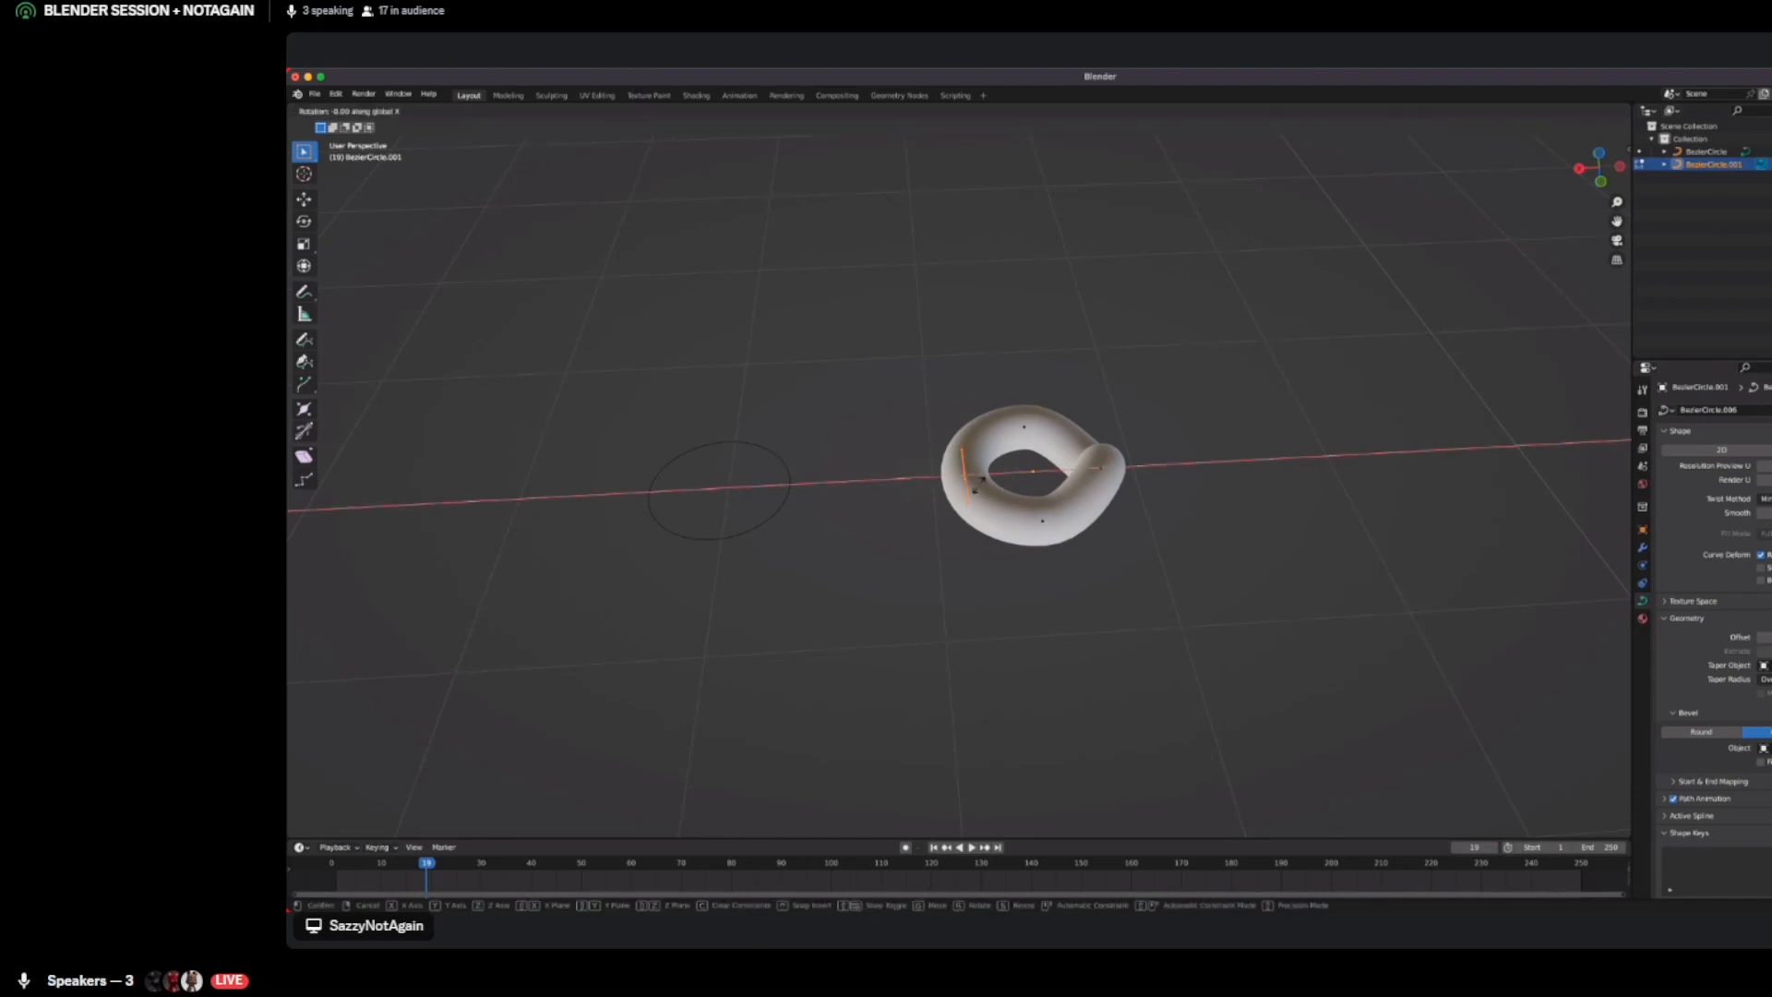
{"action": "type", "text": "-60"}
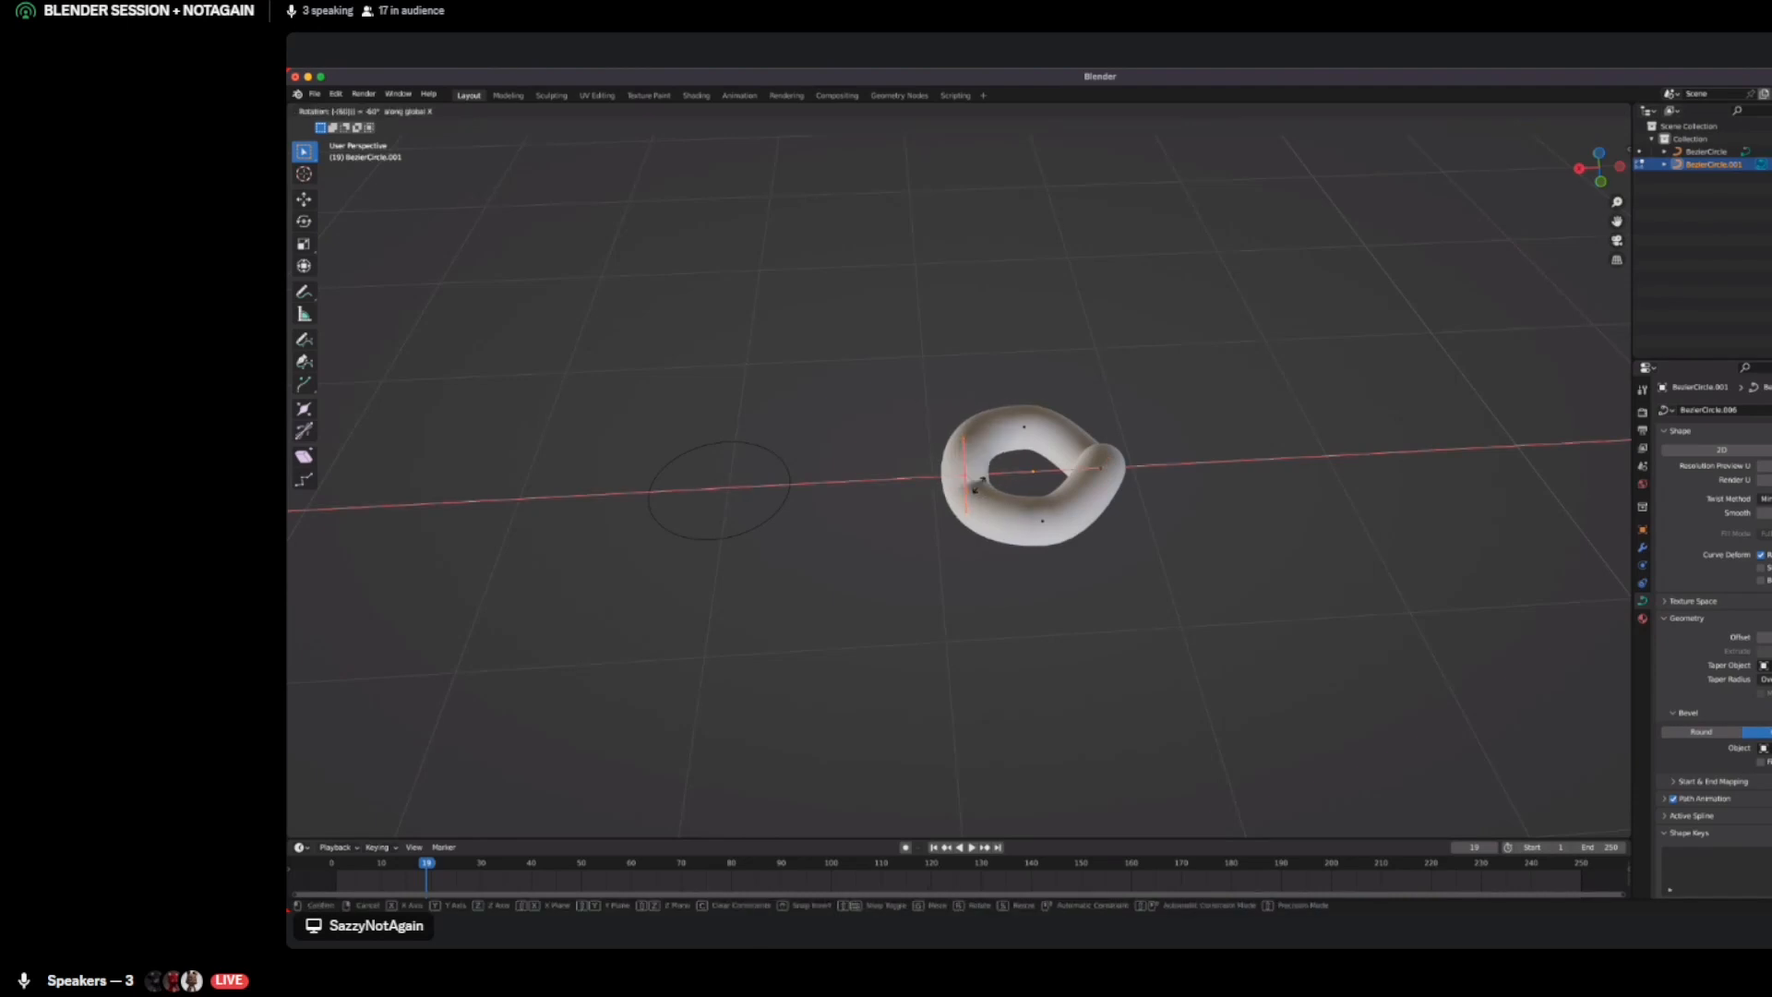
{"action": "key", "text": "Return"}
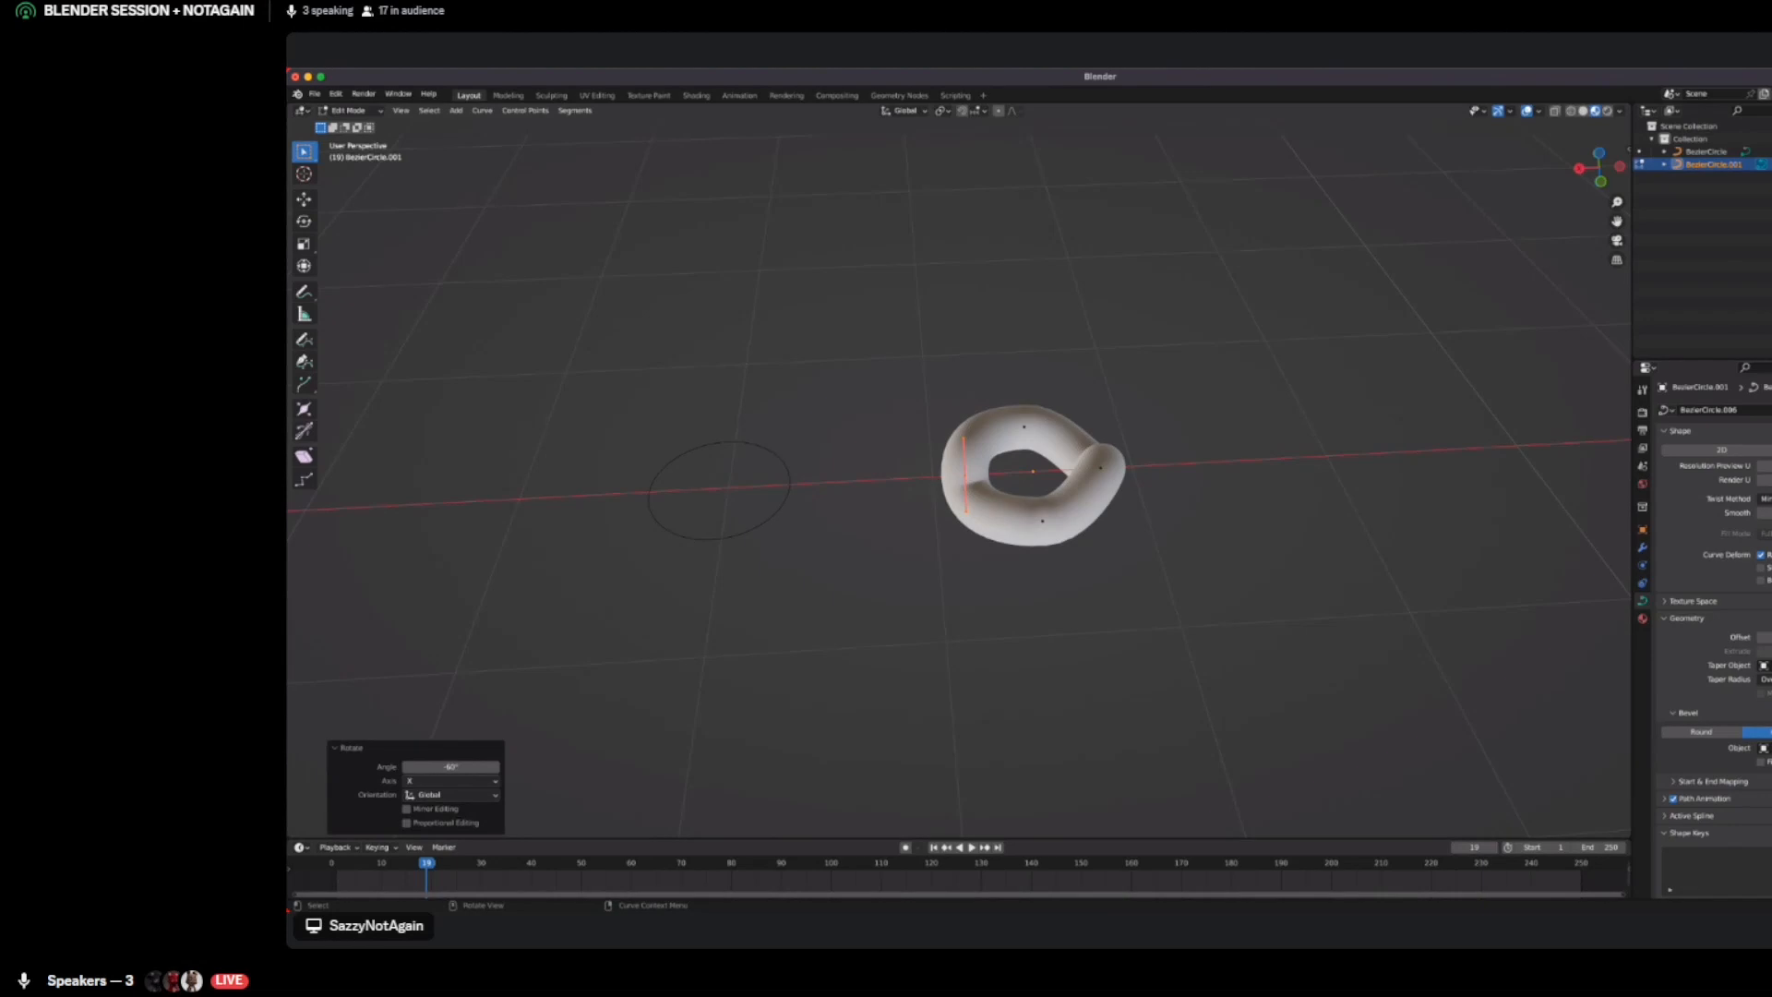
Rotate the ring's front control point 60° about the Y axis
{"action": "left_click", "coordinate": [1042, 520]}
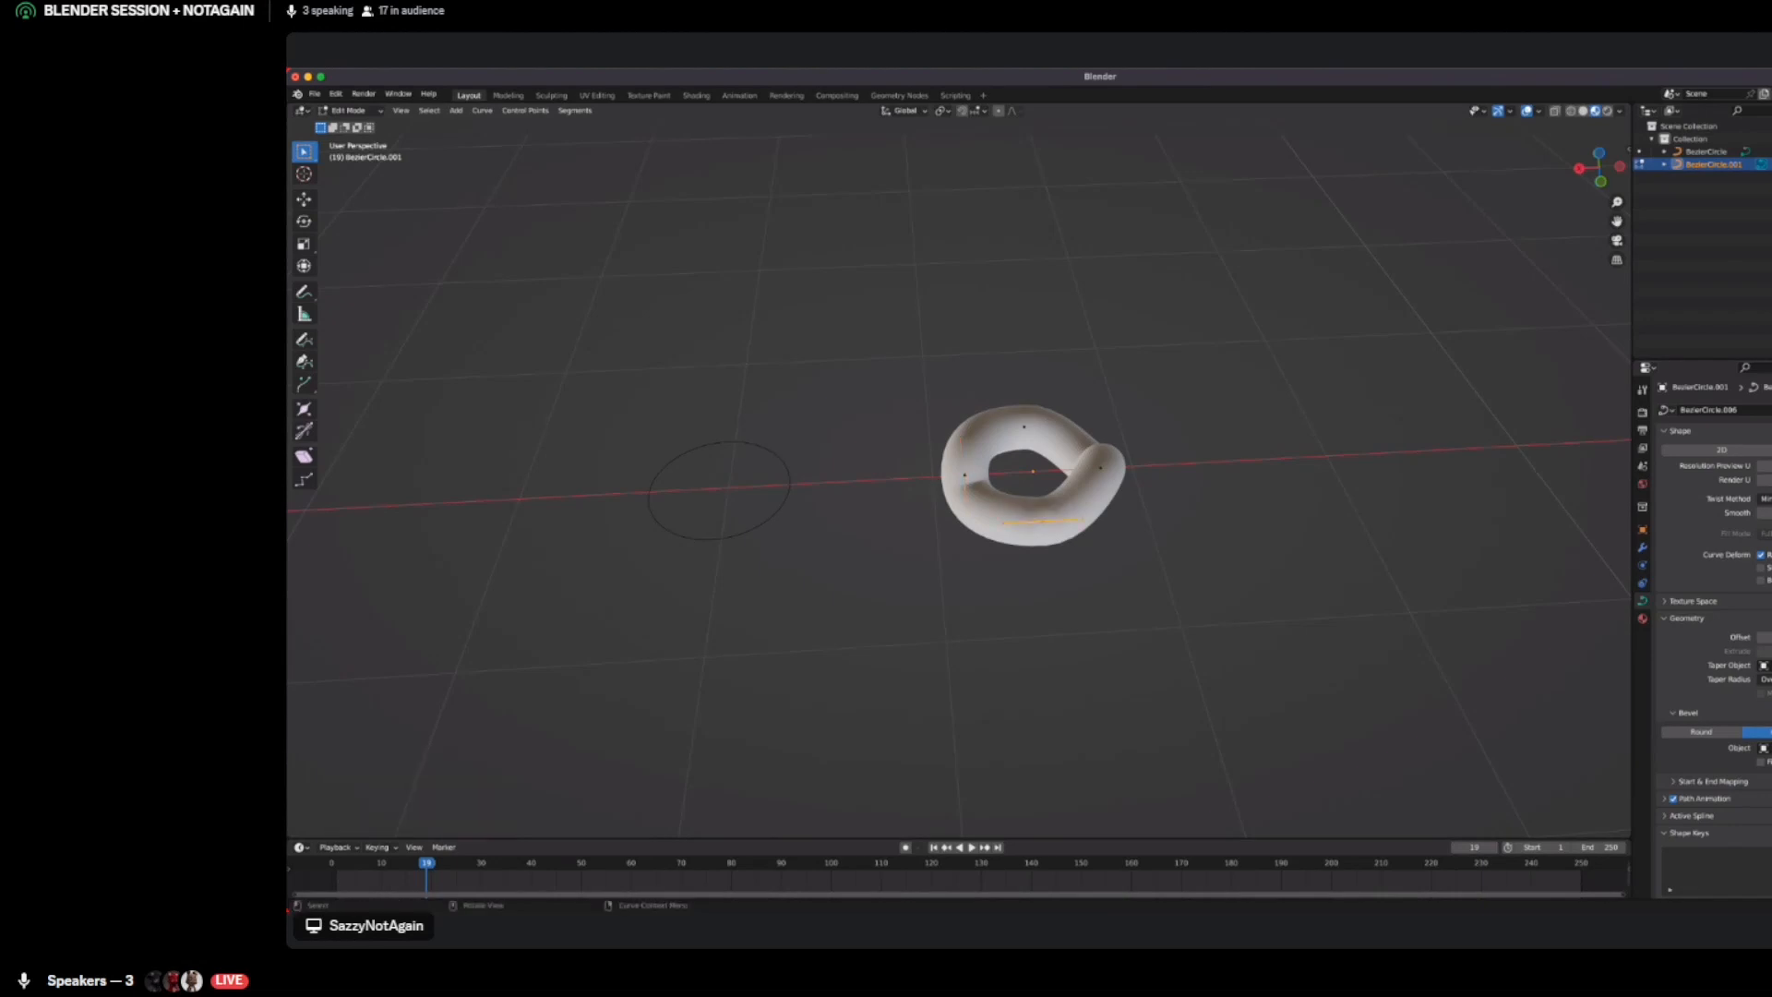
{"action": "key", "text": "r"}
{"action": "type", "text": "y"}
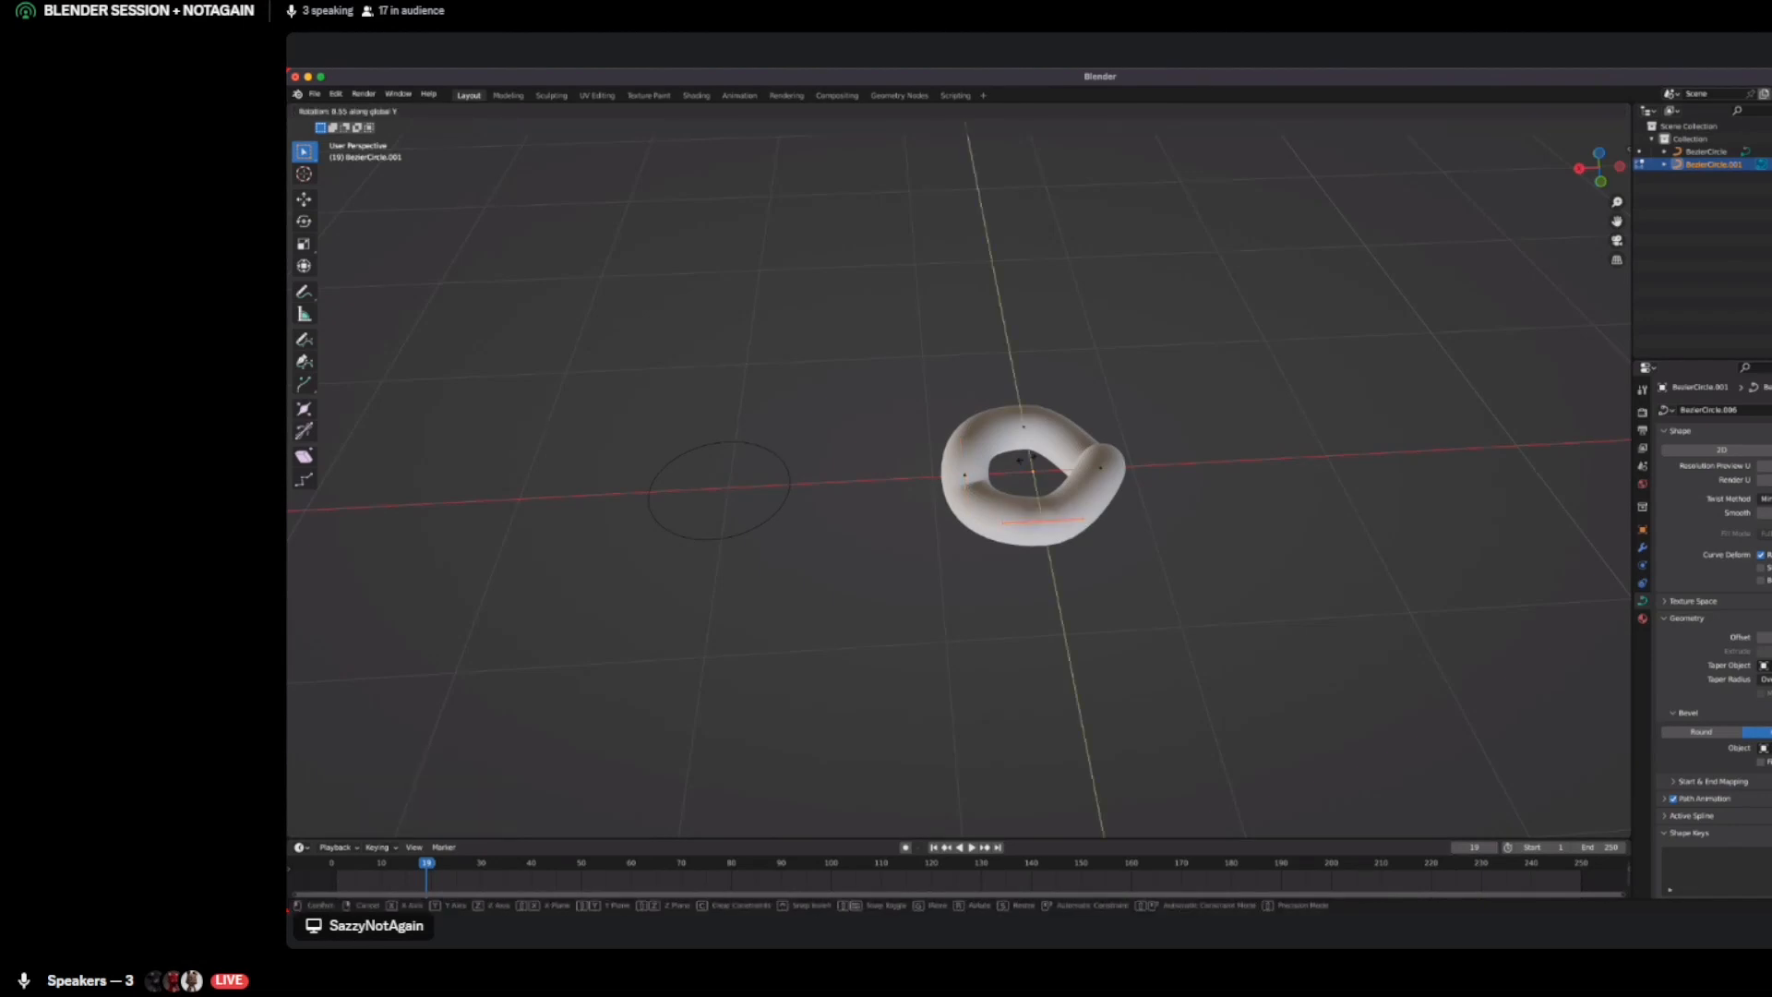
{"action": "type", "text": "60"}
{"action": "key", "text": "Return"}
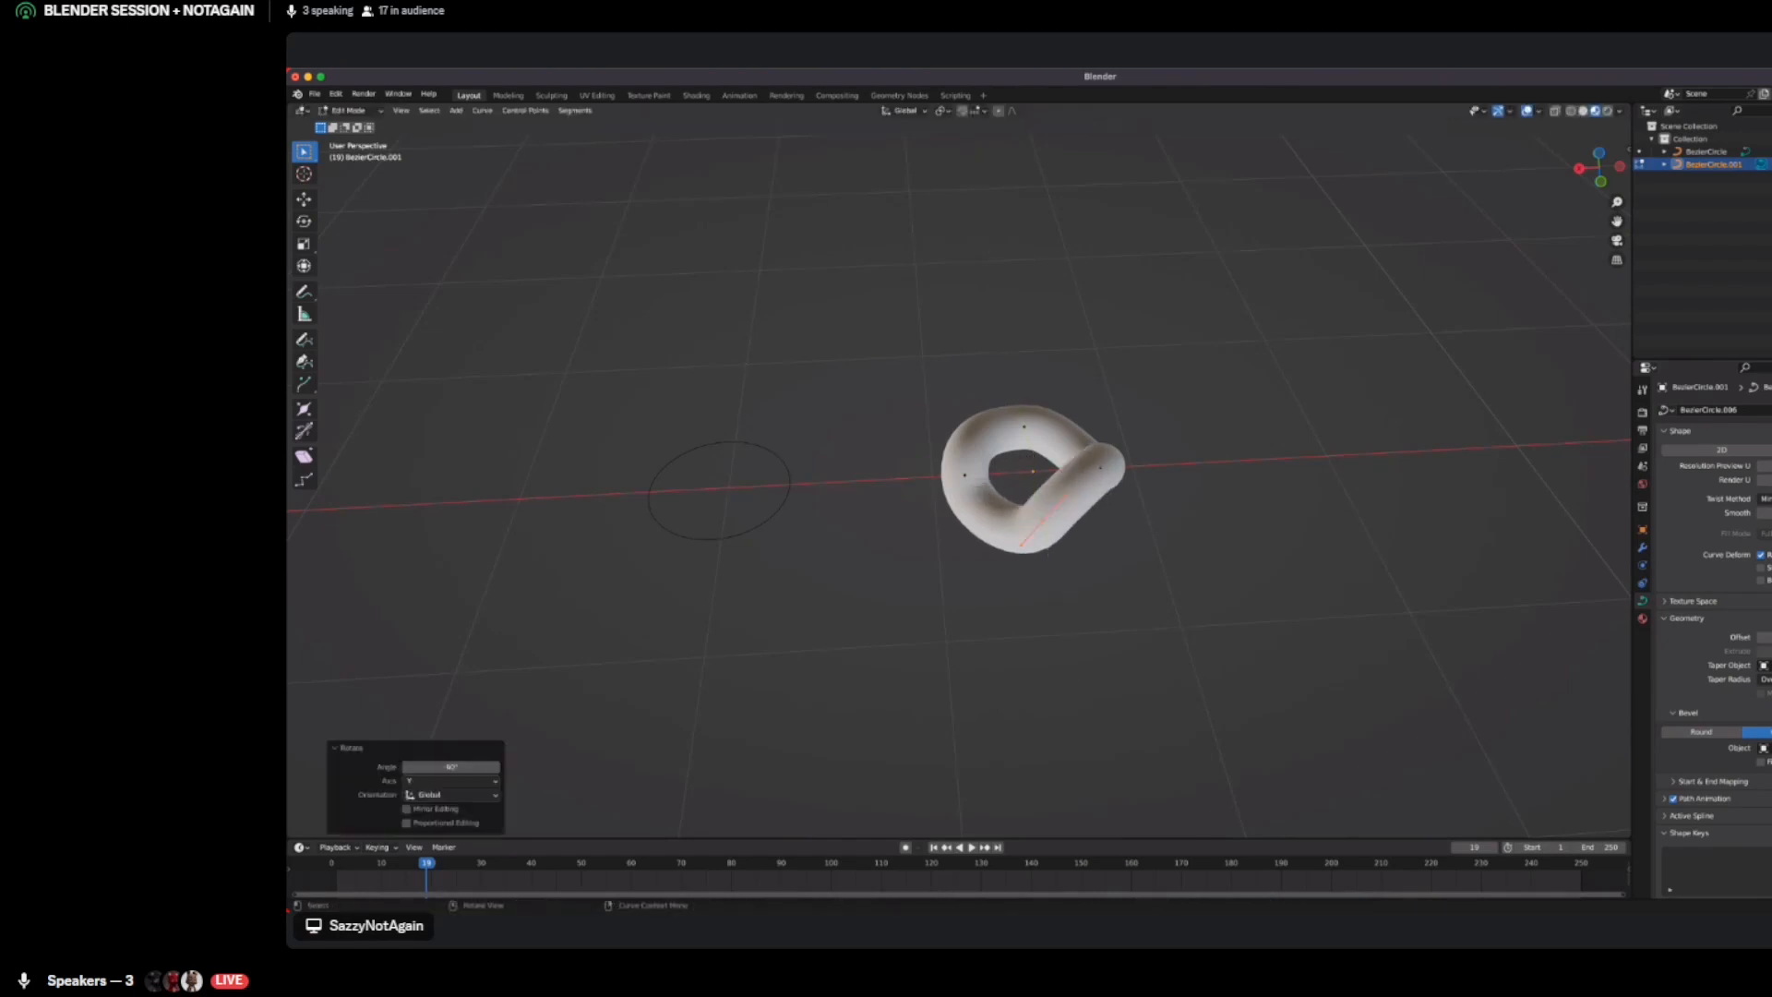
Rotate the ring's back control point 60° about the Y axis and return to Object Mode
{"action": "left_click", "coordinate": [1024, 426]}
{"action": "type", "text": "r"}
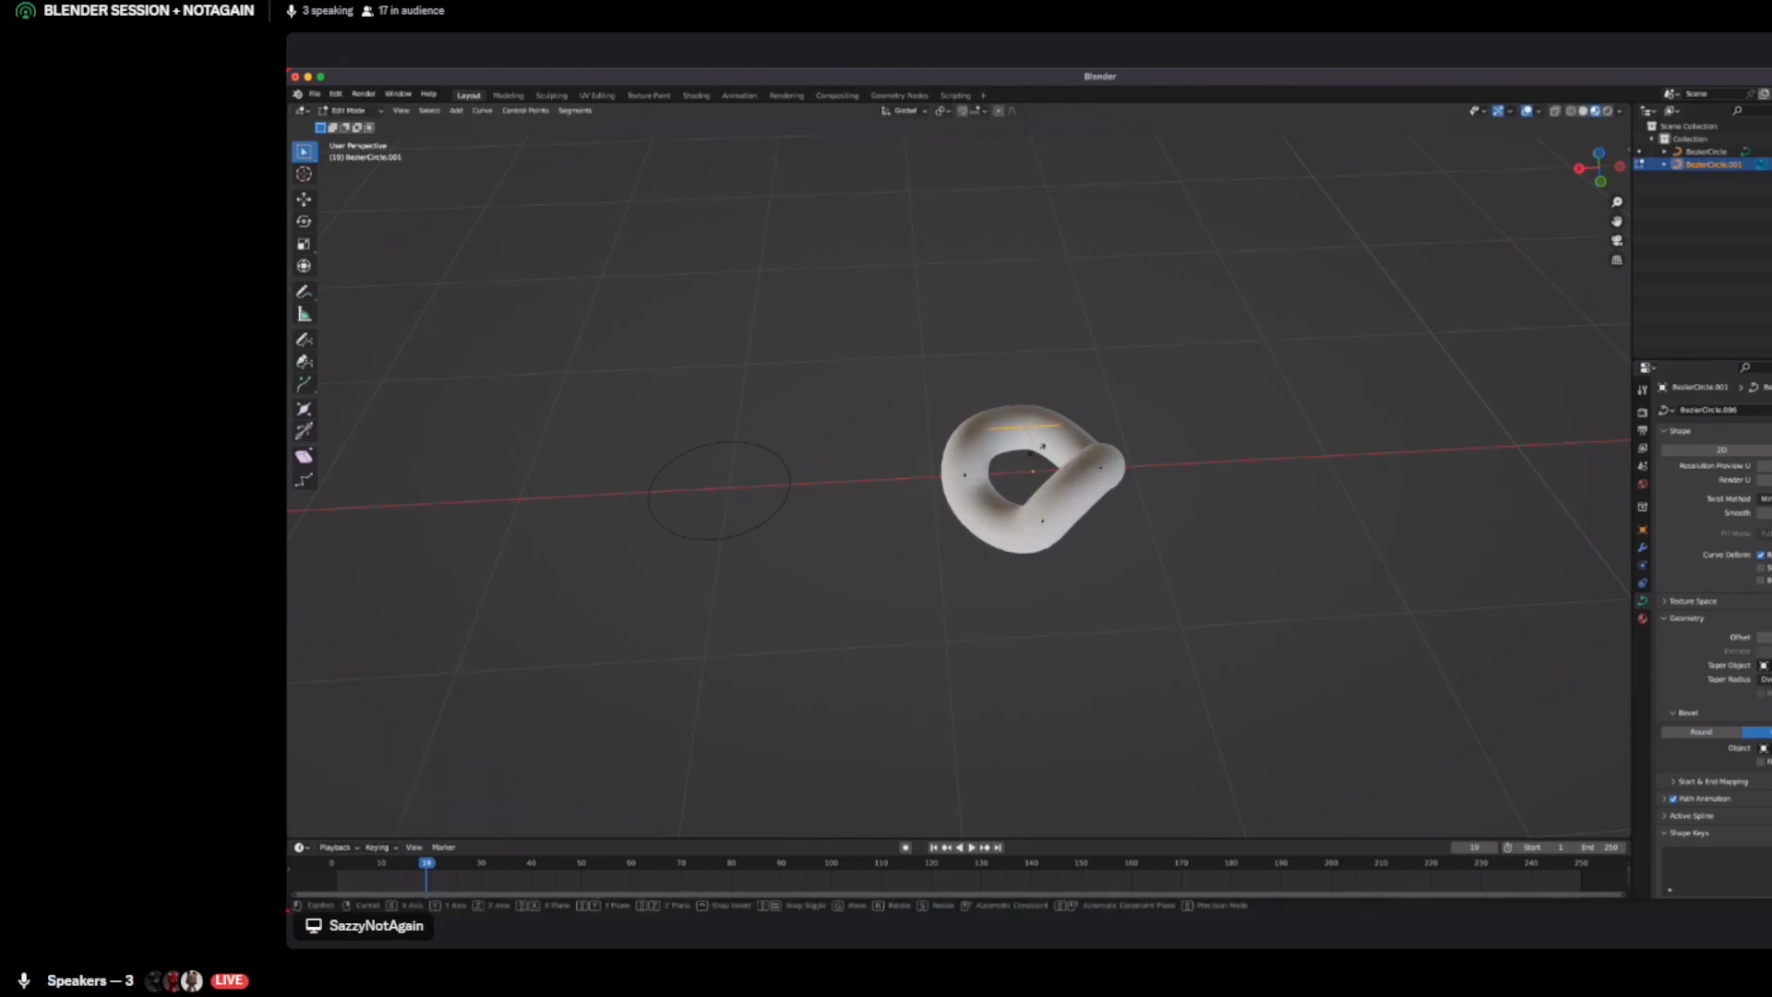
{"action": "type", "text": "y60"}
{"action": "key", "text": "Return"}
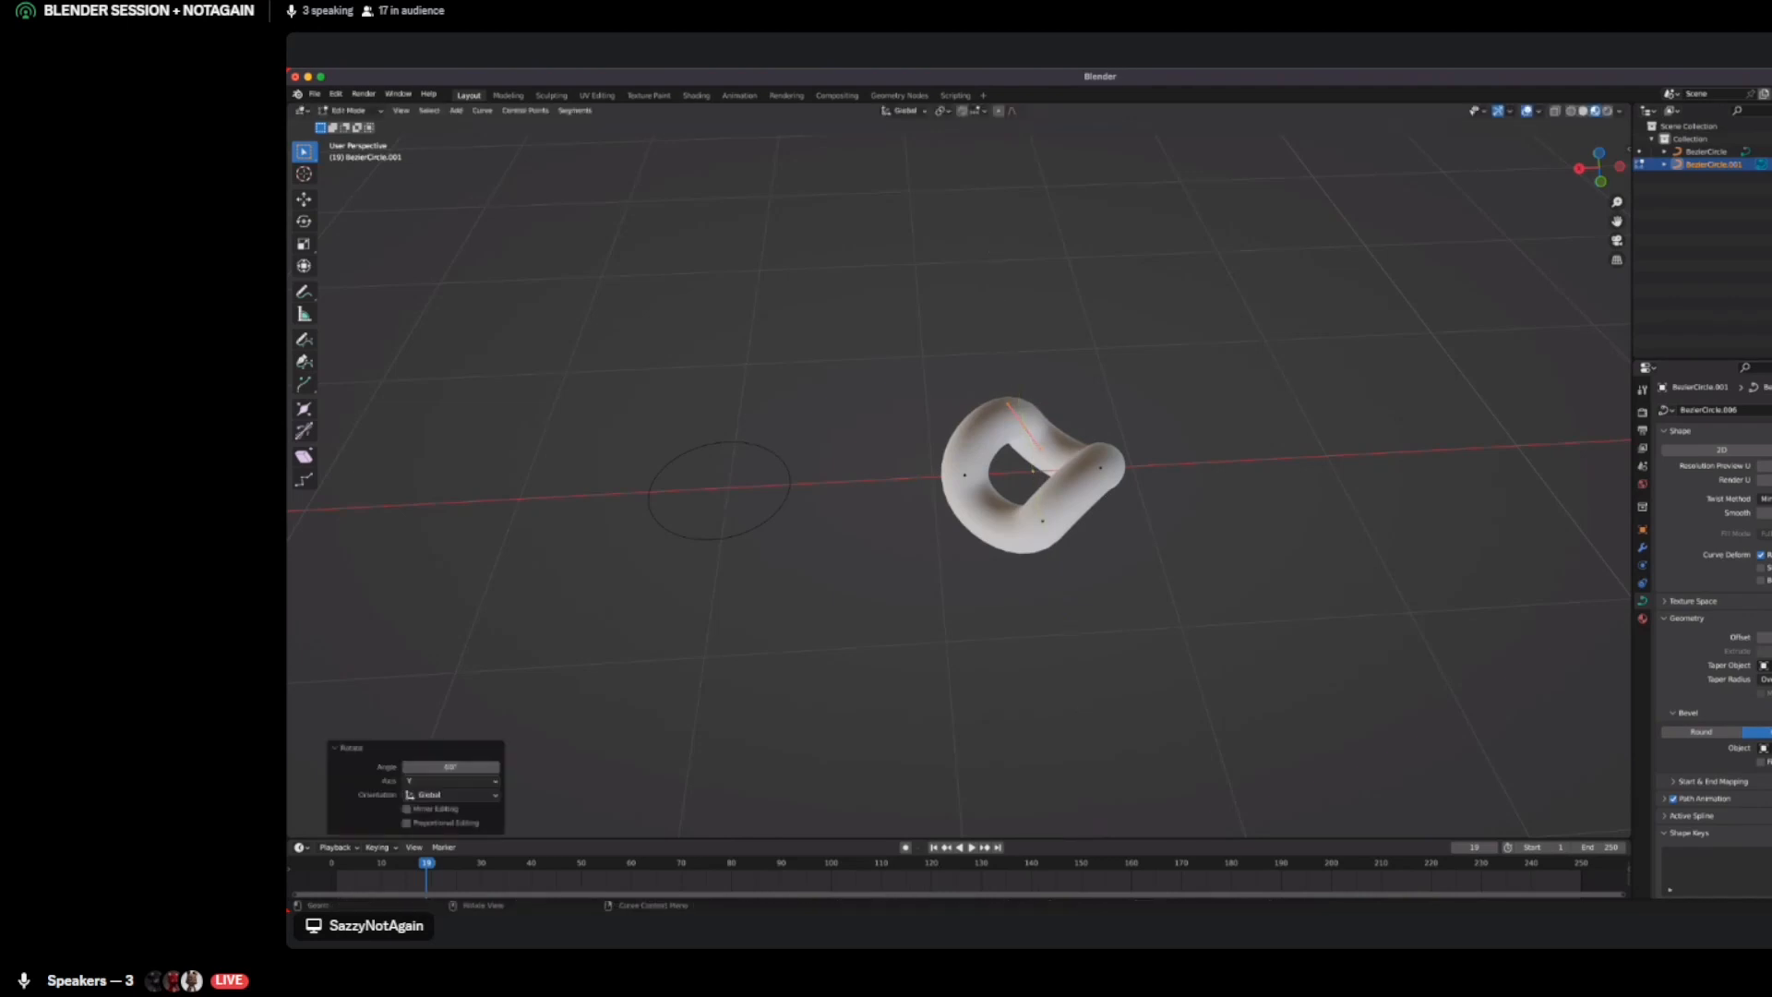
{"action": "key", "text": "alt+a"}
{"action": "key", "text": "Tab"}
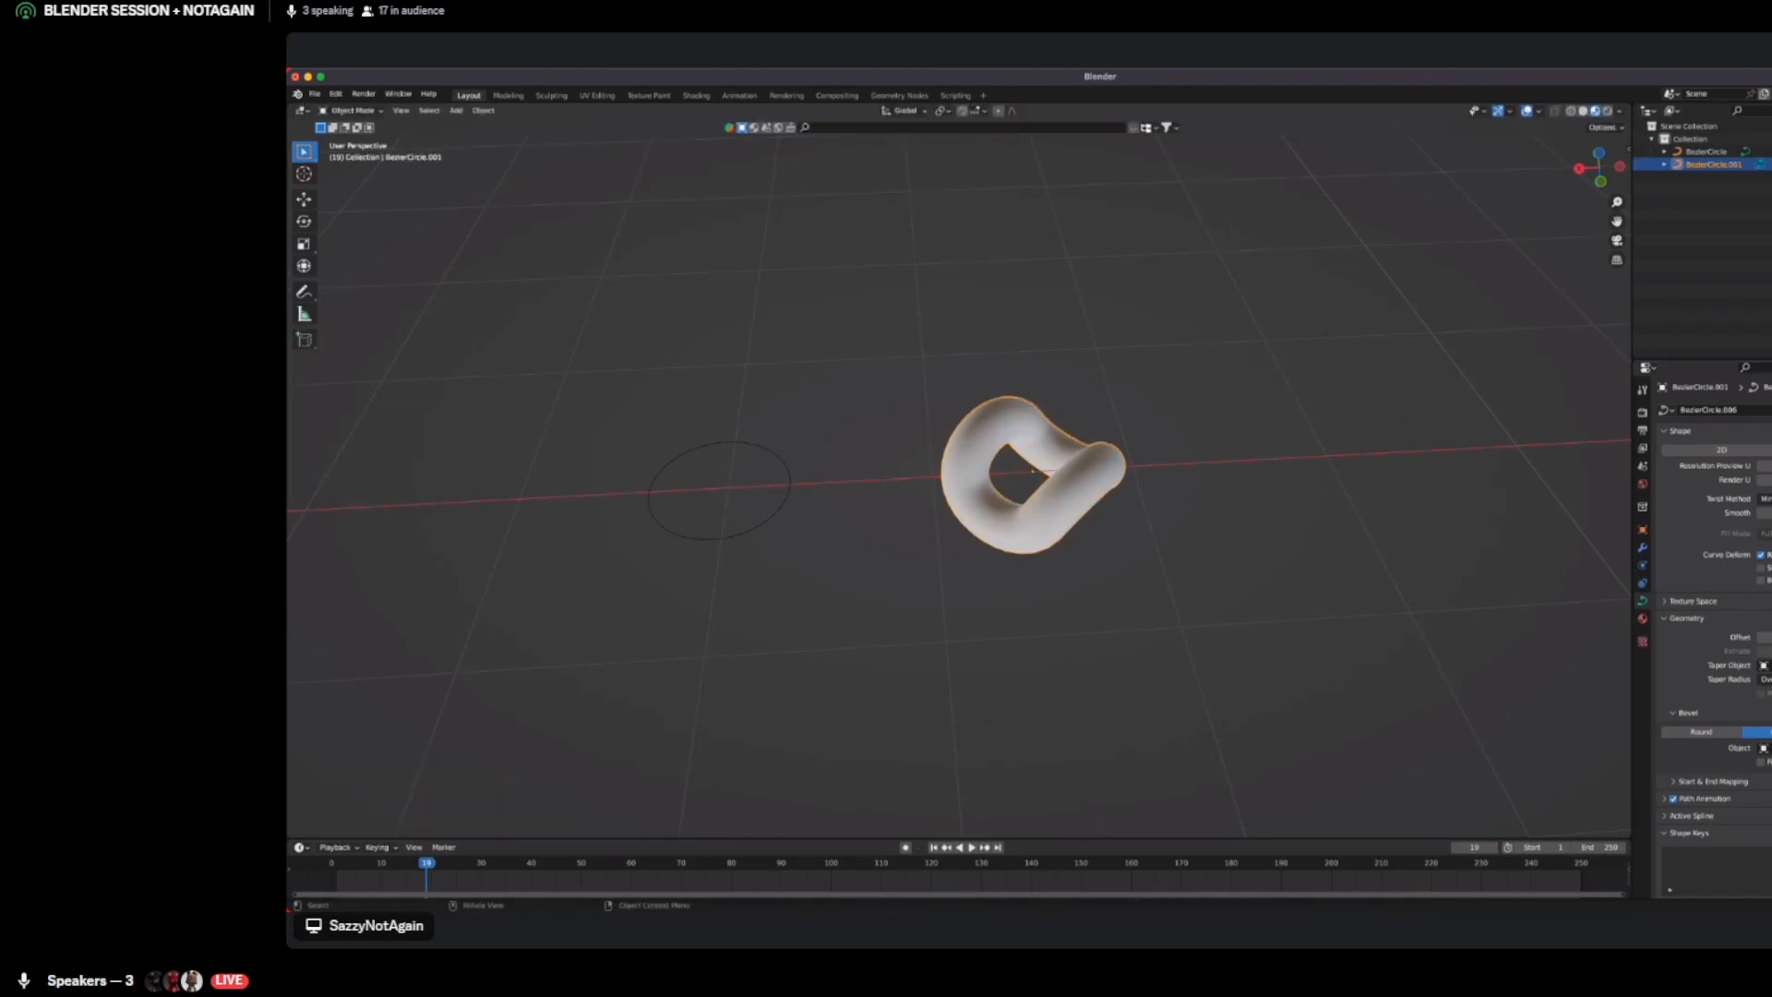
{"action": "middle_click_drag", "start_coordinate": [960, 471], "coordinate": [849, 397]}
{"action": "middle_click_drag", "start_coordinate": [1034, 470], "coordinate": [1385, 461]}
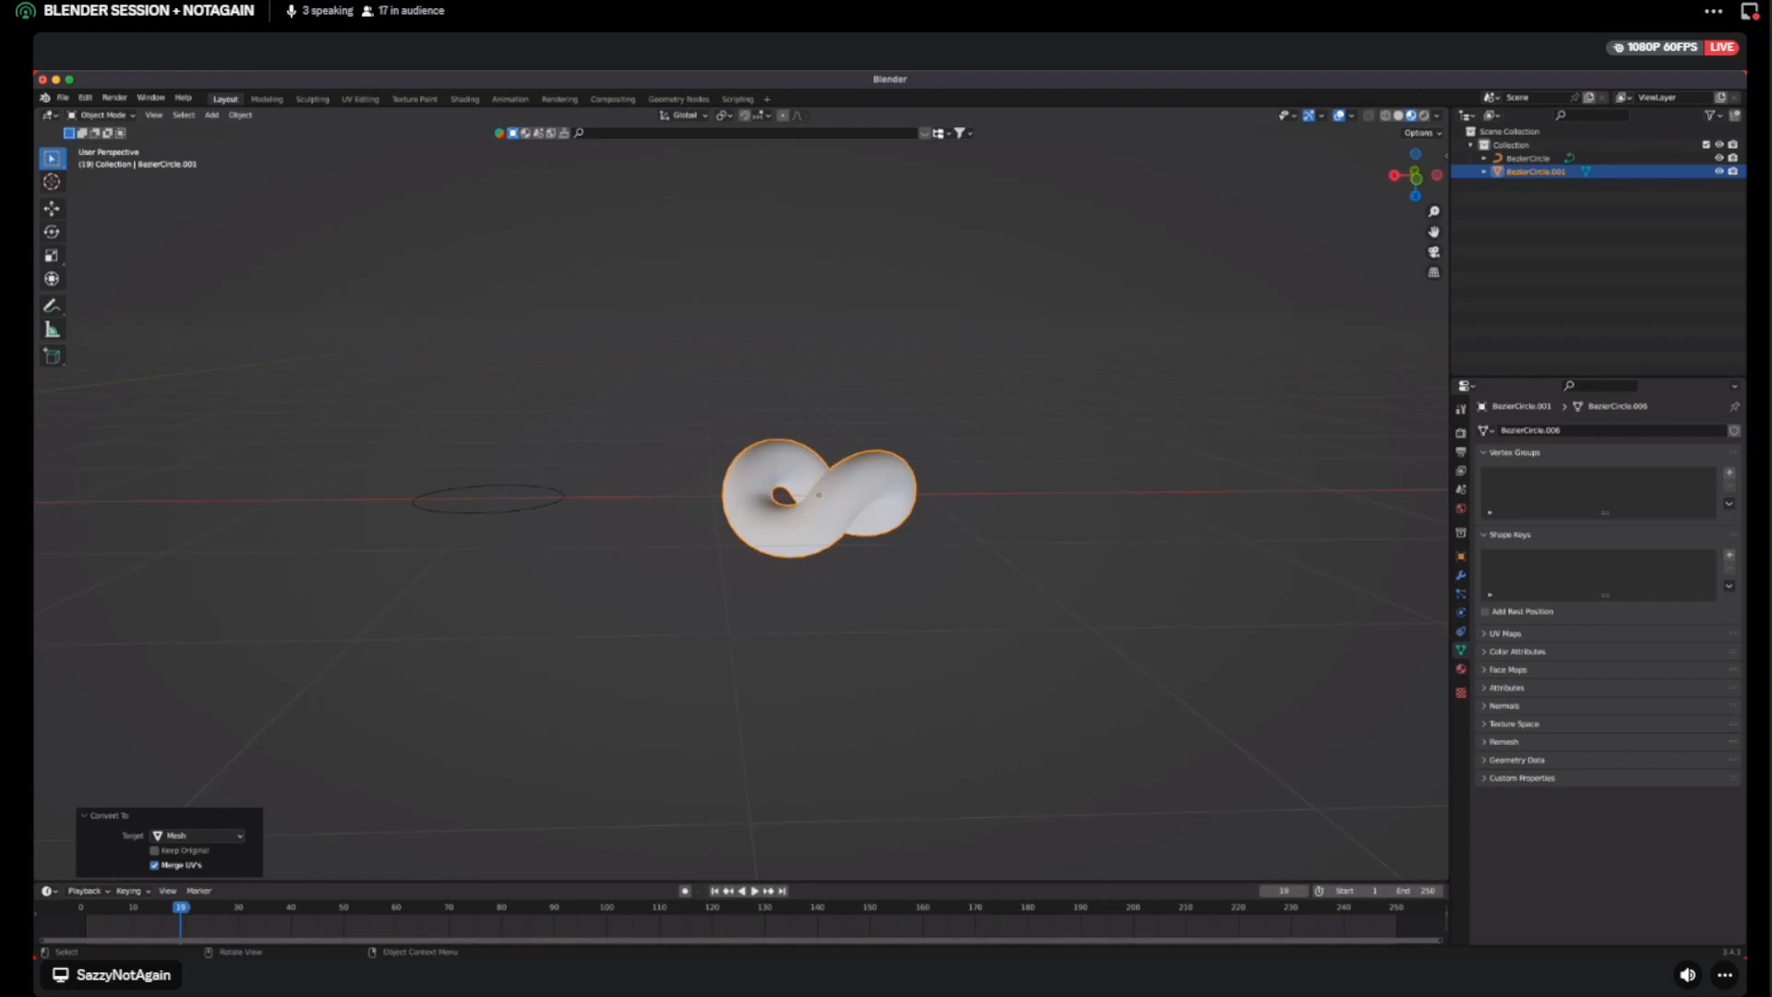
Shade the converted mesh link smooth with Auto Smooth enabled at 30°, and deselect it
{"action": "key", "text": "Tab"}
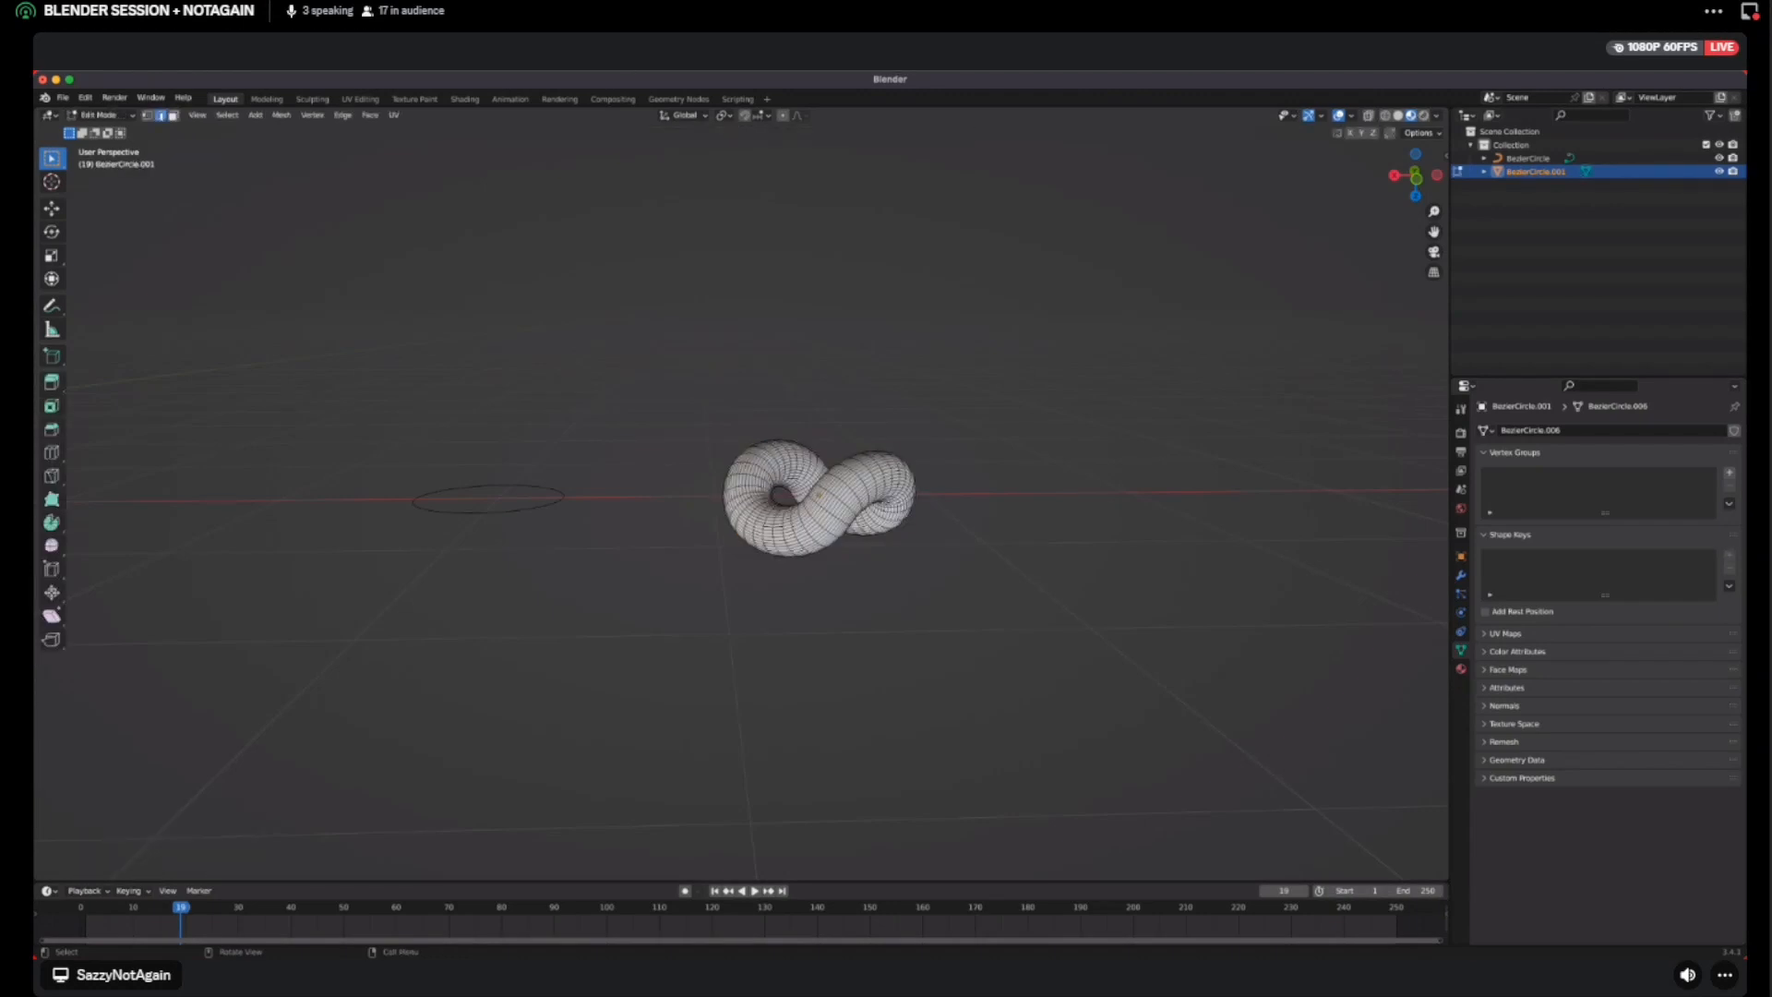
{"action": "key", "text": "Tab"}
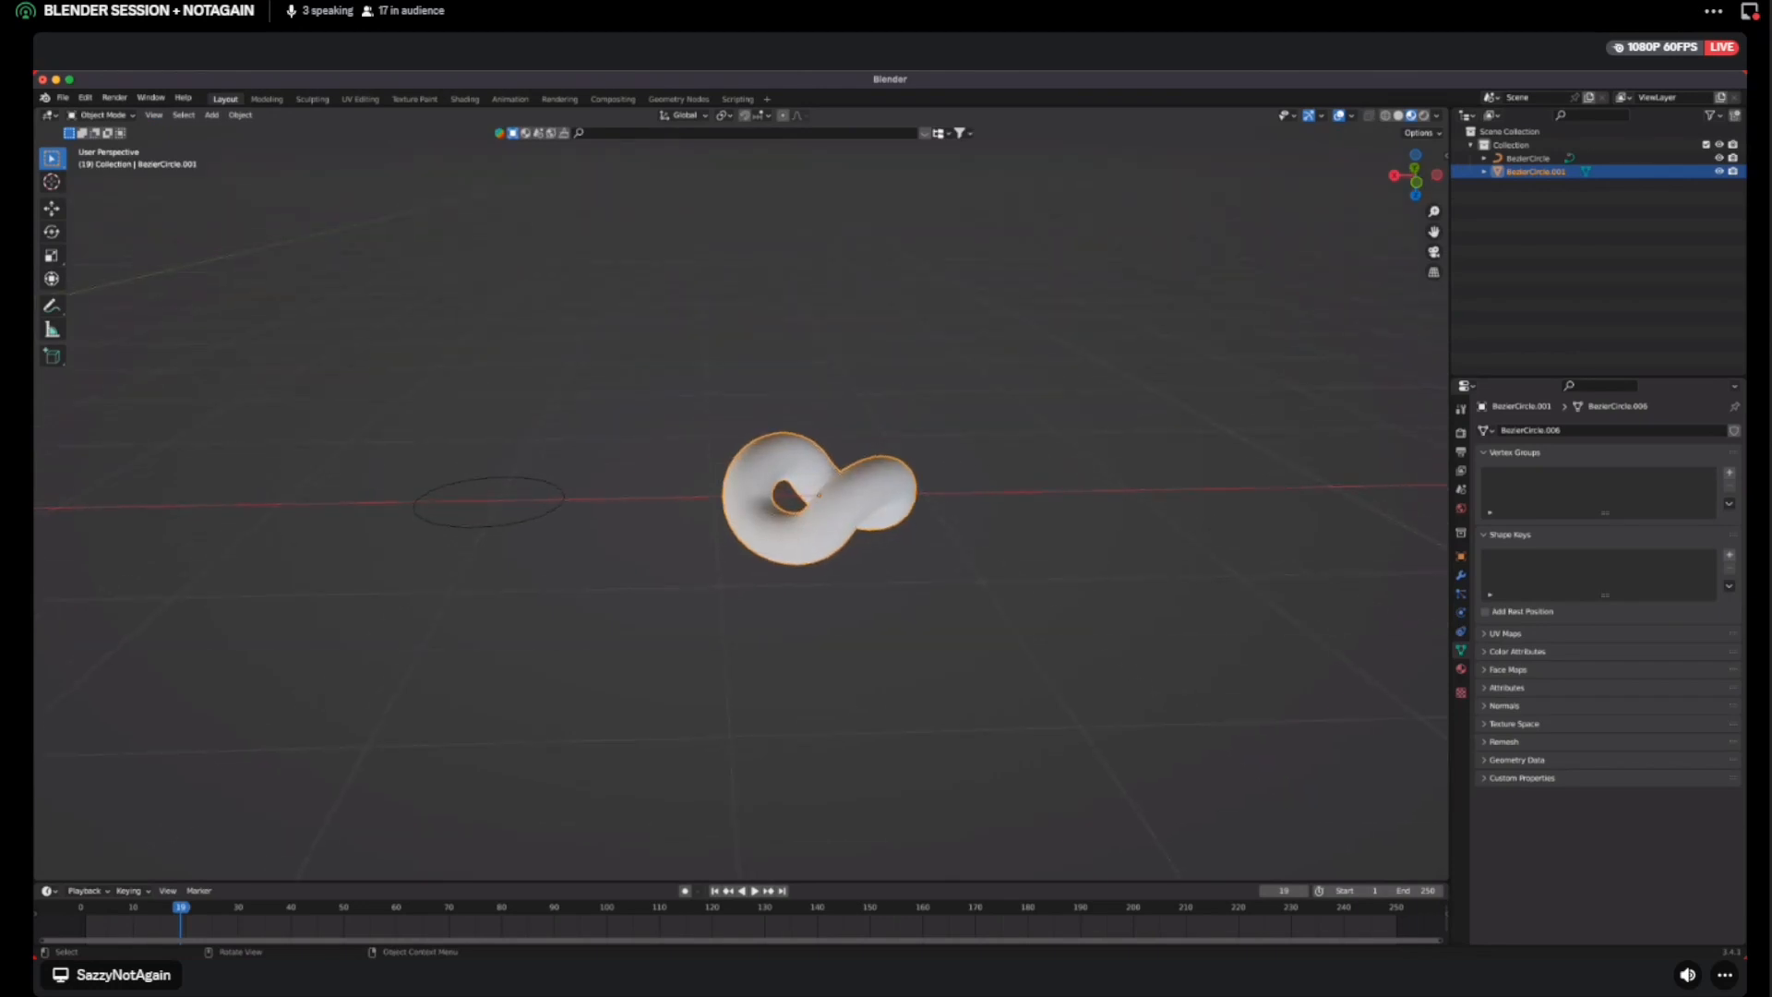
{"action": "right_click", "coordinate": [715, 464]}
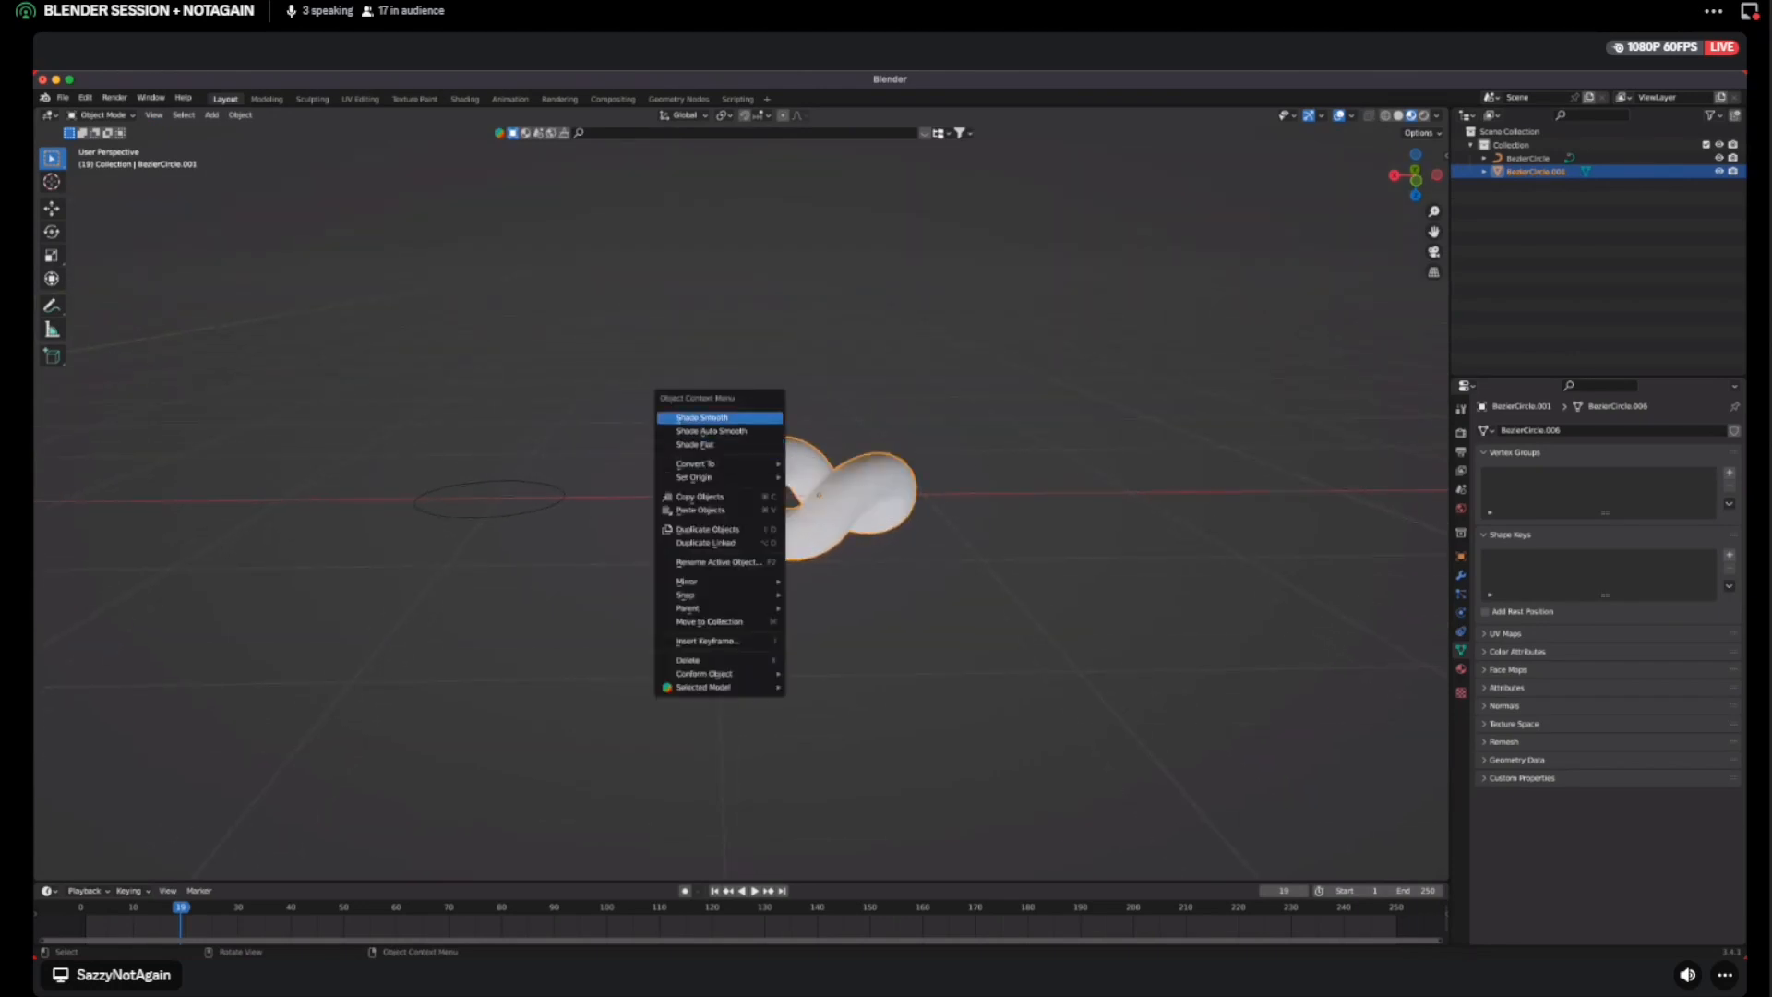
{"action": "left_click", "coordinate": [701, 417]}
{"action": "left_click", "coordinate": [160, 849]}
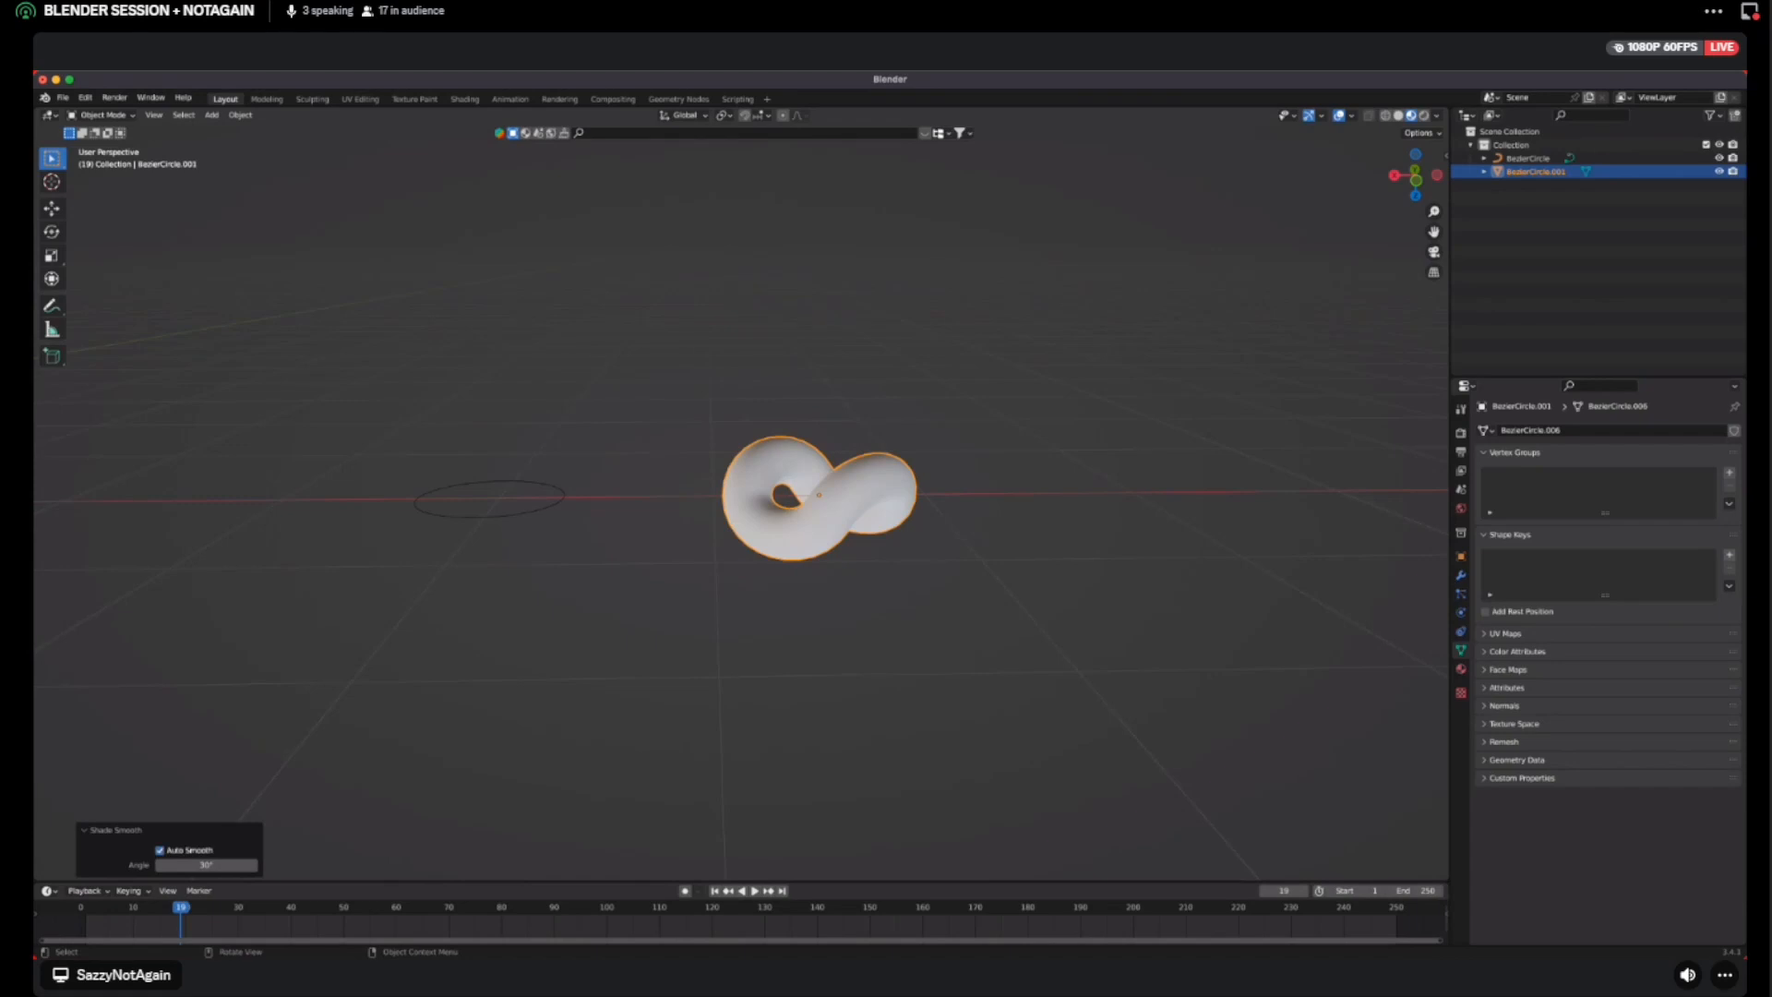
{"action": "key", "text": "alt+a"}
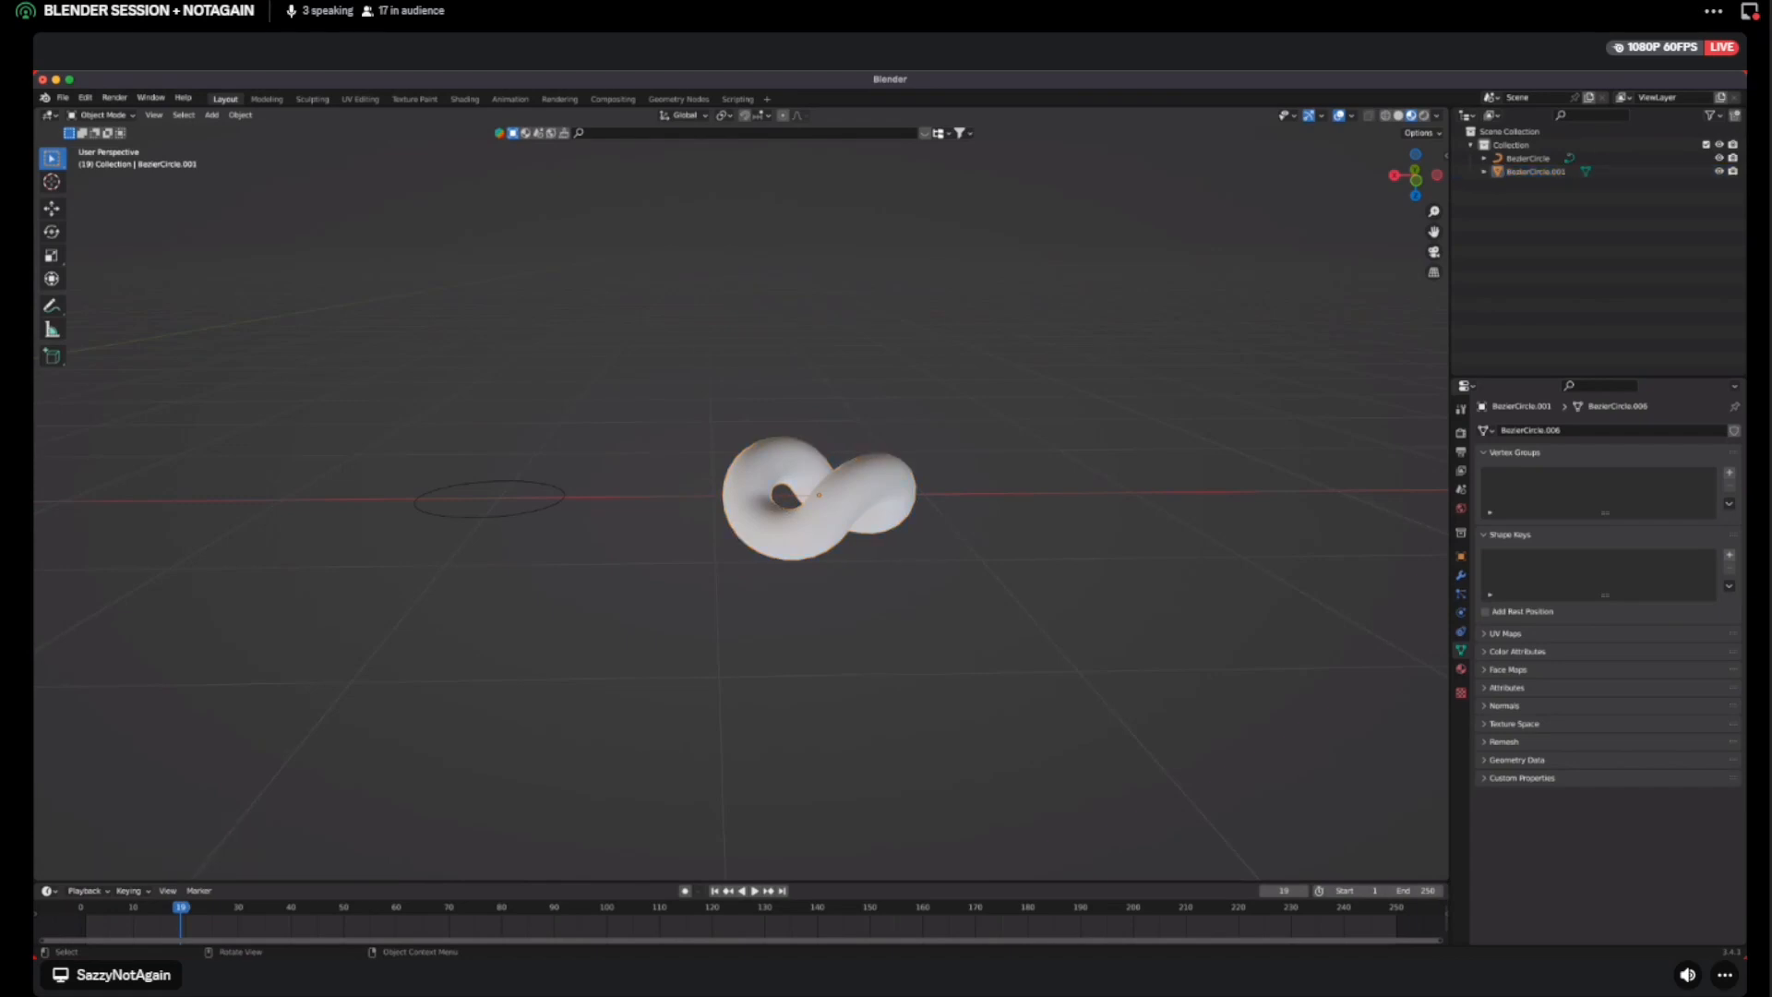
Add a 2 m mesh cube at the 3D cursor
{"action": "left_click", "coordinate": [819, 498]}
{"action": "middle_click_drag", "start_coordinate": [818, 498], "coordinate": [819, 469]}
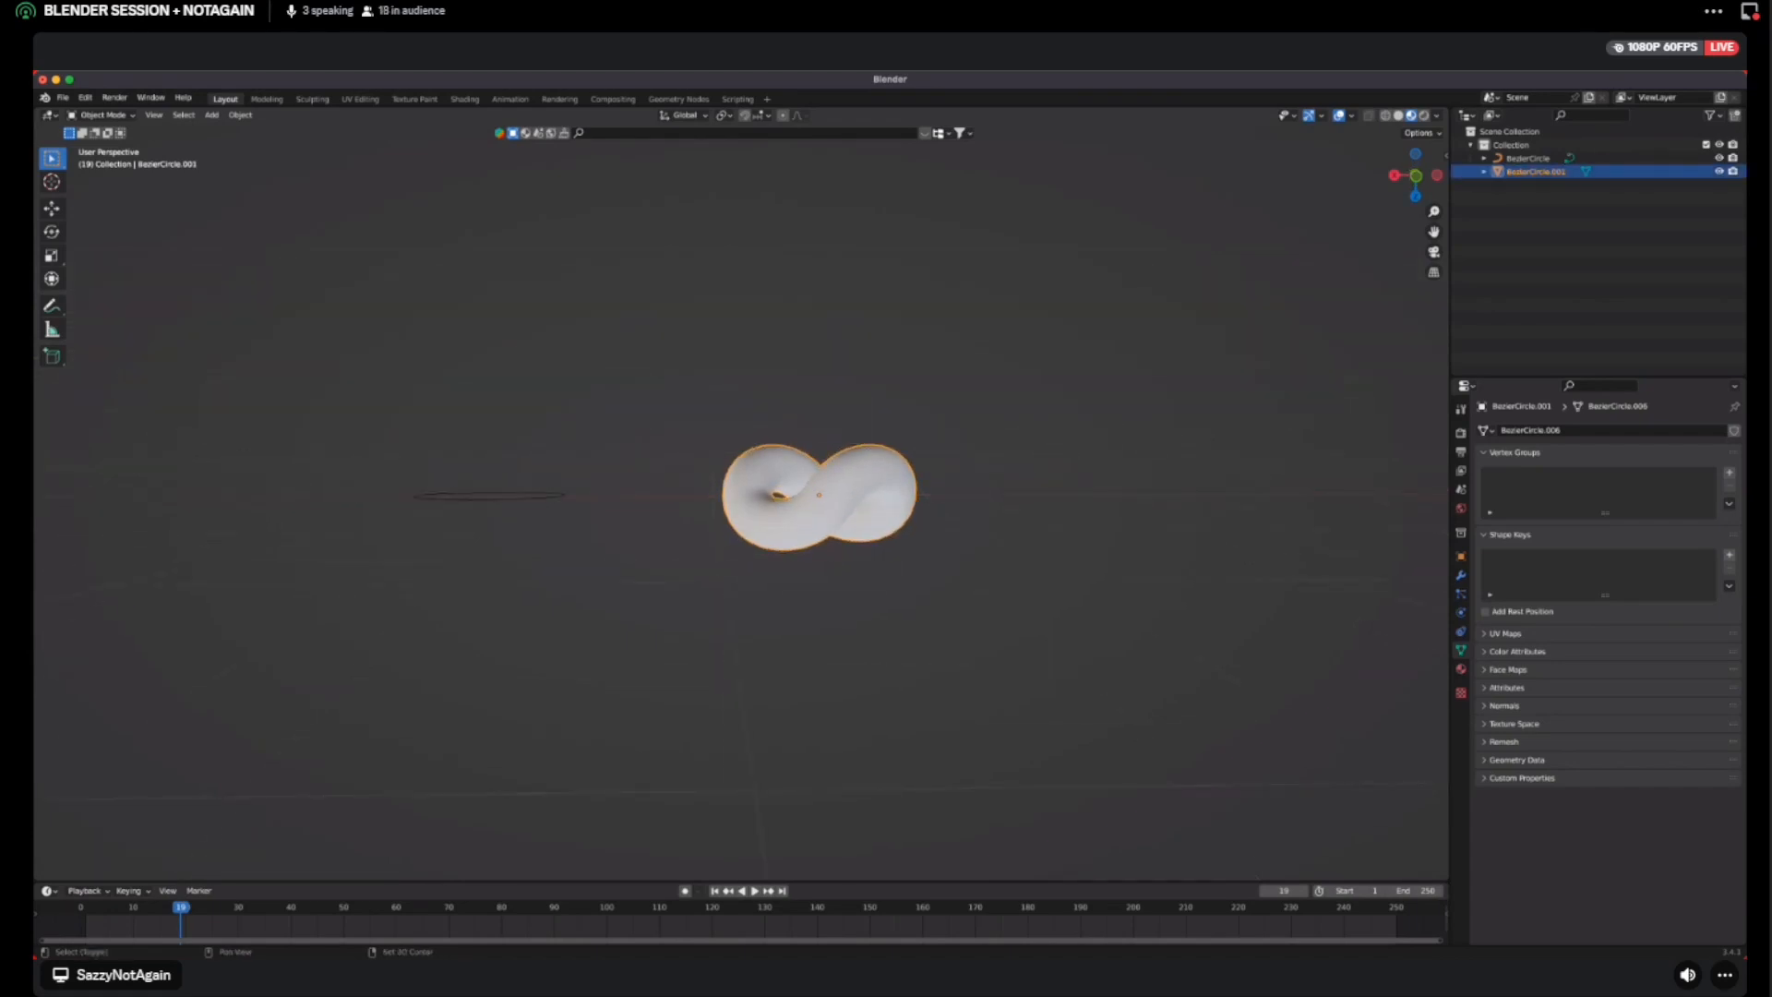
{"action": "key", "text": "shift+a"}
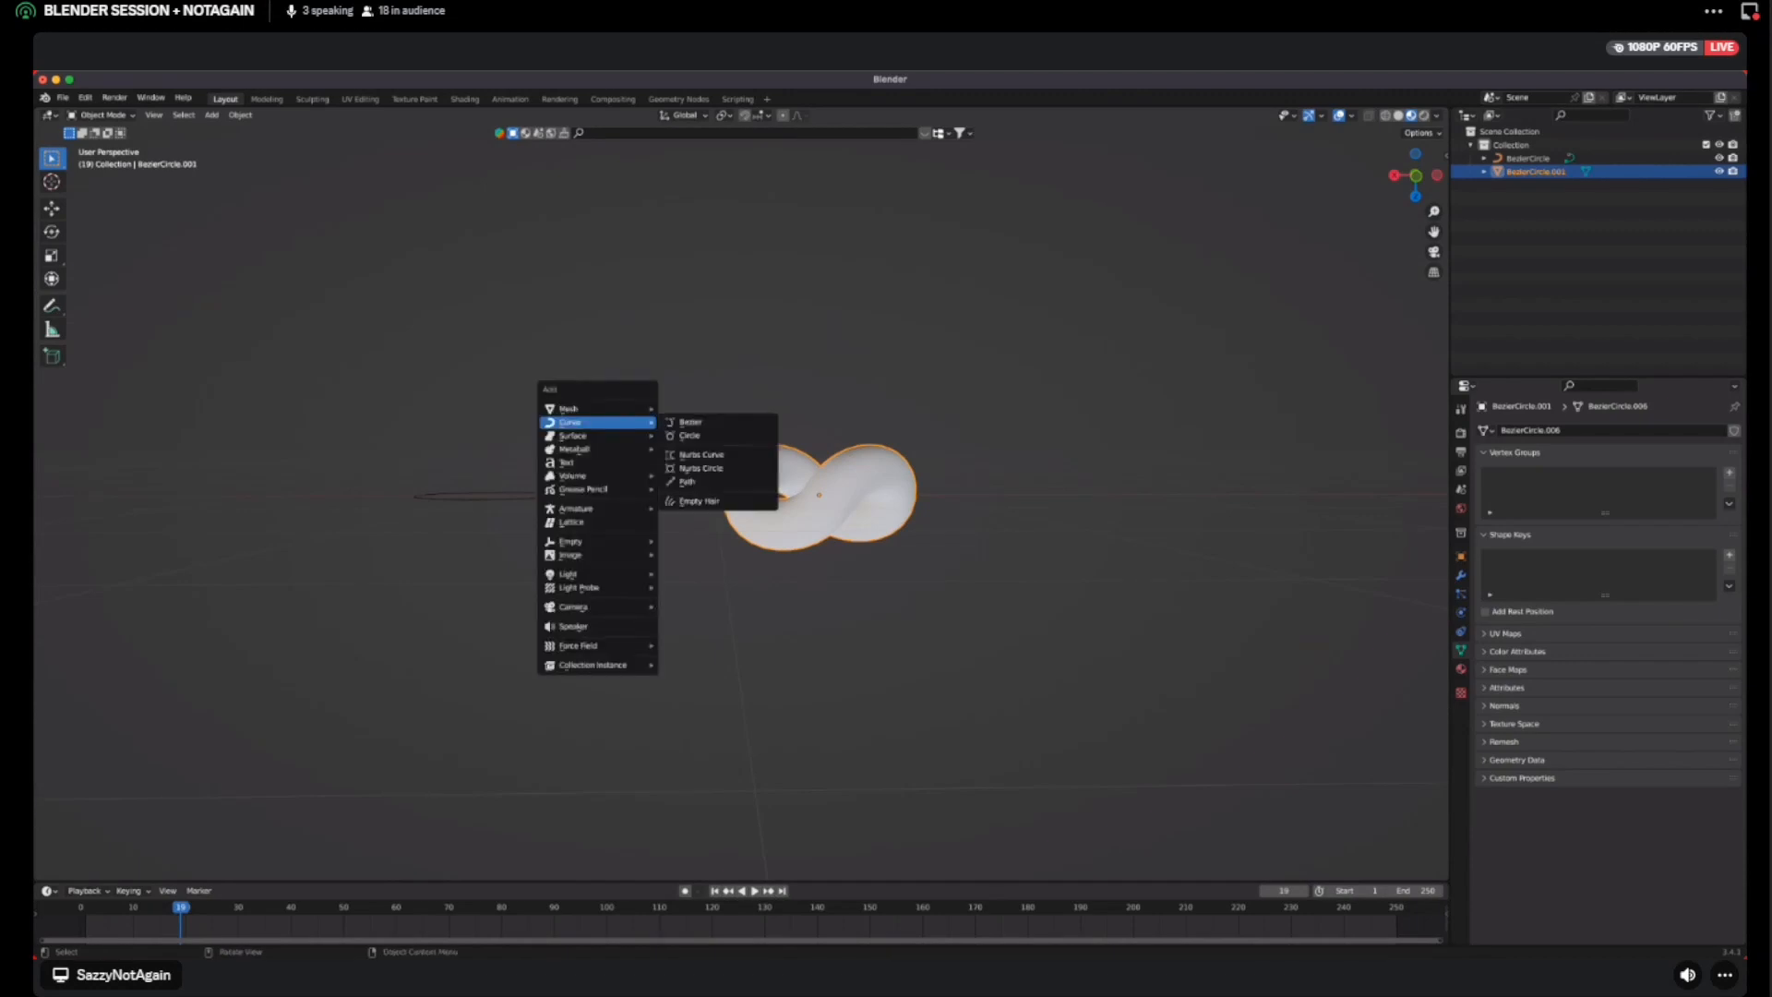
{"action": "mouse_move", "coordinate": [591, 409]}
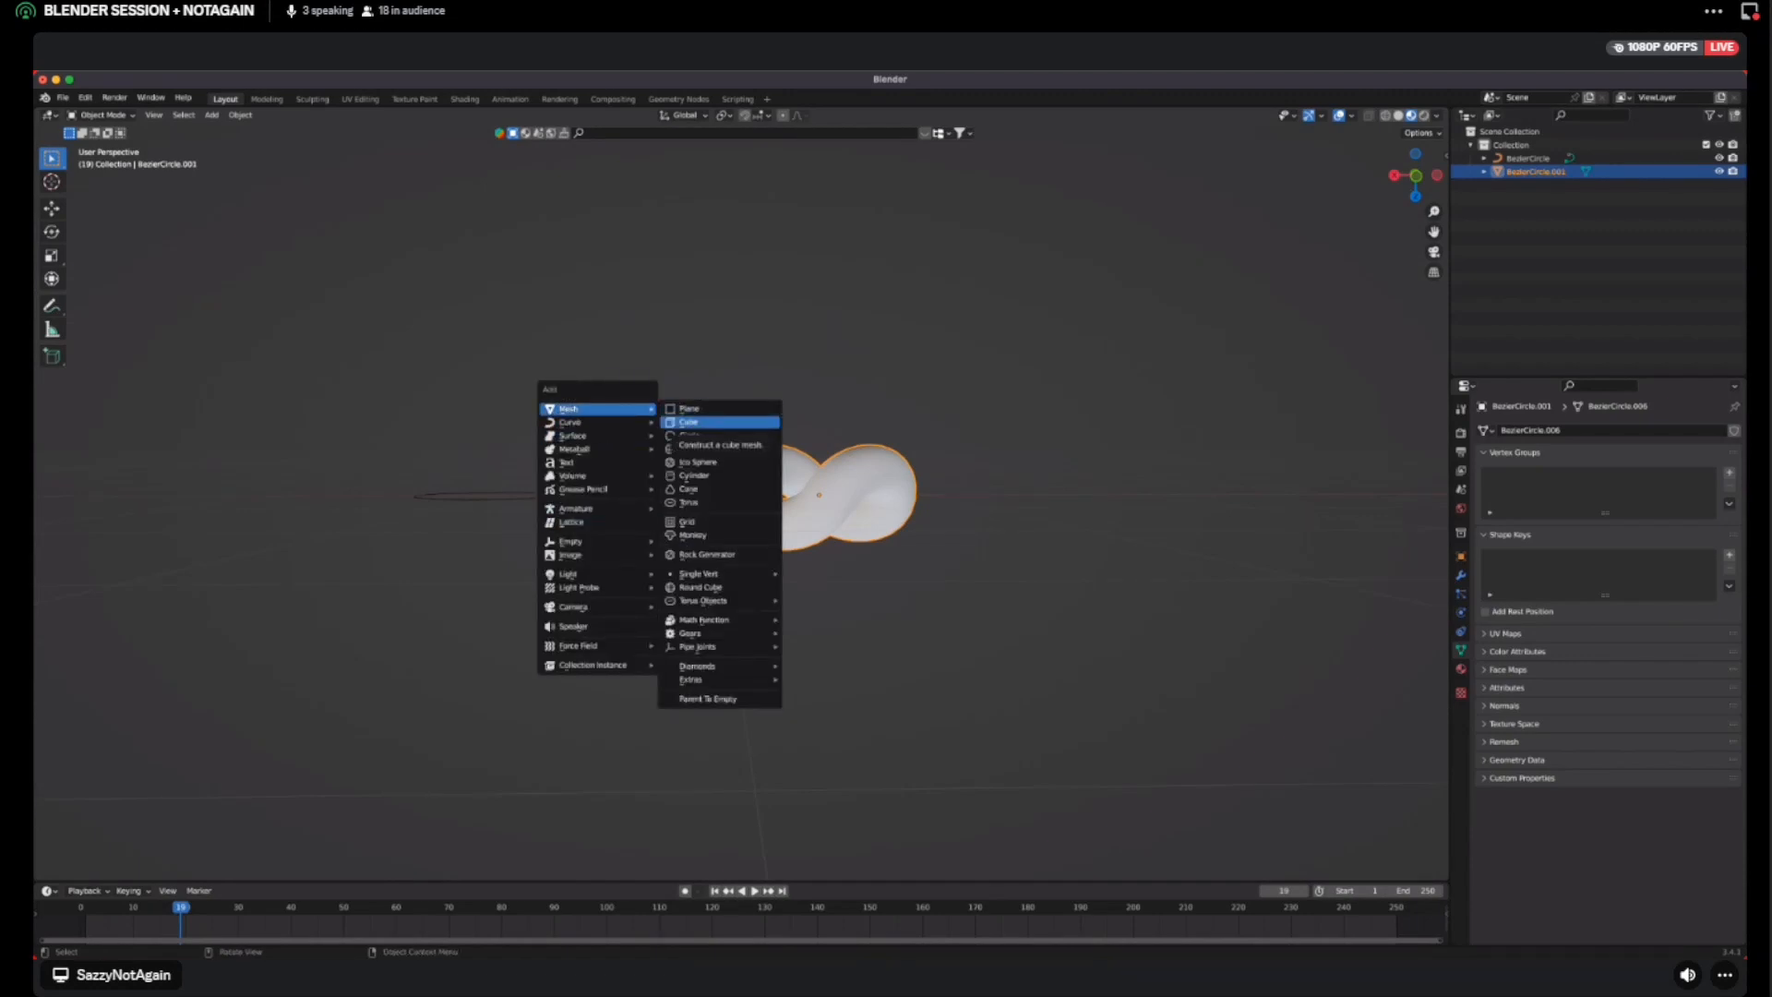
{"action": "left_click", "coordinate": [689, 422]}
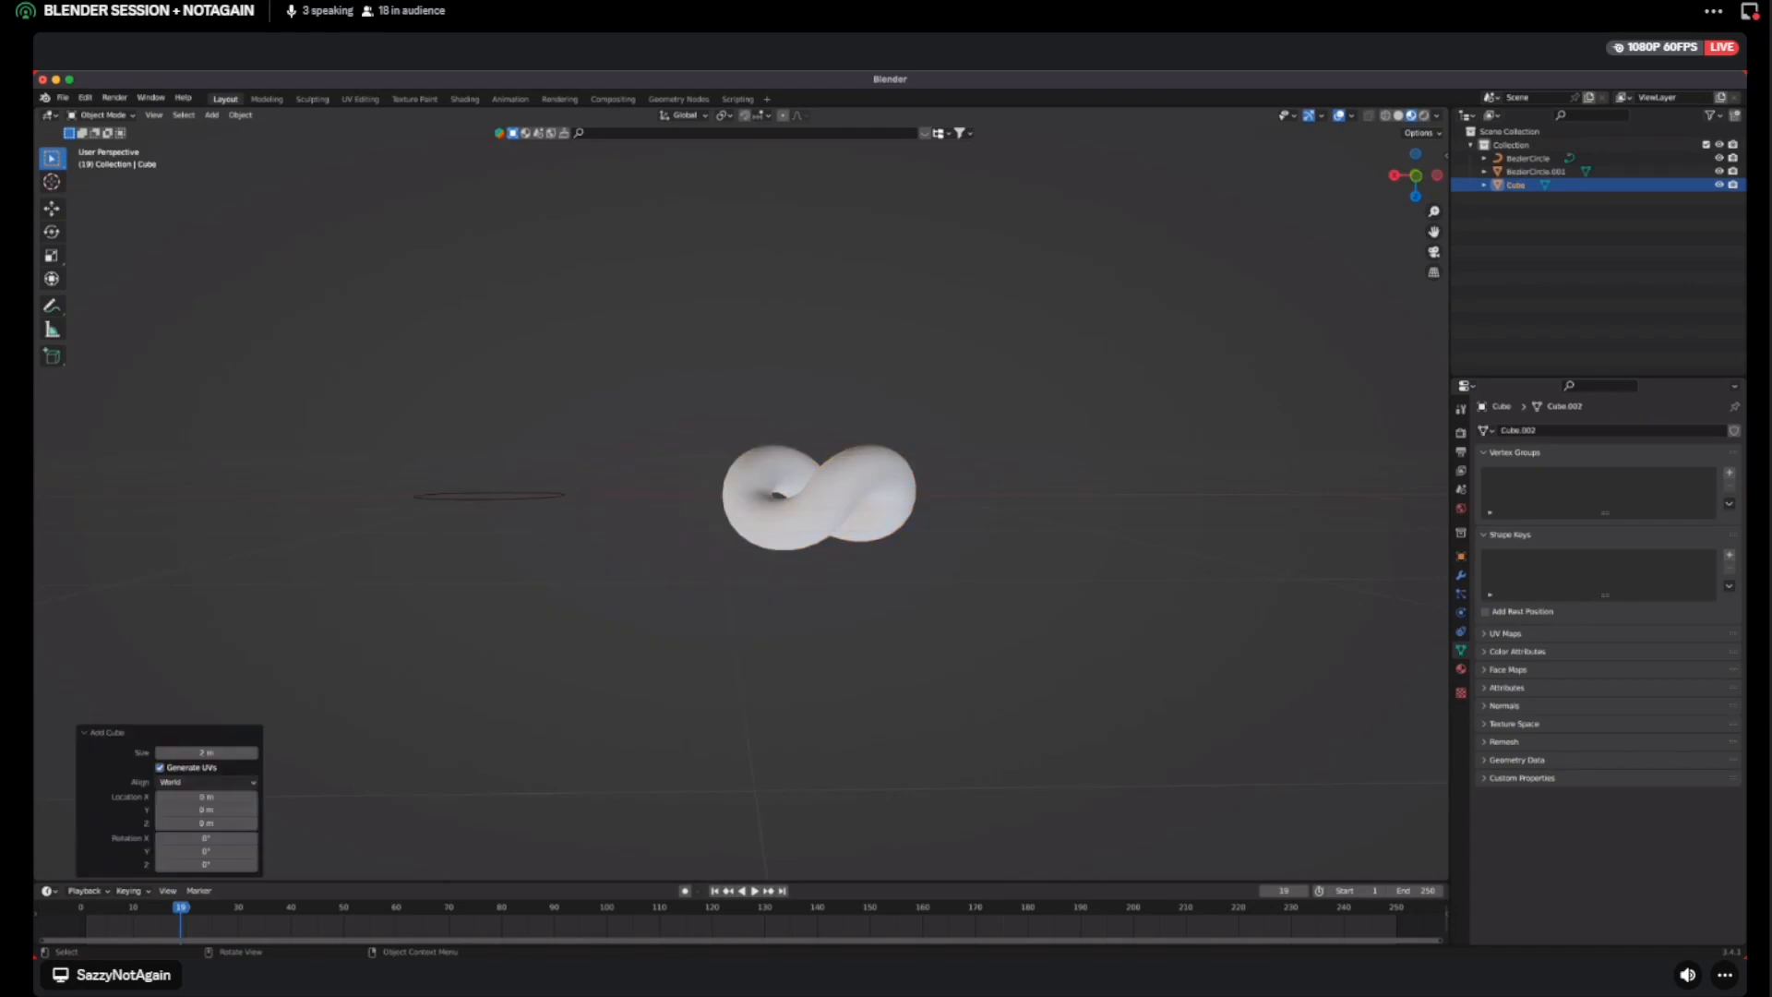
{"action": "mouse_move", "coordinate": [819, 498]}
{"action": "middle_mouse_down"}
{"action": "mouse_move", "coordinate": [368, 360]}
{"action": "mouse_move", "coordinate": [831, 531]}
{"action": "middle_mouse_up"}
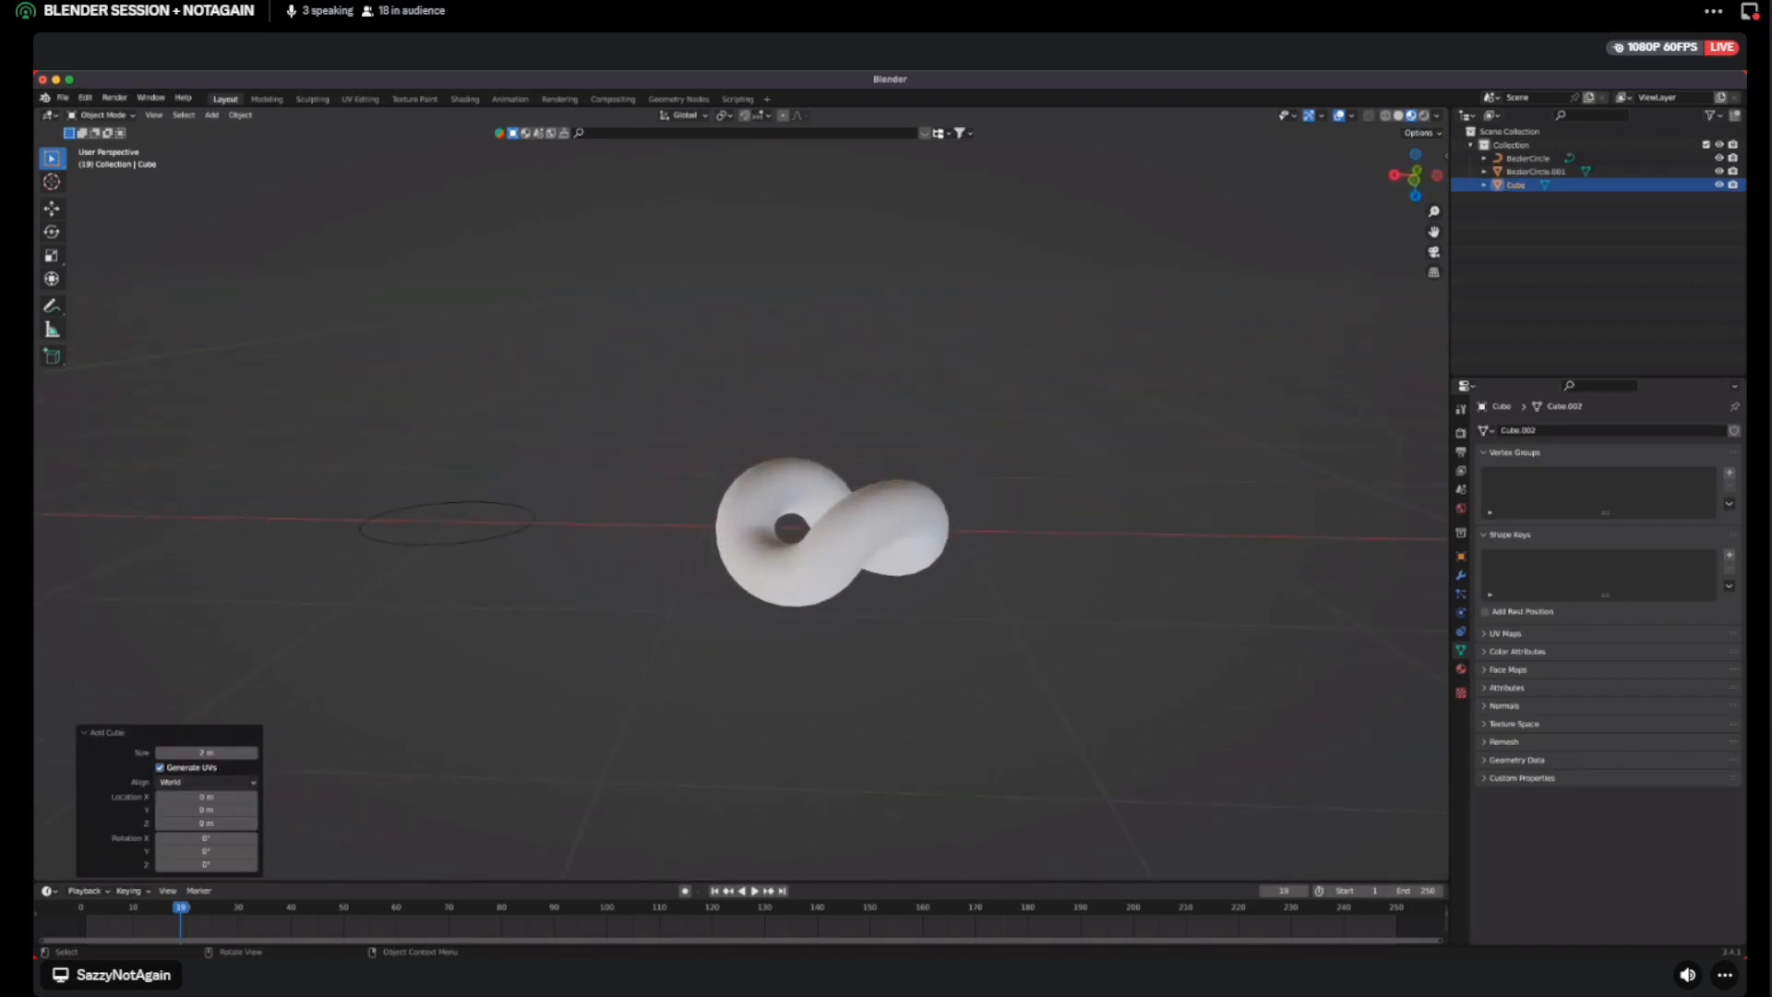
{"action": "middle_click_drag", "start_coordinate": [738, 461], "coordinate": [738, 610]}
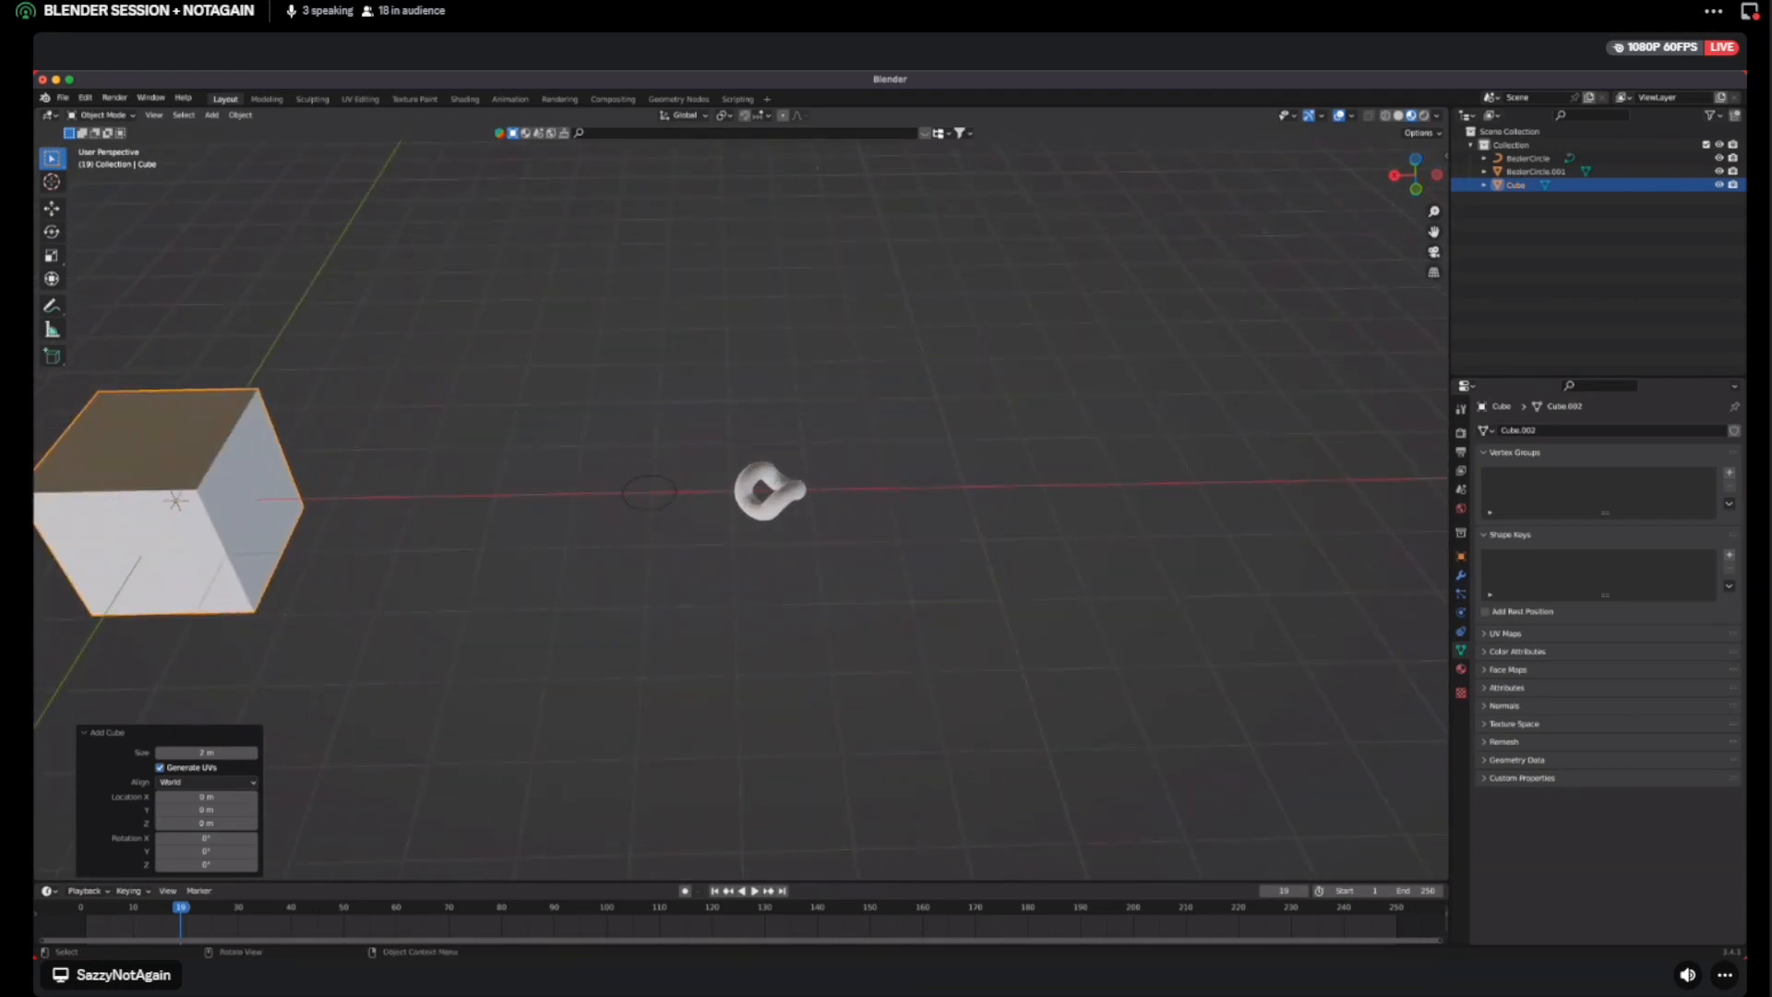
Snap the 3D cursor to the world origin and move the twisted link onto the cursor
{"action": "left_click", "coordinate": [766, 489]}
{"action": "right_click", "coordinate": [729, 470]}
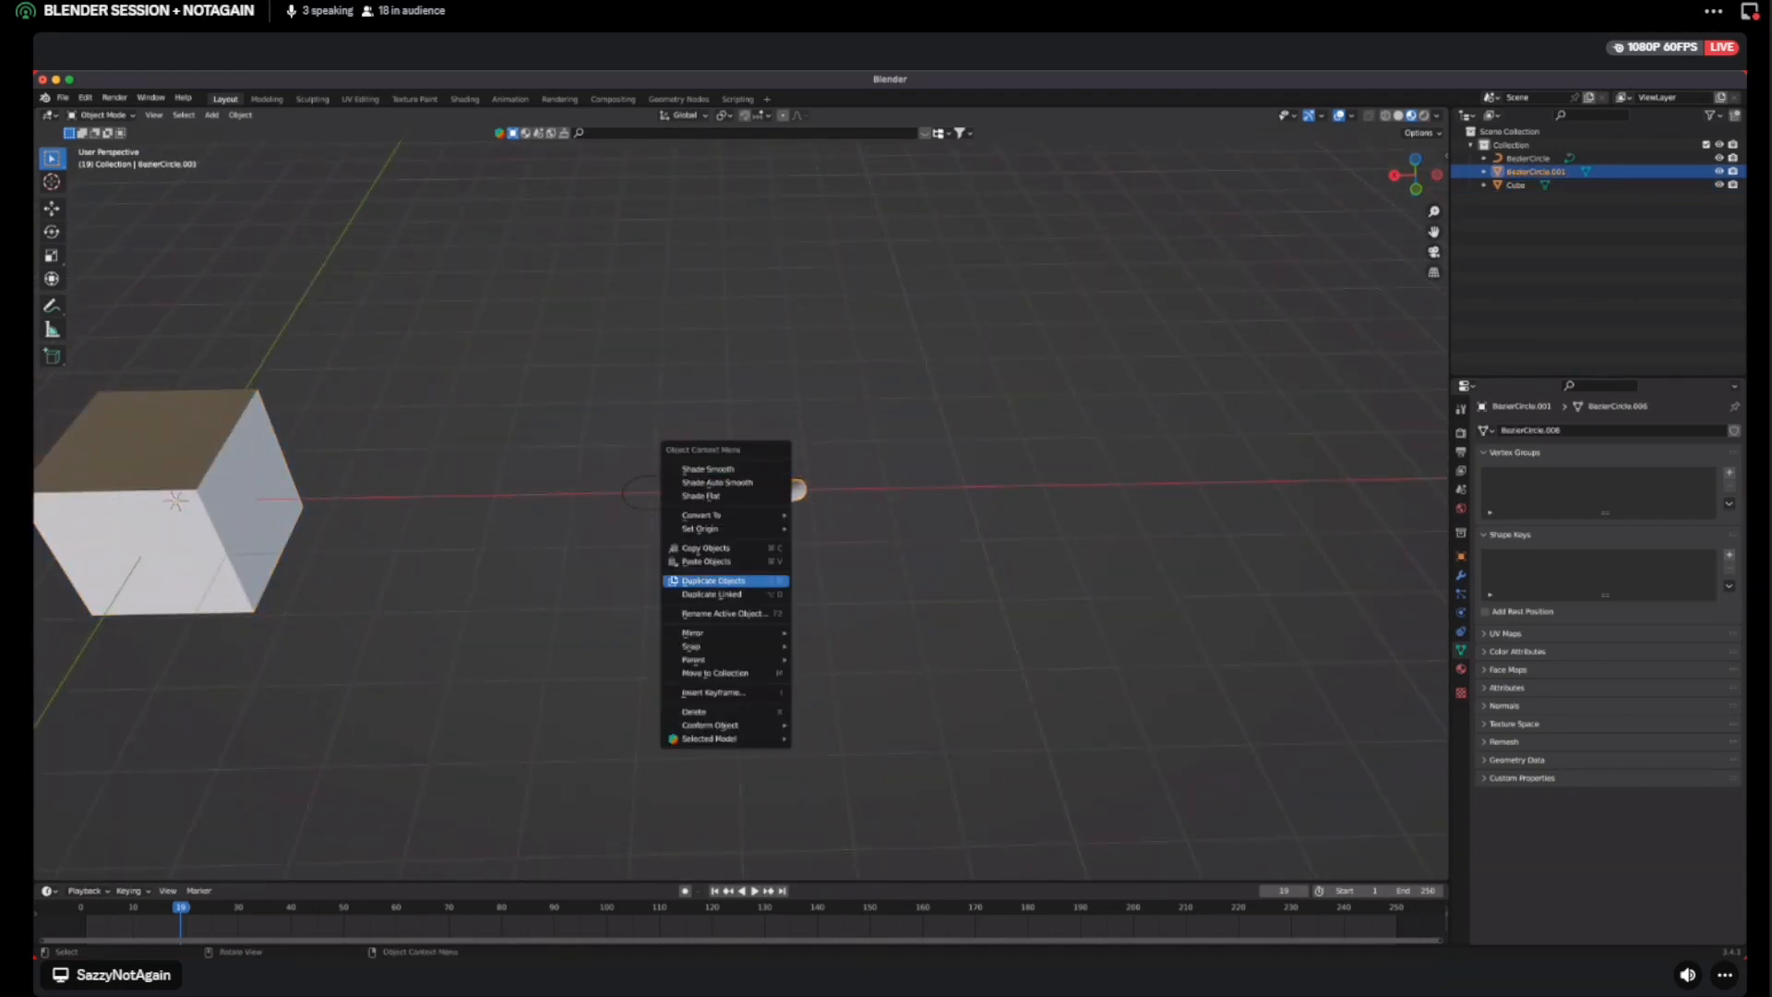
{"action": "mouse_move", "coordinate": [729, 647]}
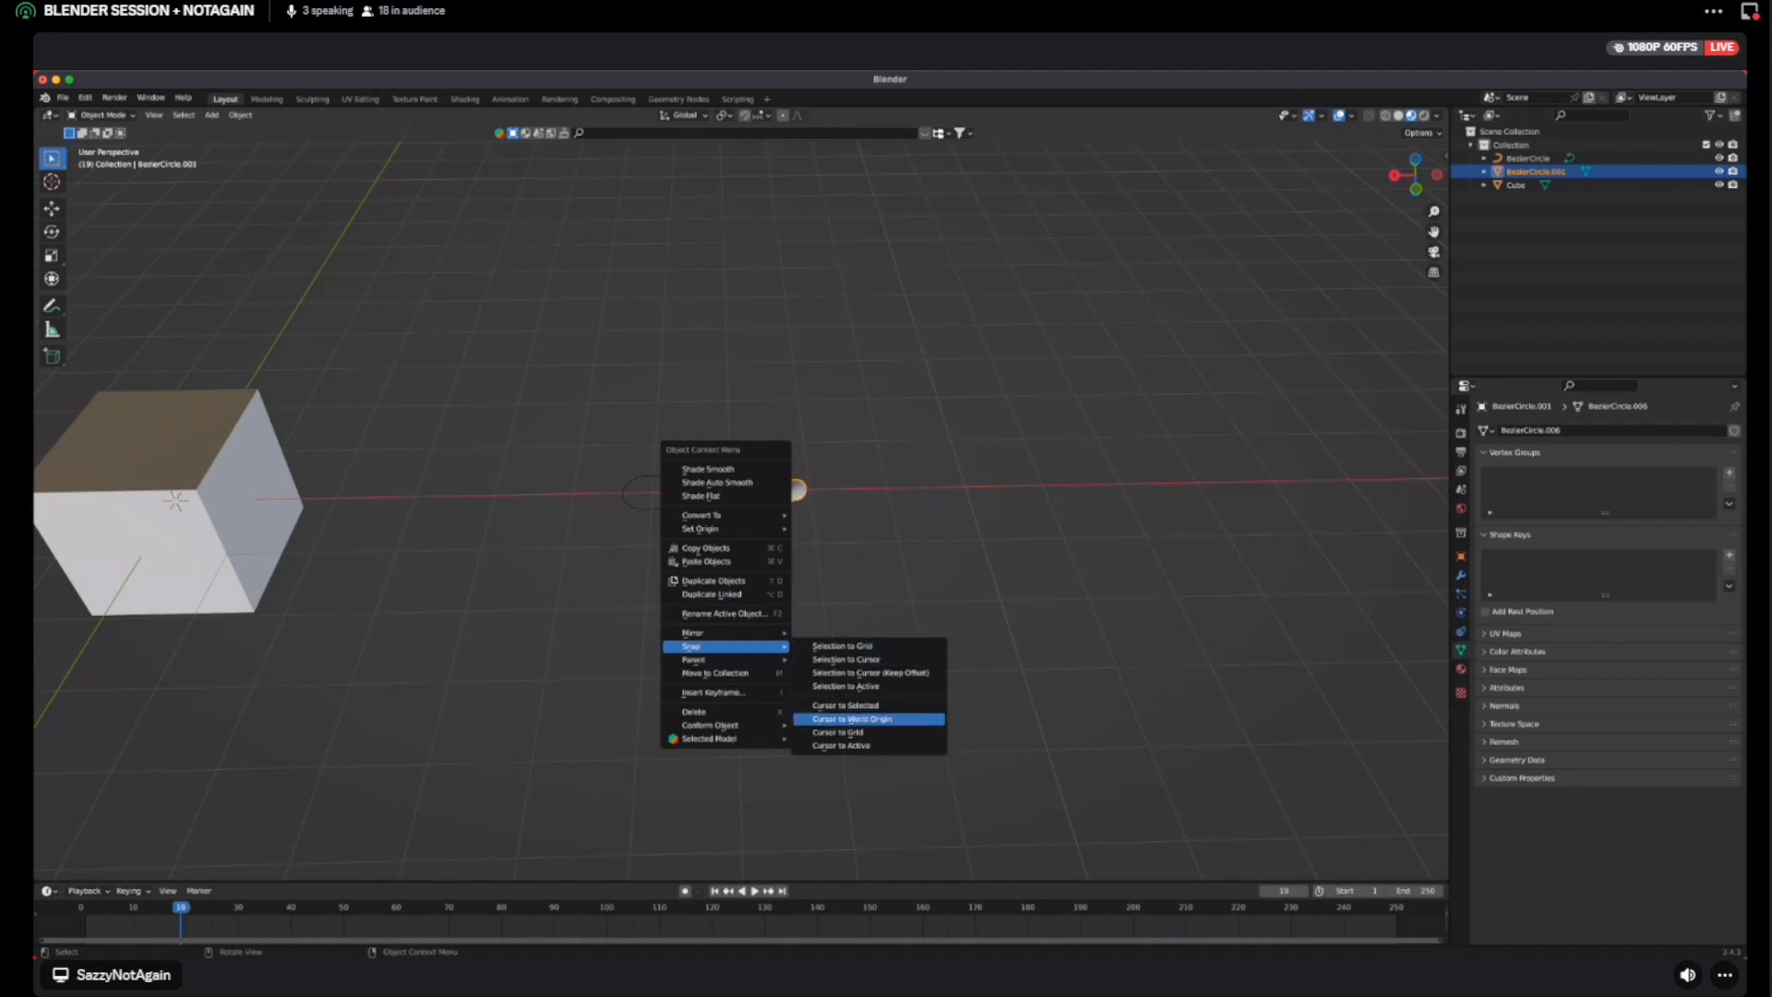
{"action": "left_click", "coordinate": [863, 716]}
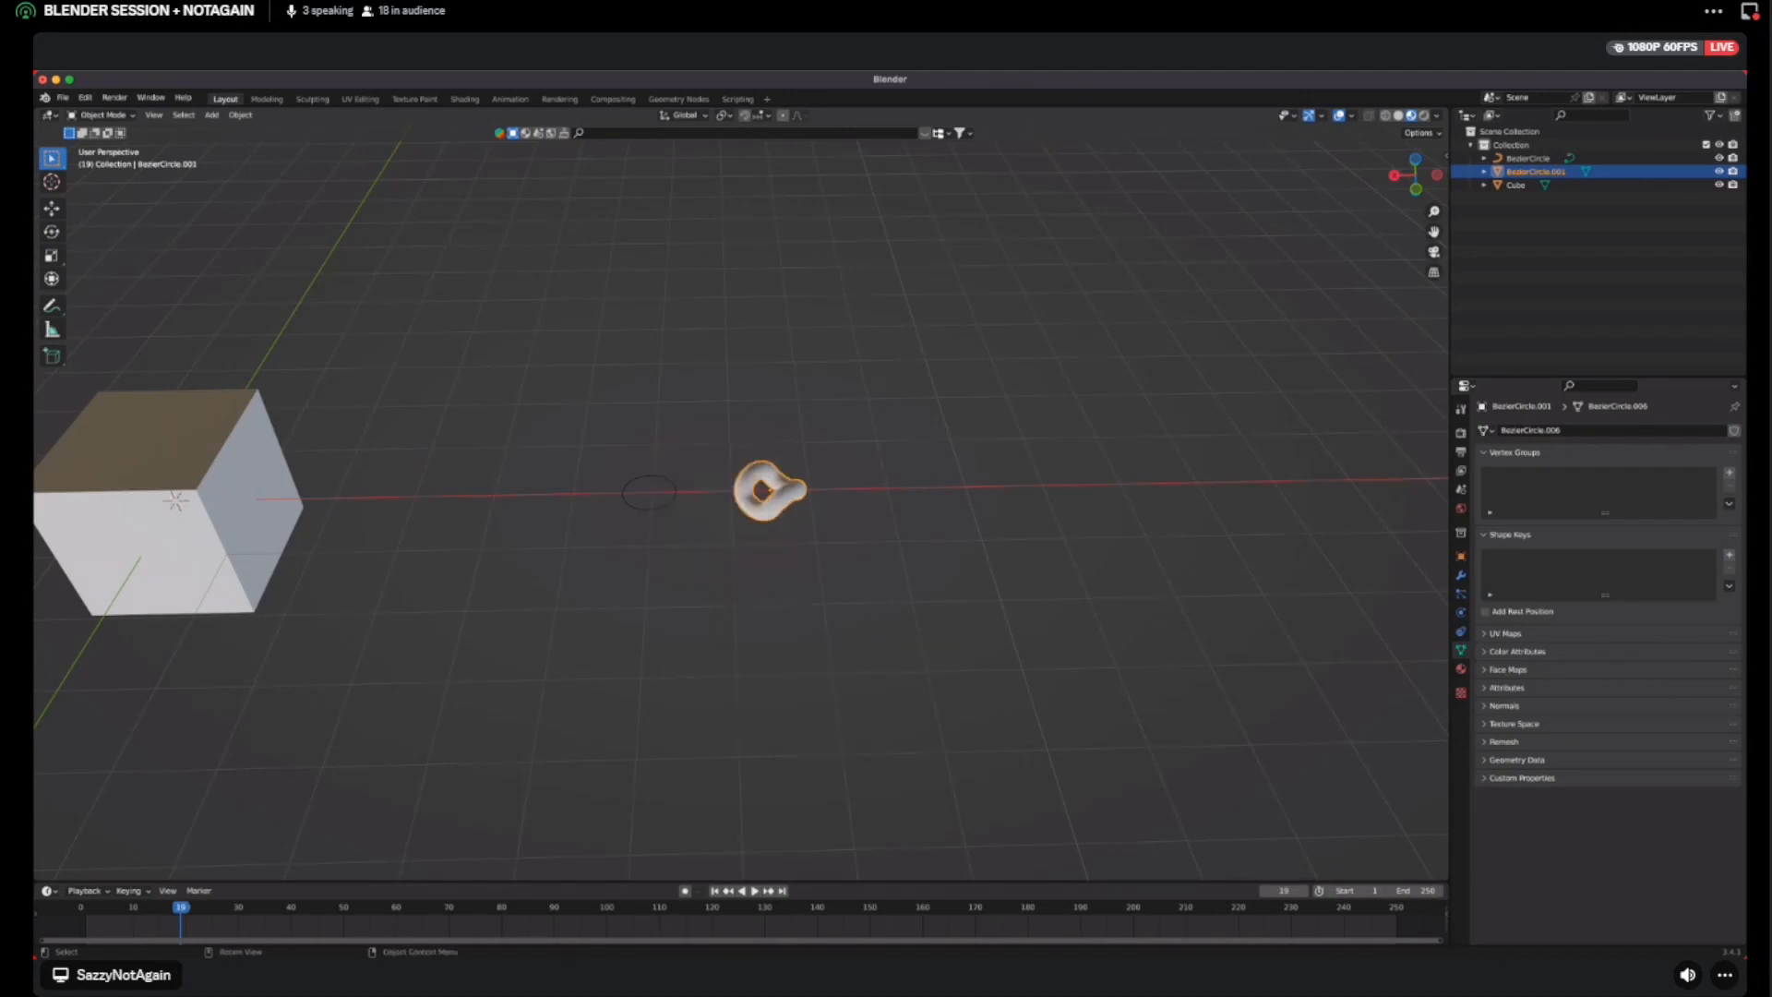
{"action": "right_click", "coordinate": [766, 472]}
{"action": "mouse_move", "coordinate": [773, 467]}
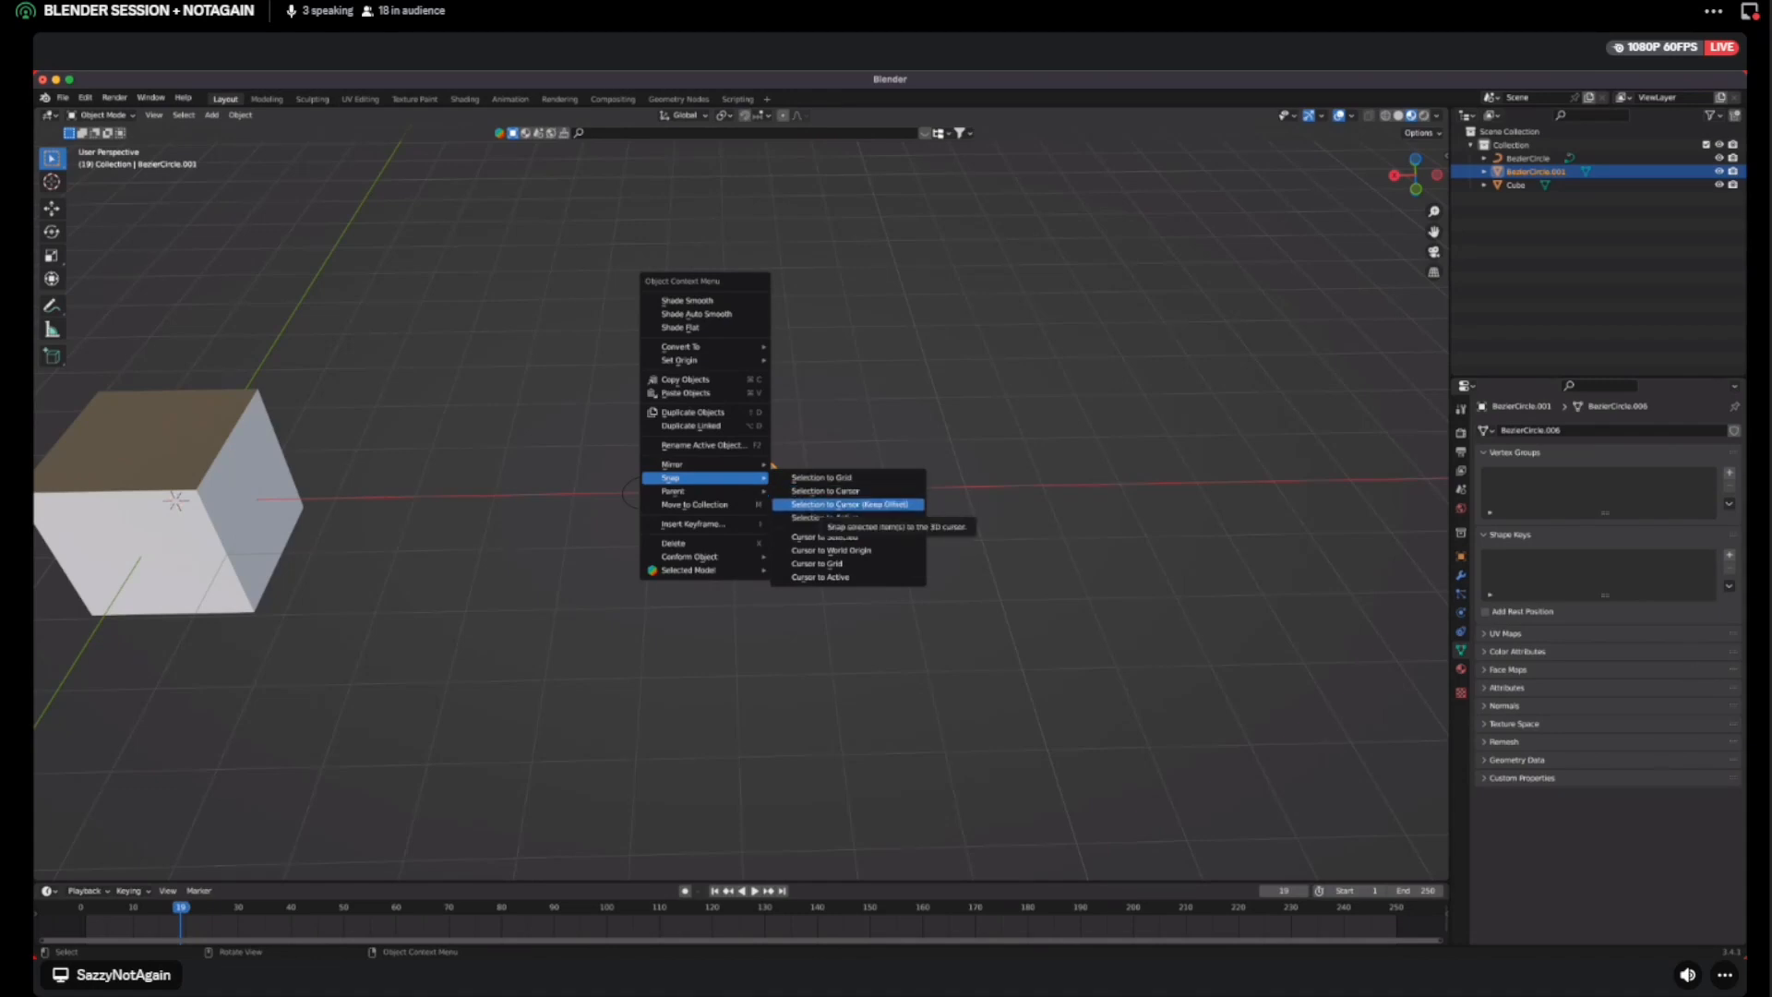
{"action": "left_click", "coordinate": [826, 490]}
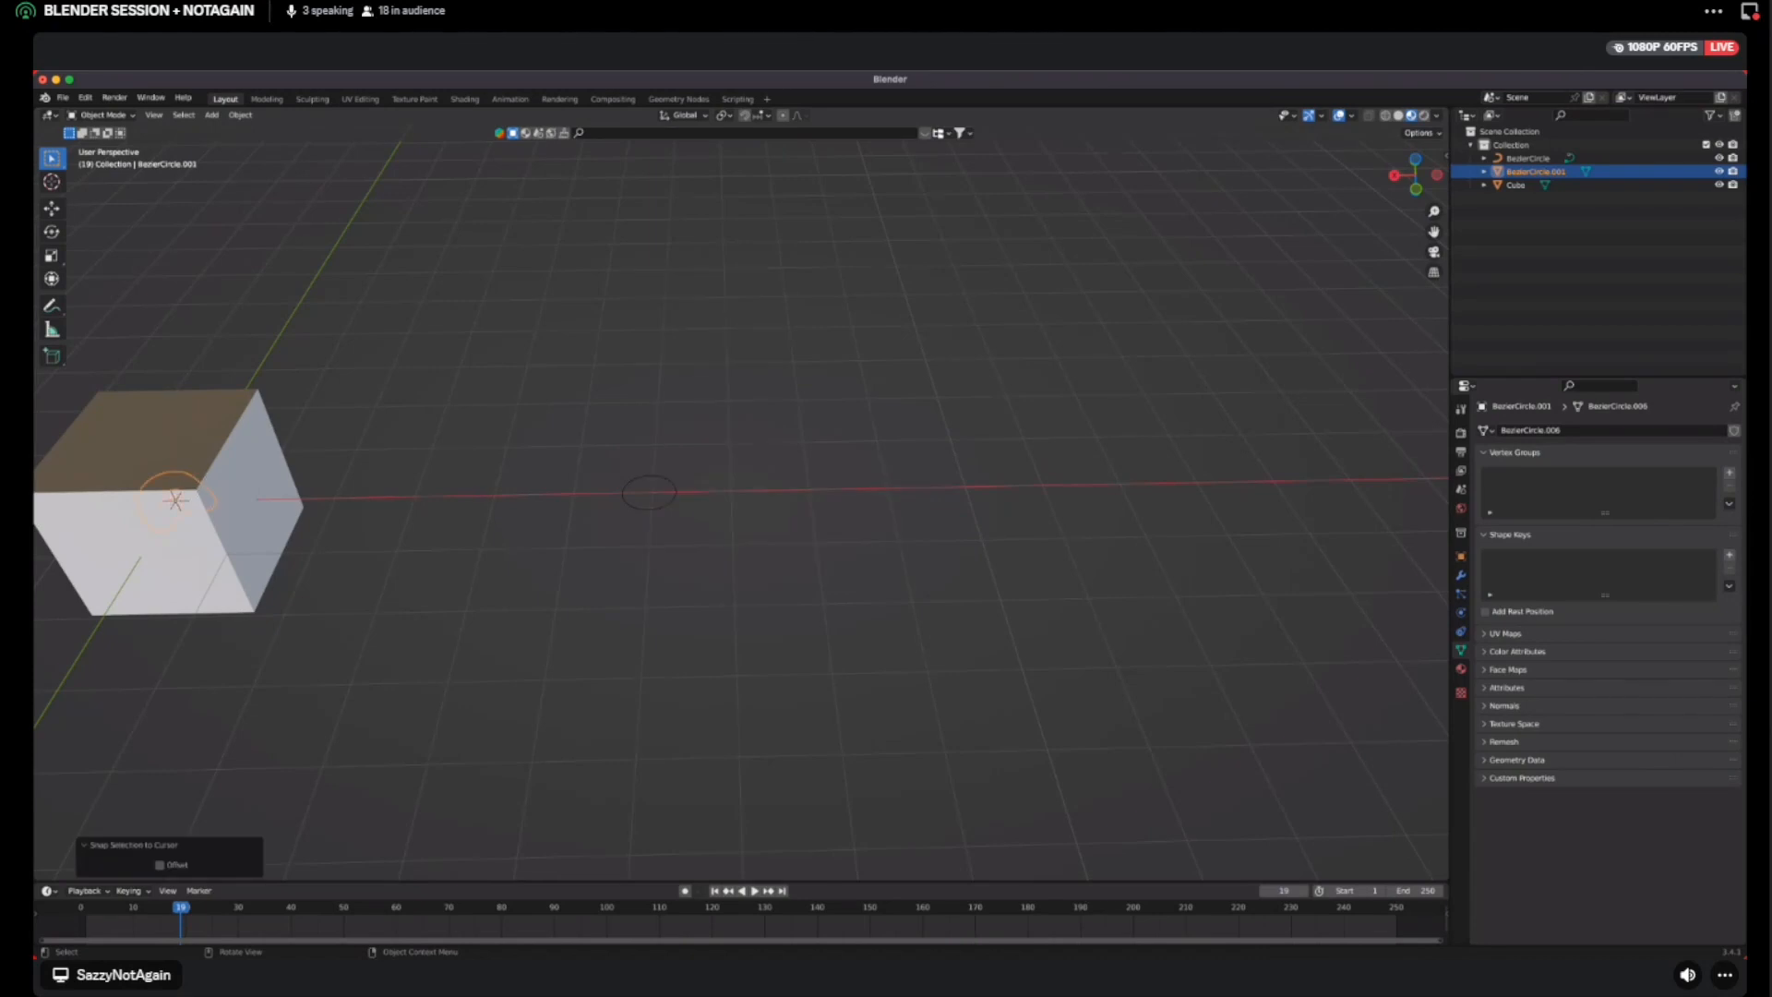
Scale the cube down around the link by a factor of about 0.213
{"action": "middle_click_drag", "start_coordinate": [825, 490], "coordinate": [1186, 337]}
{"action": "middle_click_drag", "start_coordinate": [174, 500], "coordinate": [588, 407], "text": "shift"}
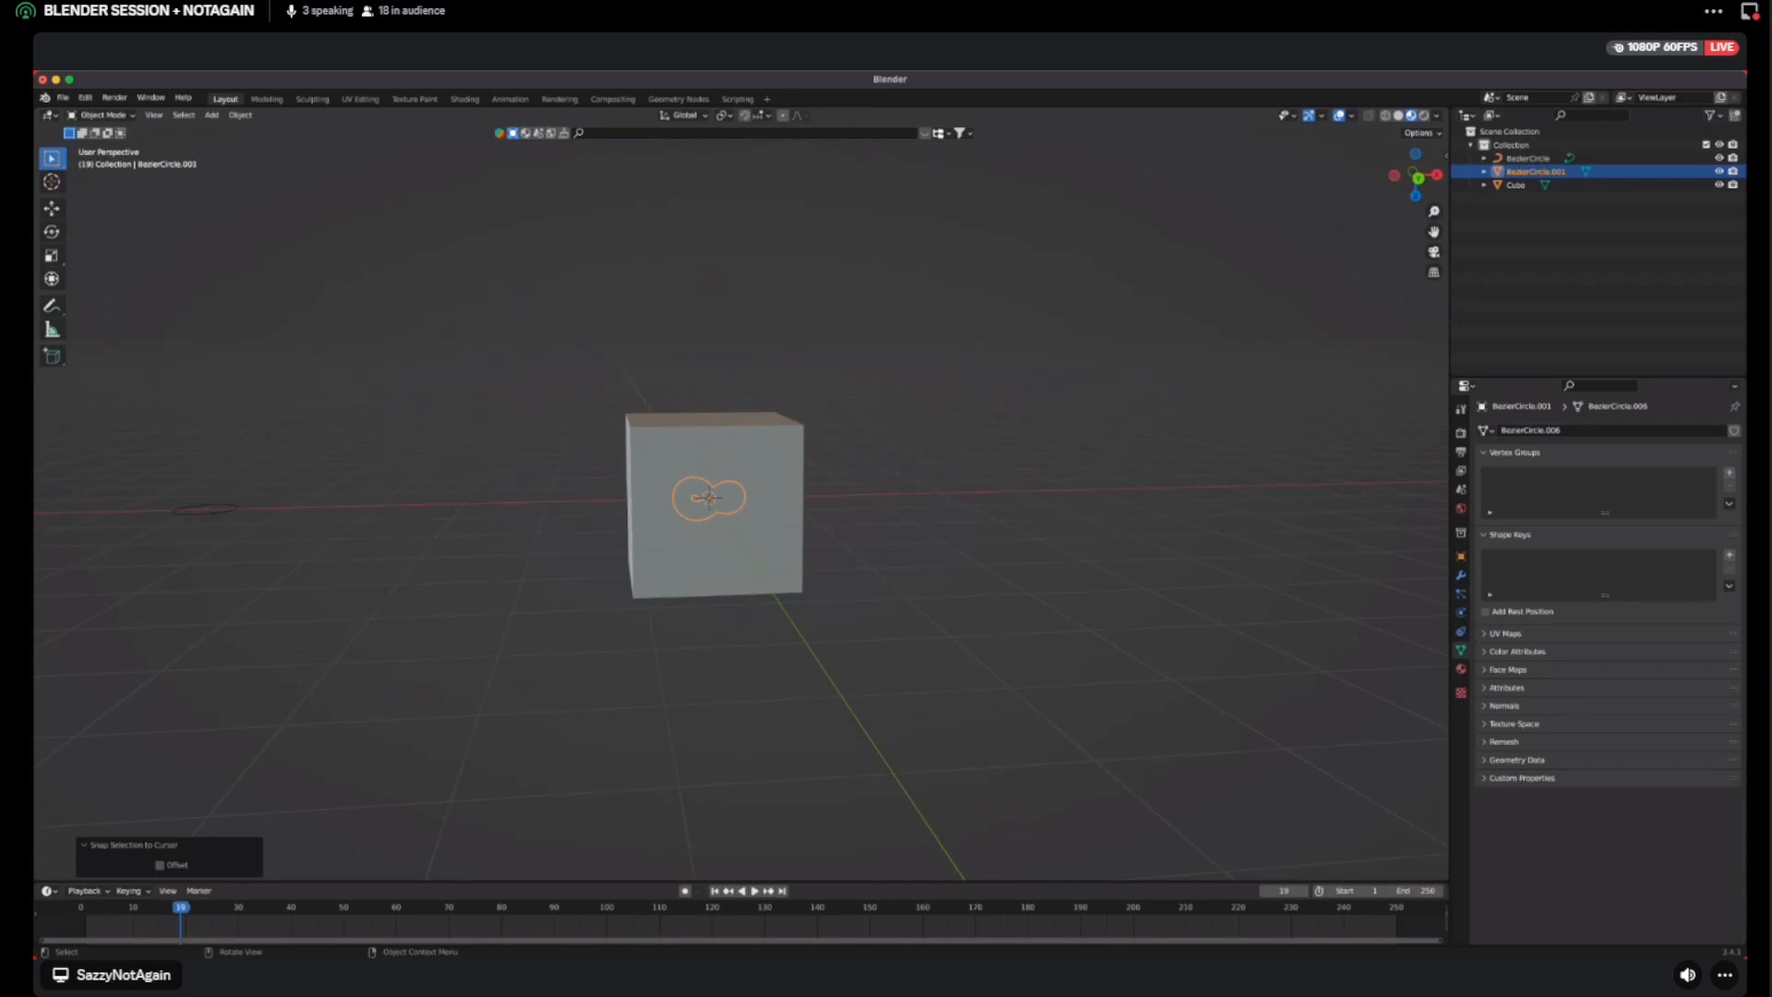
{"action": "middle_click_drag", "start_coordinate": [709, 498], "coordinate": [674, 527], "text": "shift"}
{"action": "left_click", "coordinate": [674, 527]}
{"action": "key", "text": "s"}
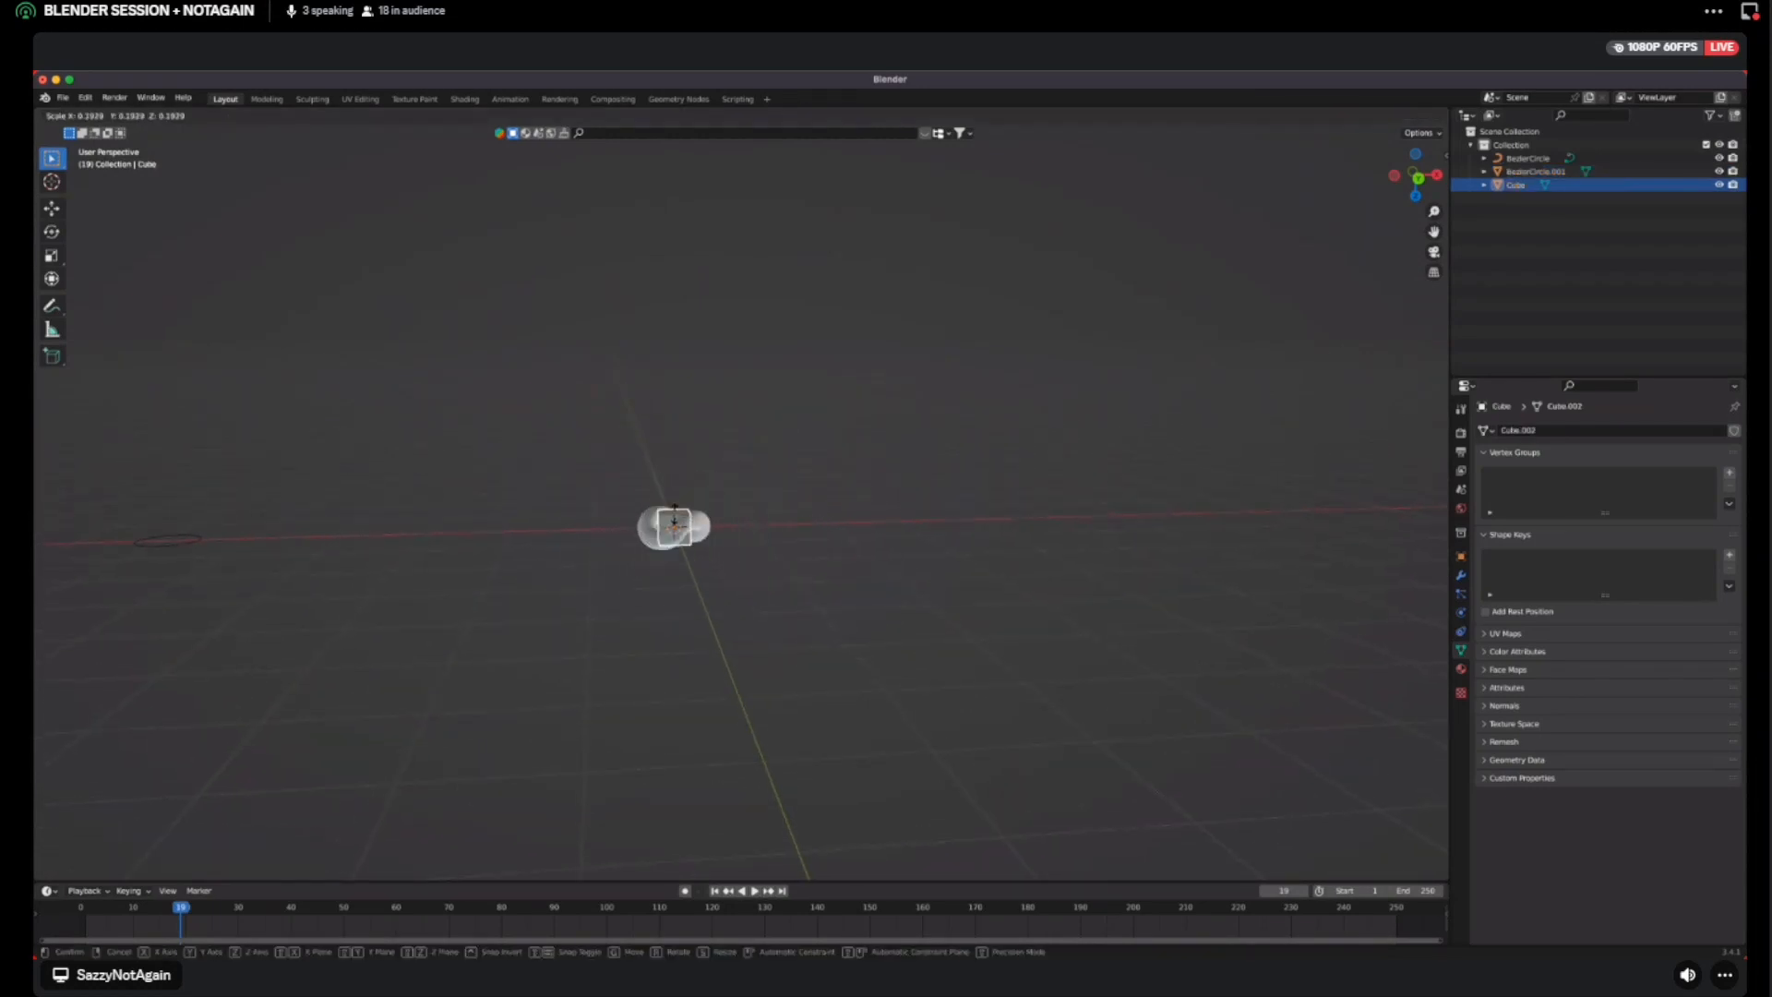
{"action": "left_click", "coordinate": [678, 517]}
Scale the cube up by a factor of about 2.2 so it encloses the whole link
{"action": "scroll", "coordinate": [678, 517], "scroll_direction": "up", "scroll_amount": 5}
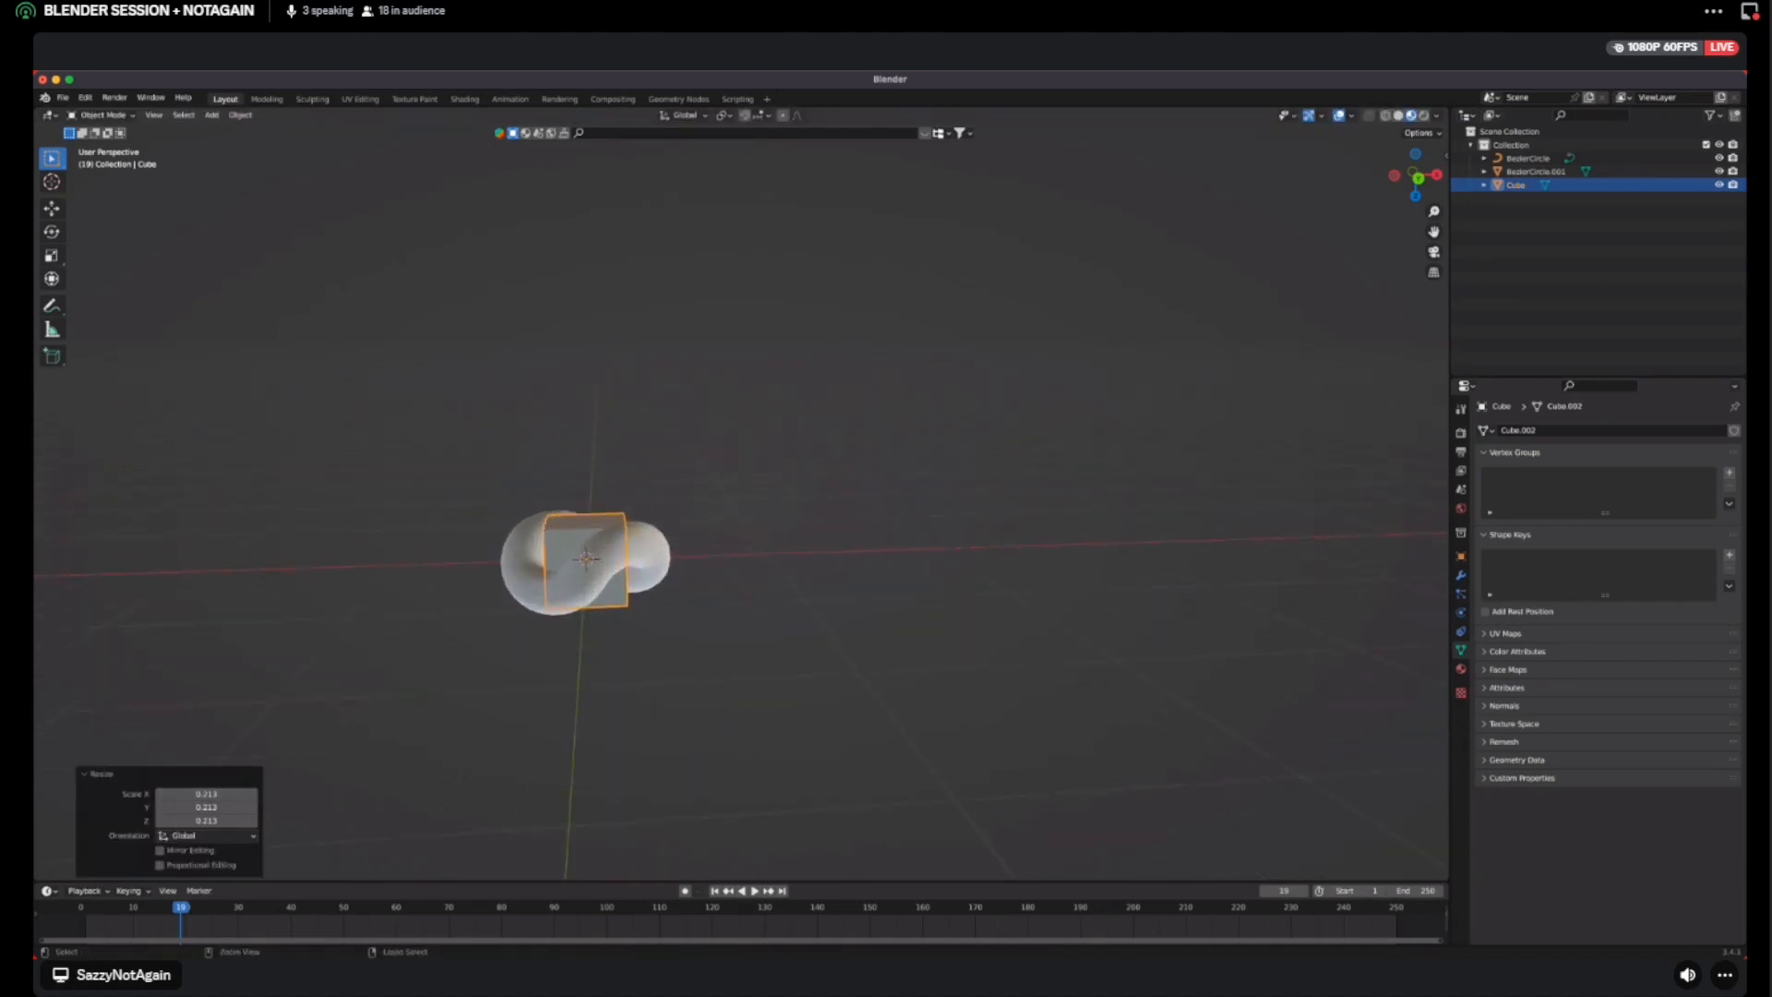
{"action": "middle_click_drag", "start_coordinate": [679, 517], "coordinate": [801, 510], "text": "ctrl"}
{"action": "key", "text": "s"}
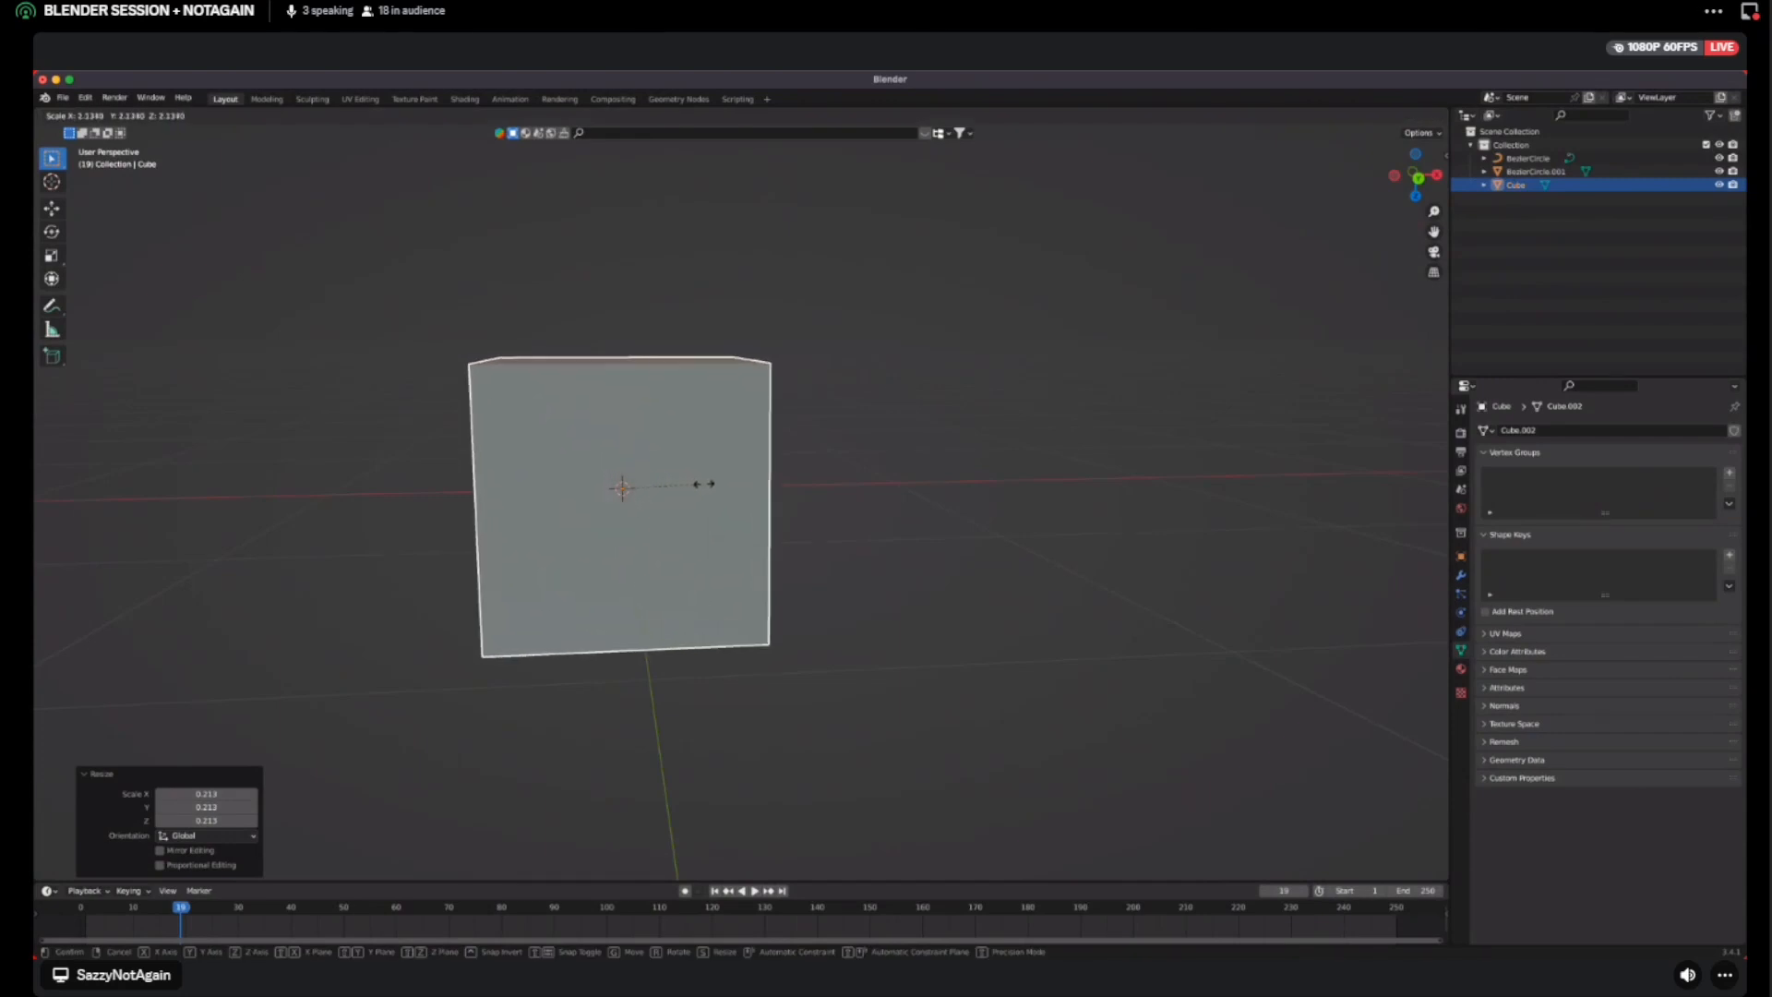
{"action": "left_click", "coordinate": [707, 484]}
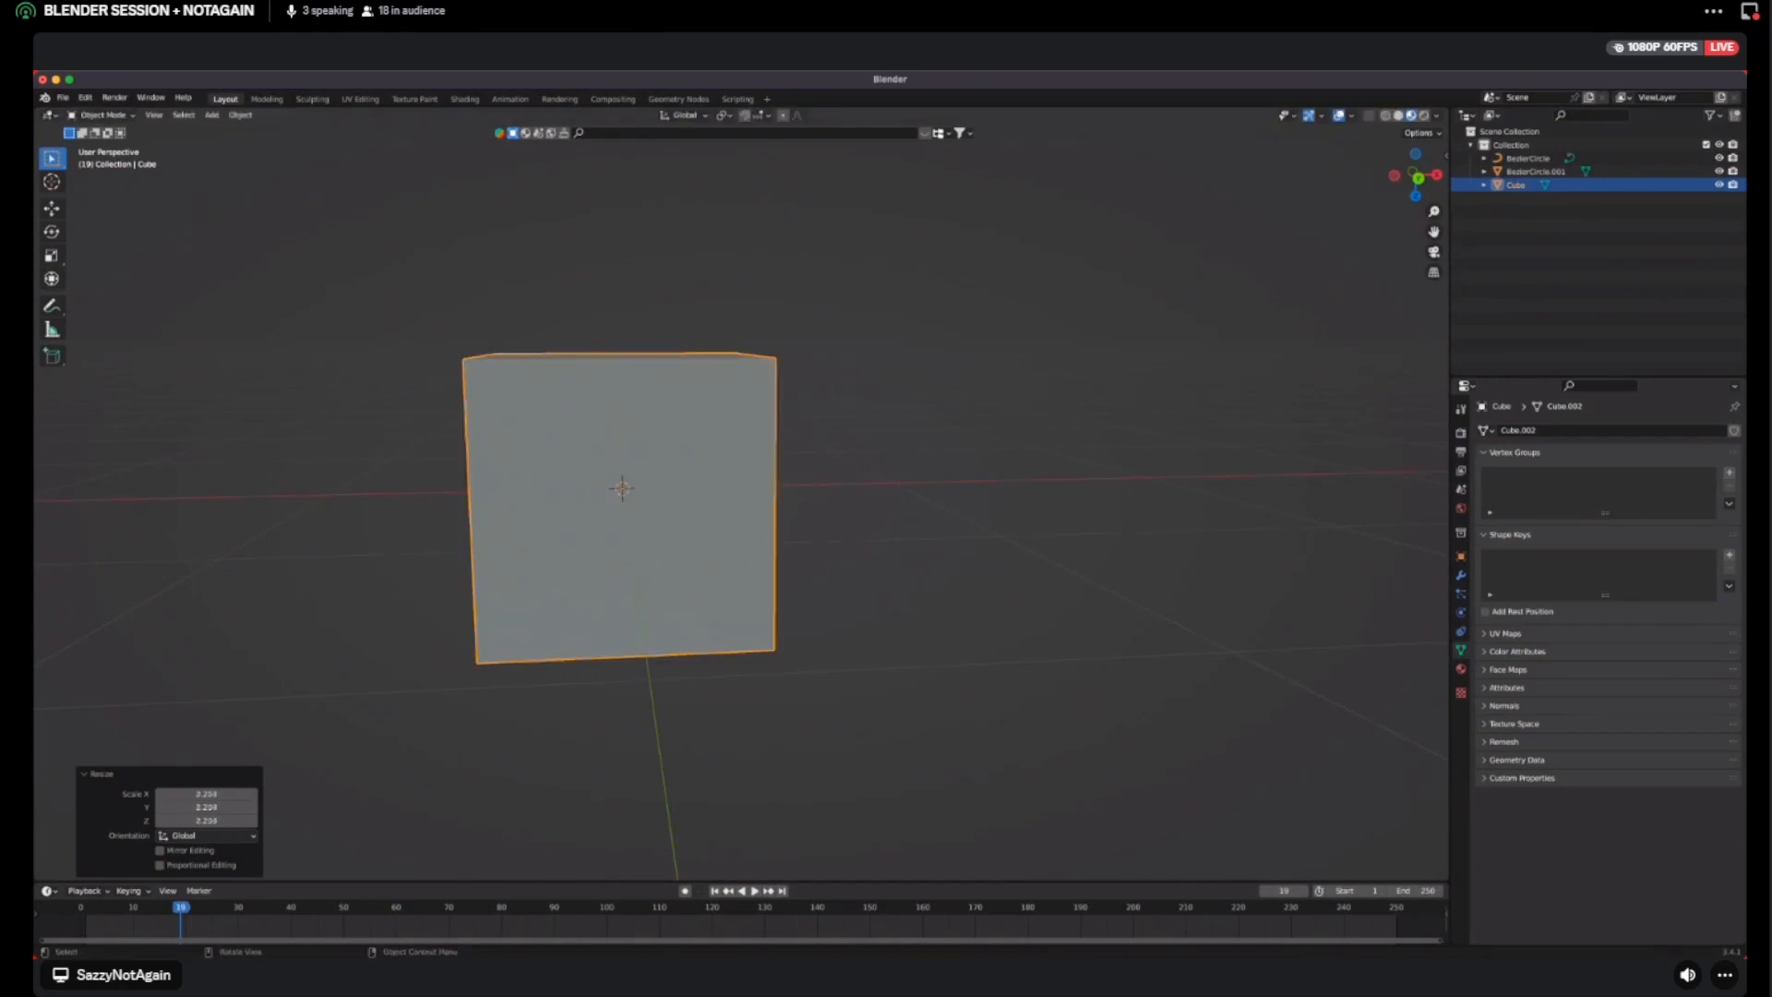
Turn on X-ray display and scale the cube by a factor of about 0.984
{"action": "key", "text": "alt+z"}
{"action": "key", "text": "alt+a"}
{"action": "middle_click_drag", "start_coordinate": [560, 488], "coordinate": [708, 488]}
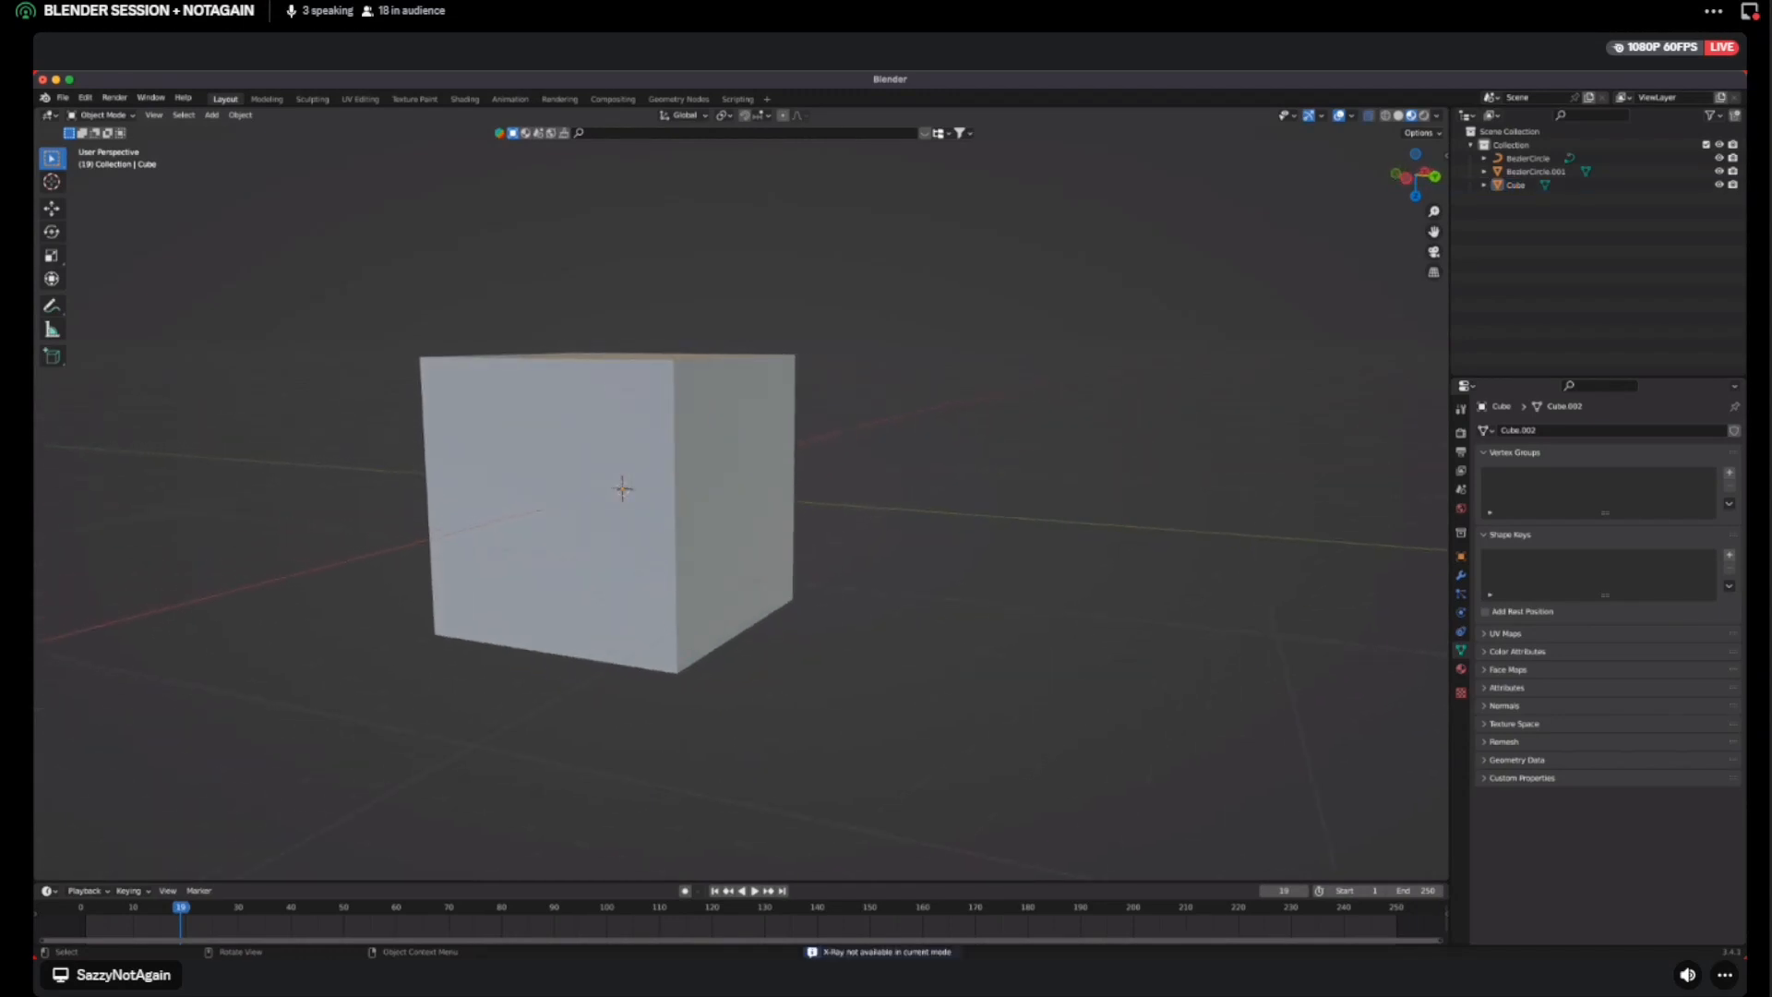
{"action": "left_click", "coordinate": [707, 488]}
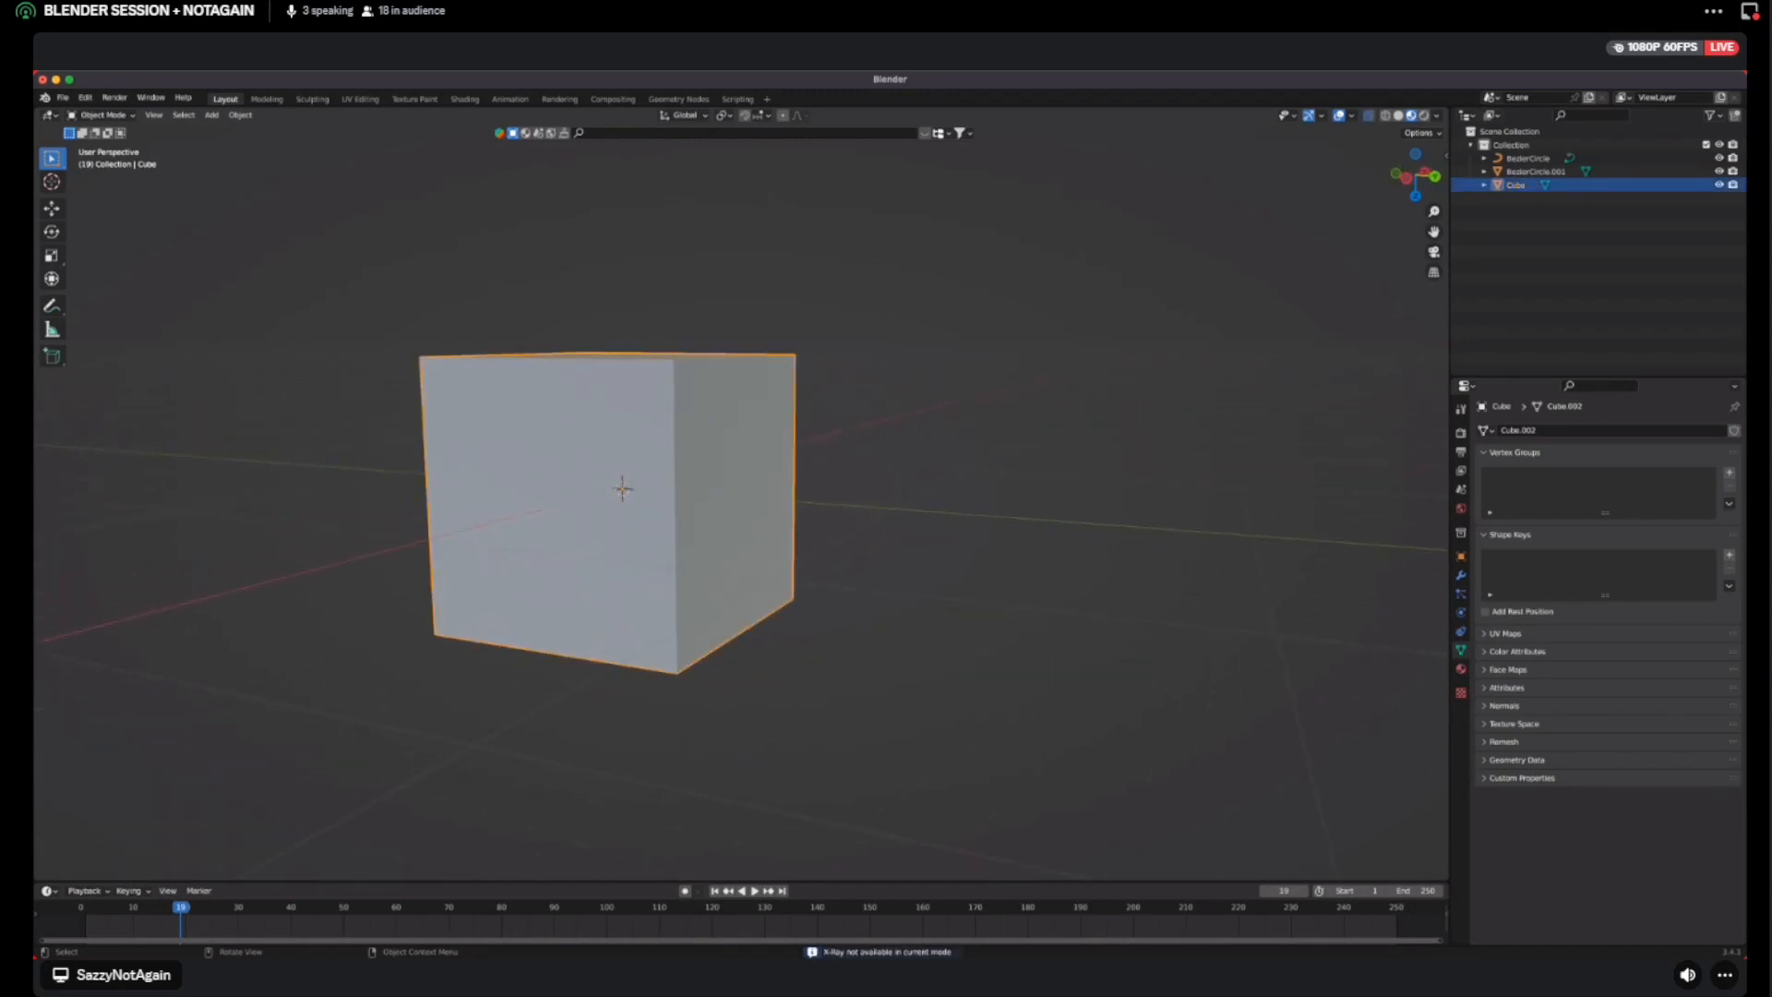
{"action": "key", "text": "s"}
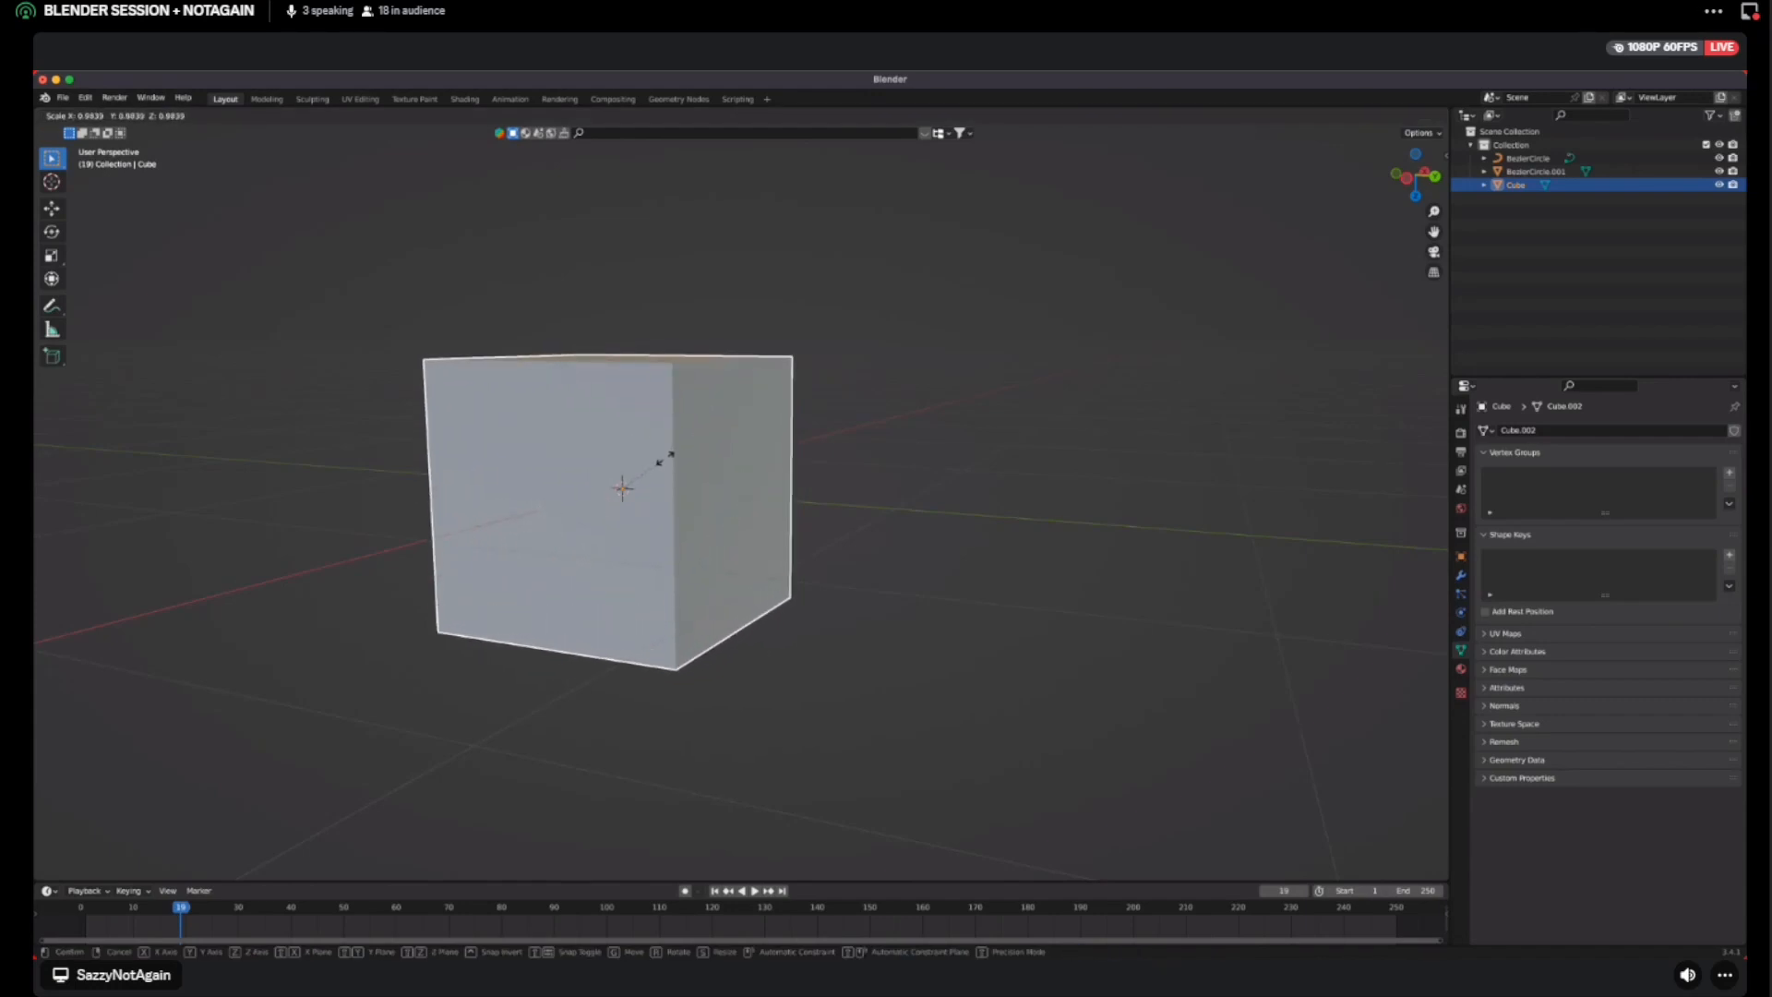
{"action": "left_click", "coordinate": [667, 456]}
{"action": "middle_click_drag", "start_coordinate": [622, 489], "coordinate": [465, 488]}
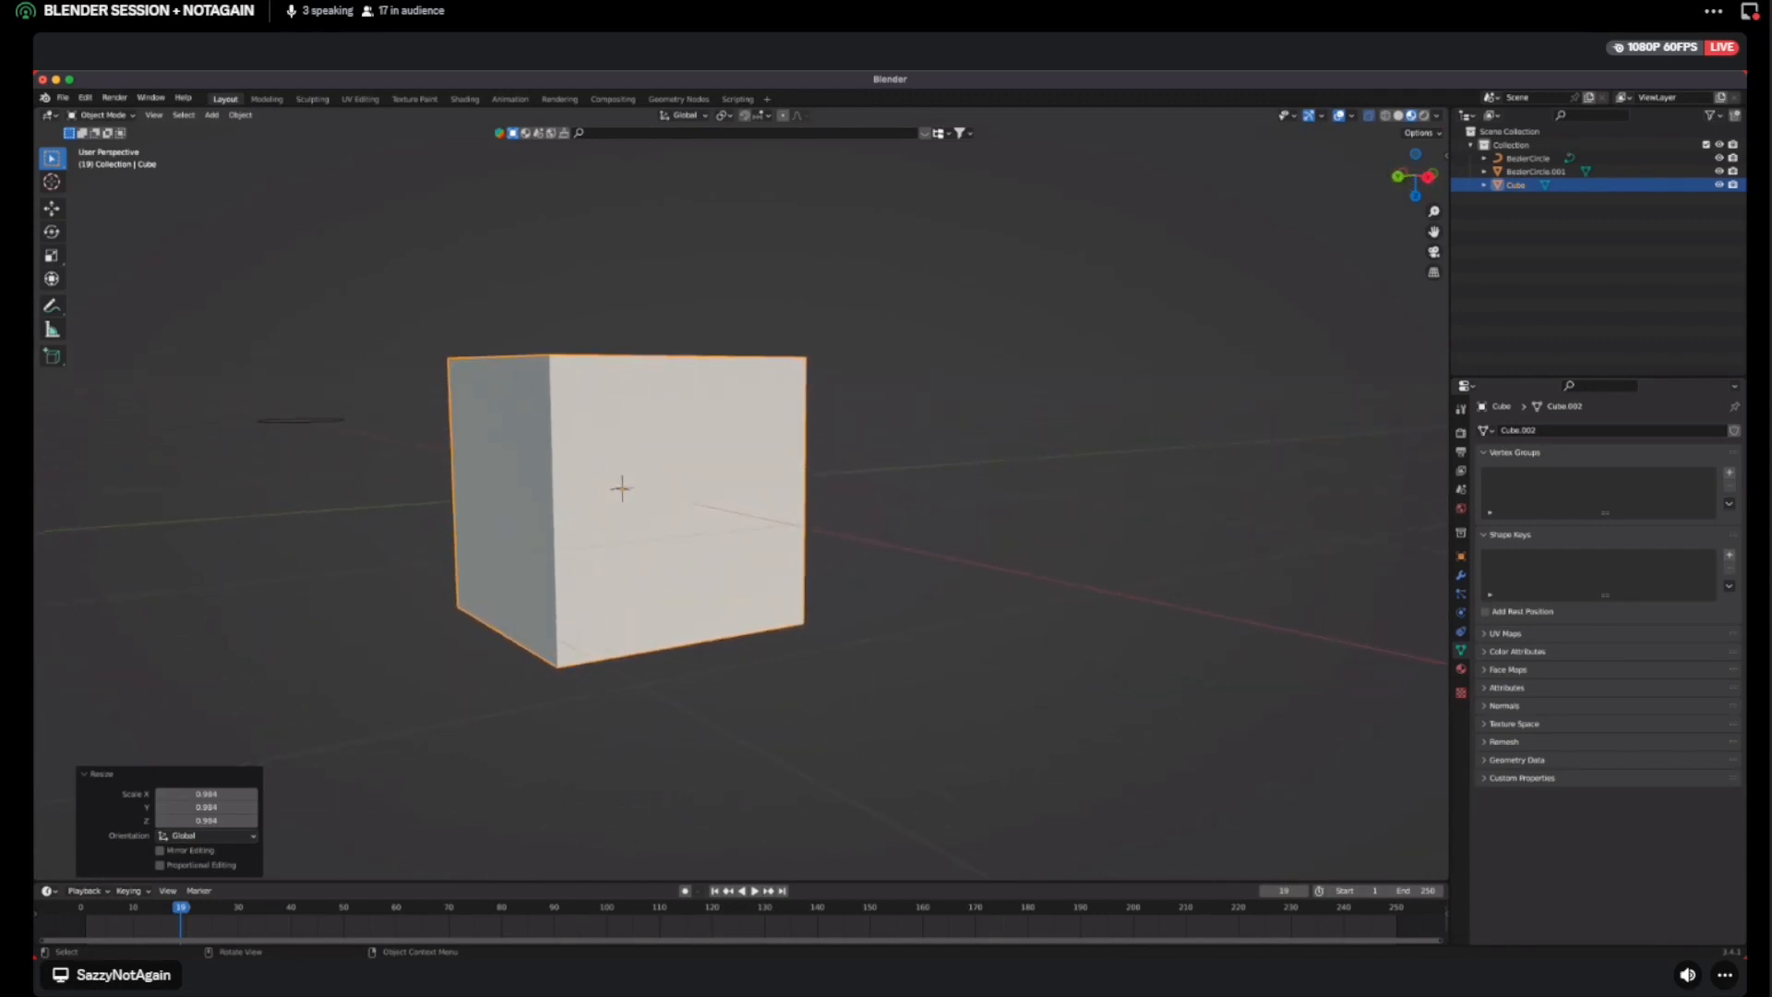
Enter Edit Mode on the cube and add one centred horizontal loop cut around its sides
{"action": "key", "text": "Tab"}
{"action": "middle_click_drag", "start_coordinate": [623, 489], "coordinate": [622, 488]}
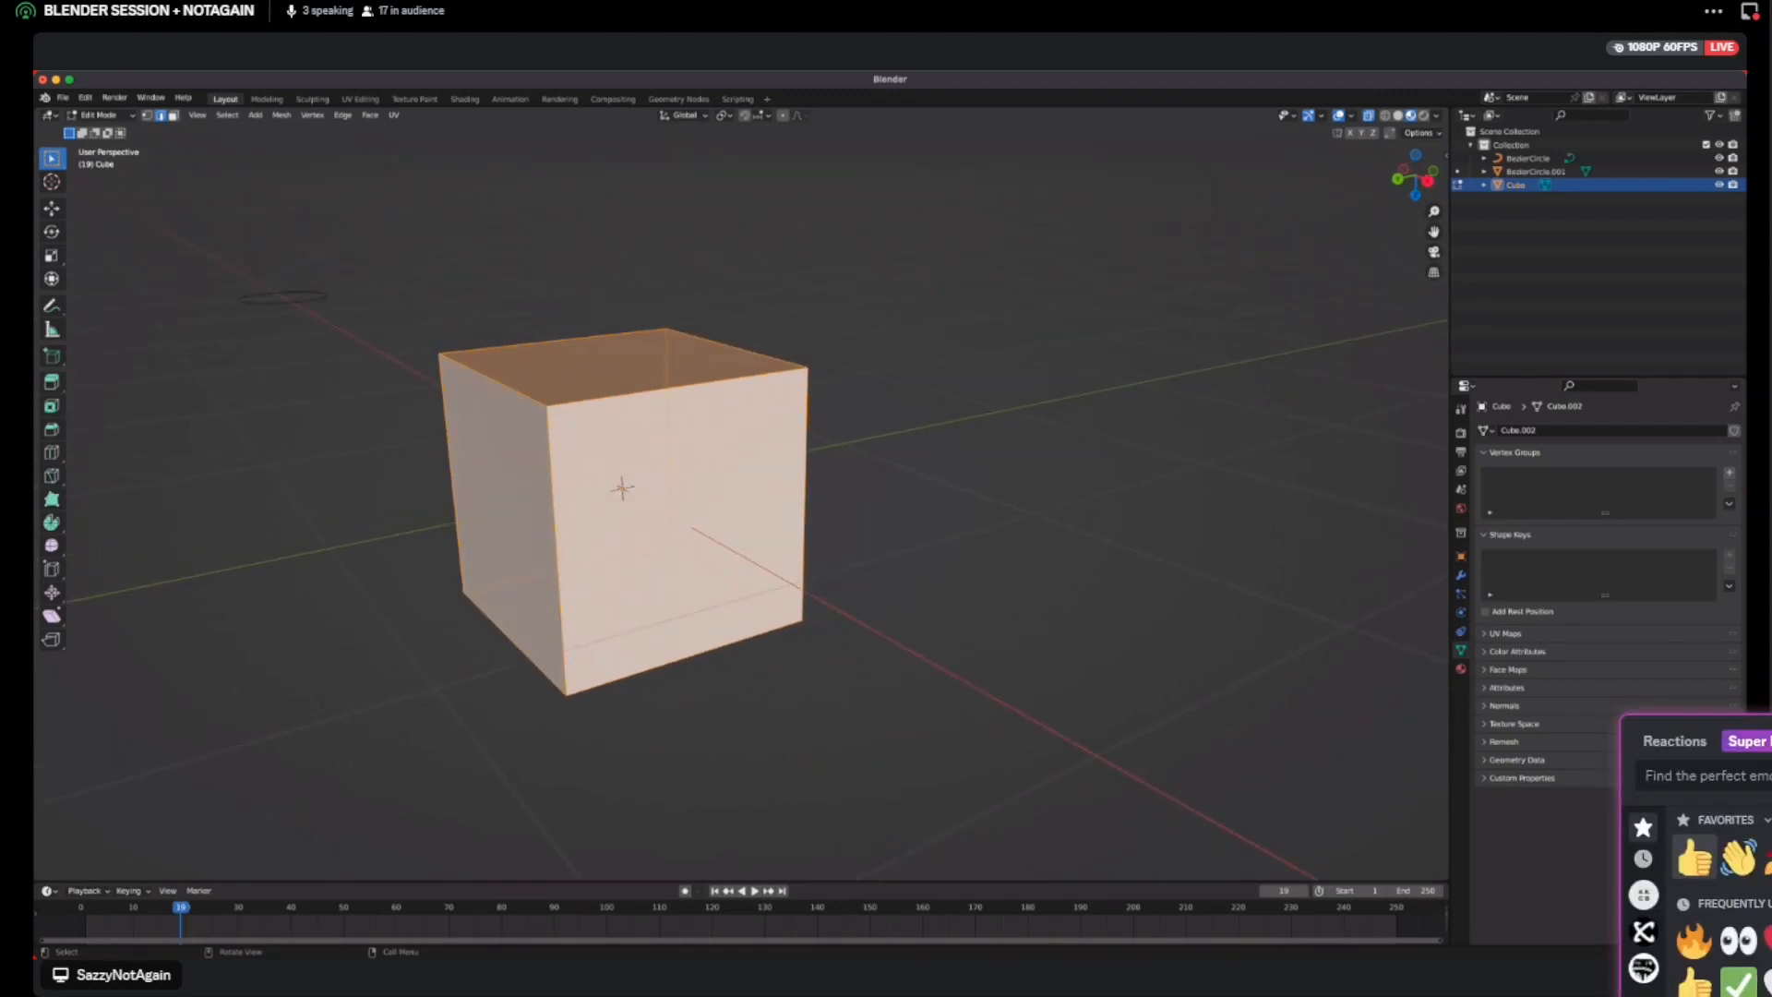
{"action": "middle_click_drag", "start_coordinate": [622, 488], "coordinate": [622, 433]}
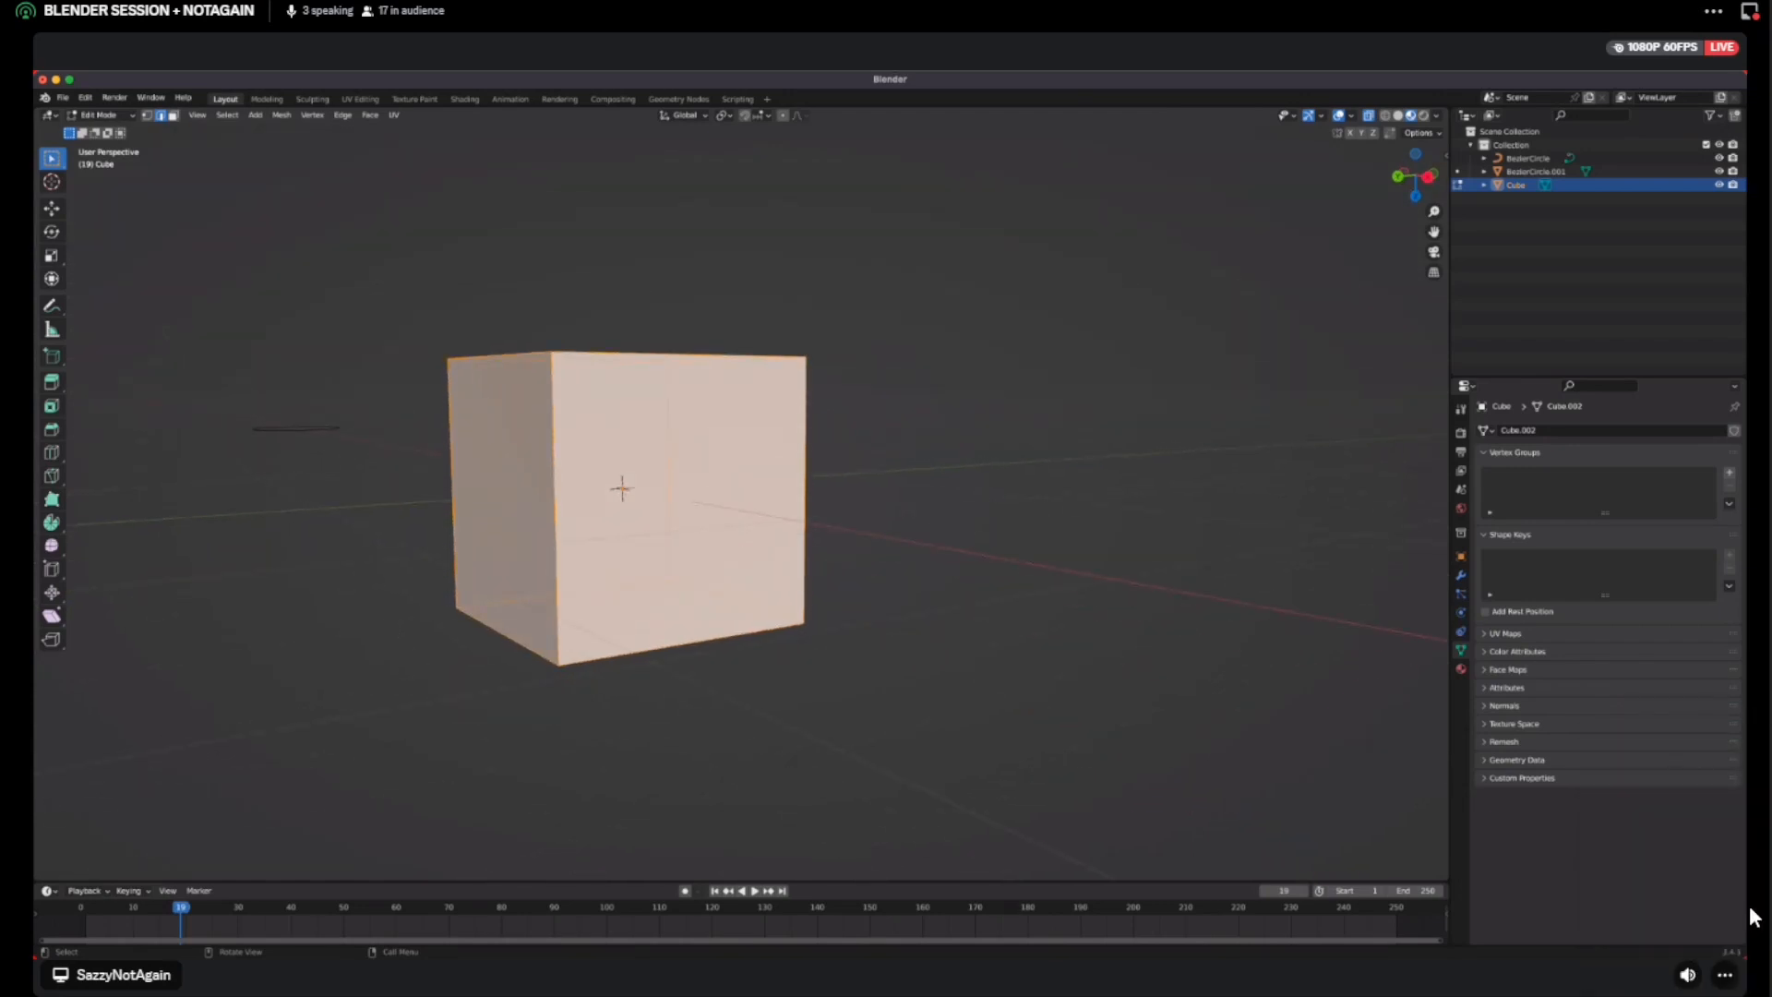
{"action": "middle_click_drag", "start_coordinate": [622, 488], "coordinate": [579, 487]}
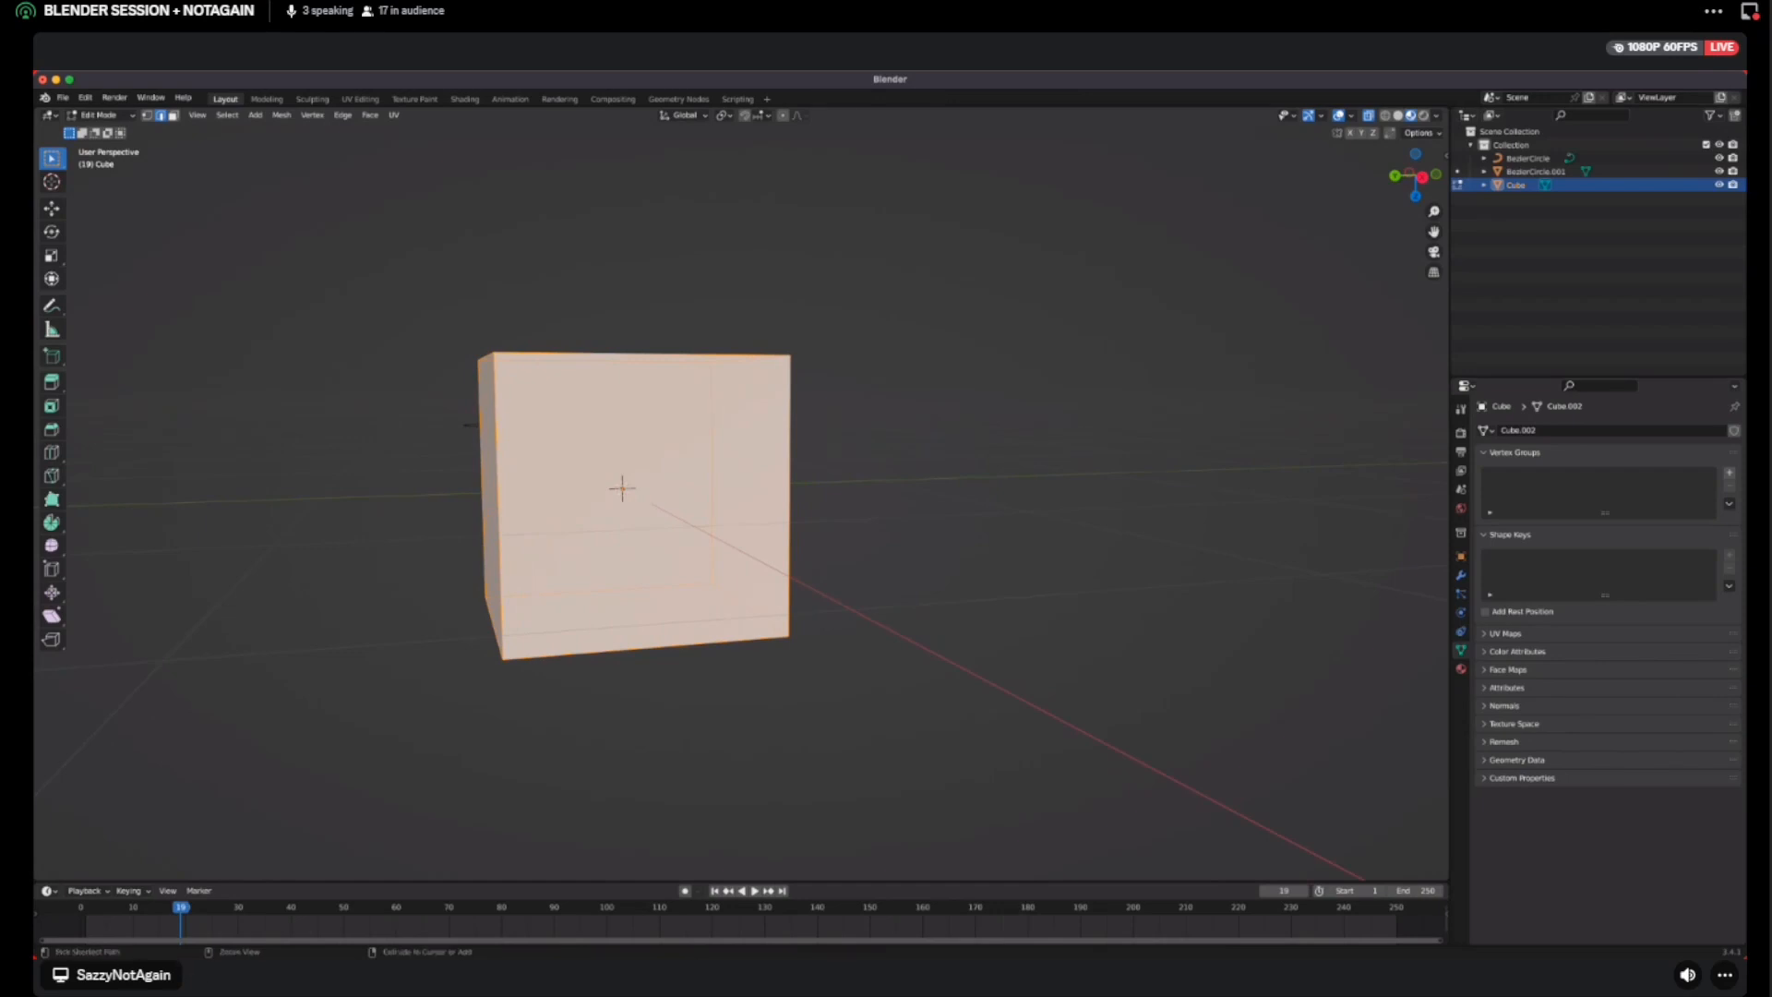
{"action": "key", "text": "ctrl+r"}
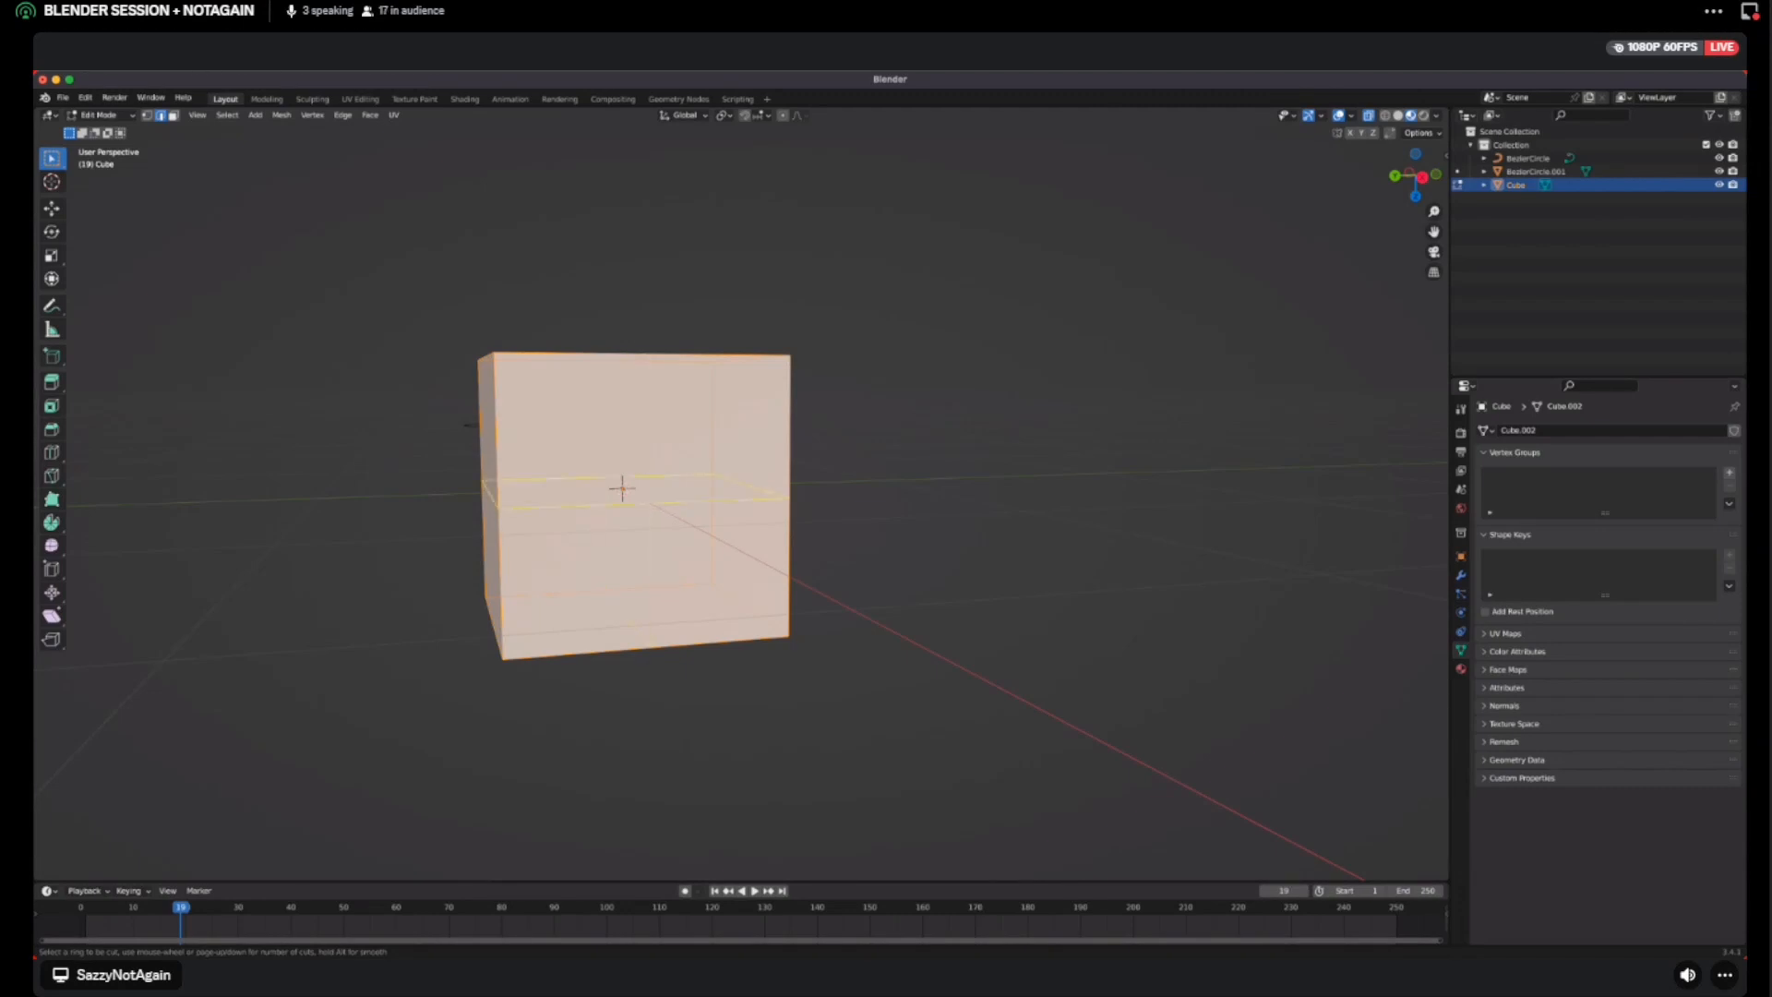
{"action": "left_click", "coordinate": [622, 488]}
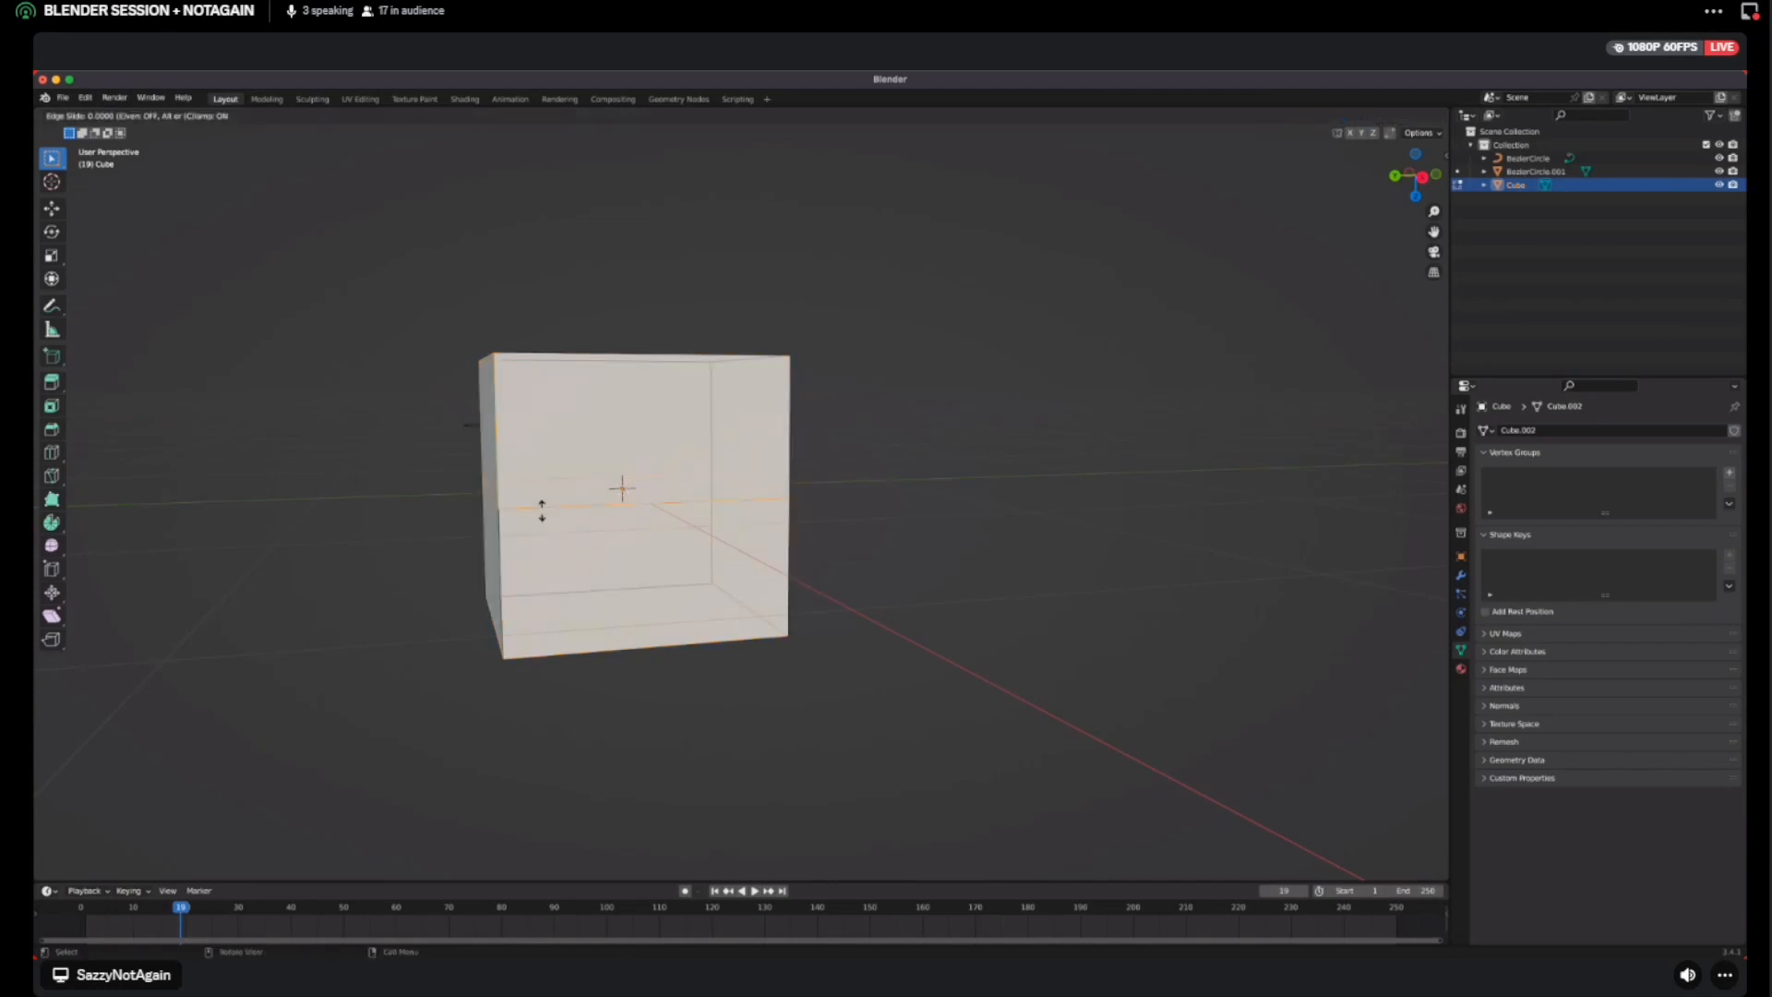
{"action": "right_click", "coordinate": [622, 488]}
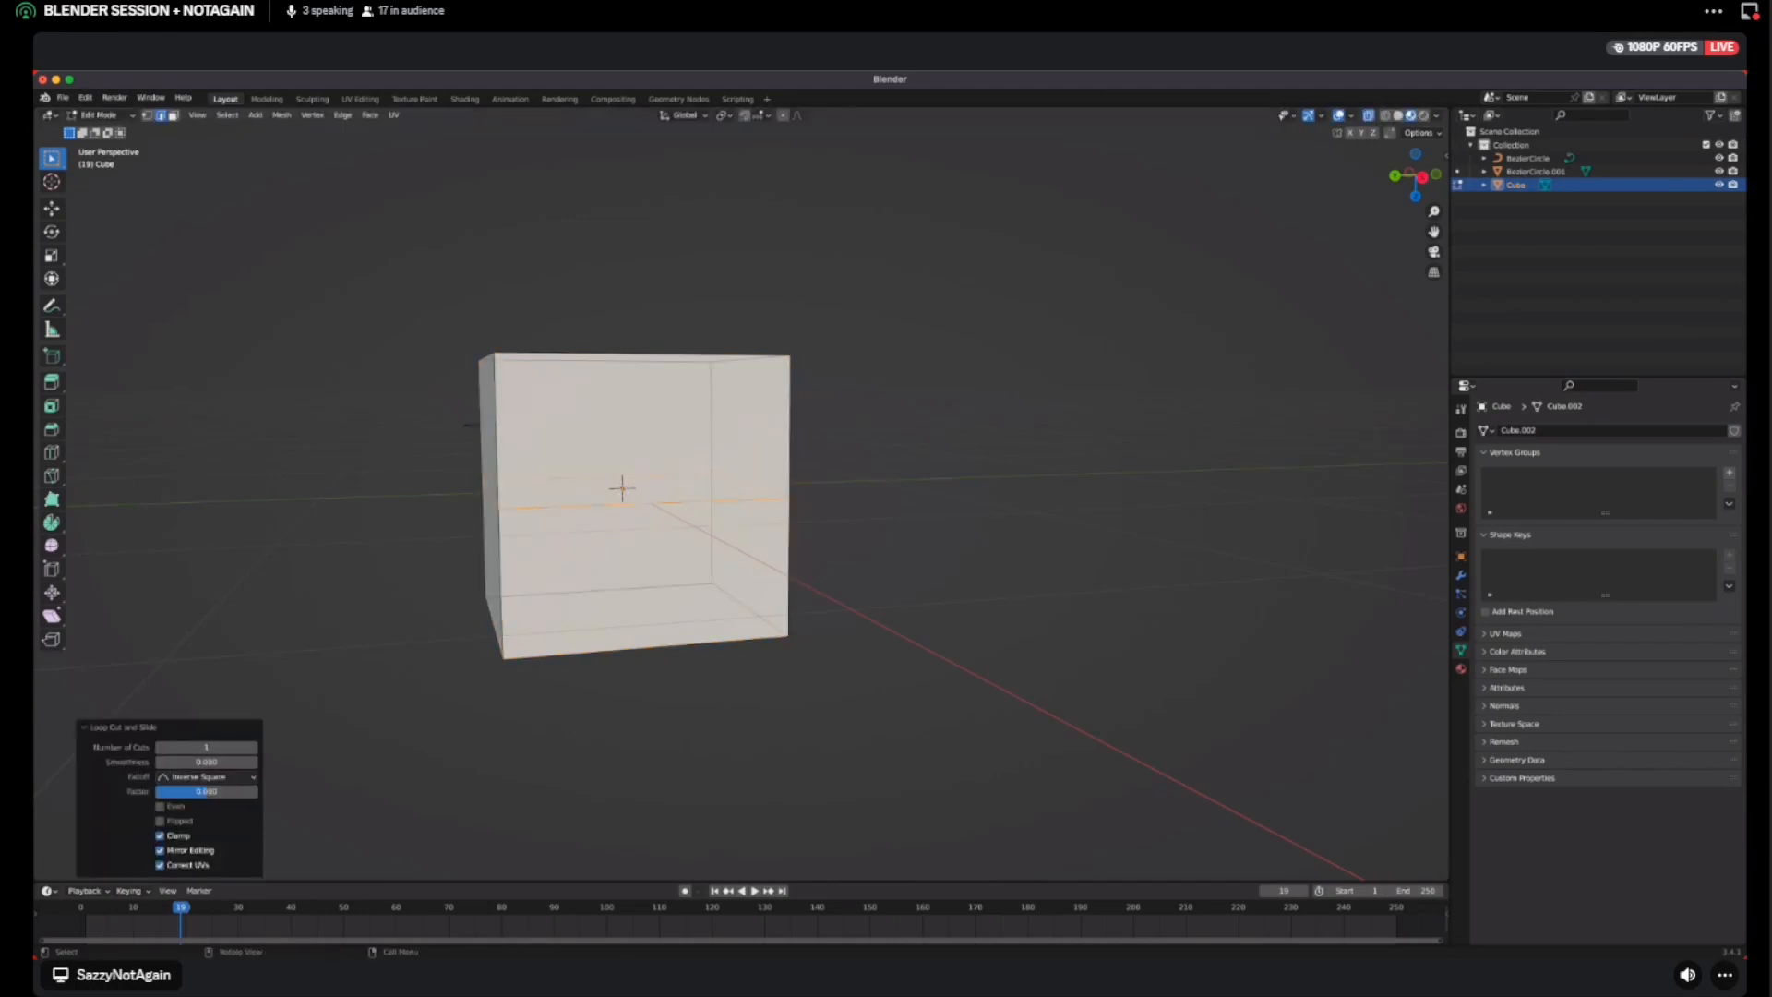
Increase the cube's horizontal loop cut to two cuts and scale the loops apart along Z by about 1.133
{"action": "left_click", "coordinate": [253, 747]}
{"action": "key", "text": "s"}
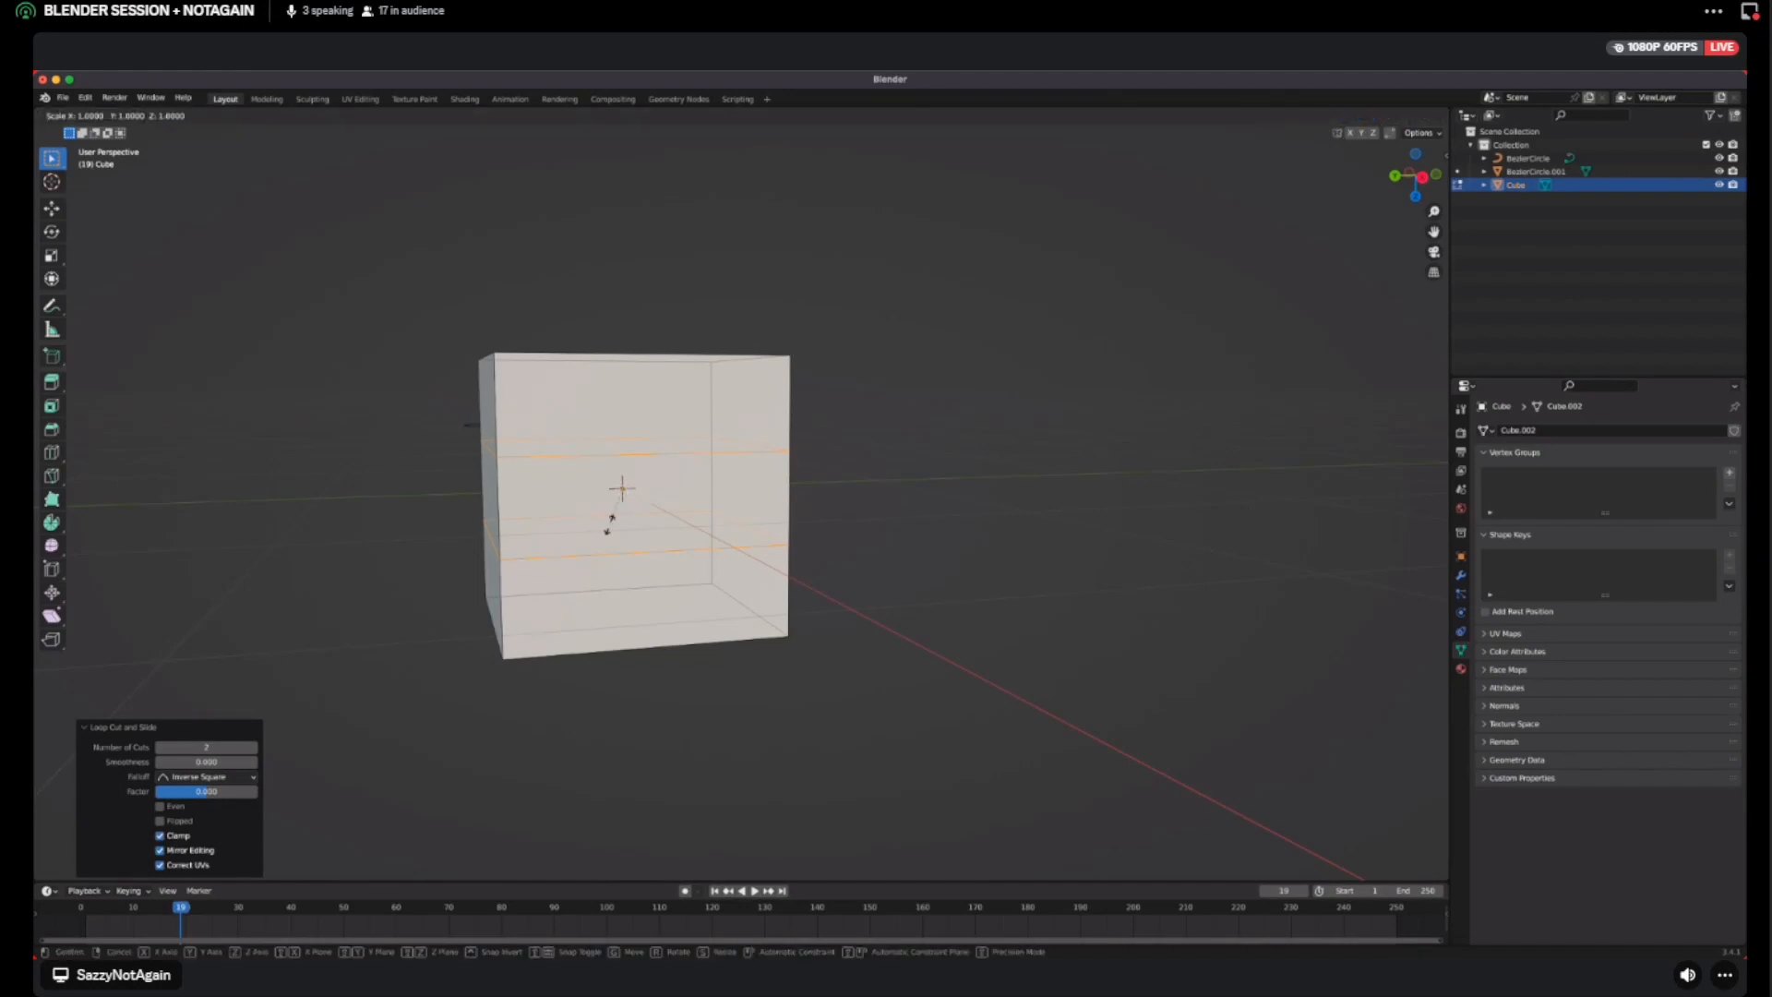
{"action": "key", "text": "z"}
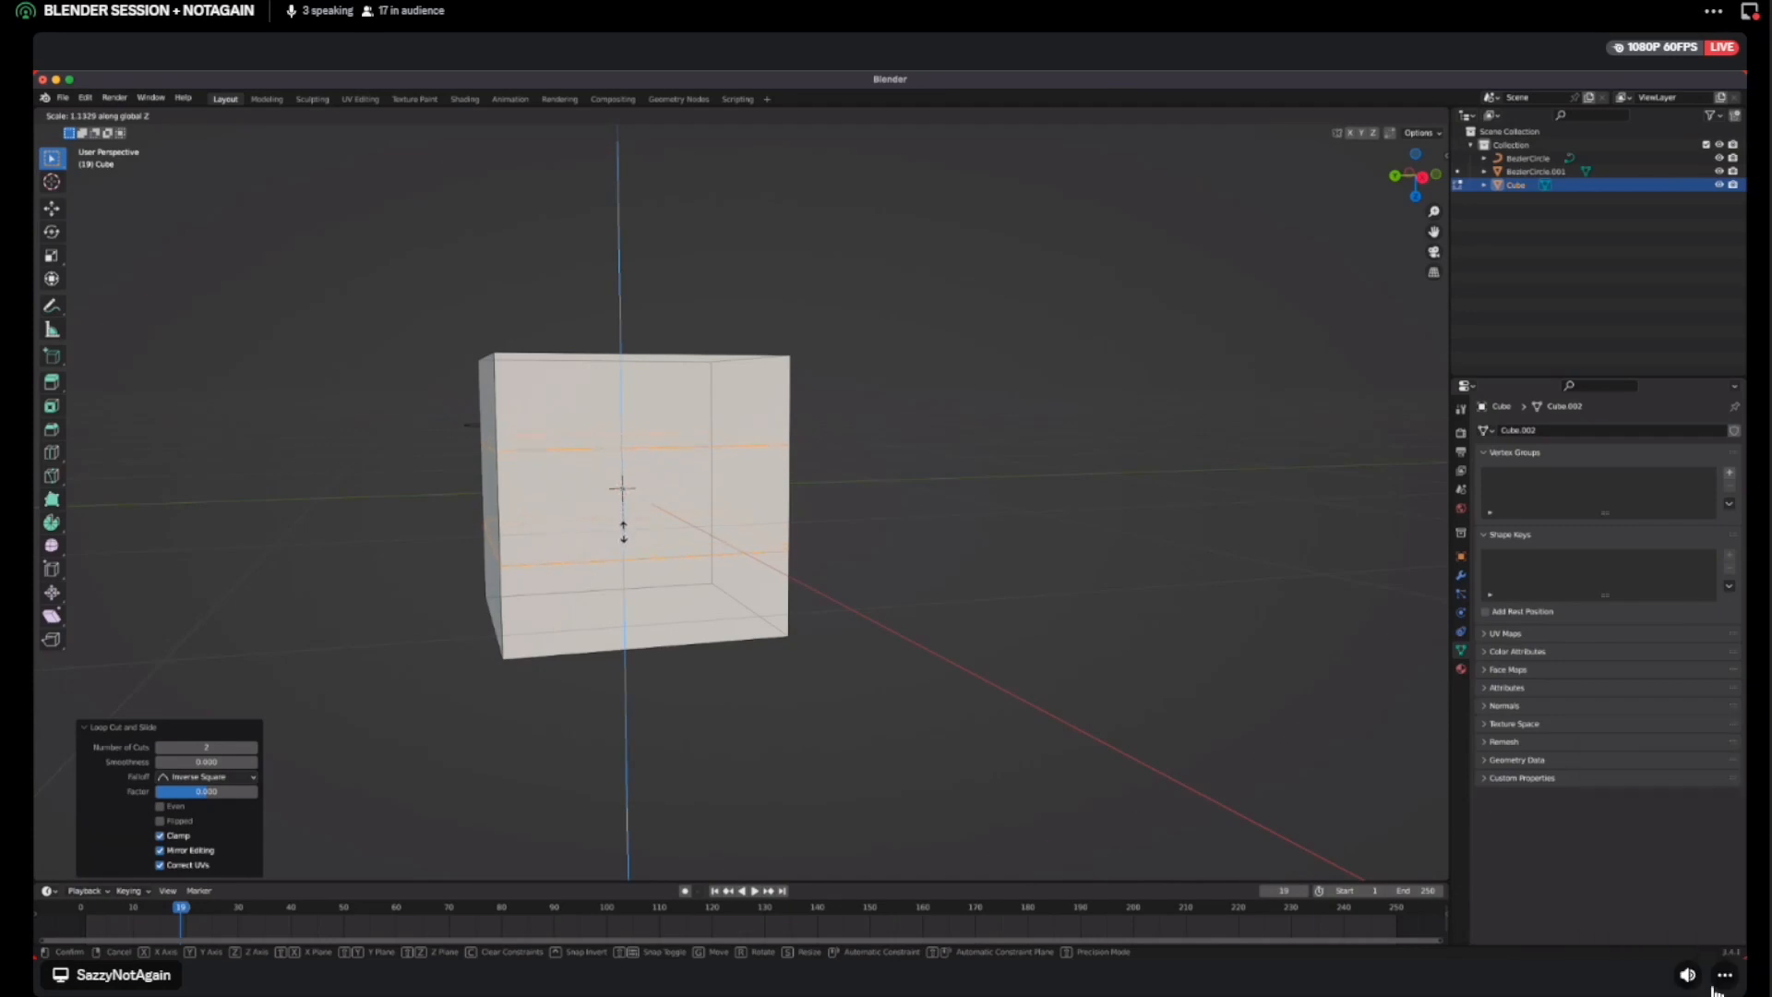
{"action": "left_click", "coordinate": [623, 528]}
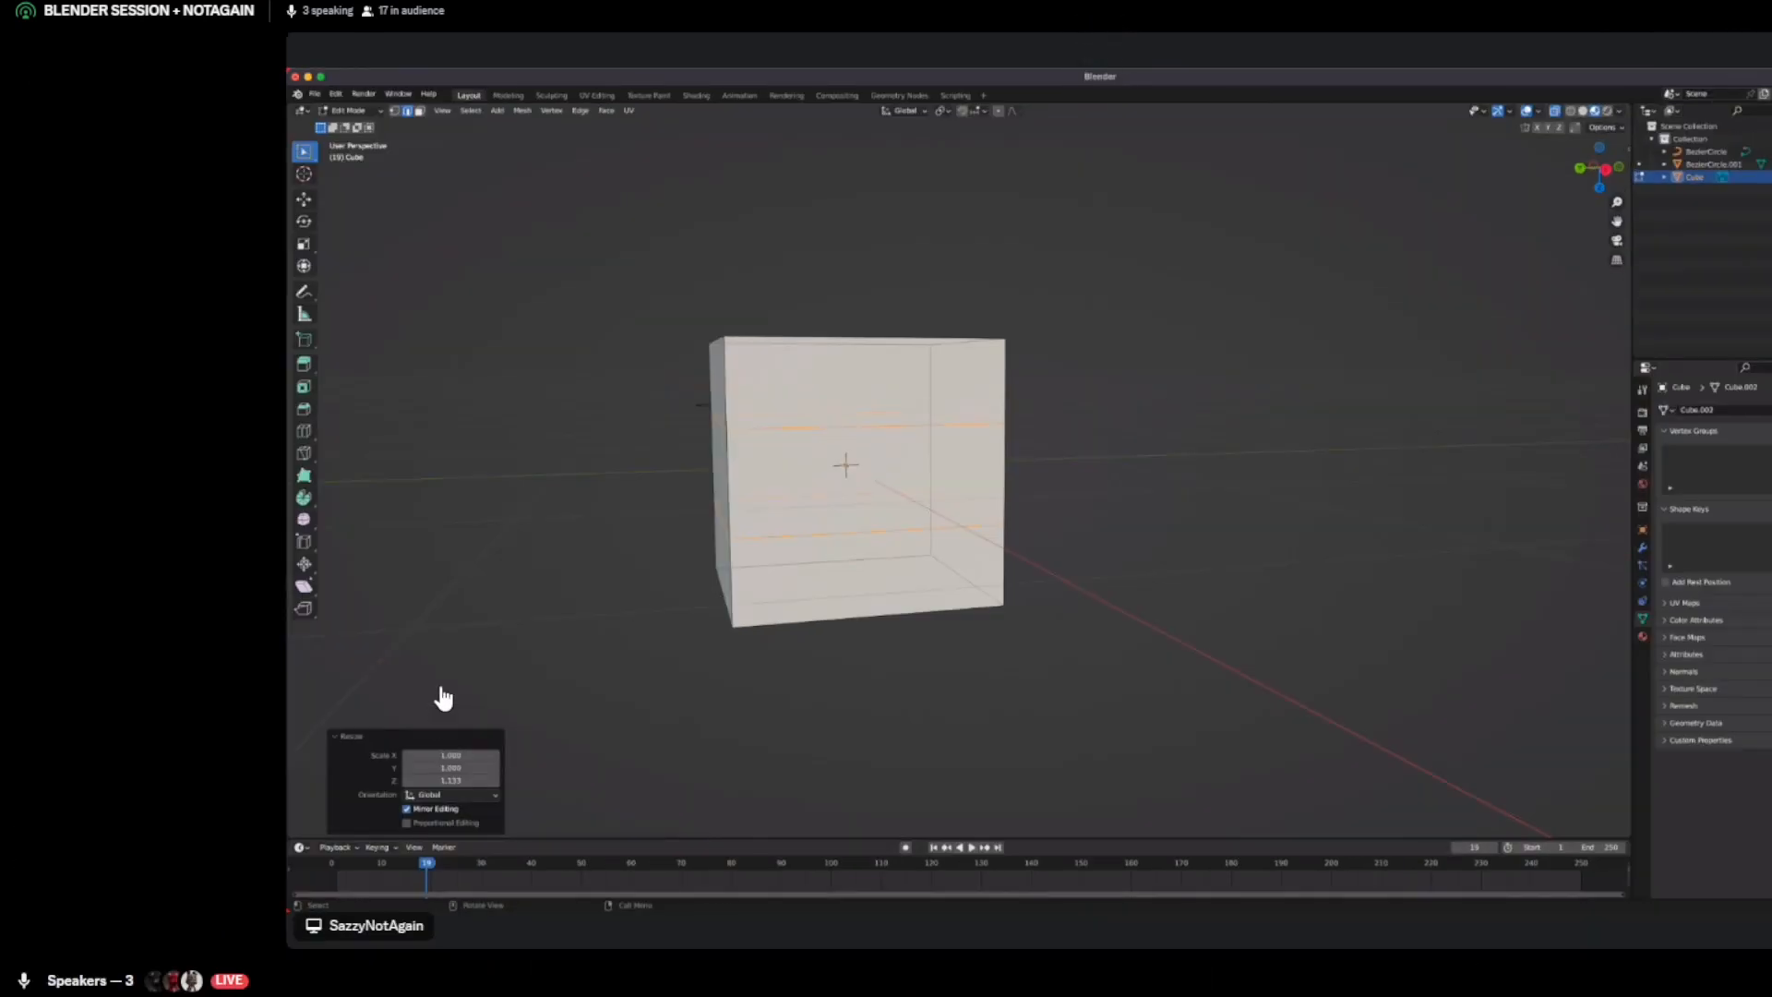
{"action": "middle_click_drag", "start_coordinate": [443, 692], "coordinate": [478, 617]}
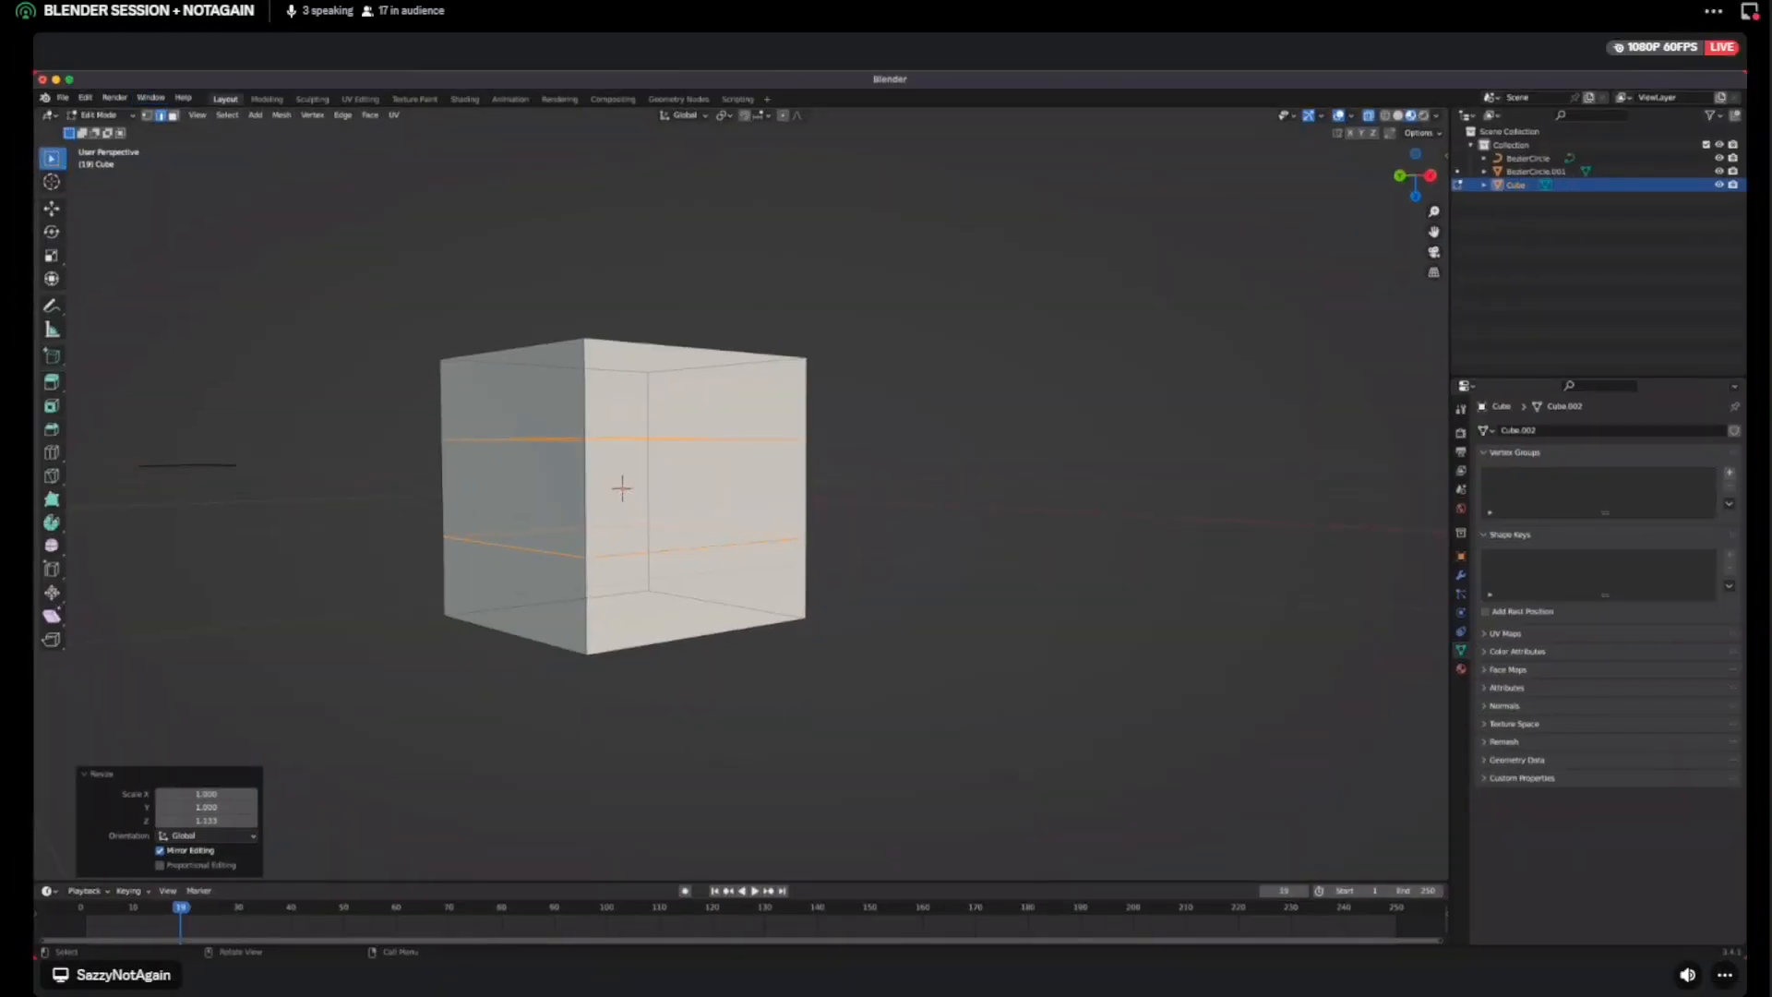
Isolate the cube, delete the four side faces of its middle band, and bring the link back into view
{"action": "key", "text": "KP_Divide"}
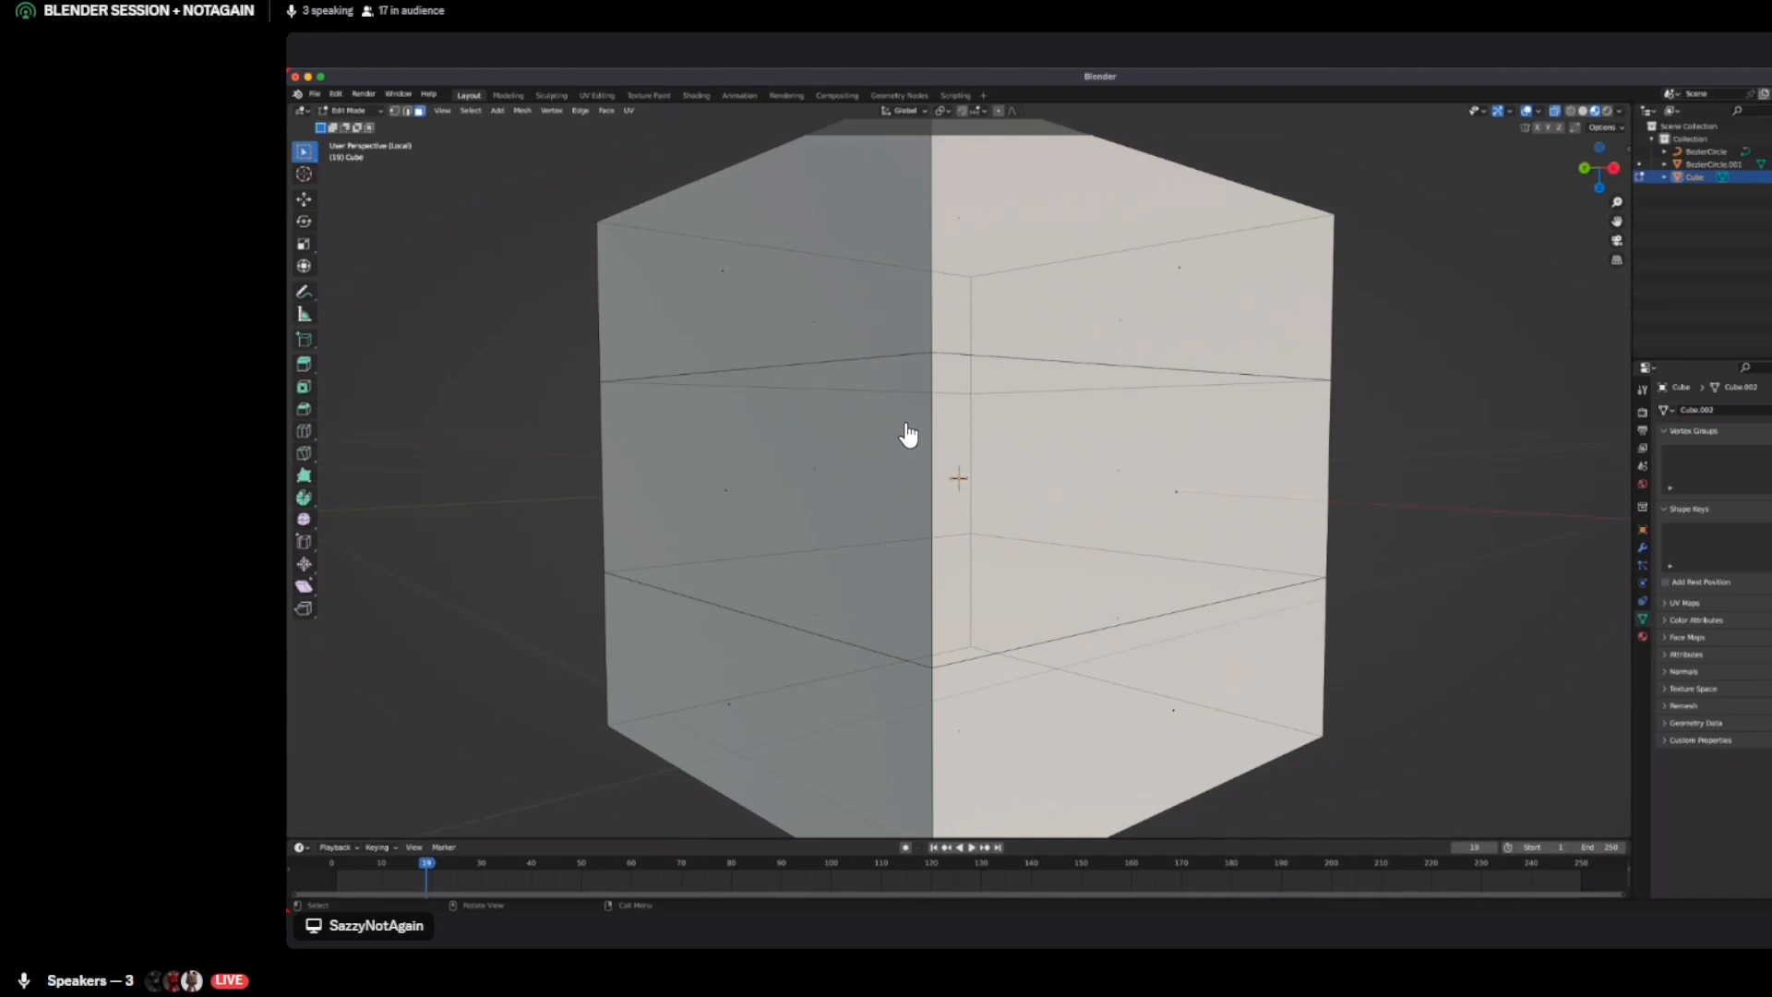
{"action": "scroll", "coordinate": [906, 424], "scroll_direction": "down", "scroll_amount": 1}
{"action": "left_click", "coordinate": [1138, 488]}
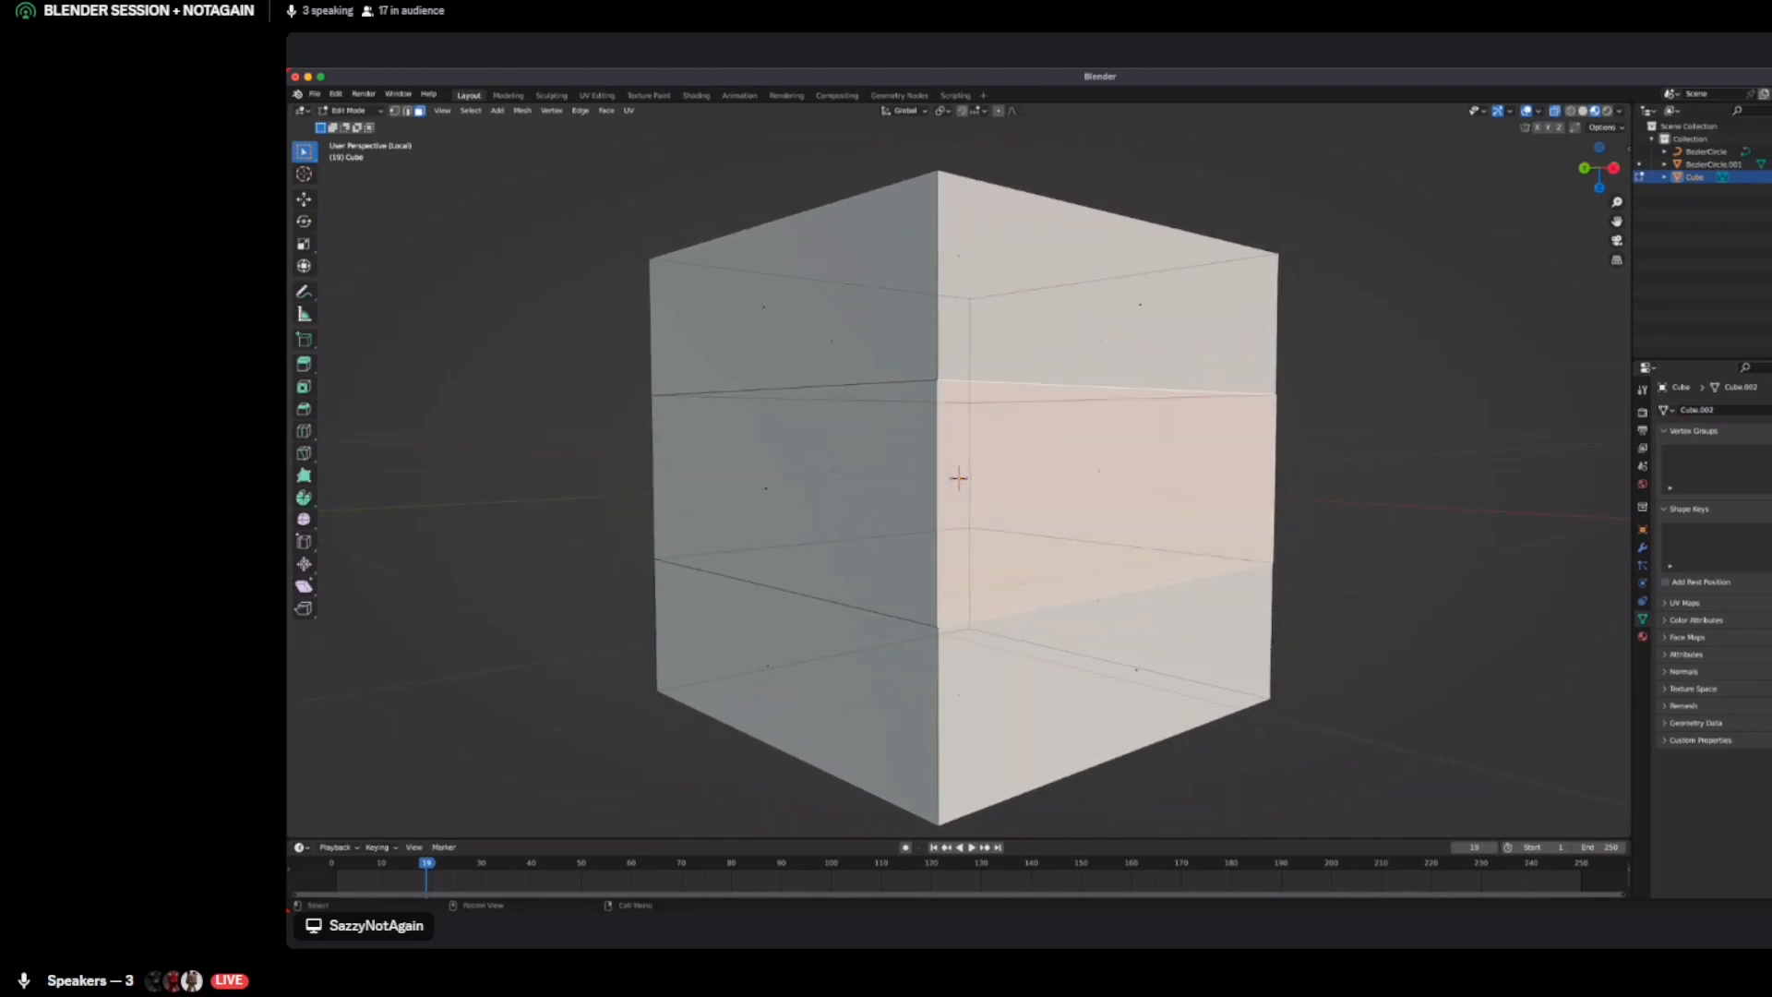
{"action": "left_click", "coordinate": [767, 489], "text": "shift"}
{"action": "middle_click_drag", "start_coordinate": [766, 488], "coordinate": [1006, 488]}
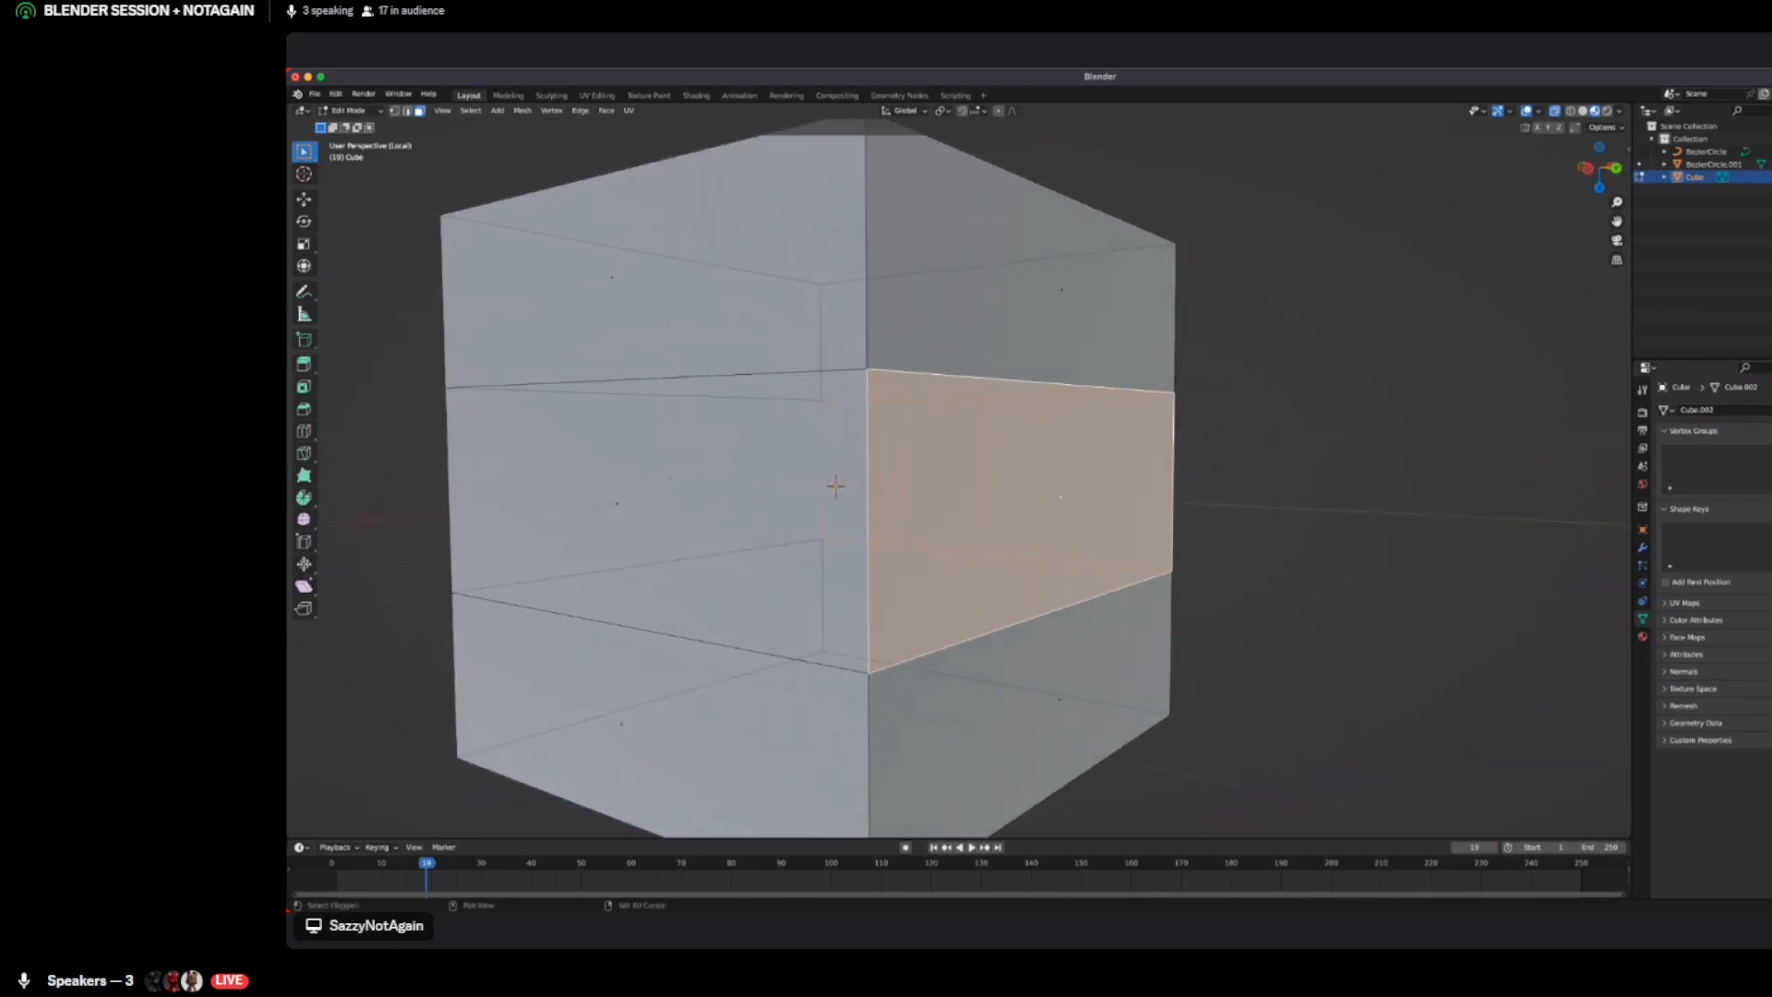
{"action": "left_click", "coordinate": [651, 494], "text": "shift"}
{"action": "middle_click_drag", "start_coordinate": [651, 494], "coordinate": [867, 494]}
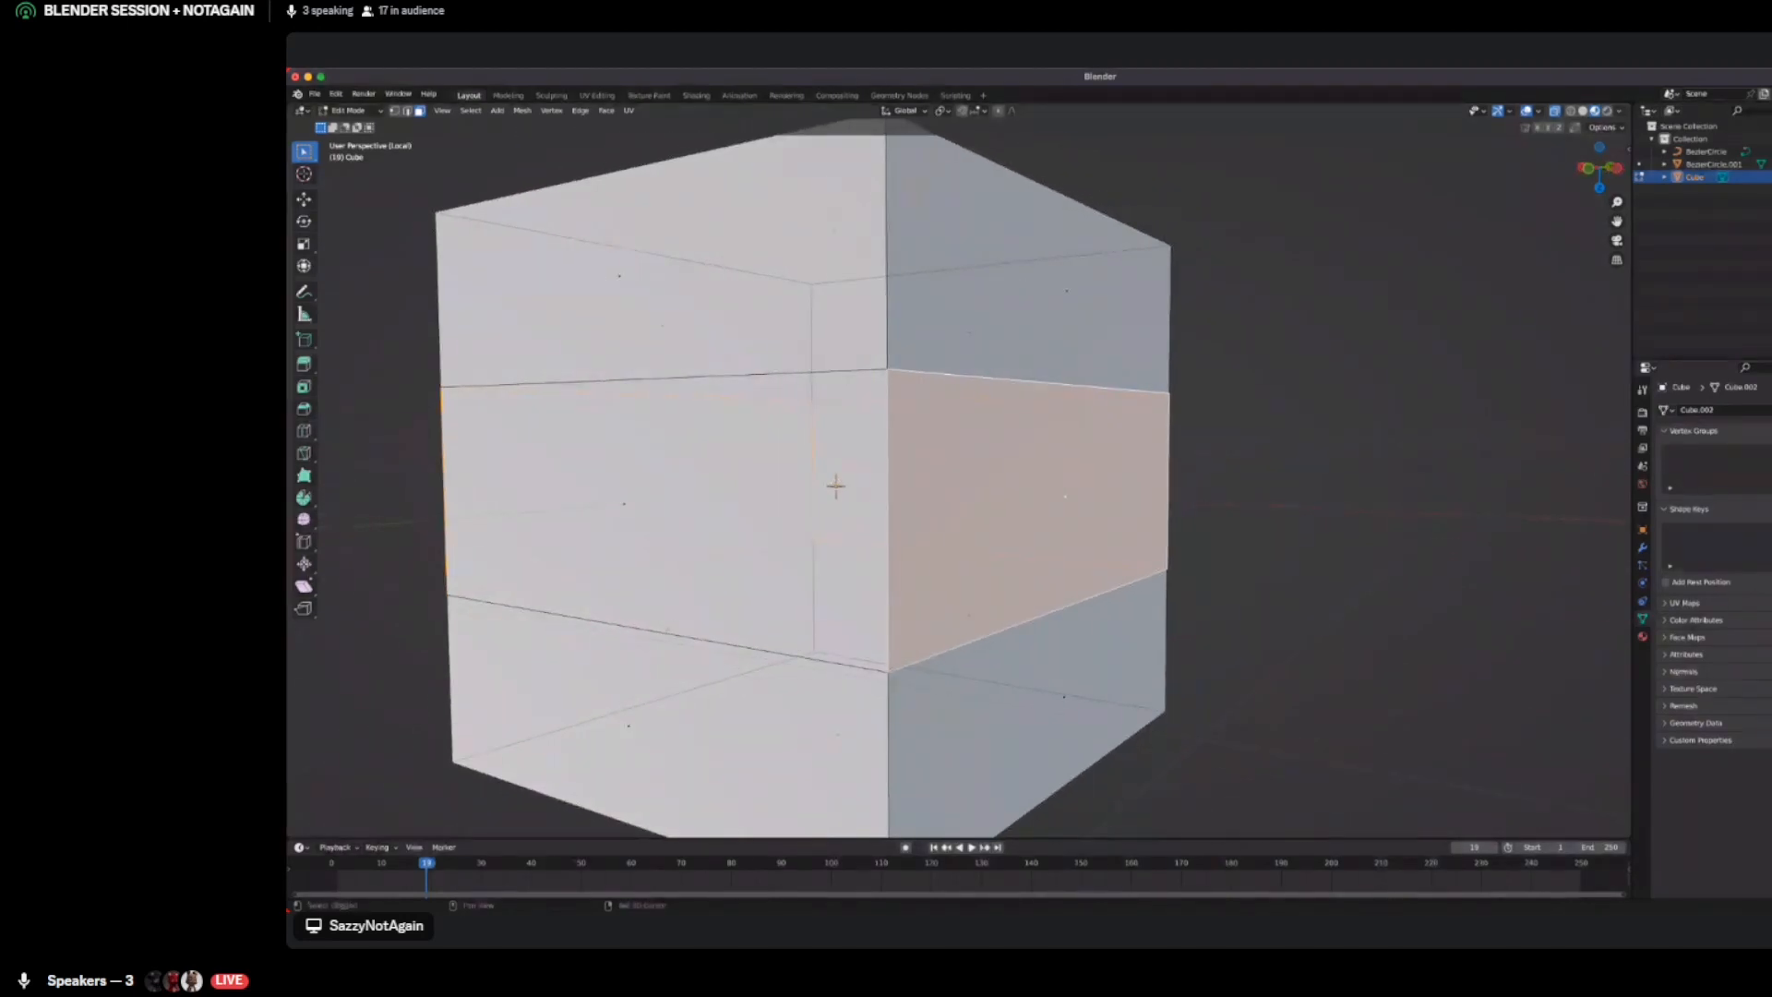
{"action": "left_click", "coordinate": [666, 503], "text": "shift"}
{"action": "middle_click_drag", "start_coordinate": [666, 503], "coordinate": [881, 503]}
{"action": "key", "text": "x"}
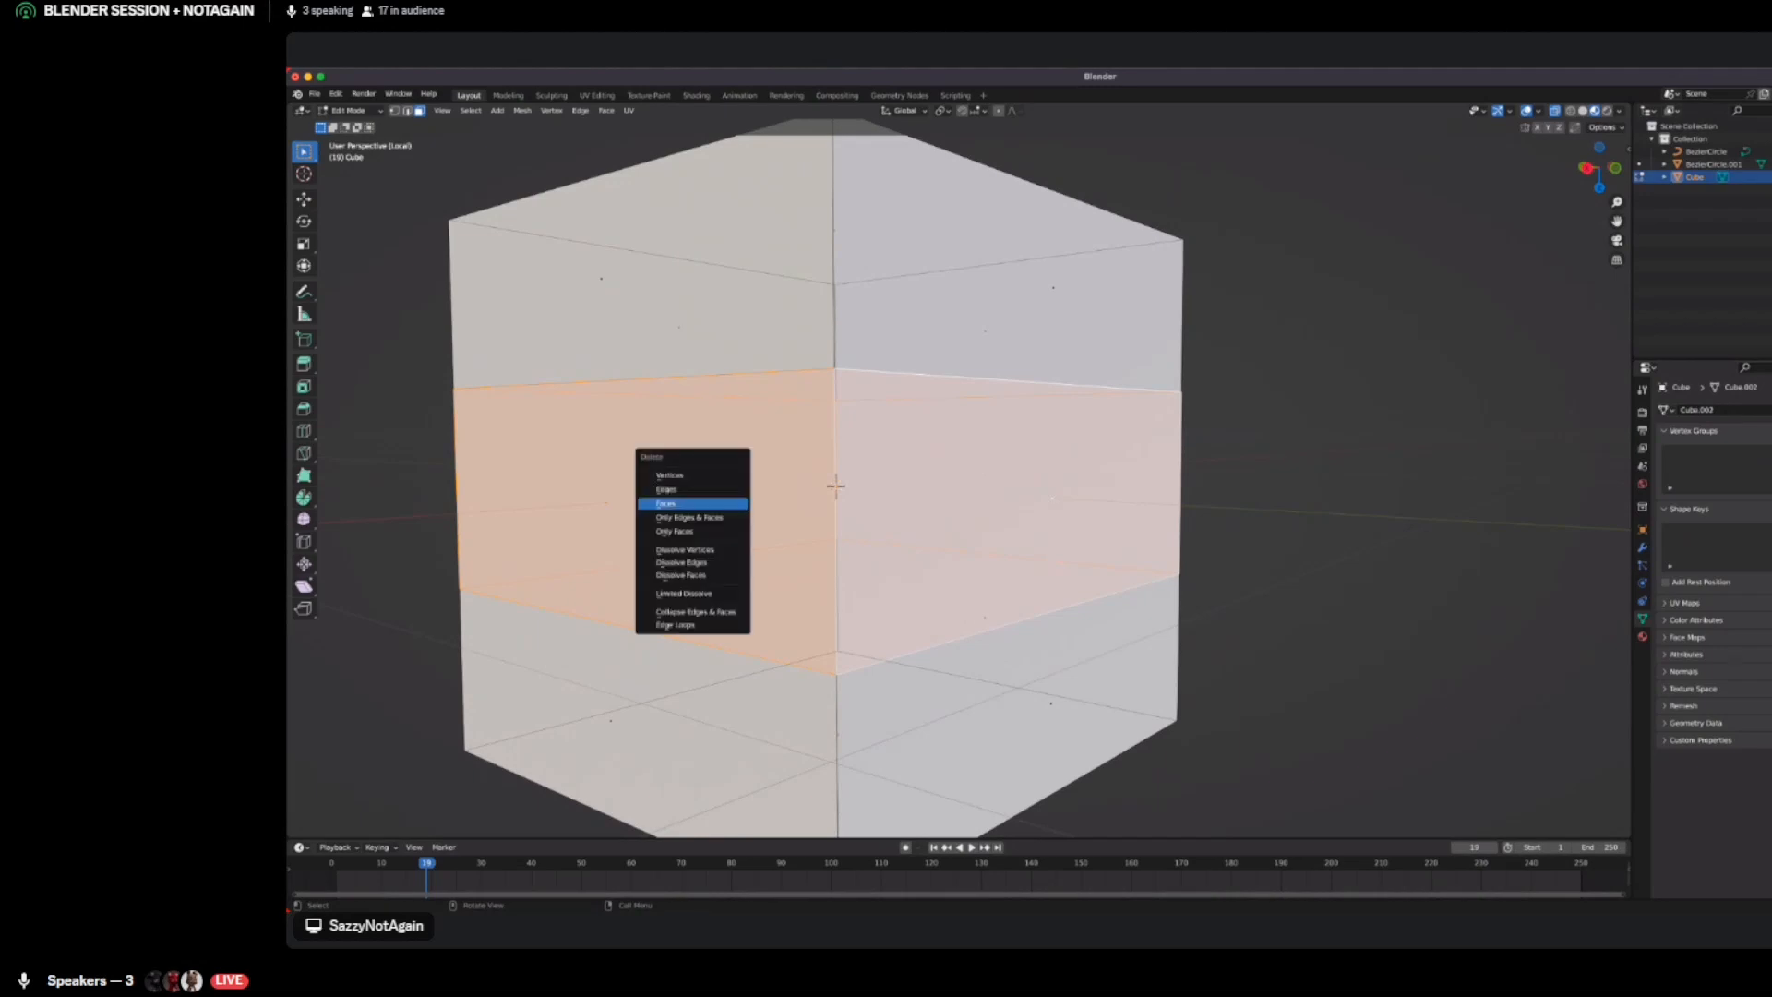
{"action": "key", "text": "Return"}
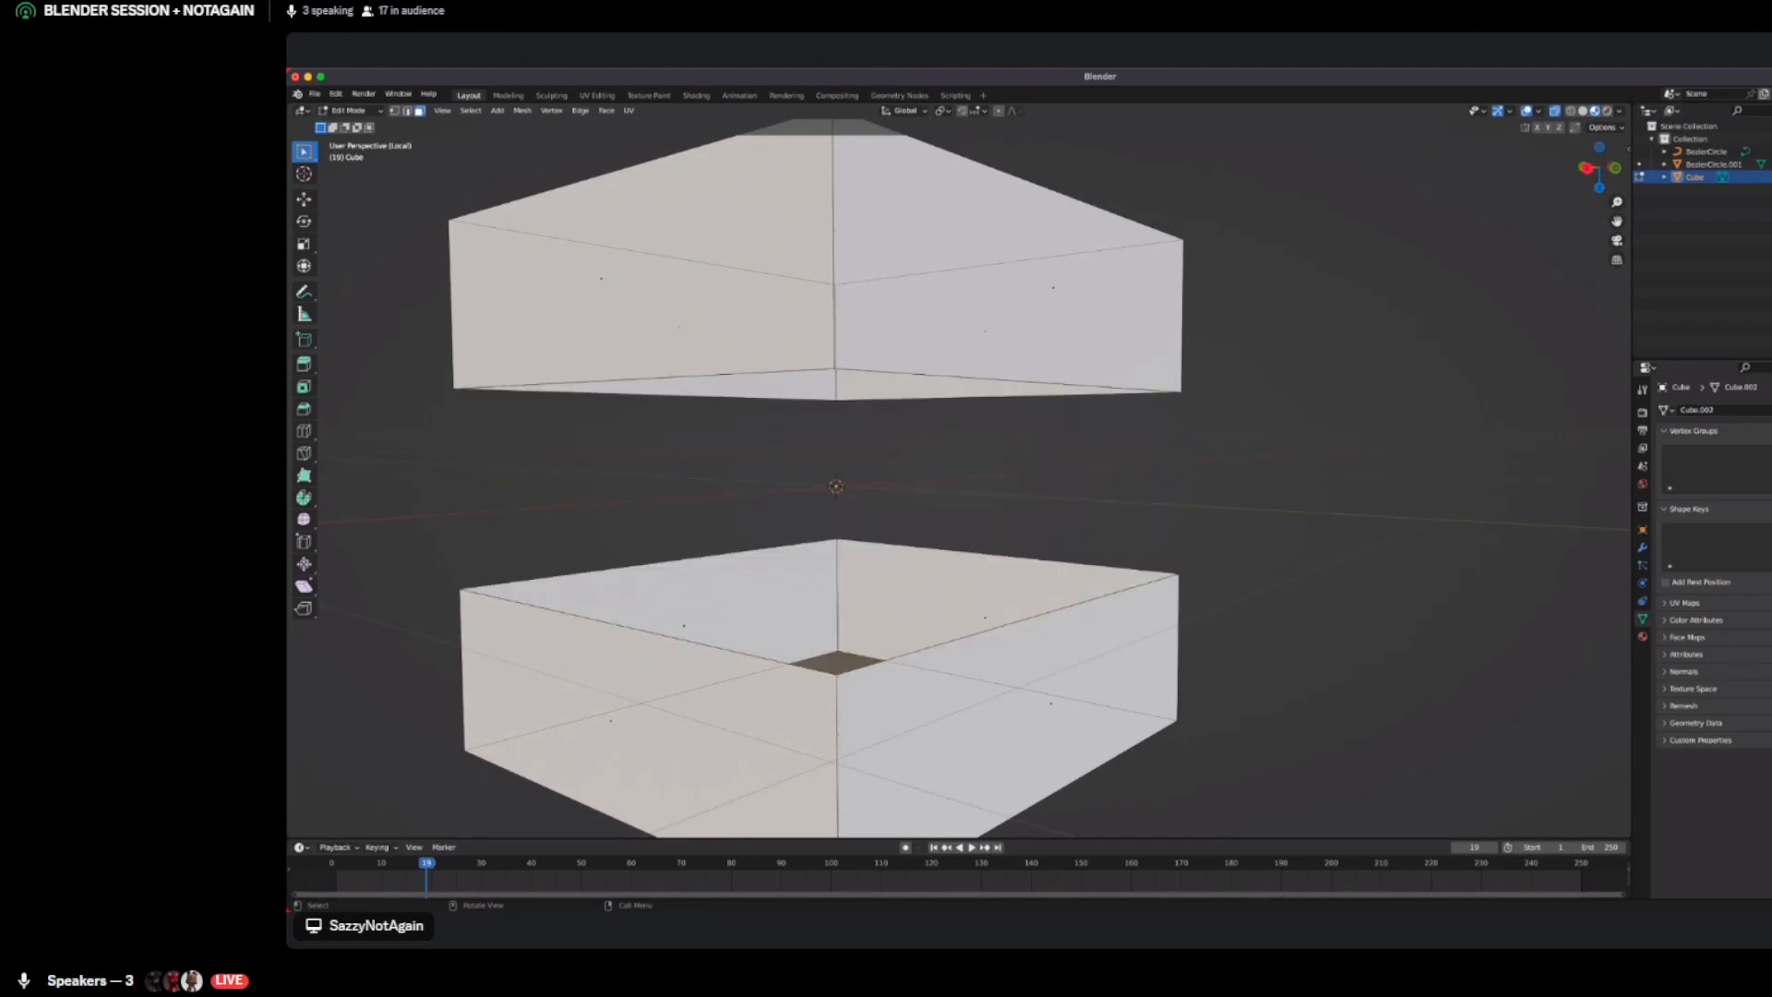
{"action": "key", "text": "KP_Divide"}
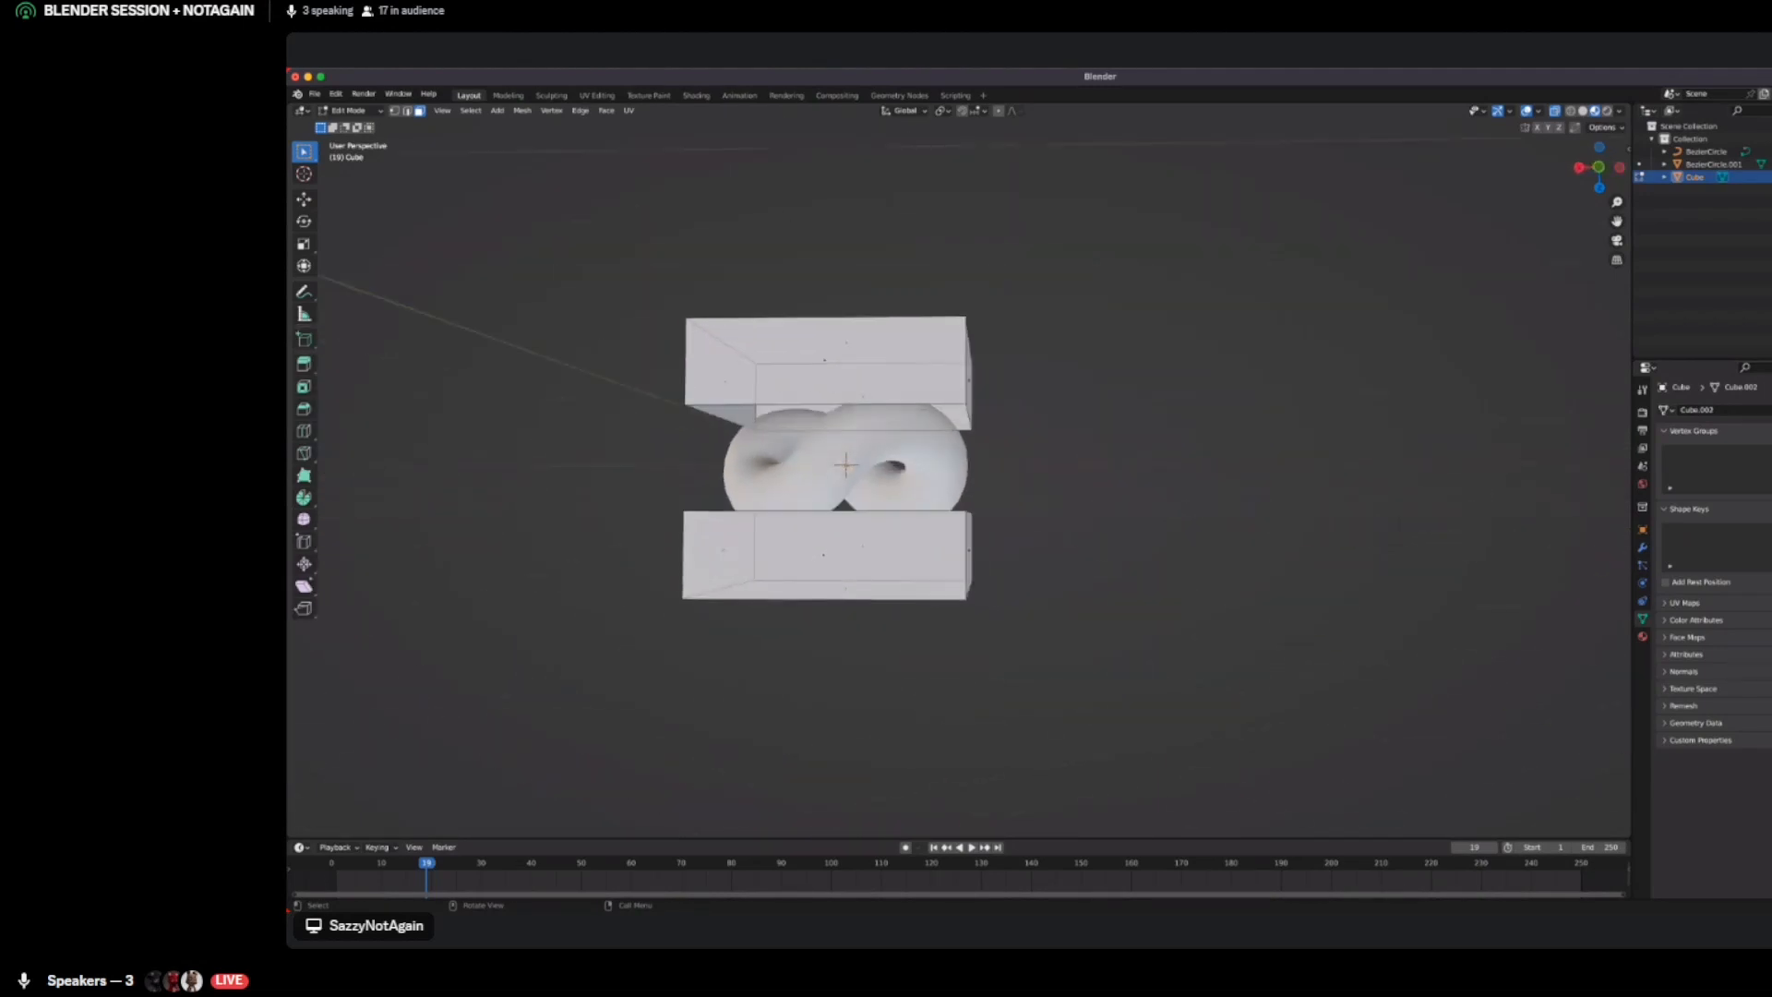
Switch the cube to edge selection and select the lower front edge of its upper half
{"action": "middle_click_drag", "start_coordinate": [886, 480], "coordinate": [981, 462]}
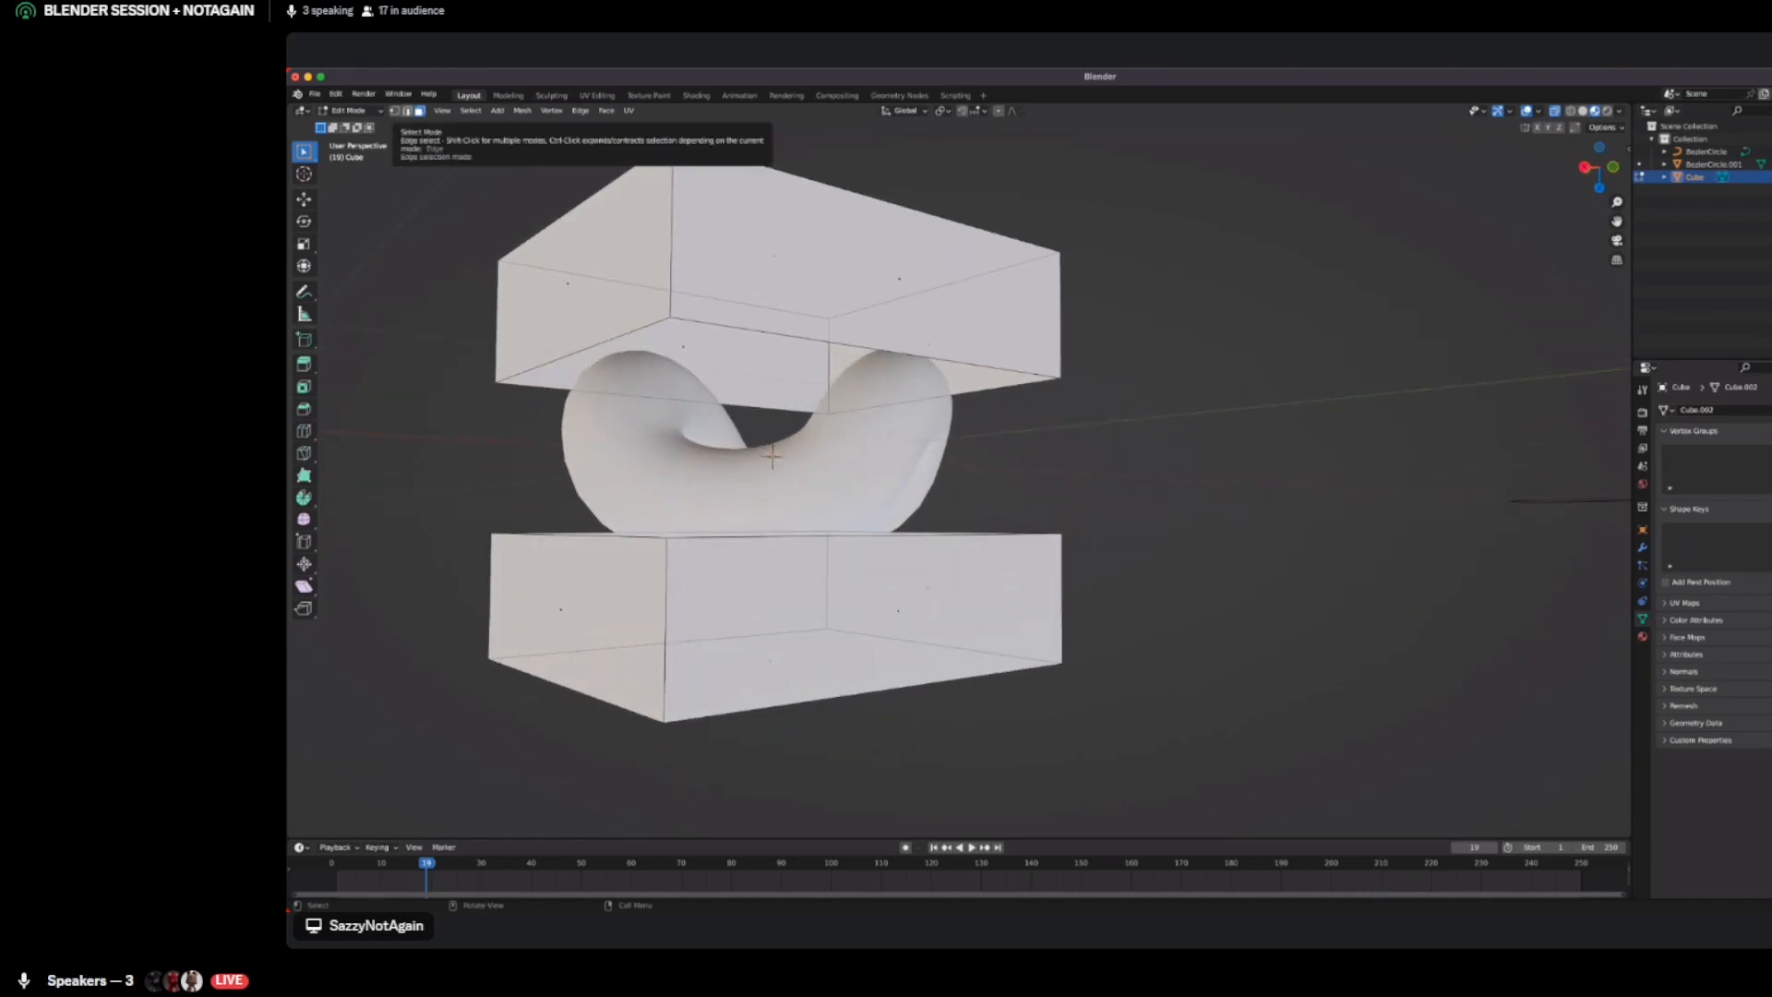
{"action": "left_click", "coordinate": [407, 109]}
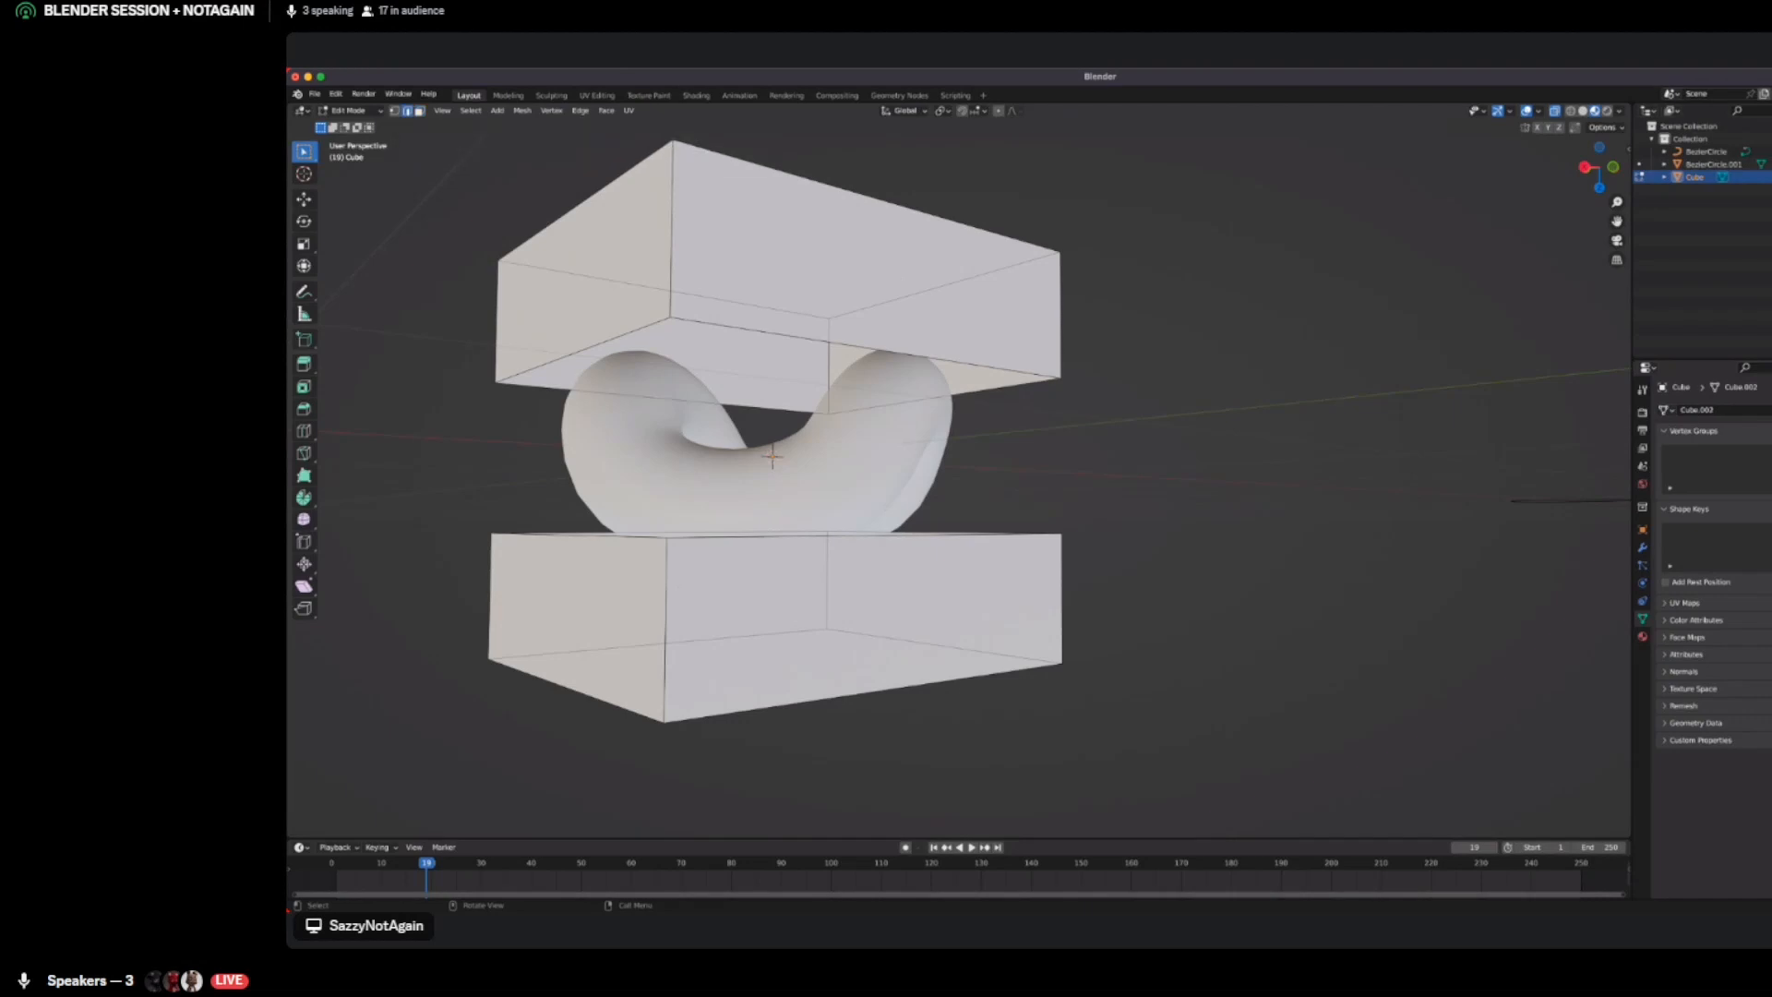
{"action": "left_click", "coordinate": [865, 348]}
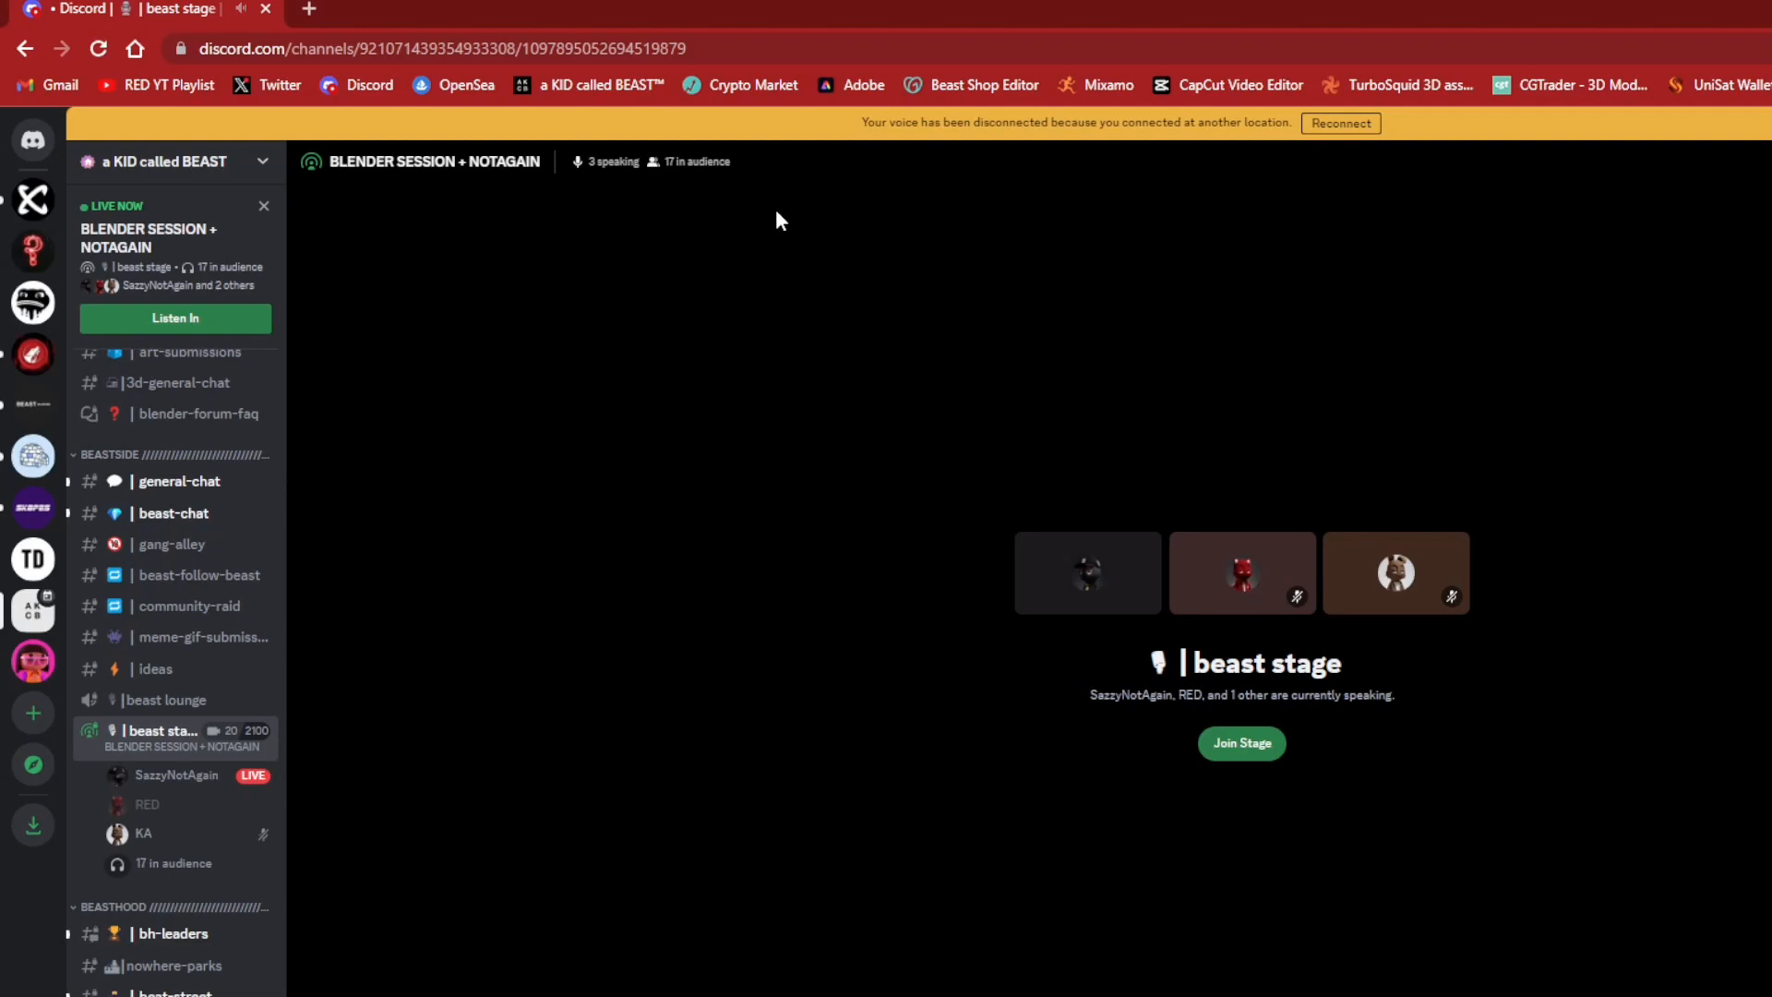
Switch to Discord, reconnect to the stage and open the shared Blender stream
{"action": "left_click", "coordinate": [1334, 123]}
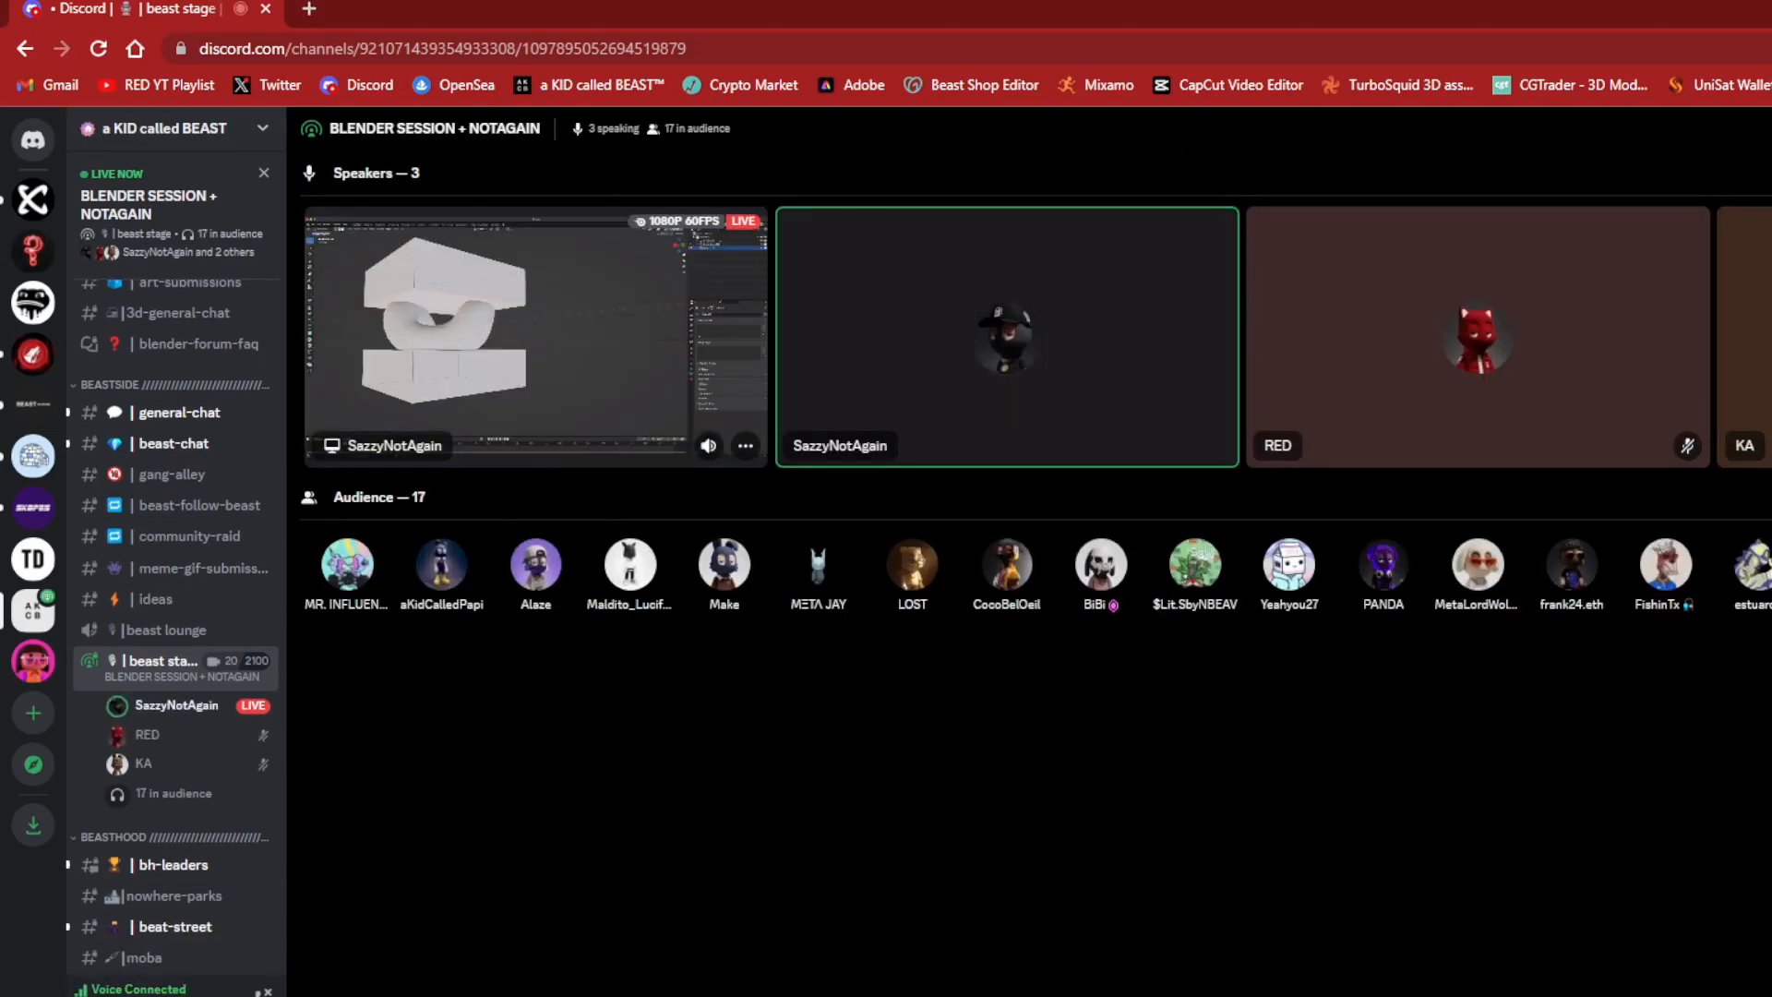
{"action": "left_click", "coordinate": [506, 330]}
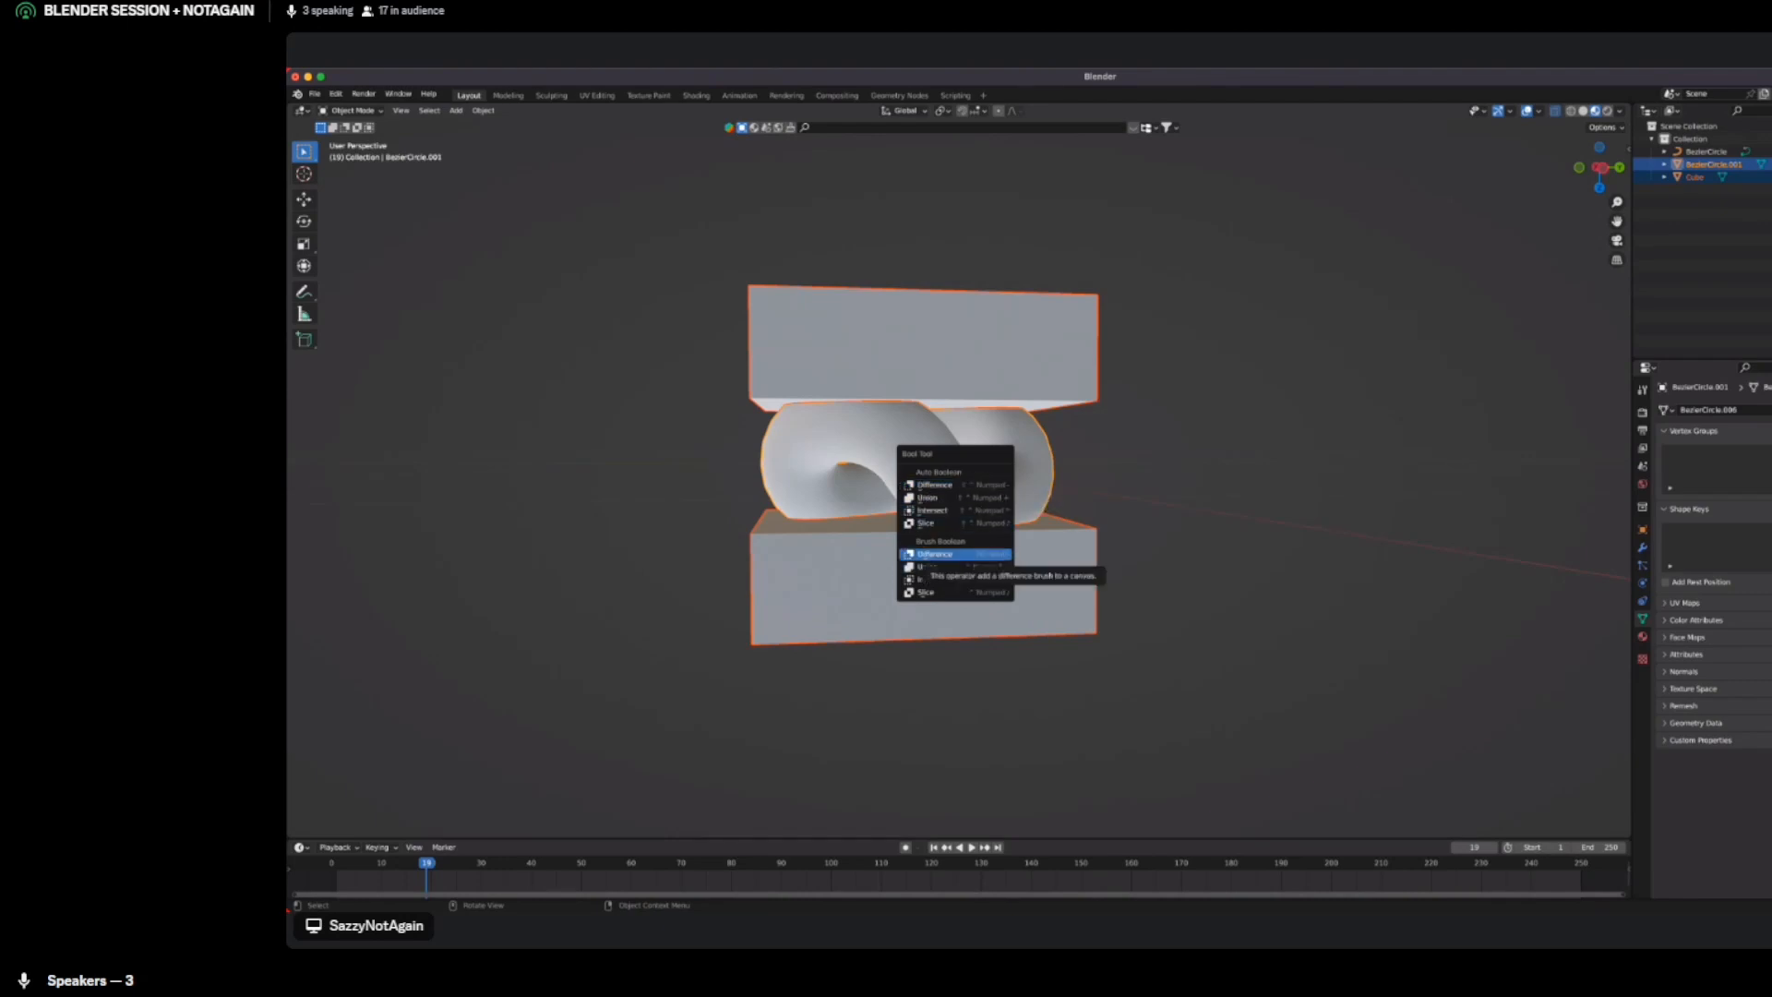
Cut the link with the cube using a Brush Difference boolean, scale the cube along Z by about 0.831, and deselect it
{"action": "left_click", "coordinate": [935, 554]}
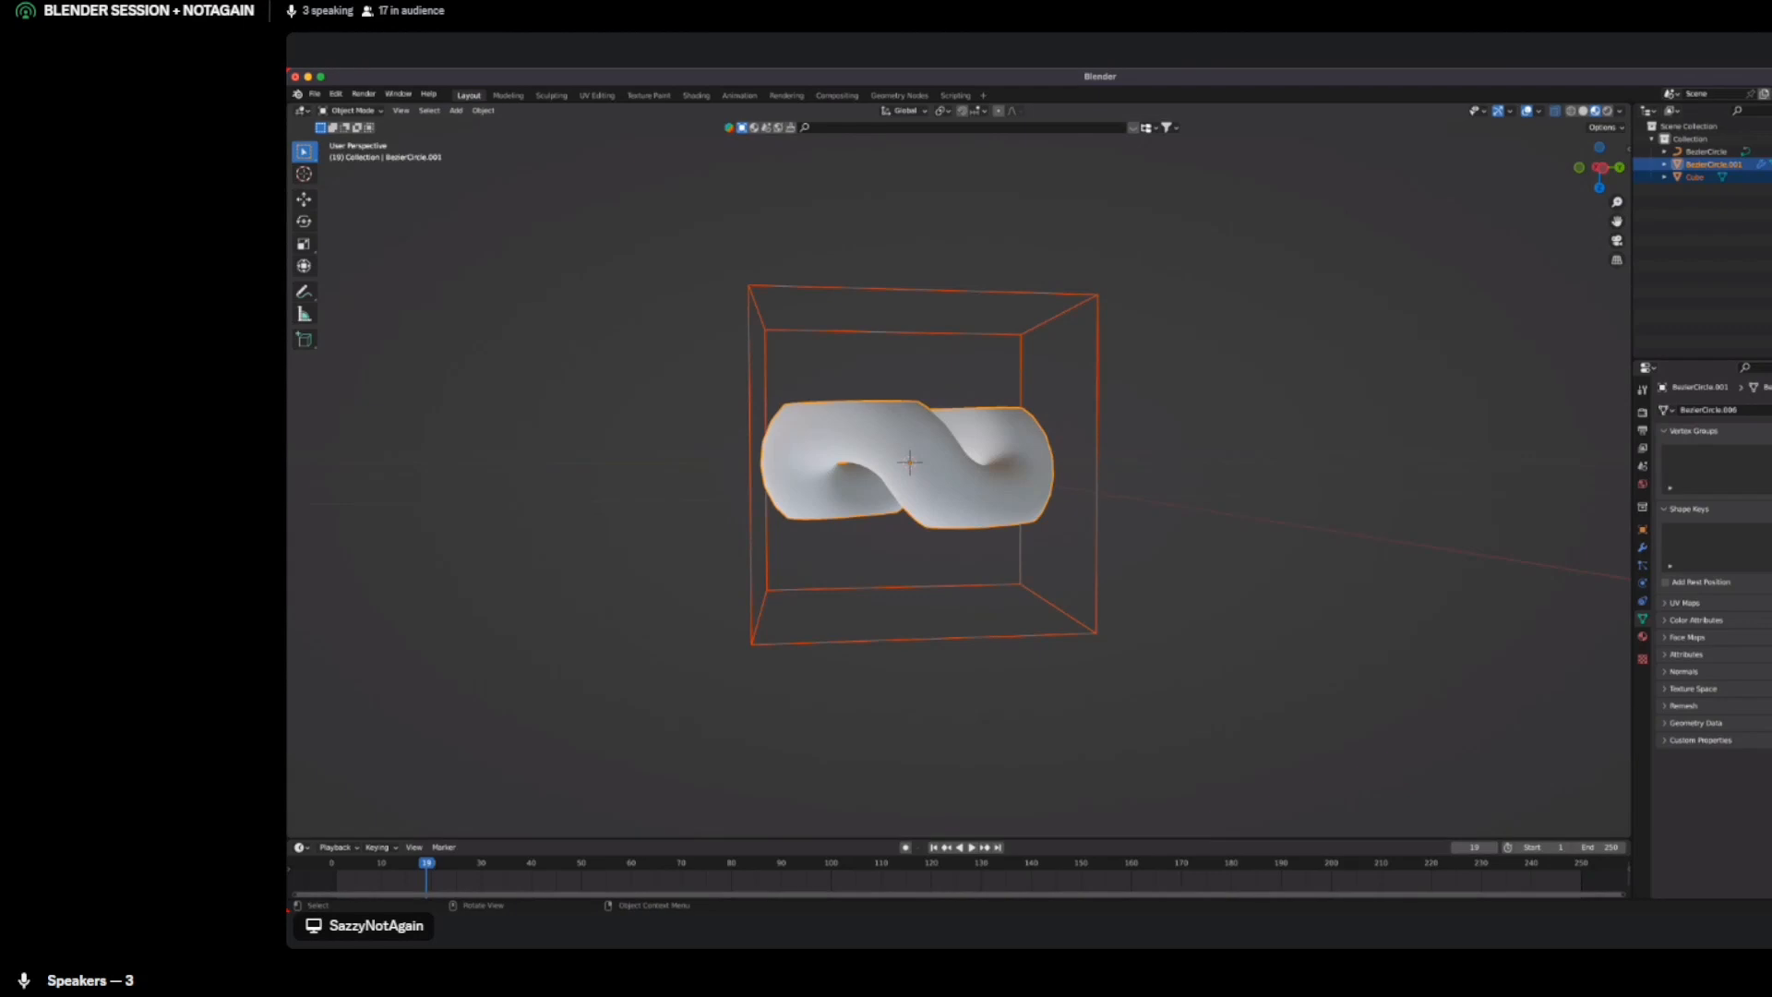
{"action": "left_click", "coordinate": [1040, 288]}
{"action": "key", "text": "s"}
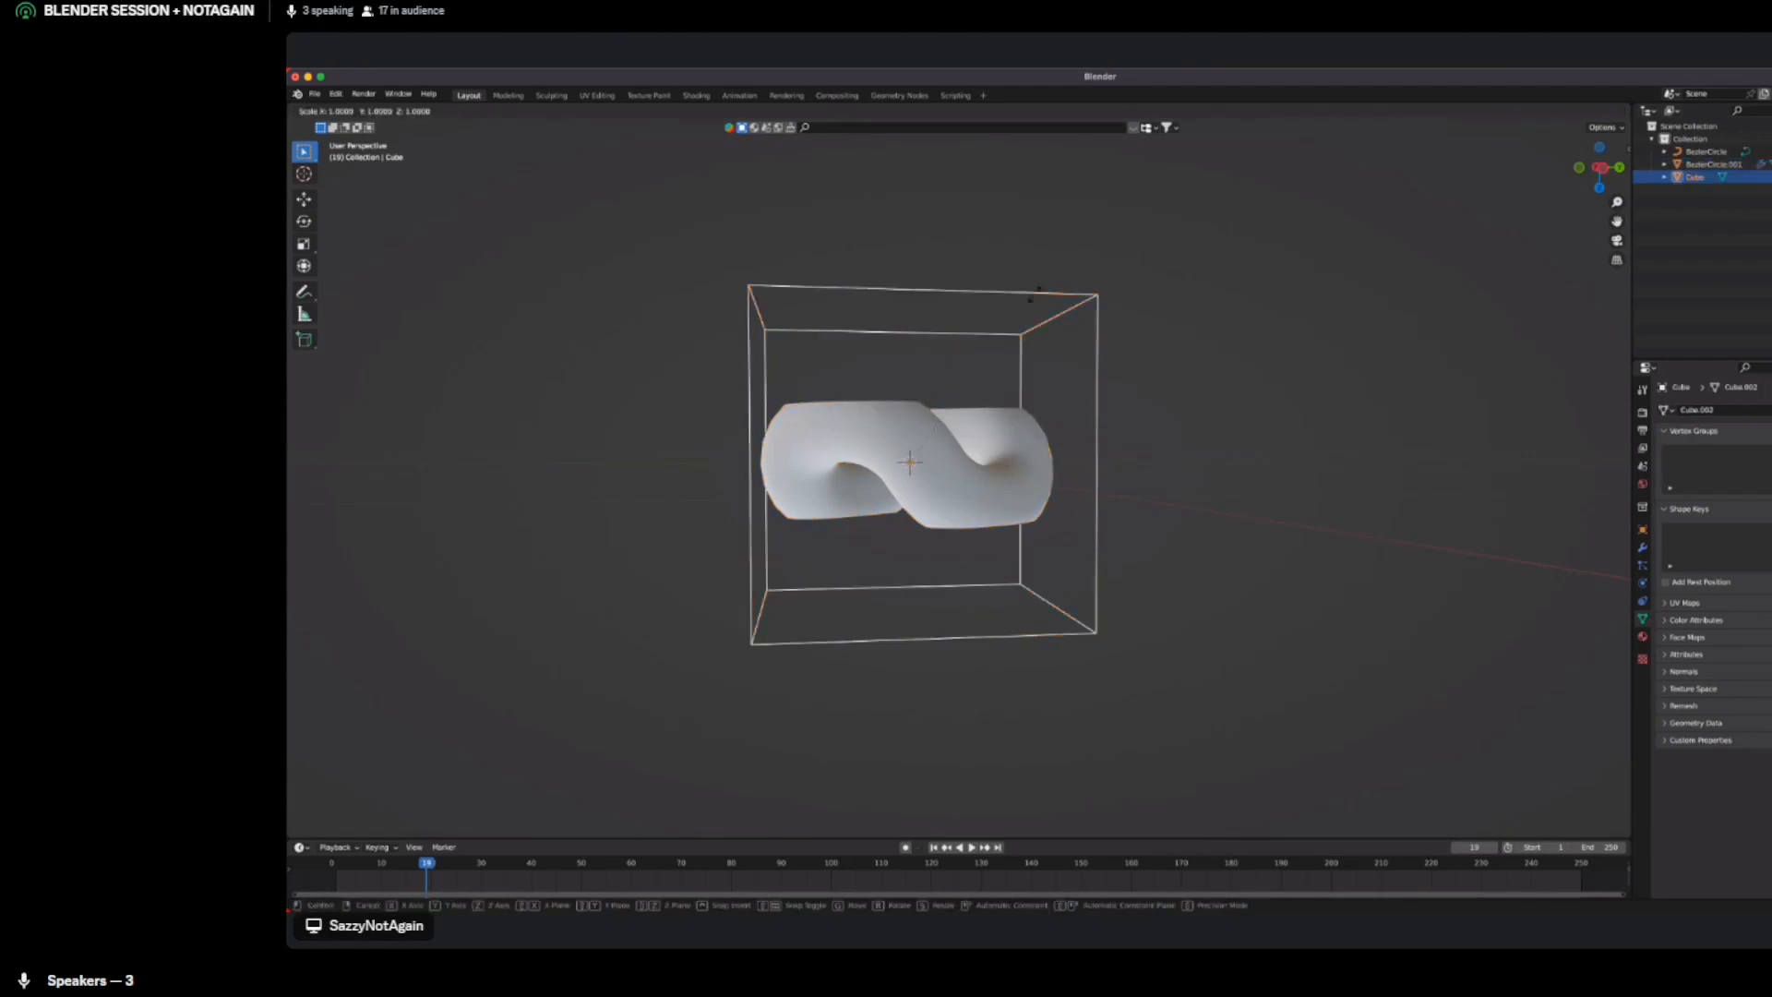
{"action": "key", "text": "z"}
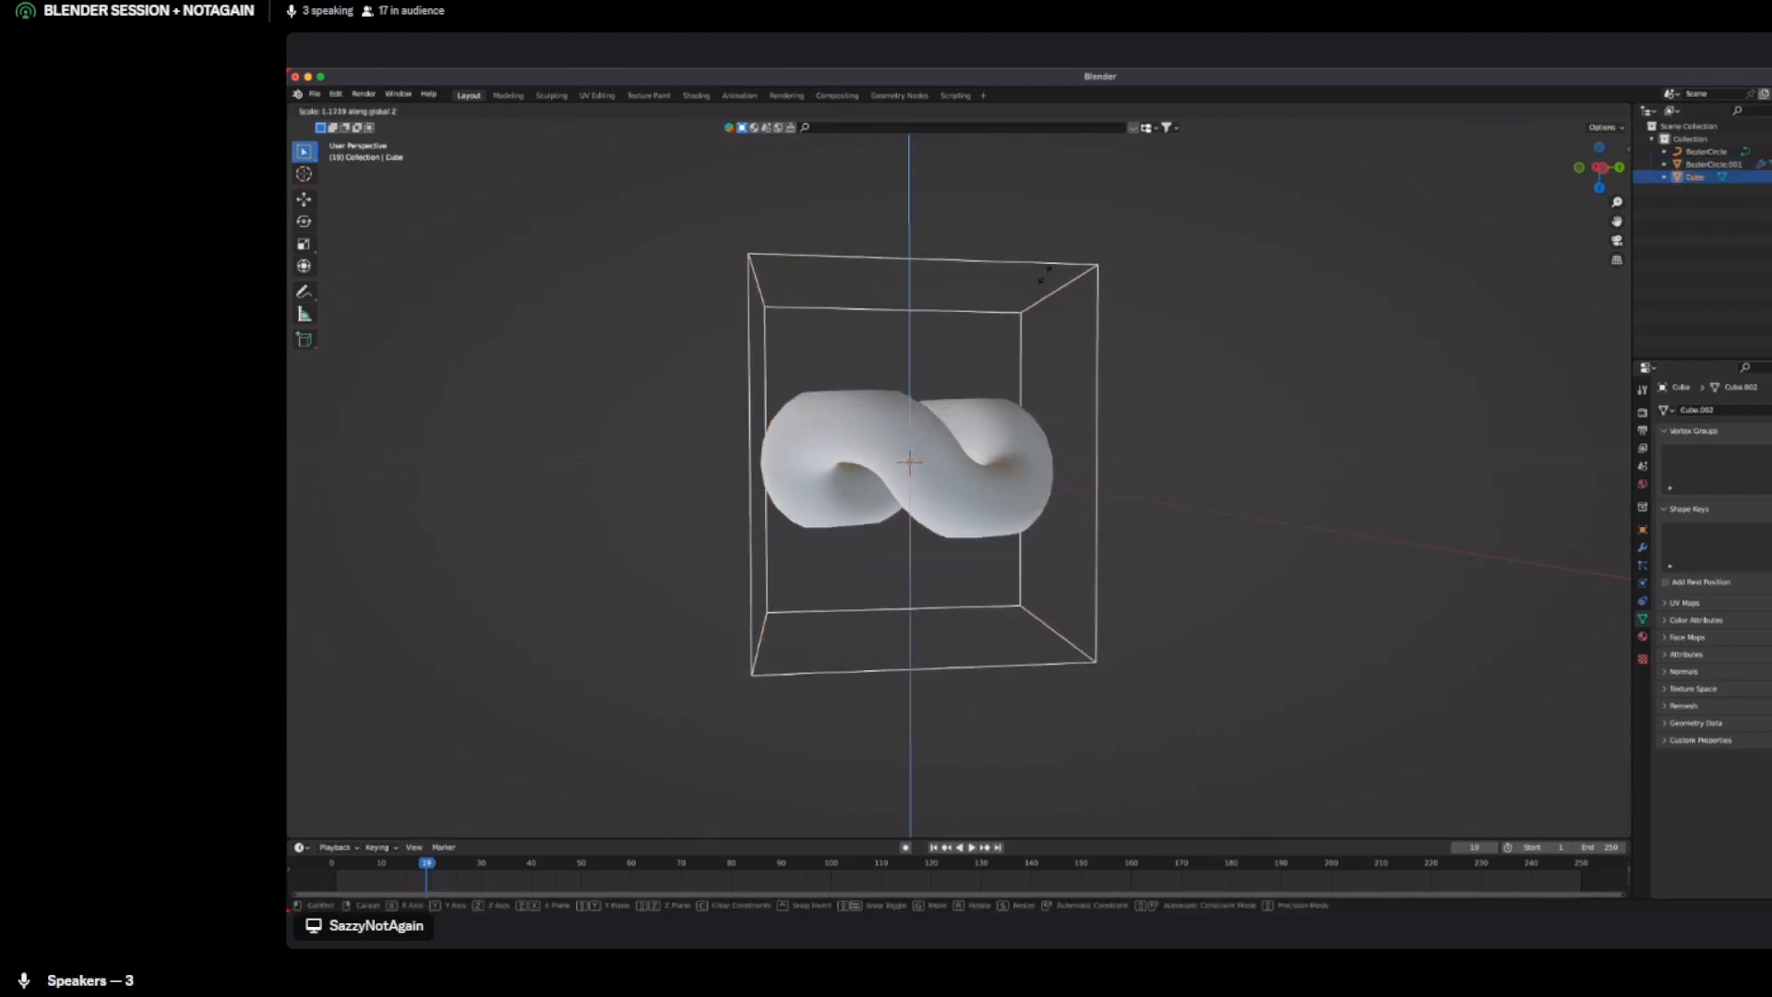
{"action": "left_click", "coordinate": [1034, 339]}
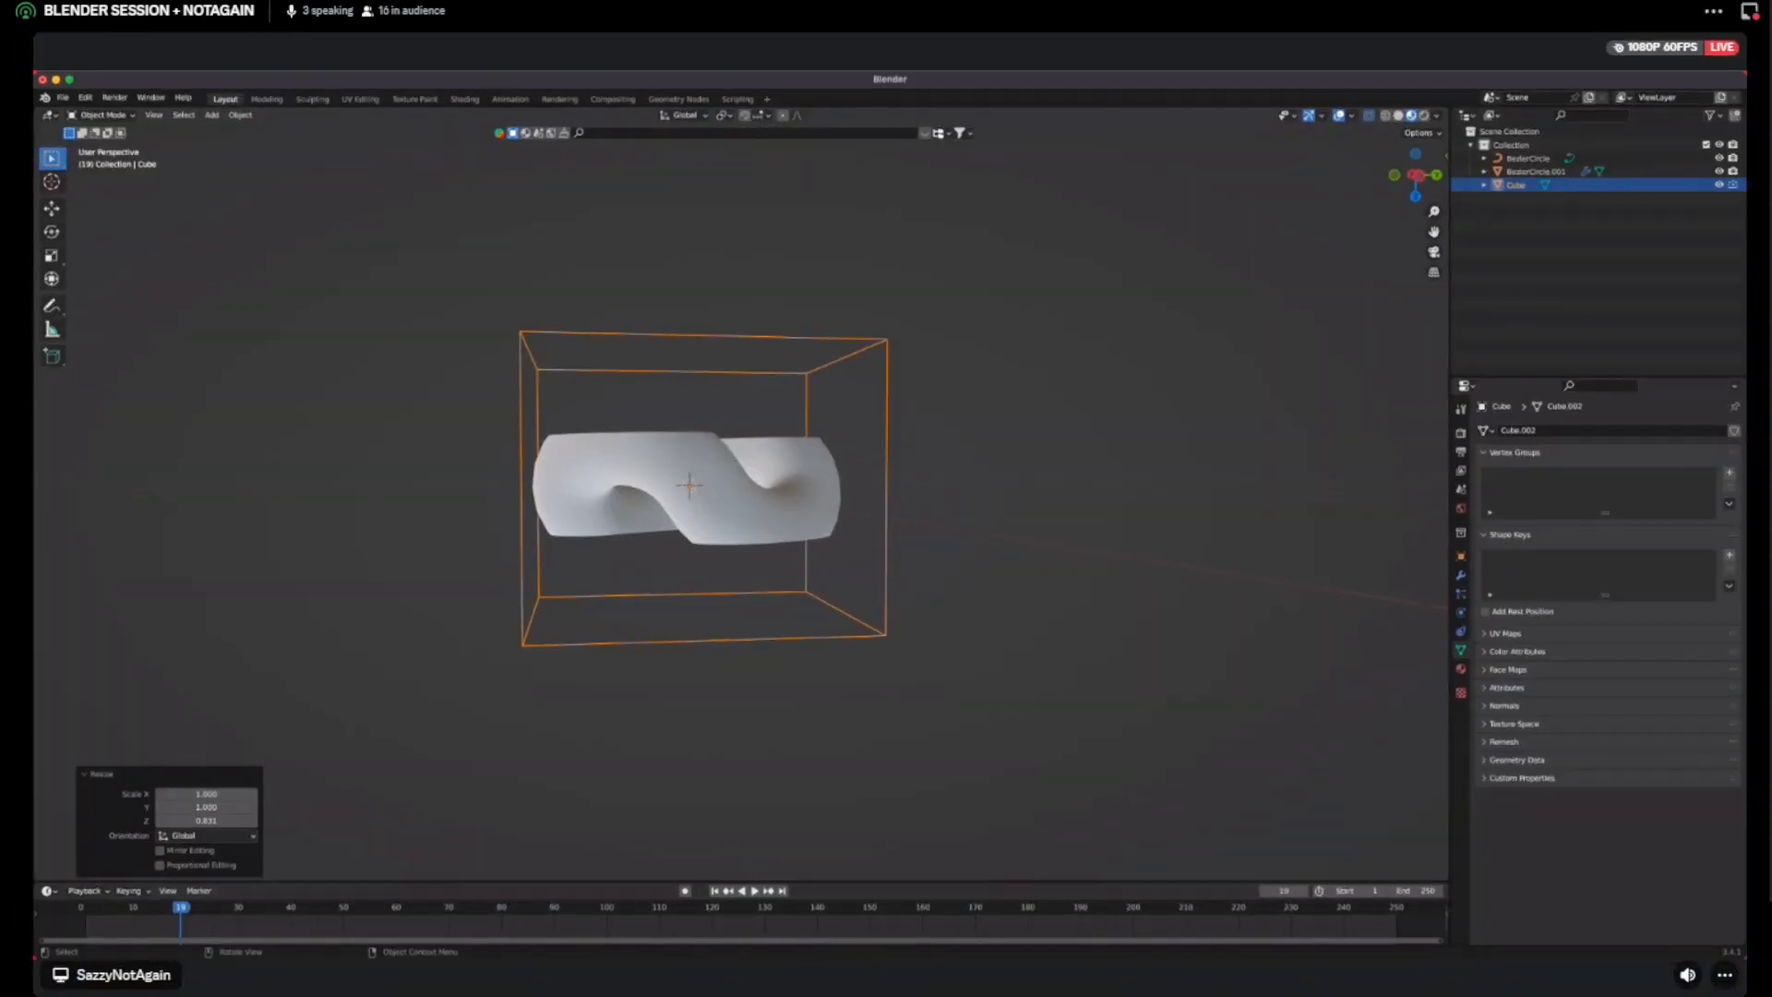
{"action": "key", "text": "alt+a"}
{"action": "middle_click_drag", "start_coordinate": [739, 480], "coordinate": [688, 581]}
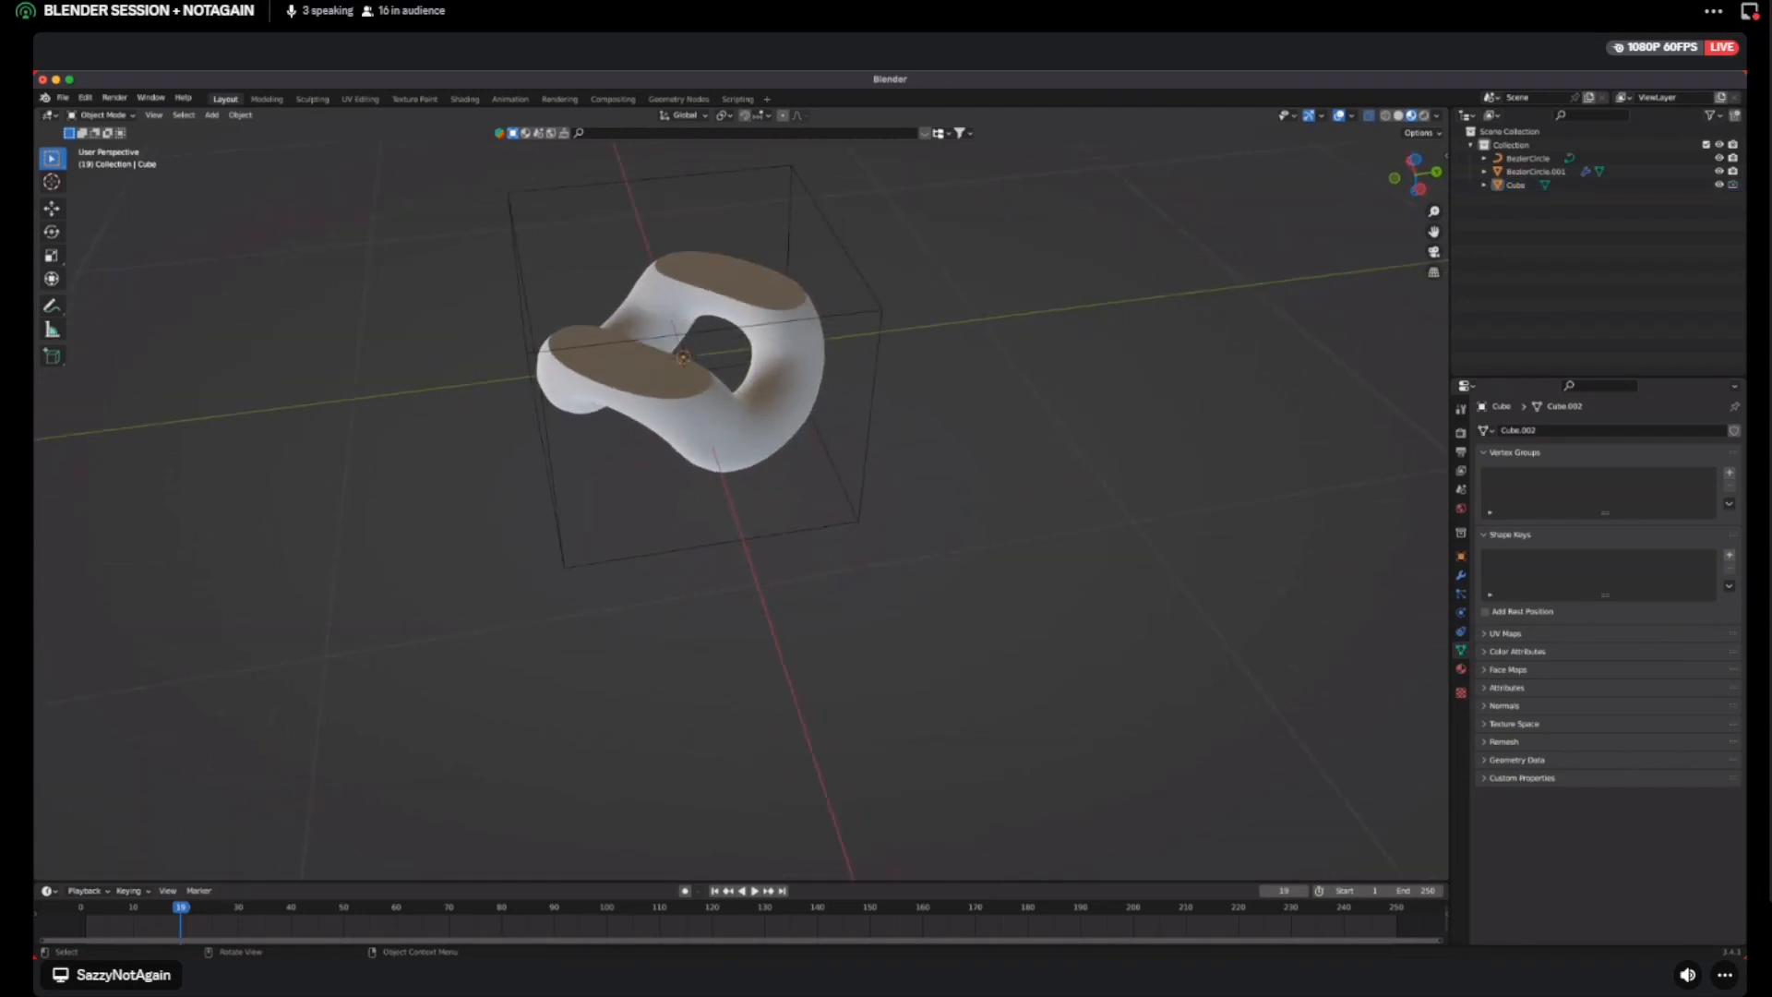
{"action": "scroll", "coordinate": [890, 513], "scroll_direction": "down", "scroll_amount": 1}
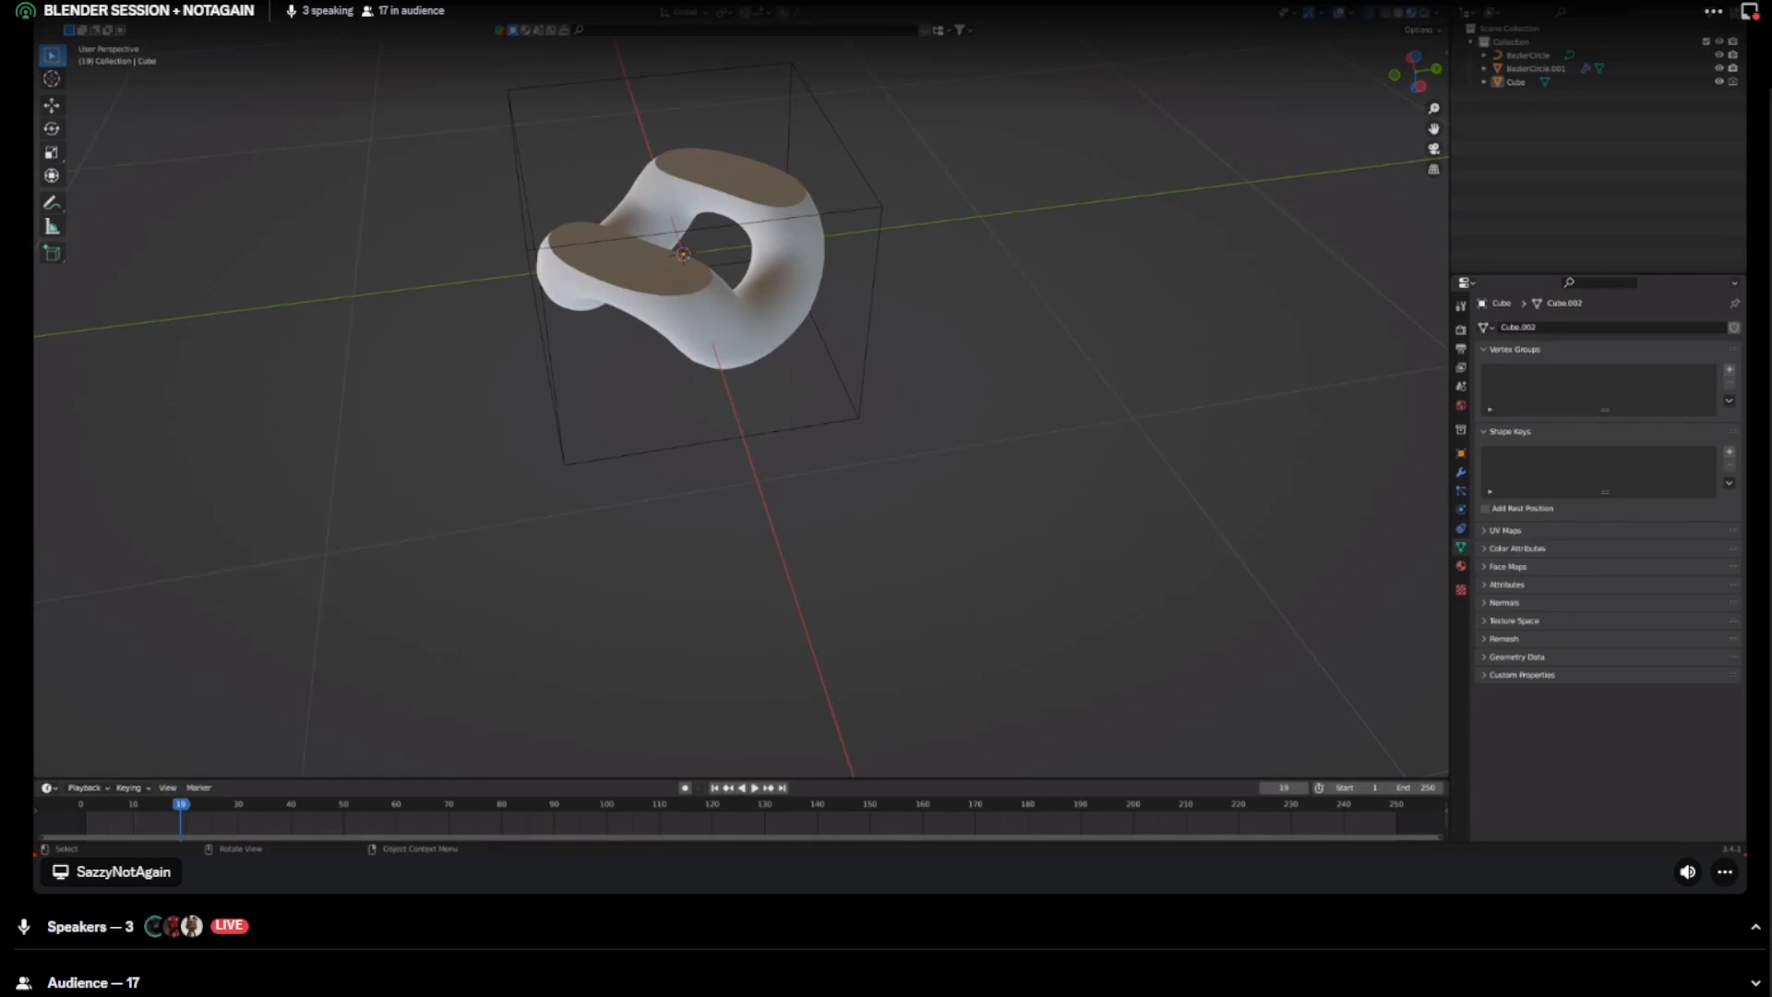
{"action": "key", "text": "ctrl+e"}
{"action": "key", "text": "ctrl+g"}
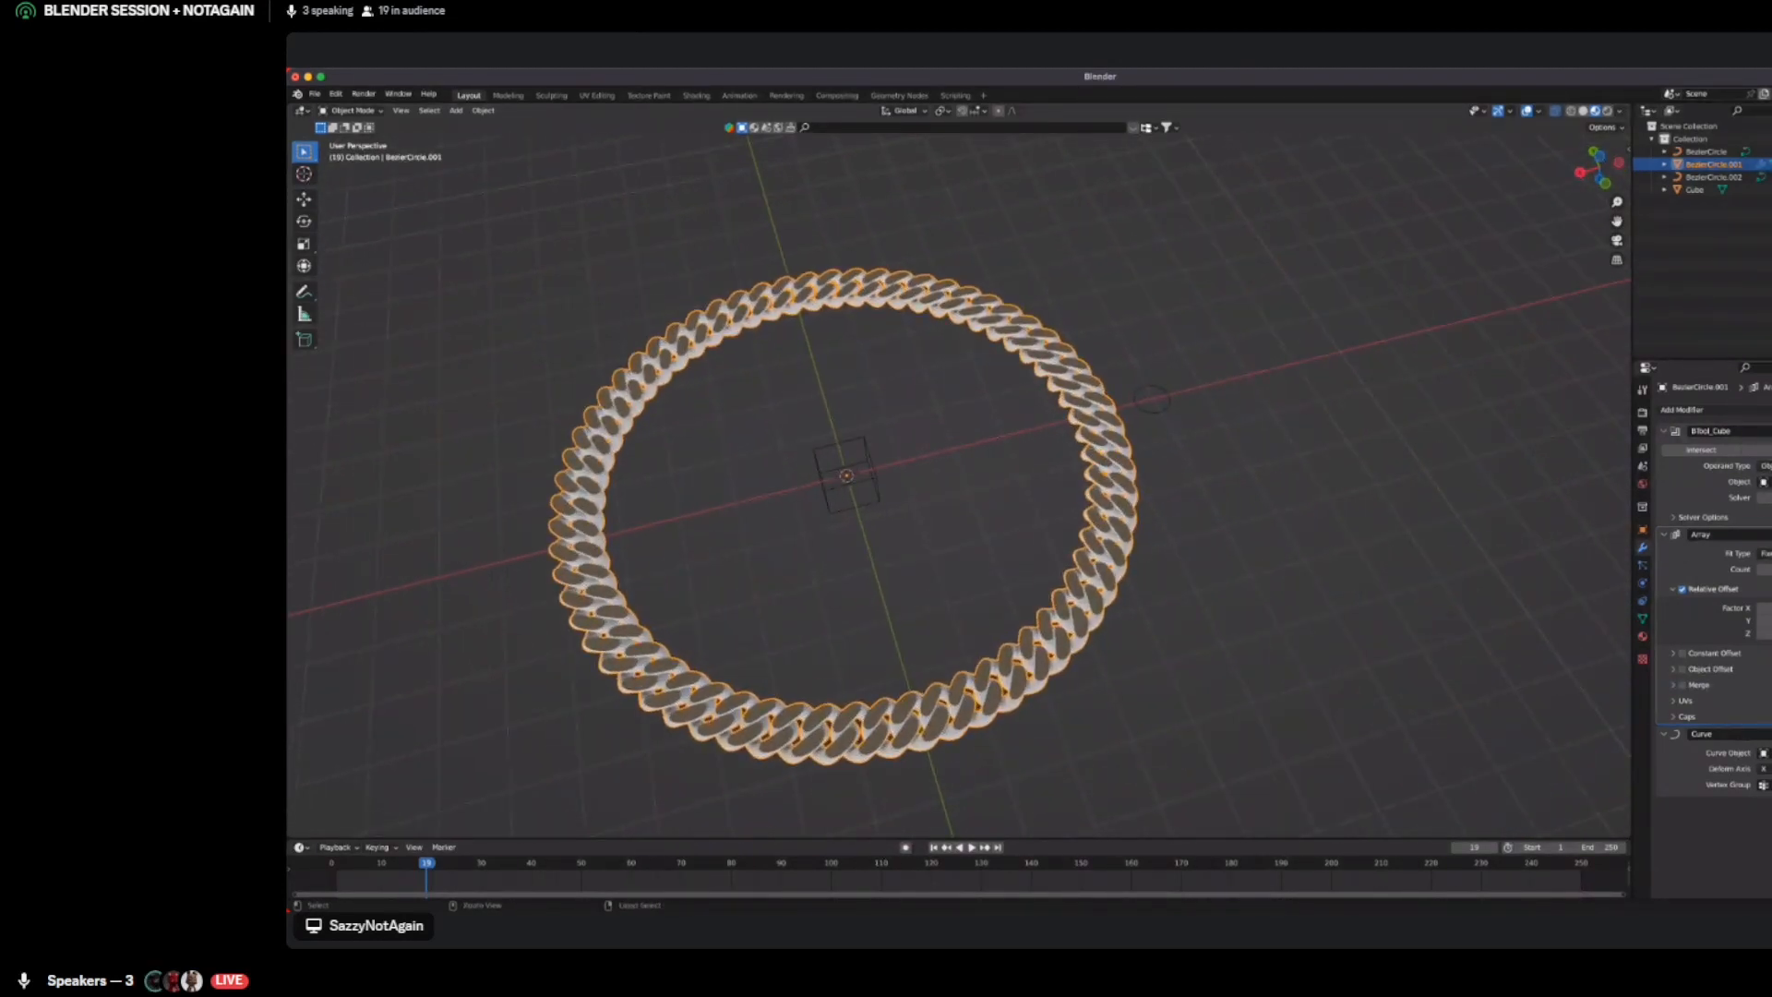
Try rotating the control point at the far side of the BezierCircle.002 guide curve about the X axis in Edit Mode
{"action": "left_click", "coordinate": [1714, 176]}
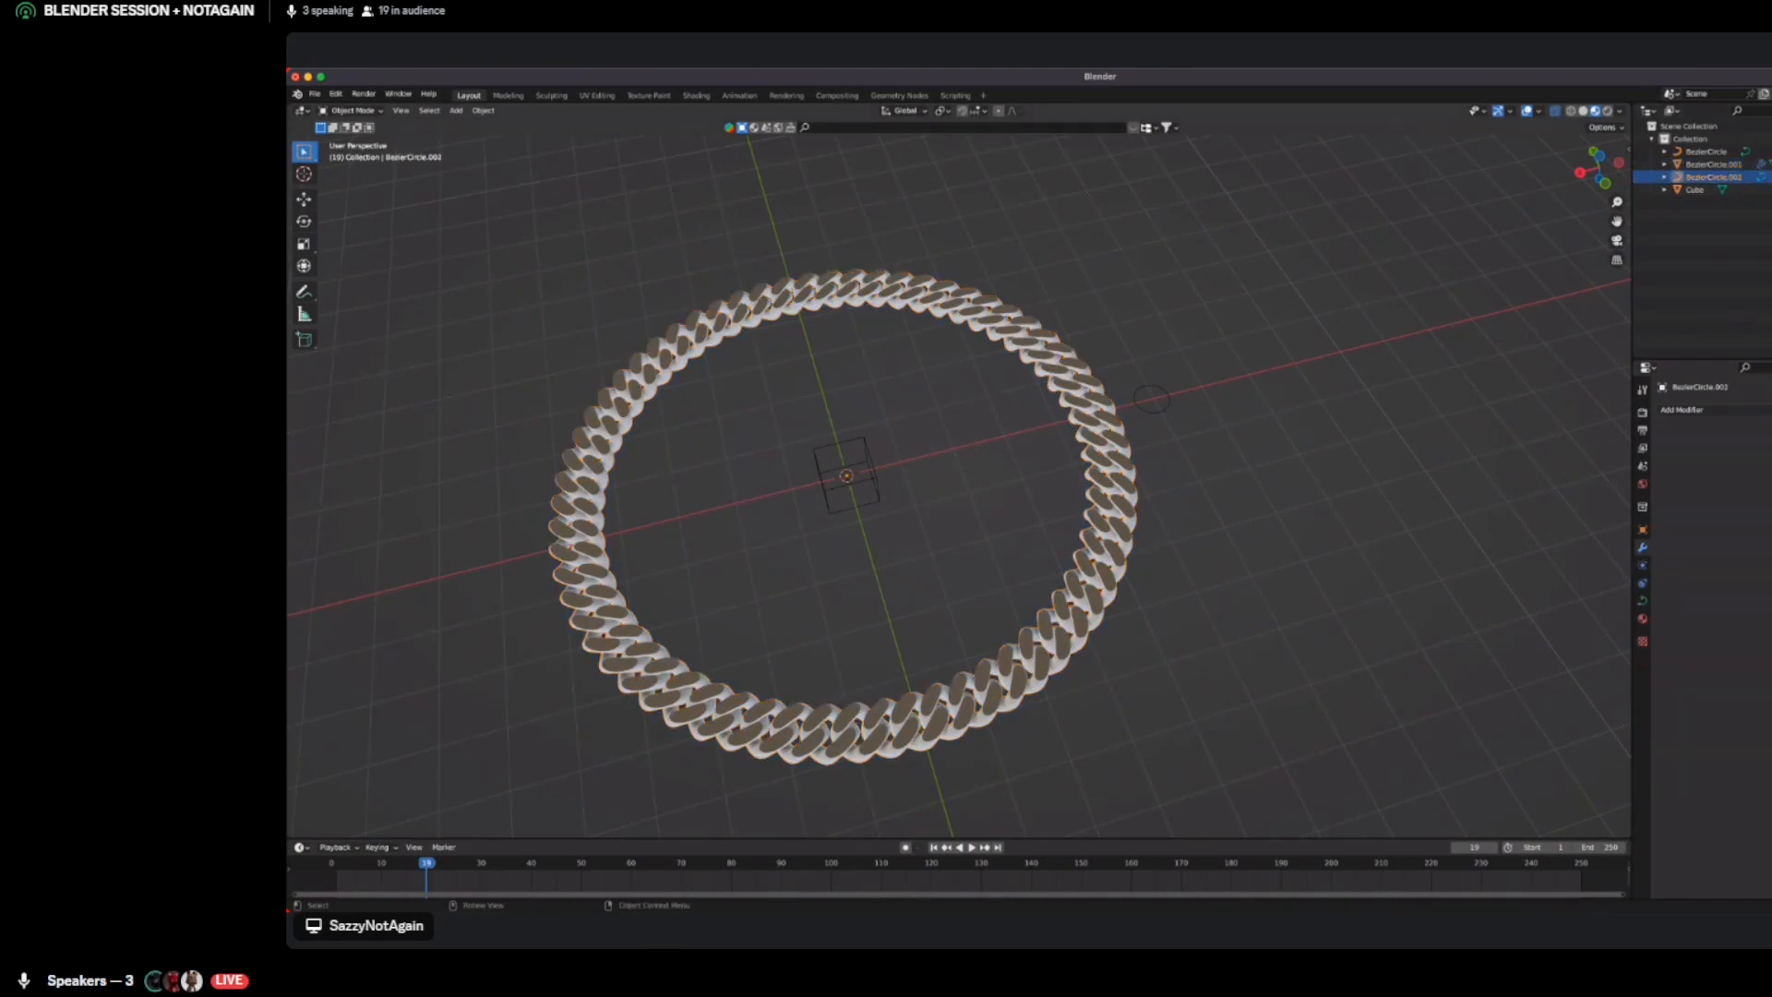
{"action": "key", "text": "Tab"}
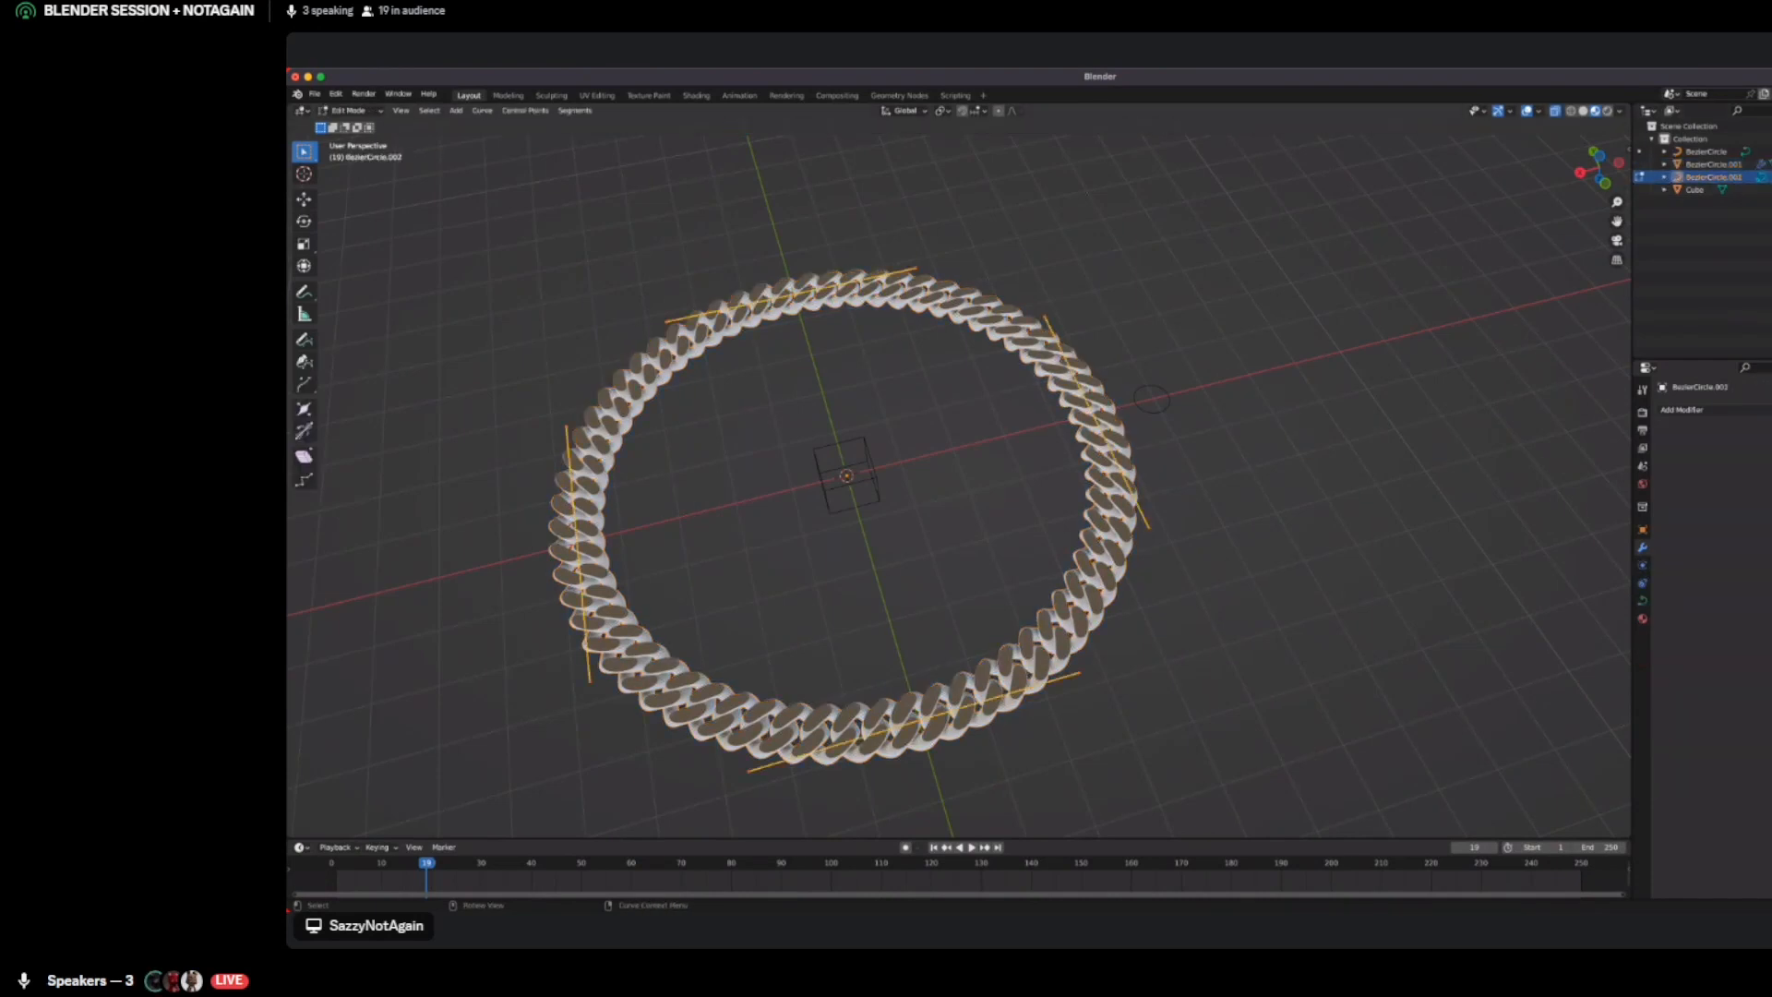
{"action": "left_click_drag", "start_coordinate": [762, 264], "coordinate": [817, 319]}
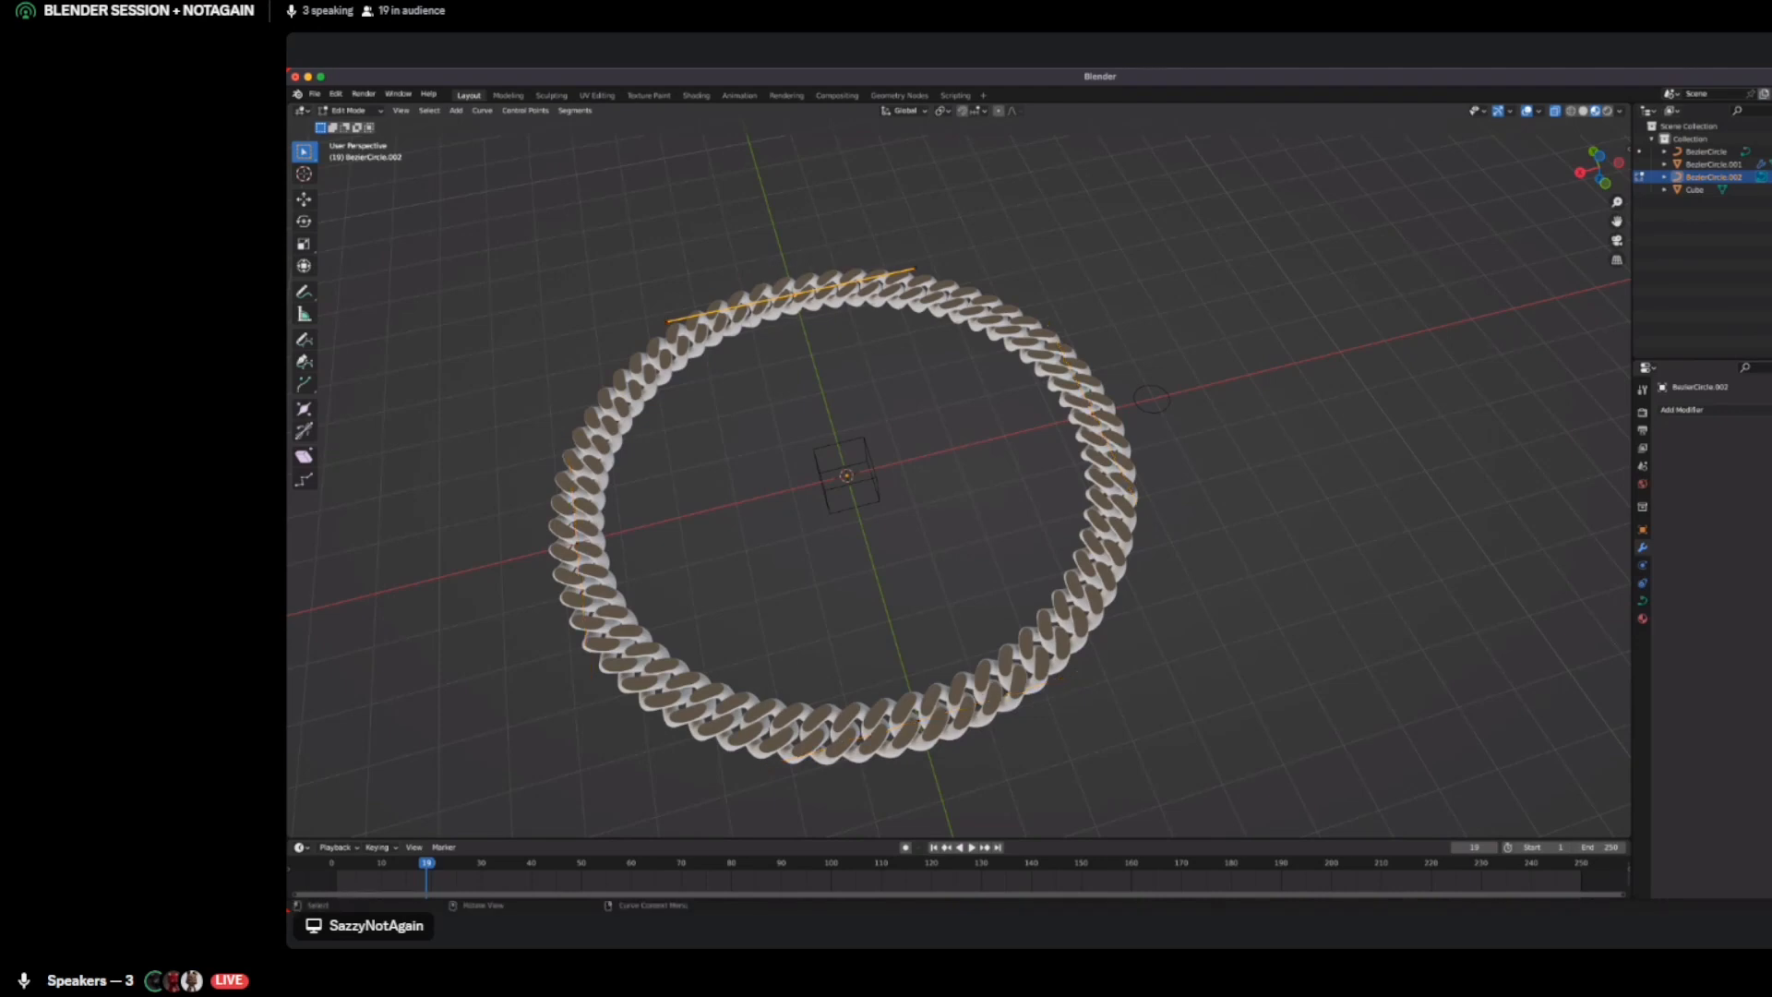
{"action": "key", "text": "r"}
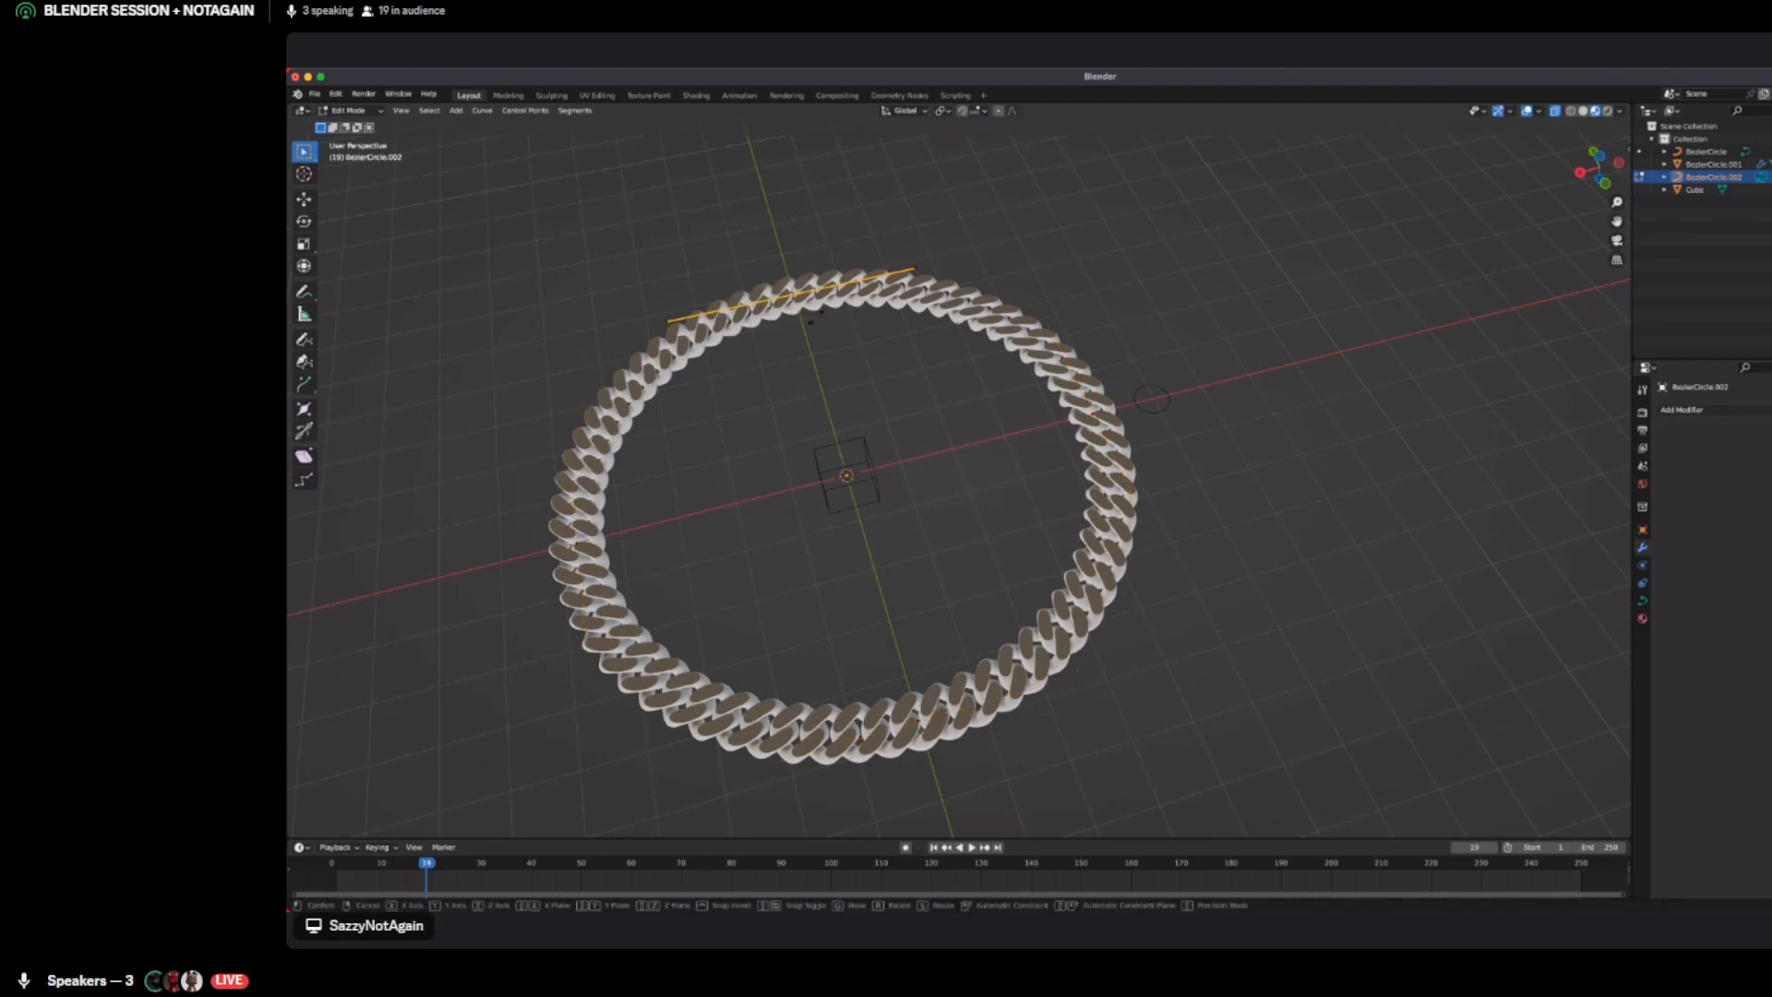
{"action": "key", "text": "x"}
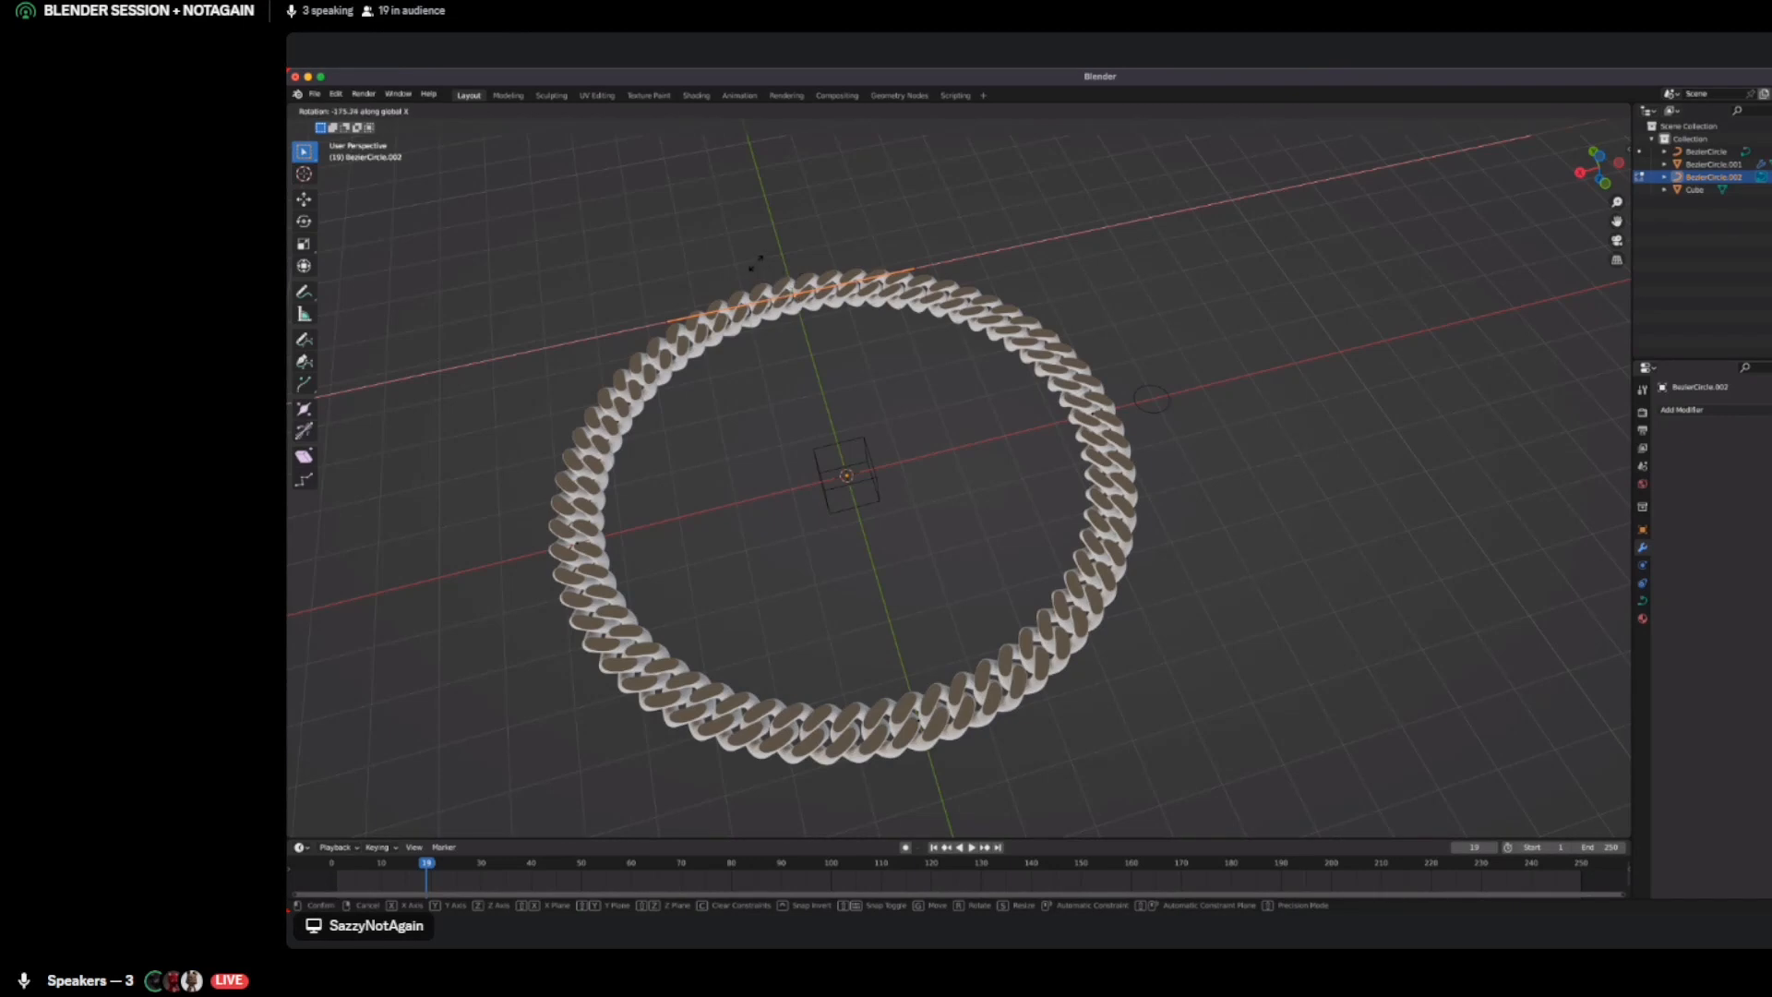
{"action": "left_click", "coordinate": [774, 270]}
{"action": "key", "text": "ctrl+z"}
Try rotating the guide curve's far control point about the Y axis, and separately about the Z axis
{"action": "key", "text": "r"}
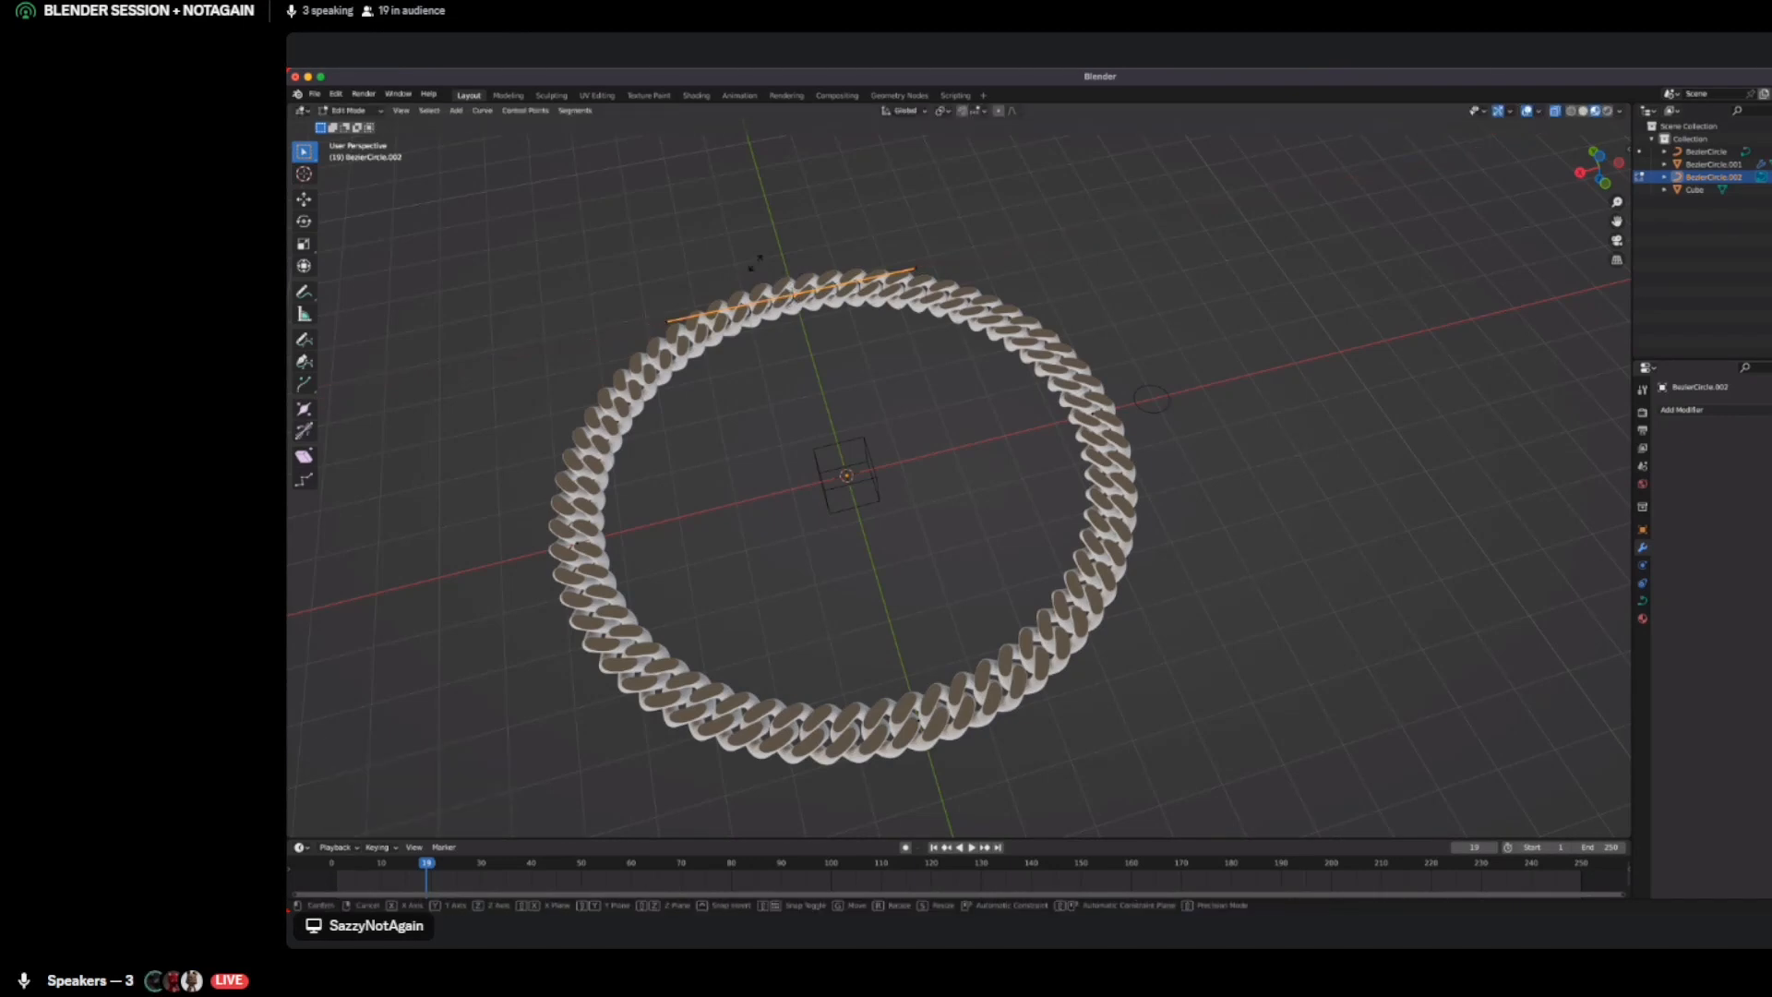
{"action": "key", "text": "y"}
{"action": "left_click", "coordinate": [783, 265]}
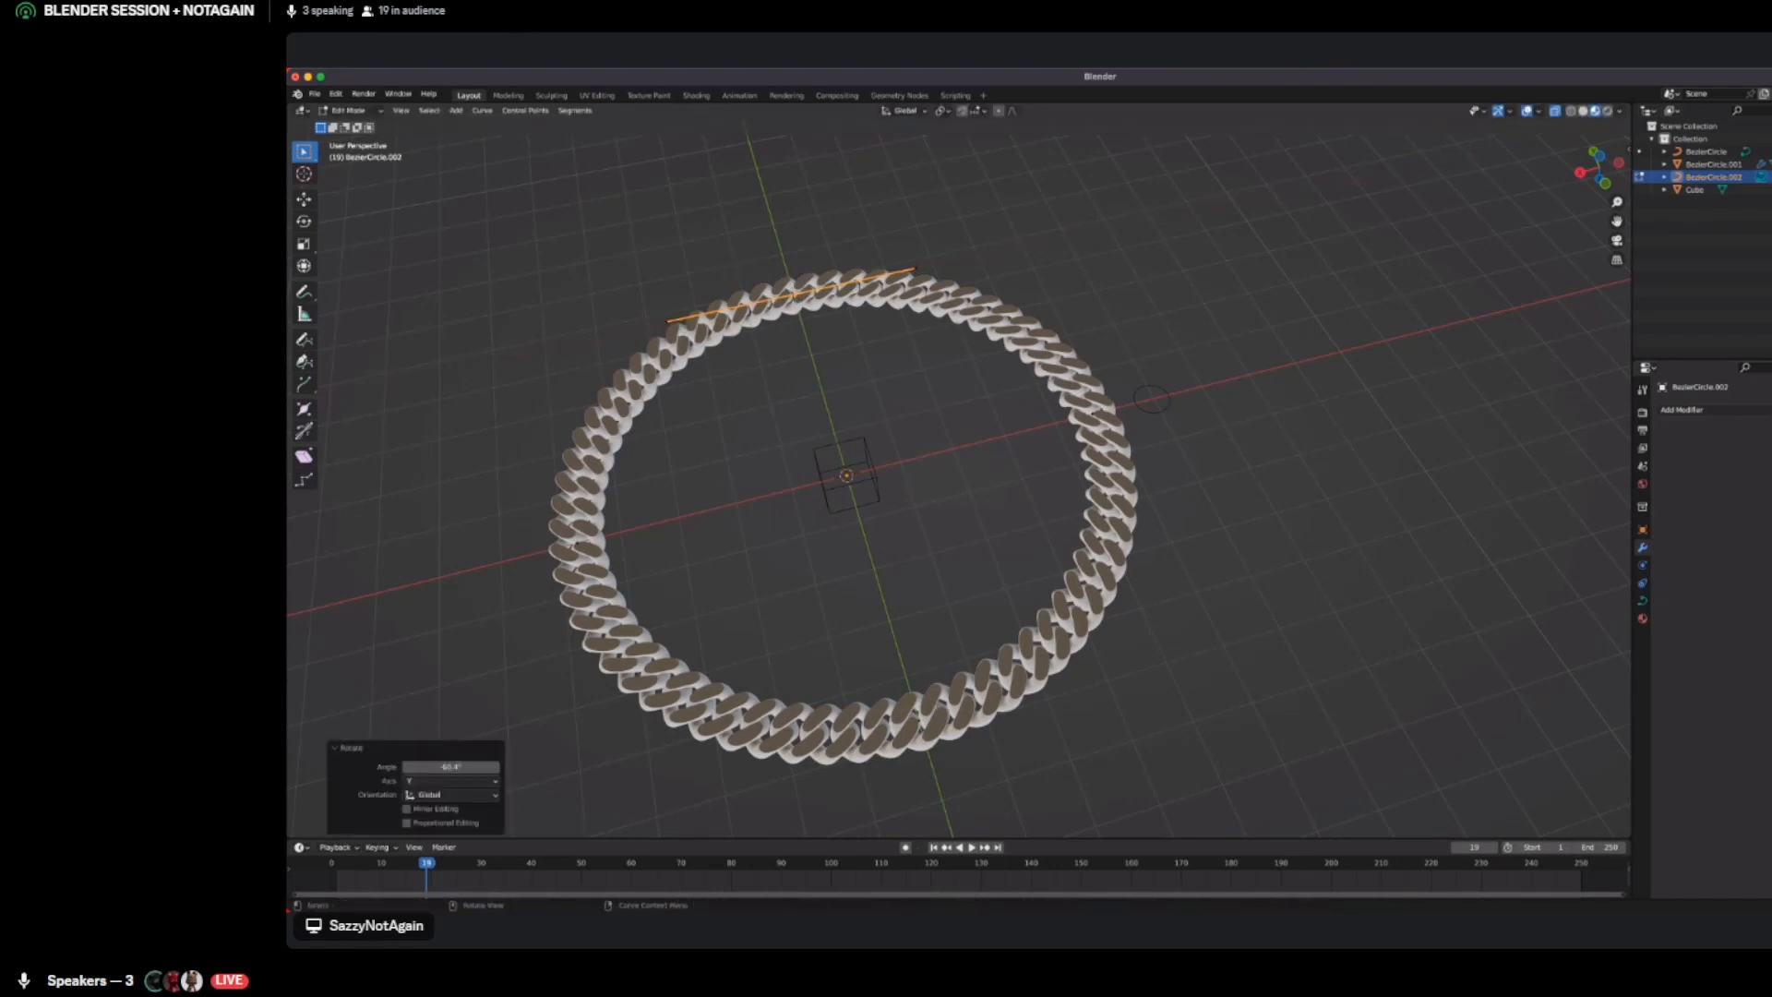
{"action": "key", "text": "ctrl+z"}
{"action": "key", "text": "r"}
{"action": "key", "text": "z"}
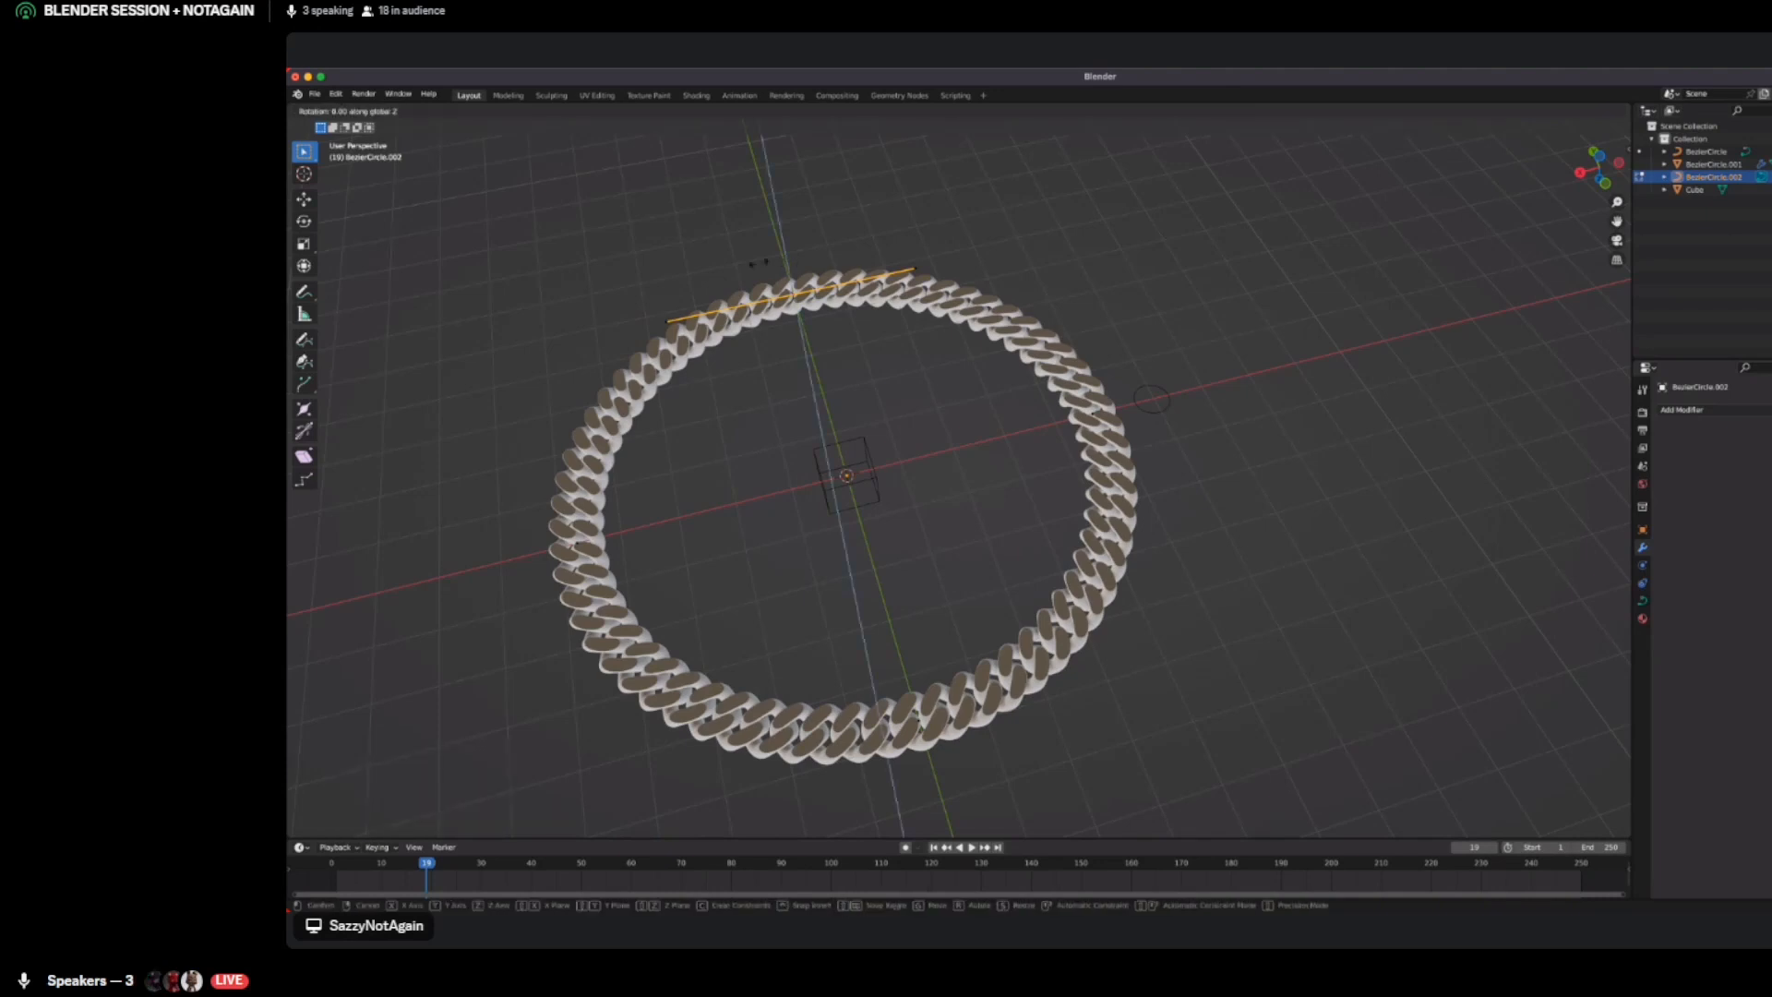
{"action": "left_click", "coordinate": [805, 268]}
Try a free rotation of the guide curve's far control point, and undo the recent edits
{"action": "left_click_drag", "start_coordinate": [927, 274], "coordinate": [793, 296]}
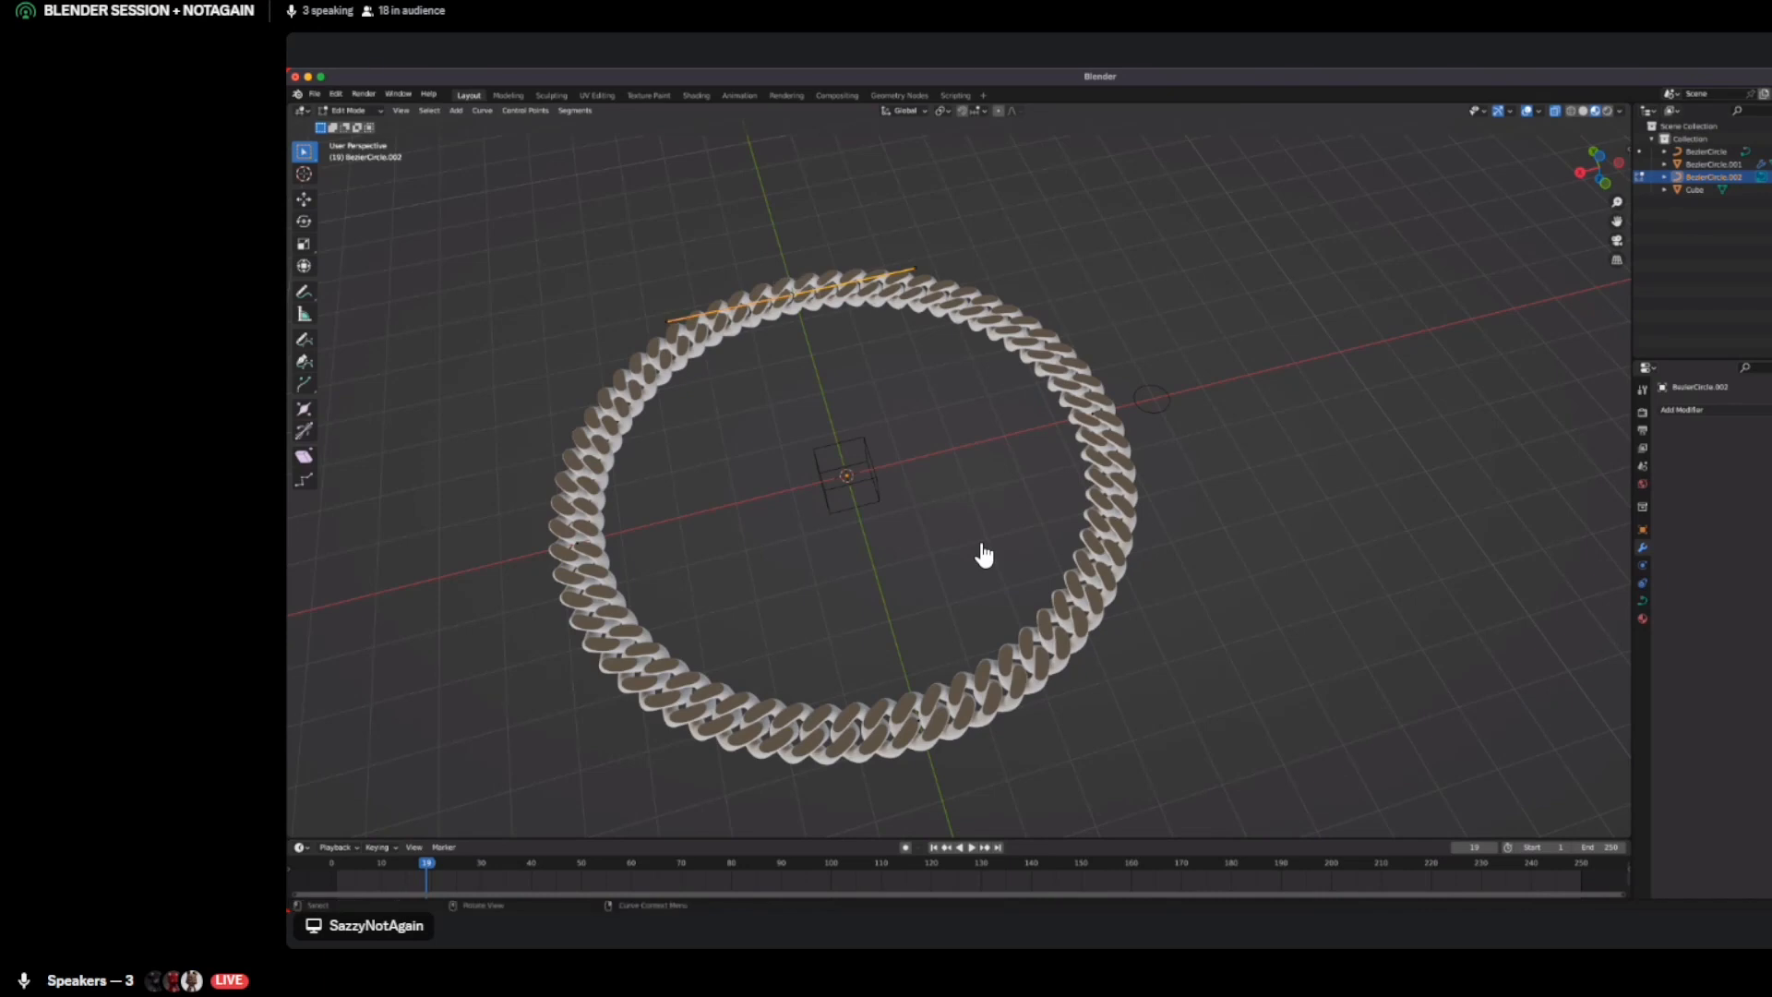
{"action": "key", "text": "r"}
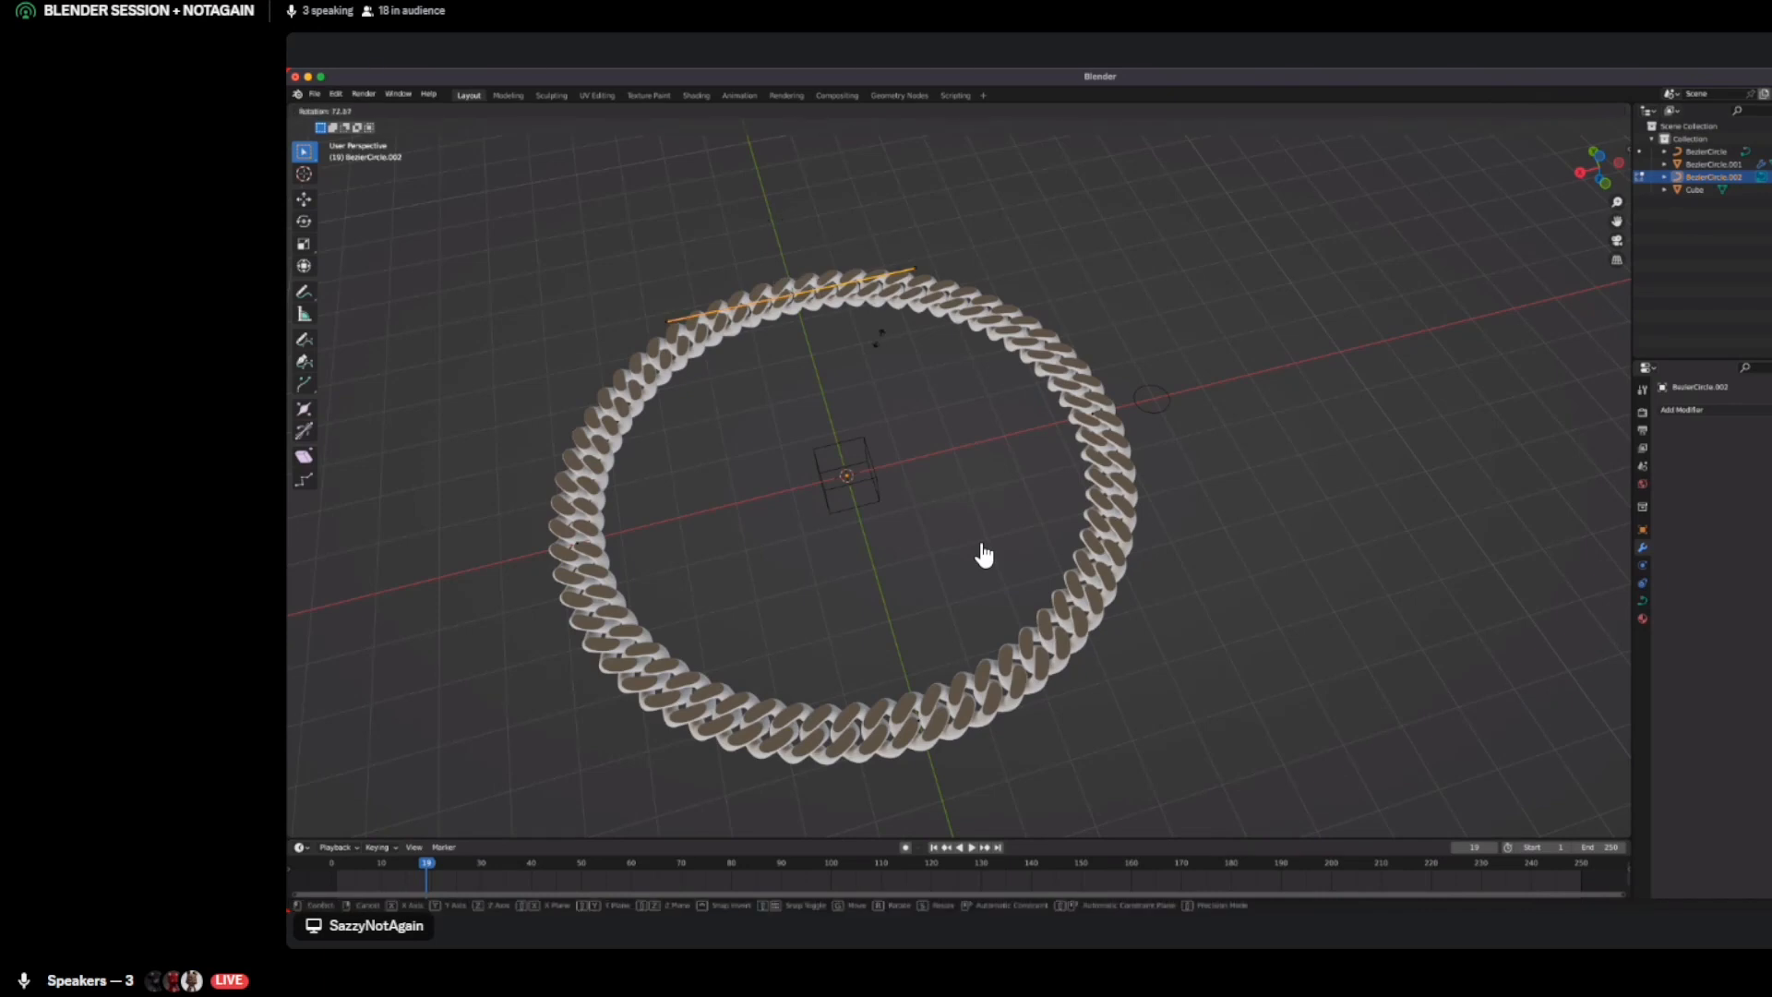
{"action": "left_click", "coordinate": [984, 554]}
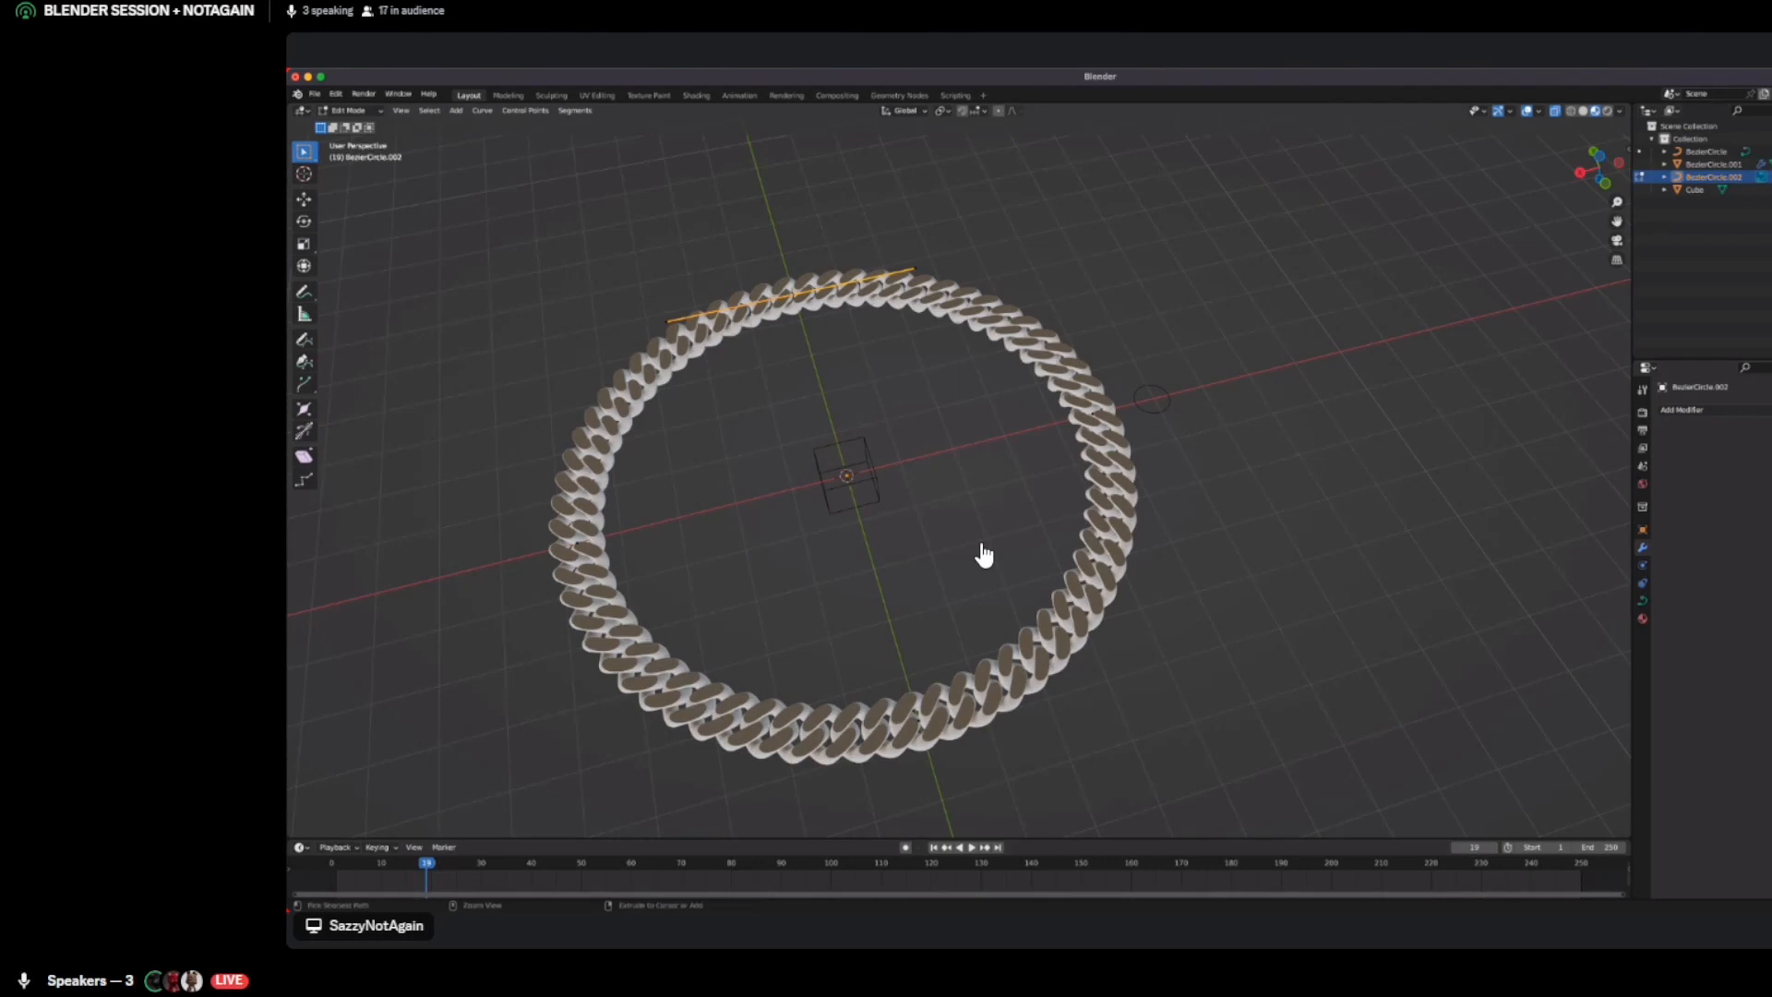
{"action": "key", "text": "ctrl+z"}
{"action": "key", "text": "ctrl+z"}
{"action": "key", "text": "ctrl+z"}
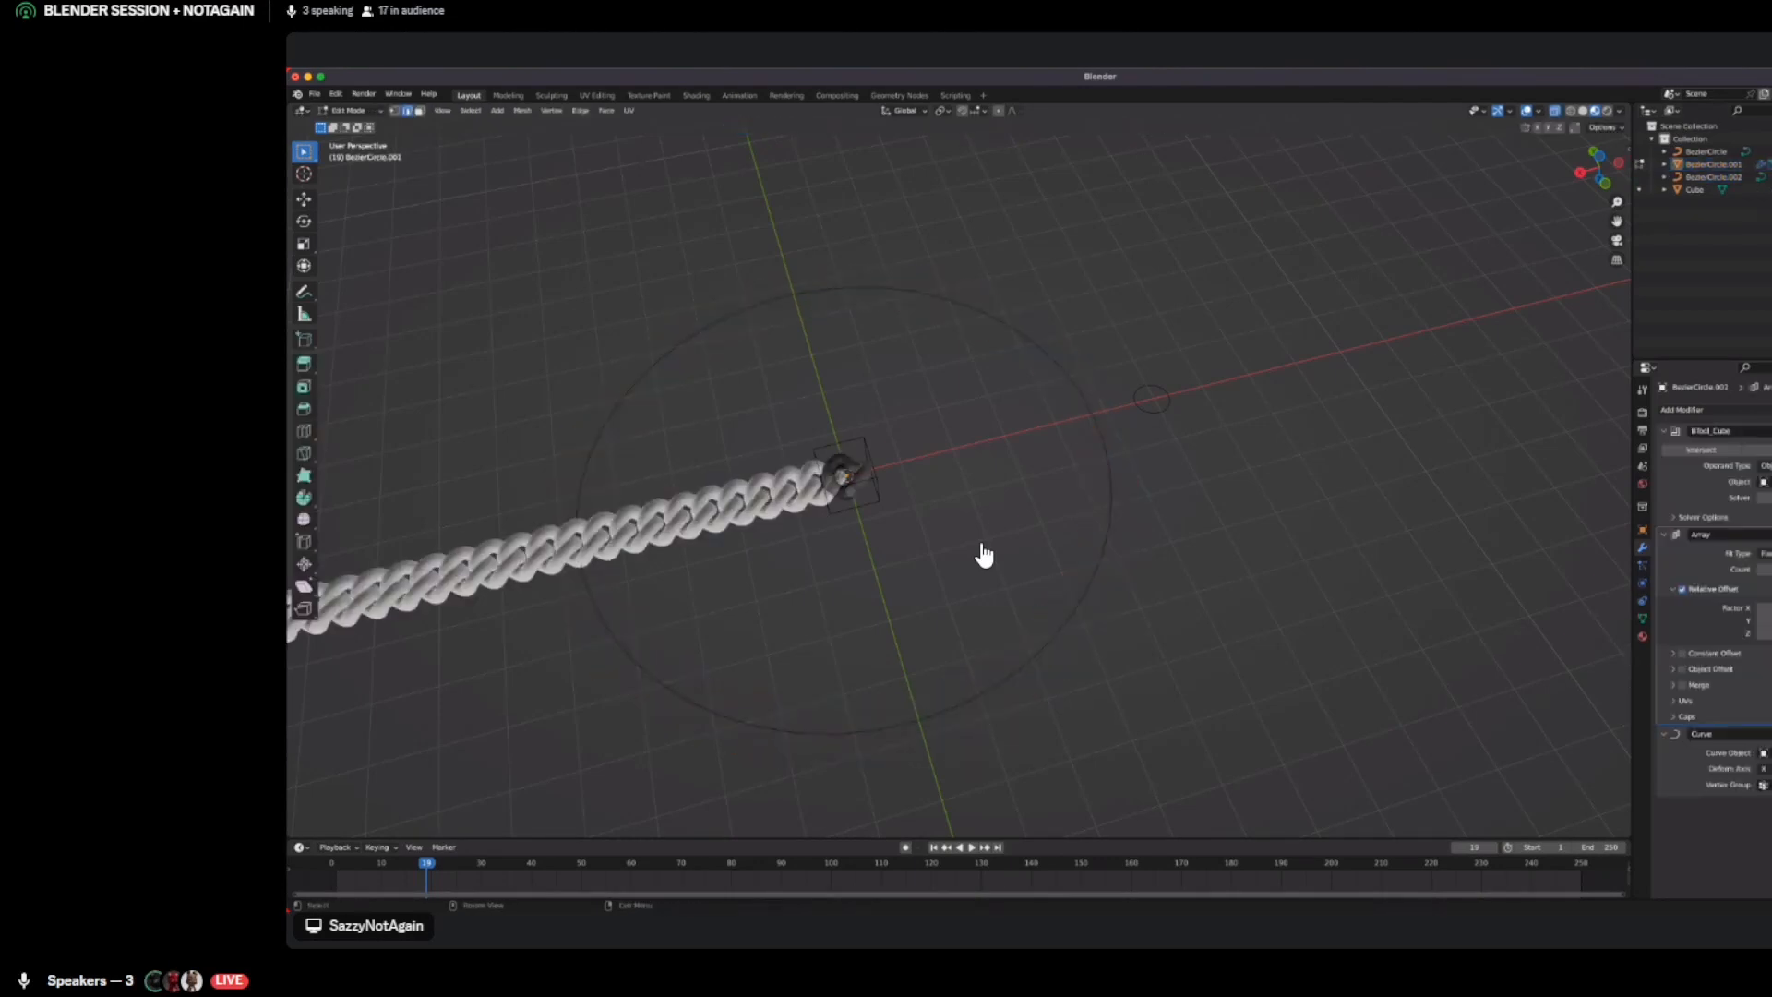
Return to Object Mode, undo the last edit on the chain, and delete the circular BezierCircle.002 guide curve
{"action": "key", "text": "x"}
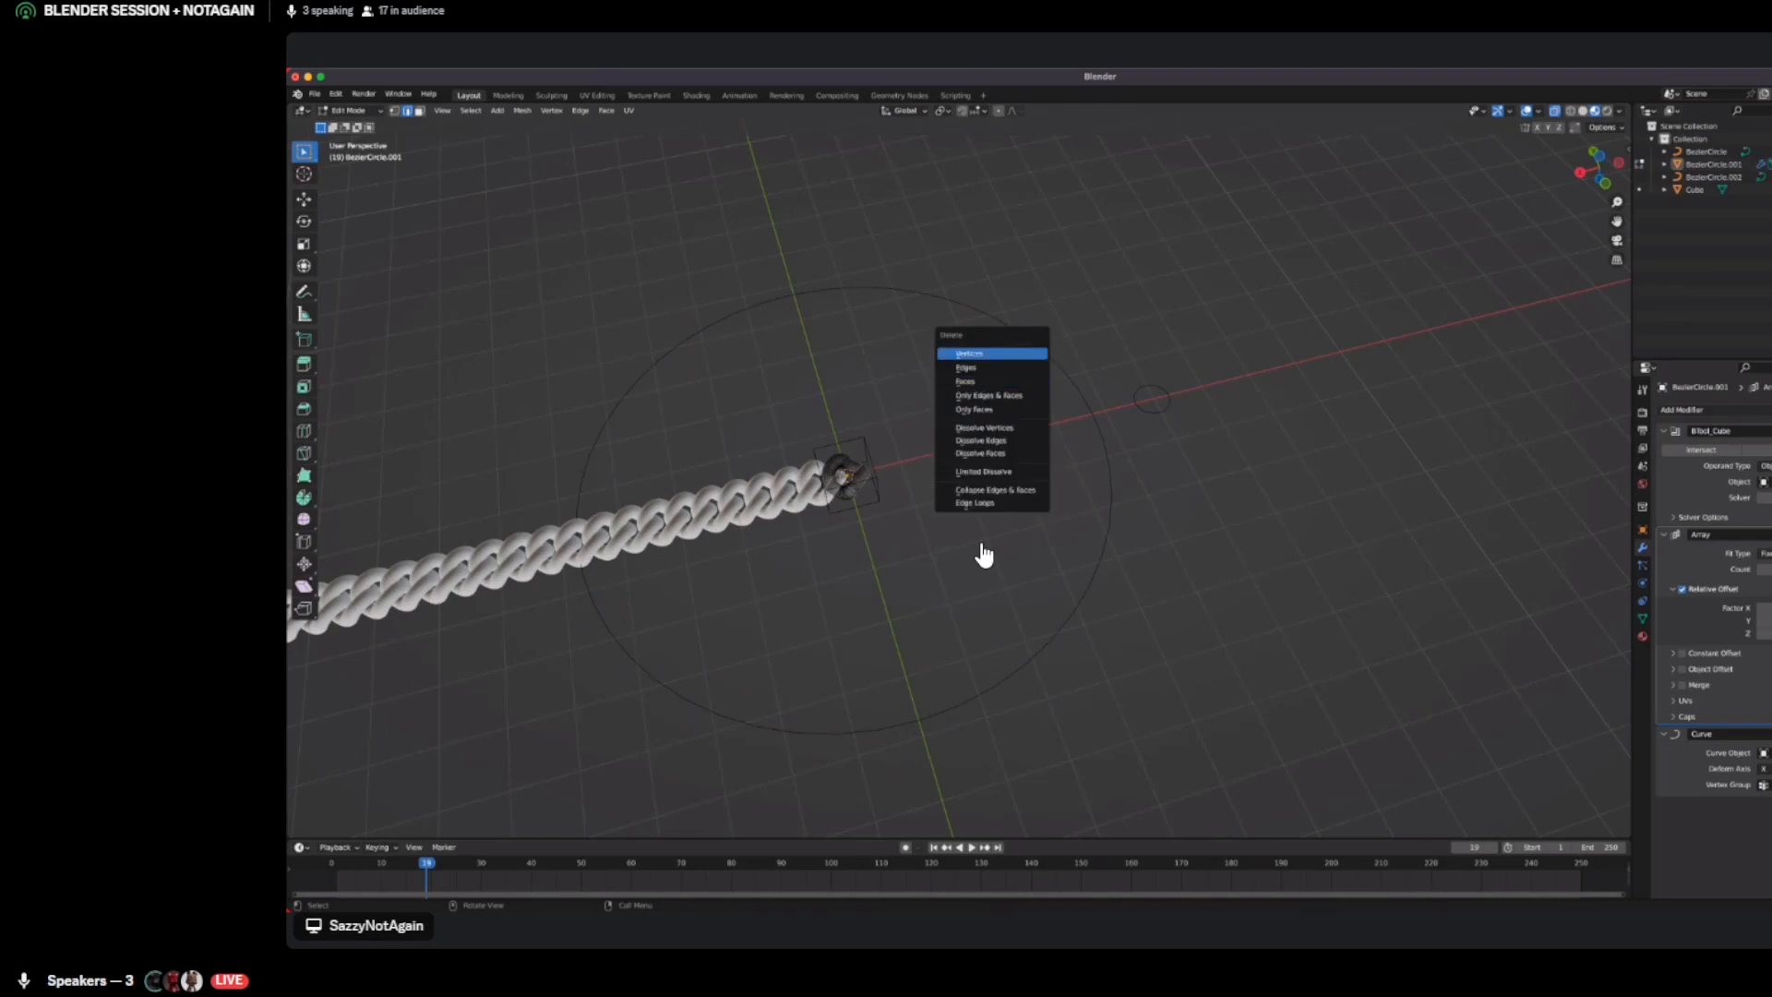
{"action": "key", "text": "Escape"}
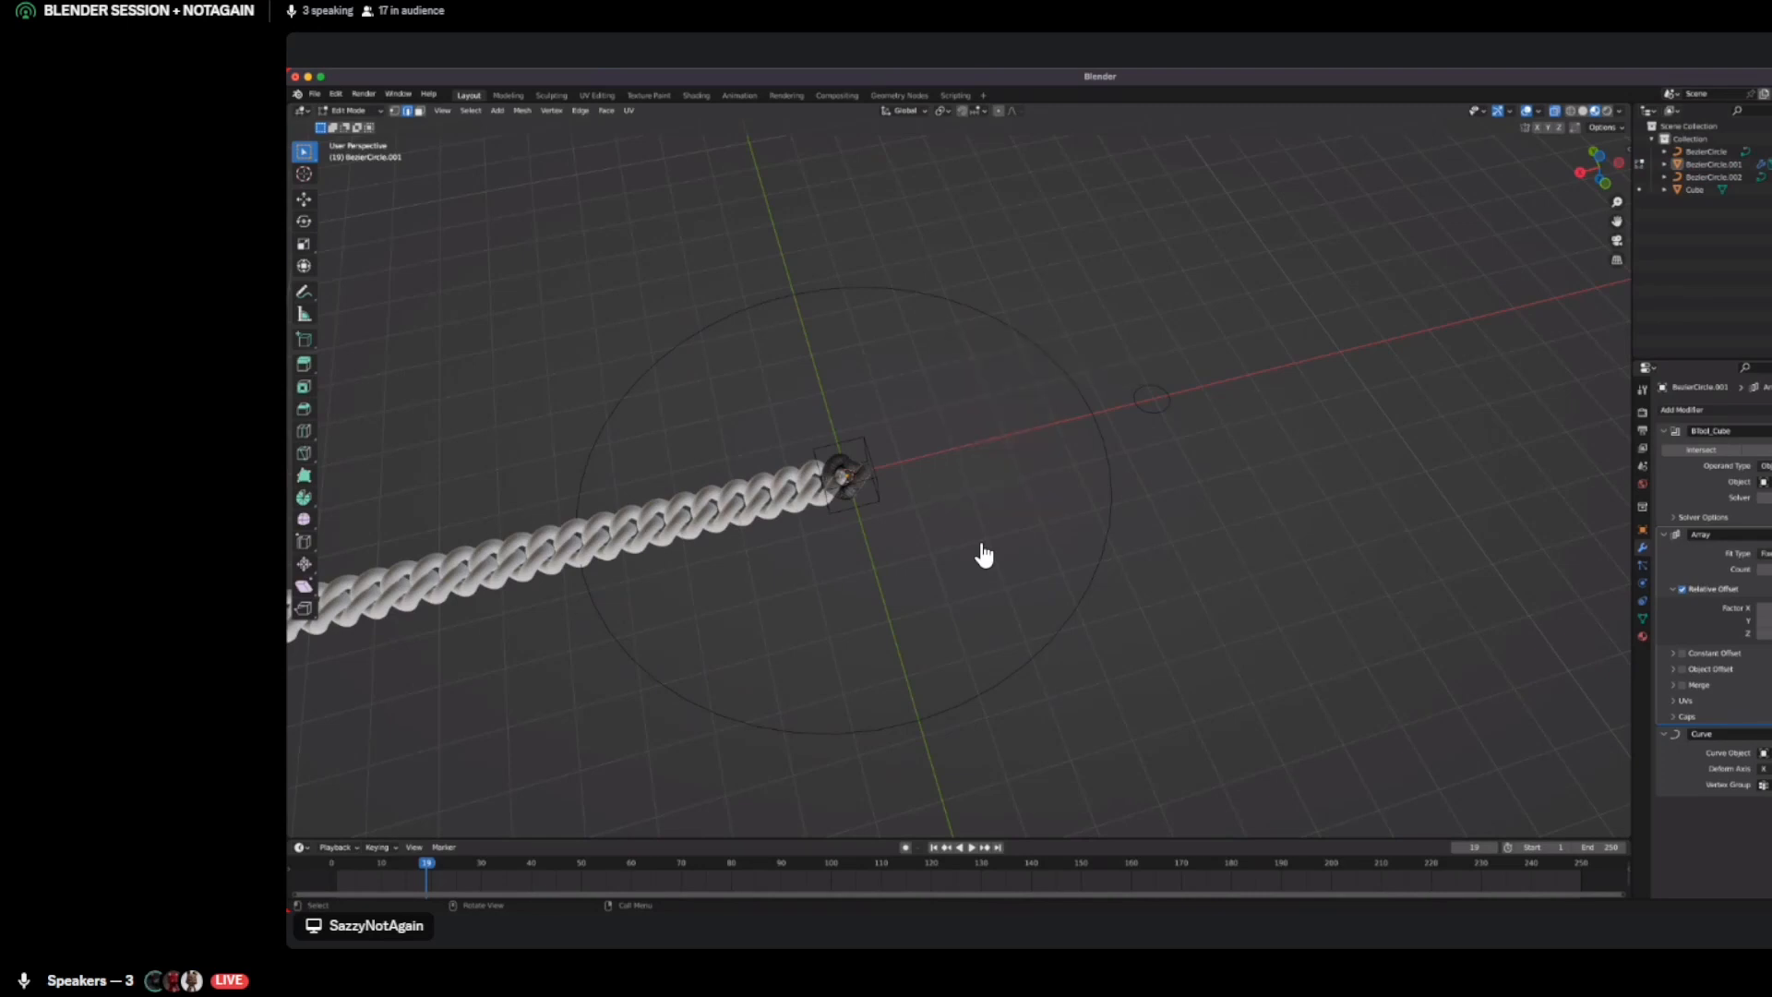
{"action": "key", "text": "Tab"}
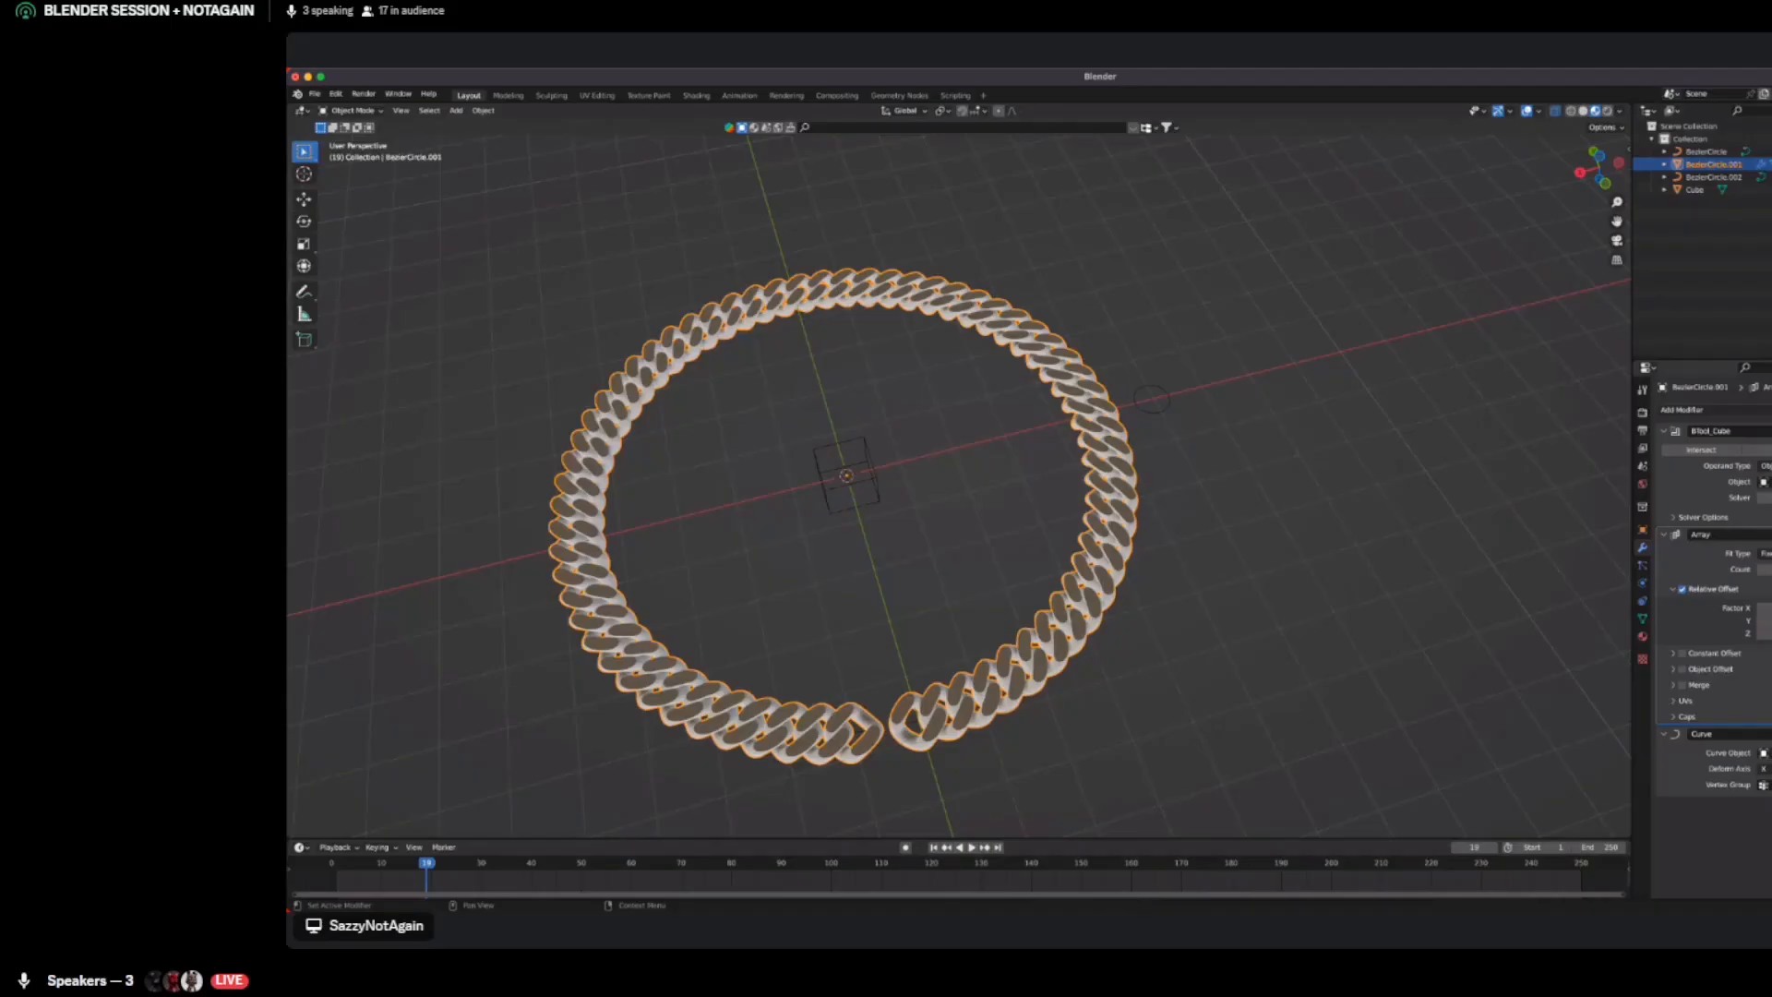
{"action": "key", "text": "ctrl+z"}
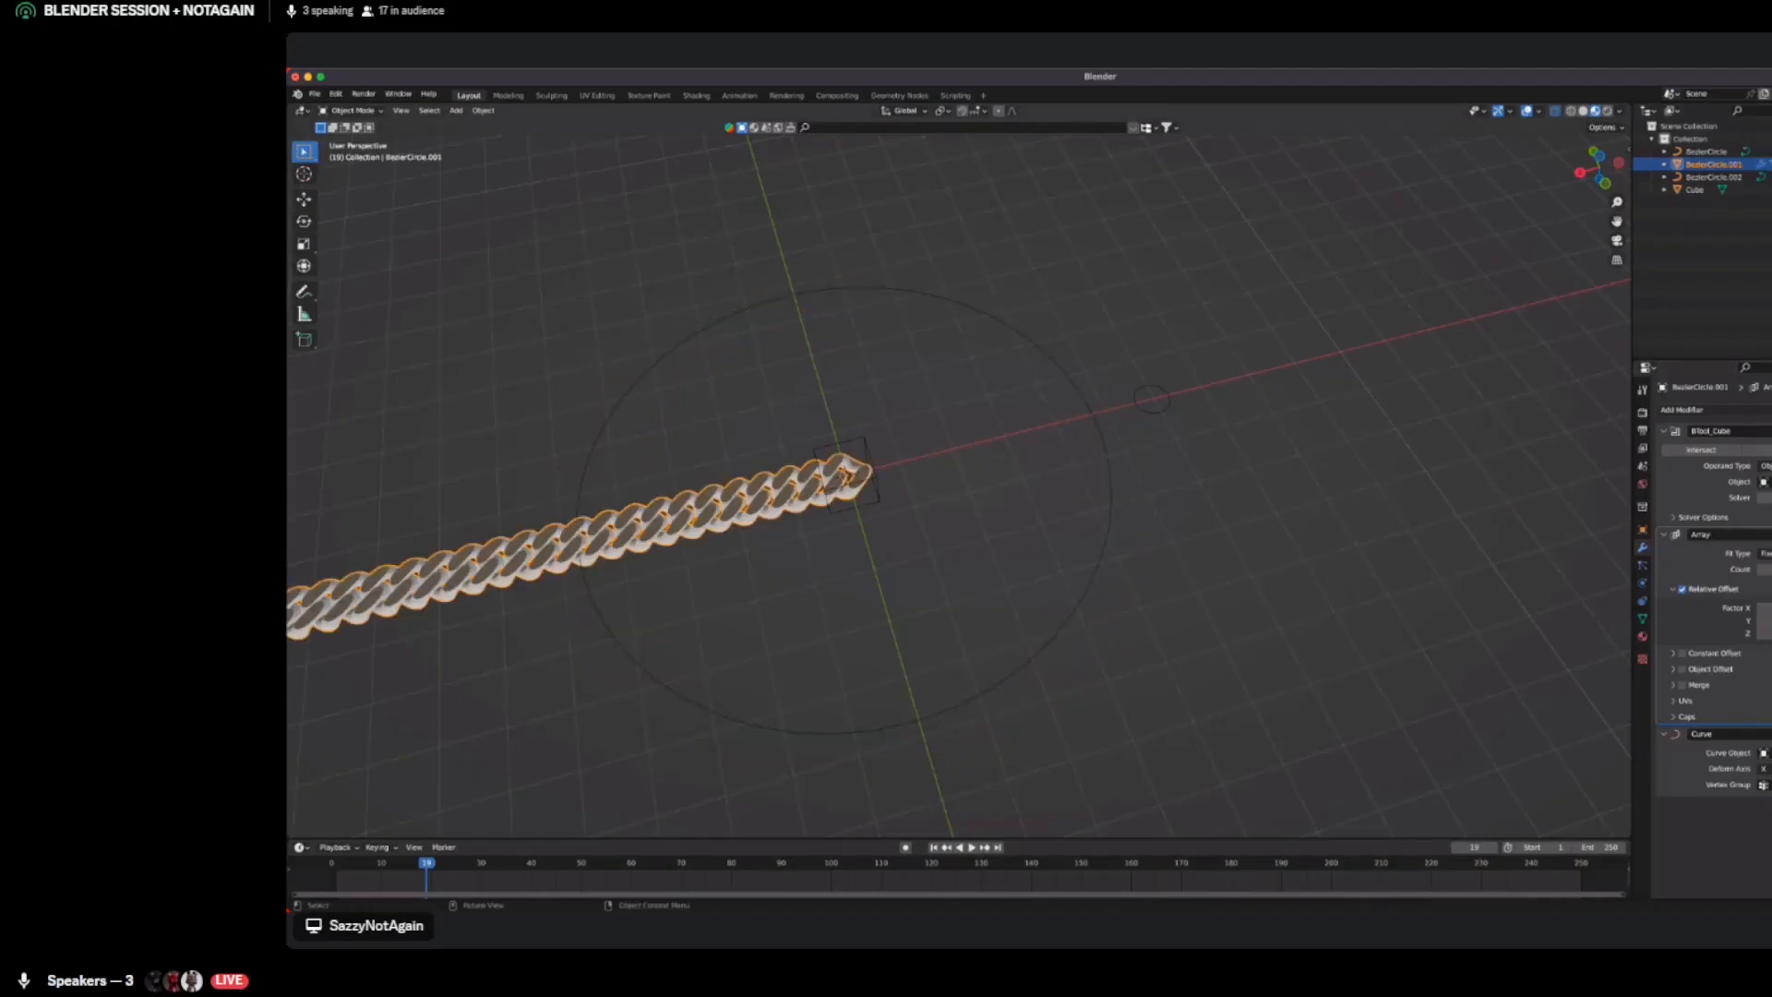
{"action": "left_click_drag", "start_coordinate": [997, 282], "coordinate": [1025, 385]}
{"action": "key", "text": "Delete"}
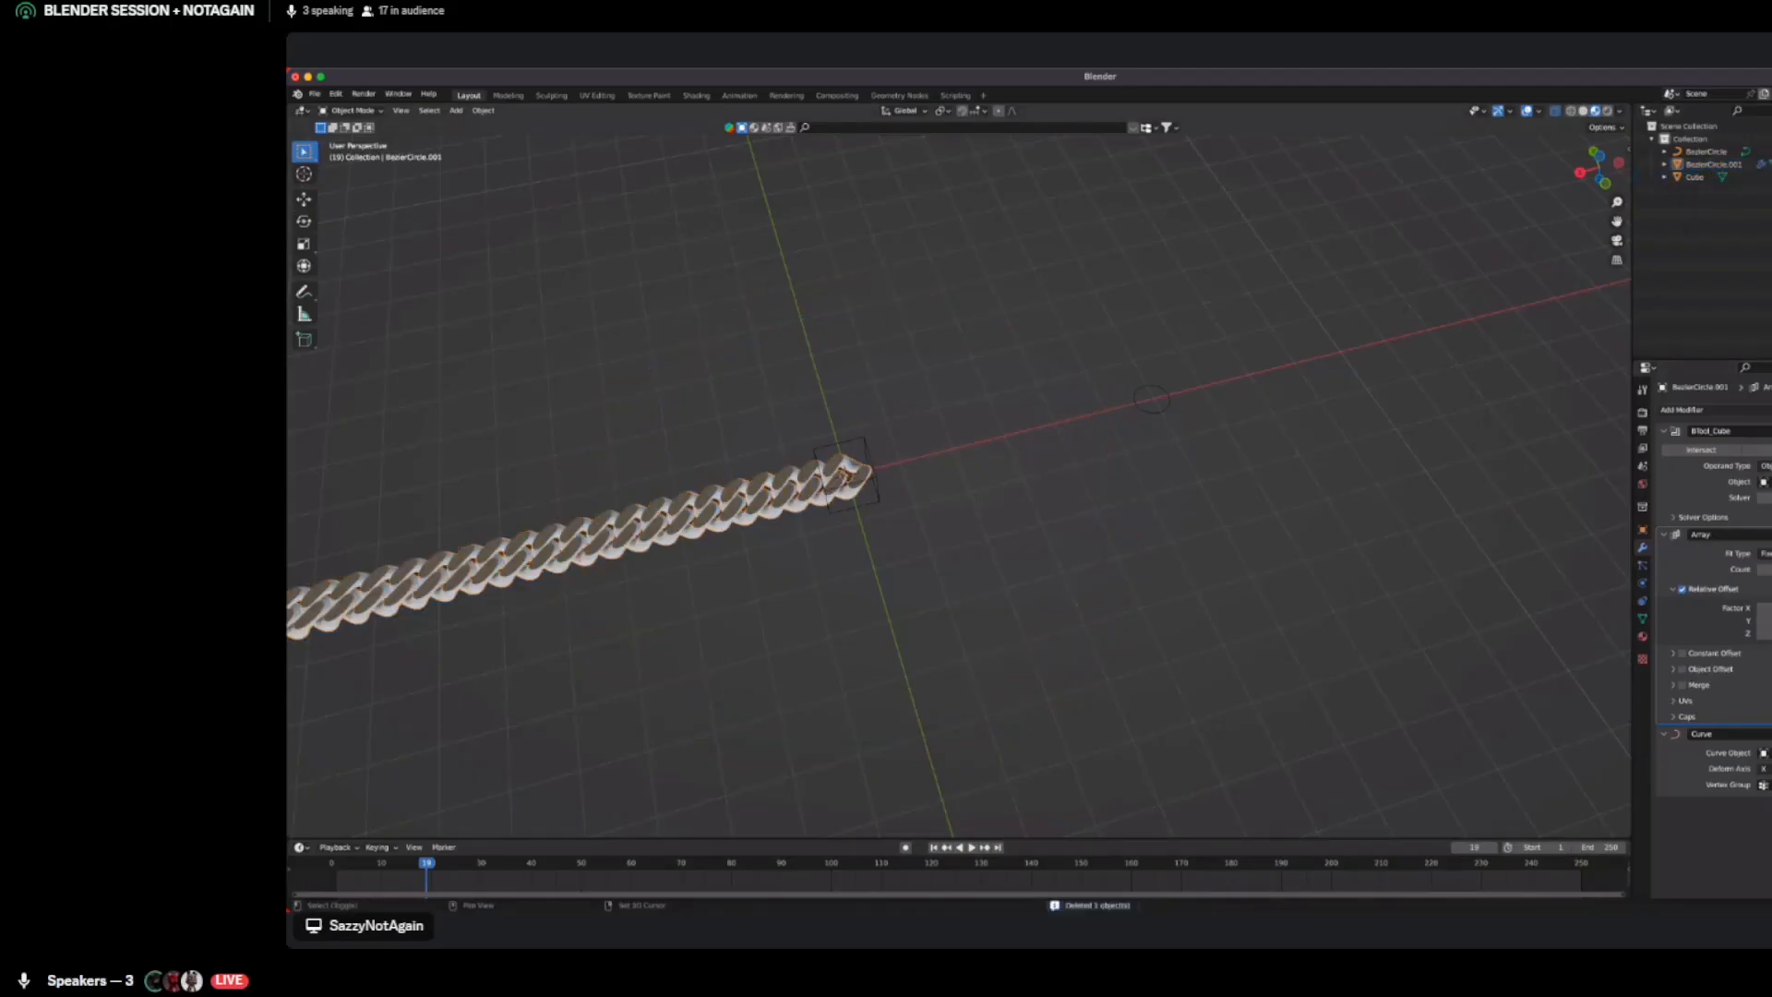
Add a Bezier curve, scale it uniformly to about 4.78, and move it away from the chain
{"action": "key", "text": "shift+a"}
{"action": "mouse_move", "coordinate": [821, 312]}
{"action": "left_click", "coordinate": [932, 319]}
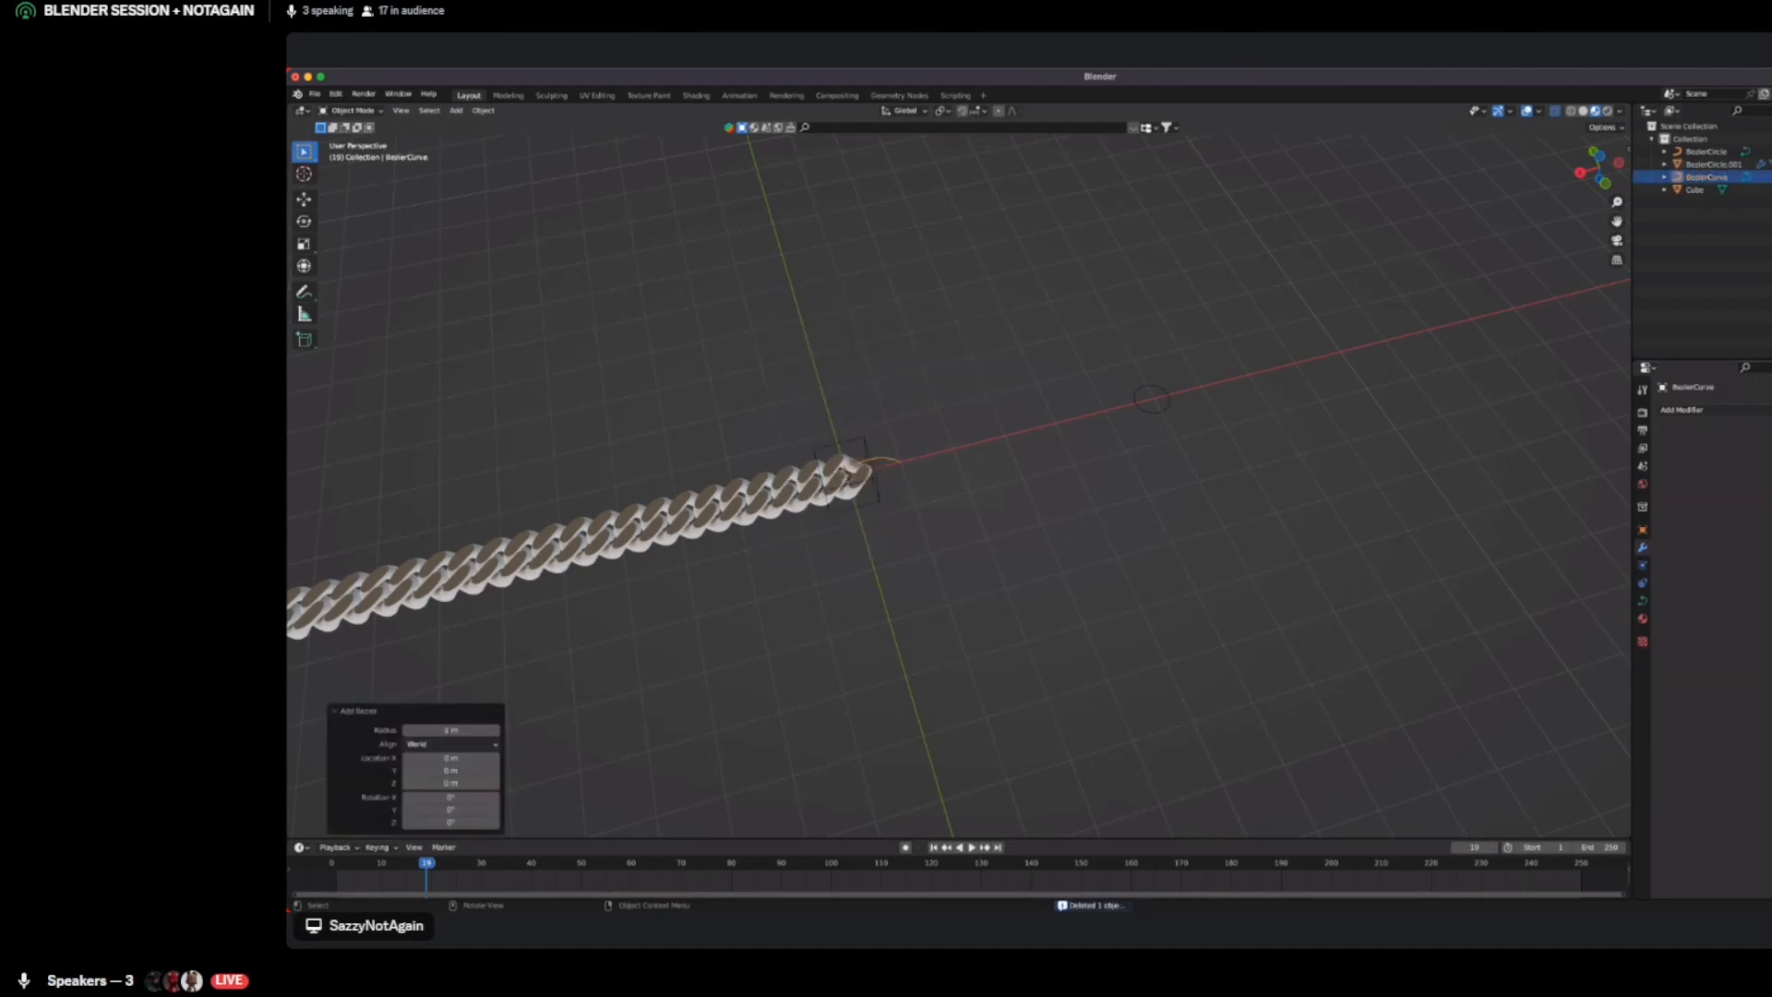
{"action": "key", "text": "s"}
{"action": "key", "text": "Return"}
{"action": "key", "text": "g"}
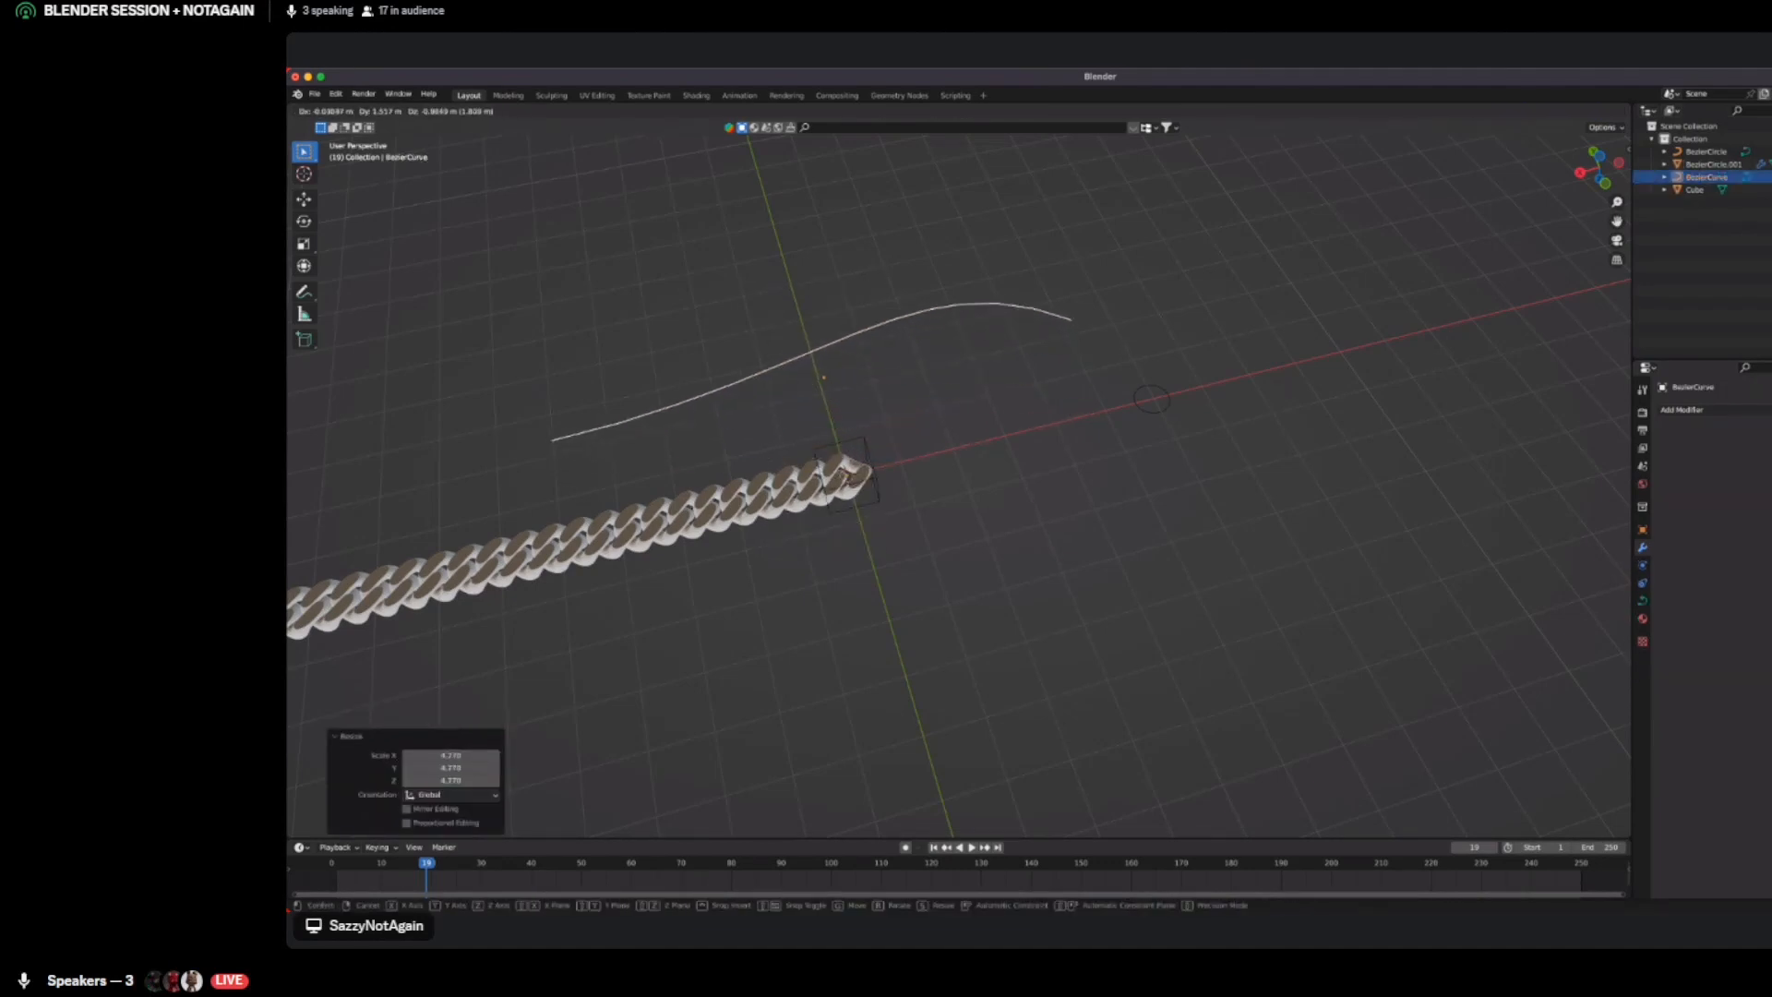
{"action": "key", "text": "Return"}
Extrude the Bezier curve's end point towards the near side, rotate the new point, and close the curve into a loop
{"action": "key", "text": "Tab"}
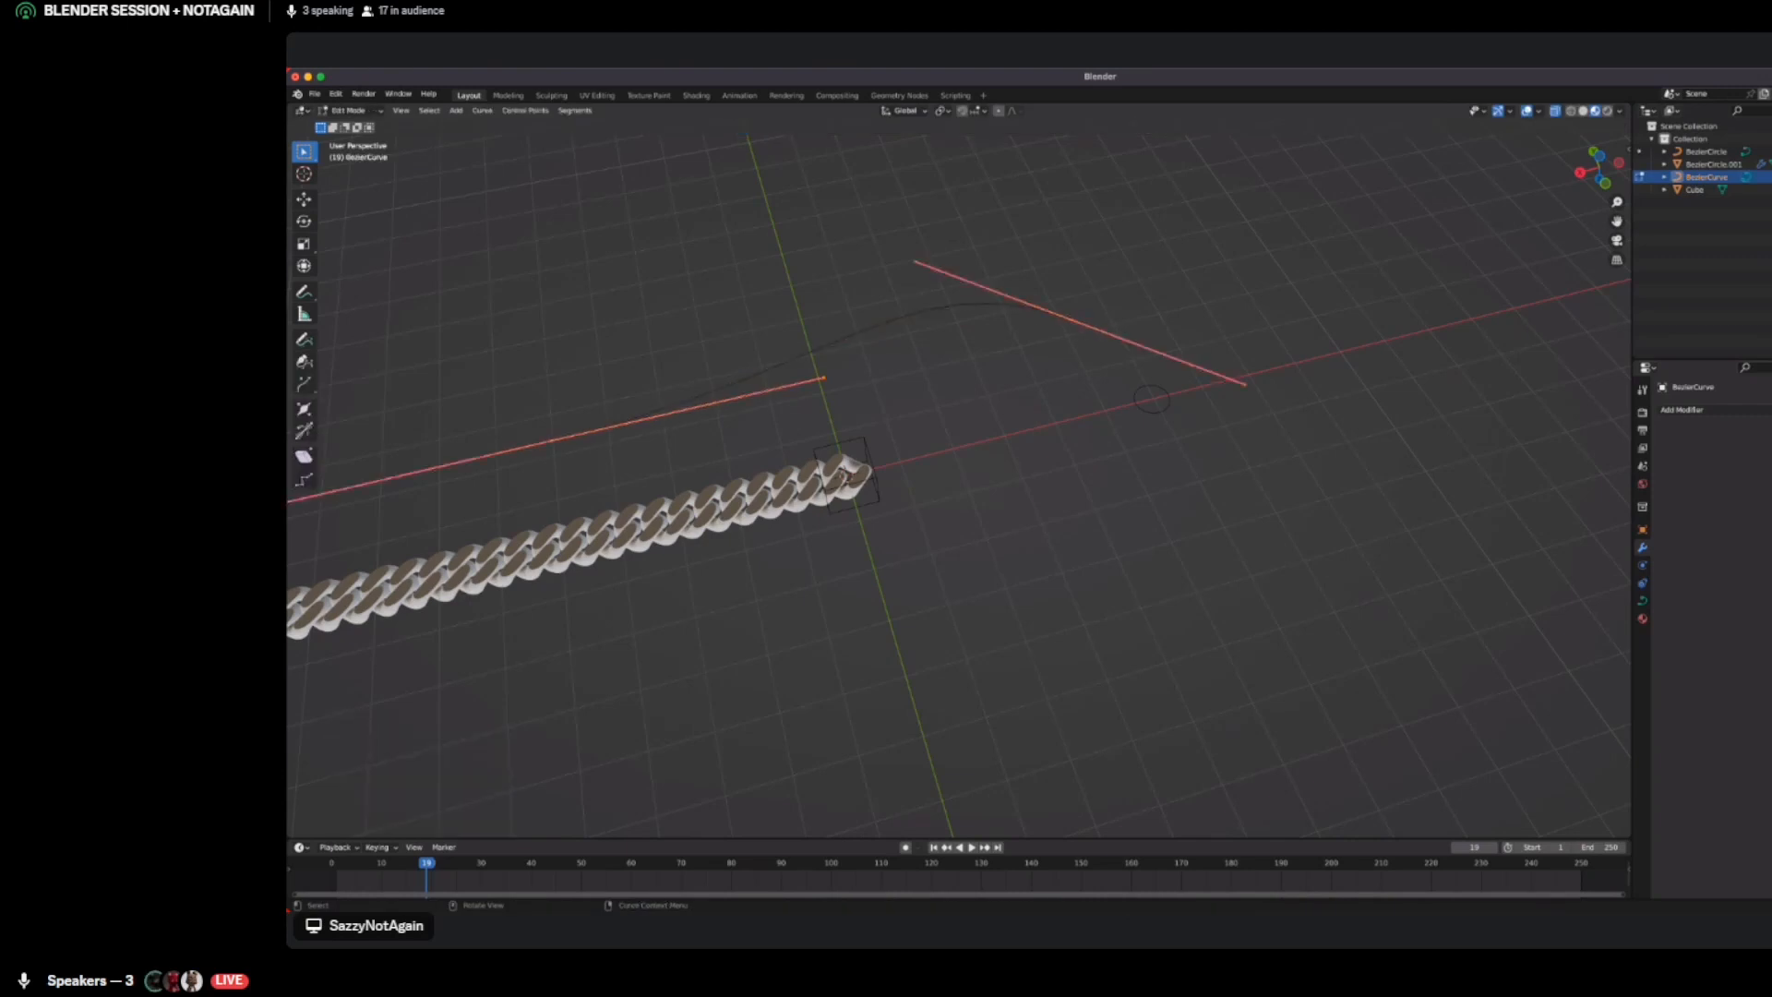
{"action": "left_click", "coordinate": [1053, 310]}
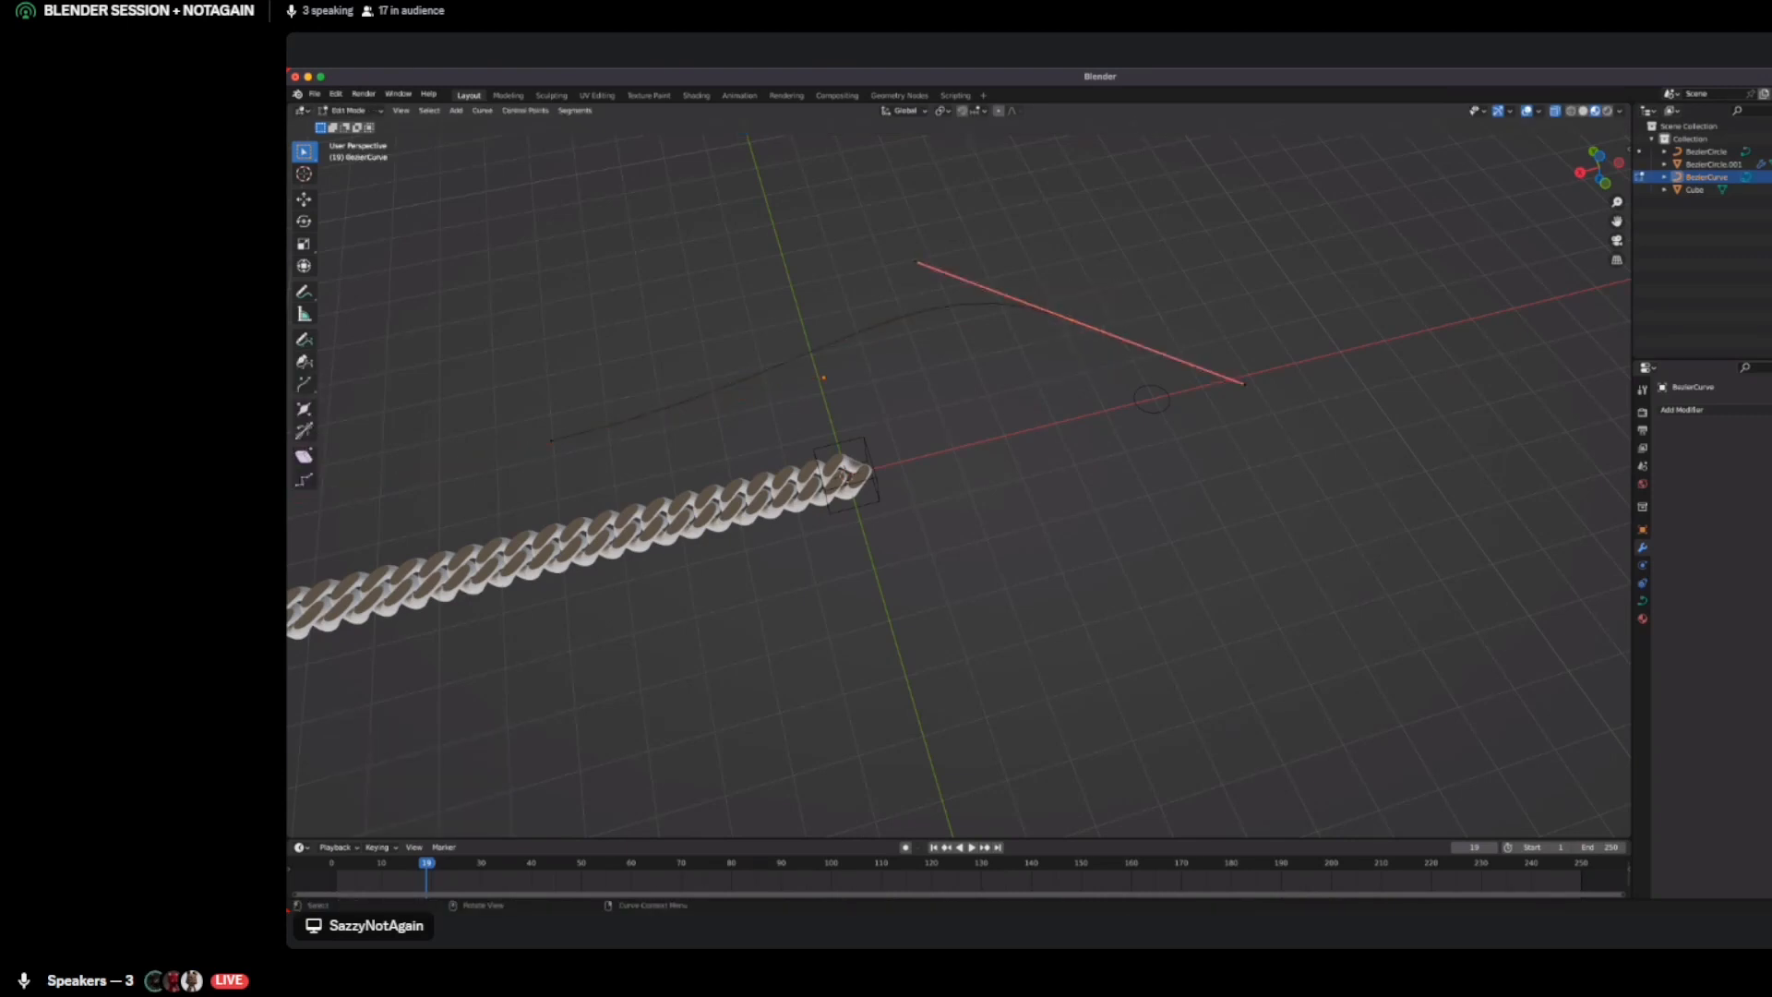
{"action": "key", "text": "g"}
{"action": "left_click", "coordinate": [1316, 626]}
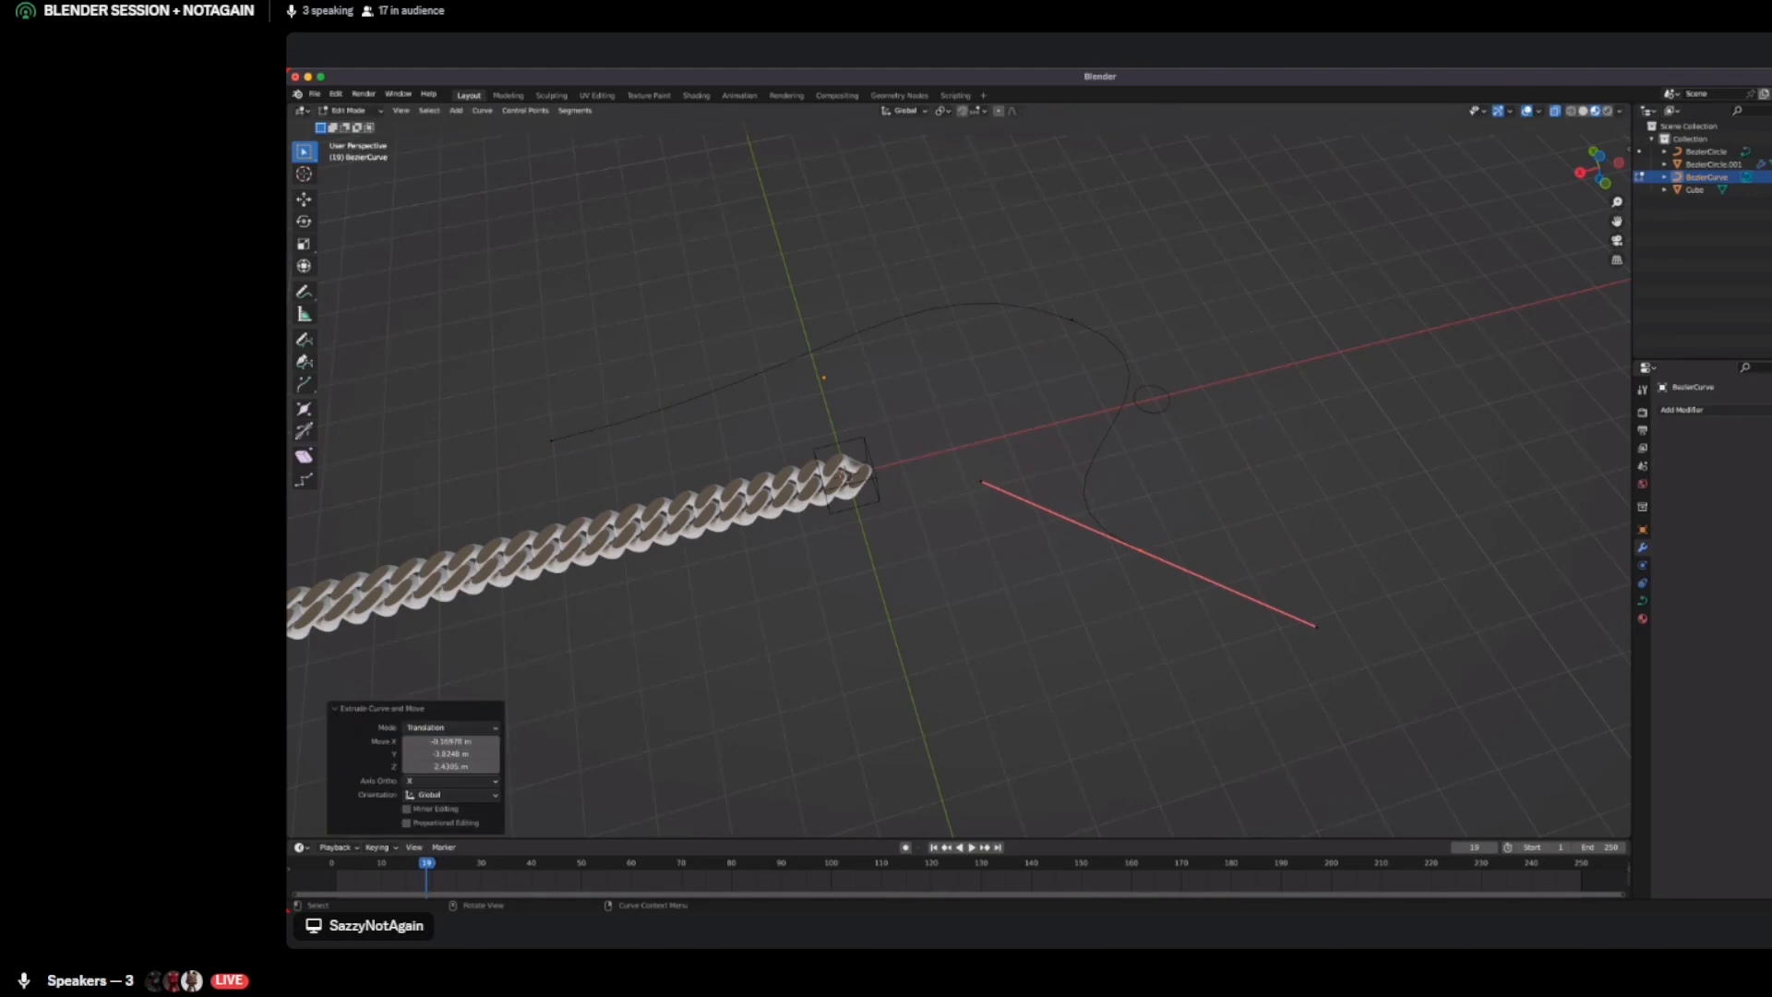
{"action": "key", "text": "r"}
{"action": "left_click", "coordinate": [1274, 573]}
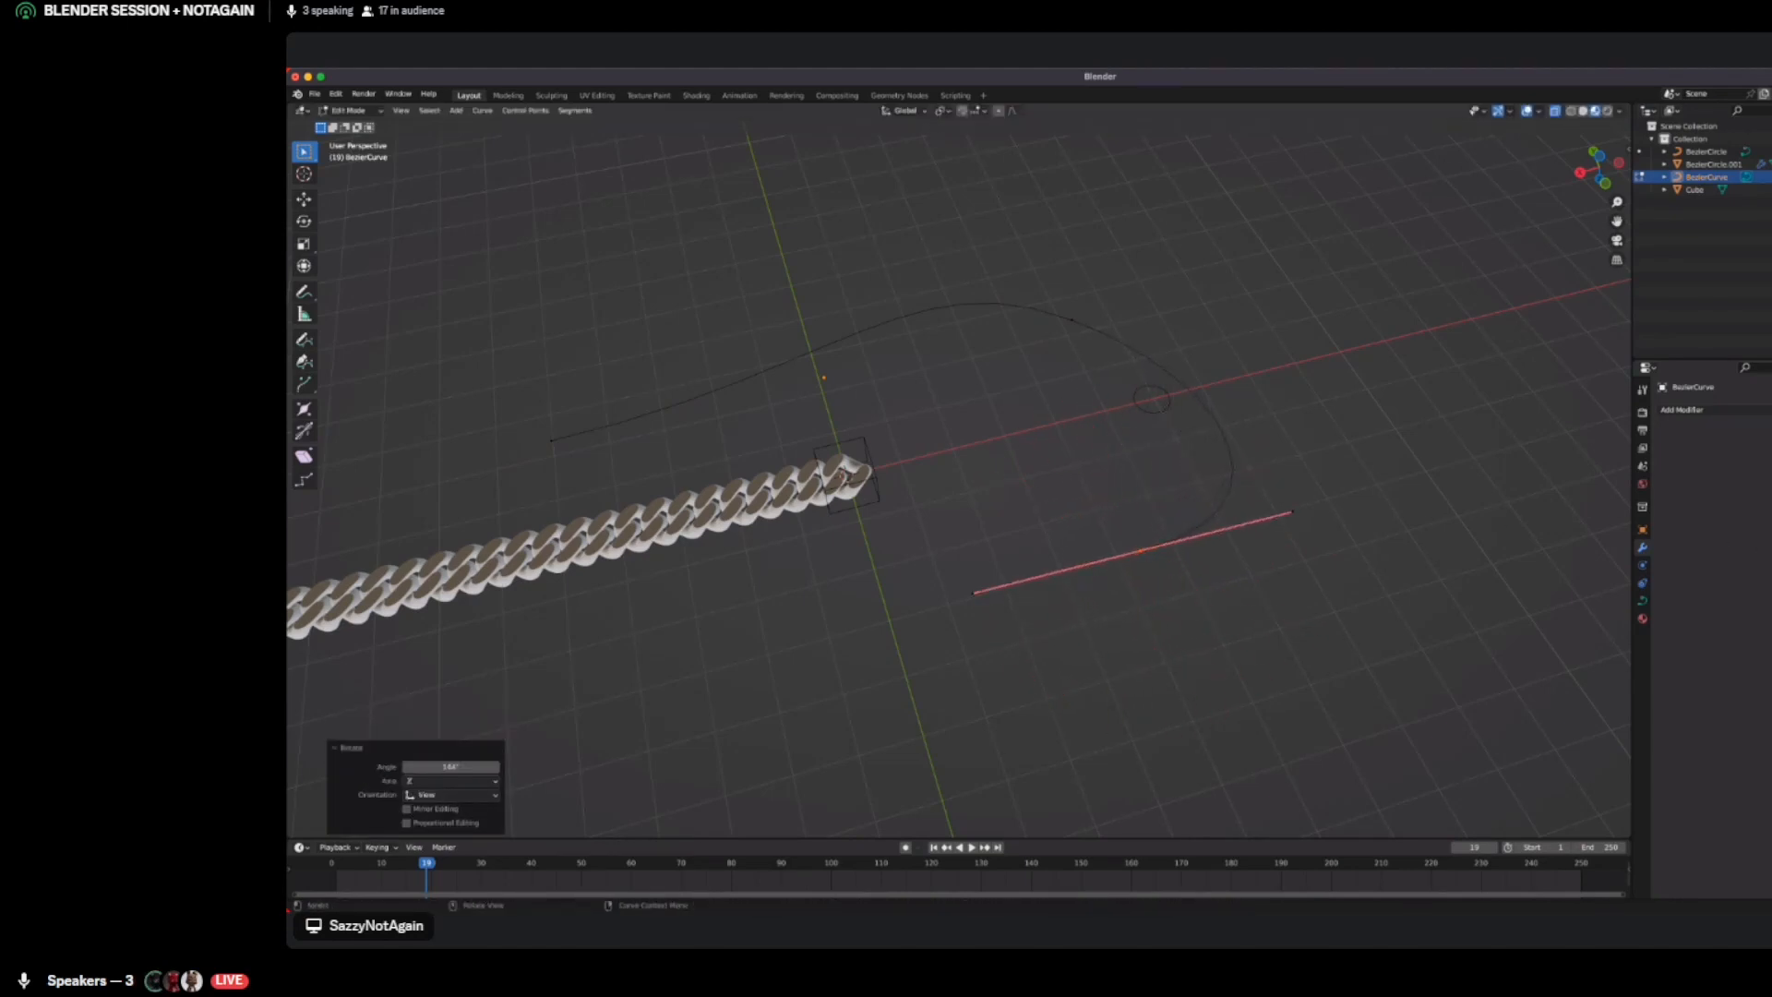
{"action": "left_click", "coordinate": [552, 441], "text": "shift"}
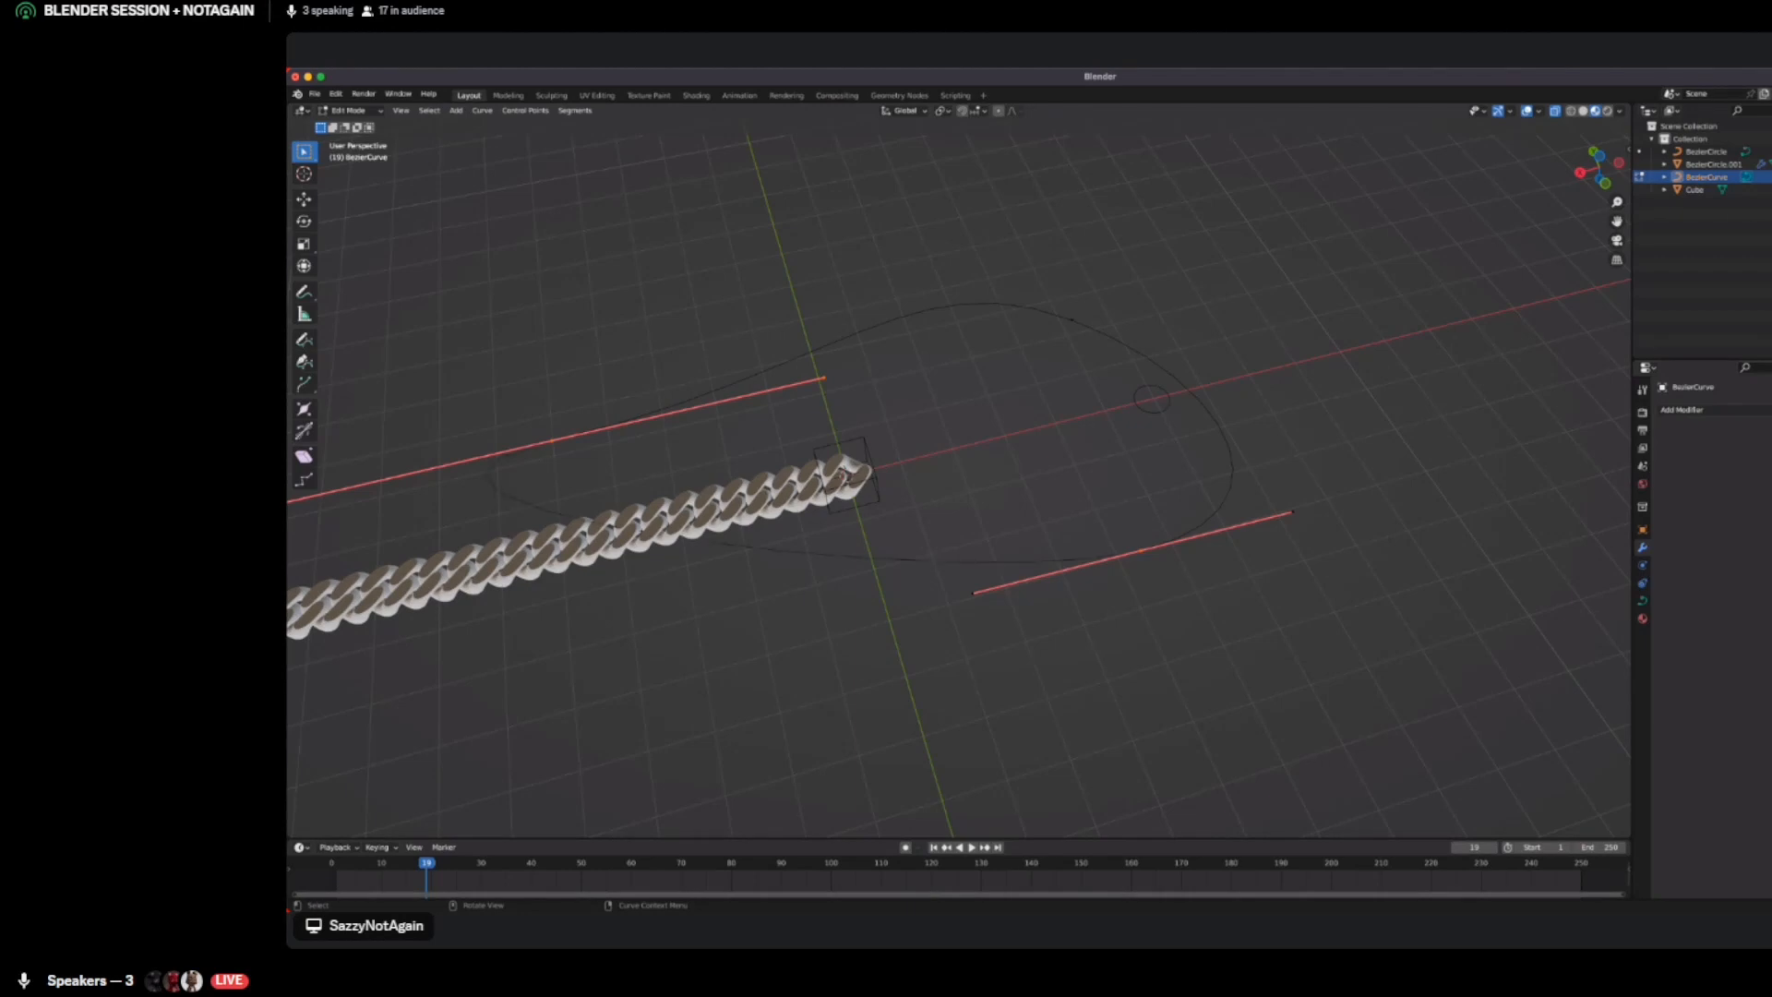
{"action": "key", "text": "Tab"}
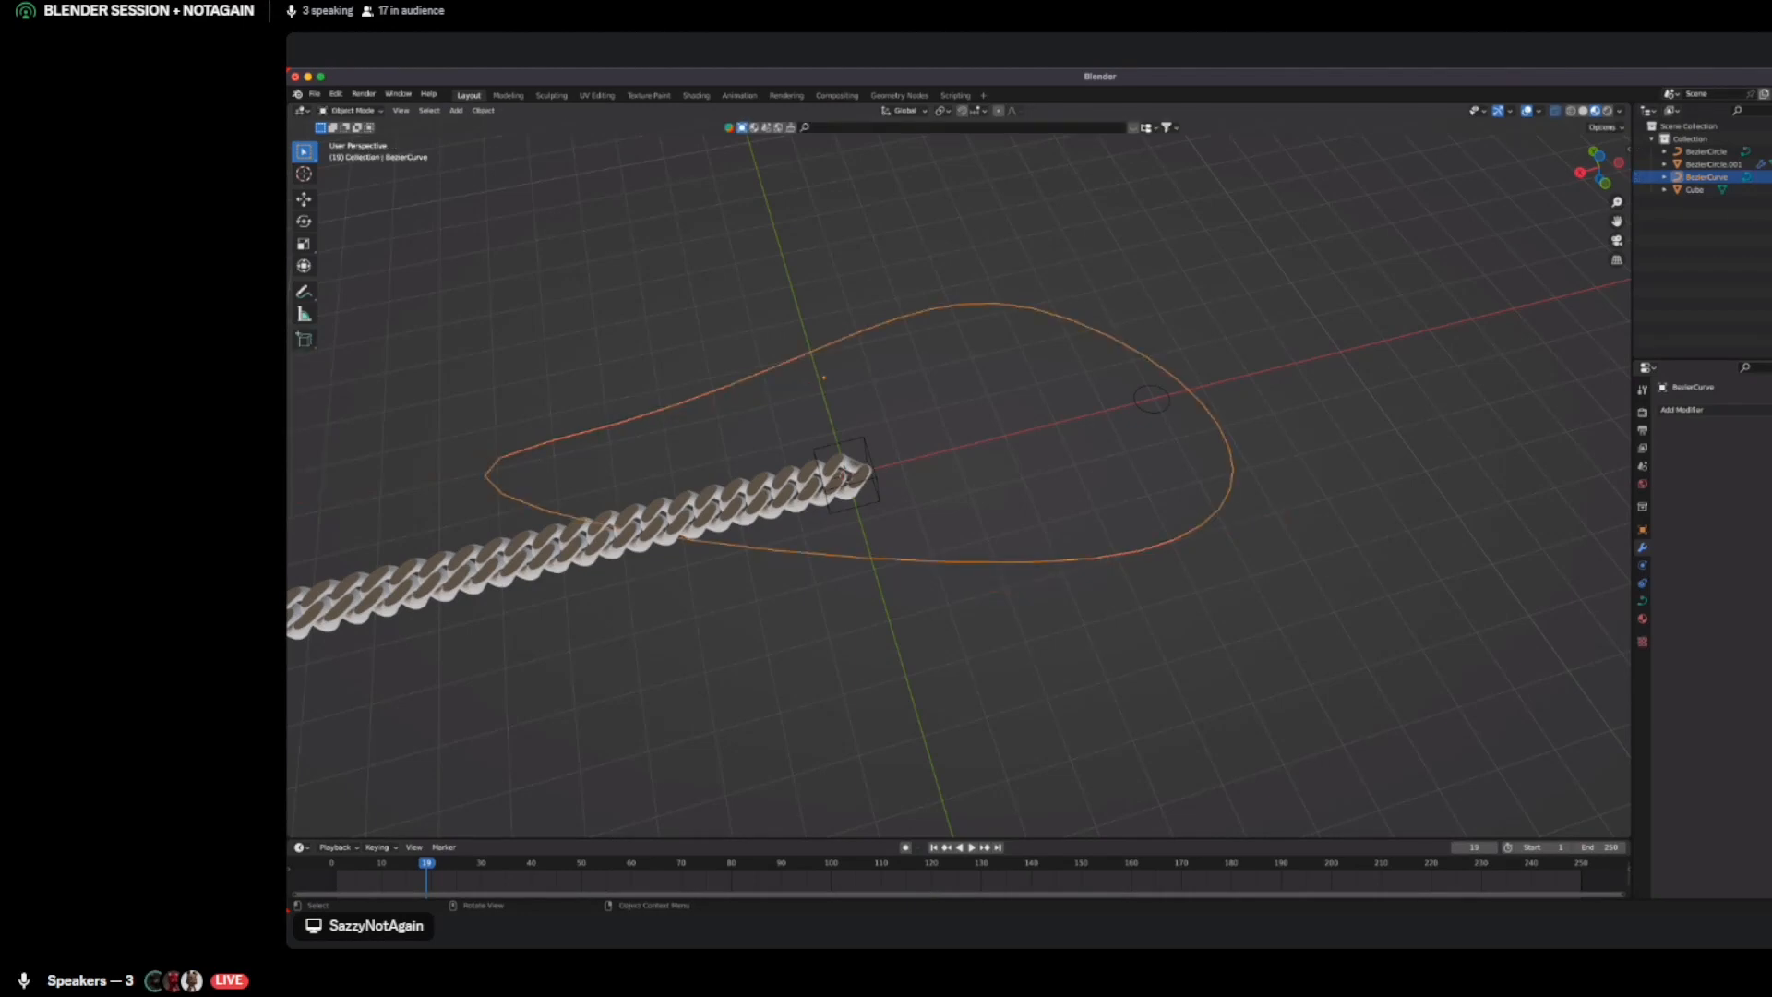
Try bending the chain along the new loop by assigning BezierCurve as the Curve modifier's object
{"action": "left_click", "coordinate": [841, 476]}
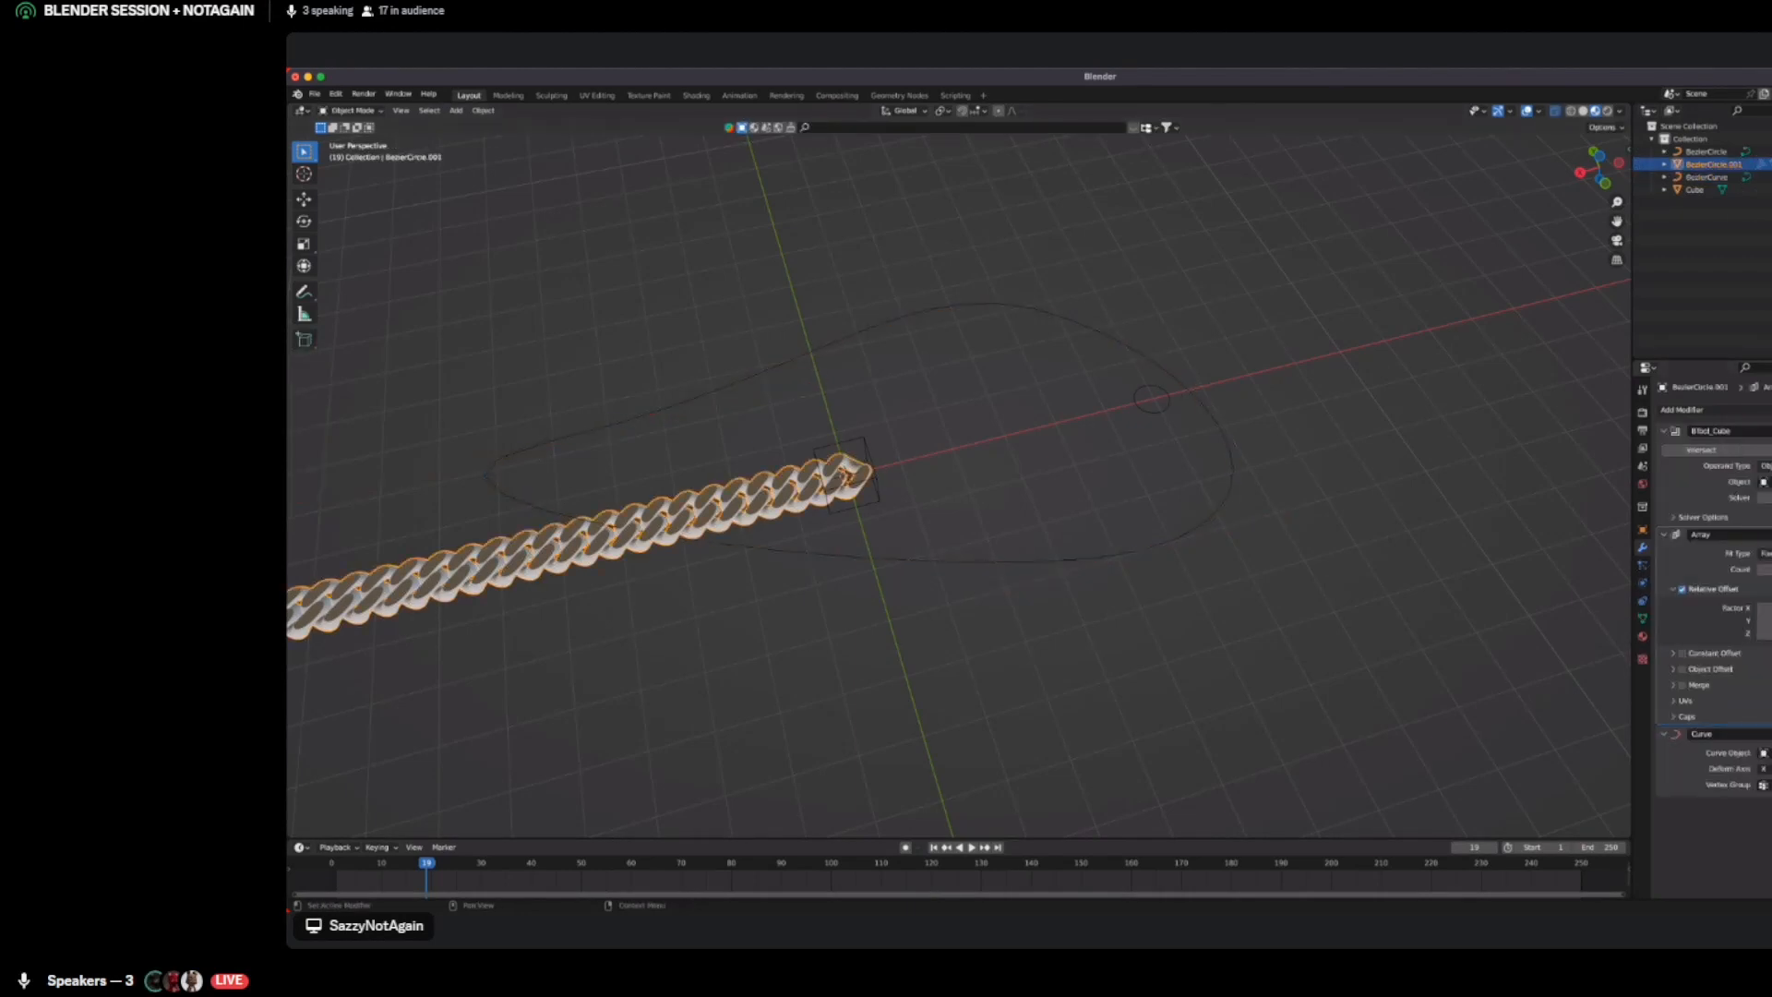
{"action": "key", "text": "e"}
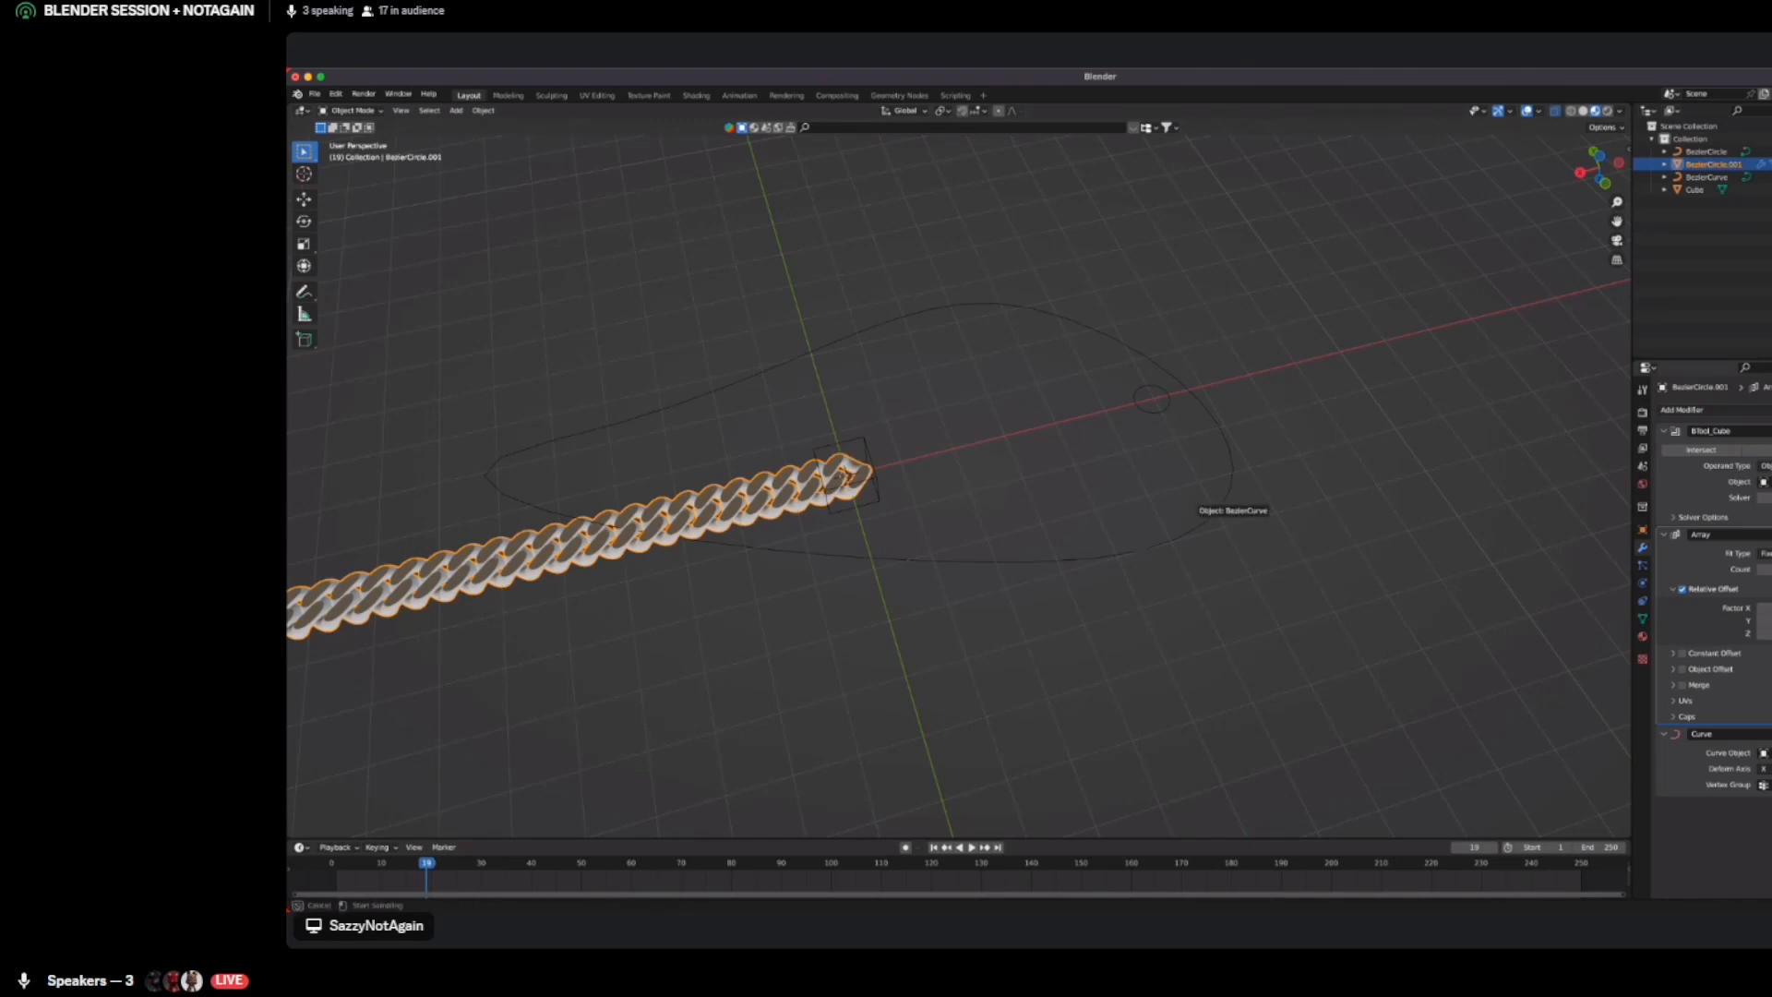
{"action": "left_click", "coordinate": [1200, 525]}
{"action": "middle_click_drag", "start_coordinate": [1200, 525], "coordinate": [923, 490]}
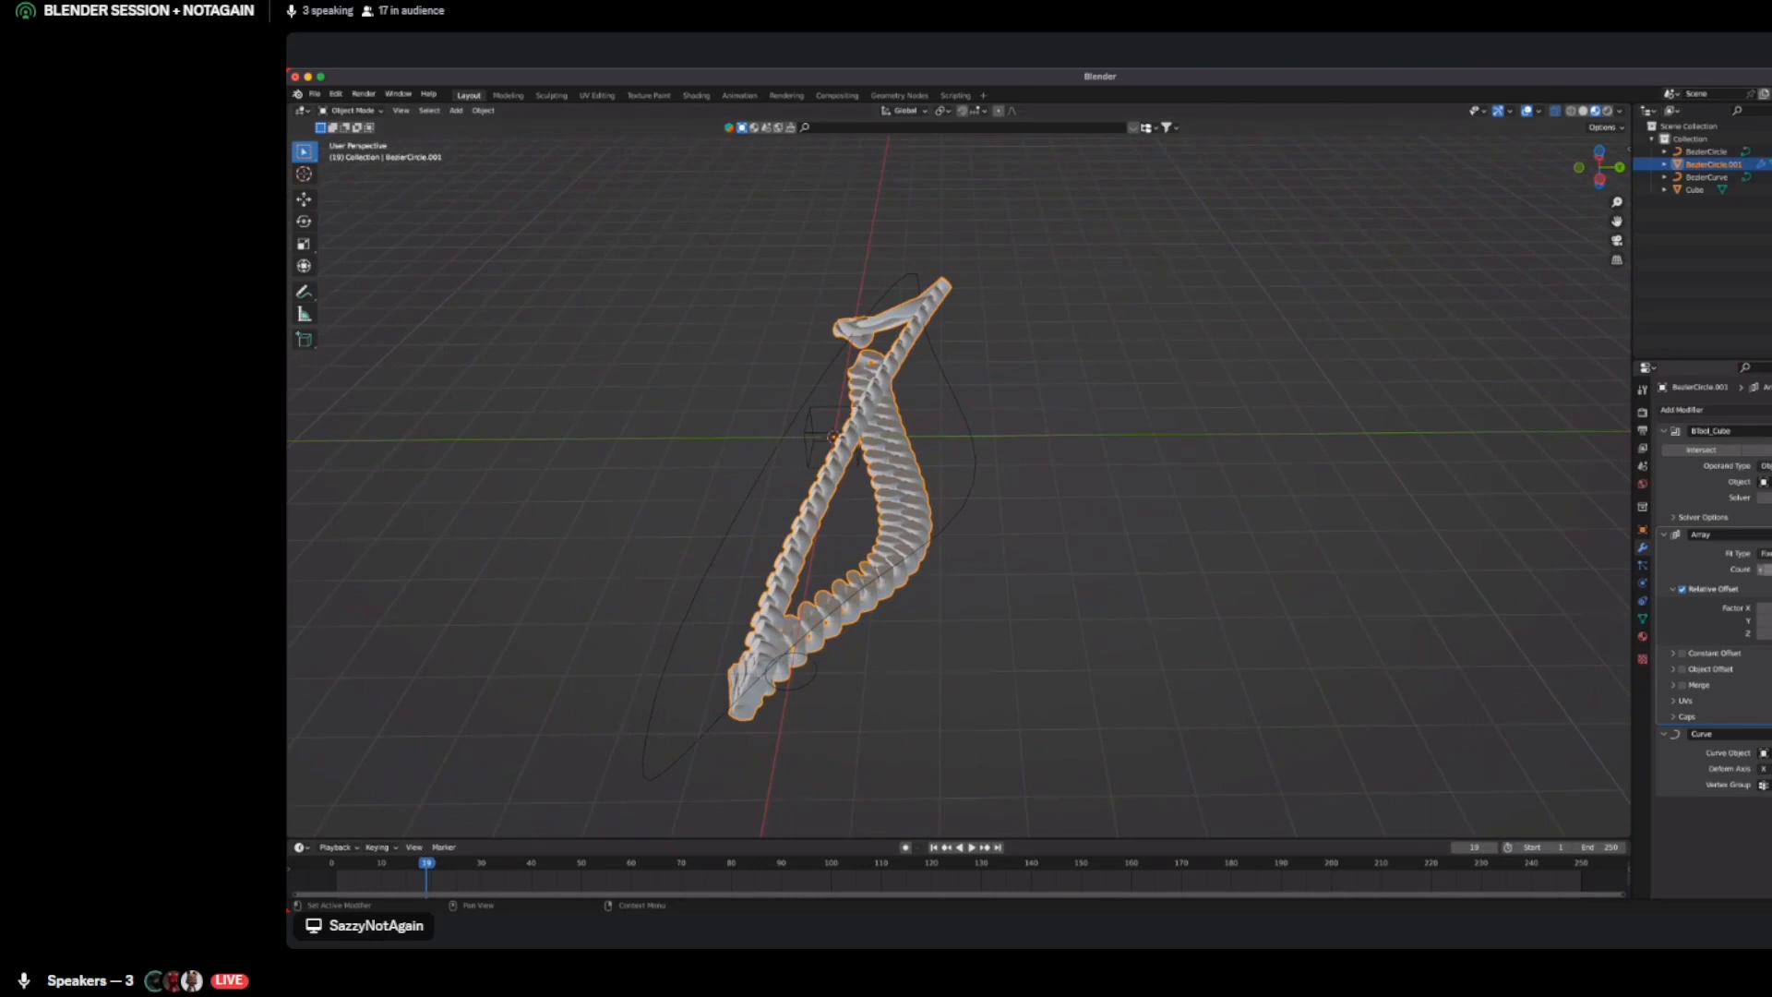
Try setting the chain's Array fit type to Fit Curve with BezierCurve as the curve
{"action": "left_click", "coordinate": [1765, 553]}
{"action": "left_click", "coordinate": [1765, 598]}
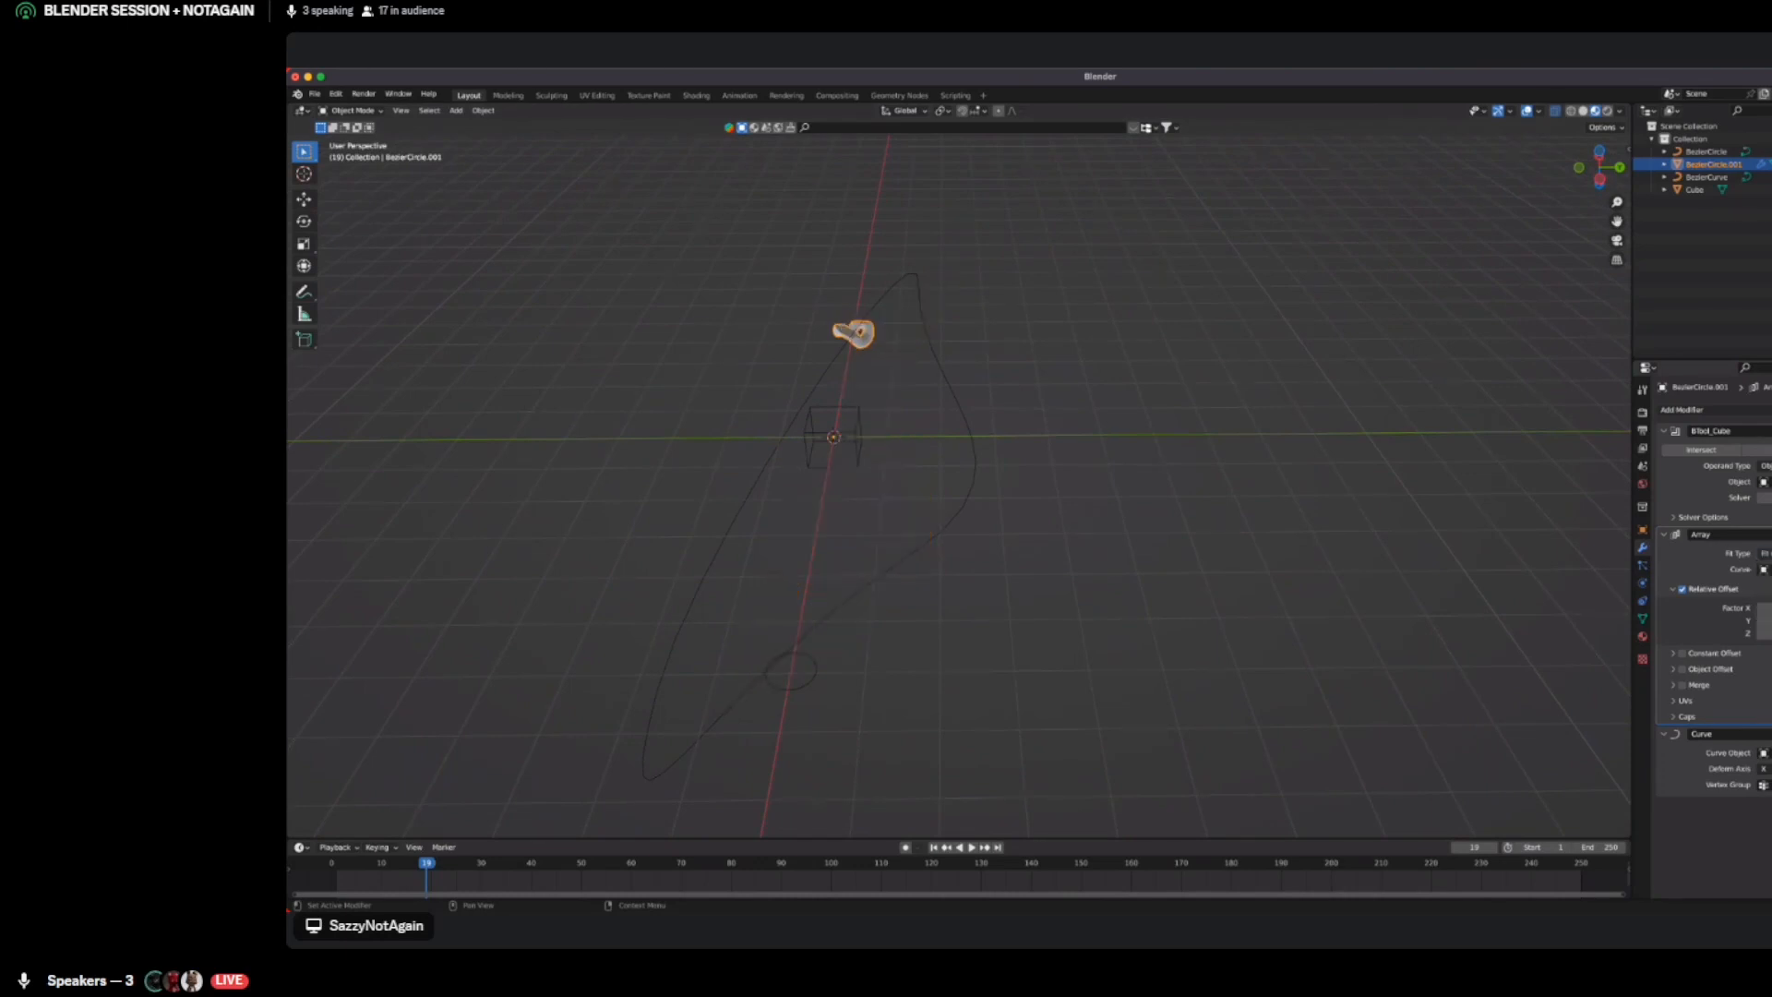
{"action": "key", "text": "e"}
{"action": "left_click", "coordinate": [969, 453]}
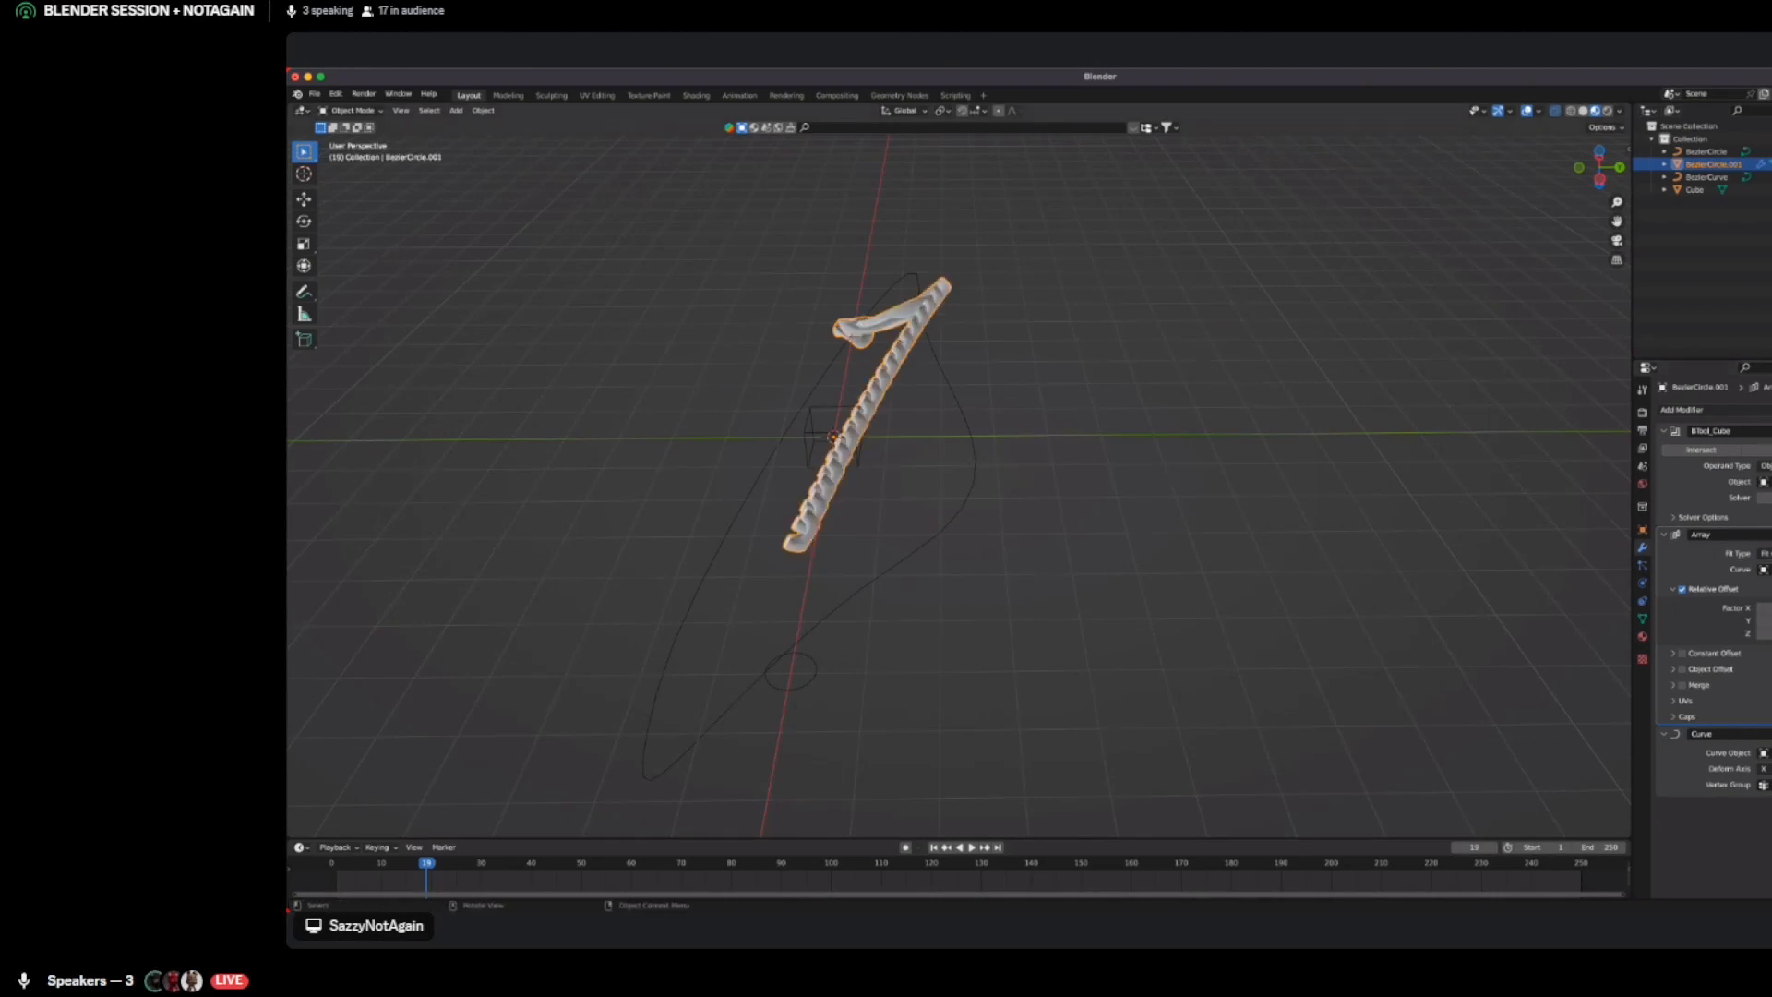
Try moving the control point at the narrow end of BezierCurve in Edit Mode
{"action": "middle_click_drag", "start_coordinate": [563, 305], "coordinate": [700, 295]}
{"action": "left_click_drag", "start_coordinate": [696, 295], "coordinate": [702, 301]}
{"action": "key", "text": "Tab"}
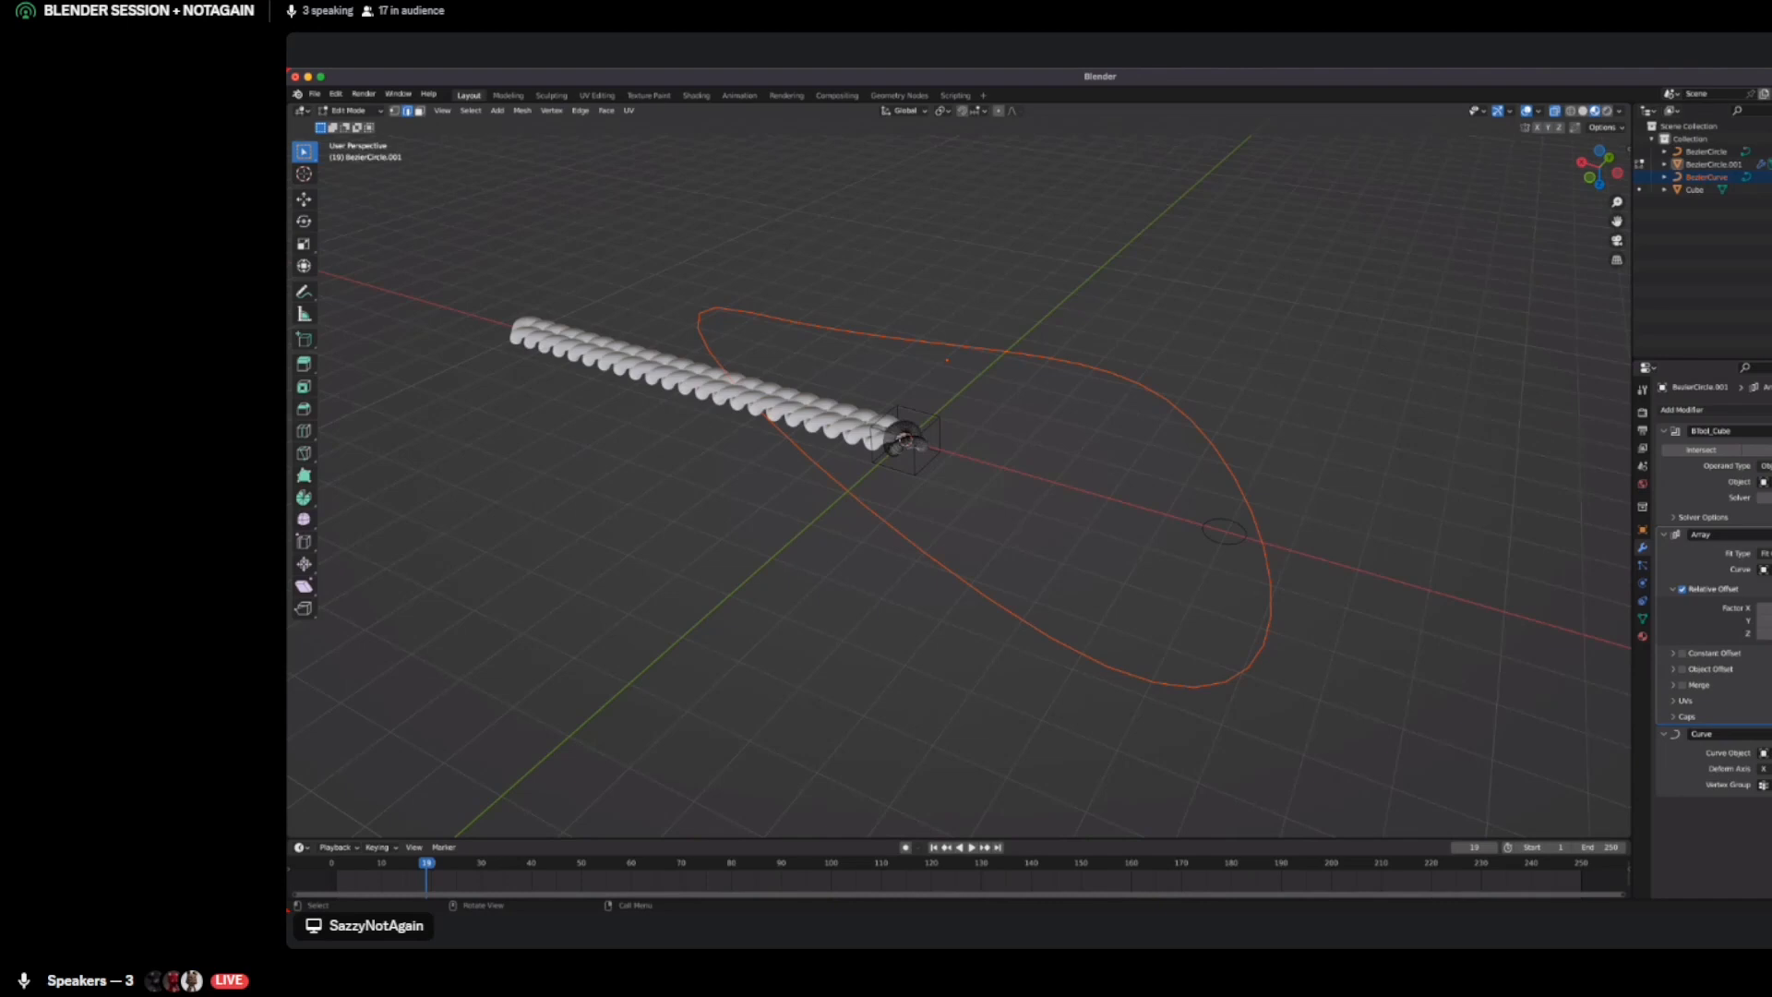
{"action": "key", "text": "Tab"}
{"action": "key", "text": "Tab"}
{"action": "key", "text": "Tab"}
{"action": "left_click", "coordinate": [1706, 176]}
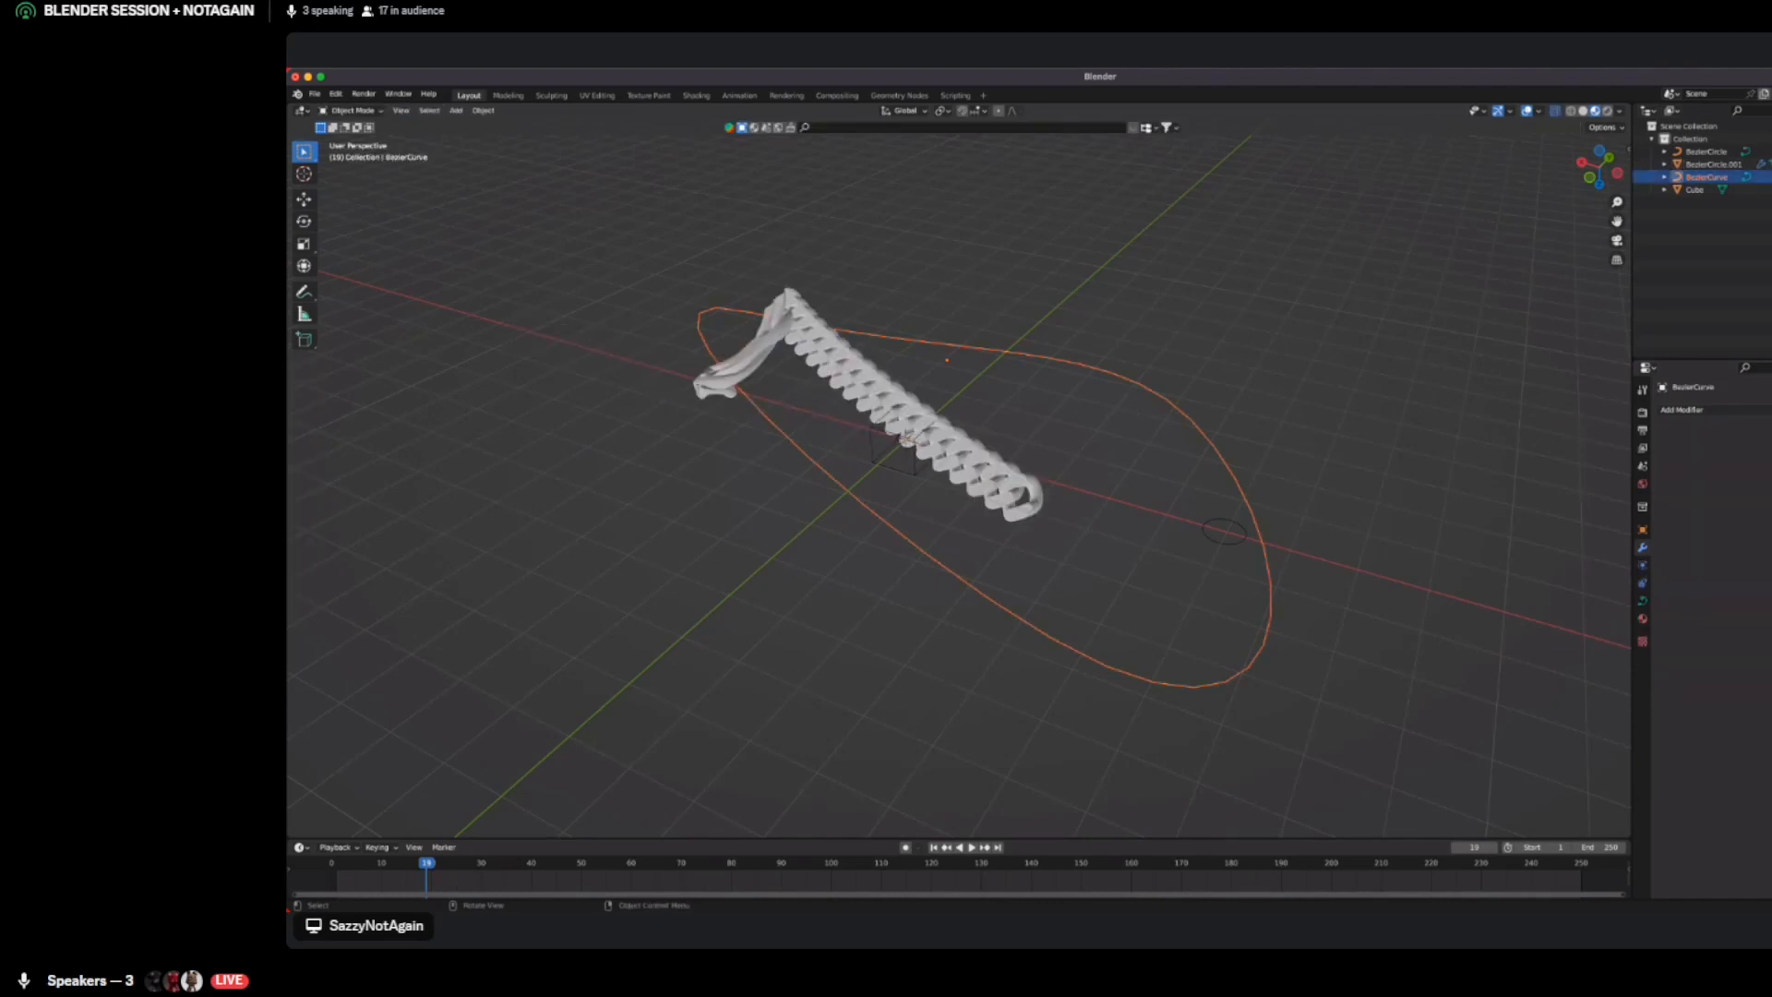
{"action": "key", "text": "Tab"}
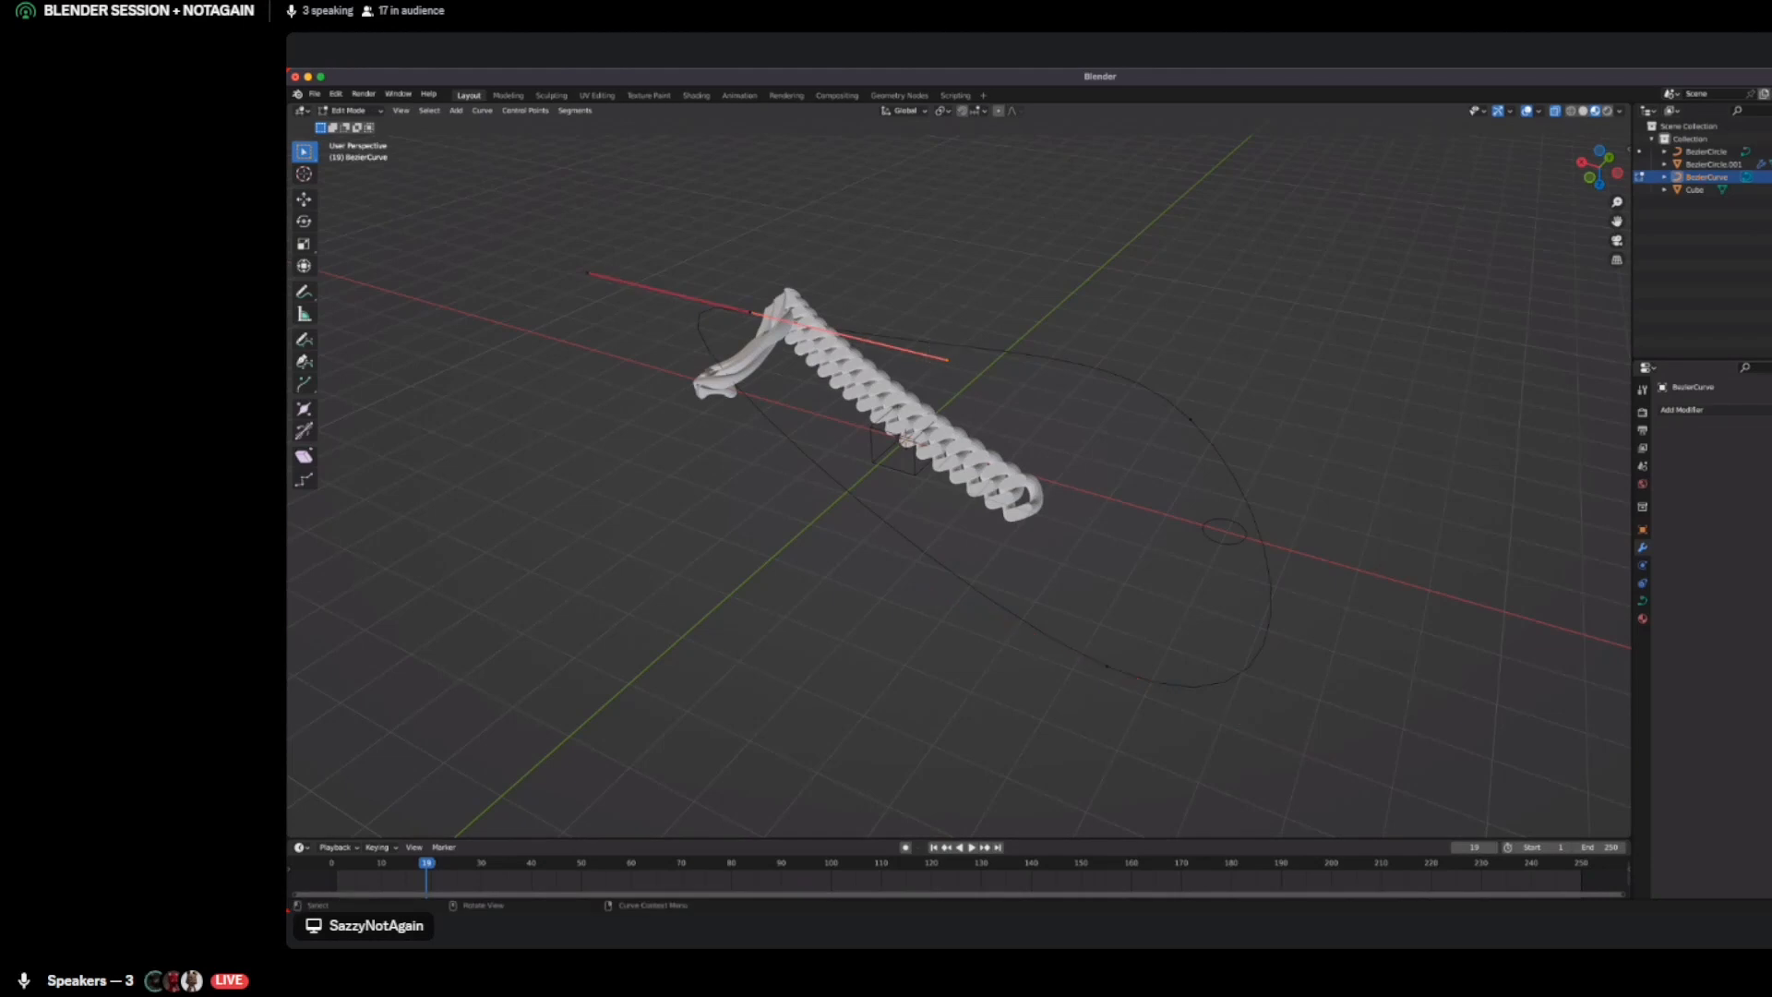
{"action": "key", "text": "g"}
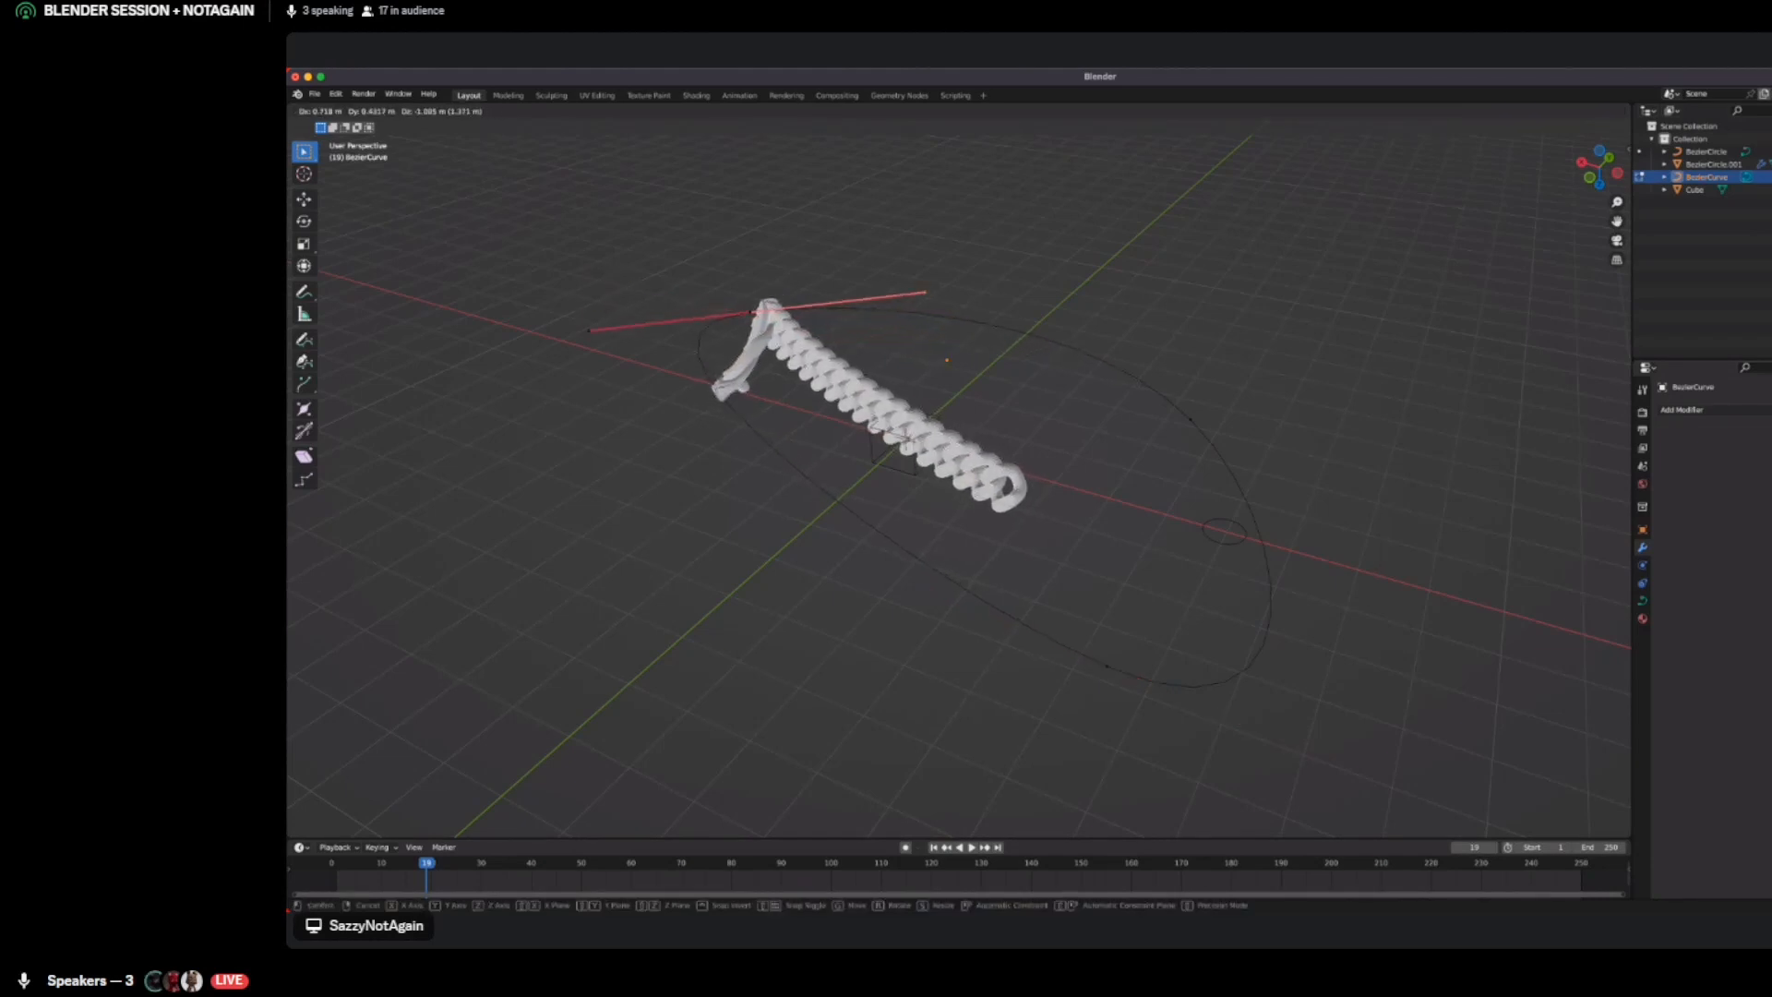
{"action": "key", "text": "Return"}
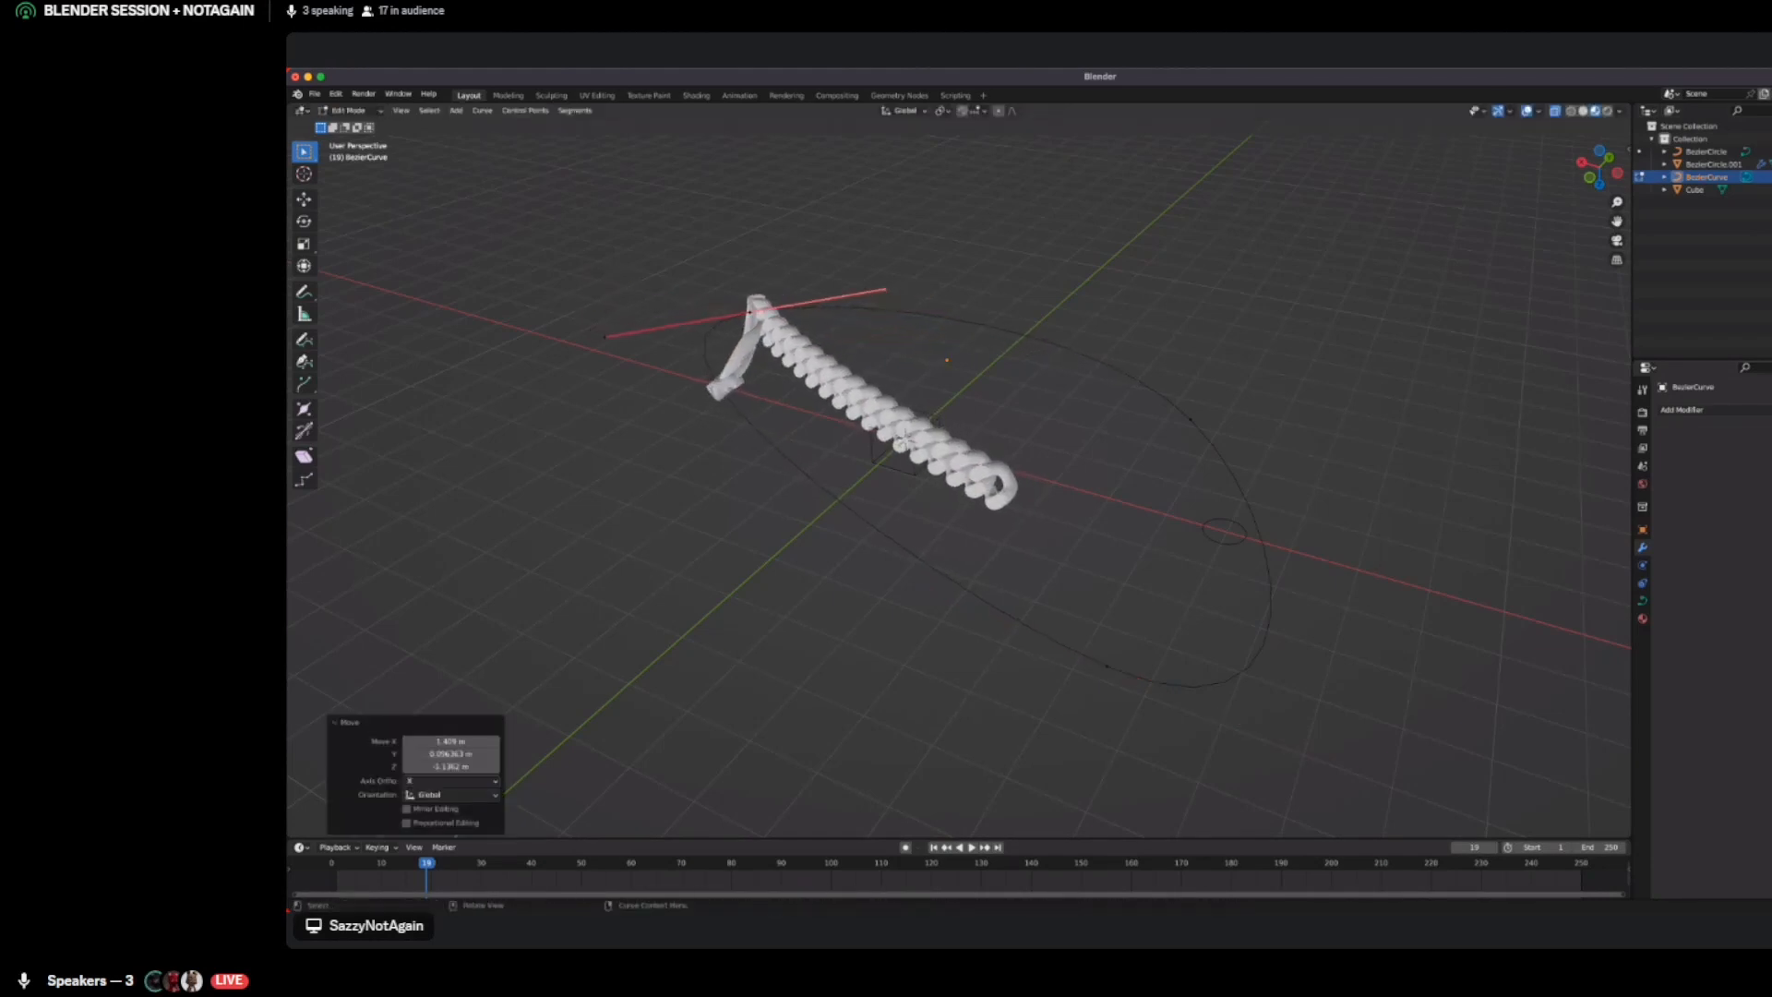
Try rotating the narrow-end control point of BezierCurve to level its handles
{"action": "middle_click_drag", "start_coordinate": [886, 443], "coordinate": [1163, 411]}
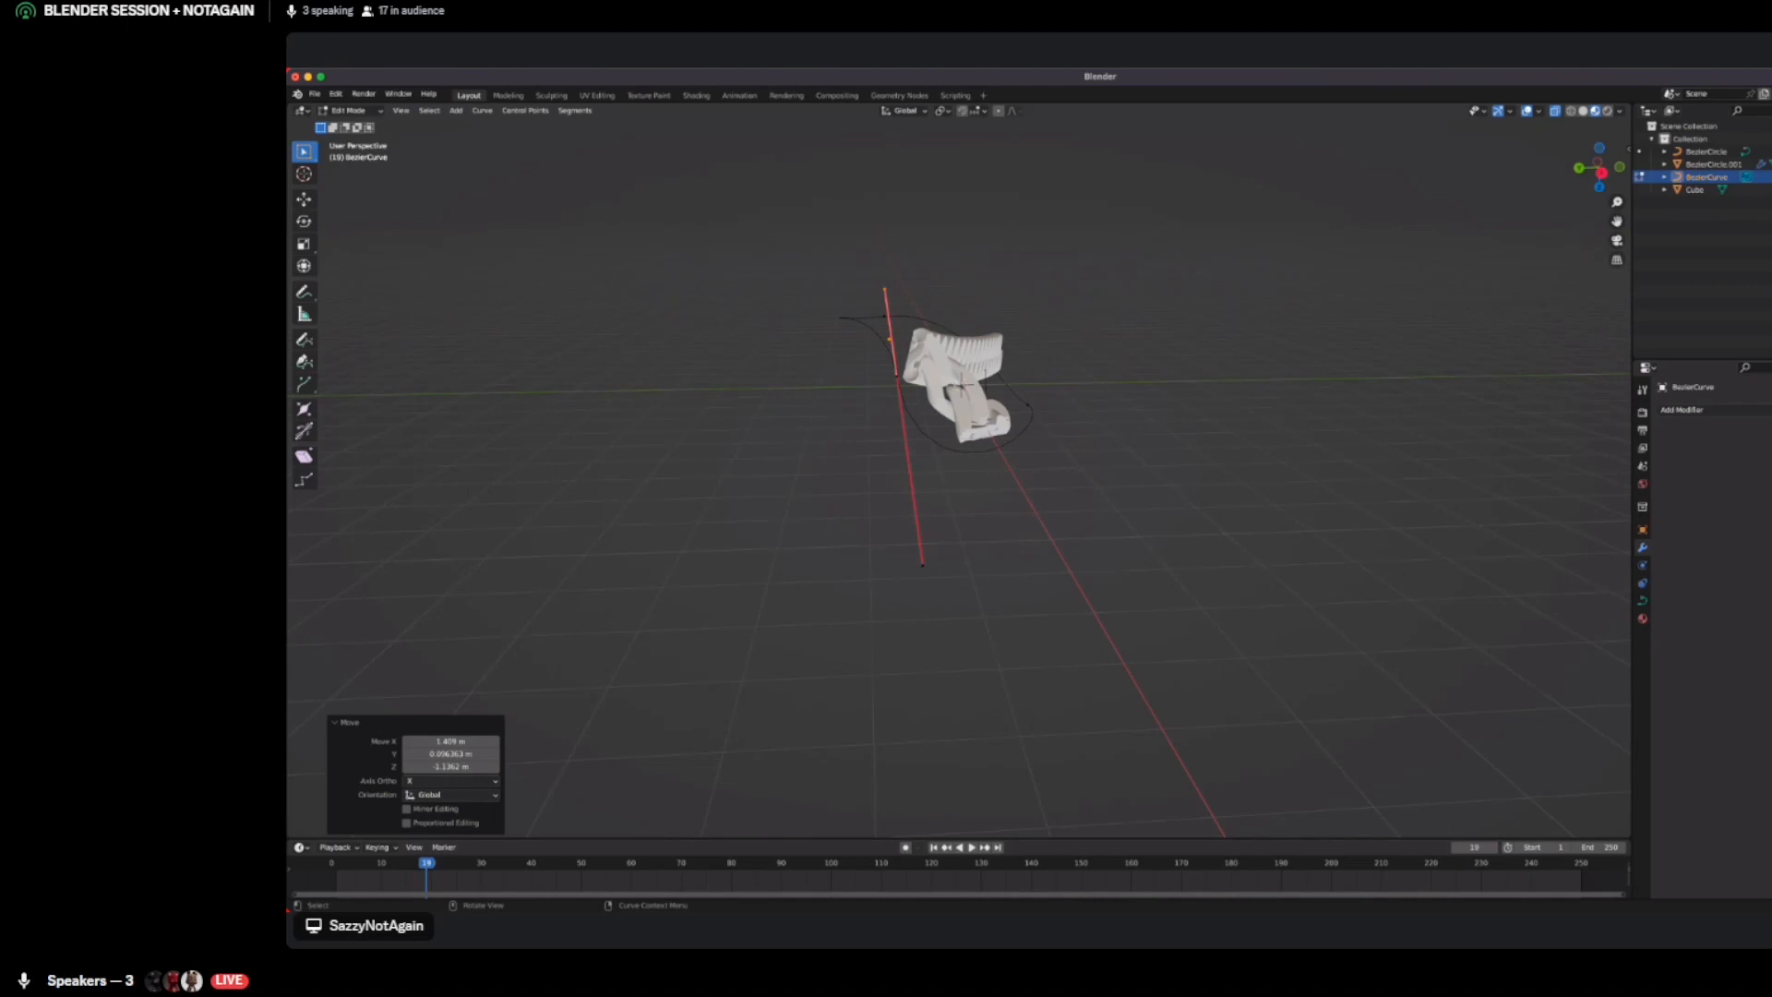
{"action": "key", "text": "r"}
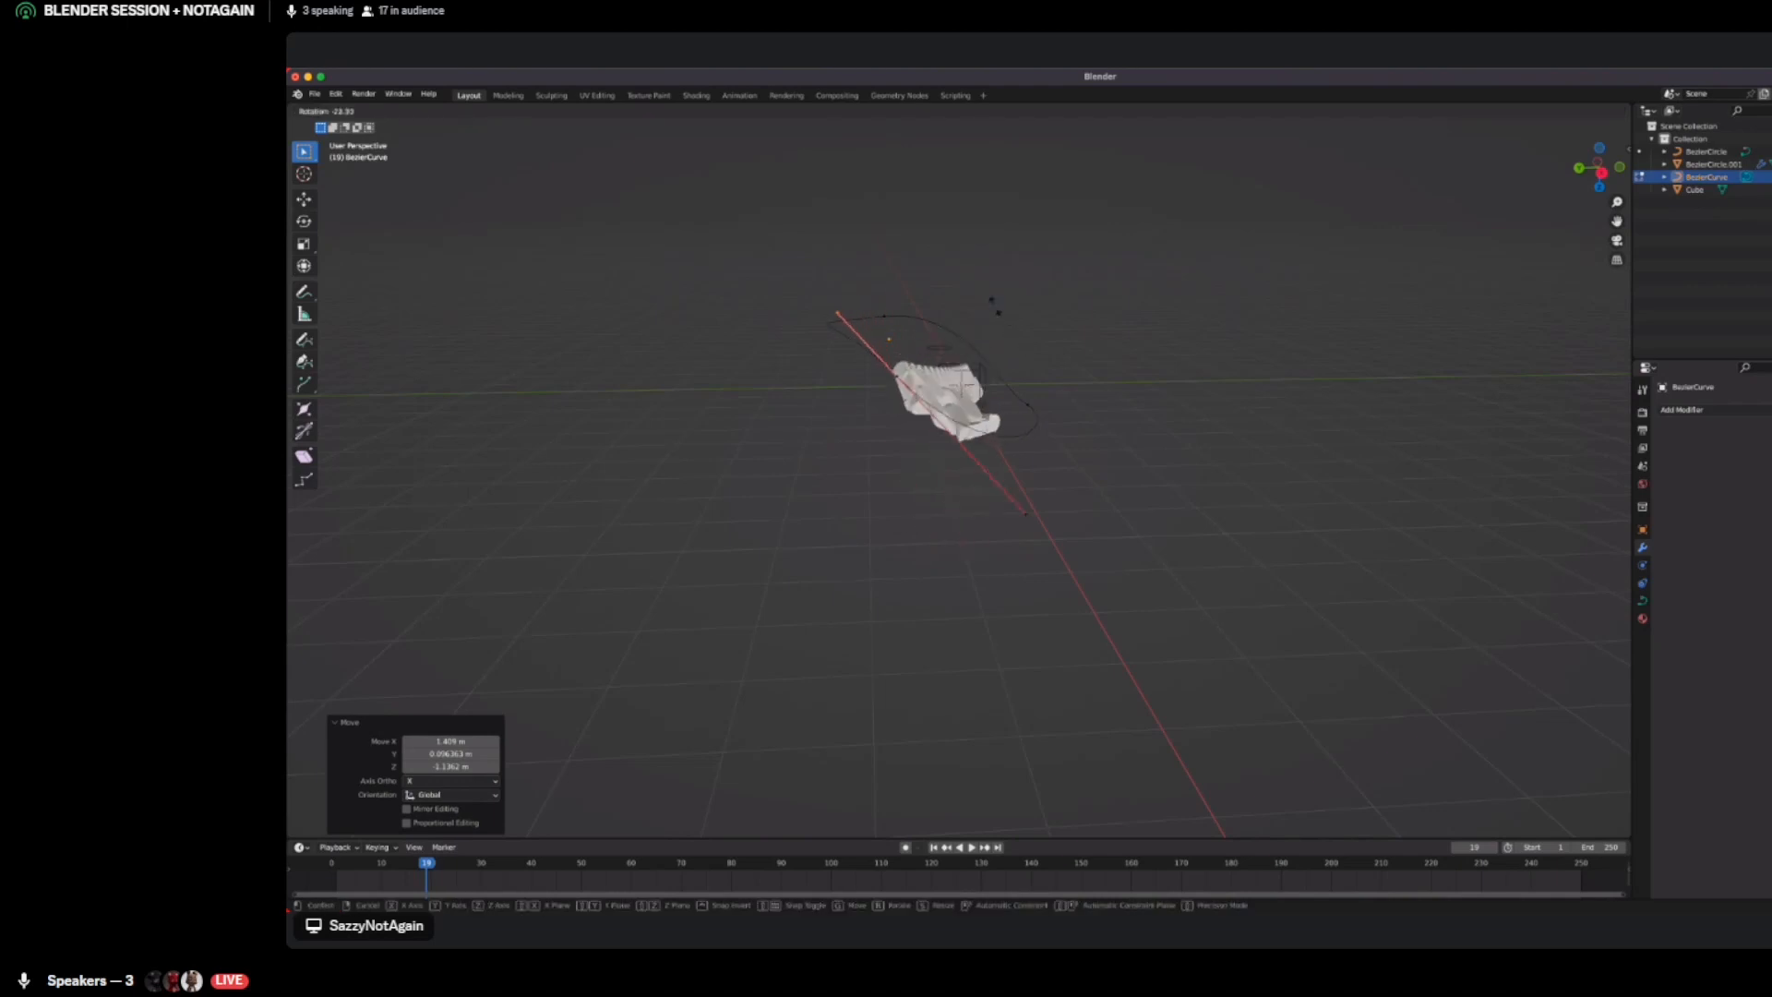
{"action": "left_click", "coordinate": [951, 290]}
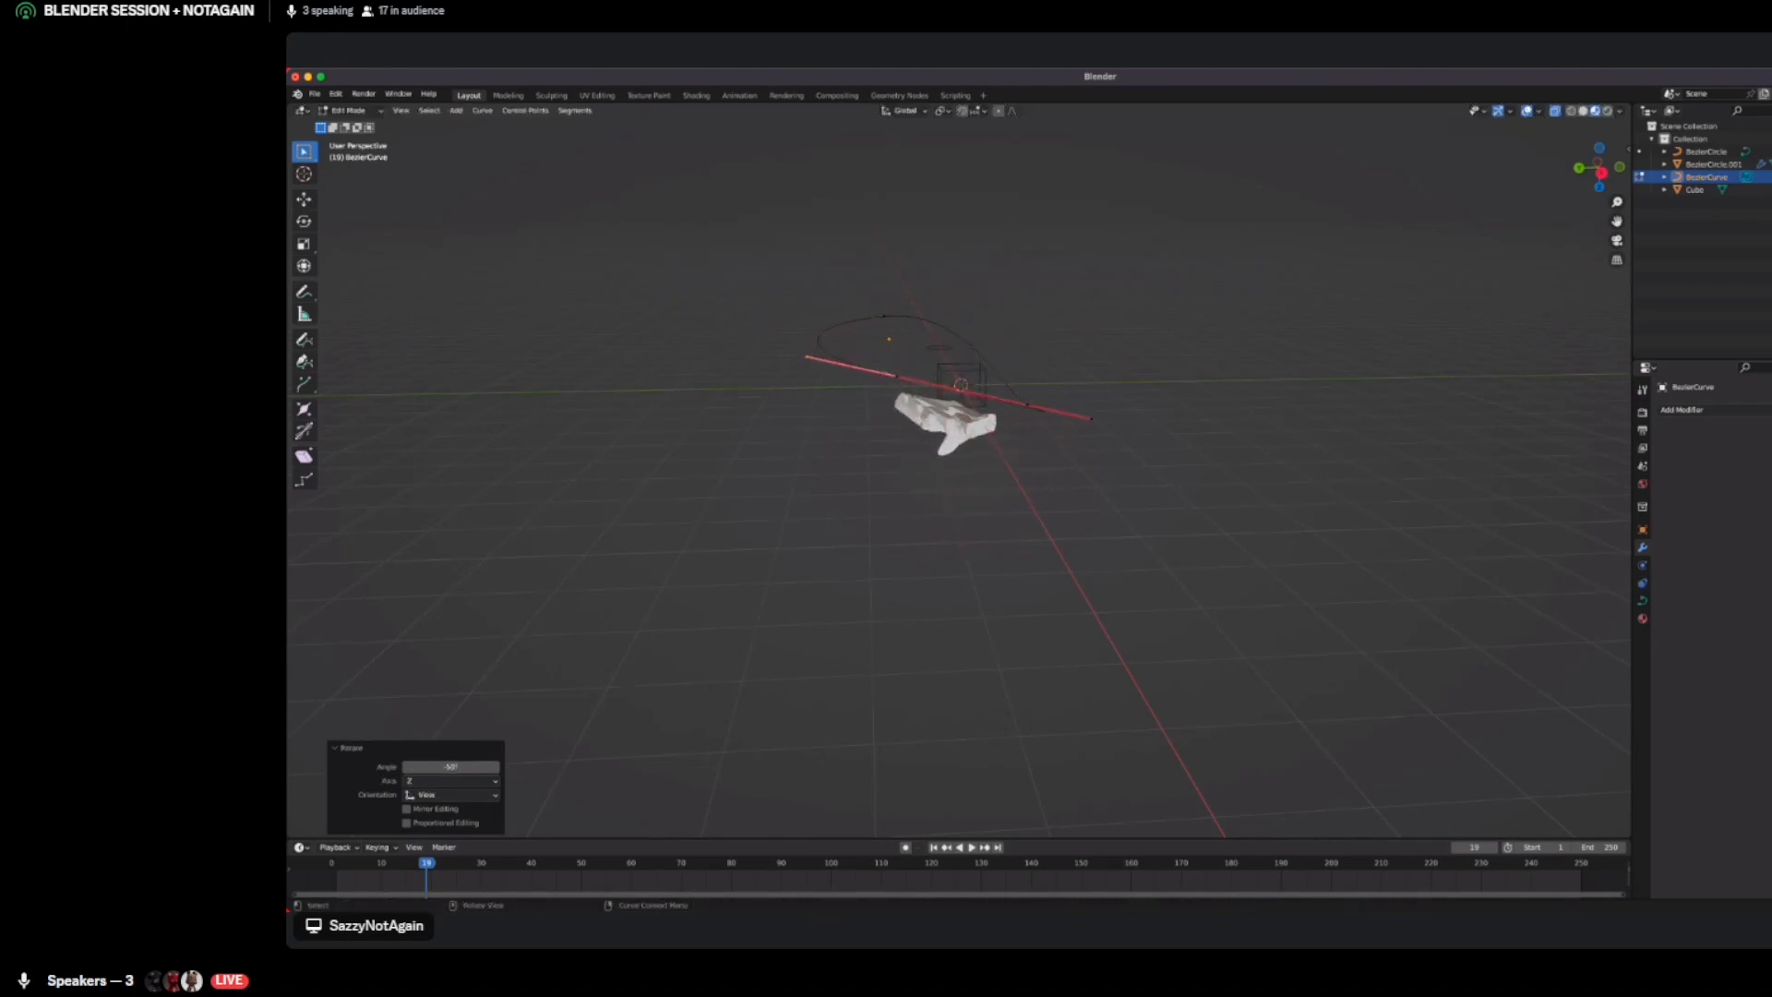
Try repositioning the extruded control point of BezierCurve with two successive free moves
{"action": "middle_click_drag", "start_coordinate": [950, 290], "coordinate": [697, 378]}
{"action": "left_click_drag", "start_coordinate": [1159, 622], "coordinate": [1253, 673]}
{"action": "key", "text": "g"}
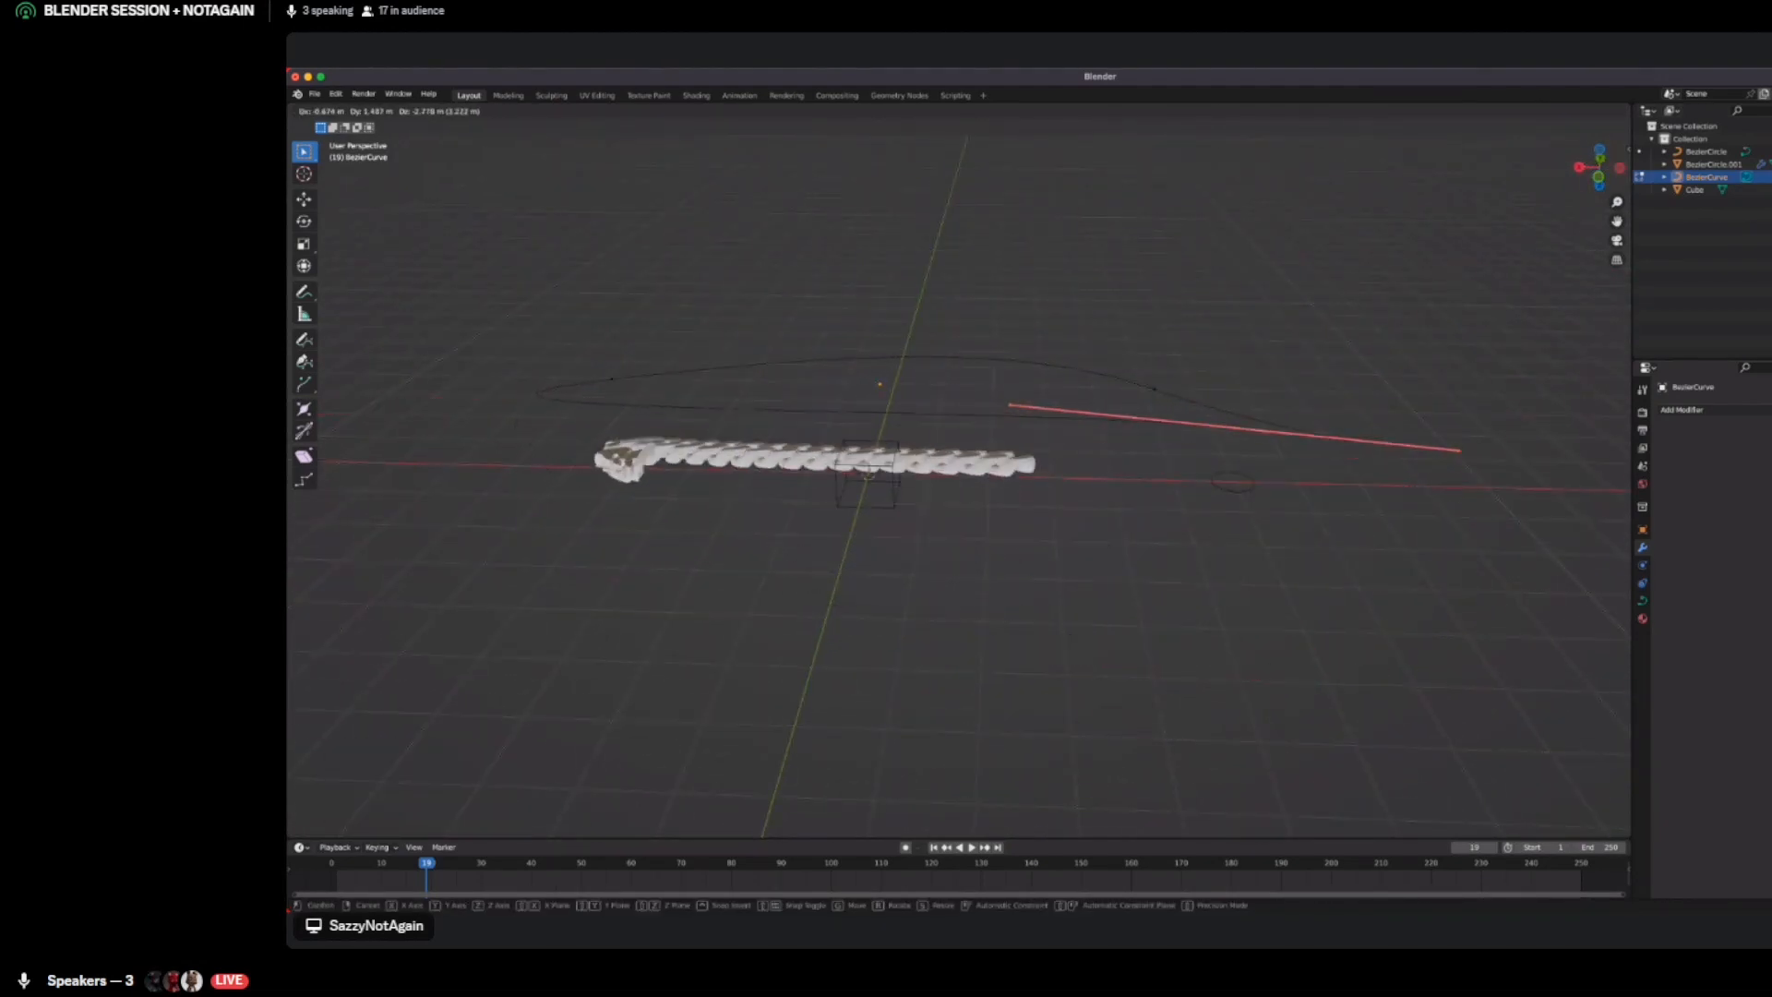
{"action": "left_click", "coordinate": [1287, 295]}
{"action": "middle_click_drag", "start_coordinate": [1288, 295], "coordinate": [1131, 300]}
{"action": "left_click_drag", "start_coordinate": [1241, 369], "coordinate": [1279, 396]}
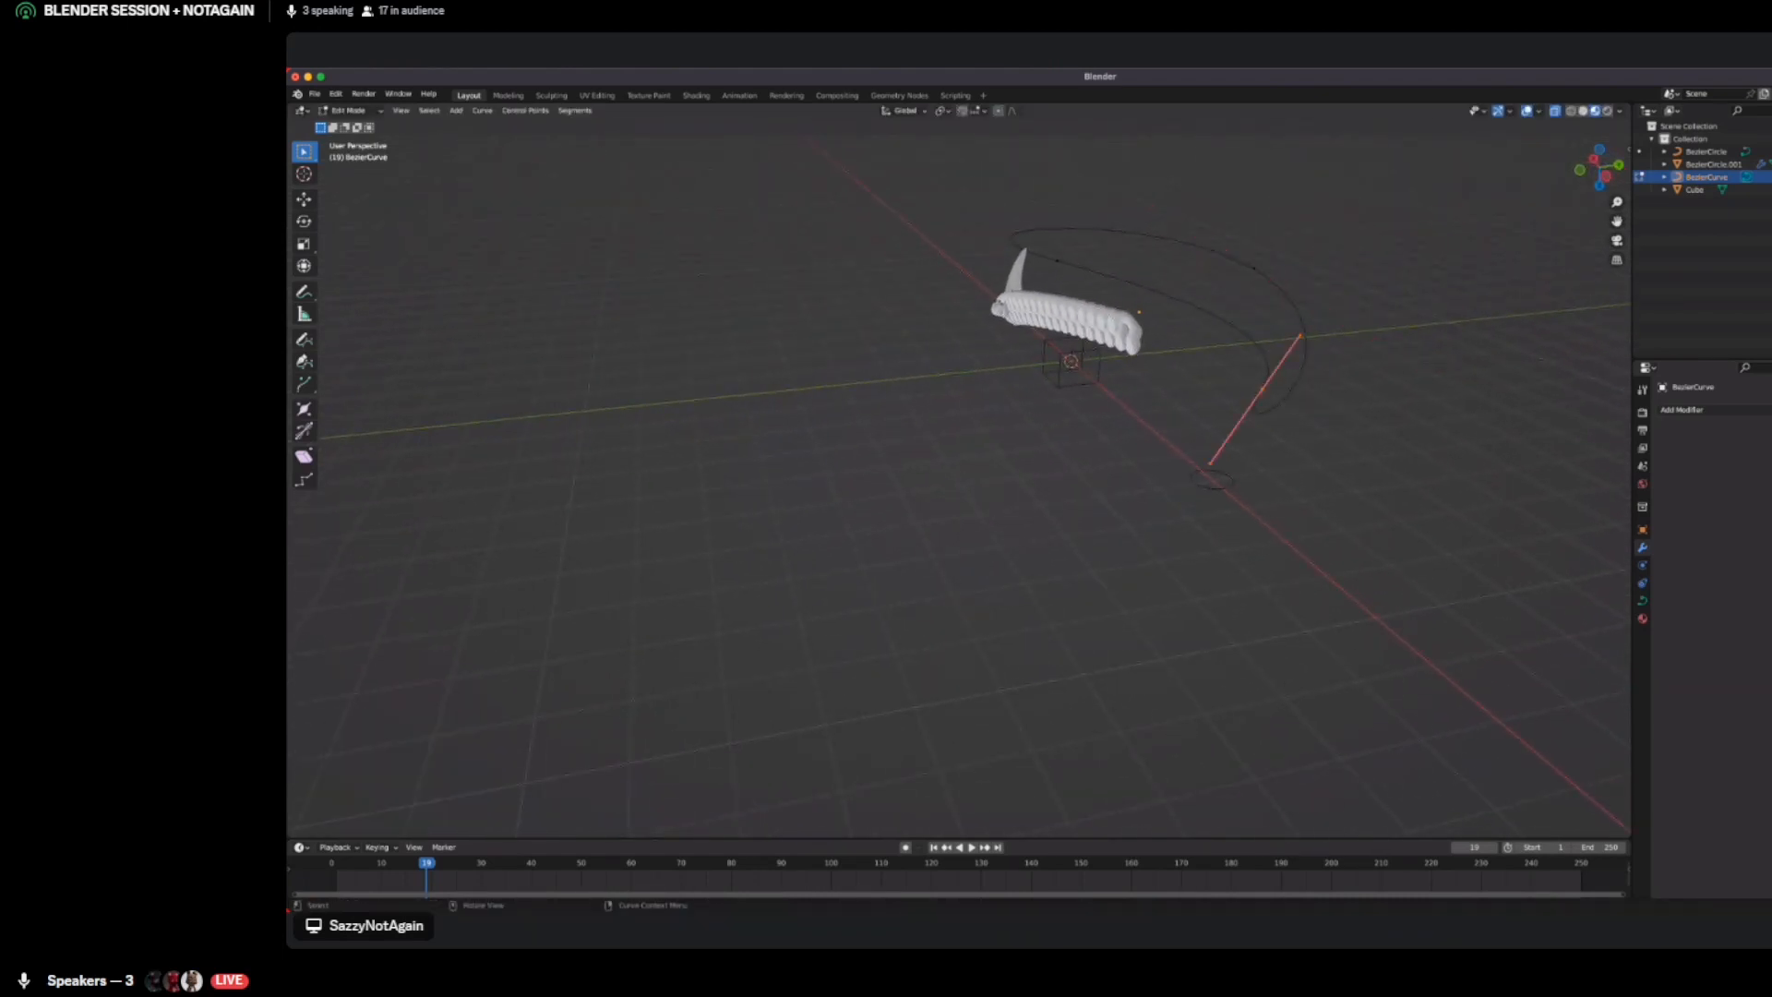
{"action": "key", "text": "g"}
{"action": "left_click", "coordinate": [1031, 438]}
Try moving the far control point of BezierCurve to a new position
{"action": "middle_click_drag", "start_coordinate": [1031, 438], "coordinate": [868, 434]}
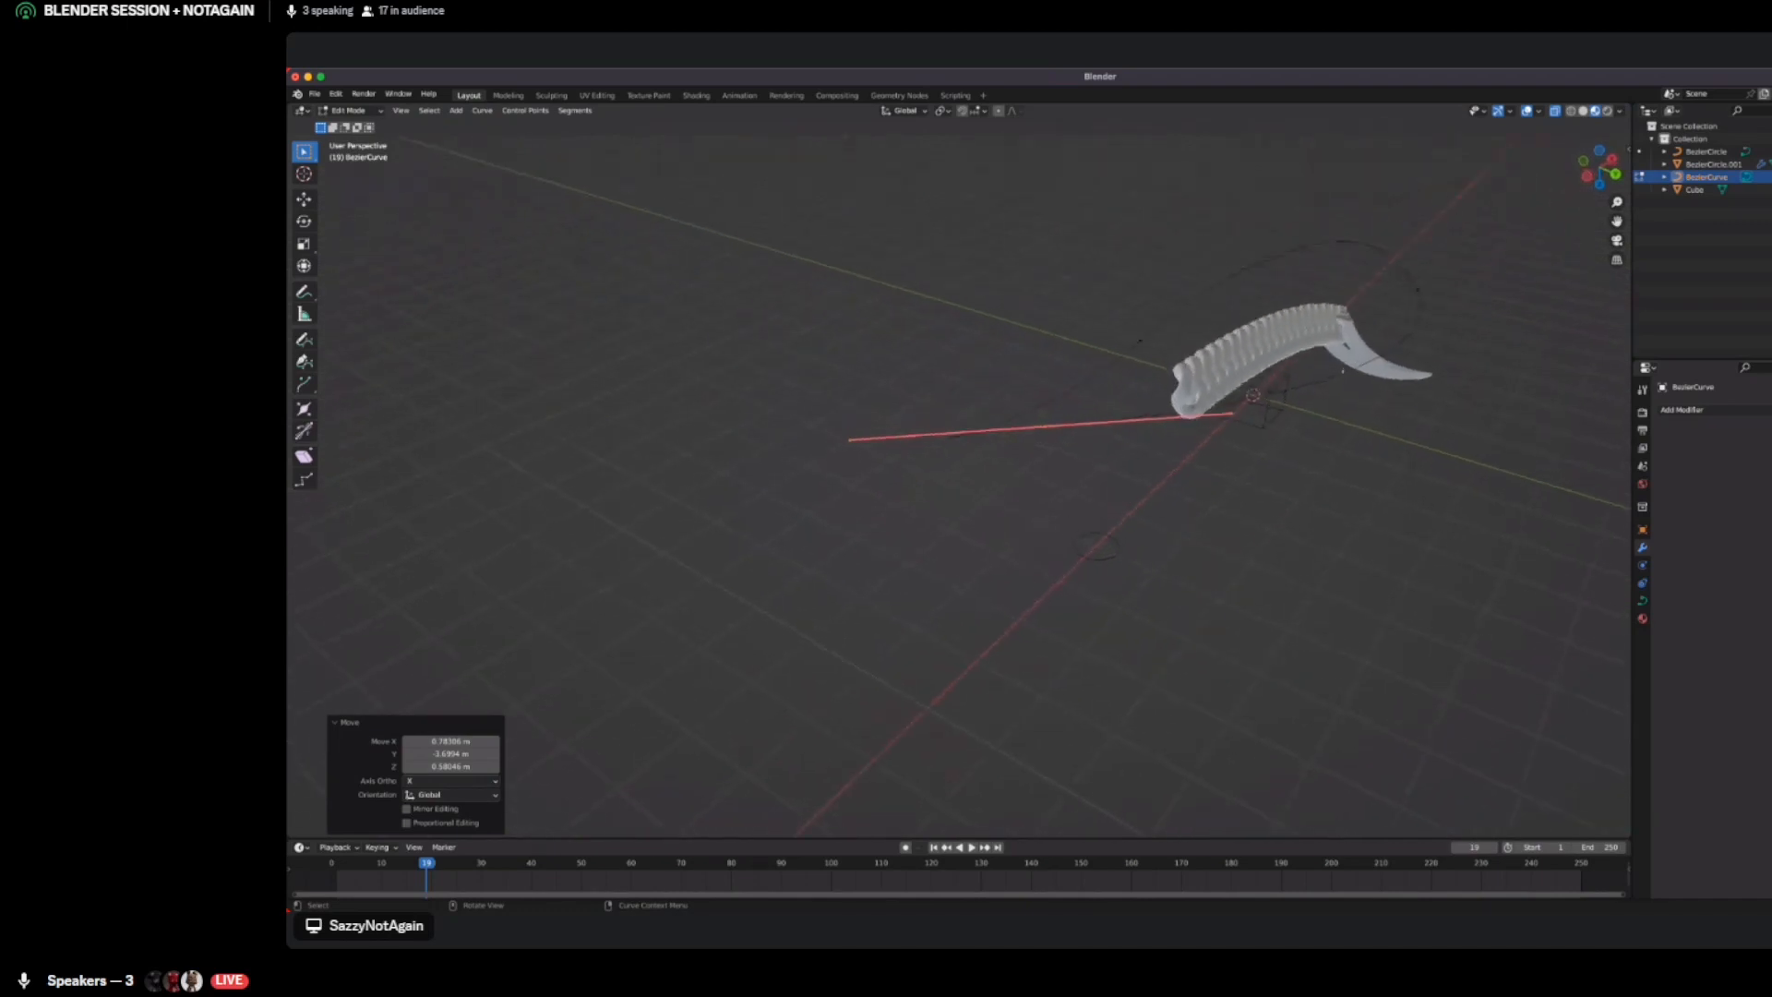
{"action": "left_click_drag", "start_coordinate": [1456, 321], "coordinate": [1404, 277]}
{"action": "key", "text": "g"}
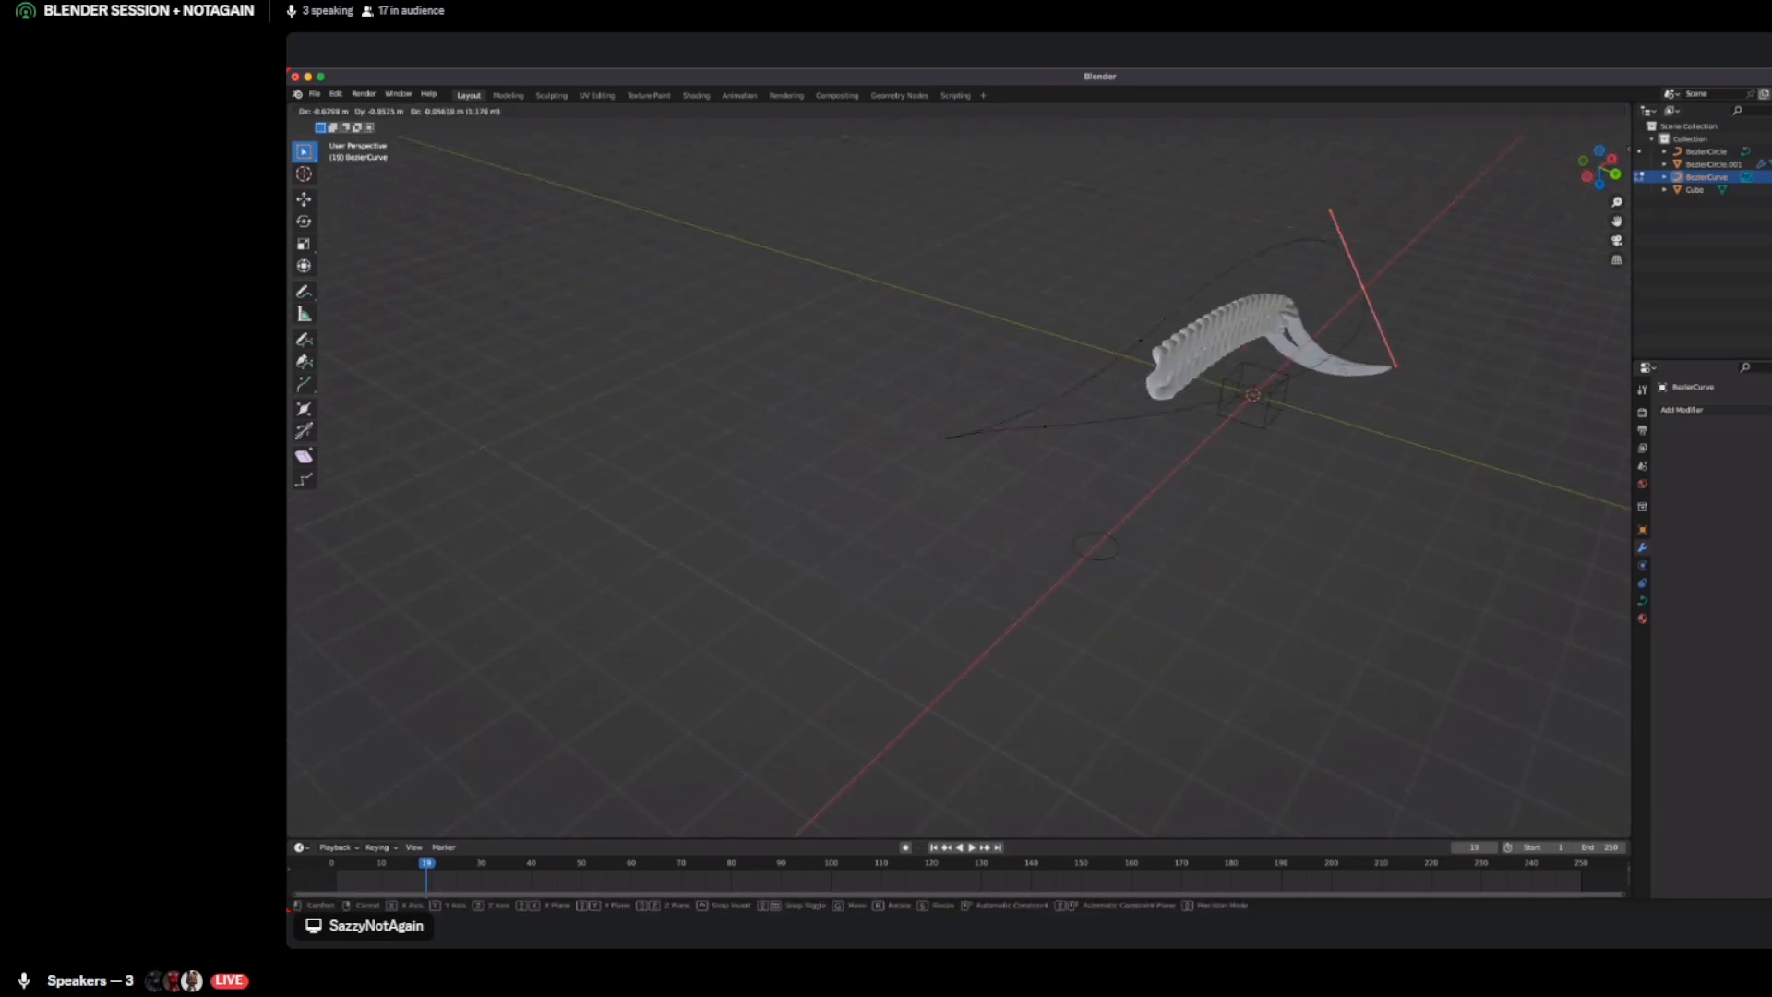
{"action": "left_click", "coordinate": [1198, 257]}
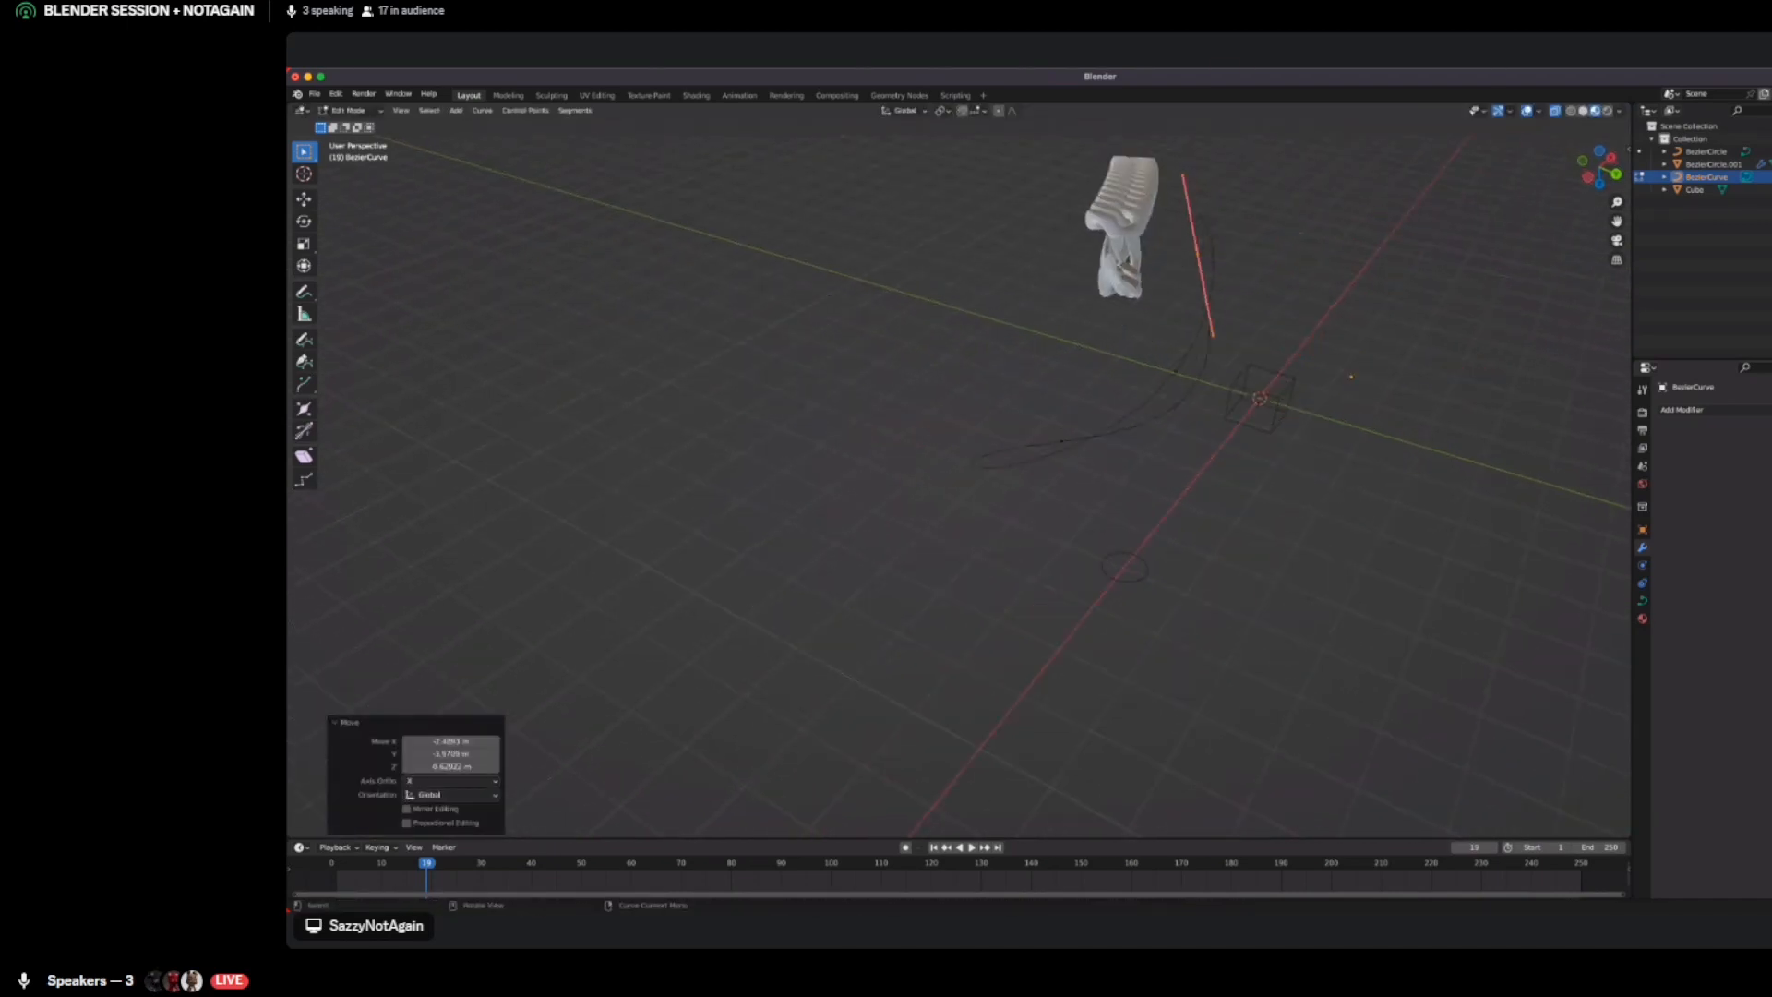
Undo the control point edits, the Array curve fit and the Curve modifier assignment, back to the curve's Edit Mode
{"action": "middle_click_drag", "start_coordinate": [1198, 257], "coordinate": [1341, 253]}
{"action": "key", "text": "ctrl+z"}
{"action": "key", "text": "ctrl+z"}
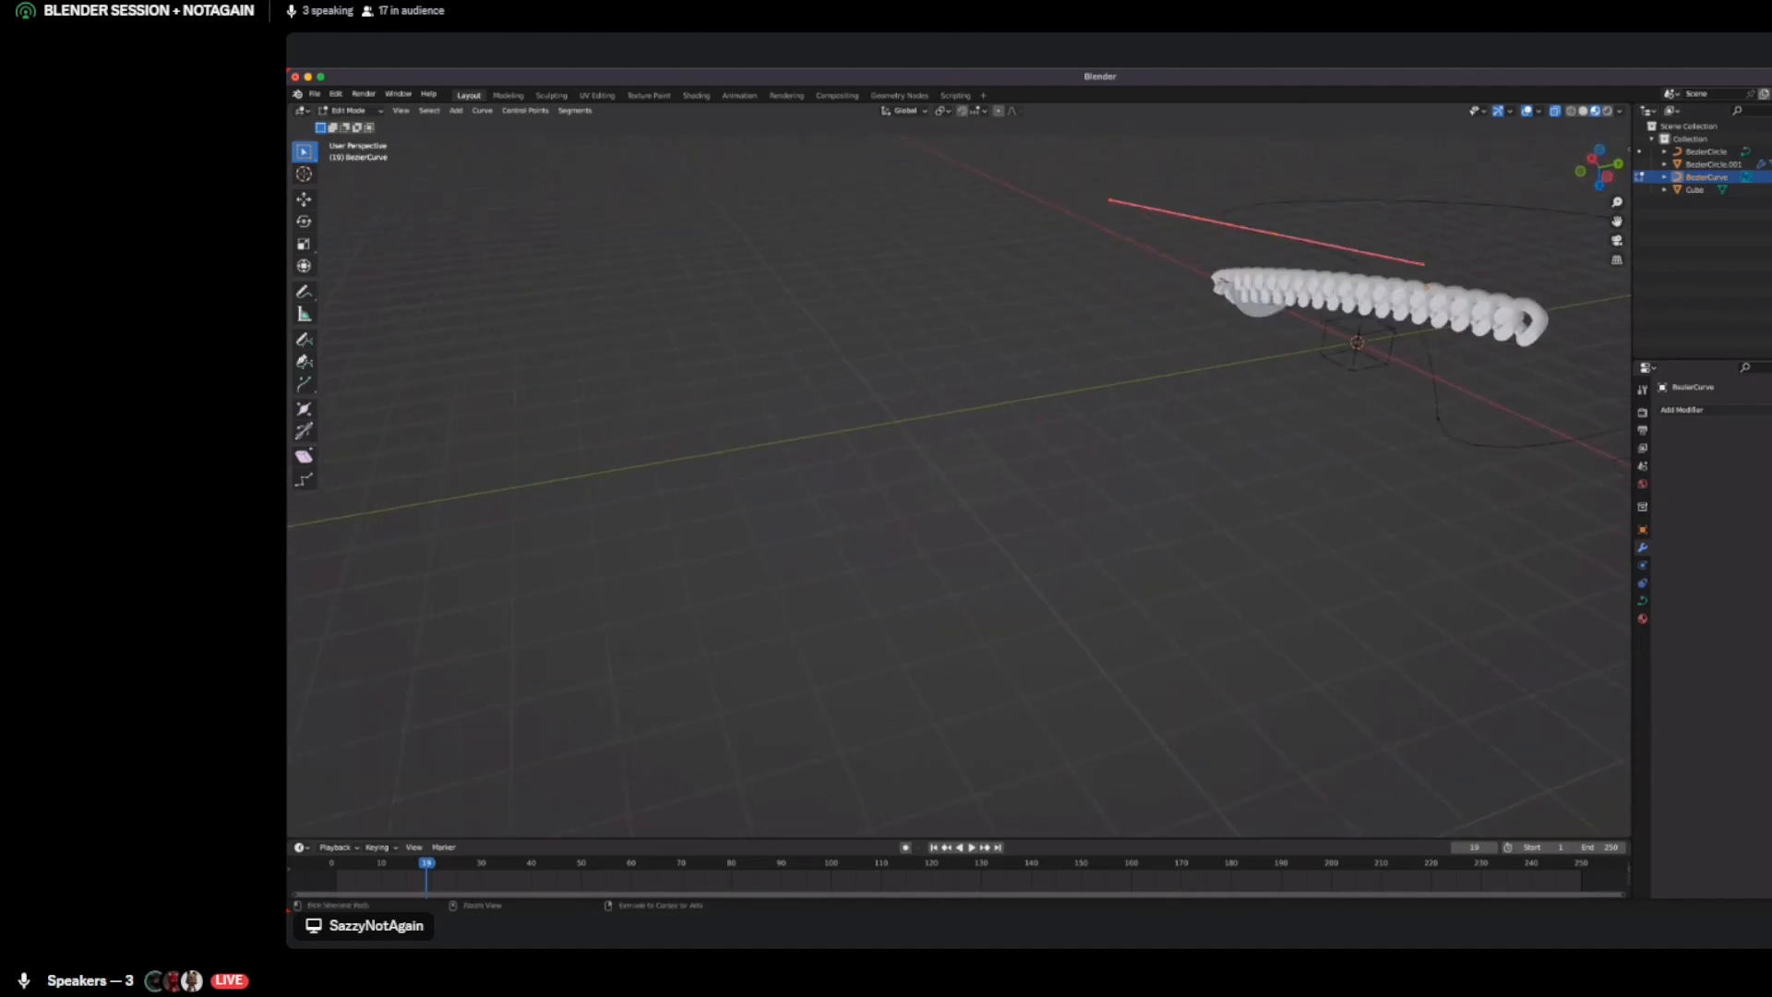
{"action": "key", "text": "ctrl+z"}
{"action": "key", "text": "ctrl+z"}
{"action": "key", "text": "ctrl+z"}
{"action": "key", "text": "ctrl+z"}
{"action": "key", "text": "ctrl+z"}
{"action": "key", "text": "ctrl+z"}
{"action": "key", "text": "ctrl+z"}
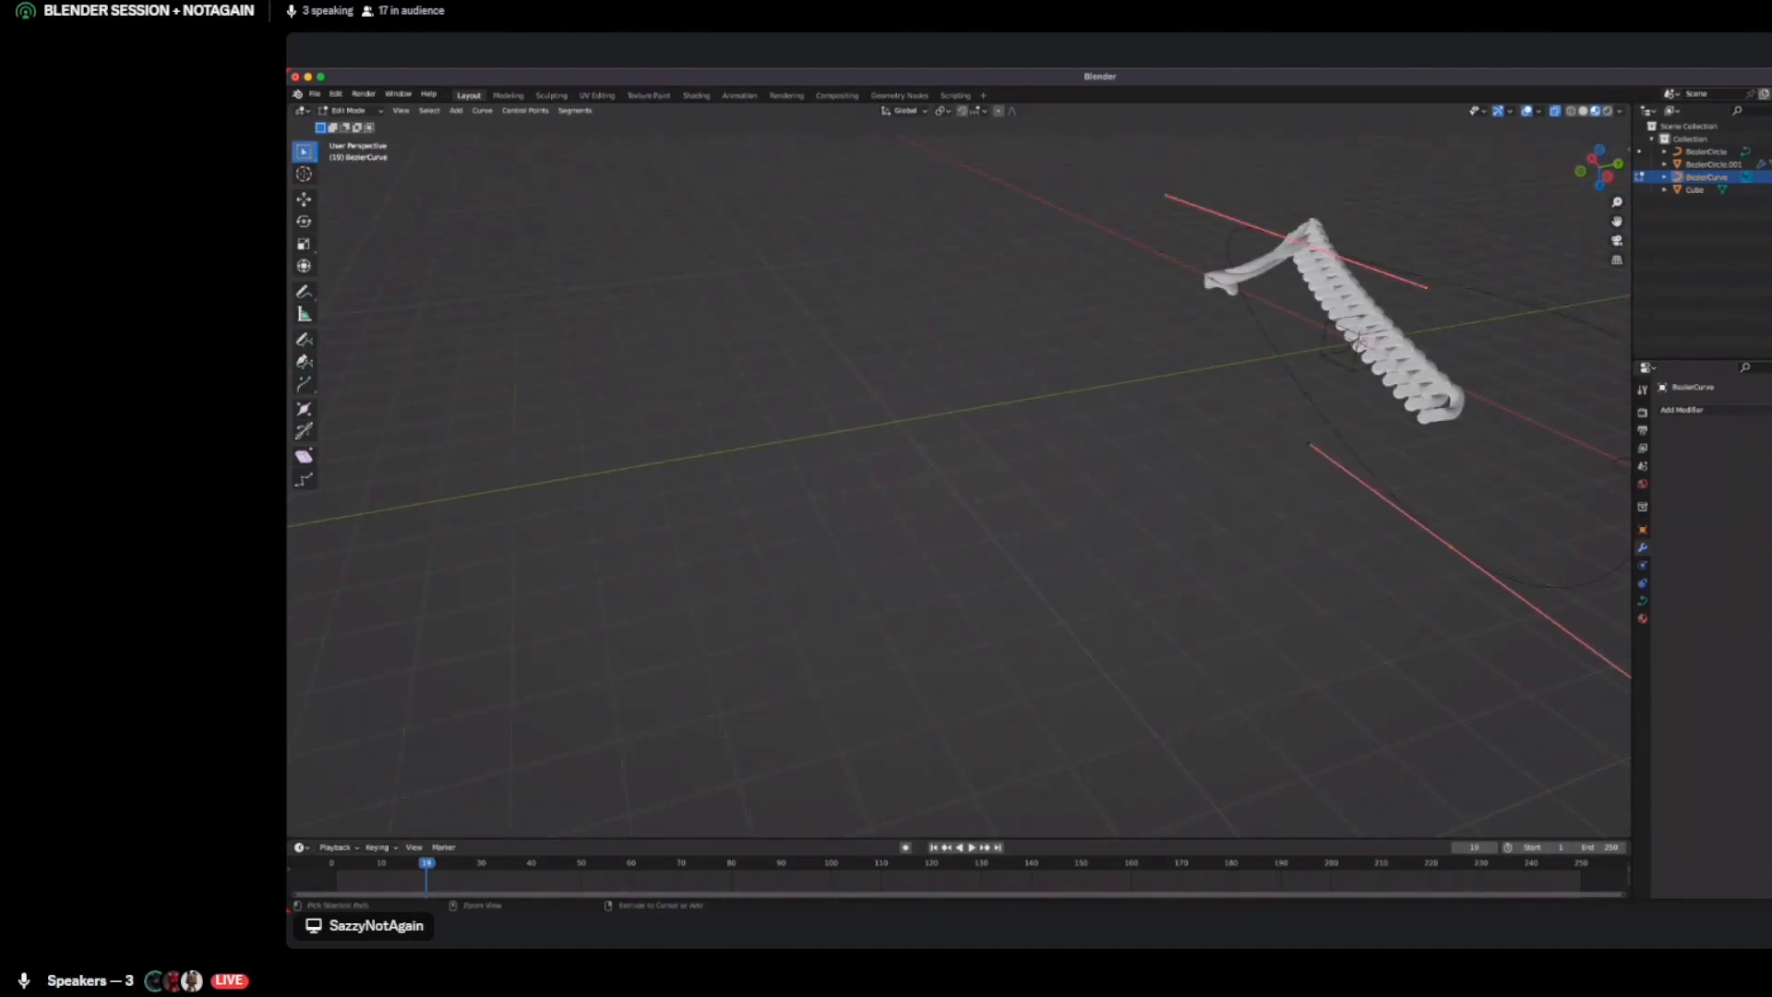
{"action": "key", "text": "ctrl+z"}
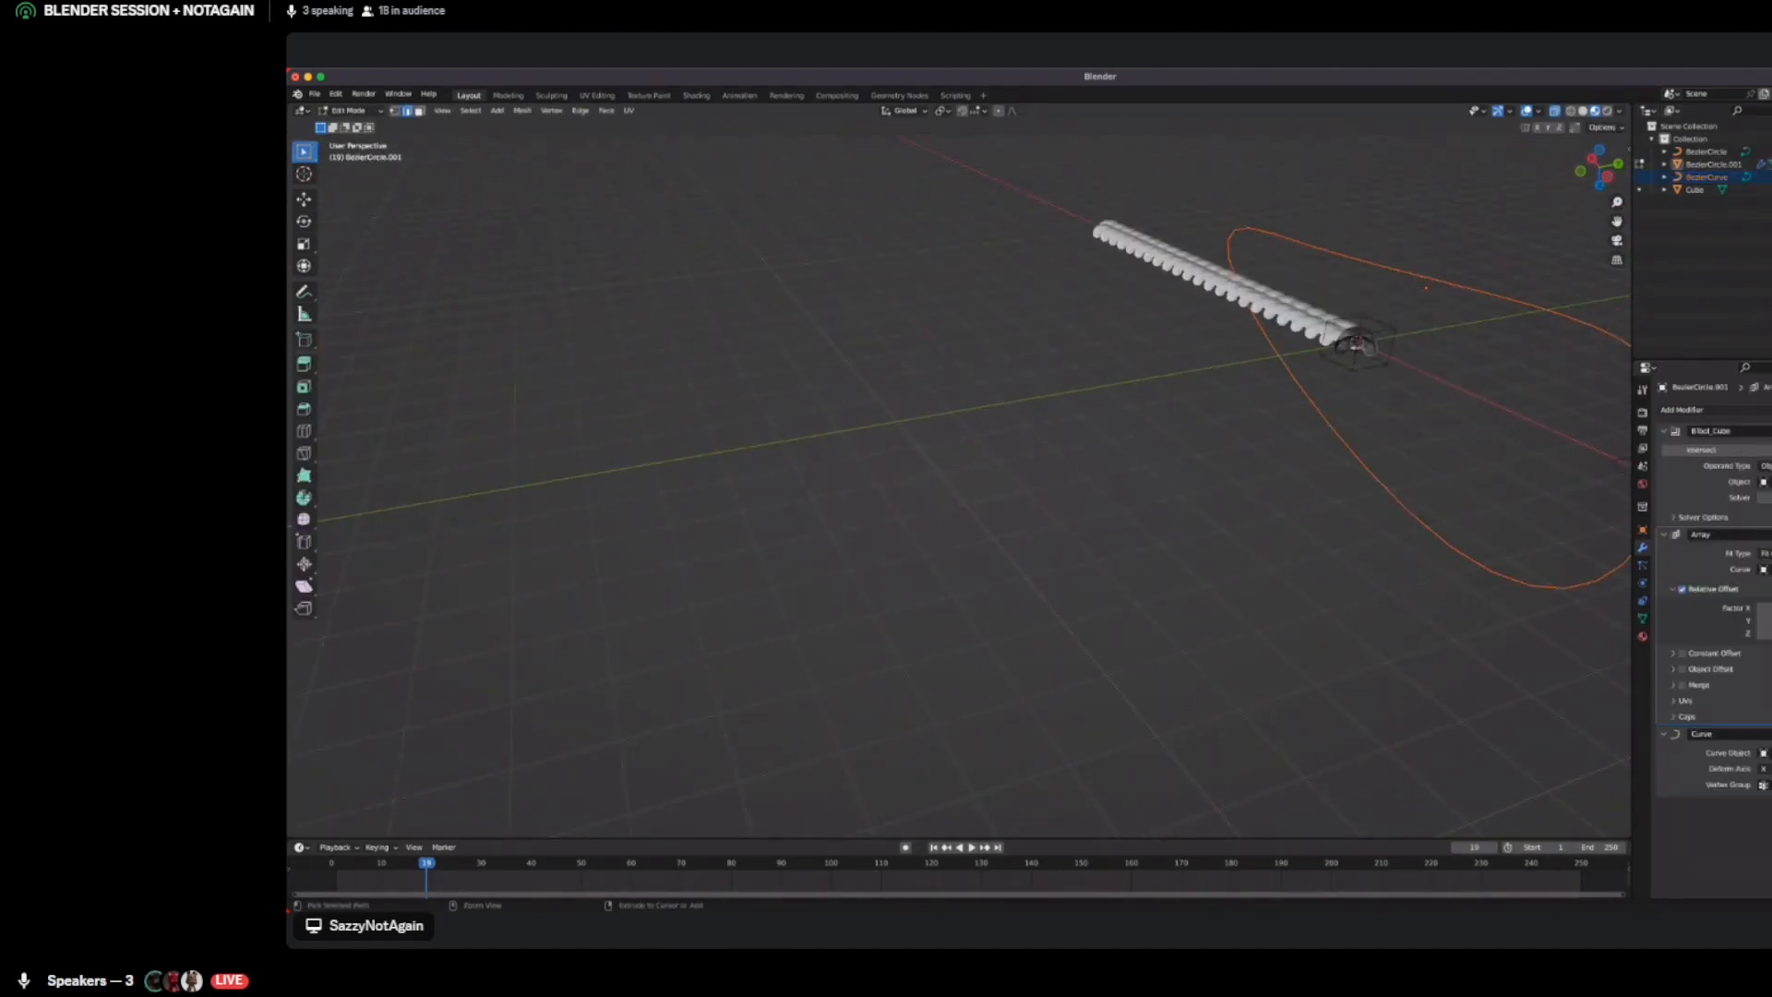
{"action": "key", "text": "ctrl+shift+z"}
{"action": "key", "text": "ctrl+z"}
{"action": "key", "text": "ctrl+z"}
{"action": "key", "text": "ctrl+z"}
{"action": "key", "text": "ctrl+z"}
{"action": "key", "text": "ctrl+z"}
{"action": "key", "text": "ctrl+z"}
{"action": "key", "text": "ctrl+z"}
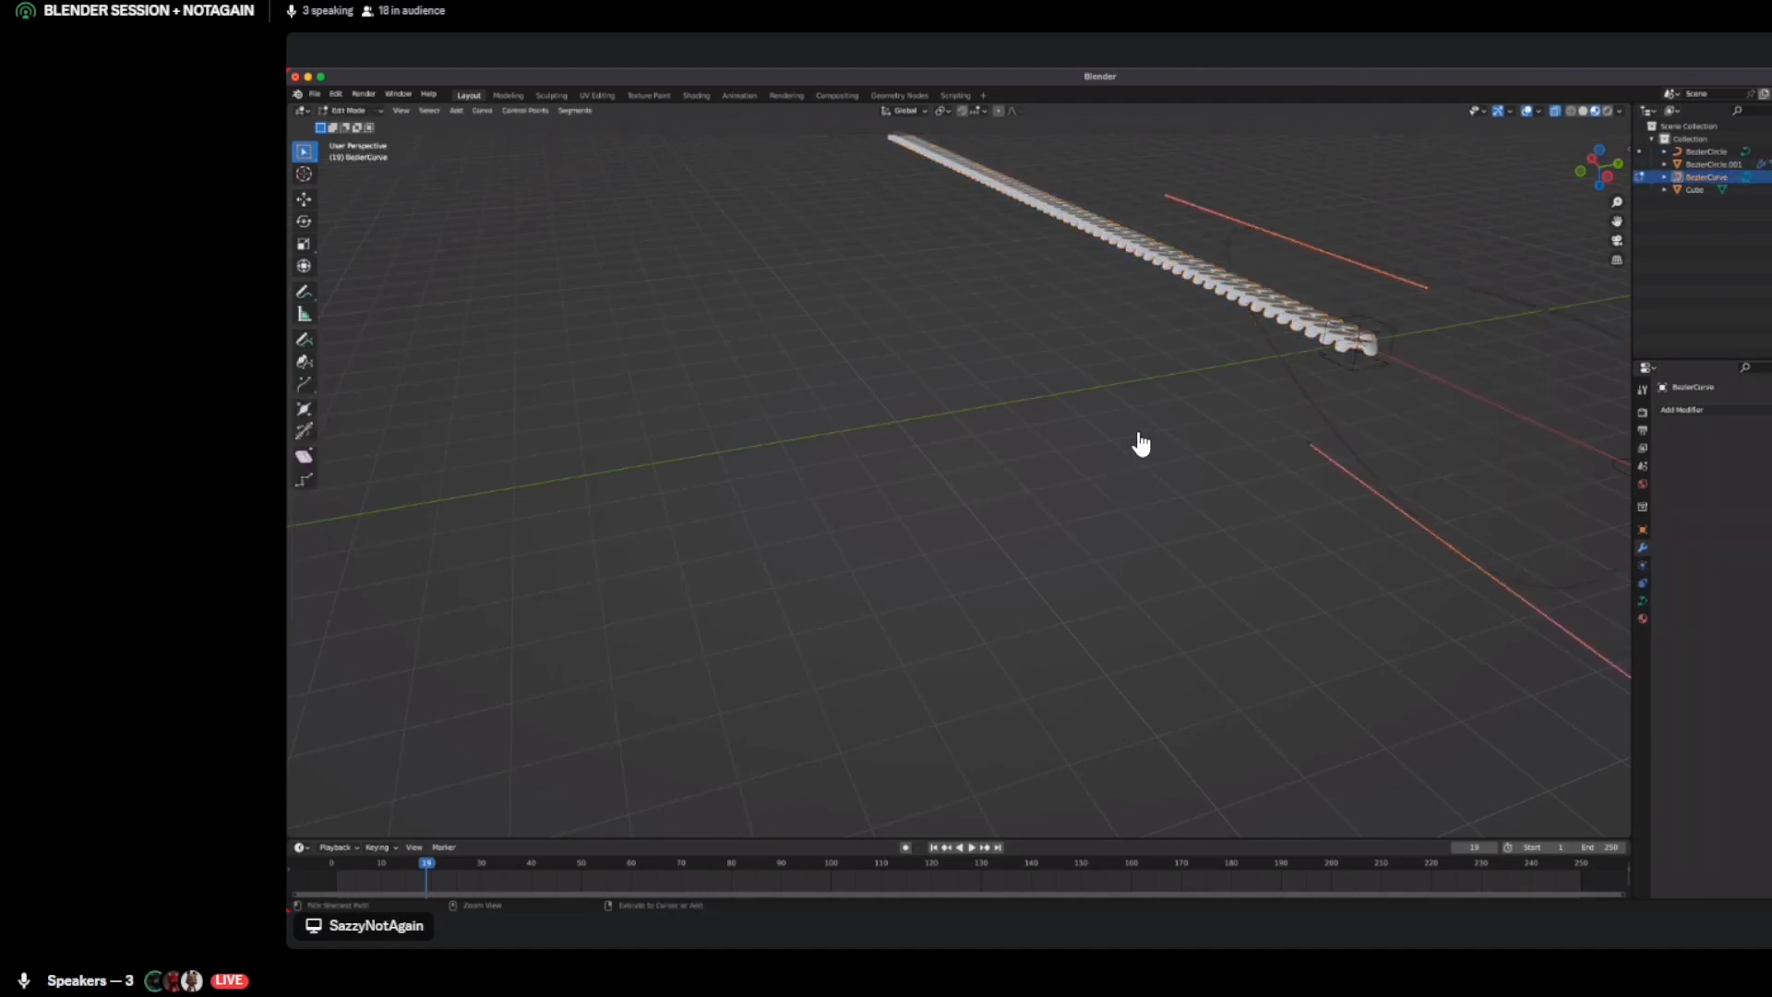
Undo the custom BezierCurve and its edits until the chain follows the BezierCircle.002 guide again
{"action": "key", "text": "ctrl+z"}
{"action": "key", "text": "ctrl+z"}
{"action": "key", "text": "ctrl+z"}
{"action": "key", "text": "ctrl+z"}
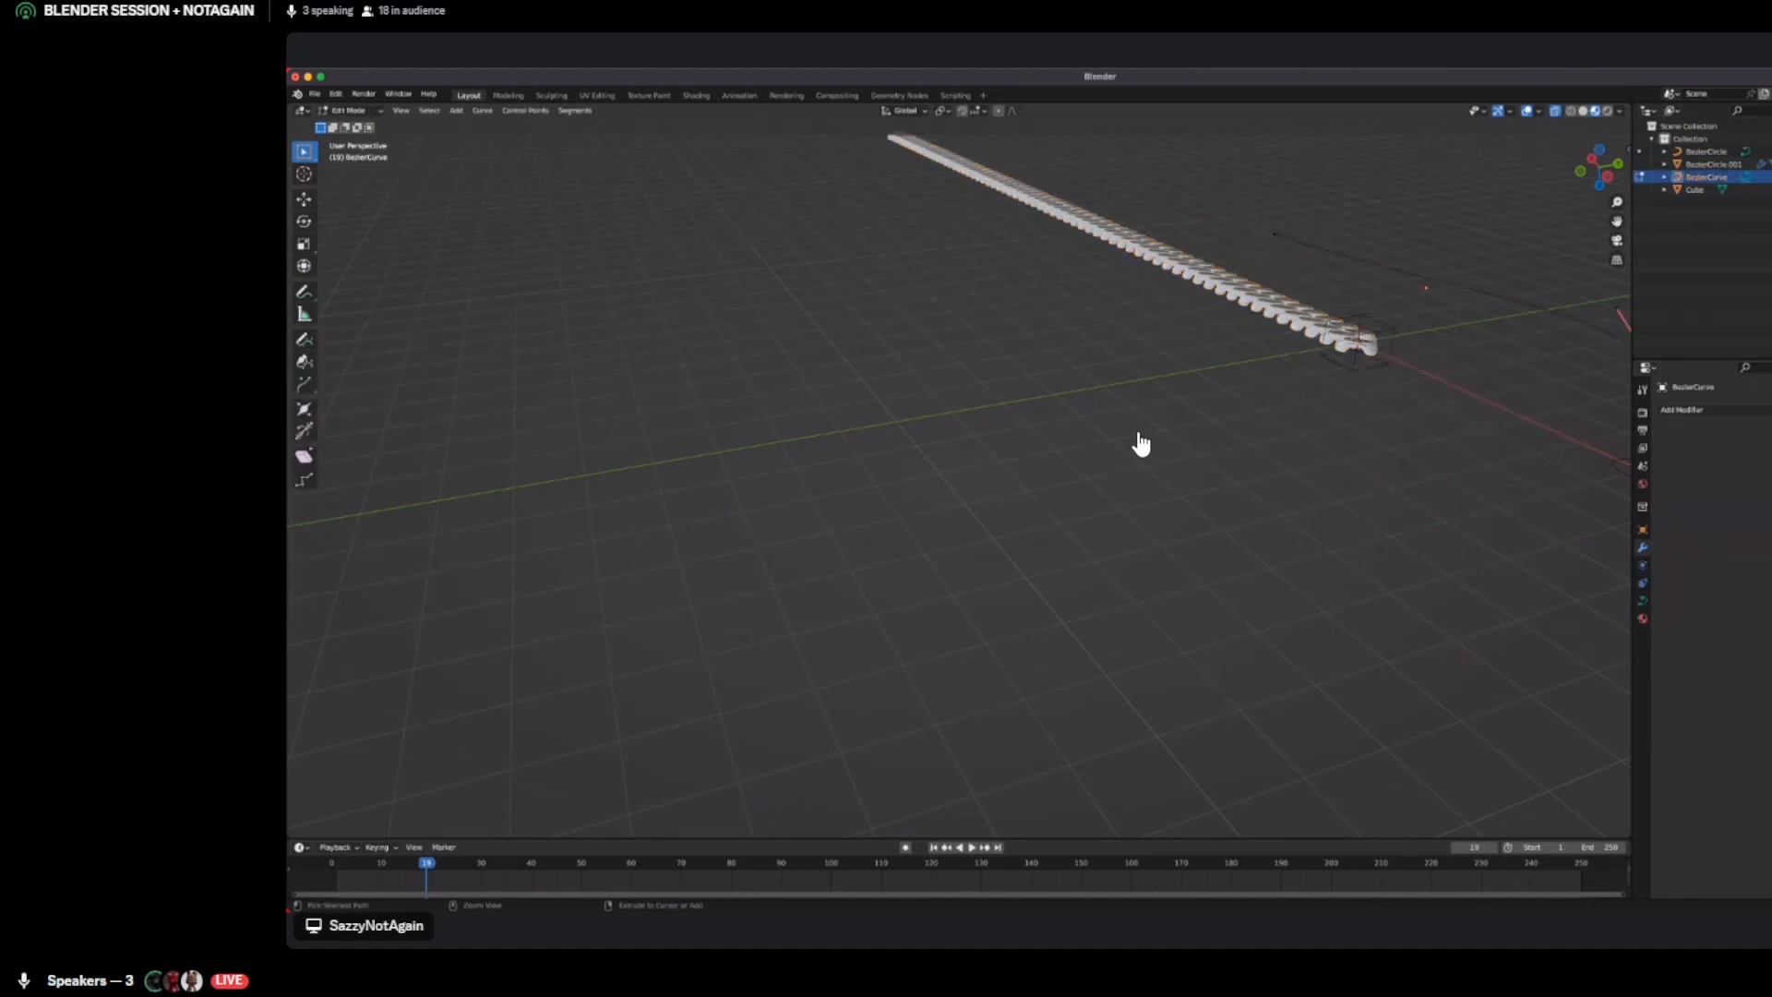
{"action": "key", "text": "ctrl+z"}
{"action": "key", "text": "ctrl+z"}
{"action": "key", "text": "ctrl+z"}
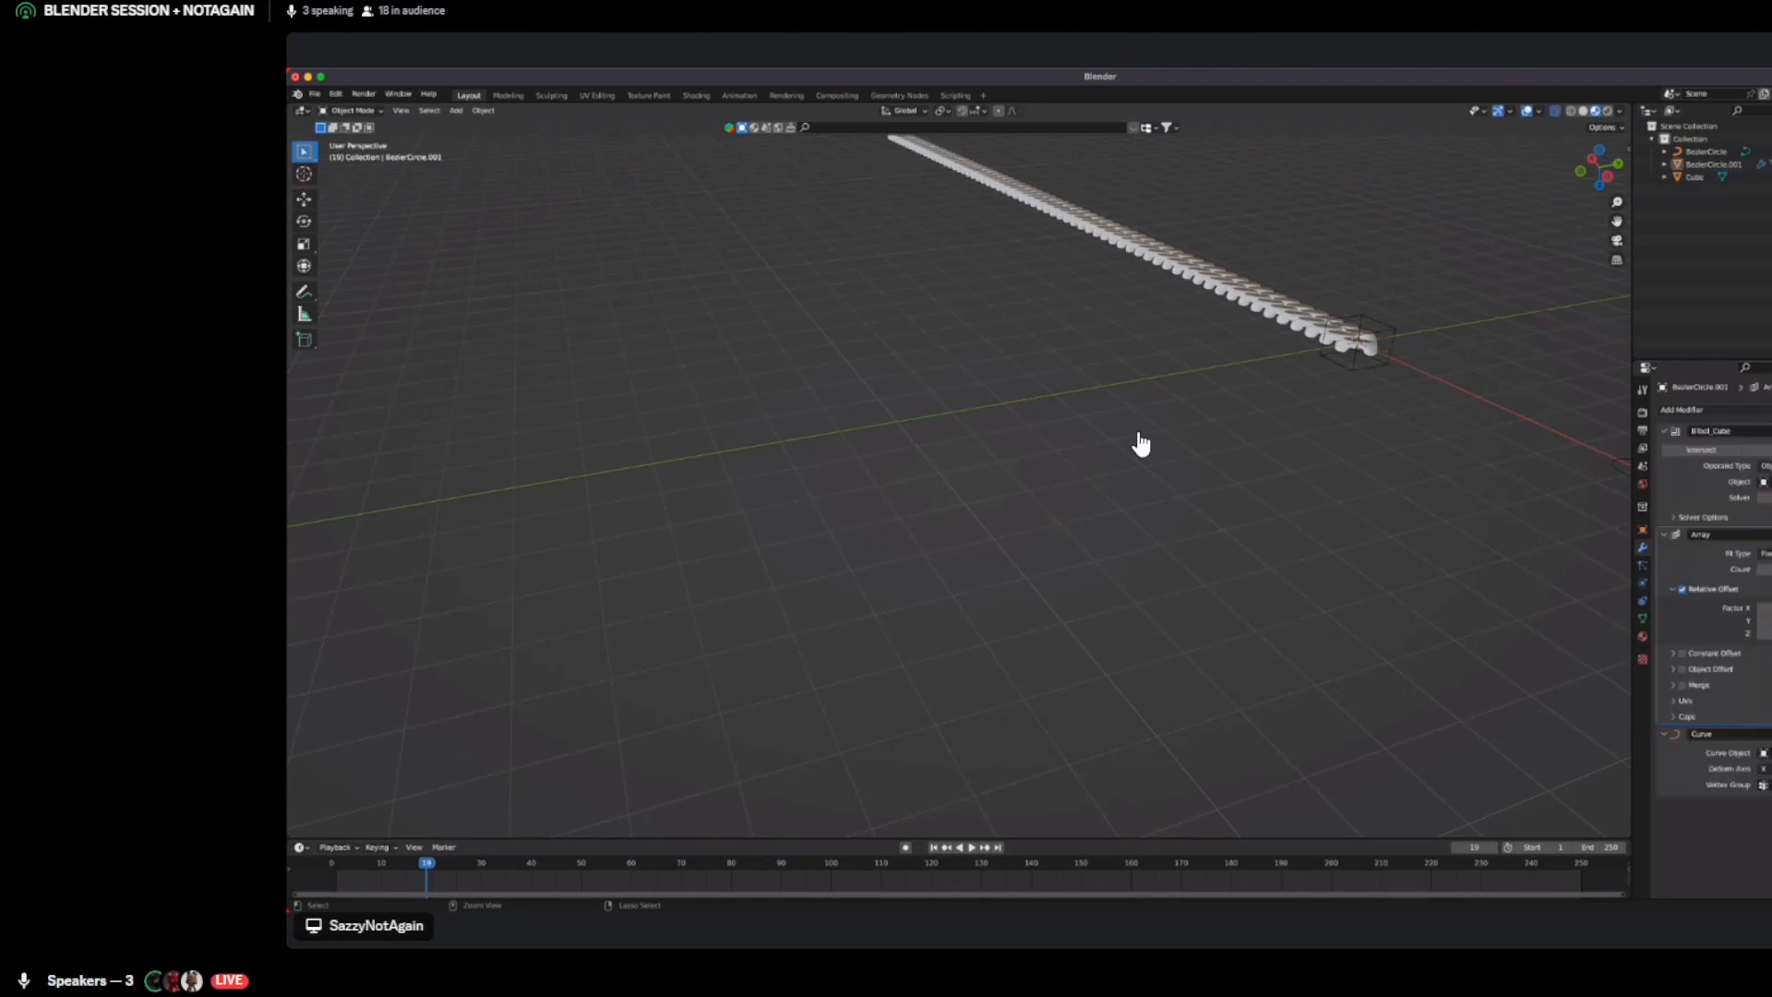
{"action": "key", "text": "ctrl+z"}
{"action": "key", "text": "ctrl+z"}
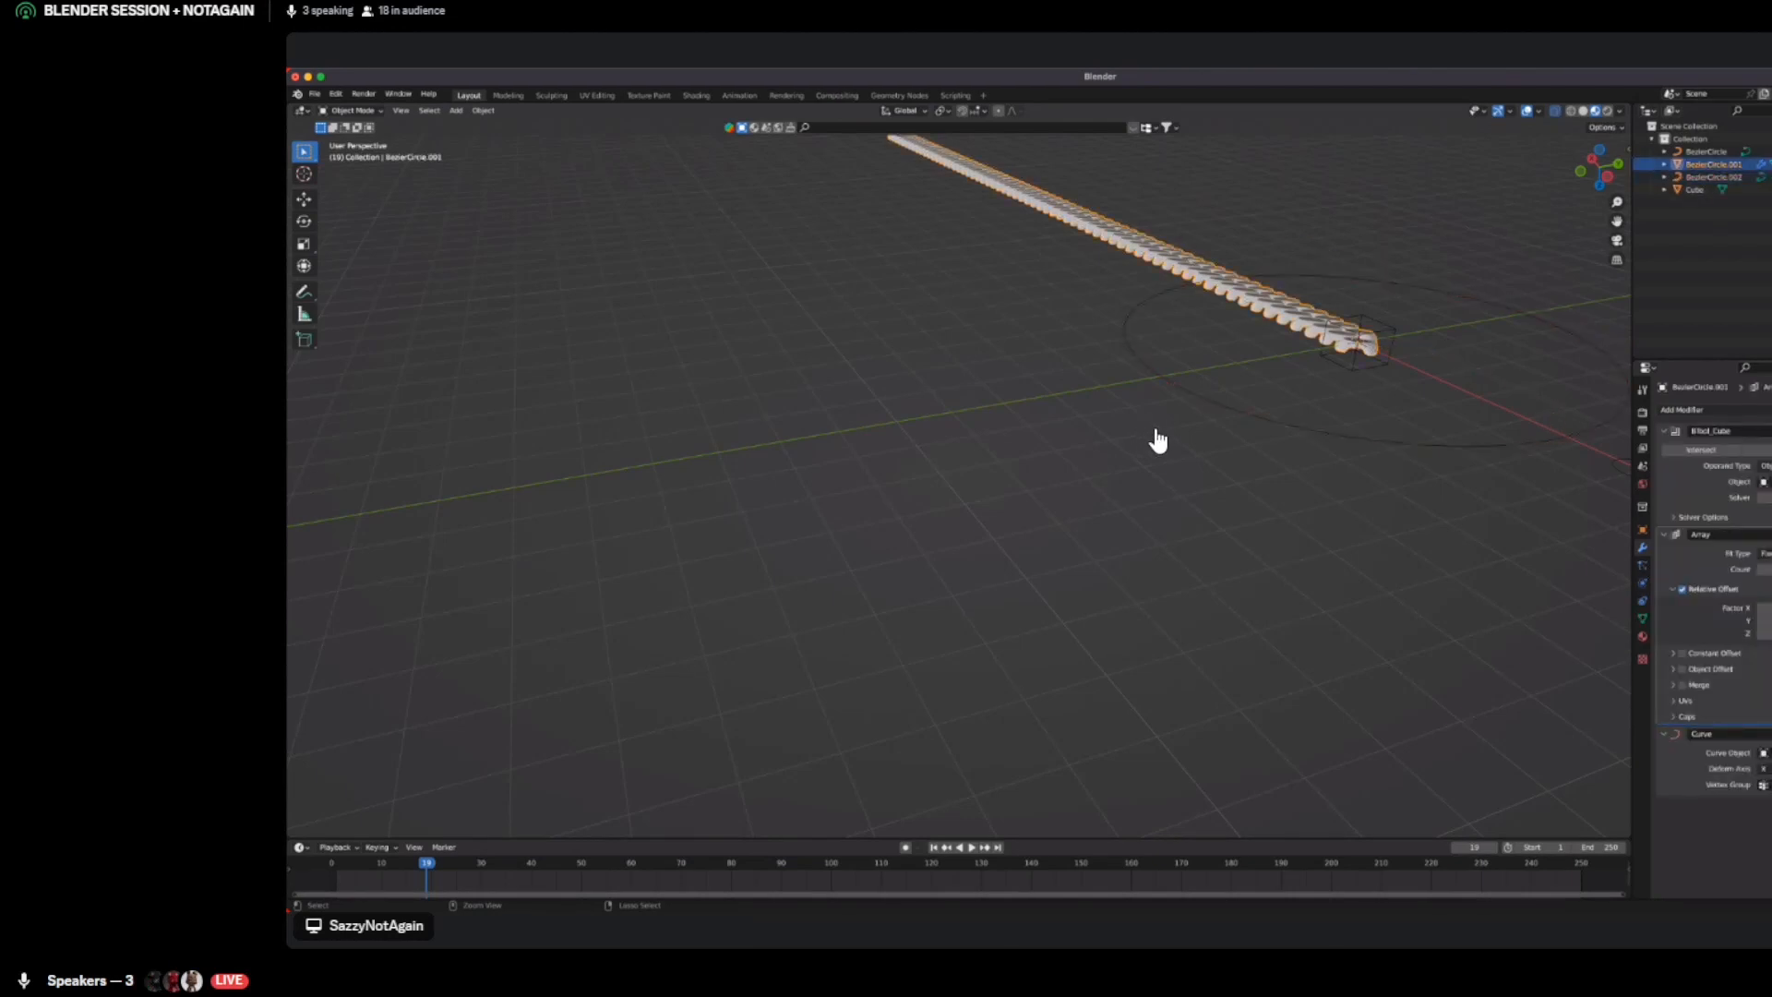
{"action": "key", "text": "ctrl+z"}
{"action": "middle_click_drag", "start_coordinate": [681, 597], "coordinate": [890, 909]}
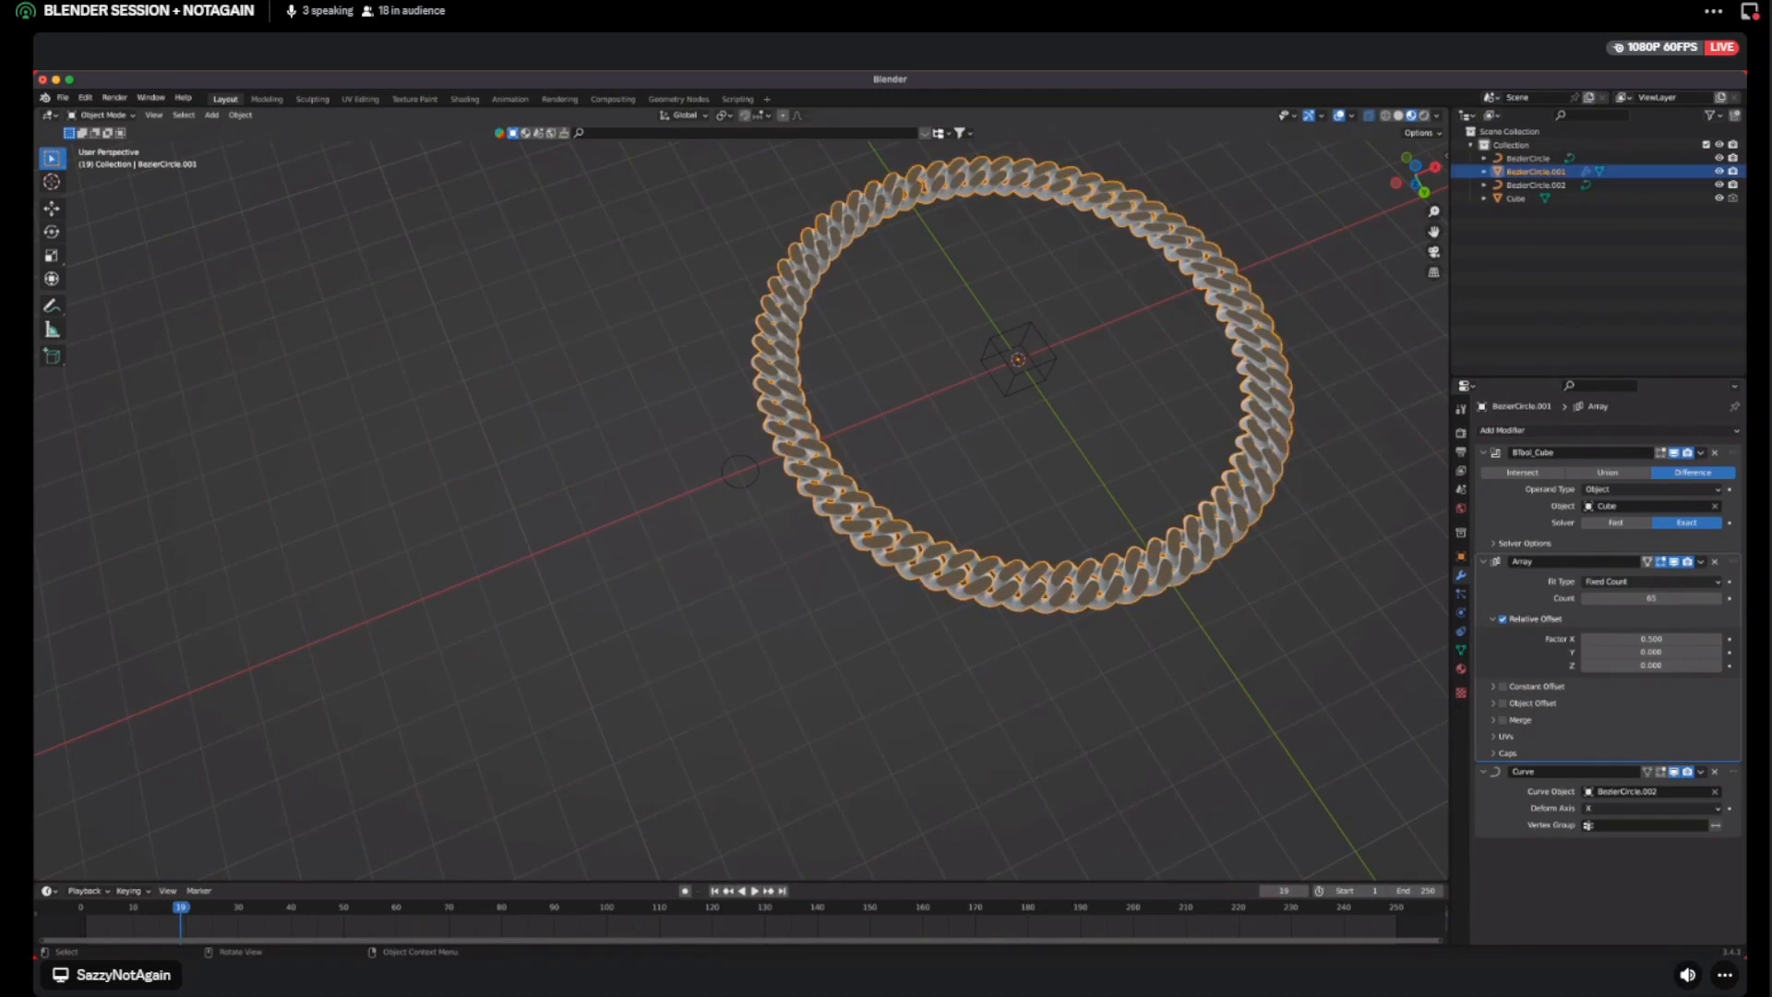
Apply the BTool_Cube boolean, Array and Curve modifiers on the BezierCircle.001 chain, in that order
{"action": "right_click", "coordinate": [812, 214]}
{"action": "left_click", "coordinate": [812, 215]}
{"action": "left_click", "coordinate": [1701, 452]}
{"action": "left_click", "coordinate": [1639, 468]}
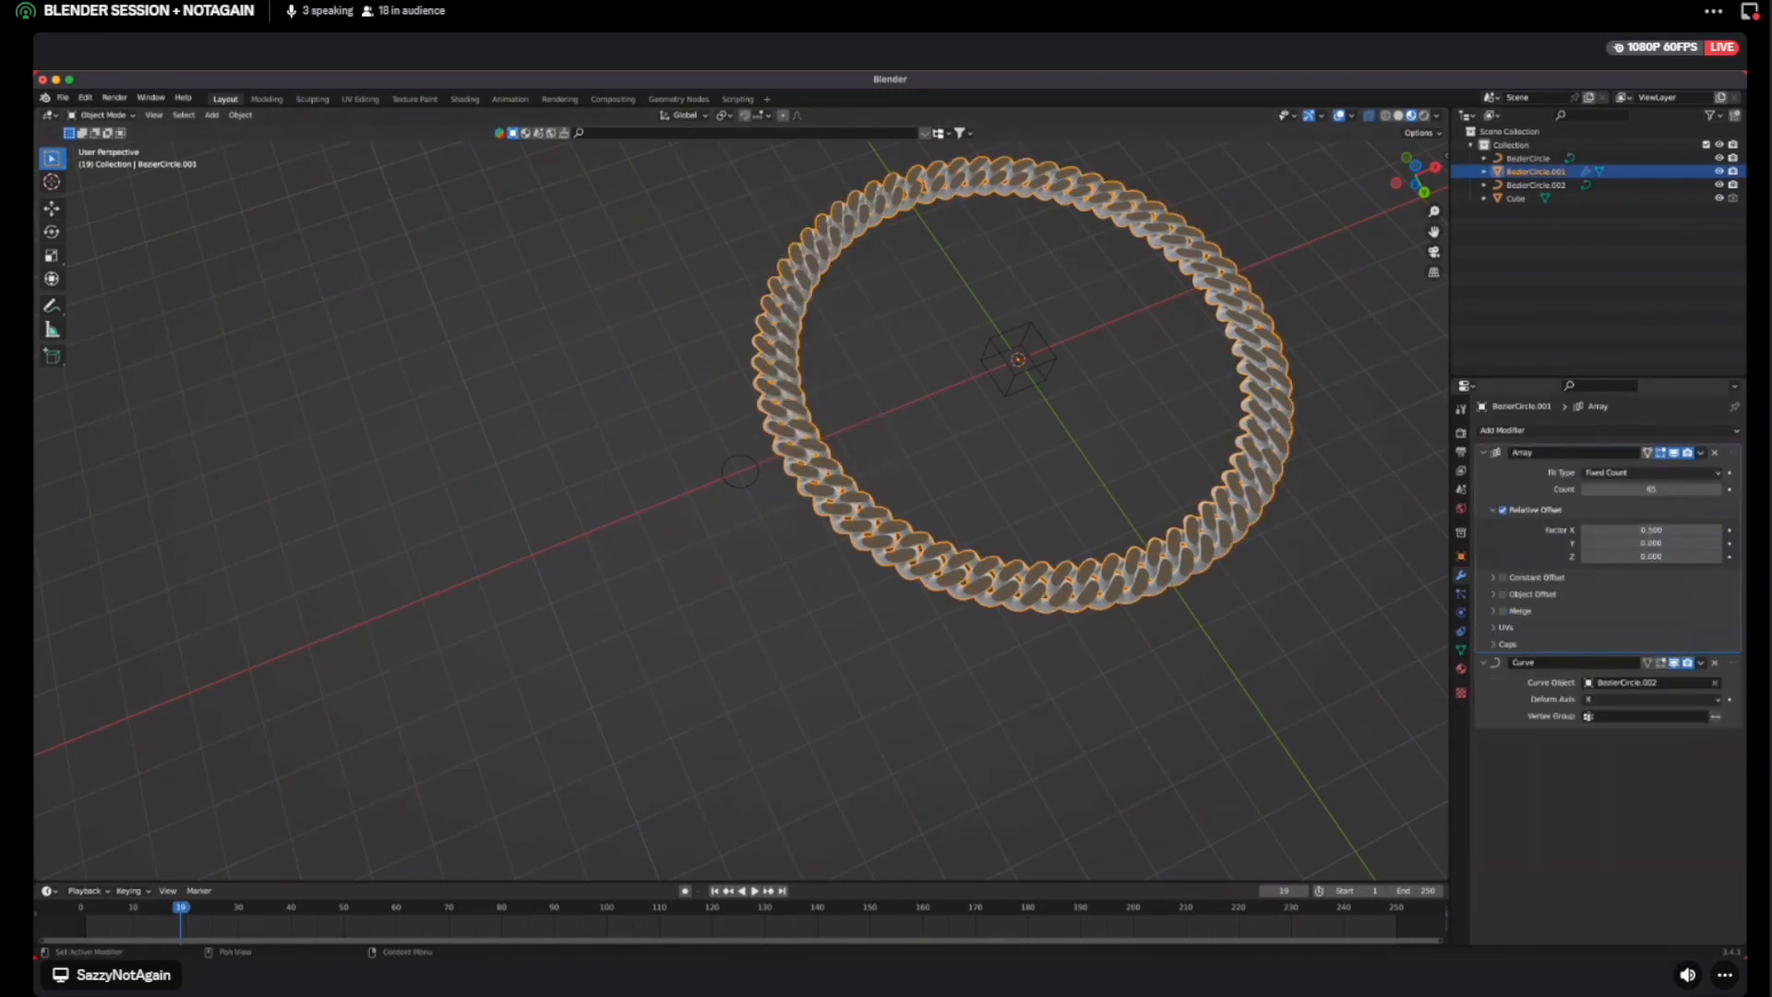
{"action": "left_click", "coordinate": [1701, 453]}
{"action": "left_click", "coordinate": [1639, 468]}
{"action": "left_click", "coordinate": [1701, 452]}
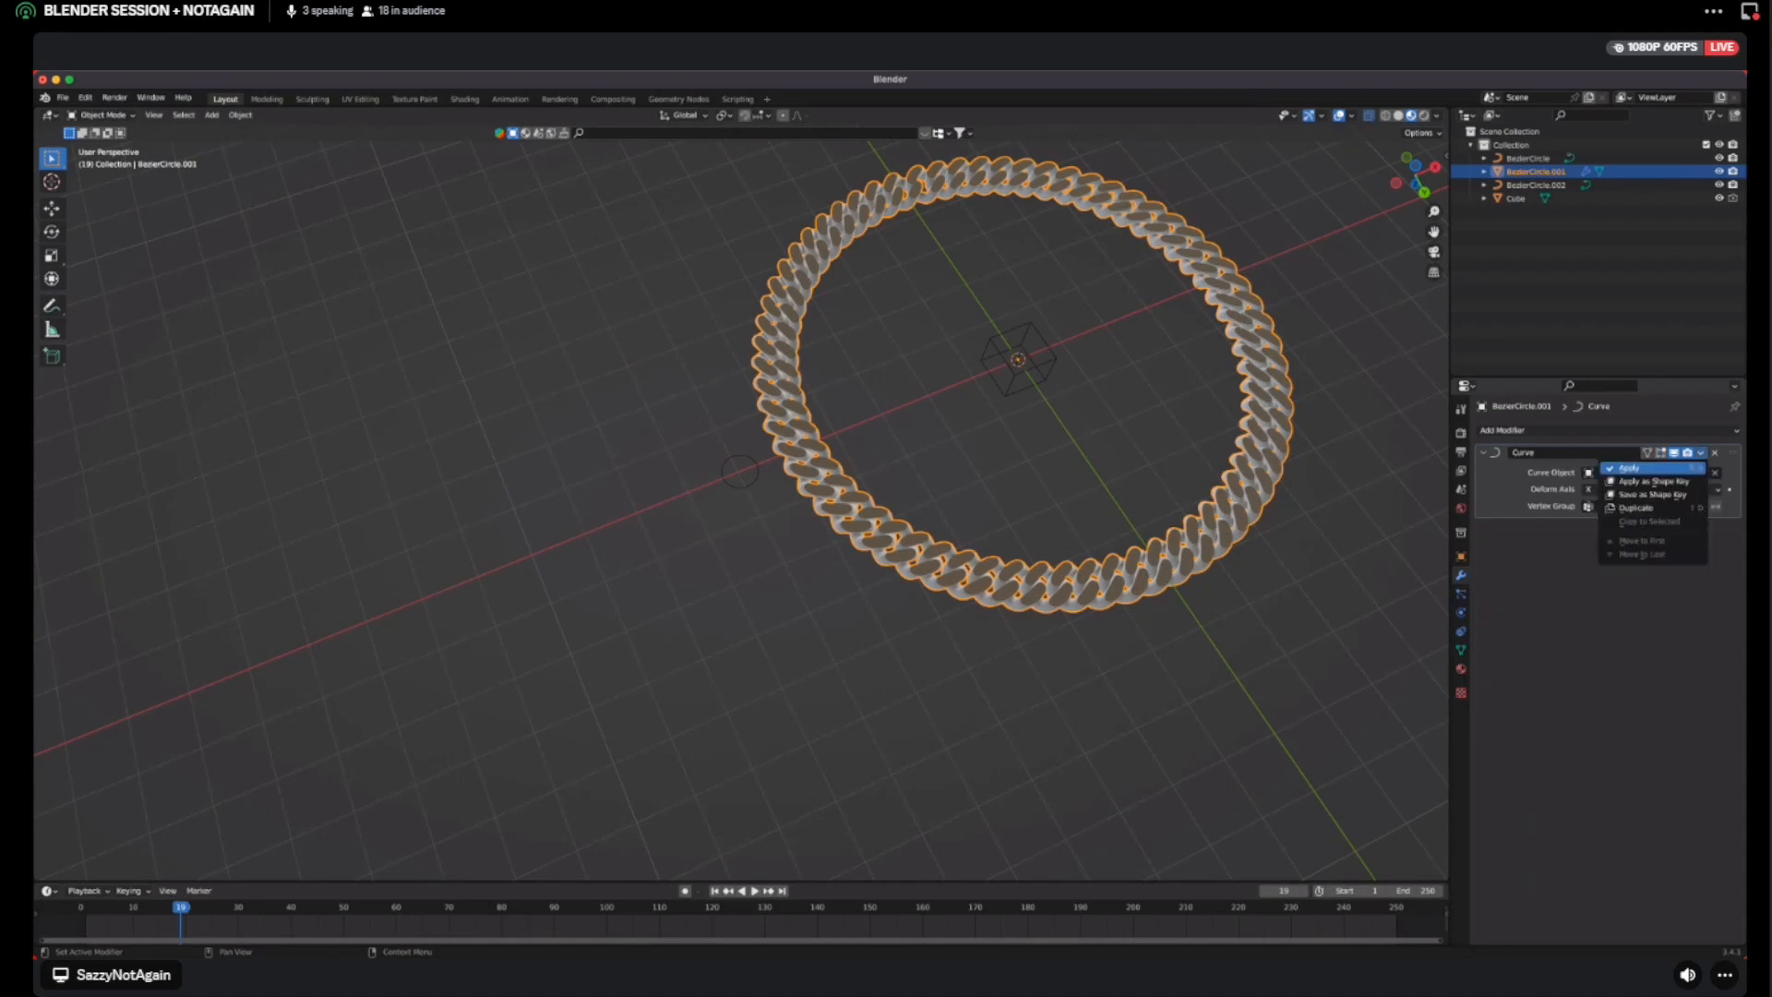
{"action": "left_click", "coordinate": [1640, 468]}
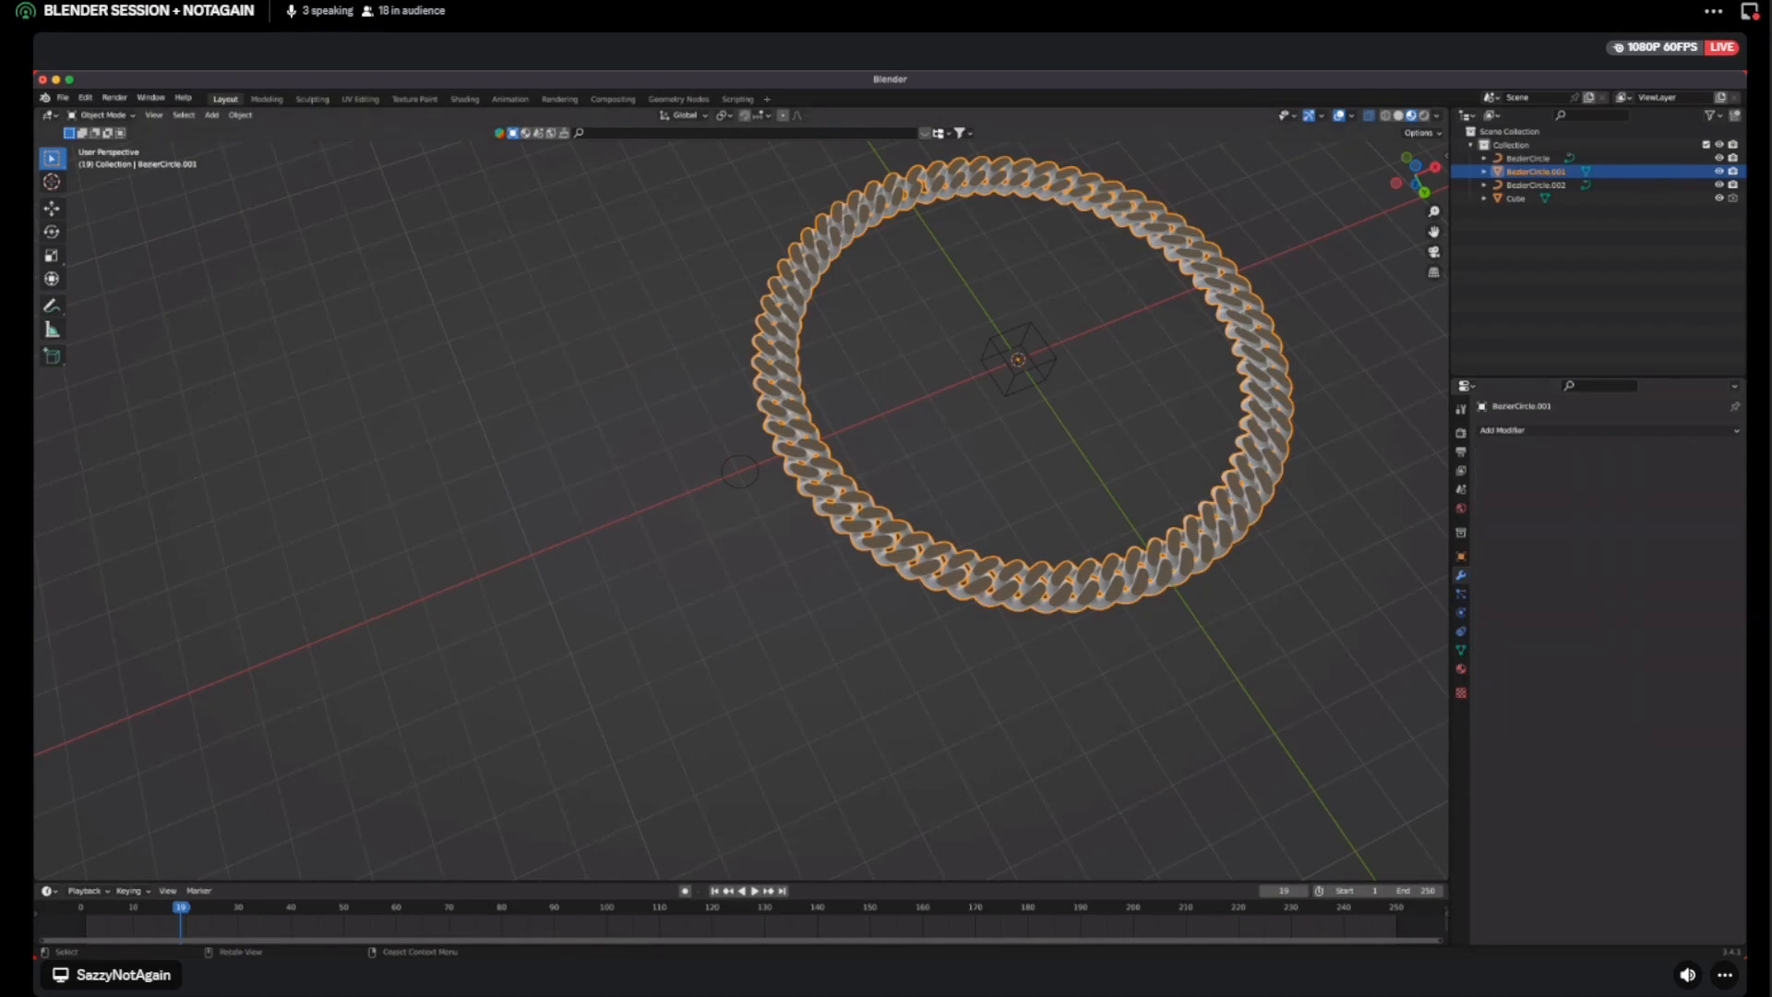
Isolate the chain in local view and rotate a small selection at its far end about global X with proportional editing in Edit Mode
{"action": "key", "text": "KP_Divide"}
{"action": "key", "text": "Tab"}
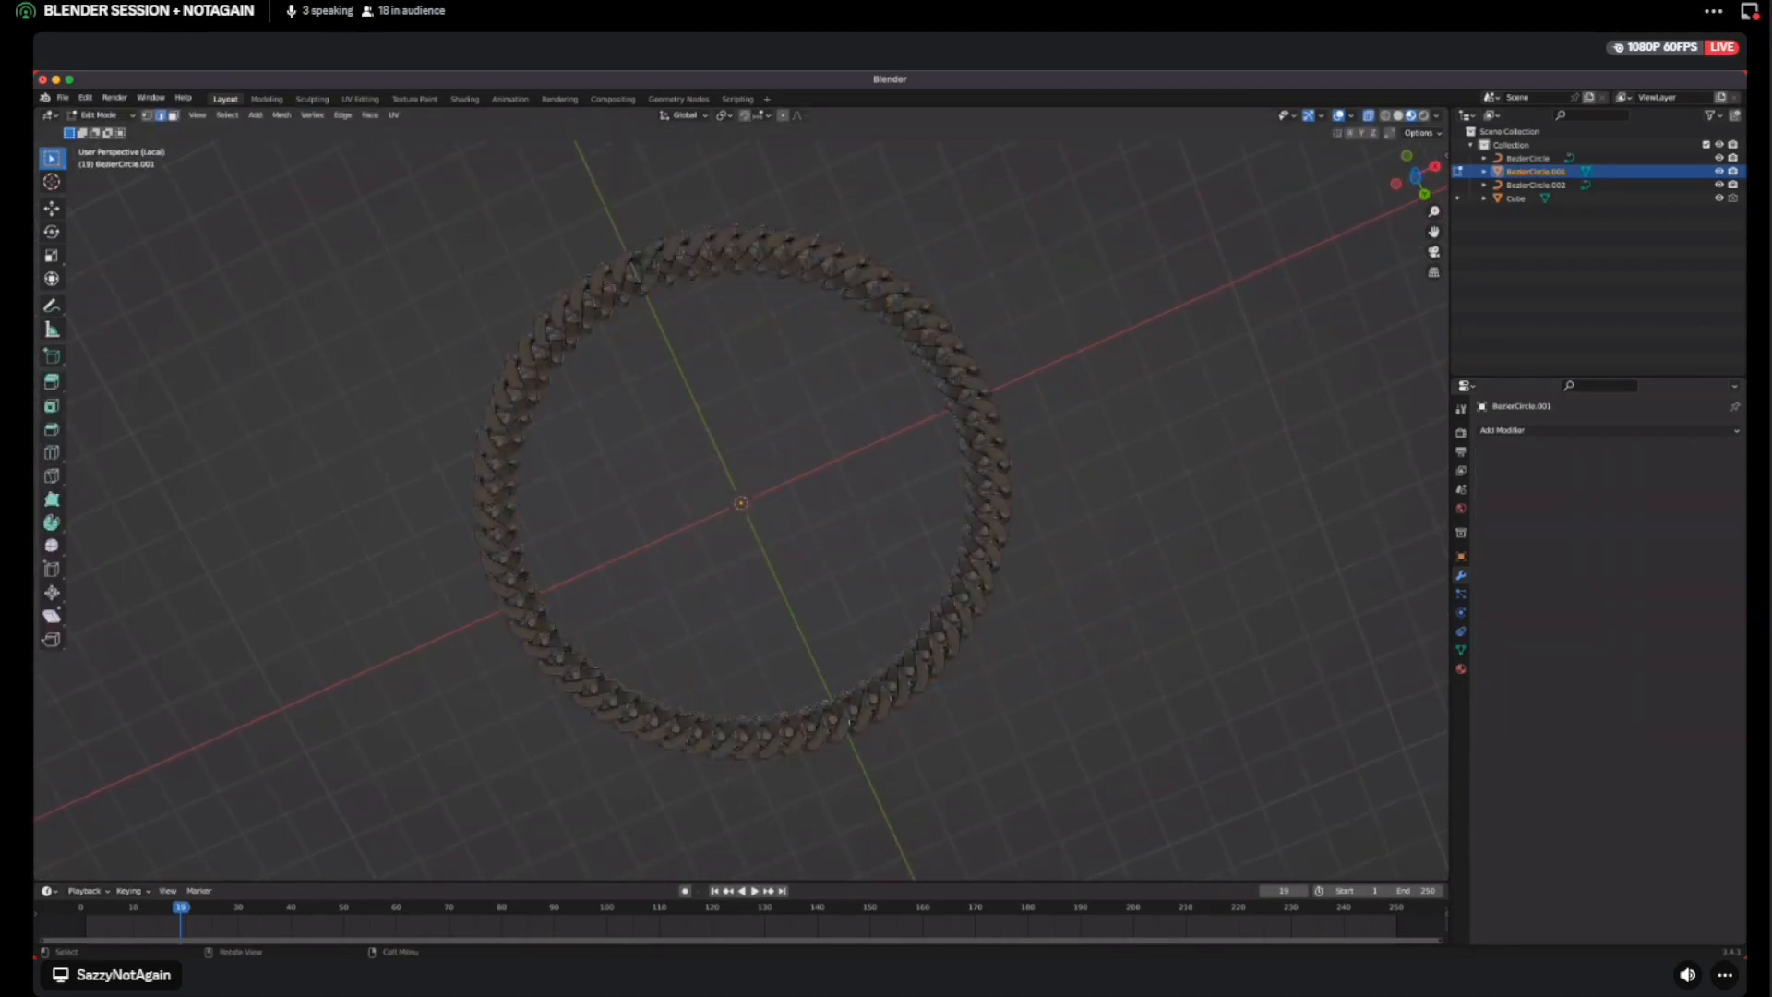
{"action": "middle_click_drag", "start_coordinate": [741, 503], "coordinate": [805, 503]}
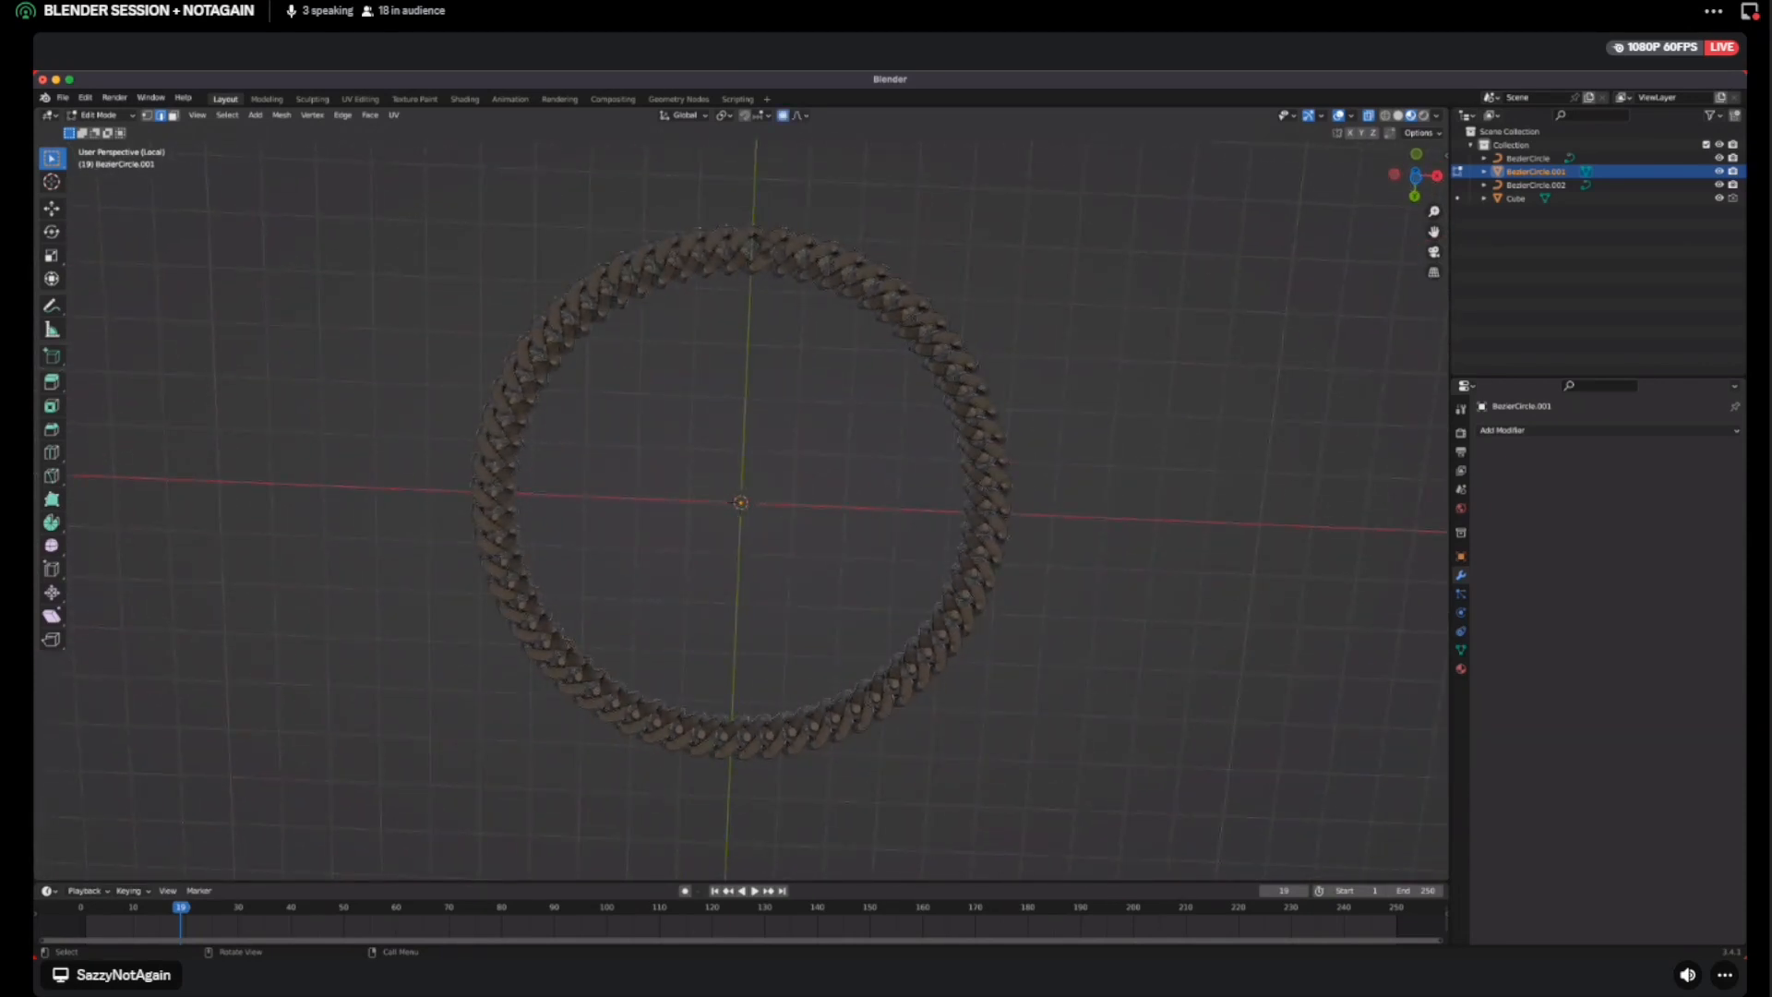
{"action": "left_click_drag", "start_coordinate": [736, 251], "coordinate": [753, 238]}
{"action": "key", "text": "r"}
{"action": "key", "text": "x"}
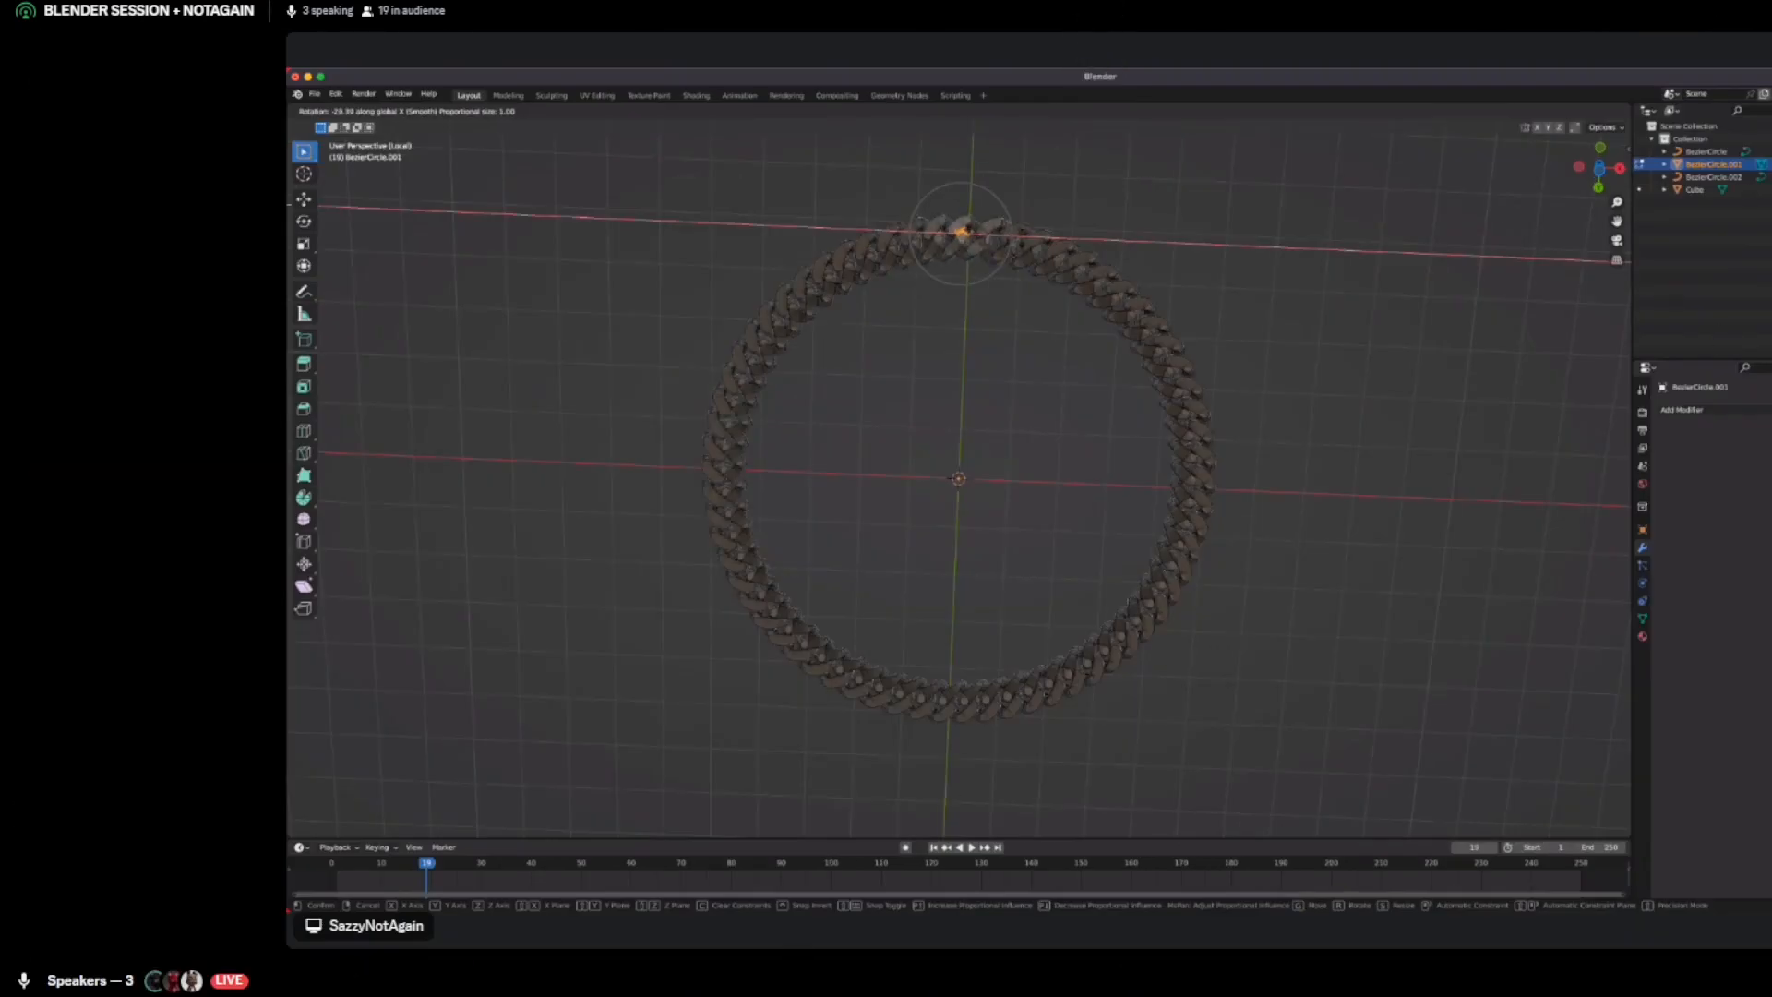
{"action": "left_click", "coordinate": [1073, 348]}
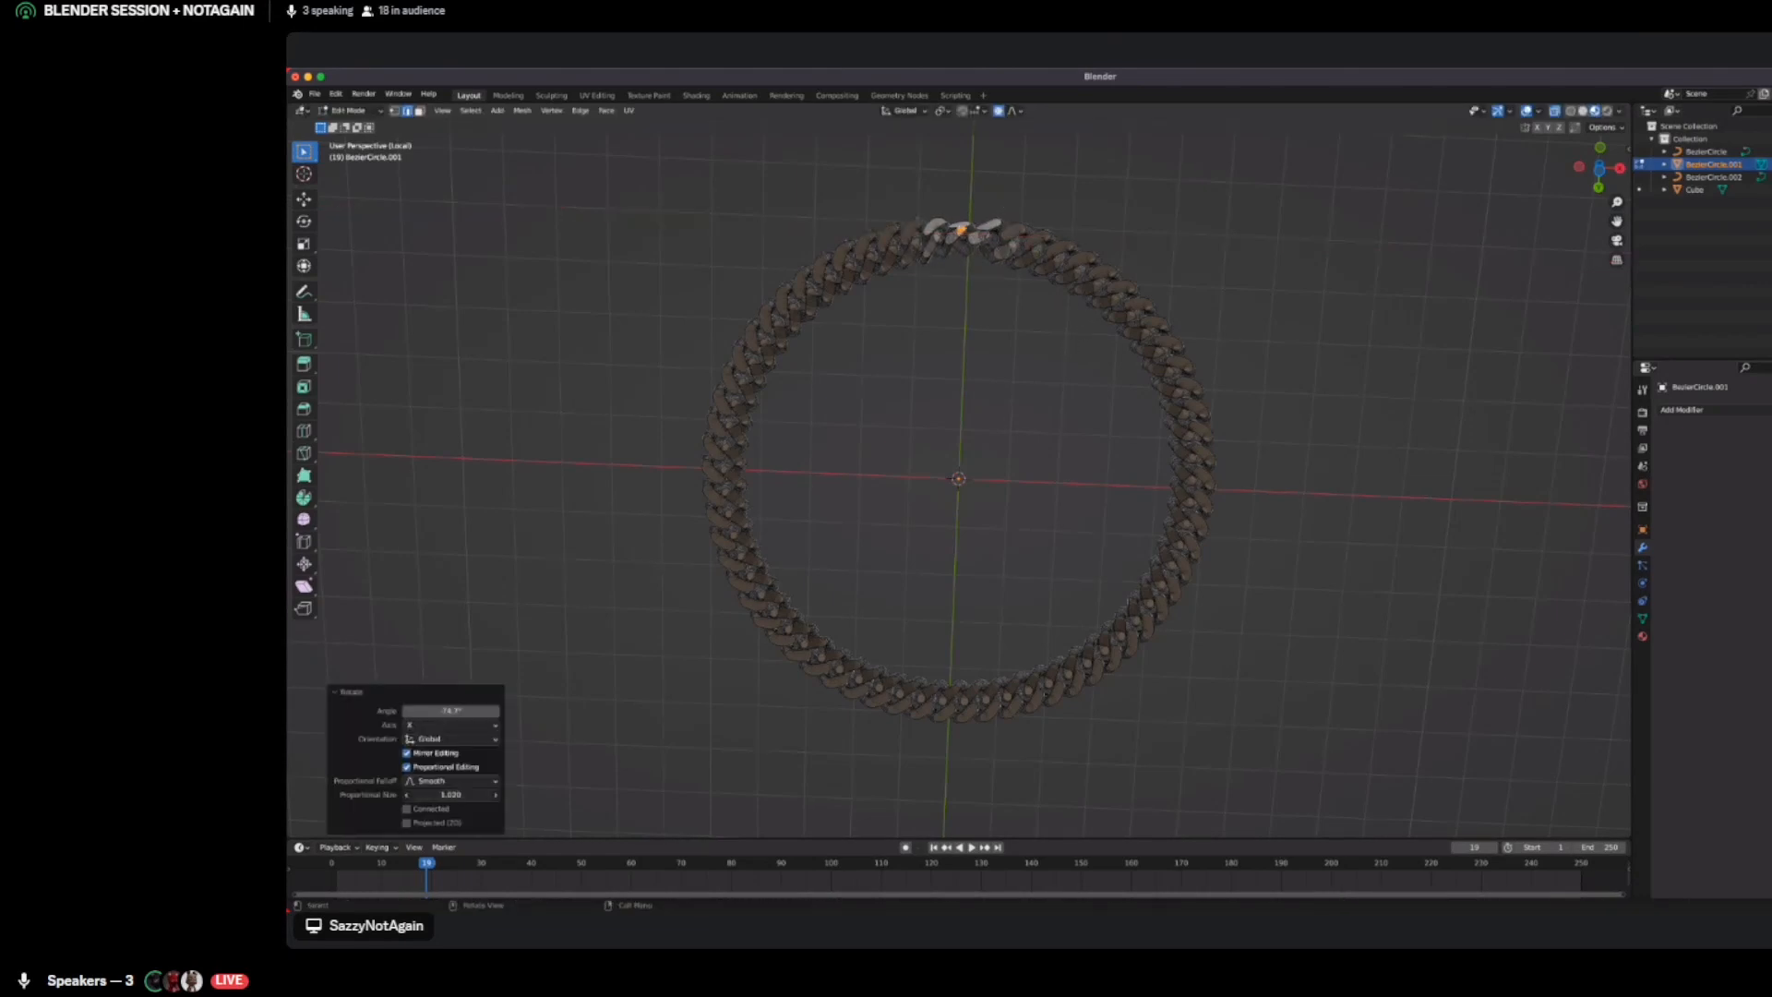
Increase the rotation's proportional size to spread the bend along more links, and return to Object Mode to inspect the chain from several angles
{"action": "left_click_drag", "start_coordinate": [450, 795], "coordinate": [827, 794]}
{"action": "middle_click_drag", "start_coordinate": [958, 478], "coordinate": [1292, 443]}
{"action": "key", "text": "Tab"}
{"action": "middle_click_drag", "start_coordinate": [1135, 256], "coordinate": [997, 375], "text": "shift"}
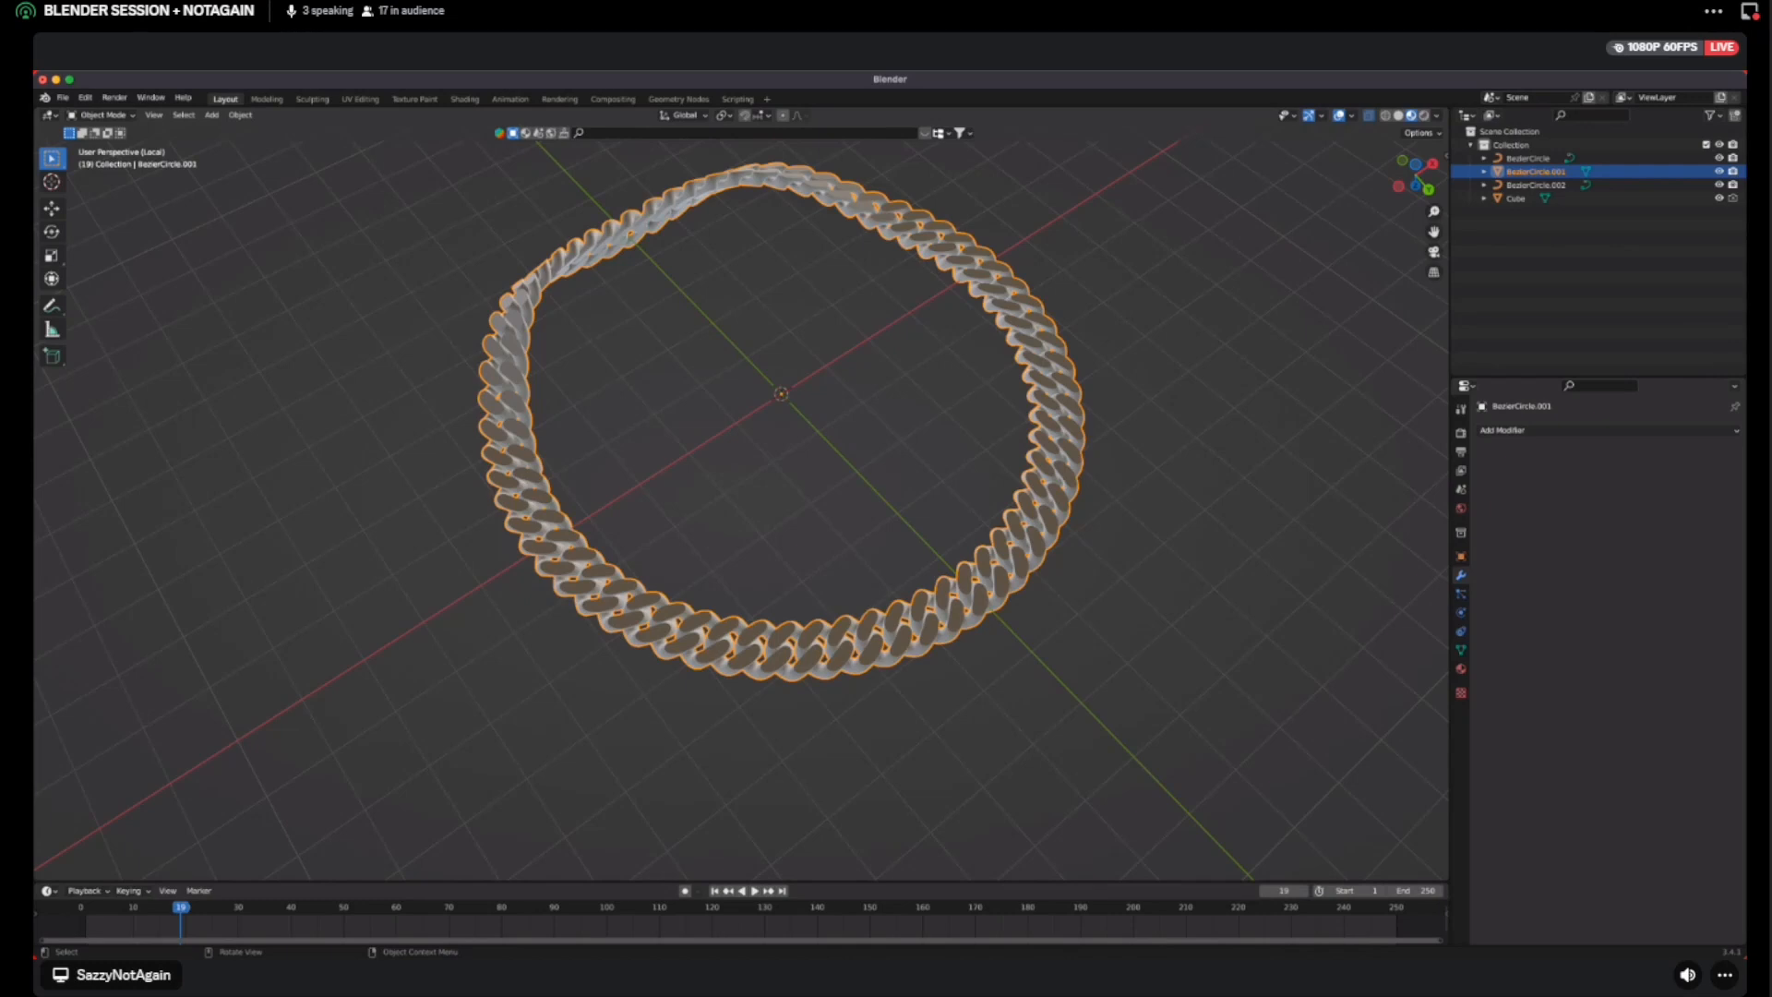
{"action": "middle_click_drag", "start_coordinate": [1097, 773], "coordinate": [886, 683]}
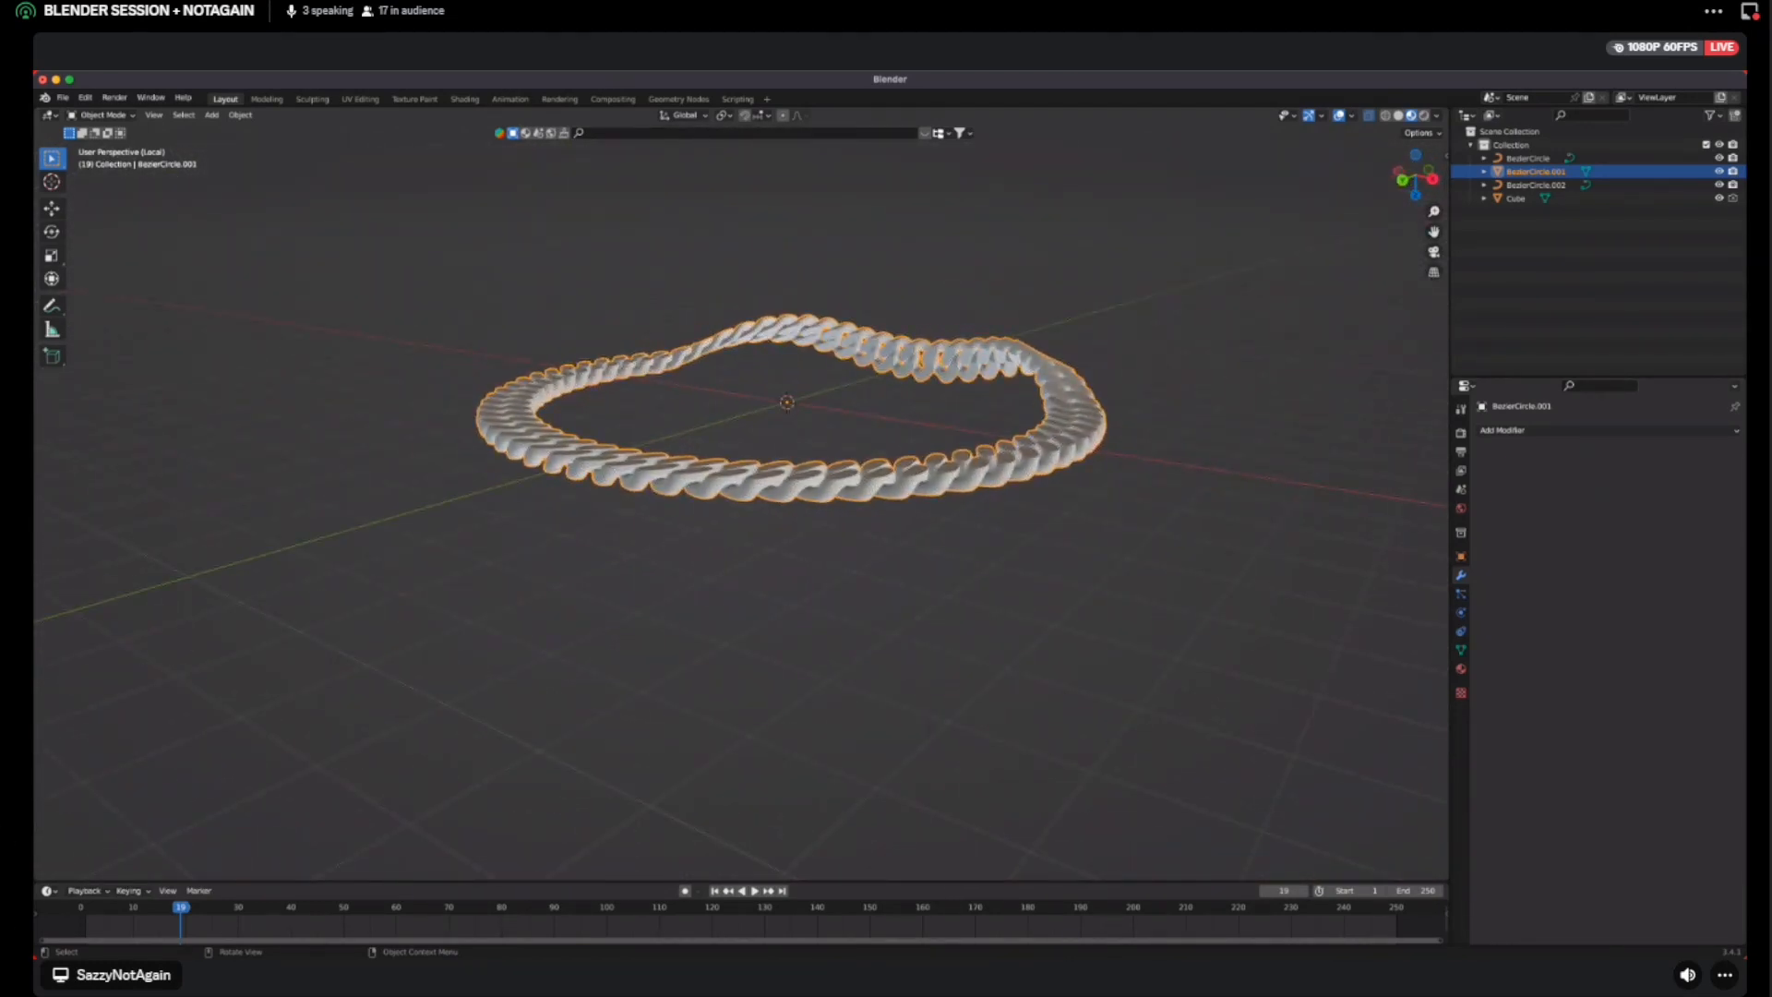